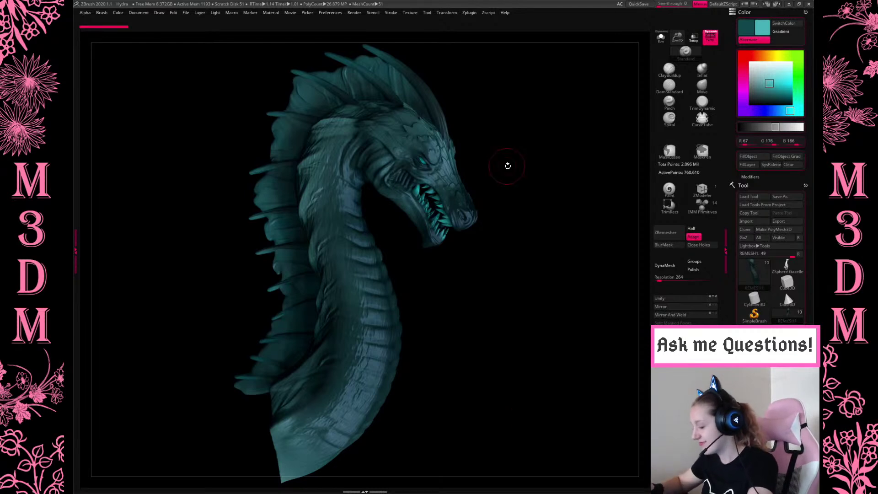
# Change the dragon model's material to MP_CHAV10.
pyautogui.moveTo(508, 165); pyautogui.dragTo(566, 191)
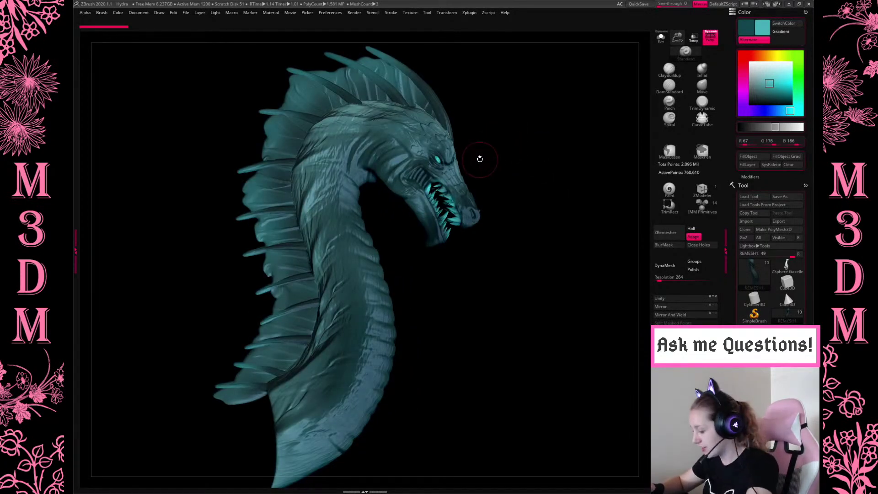
pyautogui.press('space')
pyautogui.click(447, 227)
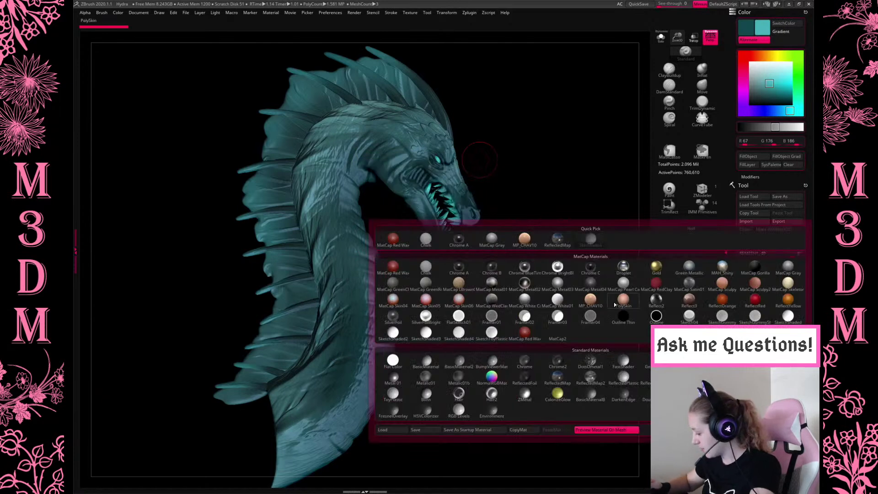
pyautogui.click(600, 308)
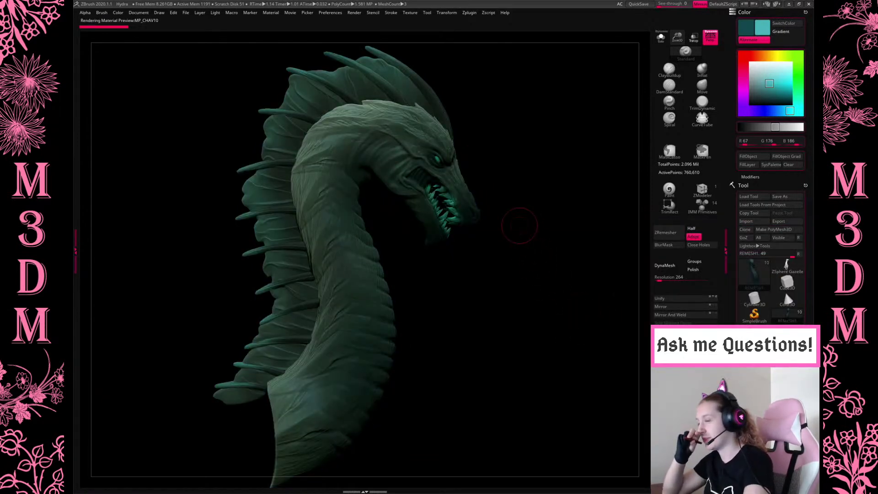
# Find Google Chrome through the Windows search and switch to it.
pyautogui.press('super')
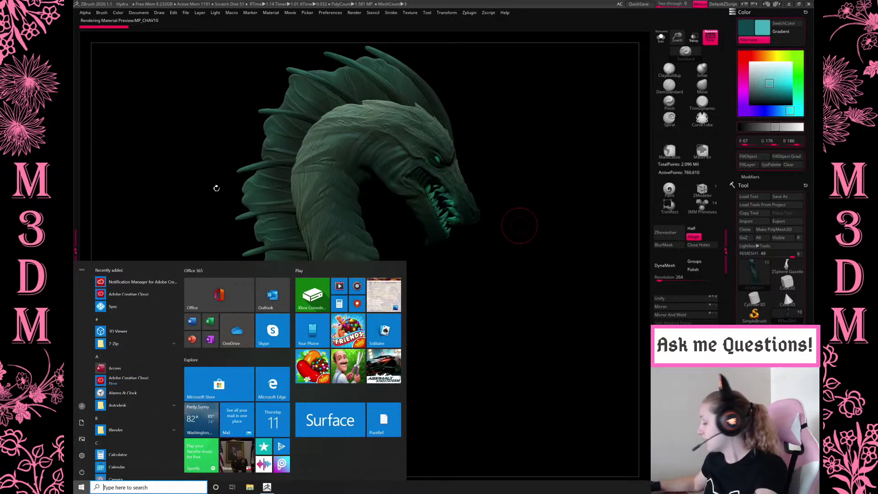
pyautogui.write('i')
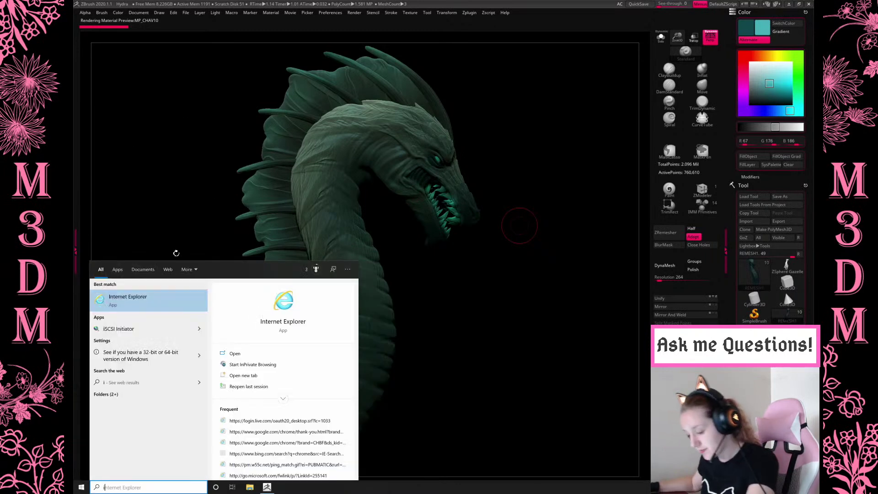
pyautogui.write('nter')
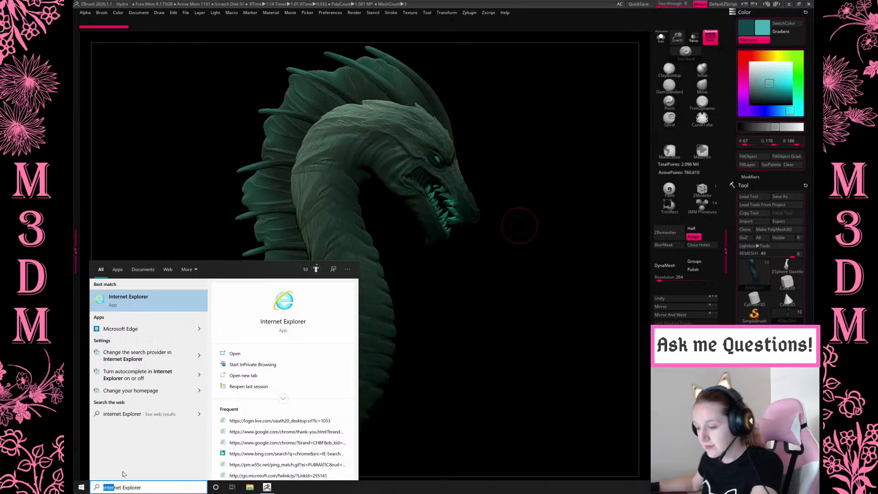
pyautogui.write('c')
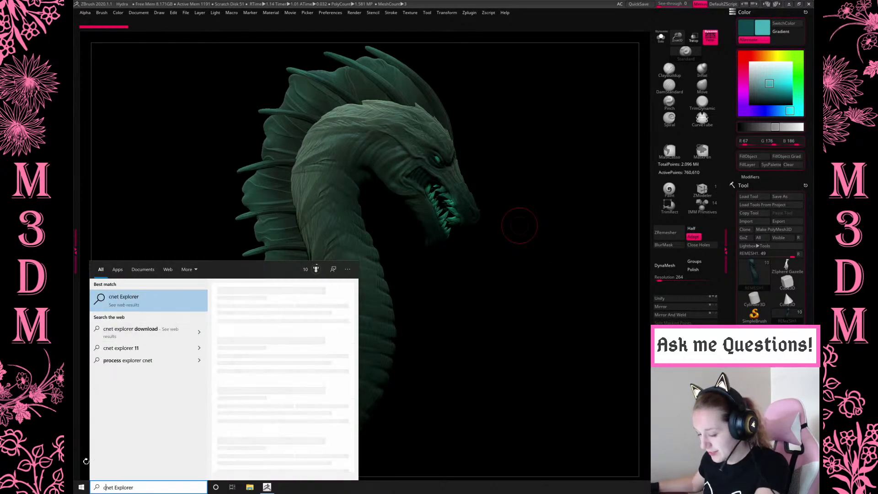
pyautogui.tripleClick(119, 486)
pyautogui.write('c')
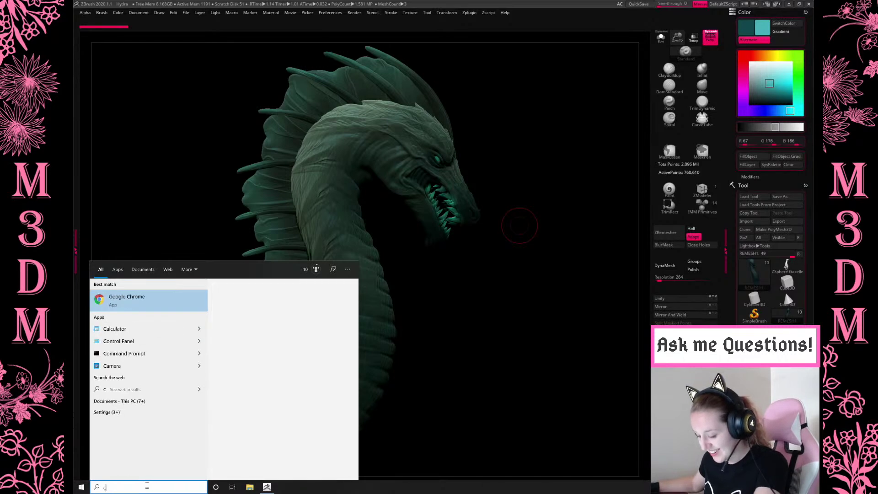
pyautogui.write('j')
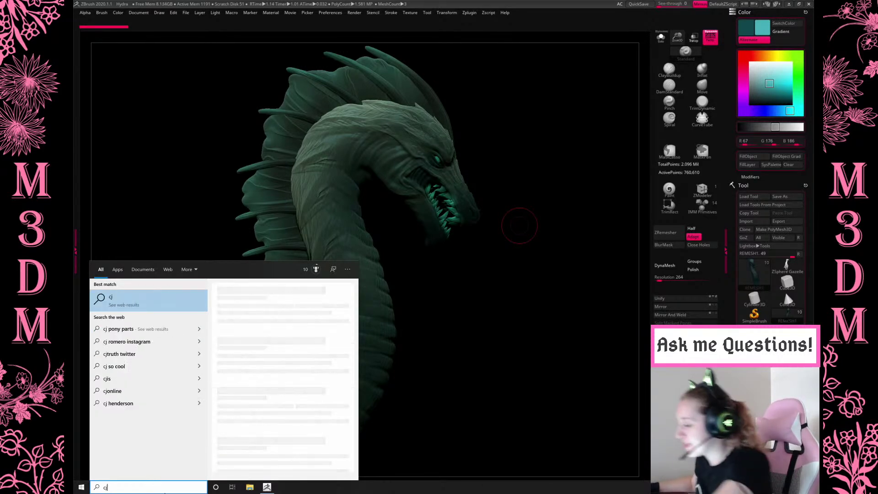
pyautogui.press('BackSpace')
pyautogui.click(136, 301)
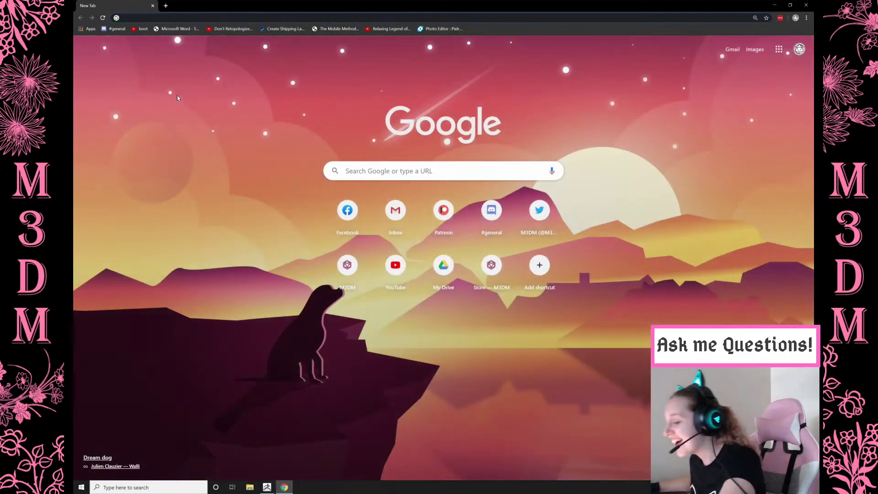
# Go to instagram.com, examine the before-and-after dragon neck post on the m3dm_prints profile, and return to ZBrush by closing the browser.
pyautogui.write('i')
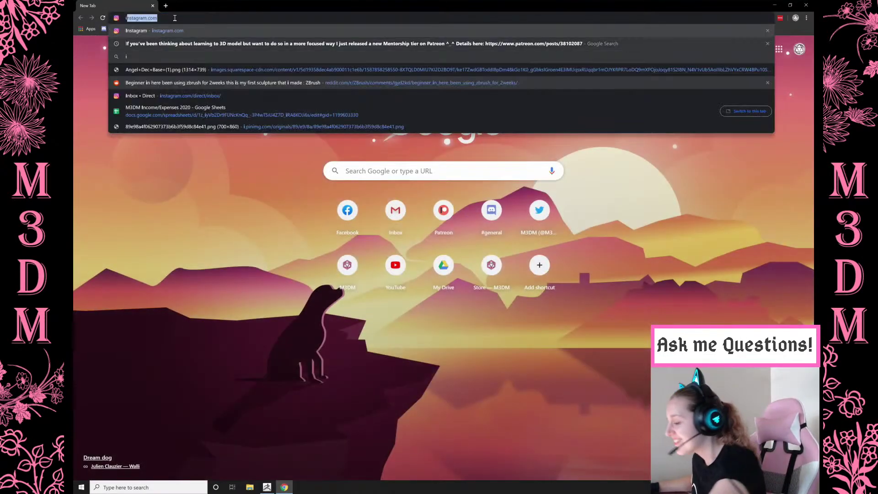
pyautogui.press('Return')
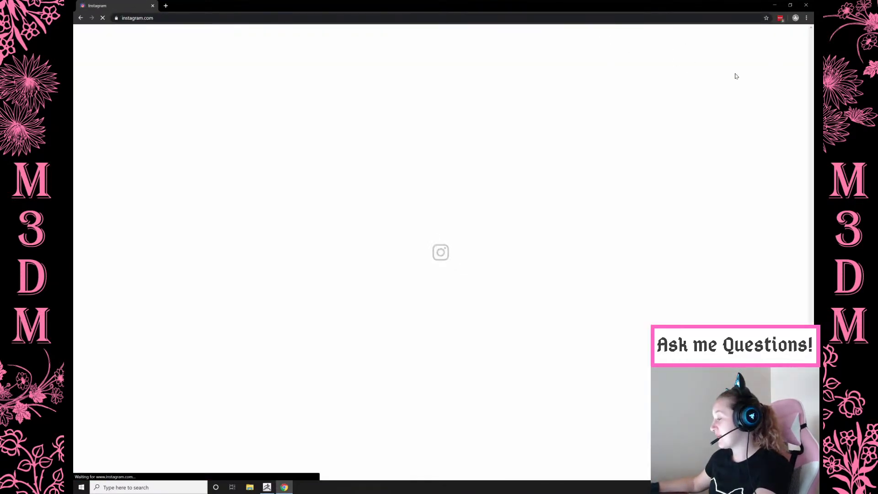
pyautogui.click(597, 34)
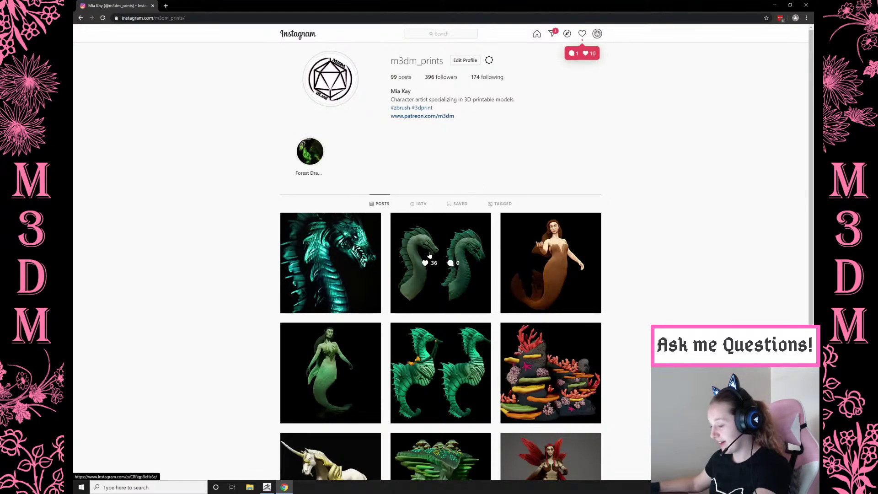
pyautogui.click(440, 261)
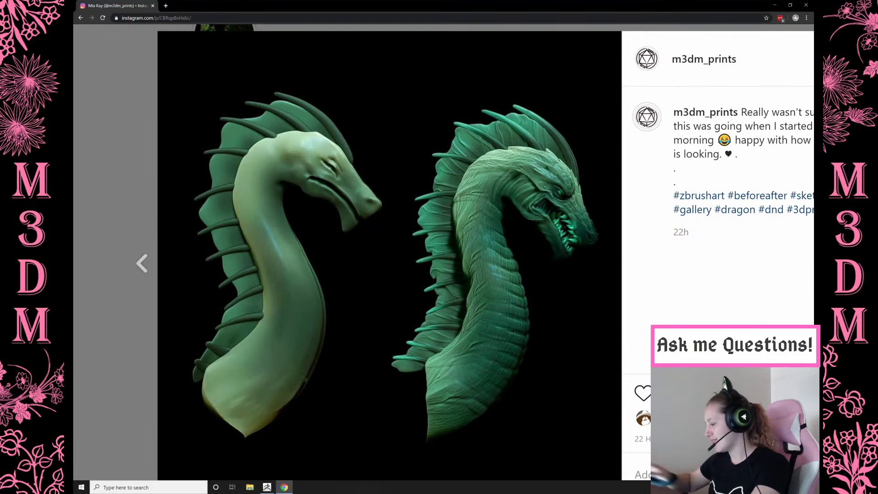
pyautogui.hotkey('ctrl', '0')
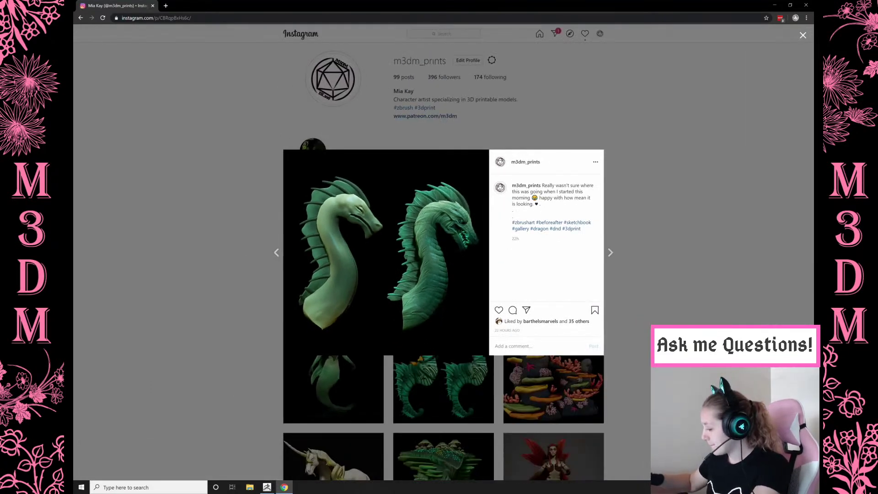
pyautogui.click(806, 5)
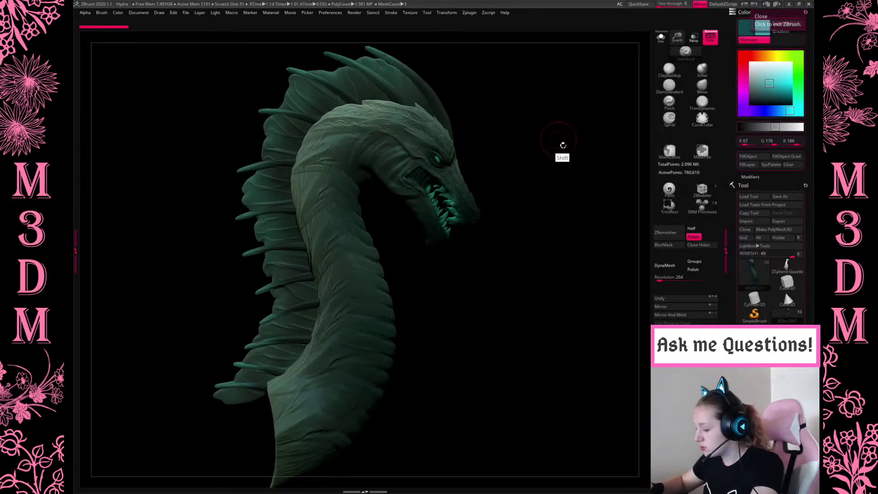
# Set the document background to grey and reshape the RGB level curve in the render adjustments to brighten the preview.
pyautogui.click(134, 15)
pyautogui.moveTo(155, 144); pyautogui.dragTo(199, 146)
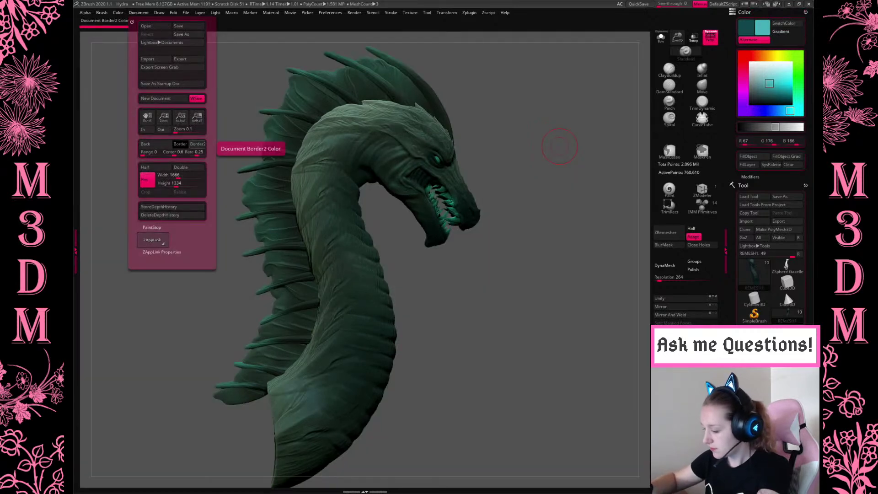
pyautogui.click(358, 14)
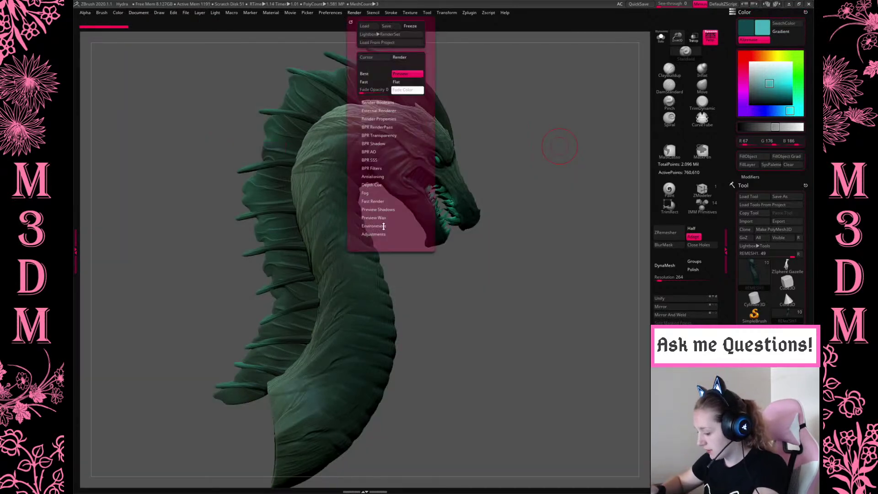
pyautogui.click(374, 233)
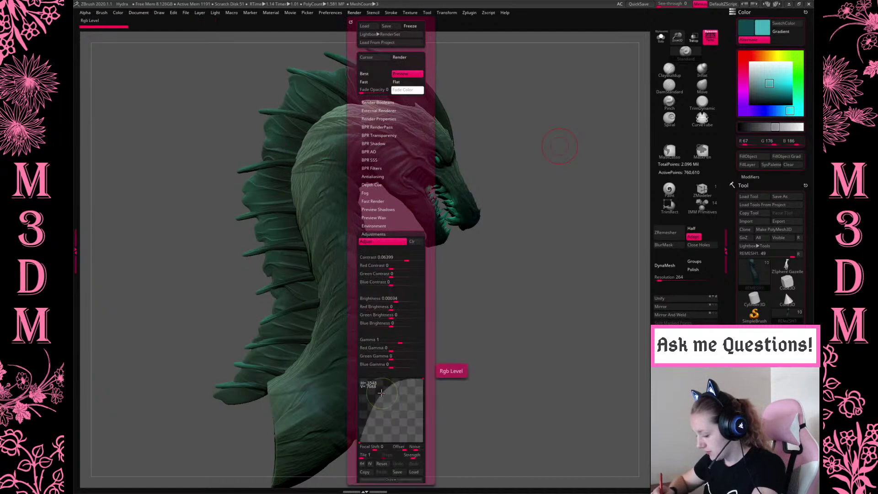
pyautogui.moveTo(382, 393); pyautogui.dragTo(383, 393)
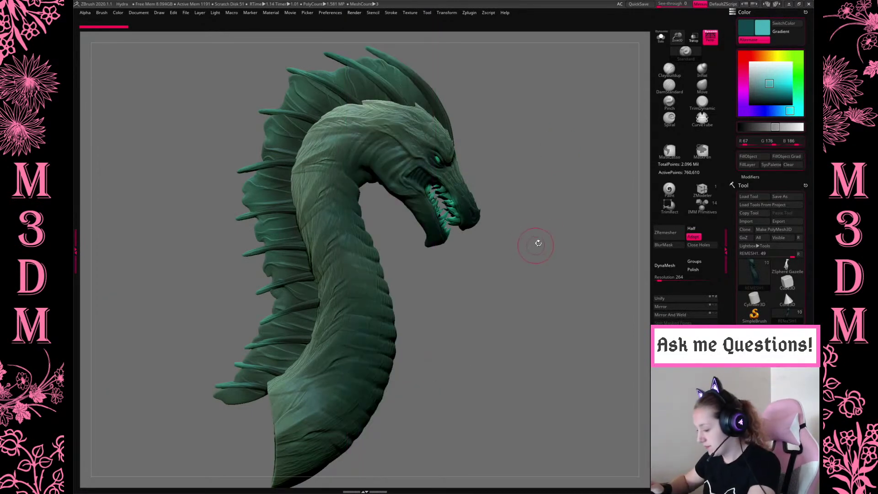
# Render the detailed dragon head and neck with BPR from its opposite side.
pyautogui.moveTo(531, 246)
pyautogui.mouseDown()
pyautogui.moveTo(514, 239)
pyautogui.moveTo(541, 261)
pyautogui.moveTo(525, 255)
pyautogui.mouseUp()
pyautogui.hotkey('shift', 'r')
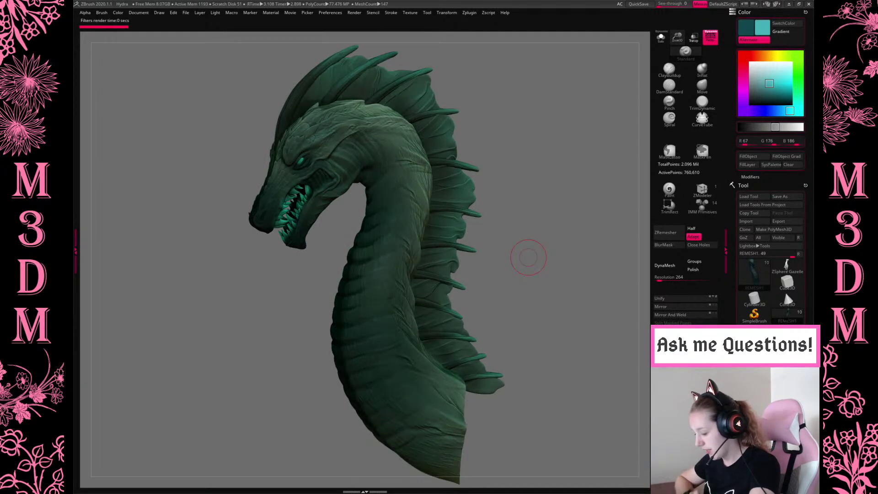
# Unhide all subtools and show the whole multi-headed hydra from the front and side.
pyautogui.moveTo(809, 284); pyautogui.dragTo(809, 214)
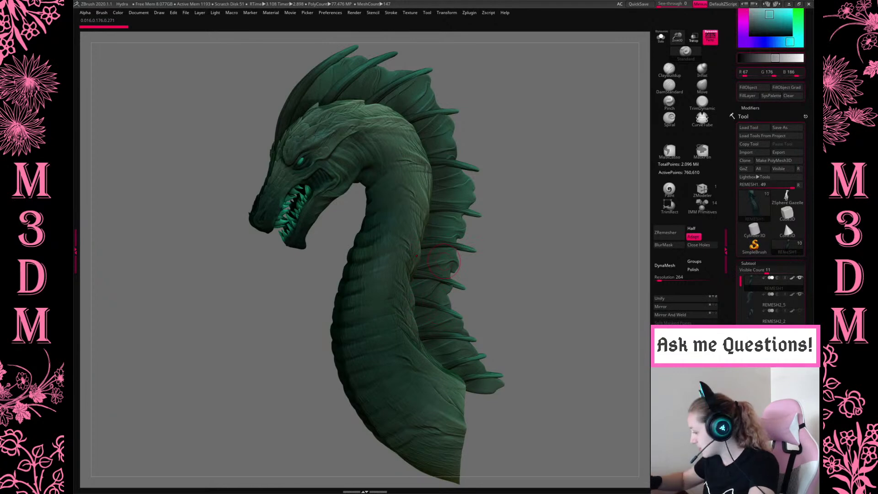
pyautogui.keyDown('shift'); pyautogui.click(800, 277); pyautogui.keyUp('shift')
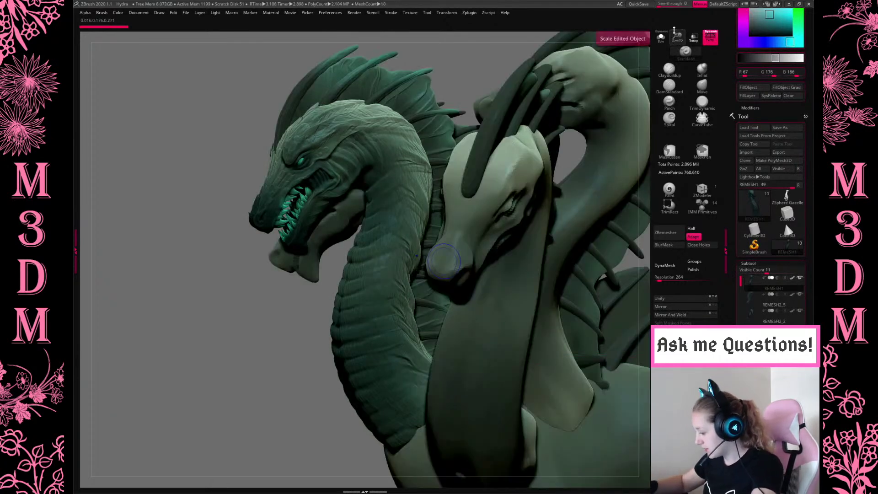
pyautogui.moveTo(675, 34); pyautogui.dragTo(662, 23)
pyautogui.moveTo(609, 183); pyautogui.dragTo(587, 229)
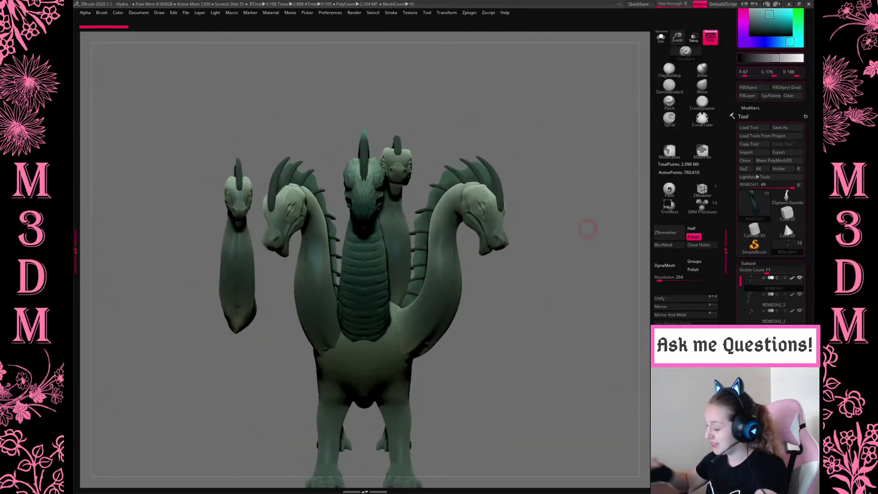
pyautogui.moveTo(588, 228); pyautogui.dragTo(569, 310)
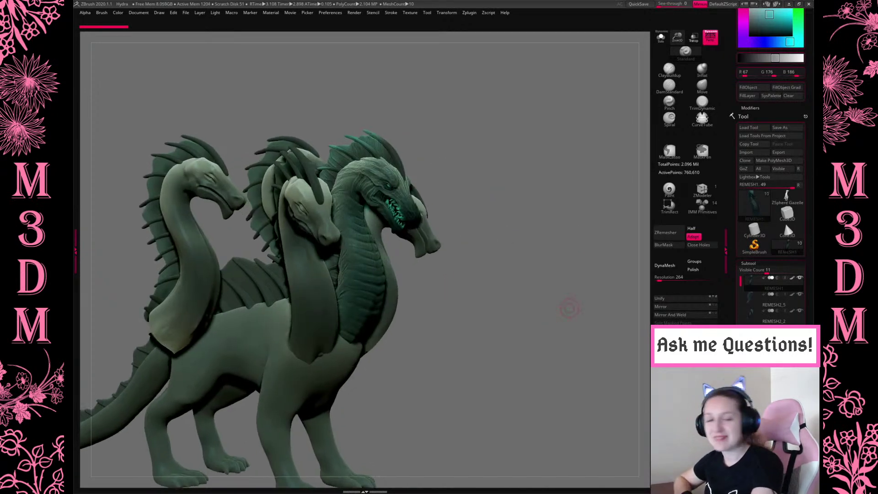
pyautogui.moveTo(533, 355)
pyautogui.mouseDown()
pyautogui.moveTo(512, 356)
pyautogui.moveTo(526, 359)
pyautogui.mouseUp()
# Delete the four smooth, undetailed head-and-neck subtools from the hydra, keeping the body and the detailed head.
pyautogui.keyDown('alt'); pyautogui.click(297, 301); pyautogui.keyUp('alt')
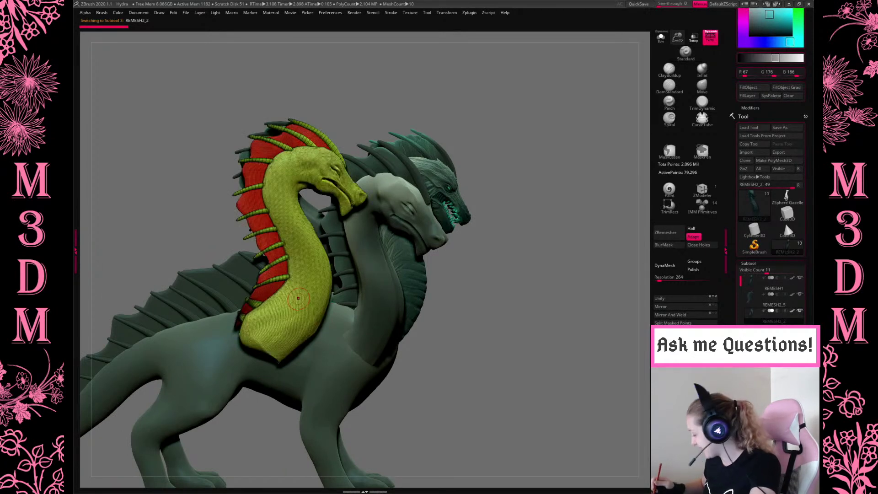
pyautogui.hotkey('ctrl', 'z')
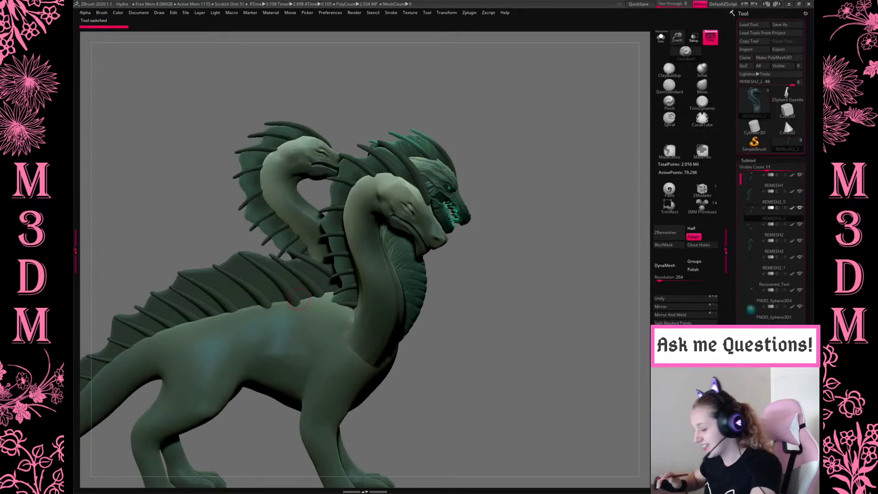
pyautogui.moveTo(543, 331); pyautogui.dragTo(482, 190)
pyautogui.hotkey('ctrl', 'z')
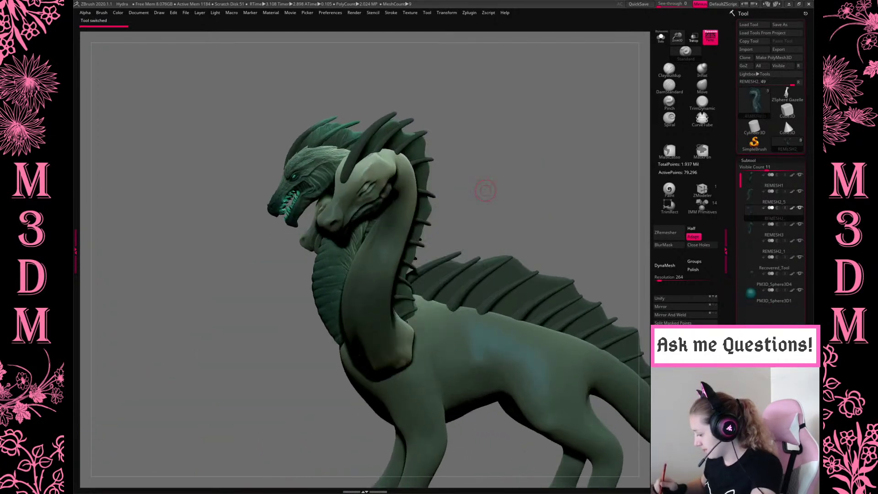
pyautogui.hotkey('ctrl', 'z')
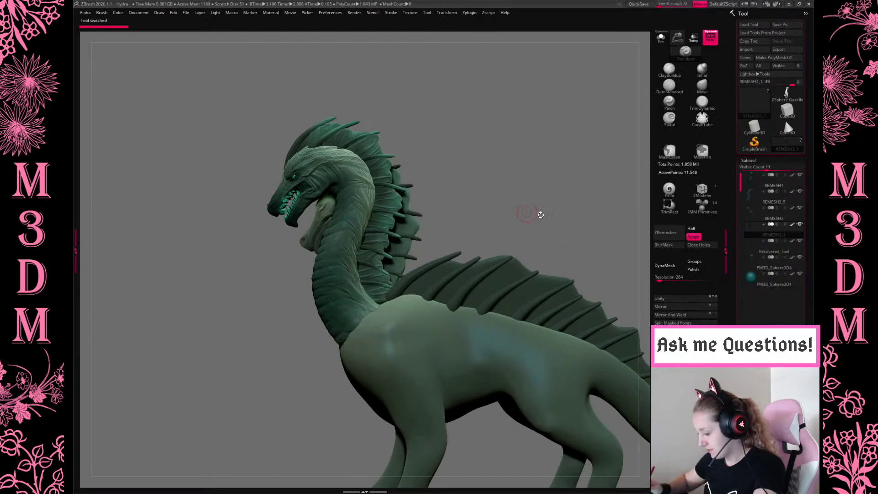
pyautogui.hotkey('ctrl', 'z')
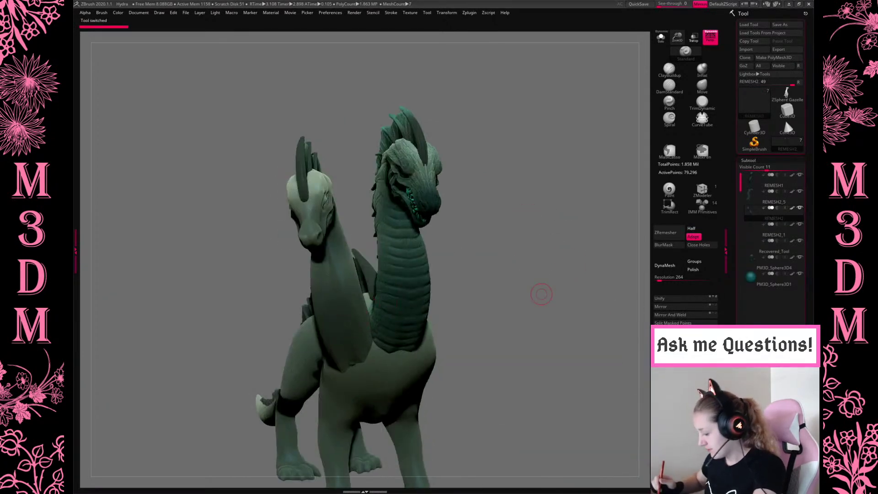
pyautogui.keyDown('shift'); pyautogui.moveTo(540, 274); pyautogui.dragTo(552, 276); pyautogui.keyUp('shift')
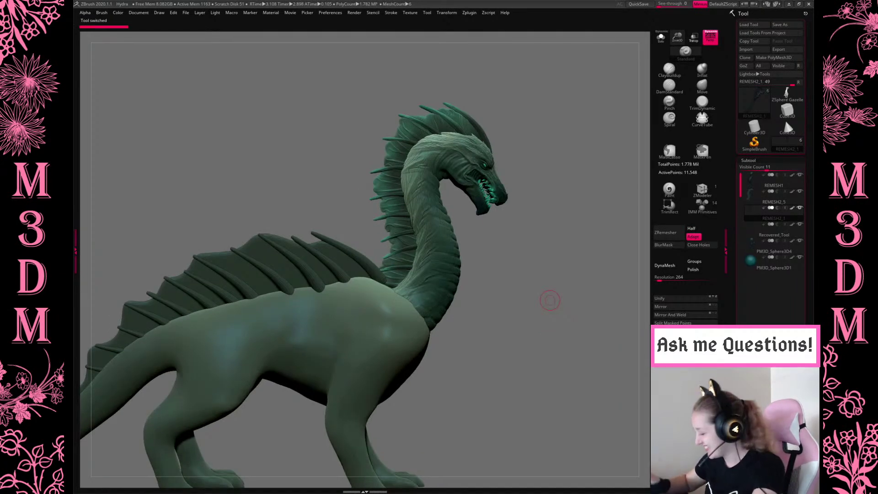
# Merge the detailed head-and-neck subtool REMESH1 with the neck frill subtool REMESH2_5 below it.
pyautogui.hotkey('shift', 'f')
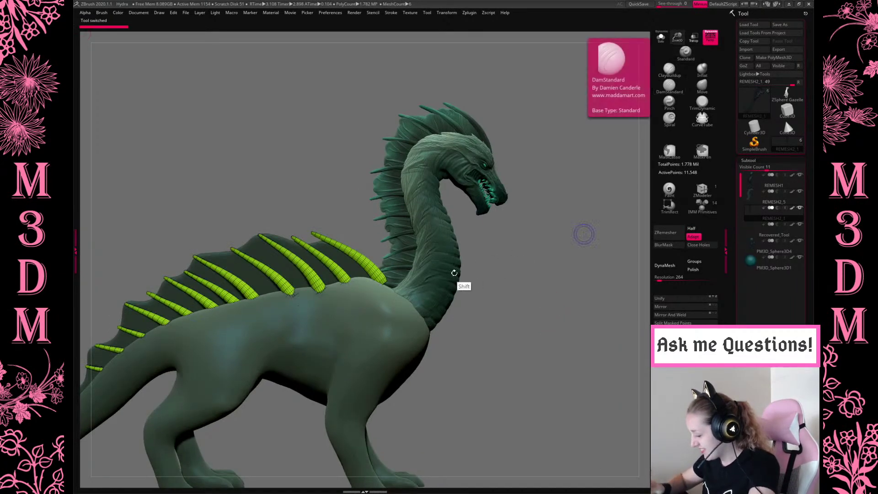
pyautogui.keyDown('alt'); pyautogui.click(447, 283); pyautogui.keyUp('alt')
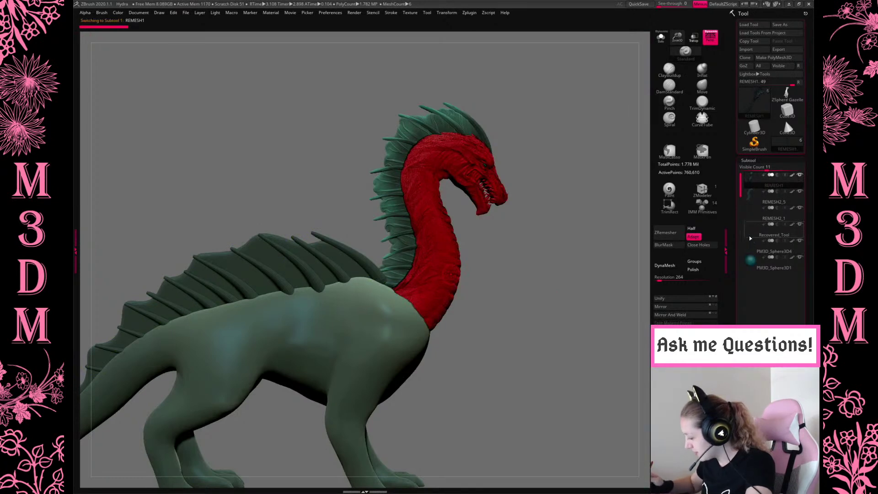
pyautogui.click(751, 201)
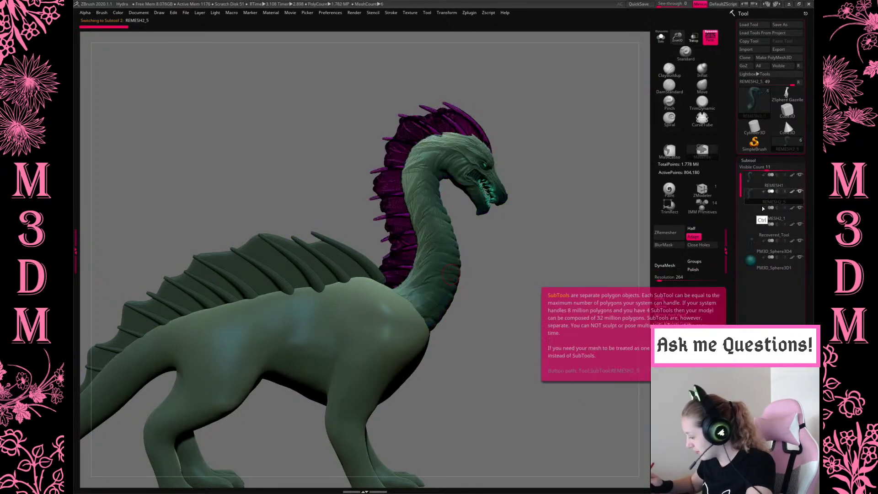
pyautogui.click(753, 215)
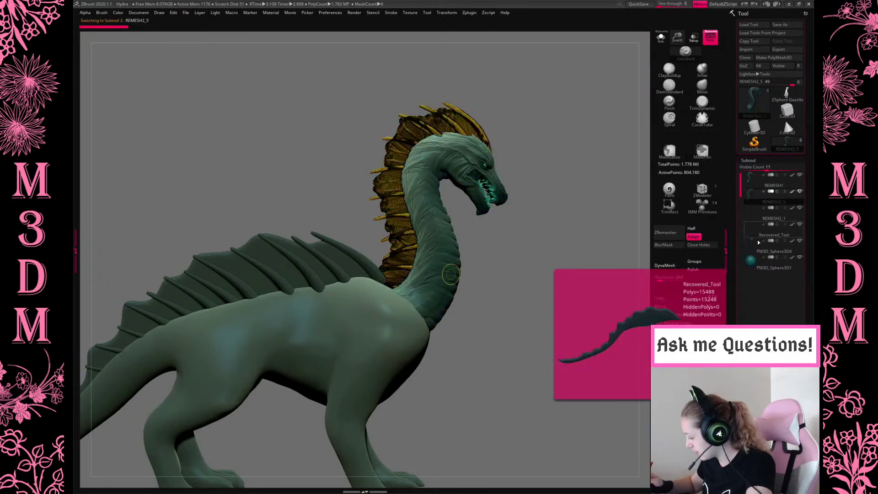
pyautogui.click(753, 185)
pyautogui.click(701, 332)
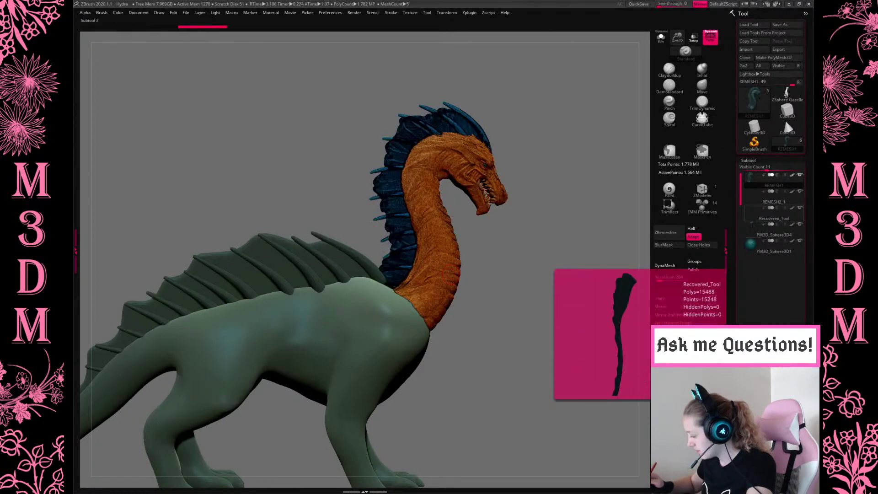
# Move the merged head-and-neck subtool REMESH1 down the list and merge it with PM3D_Sphere3D1.
pyautogui.click(753, 244)
pyautogui.click(754, 230)
pyautogui.click(673, 331)
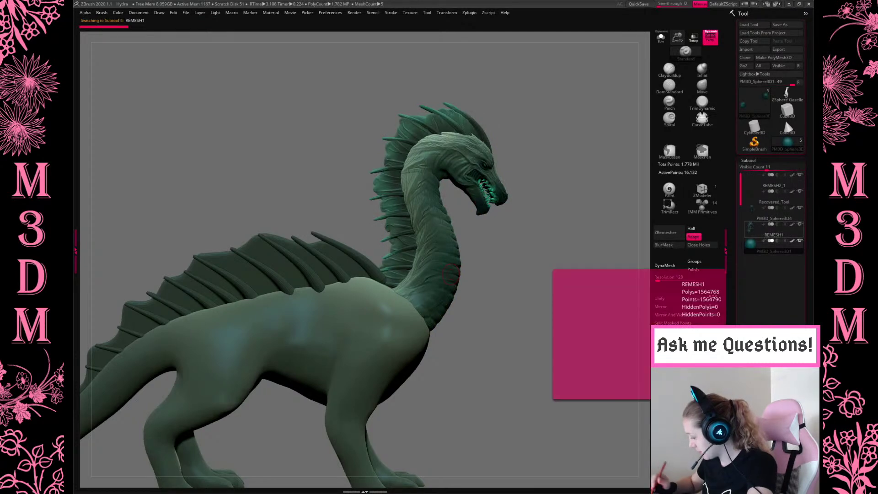
pyautogui.click(677, 341)
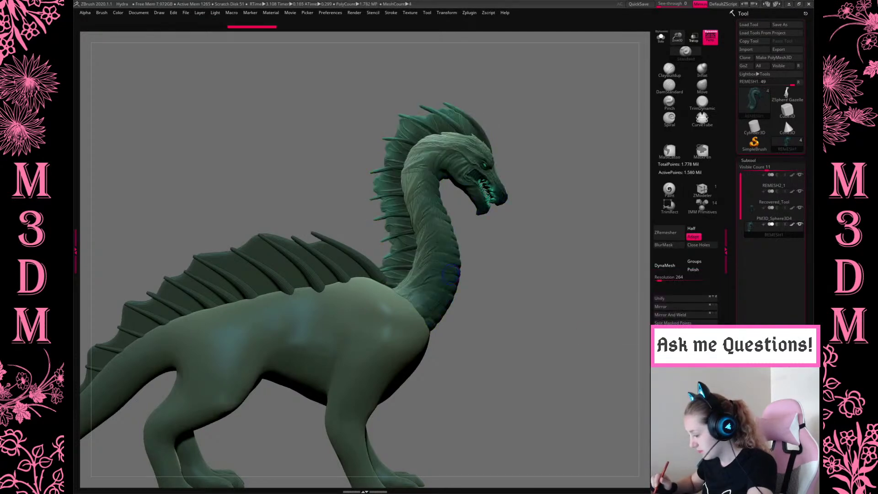
# Select the back fin membrane subtool, Recovered_Tool, and isolate it in Solo mode in a side view facing the other way.
pyautogui.click(753, 224)
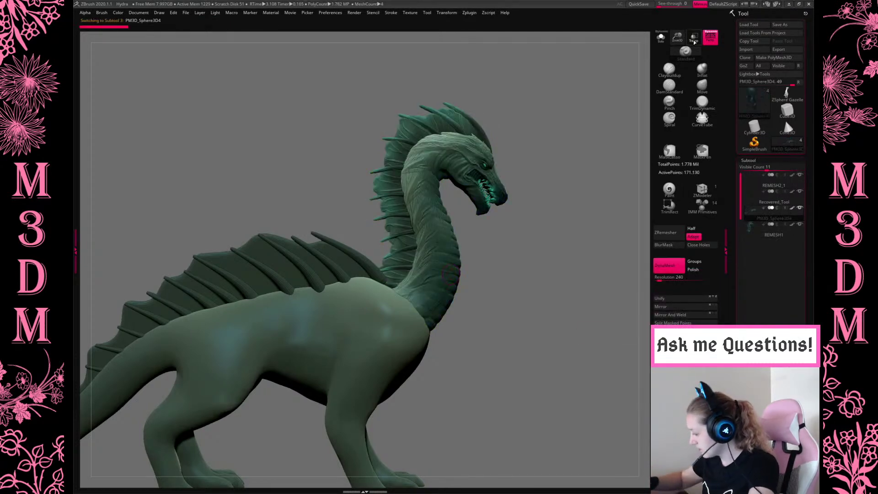
pyautogui.moveTo(577, 297); pyautogui.dragTo(537, 200)
pyautogui.click(759, 184)
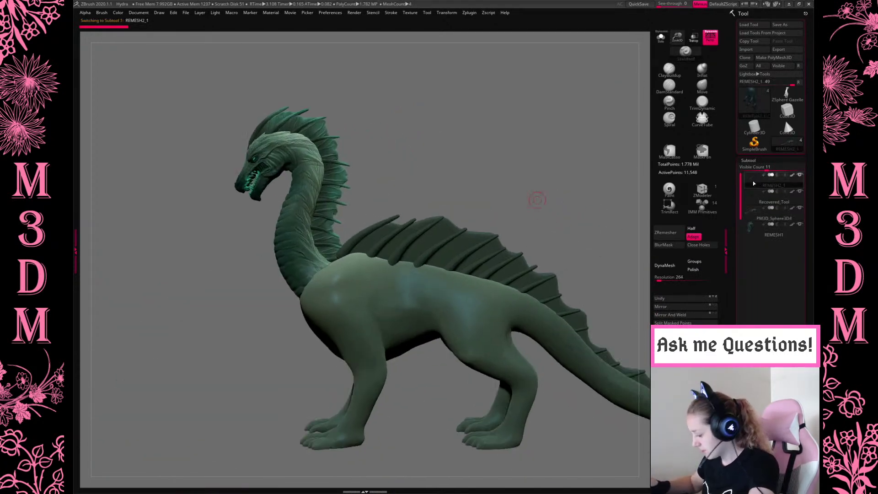
pyautogui.click(756, 203)
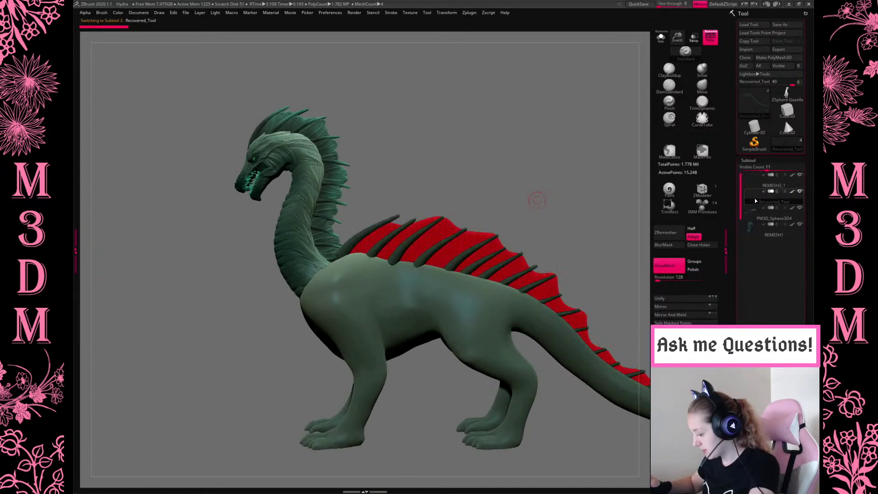
pyautogui.click(756, 235)
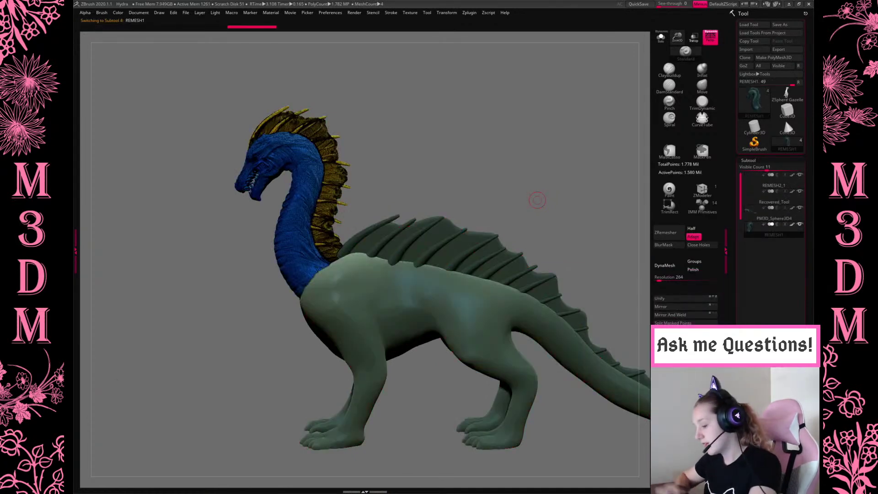
pyautogui.keyDown('alt'); pyautogui.click(461, 257); pyautogui.keyUp('alt')
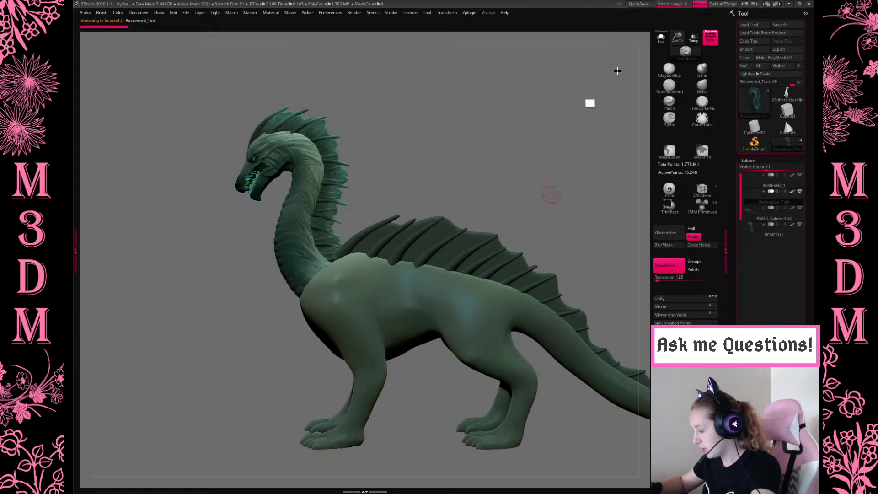
pyautogui.click(661, 37)
pyautogui.click(663, 42)
pyautogui.moveTo(678, 41); pyautogui.dragTo(672, 96)
pyautogui.keyDown('alt'); pyautogui.moveTo(594, 209); pyautogui.dragTo(486, 159); pyautogui.keyUp('alt')
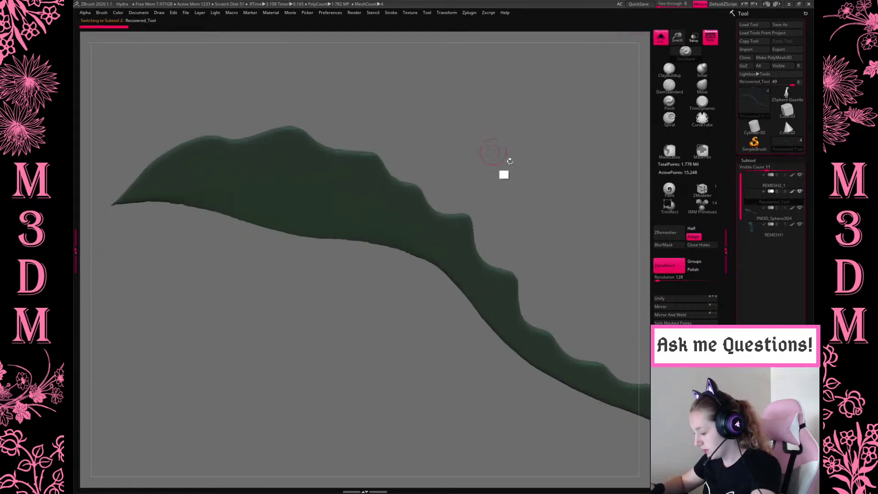
# Check the fin membrane's mesh with PolyFrame and divide its geometry once to subdivision level 2.
pyautogui.hotkey('shift', 'f')
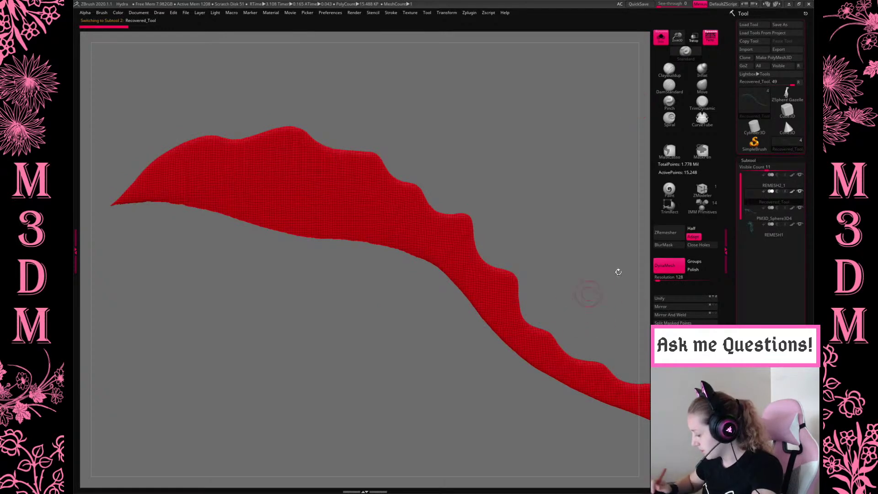
pyautogui.hotkey('shift', 'f')
pyautogui.click(750, 162)
pyautogui.click(751, 169)
pyautogui.click(754, 233)
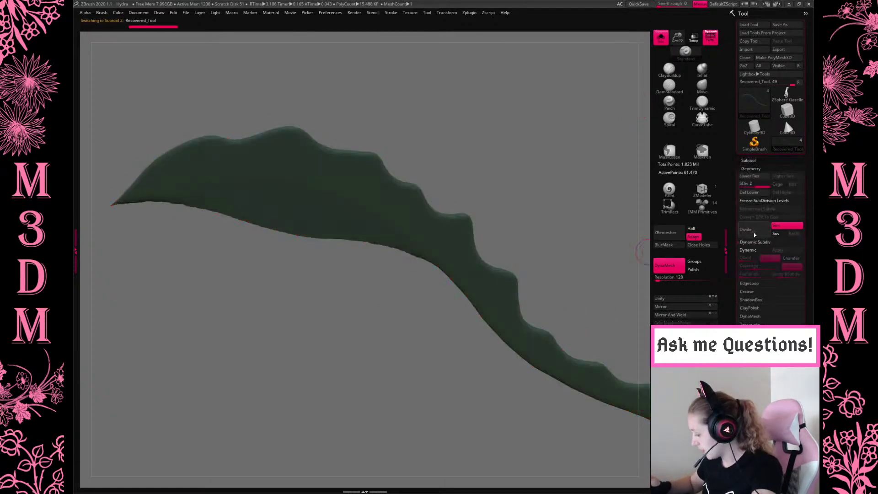
# Try ClayBuildup strokes on the front panels of the back fin membrane with the whole creature shown, and open the Lazy Mouse stroke settings.
pyautogui.rightClick(470, 208)
pyautogui.click(675, 87)
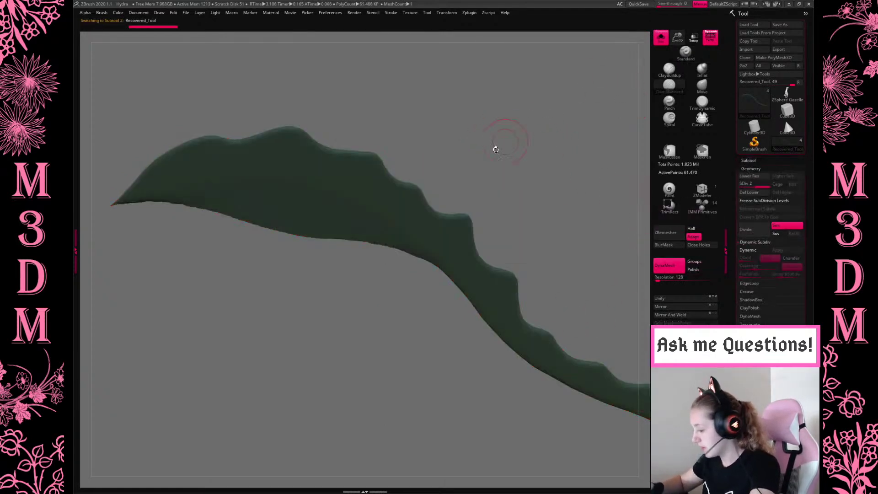
pyautogui.rightClick(476, 190)
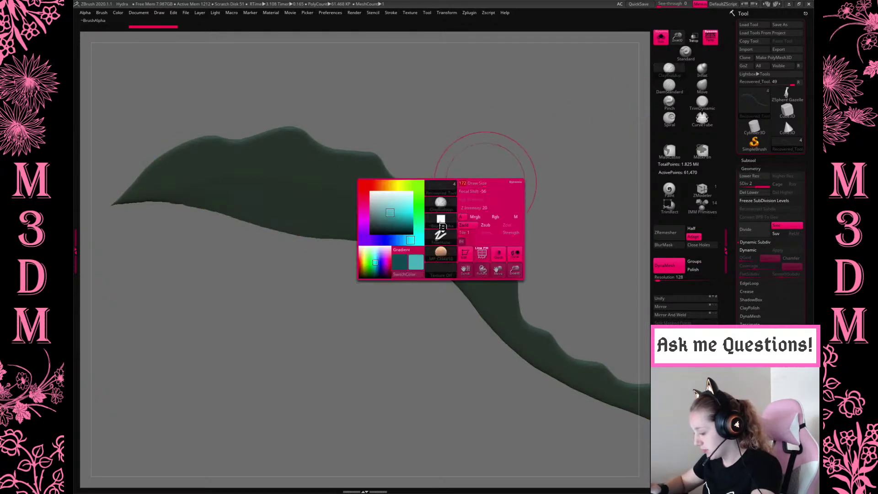
pyautogui.click(441, 226)
pyautogui.click(526, 292)
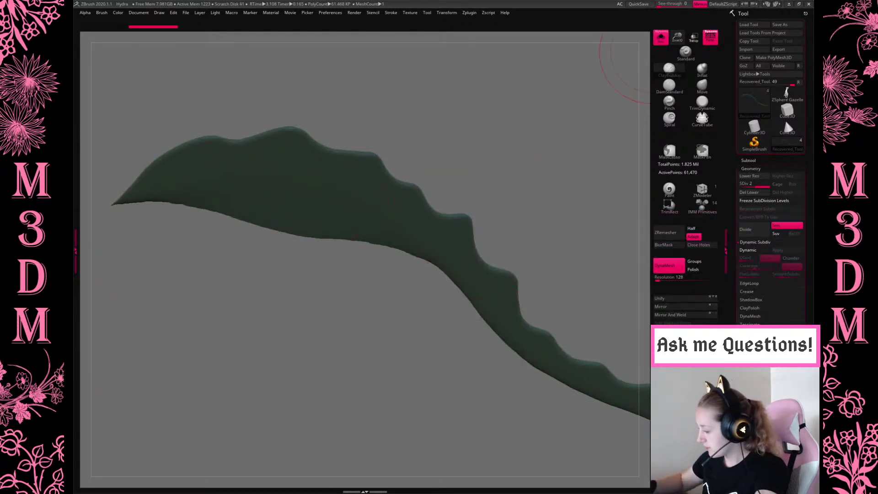
pyautogui.click(661, 36)
pyautogui.keyDown('alt'); pyautogui.moveTo(559, 121); pyautogui.dragTo(599, 189); pyautogui.keyUp('alt')
pyautogui.keyDown('alt'); pyautogui.moveTo(271, 257); pyautogui.dragTo(325, 216); pyautogui.keyUp('alt')
pyautogui.rightClick(324, 215)
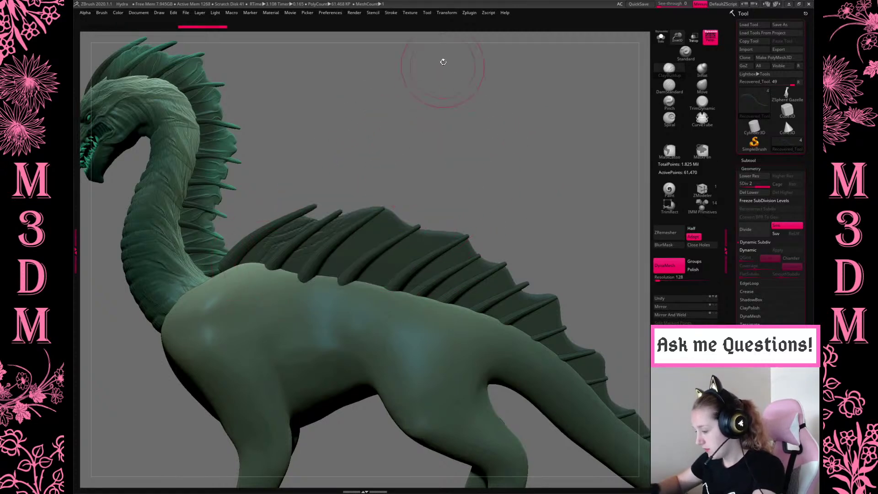
pyautogui.click(399, 16)
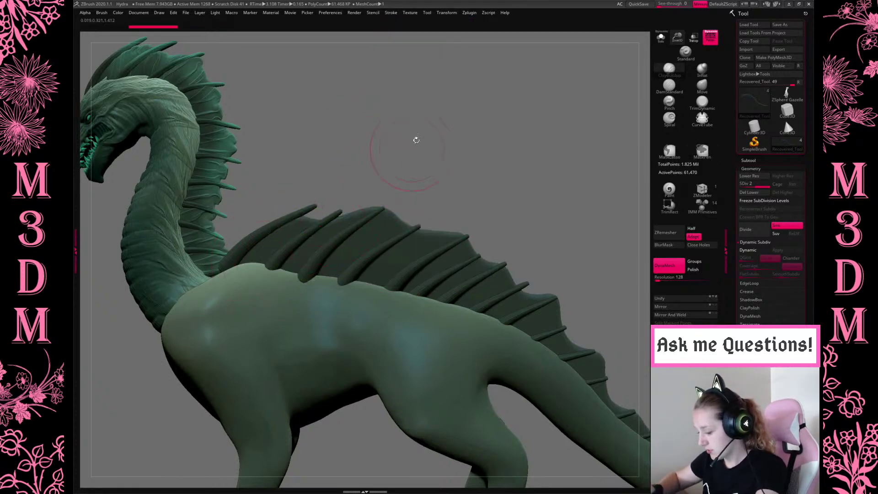
pyautogui.click(394, 15)
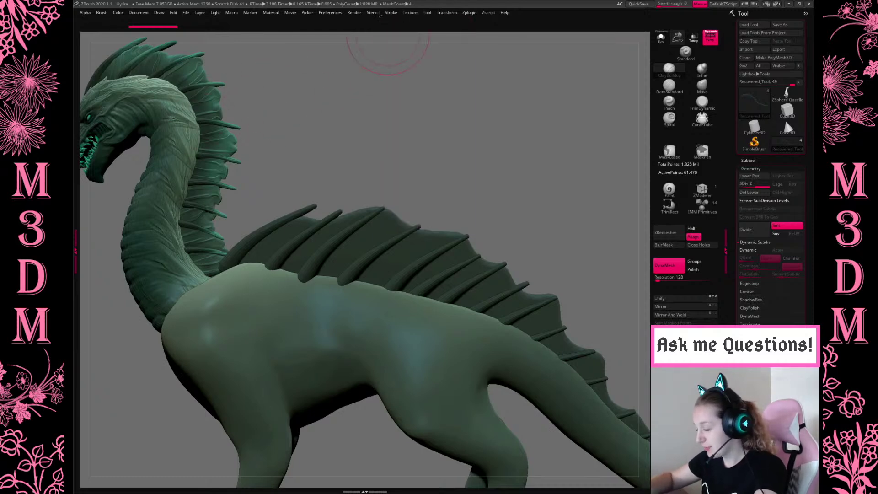
pyautogui.click(389, 13)
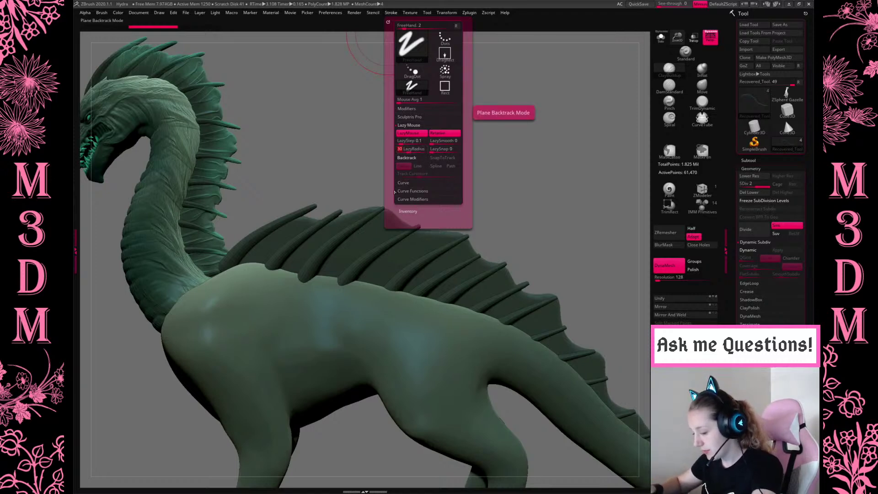
# Fill the back fin membrane with the teal colour R 24, G 58, B 64 and check it in Solo mode.
pyautogui.moveTo(808, 166); pyautogui.dragTo(808, 283)
pyautogui.click(754, 102)
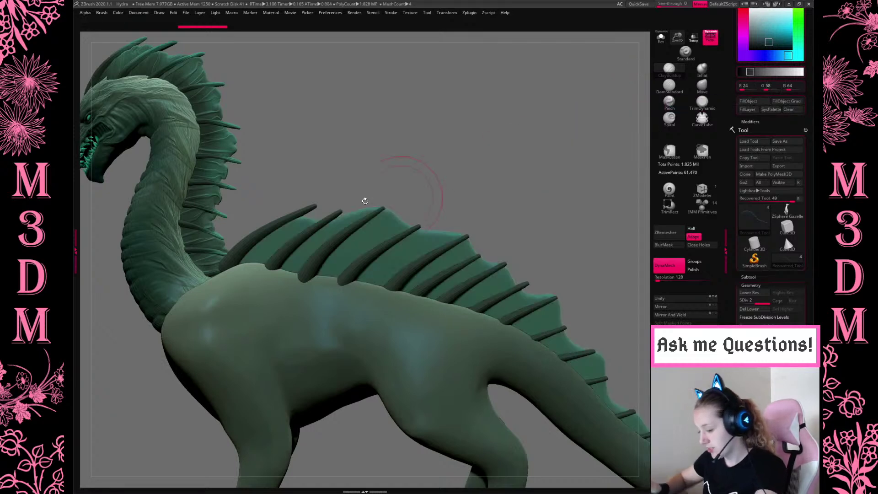
pyautogui.click(661, 37)
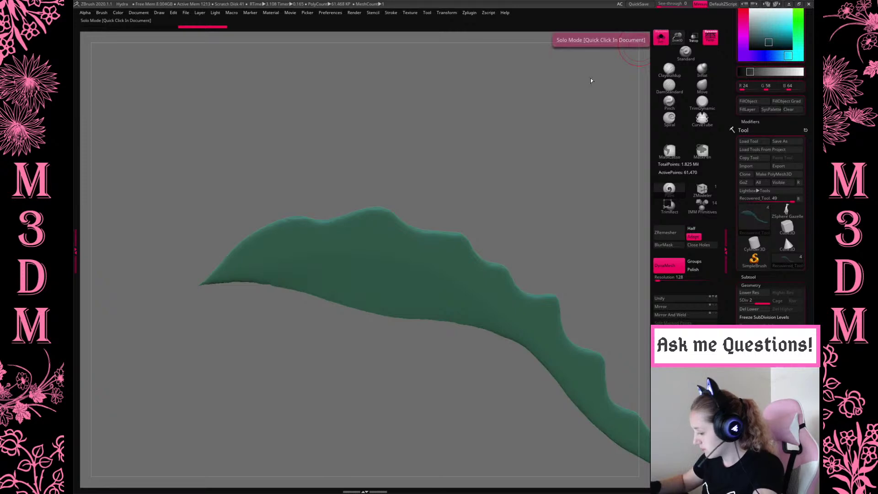
pyautogui.click(661, 37)
# Sample the darker green R 20, G 38, B 42 and paint it along the base of the fin membrane with the FreeHand stroke.
pyautogui.press('c')
pyautogui.press('space')
pyautogui.click(312, 153)
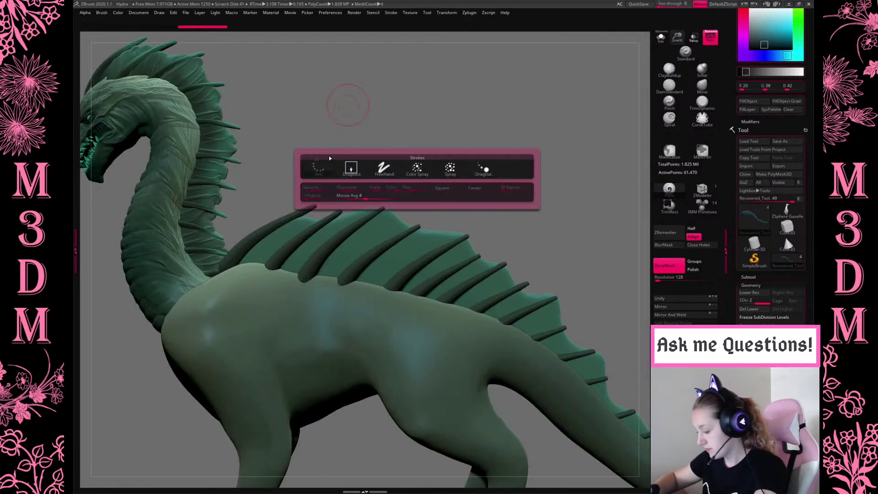
pyautogui.click(383, 171)
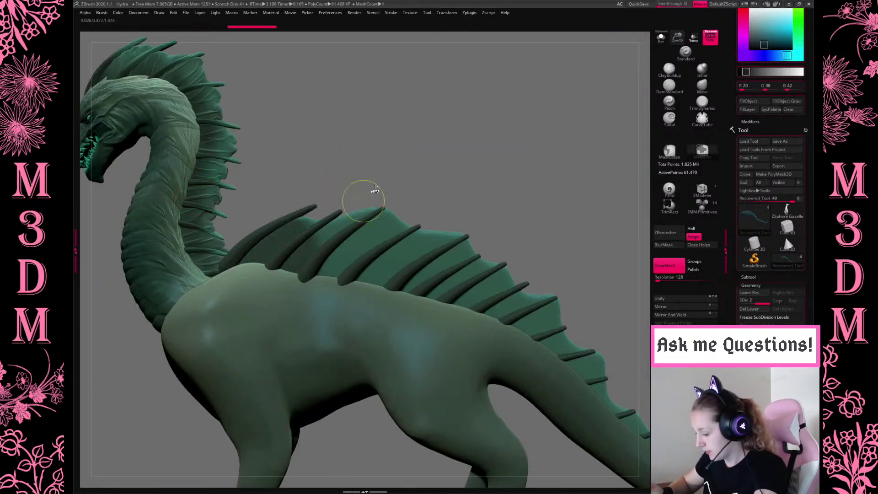
pyautogui.press('space')
pyautogui.moveTo(262, 242)
pyautogui.mouseDown()
pyautogui.moveTo(297, 269)
pyautogui.moveTo(397, 293)
pyautogui.mouseUp()
pyautogui.moveTo(363, 245)
pyautogui.mouseDown()
pyautogui.moveTo(458, 298)
pyautogui.moveTo(519, 319)
pyautogui.moveTo(558, 357)
pyautogui.mouseUp()
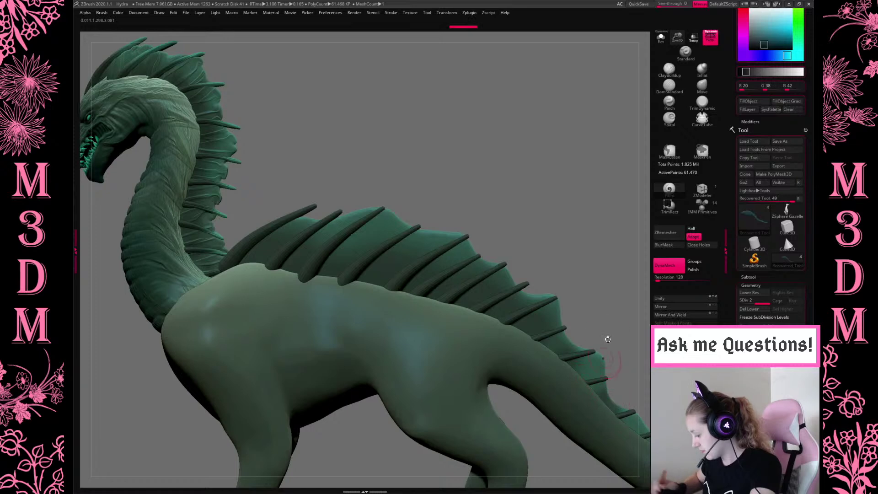
# Deepen the shading along the base of the back fin membrane using the darker colour R 5, G 20, B 23.
pyautogui.moveTo(597, 280); pyautogui.dragTo(577, 263)
pyautogui.moveTo(701, 47); pyautogui.dragTo(652, 4)
pyautogui.keyDown('alt'); pyautogui.moveTo(566, 232); pyautogui.dragTo(521, 115); pyautogui.keyUp('alt')
pyautogui.moveTo(677, 39); pyautogui.dragTo(670, 103)
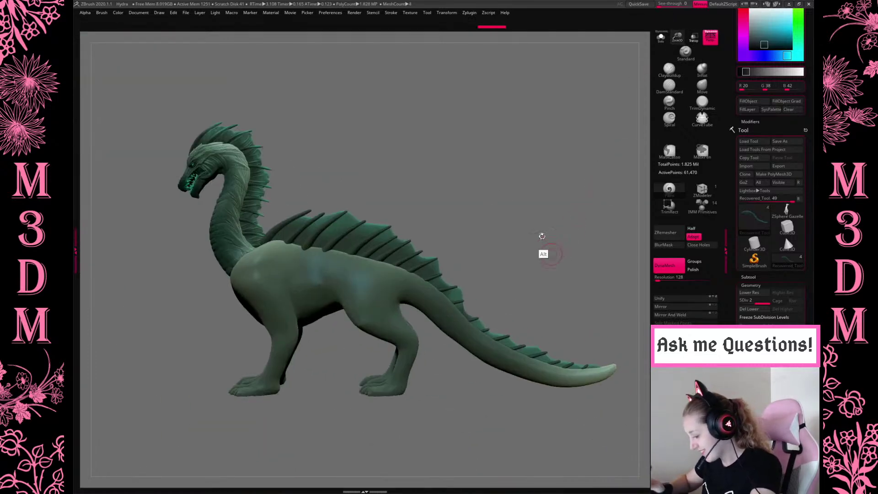
pyautogui.keyDown('alt'); pyautogui.moveTo(546, 244); pyautogui.dragTo(534, 224); pyautogui.keyUp('alt')
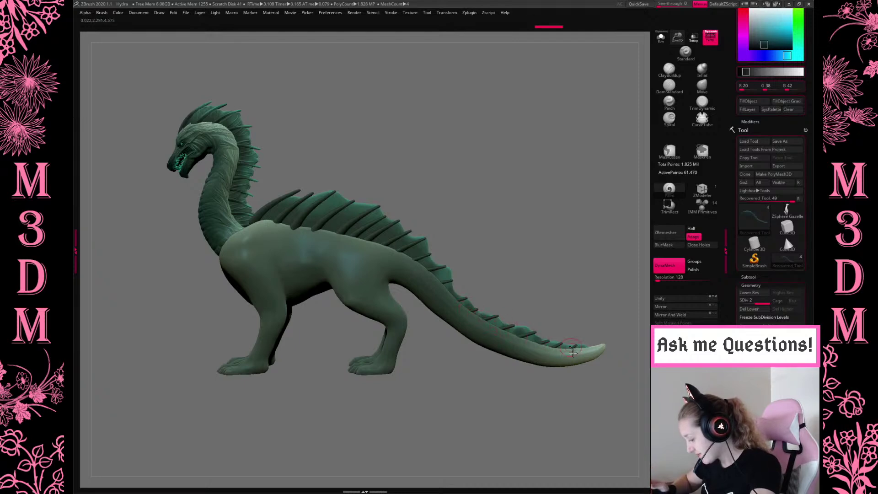
pyautogui.press('s')
pyautogui.click(373, 197)
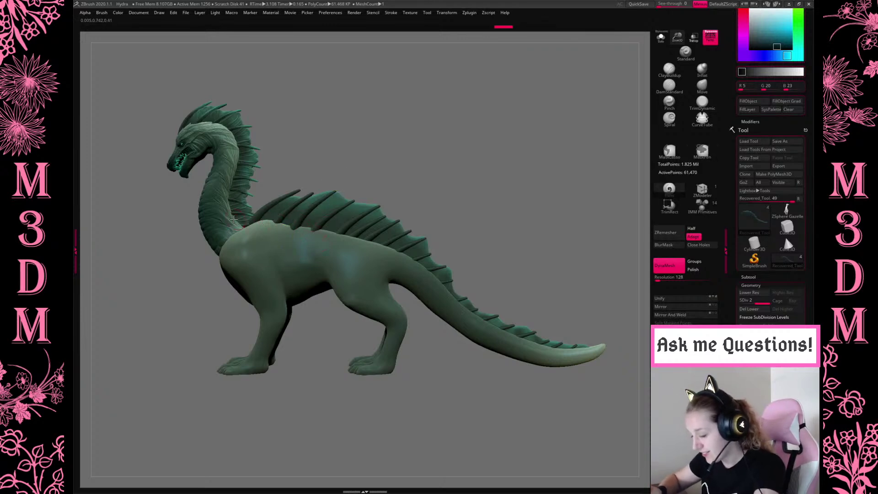
pyautogui.moveTo(290, 230)
pyautogui.mouseDown()
pyautogui.moveTo(394, 255)
pyautogui.moveTo(417, 282)
pyautogui.mouseUp()
pyautogui.keyDown('alt'); pyautogui.moveTo(540, 207); pyautogui.dragTo(583, 234); pyautogui.keyUp('alt')
# Set up the DamStandard brush with a draw size of 108 and change its alpha for detailing the back fin membrane.
pyautogui.click(684, 52)
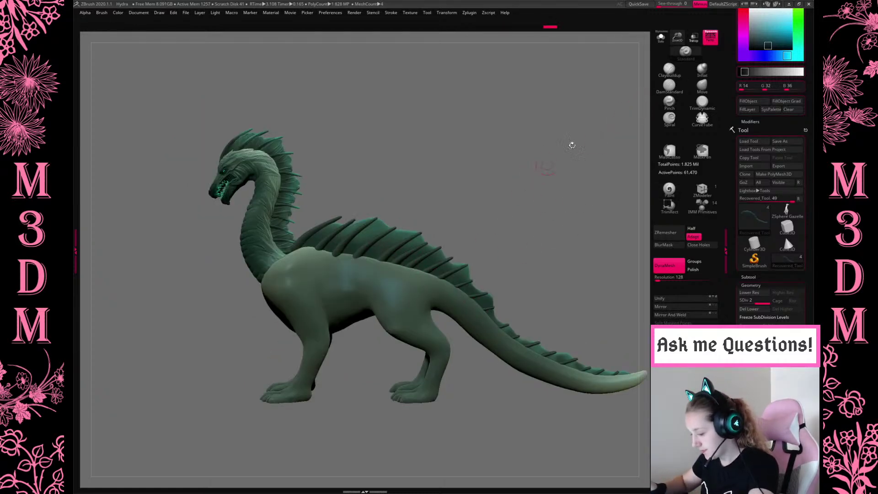
pyautogui.moveTo(674, 47); pyautogui.dragTo(672, 68)
pyautogui.keyDown('alt'); pyautogui.moveTo(540, 164); pyautogui.dragTo(621, 232); pyautogui.keyUp('alt')
pyautogui.rightClick(442, 238)
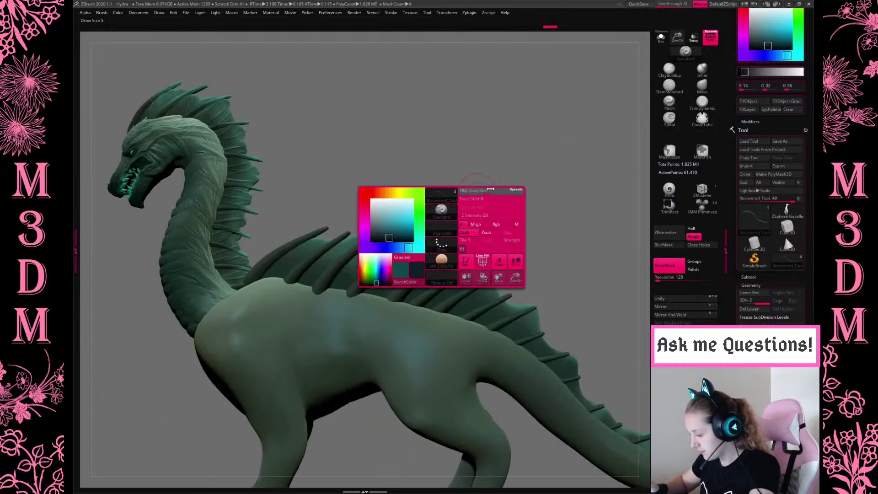
pyautogui.click(670, 86)
pyautogui.press('space')
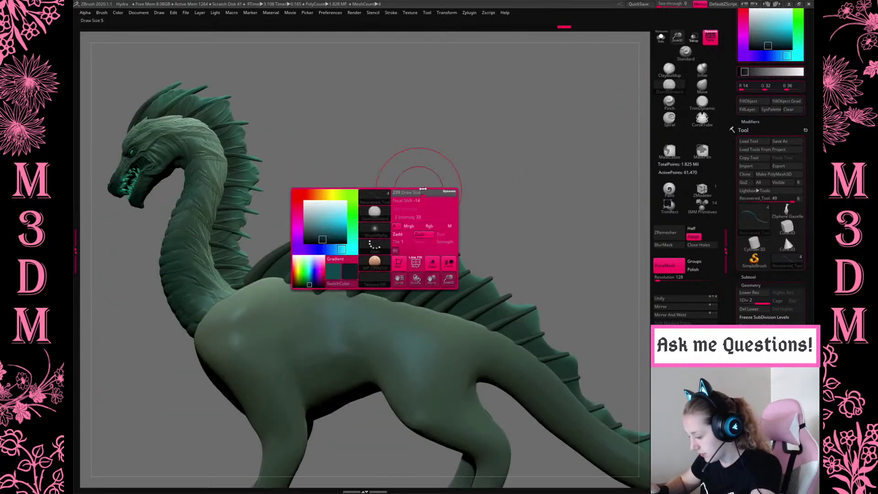
pyautogui.press('space')
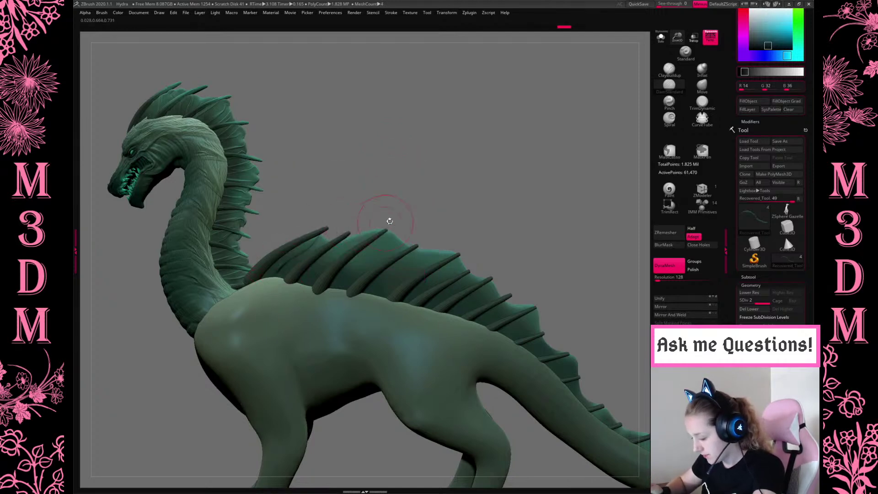
pyautogui.press('space')
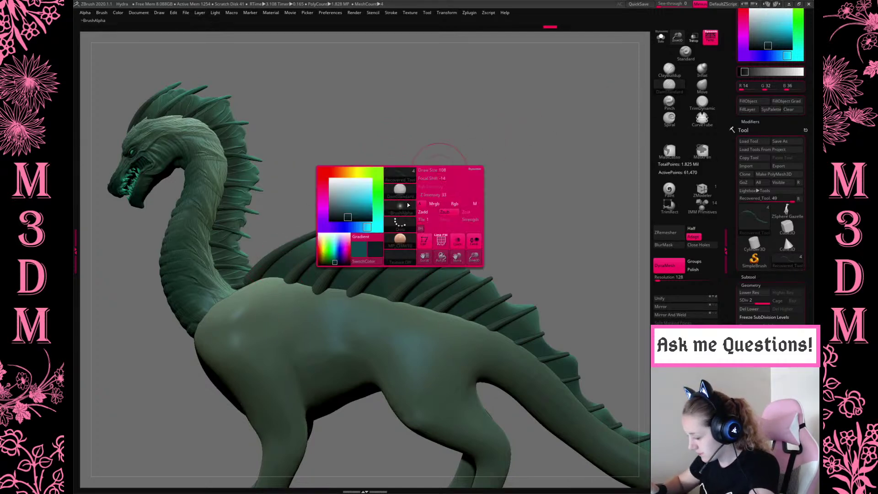
pyautogui.click(403, 208)
pyautogui.click(475, 329)
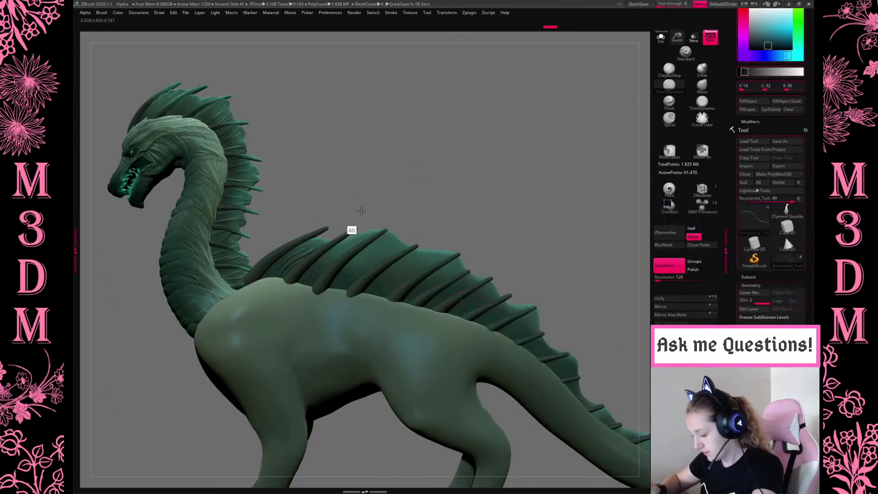
# Try DamStandard crease strokes across the front panels of the back fin membrane with the whole creature shown.
pyautogui.press('space')
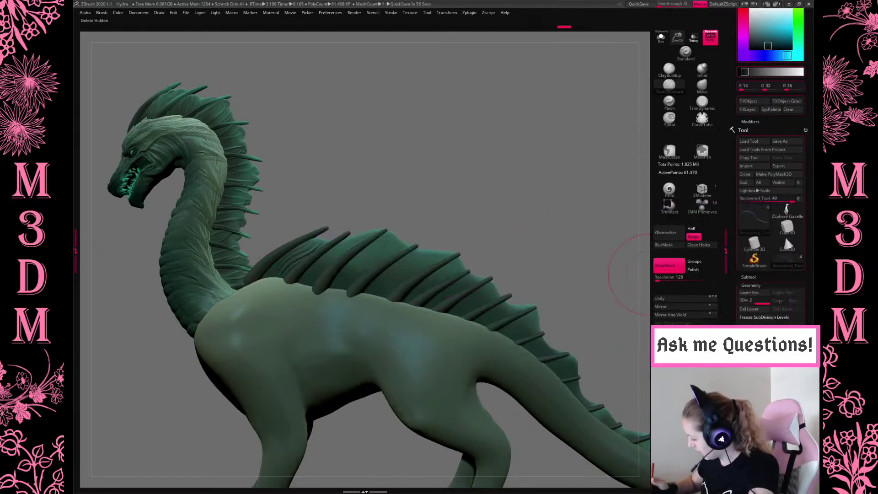
pyautogui.press('space')
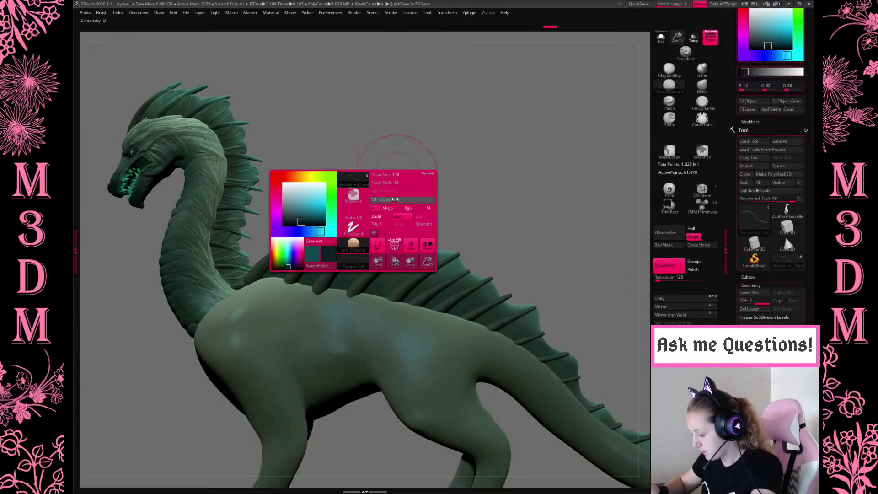
pyautogui.moveTo(398, 175); pyautogui.dragTo(400, 175)
pyautogui.keyDown('alt'); pyautogui.moveTo(295, 257); pyautogui.dragTo(343, 246); pyautogui.keyUp('alt')
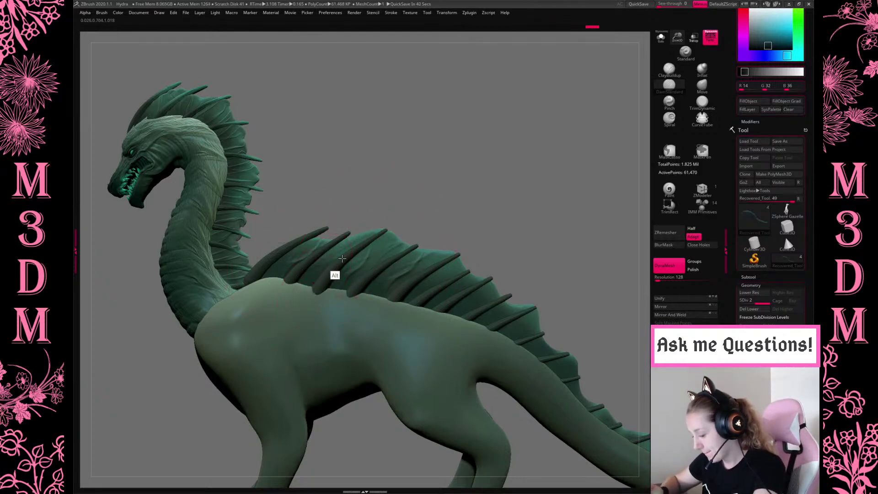
pyautogui.rightClick(452, 272)
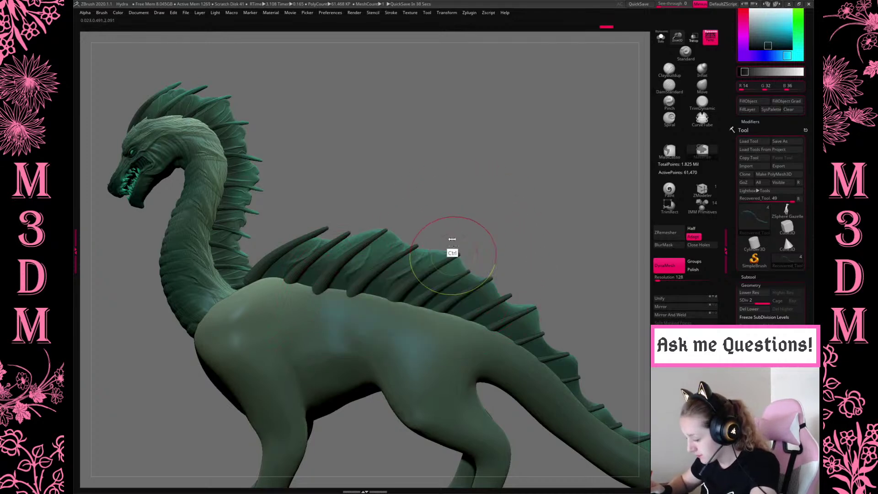
# Undo the trial creases, then subdivide the back fin membrane to level 3 and isolate it in Solo mode.
pyautogui.hotkey('ctrl', 'z')
pyautogui.hotkey('ctrl', 'z')
pyautogui.hotkey('ctrl', 'z')
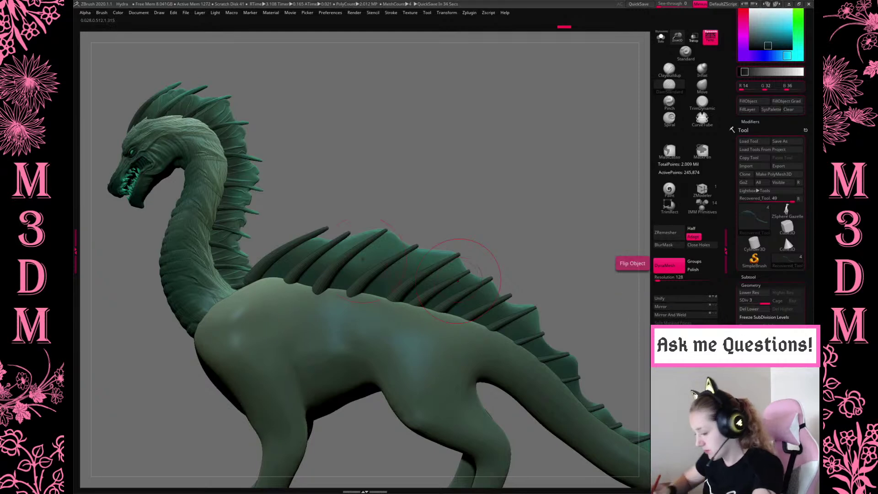
pyautogui.hotkey('ctrl', 'z')
pyautogui.click(661, 38)
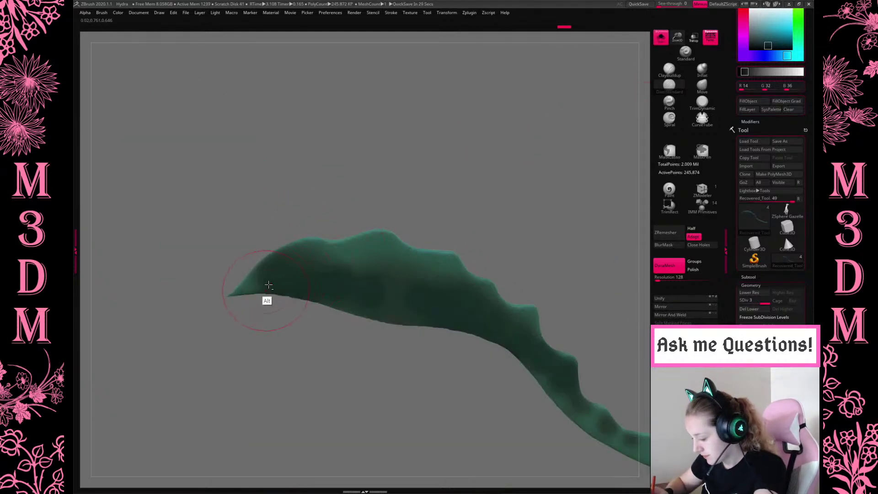
# Carve slanted DamStandard creases from the base to the upper edge across the front and middle of the fin membrane.
pyautogui.press('space')
pyautogui.moveTo(359, 268); pyautogui.dragTo(357, 268)
pyautogui.hotkey('ctrl', 'z')
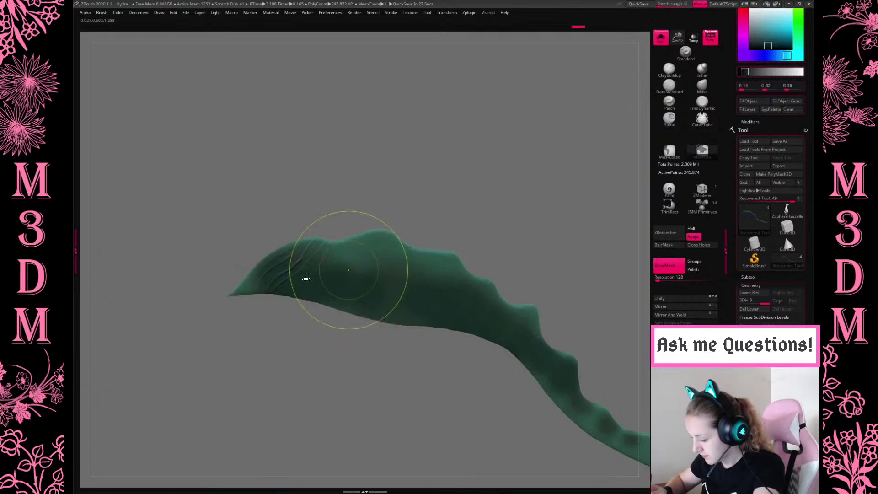
pyautogui.keyDown('alt'); pyautogui.moveTo(271, 291); pyautogui.dragTo(315, 239); pyautogui.keyUp('alt')
pyautogui.keyDown('alt'); pyautogui.moveTo(320, 300); pyautogui.dragTo(360, 263); pyautogui.keyUp('alt')
pyautogui.keyDown('alt'); pyautogui.moveTo(381, 309); pyautogui.dragTo(409, 246); pyautogui.keyUp('alt')
pyautogui.keyDown('alt'); pyautogui.moveTo(421, 325); pyautogui.dragTo(462, 262); pyautogui.keyUp('alt')
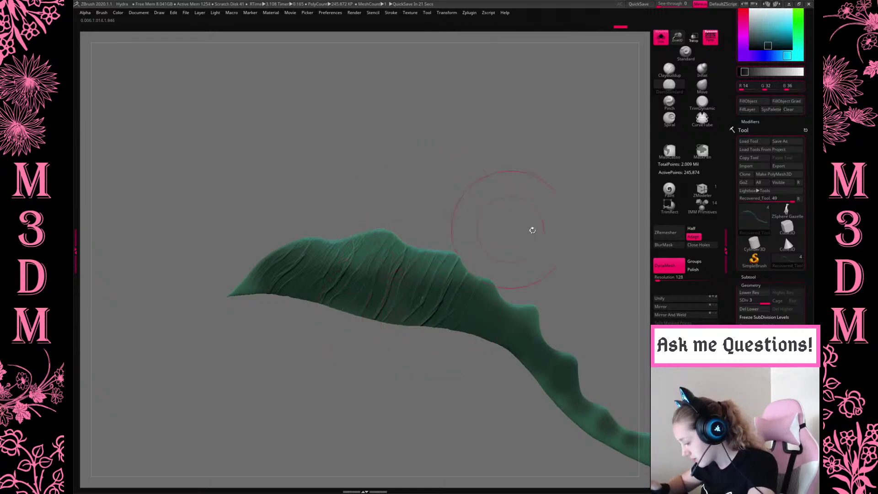
pyautogui.keyDown('alt'); pyautogui.moveTo(517, 228); pyautogui.dragTo(442, 197); pyautogui.keyUp('alt')
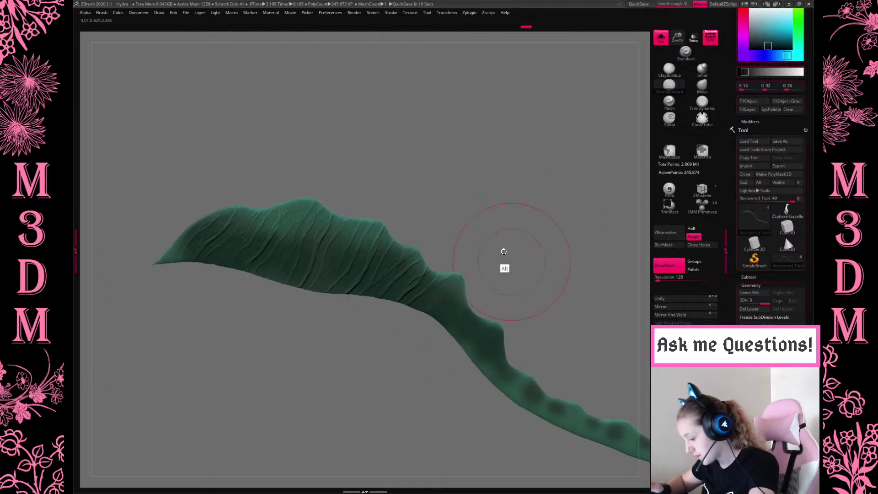
# Continue the DamStandard creases along the narrowing rear membrane to the tail tip and leave Solo mode.
pyautogui.keyDown('alt'); pyautogui.moveTo(494, 290); pyautogui.dragTo(478, 257); pyautogui.keyUp('alt')
pyautogui.keyDown('alt'); pyautogui.moveTo(435, 300); pyautogui.dragTo(449, 283); pyautogui.keyUp('alt')
pyautogui.keyDown('alt'); pyautogui.moveTo(506, 243); pyautogui.dragTo(472, 215); pyautogui.keyUp('alt')
pyautogui.keyDown('alt'); pyautogui.moveTo(431, 312); pyautogui.dragTo(477, 288); pyautogui.keyUp('alt')
pyautogui.keyDown('alt'); pyautogui.moveTo(468, 222); pyautogui.dragTo(383, 193); pyautogui.keyUp('alt')
pyautogui.moveTo(399, 306)
pyautogui.keyDown('alt'); pyautogui.mouseDown()
pyautogui.moveTo(447, 275)
pyautogui.moveTo(518, 313)
pyautogui.mouseUp(); pyautogui.keyUp('alt')
pyautogui.keyDown('alt'); pyautogui.moveTo(575, 257); pyautogui.dragTo(531, 244); pyautogui.keyUp('alt')
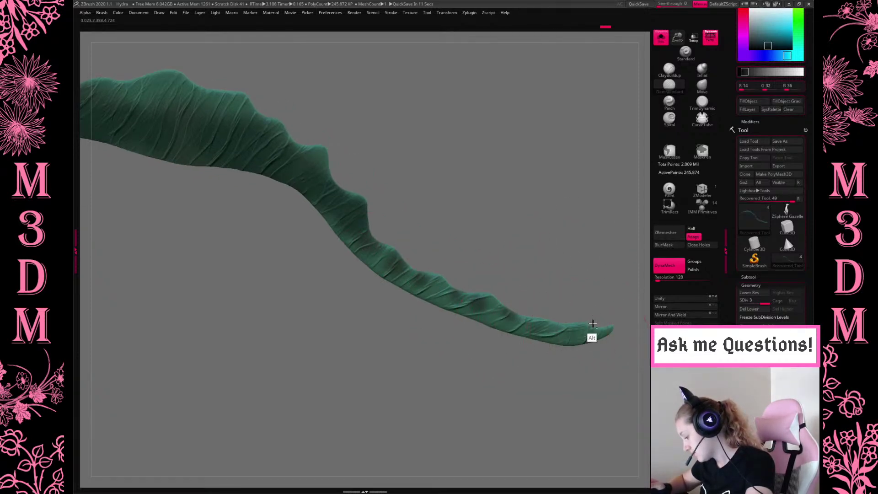
pyautogui.keyDown('alt'); pyautogui.moveTo(582, 335); pyautogui.dragTo(595, 330); pyautogui.keyUp('alt')
pyautogui.moveTo(558, 246)
pyautogui.keyDown('alt'); pyautogui.mouseDown()
pyautogui.moveTo(594, 276)
pyautogui.moveTo(568, 275)
pyautogui.mouseUp(); pyautogui.keyUp('alt')
pyautogui.click(661, 37)
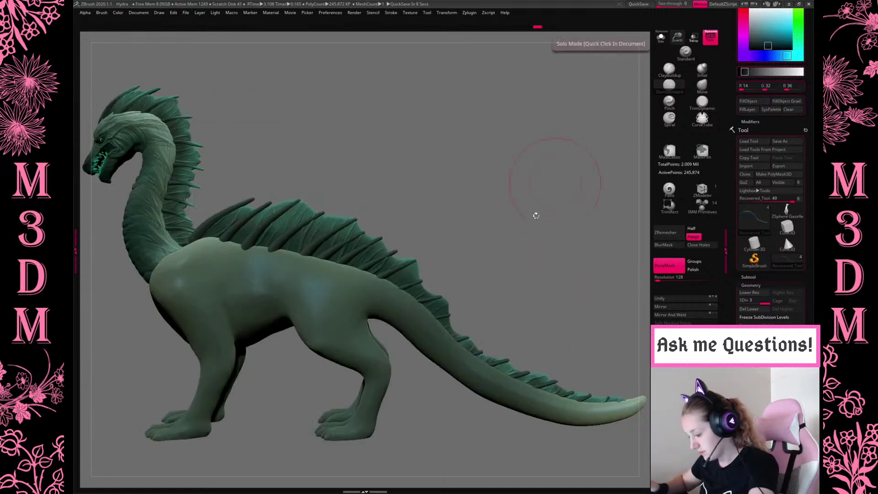
# Make the back fin spines the active subtool, choose the Move brush and subdivide the spines to level 3.
pyautogui.press('space')
pyautogui.keyDown('alt'); pyautogui.moveTo(477, 223); pyautogui.dragTo(498, 241); pyautogui.keyUp('alt')
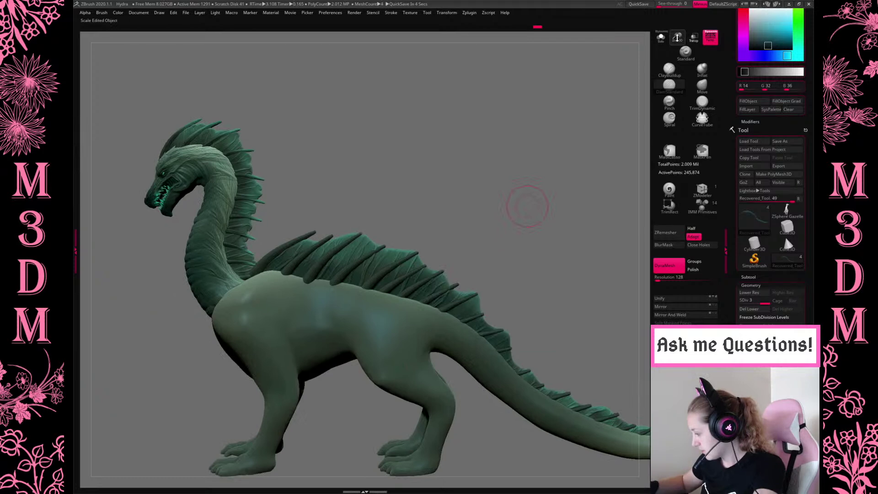
pyautogui.keyDown('alt'); pyautogui.moveTo(536, 180); pyautogui.dragTo(538, 170); pyautogui.keyUp('alt')
pyautogui.keyDown('alt'); pyautogui.moveTo(510, 204); pyautogui.dragTo(568, 228); pyautogui.keyUp('alt')
pyautogui.keyDown('alt'); pyautogui.click(266, 241); pyautogui.keyUp('alt')
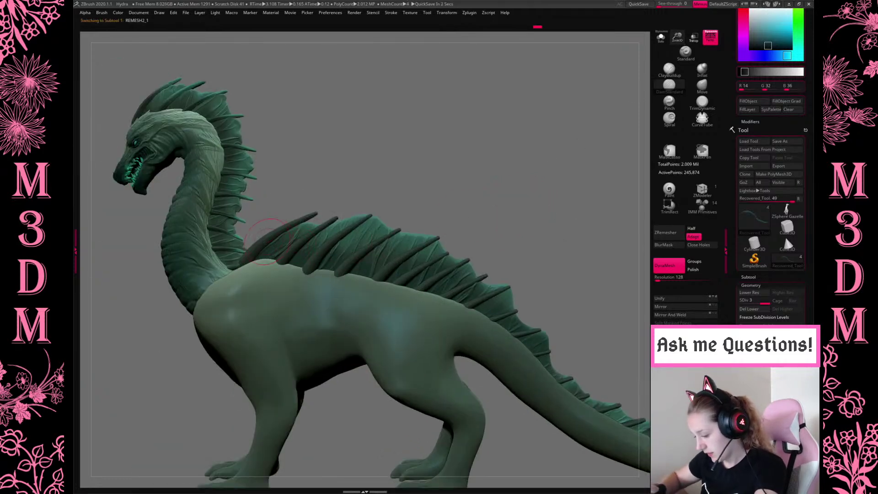
pyautogui.click(703, 84)
pyautogui.press('space')
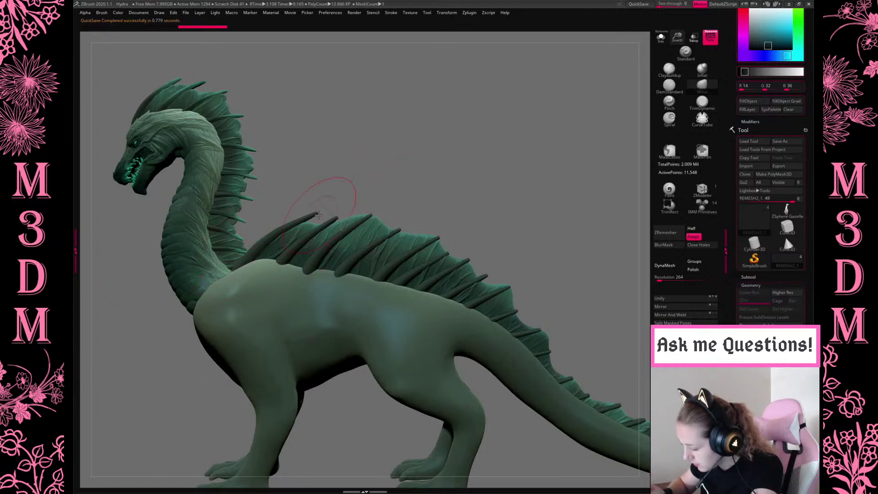
pyautogui.keyDown('alt'); pyautogui.click(282, 225); pyautogui.keyUp('alt')
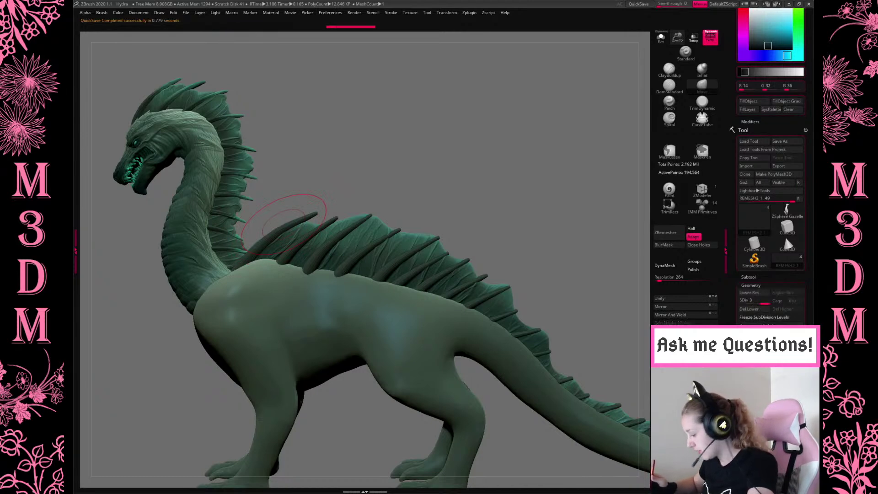
# Isolate the back fin spines in Solo mode and examine their topology with the polyframe display.
pyautogui.press('space')
pyautogui.moveTo(433, 172); pyautogui.dragTo(422, 173)
pyautogui.hotkey('shift', 'f')
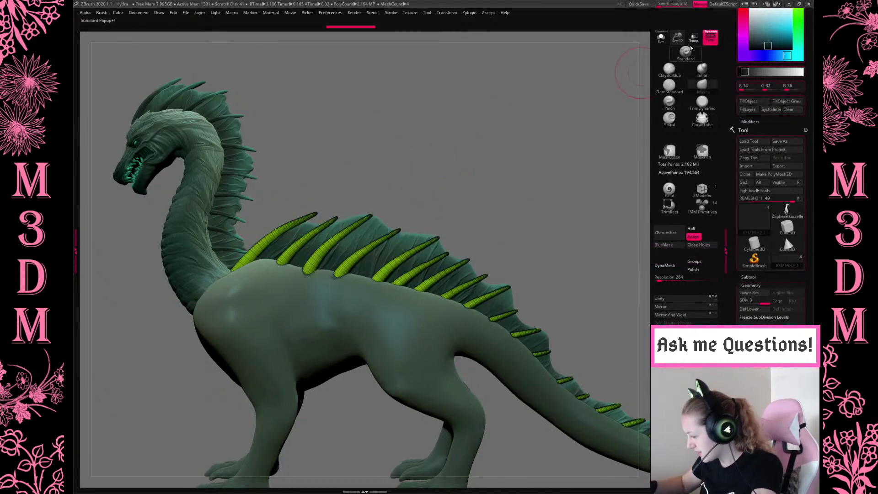
pyautogui.click(662, 39)
pyautogui.press('f')
pyautogui.hotkey('shift', 'f')
pyautogui.press('space')
pyautogui.moveTo(487, 241); pyautogui.dragTo(480, 241)
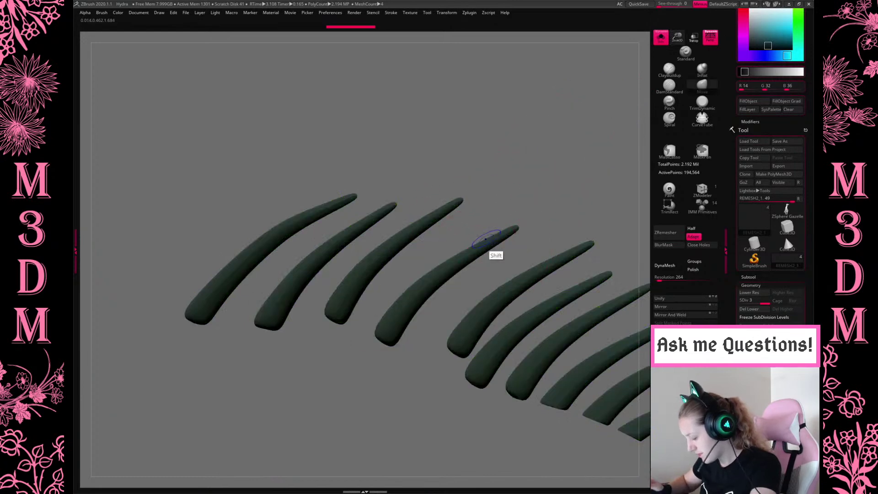
pyautogui.hotkey('shift', 'f')
pyautogui.hotkey('ctrl', 'z')
pyautogui.hotkey('ctrl', 'z')
pyautogui.hotkey('ctrl', 'shift', 'z')
pyautogui.hotkey('ctrl', 'shift', 'z')
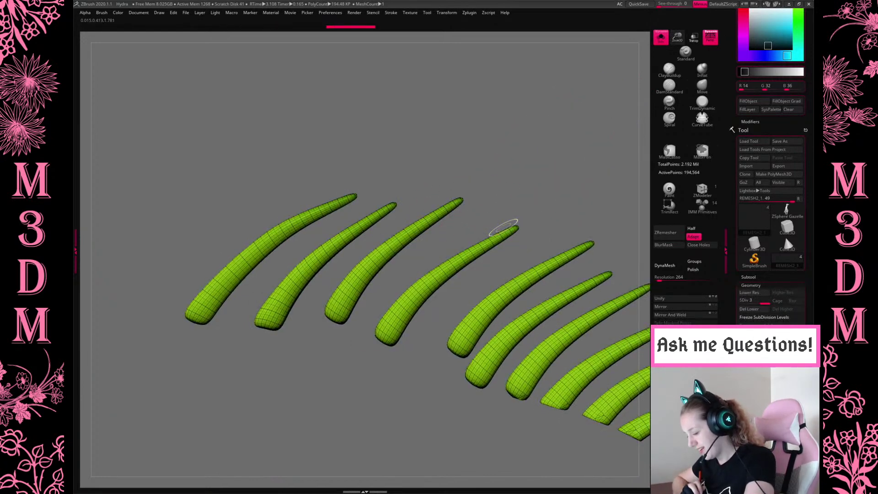
pyautogui.hotkey('shift', 'f')
# Switch to the DamStandard brush and adjust its draw size for the isolated spines.
pyautogui.press('b')
pyautogui.press('m')
pyautogui.press('v')
pyautogui.click(344, 310)
pyautogui.press('space')
pyautogui.moveTo(425, 280); pyautogui.dragTo(433, 280)
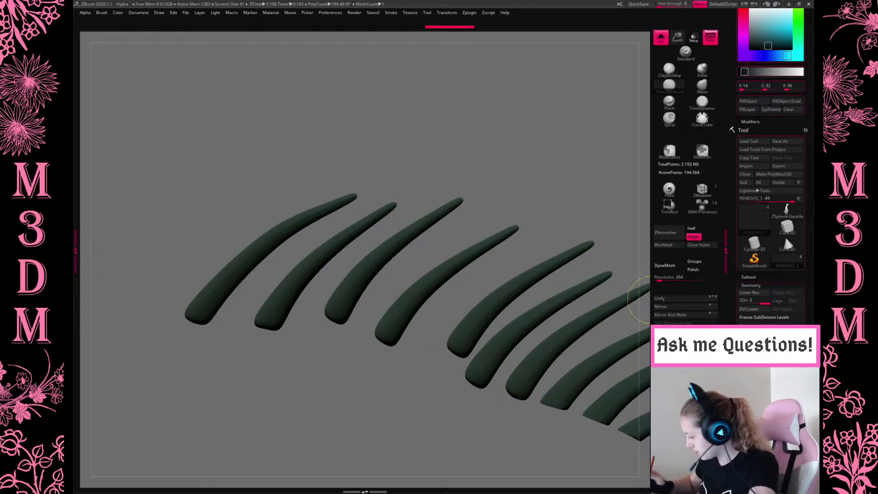
# Rebuild the back fin spines with DynaMesh at resolution 264 and subdivide them to level 2.
pyautogui.click(761, 315)
pyautogui.click(761, 314)
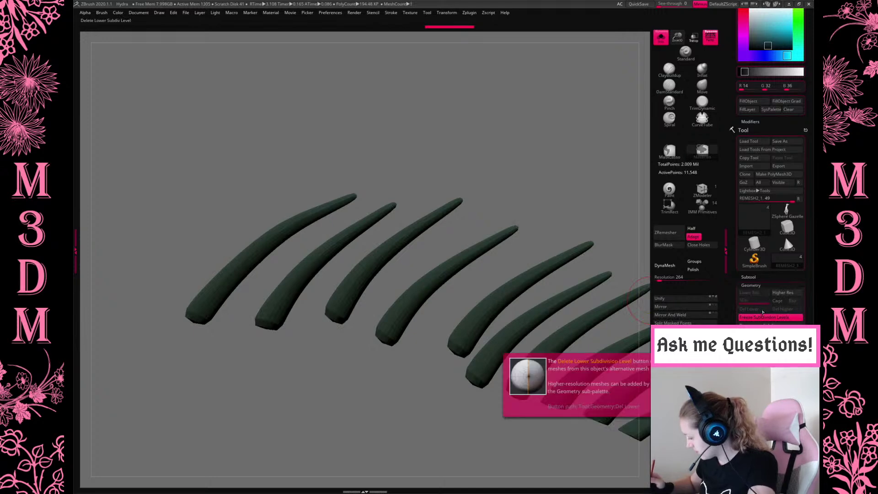
pyautogui.click(672, 266)
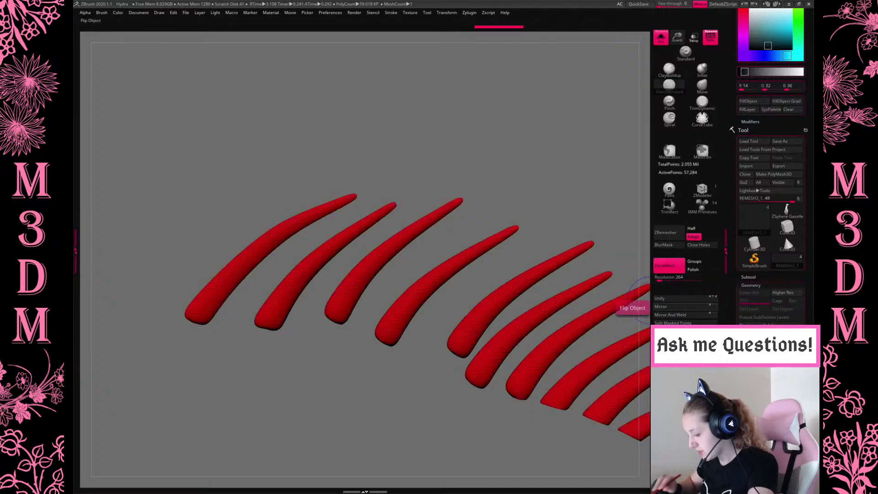
pyautogui.hotkey('ctrl', 'd')
pyautogui.press('space')
pyautogui.press('space')
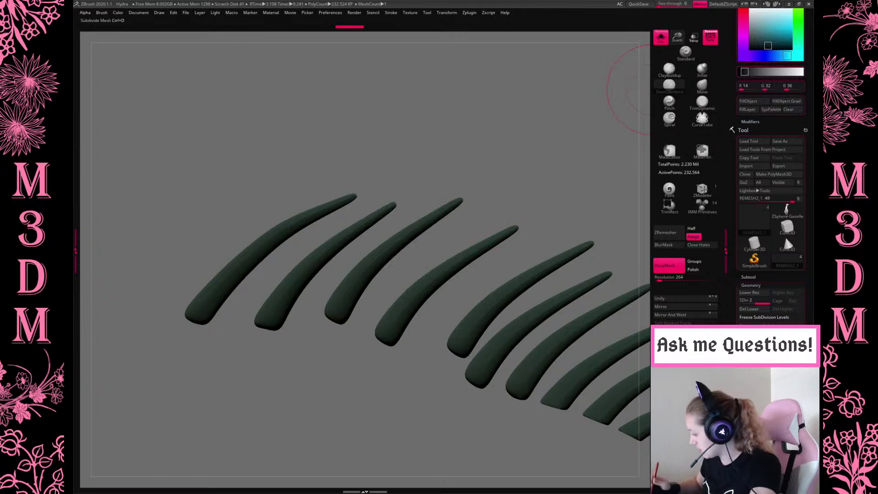
# Leave Solo mode, sample the teal R 22, G 60, B 66 and fill the back fin spines with it.
pyautogui.press('f')
pyautogui.keyDown('alt'); pyautogui.moveTo(559, 186); pyautogui.dragTo(630, 162); pyautogui.keyUp('alt')
pyautogui.click(661, 40)
pyautogui.moveTo(553, 147)
pyautogui.mouseDown()
pyautogui.moveTo(581, 202)
pyautogui.moveTo(239, 147)
pyautogui.mouseUp()
pyautogui.press('c')
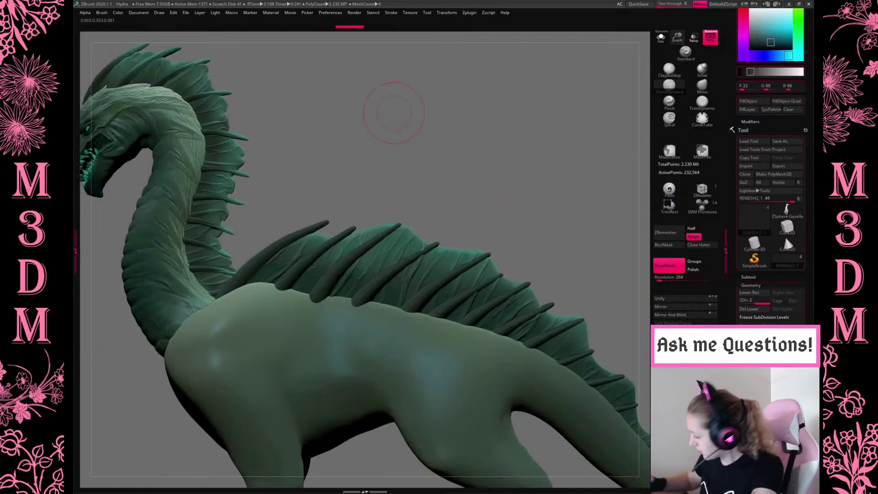
pyautogui.click(748, 101)
# Shade the bases of the front back fin spines with the Paint brush using the dark colour R 14, G 26, B 28.
pyautogui.rightClick(431, 256)
pyautogui.click(669, 188)
pyautogui.moveTo(222, 300)
pyautogui.mouseDown()
pyautogui.moveTo(274, 275)
pyautogui.moveTo(295, 286)
pyautogui.moveTo(339, 277)
pyautogui.moveTo(363, 303)
pyautogui.moveTo(389, 305)
pyautogui.moveTo(400, 318)
pyautogui.moveTo(475, 279)
pyautogui.mouseUp()
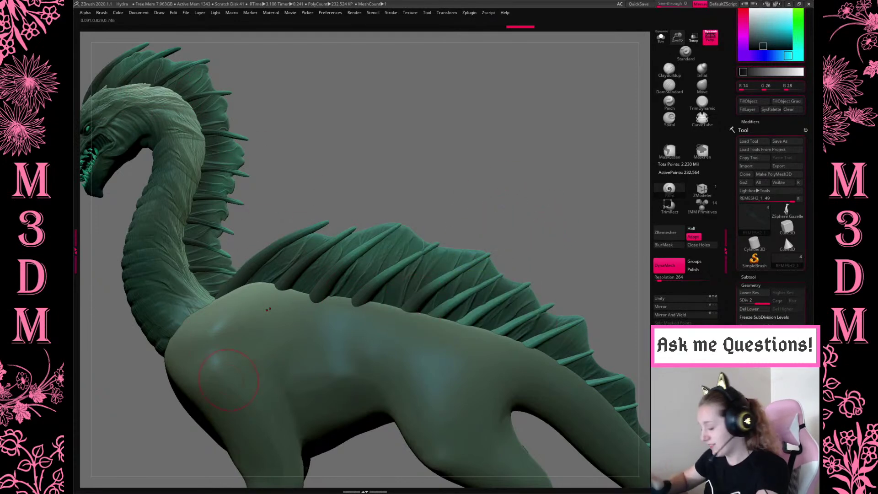
# Extend the dark base shading along the rear spines down the tail and show the creature's full profile.
pyautogui.moveTo(675, 21); pyautogui.dragTo(675, 9)
pyautogui.keyDown('alt'); pyautogui.moveTo(512, 204); pyautogui.dragTo(496, 183); pyautogui.keyUp('alt')
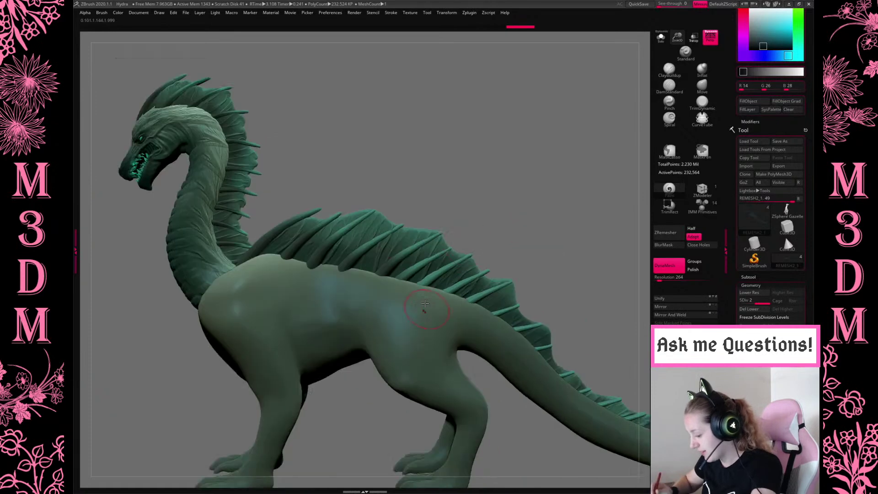
pyautogui.moveTo(402, 287)
pyautogui.mouseDown()
pyautogui.moveTo(413, 273)
pyautogui.moveTo(483, 294)
pyautogui.mouseUp()
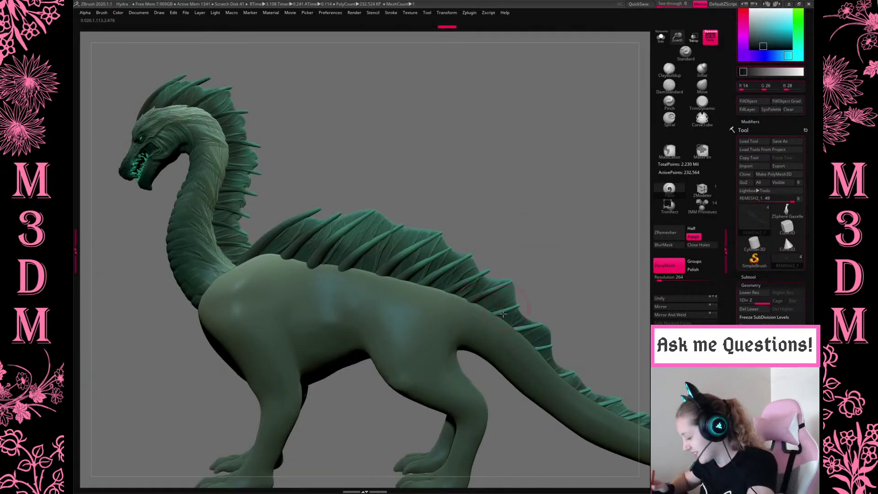
pyautogui.moveTo(596, 284); pyautogui.dragTo(519, 241)
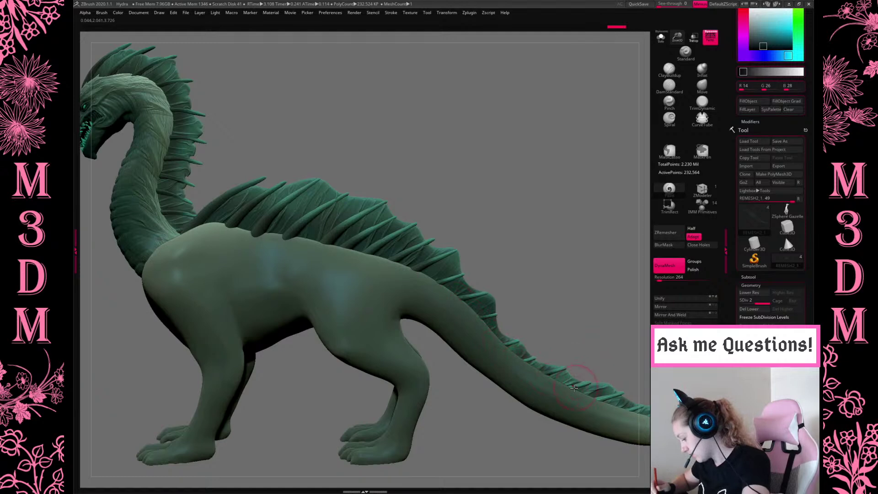
pyautogui.keyDown('alt'); pyautogui.moveTo(601, 320); pyautogui.dragTo(528, 280); pyautogui.keyUp('alt')
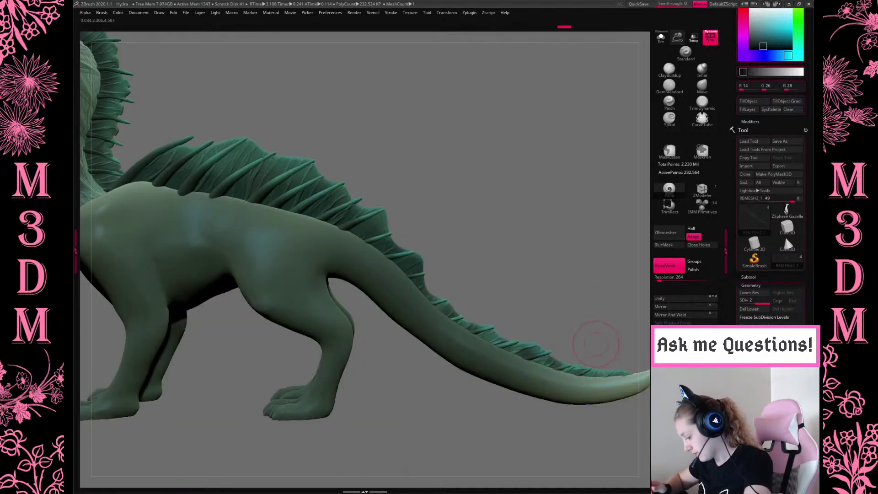
pyautogui.keyDown('alt'); pyautogui.moveTo(532, 255); pyautogui.dragTo(631, 304); pyautogui.keyUp('alt')
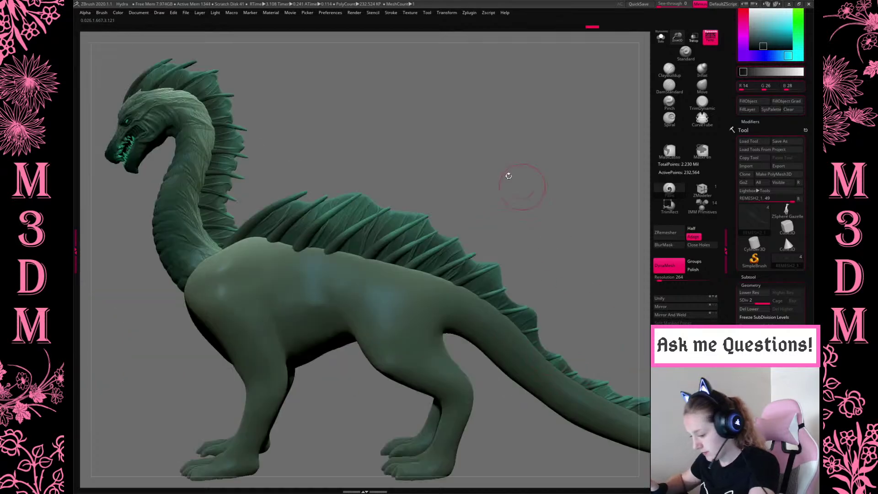
pyautogui.keyDown('alt'); pyautogui.moveTo(531, 184); pyautogui.dragTo(586, 215); pyautogui.keyUp('alt')
pyautogui.press('space')
pyautogui.keyDown('alt'); pyautogui.moveTo(497, 180); pyautogui.dragTo(518, 188); pyautogui.keyUp('alt')
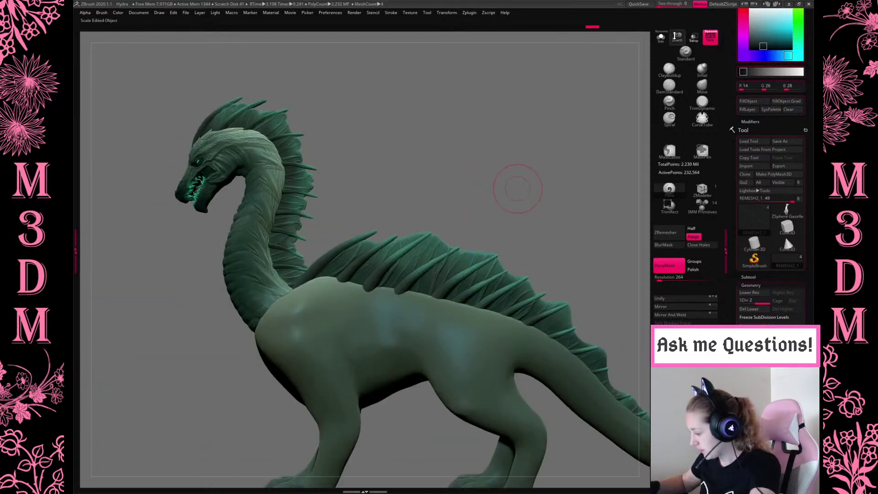
pyautogui.moveTo(662, 64); pyautogui.dragTo(557, 198)
pyautogui.press('space')
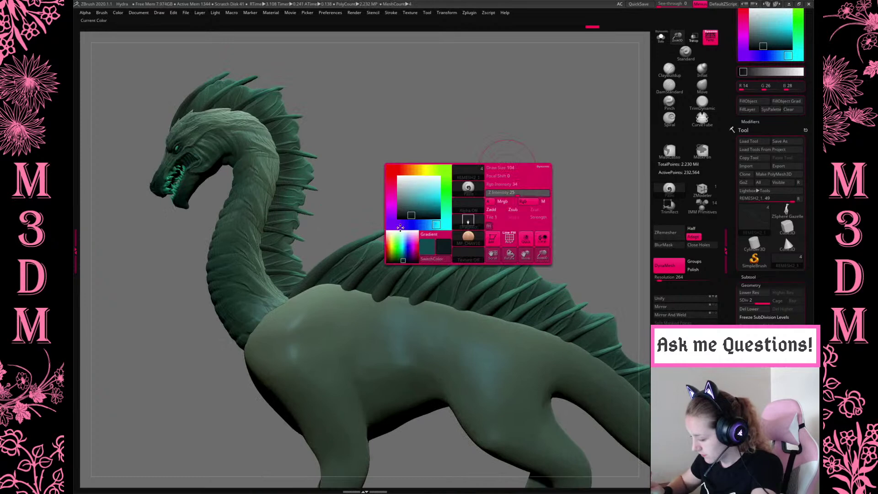
pyautogui.moveTo(420, 212); pyautogui.dragTo(414, 216)
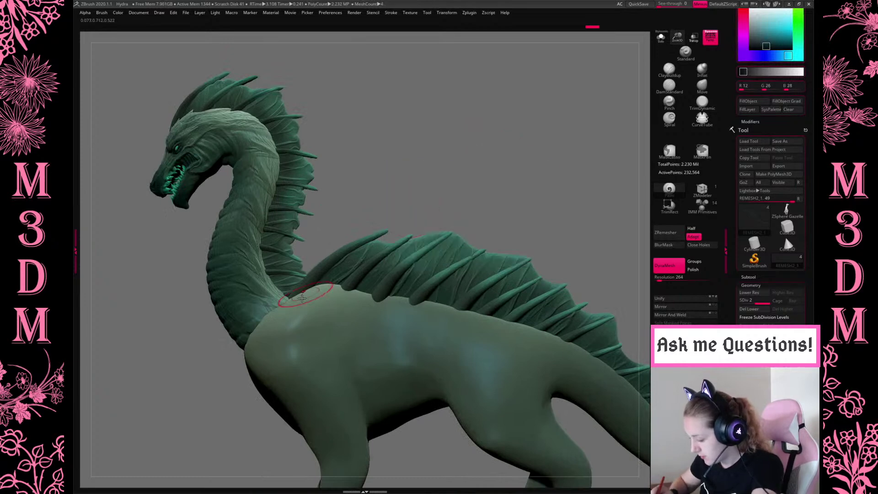
pyautogui.press('space')
pyautogui.click(272, 249)
pyautogui.click(272, 251)
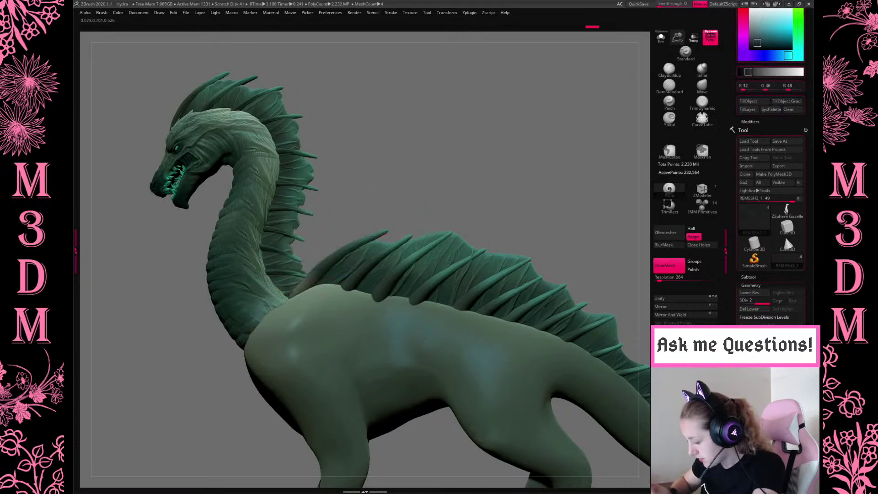
pyautogui.press('space')
pyautogui.click(324, 243)
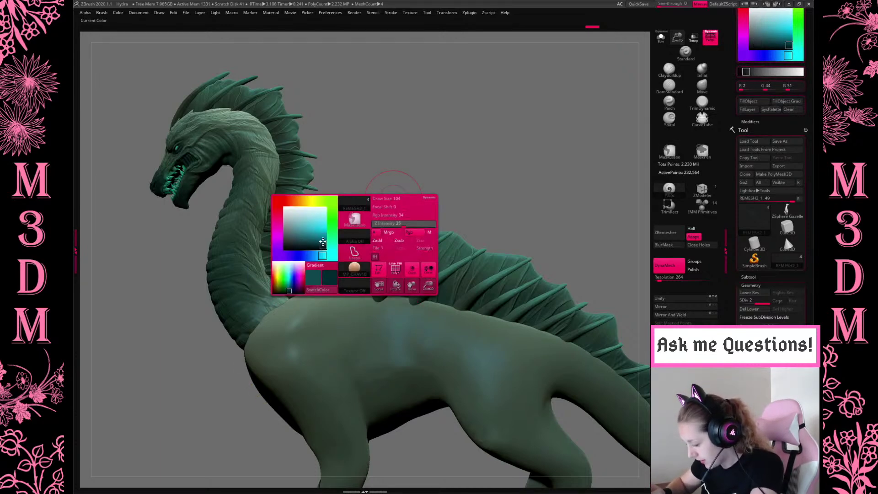
pyautogui.press('space')
pyautogui.click(304, 247)
pyautogui.moveTo(328, 265); pyautogui.dragTo(316, 286)
pyautogui.press('space')
pyautogui.click(284, 256)
# Deepen the dark shading on the back fin spine bases with the Paint brush using R 1, G 3, B 3 at Rgb Intensity 5.
pyautogui.press('space')
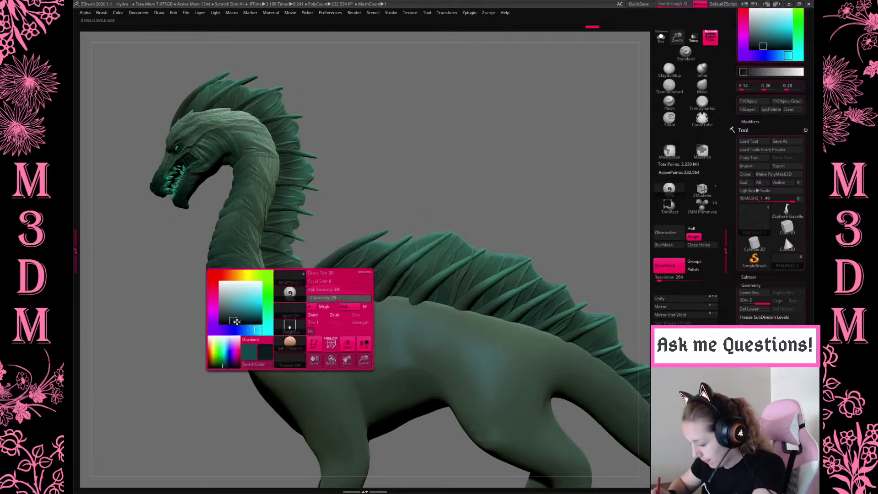
pyautogui.moveTo(234, 320); pyautogui.dragTo(241, 324)
pyautogui.press('space')
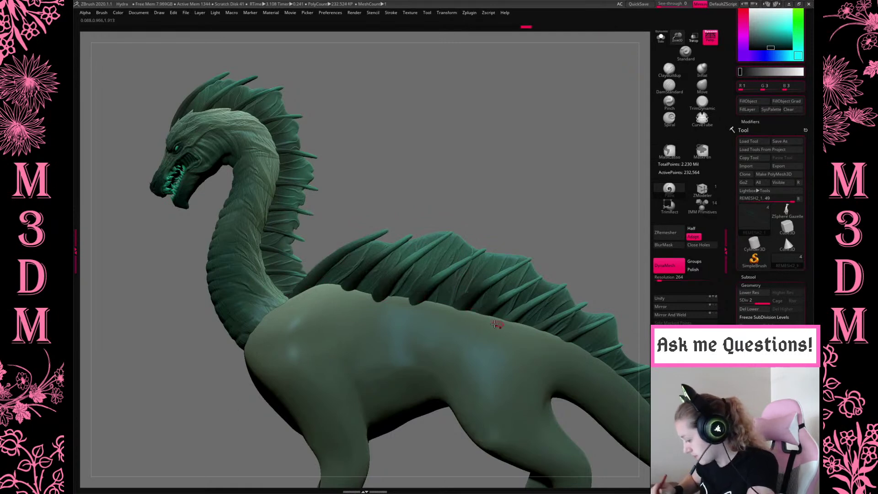
pyautogui.keyDown('alt'); pyautogui.moveTo(592, 235); pyautogui.dragTo(523, 175); pyautogui.keyUp('alt')
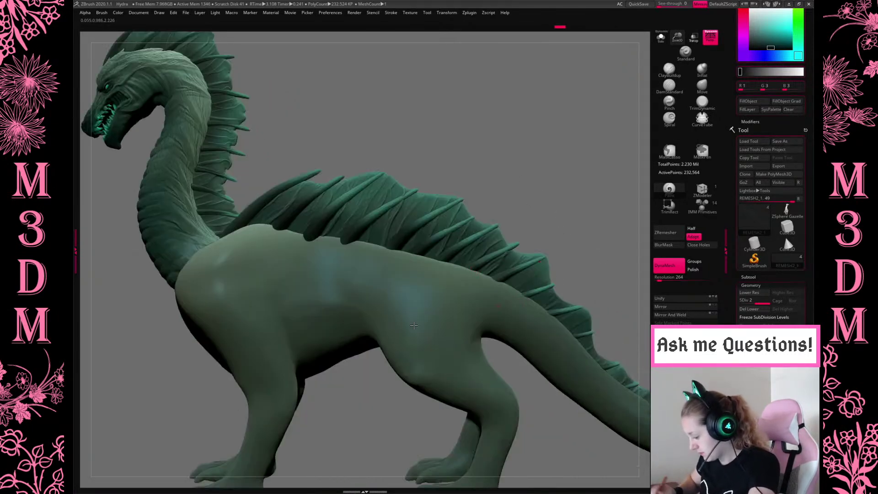
pyautogui.press('space')
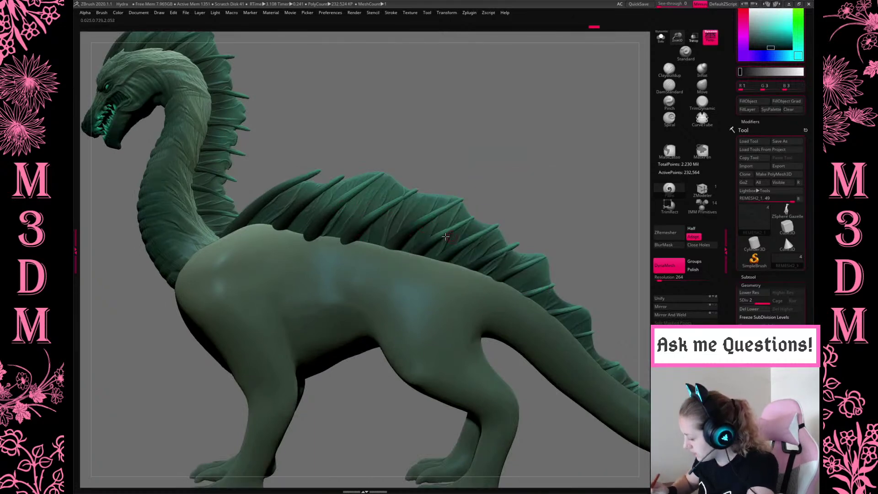
pyautogui.moveTo(575, 238); pyautogui.dragTo(383, 202)
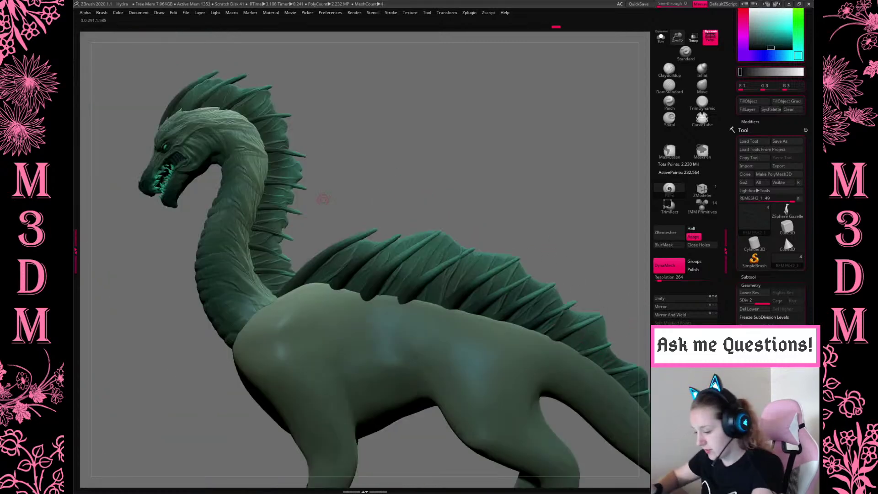
# Make the back fin spines the active subtool, isolate them in Solo mode and switch to the DamStandard brush.
pyautogui.keyDown('alt'); pyautogui.click(272, 147); pyautogui.keyUp('alt')
pyautogui.press('ctrl')
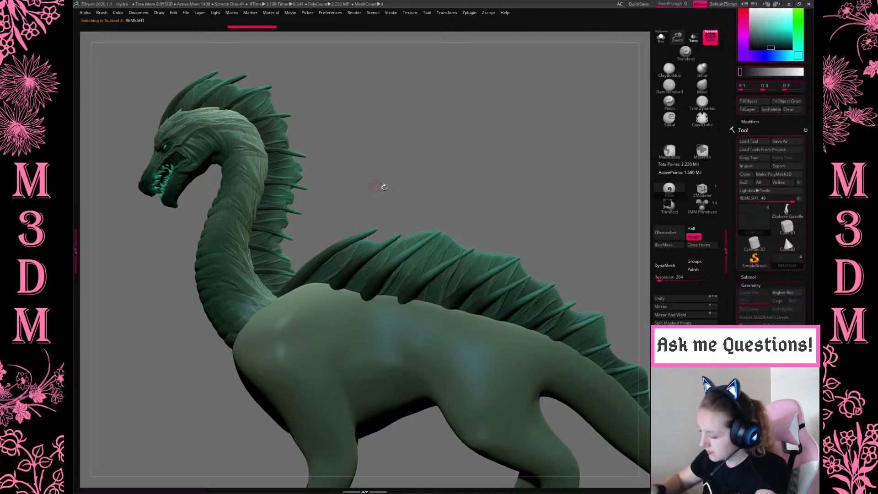
pyautogui.rightClick(408, 237)
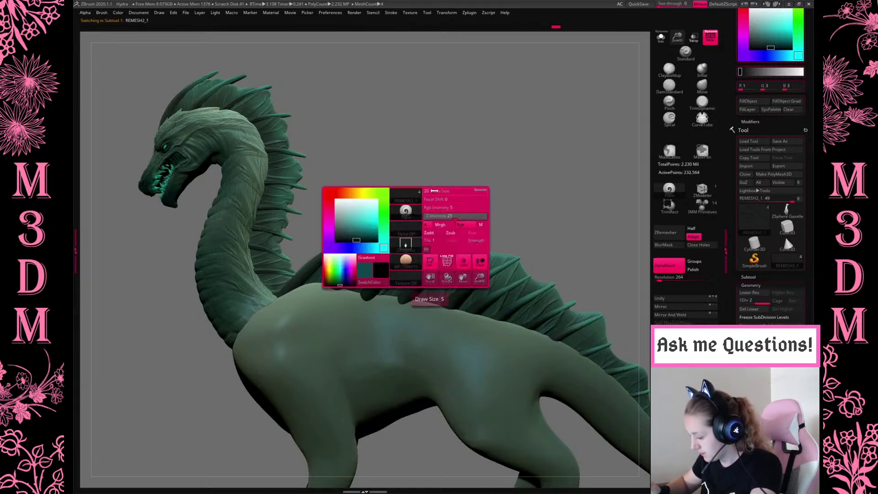
pyautogui.rightClick(471, 179)
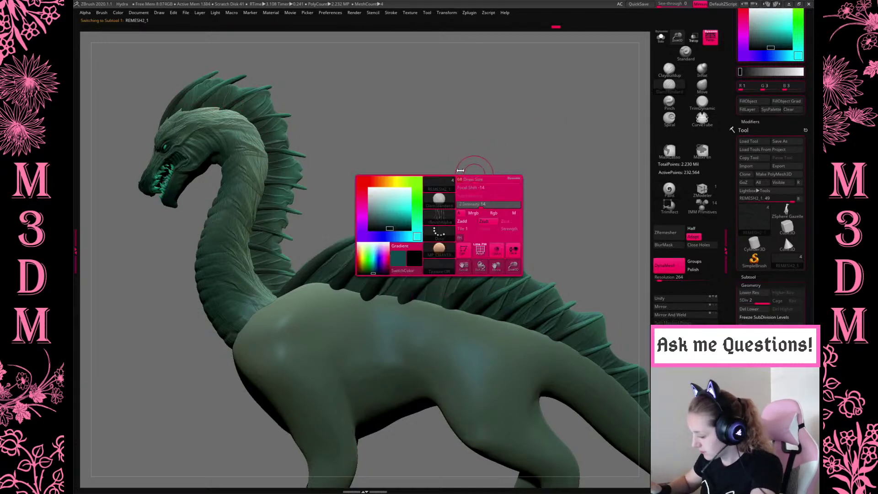
pyautogui.click(661, 38)
pyautogui.keyDown('ctrl'); pyautogui.moveTo(507, 146); pyautogui.dragTo(493, 187, button='right'); pyautogui.keyUp('ctrl')
pyautogui.moveTo(493, 187); pyautogui.dragTo(498, 188)
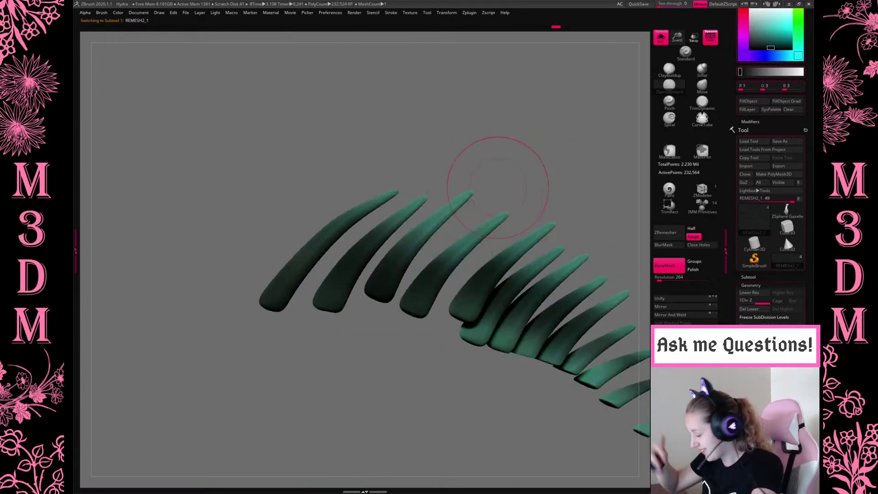
# Adjust the DamStandard draw size and carve fine lengthwise grooves into the front back-fin spines.
pyautogui.press('space')
pyautogui.moveTo(435, 201); pyautogui.dragTo(431, 200)
pyautogui.hotkey('ctrl', 'z')
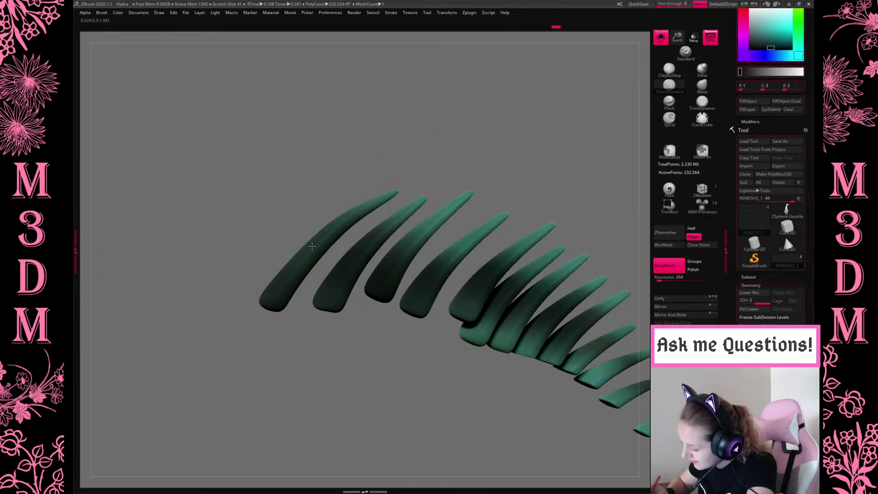
pyautogui.rightClick(423, 214)
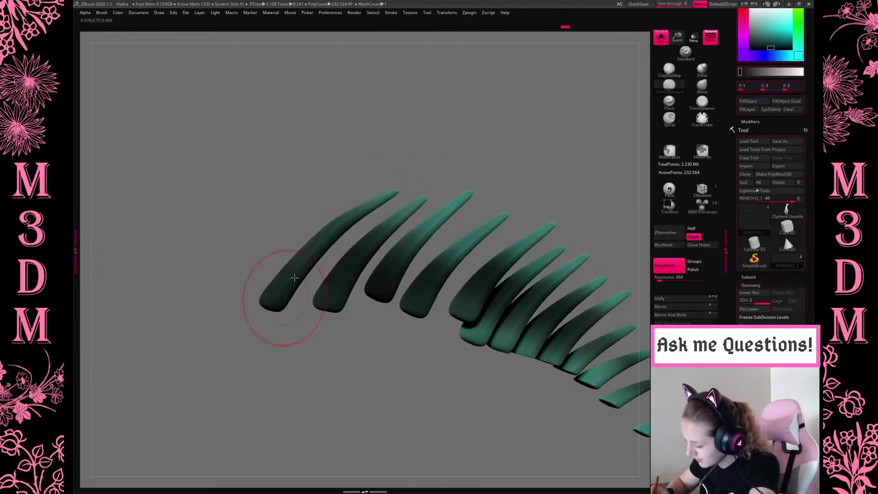
pyautogui.moveTo(522, 179); pyautogui.dragTo(464, 236)
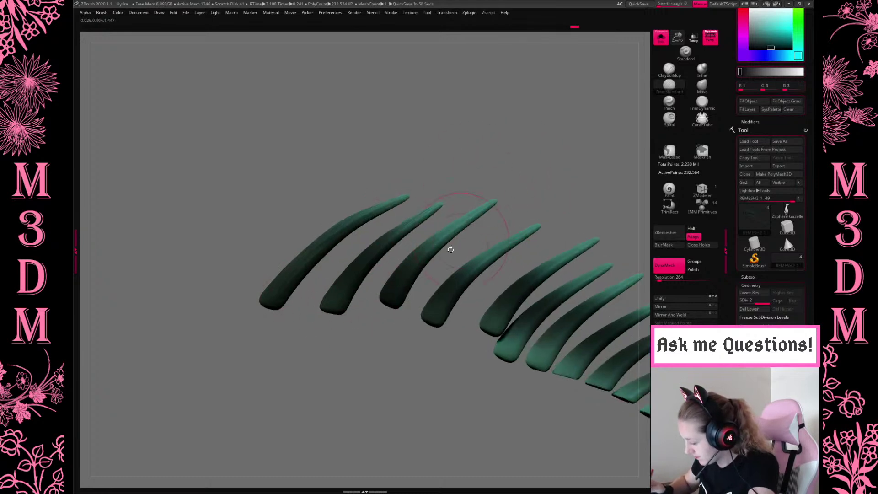
pyautogui.moveTo(604, 181); pyautogui.dragTo(415, 306)
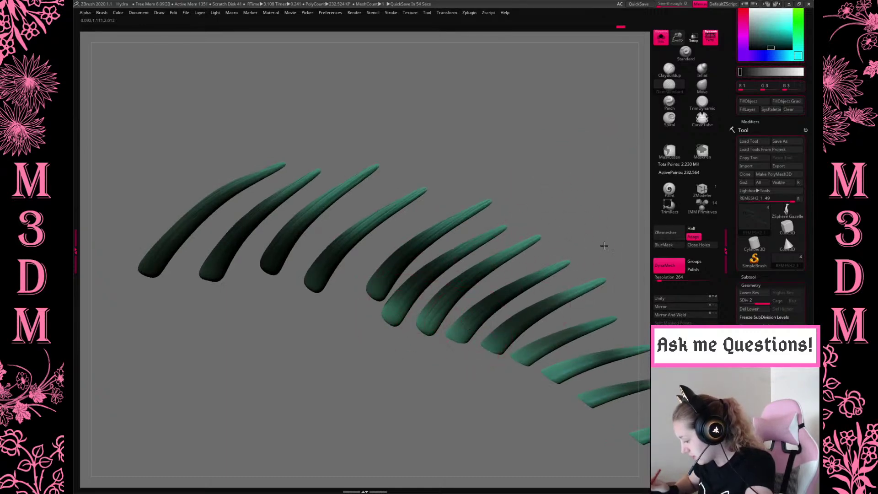
# Carve matching lengthwise grooves along the middle back fin spines with the DamStandard brush.
pyautogui.moveTo(526, 192)
pyautogui.mouseDown()
pyautogui.moveTo(498, 285)
pyautogui.moveTo(518, 275)
pyautogui.mouseUp()
pyautogui.moveTo(466, 321)
pyautogui.mouseDown()
pyautogui.moveTo(516, 306)
pyautogui.moveTo(517, 313)
pyautogui.mouseUp()
pyautogui.keyDown('alt'); pyautogui.moveTo(602, 269); pyautogui.dragTo(416, 193); pyautogui.keyUp('alt')
pyautogui.moveTo(451, 355); pyautogui.dragTo(494, 343)
pyautogui.moveTo(498, 382); pyautogui.dragTo(526, 371)
pyautogui.moveTo(528, 402); pyautogui.dragTo(556, 389)
# Continue the DamStandard grooves along the small rear spines down to the last one on the tail.
pyautogui.keyDown('alt'); pyautogui.moveTo(513, 271); pyautogui.dragTo(400, 213); pyautogui.keyUp('alt')
pyautogui.moveTo(458, 365); pyautogui.dragTo(510, 349)
pyautogui.moveTo(496, 385); pyautogui.dragTo(556, 365)
pyautogui.keyDown('alt'); pyautogui.moveTo(618, 300); pyautogui.dragTo(541, 274); pyautogui.keyUp('alt')
pyautogui.moveTo(584, 301); pyautogui.dragTo(633, 300)
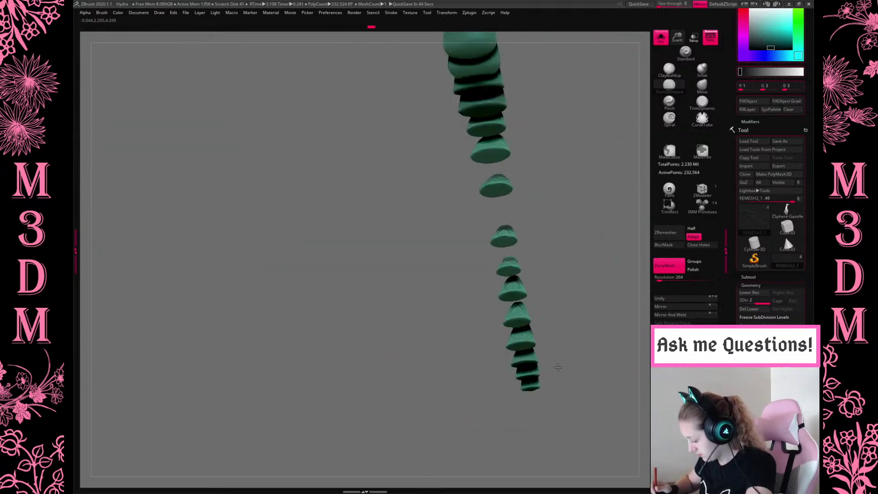
pyautogui.moveTo(561, 367); pyautogui.dragTo(524, 365)
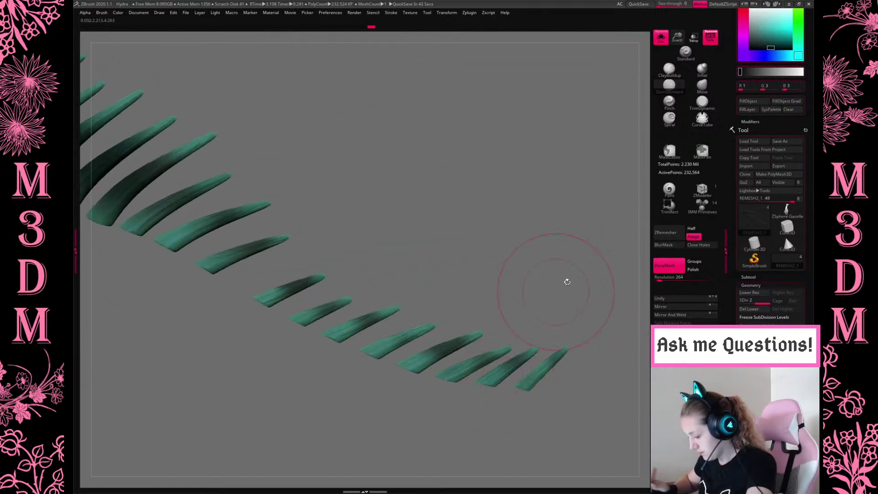
# Sample the dark colour R 5, G 12, B 13 and shade the bases of the middle and rear spines on both sides with the Paint brush.
pyautogui.moveTo(573, 252)
pyautogui.mouseDown()
pyautogui.moveTo(592, 288)
pyautogui.moveTo(562, 276)
pyautogui.moveTo(566, 261)
pyautogui.mouseUp()
pyautogui.press('space')
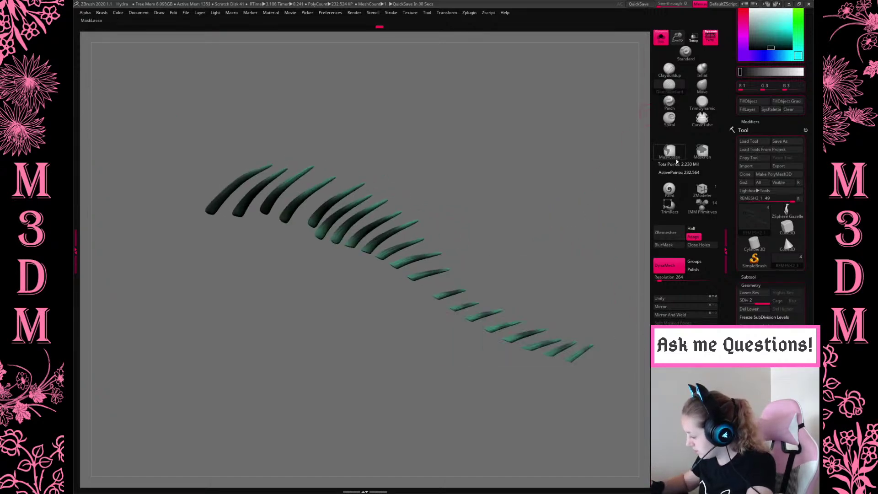
pyautogui.click(670, 189)
pyautogui.press('c')
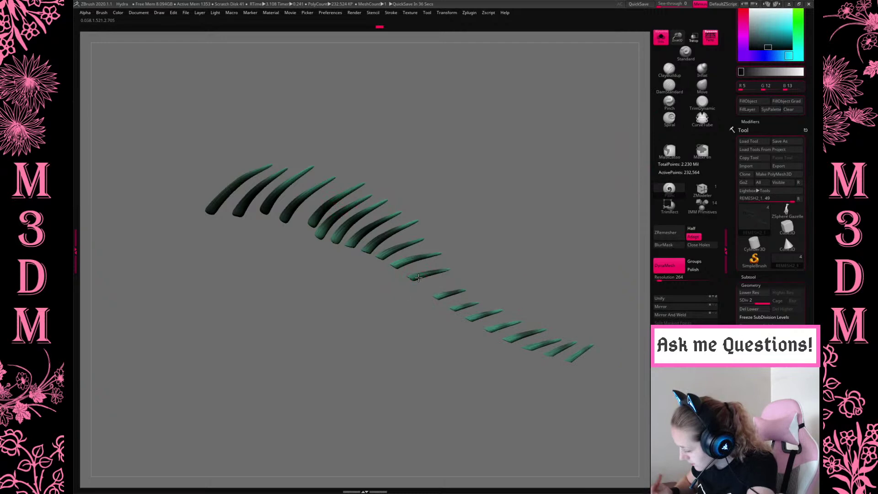
pyautogui.press('space')
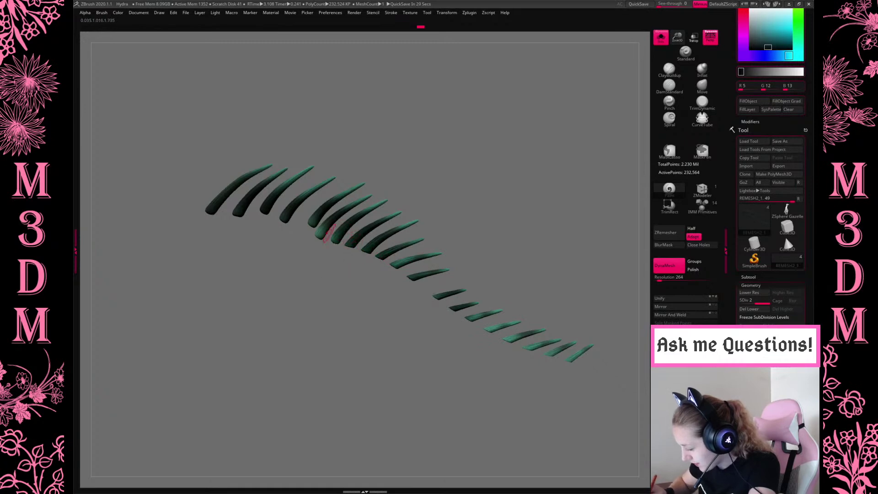
pyautogui.moveTo(517, 346); pyautogui.dragTo(487, 351)
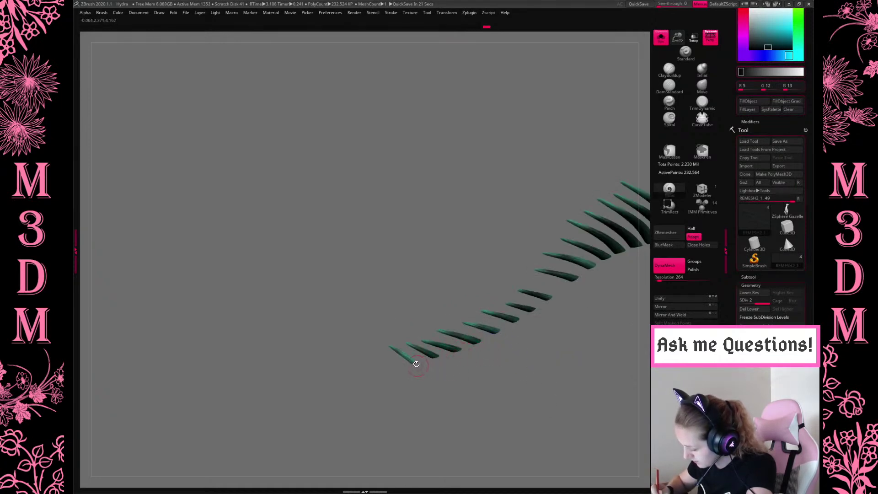
pyautogui.moveTo(603, 355); pyautogui.dragTo(668, 348)
# Leave Solo mode, frame the creature and make the back fin membrane the active subtool.
pyautogui.click(660, 37)
pyautogui.press('f')
pyautogui.keyDown('alt'); pyautogui.moveTo(592, 249); pyautogui.dragTo(707, 306); pyautogui.keyUp('alt')
pyautogui.keyDown('alt'); pyautogui.click(358, 194); pyautogui.keyUp('alt')
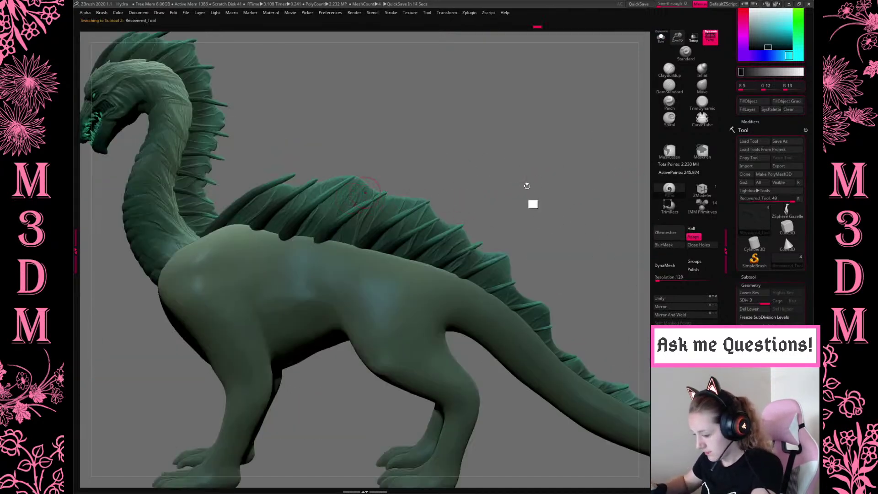
# Roughen the membrane's upper edge between the front spines with the Spiral brush, alternating the stroke direction.
pyautogui.moveTo(542, 196); pyautogui.dragTo(489, 177)
pyautogui.press('space')
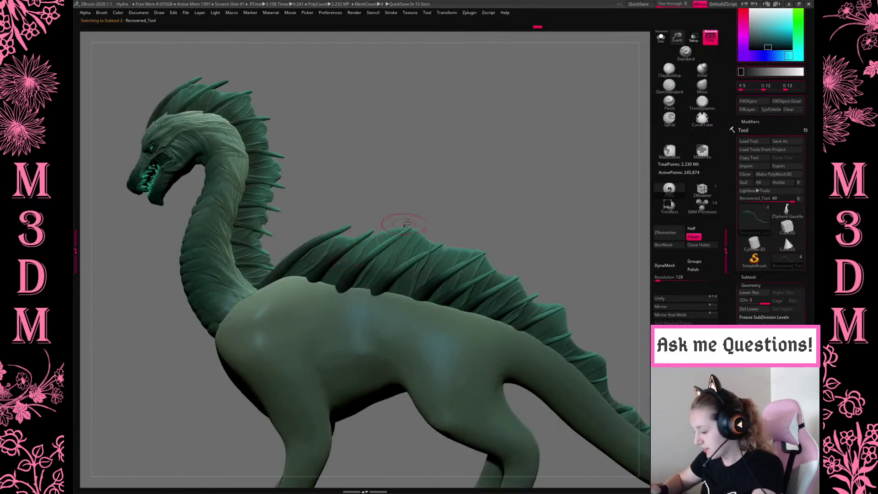
pyautogui.press('space')
pyautogui.press('space')
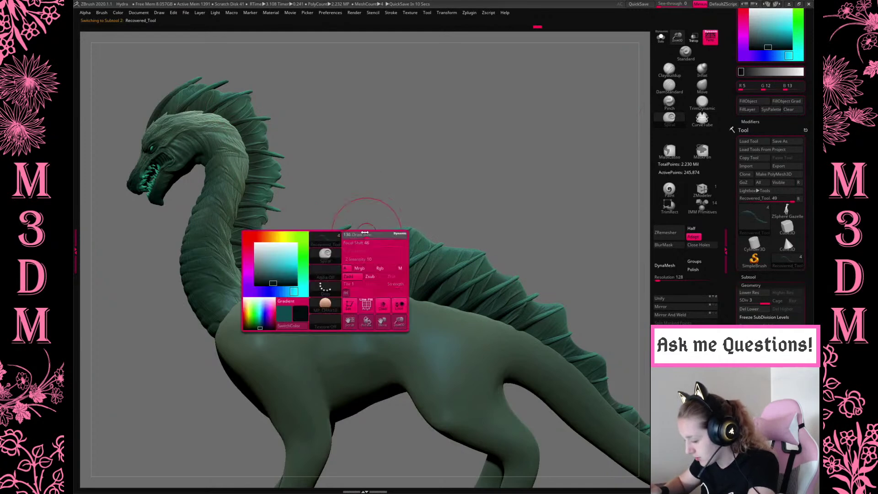
pyautogui.press('ctrl')
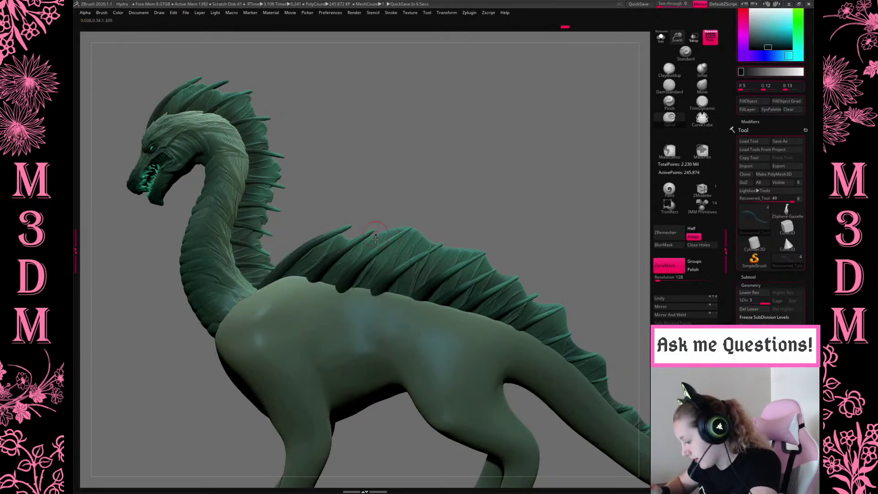
pyautogui.press('alt')
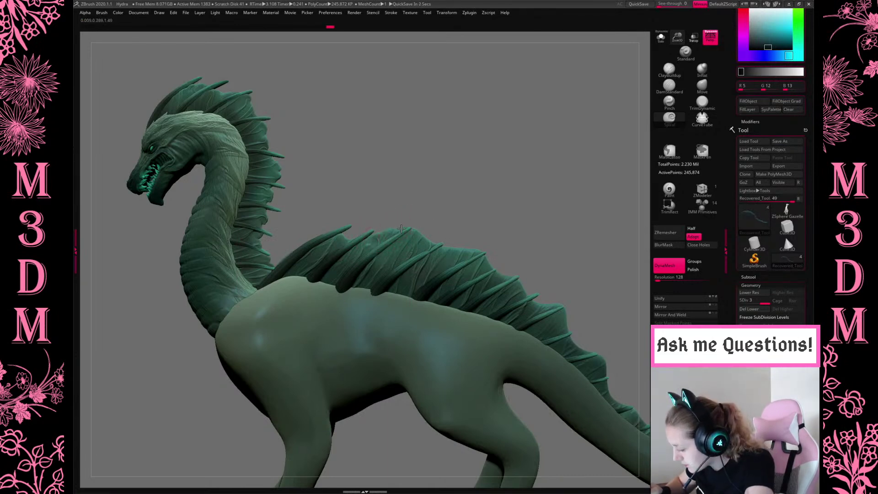
pyautogui.press('space')
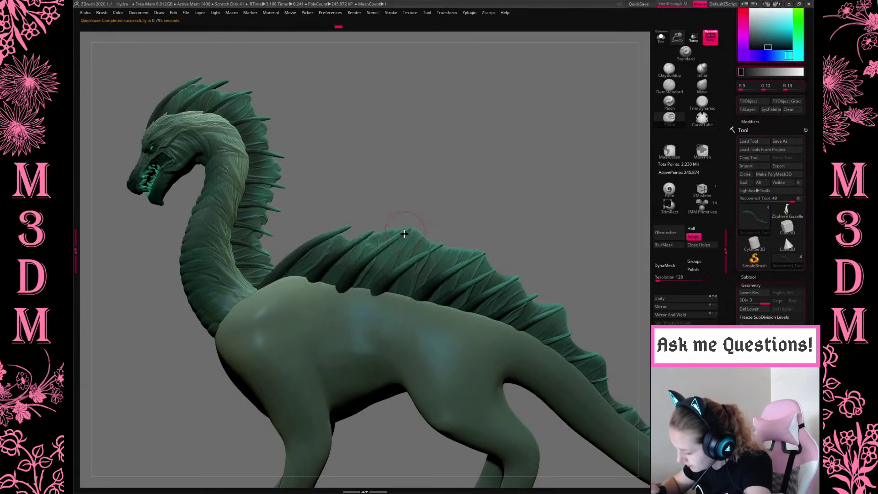
pyautogui.press('alt')
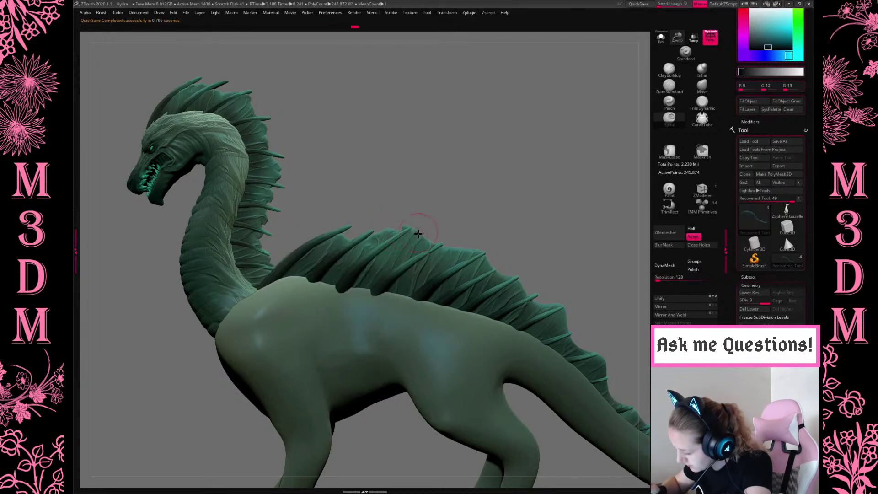
pyautogui.moveTo(426, 238)
pyautogui.keyDown('alt'); pyautogui.mouseDown()
pyautogui.moveTo(503, 274)
pyautogui.moveTo(507, 268)
pyautogui.moveTo(480, 254)
pyautogui.mouseUp(); pyautogui.keyUp('alt')
# Adjust the membrane's upper edge beside the tall front spine with the Move brush.
pyautogui.click(702, 85)
pyautogui.moveTo(408, 228); pyautogui.dragTo(408, 234)
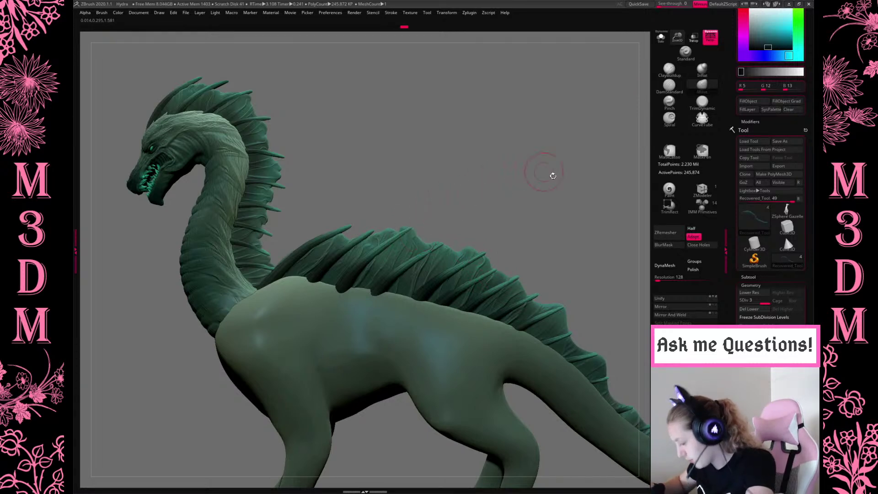
pyautogui.keyDown('alt'); pyautogui.moveTo(514, 207); pyautogui.dragTo(420, 228); pyautogui.keyUp('alt')
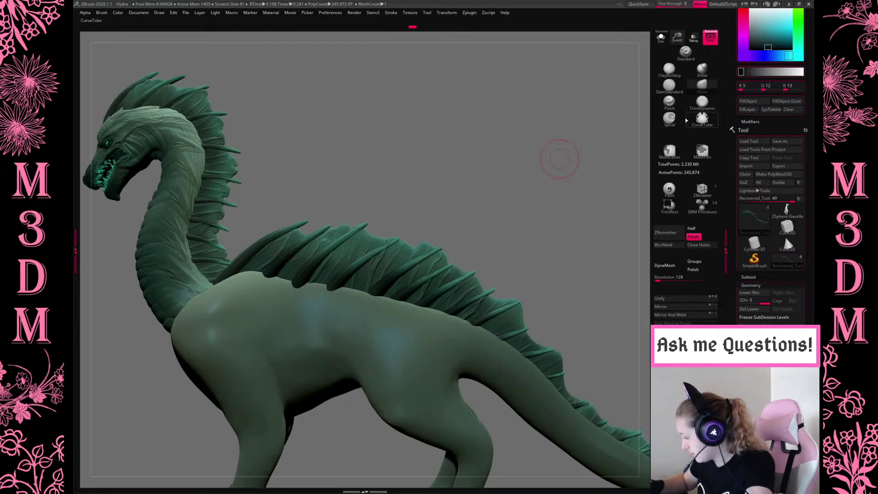
# Roughen the back membrane's upper edge between the middle spines with the Spiral brush.
pyautogui.click(669, 86)
pyautogui.press('s')
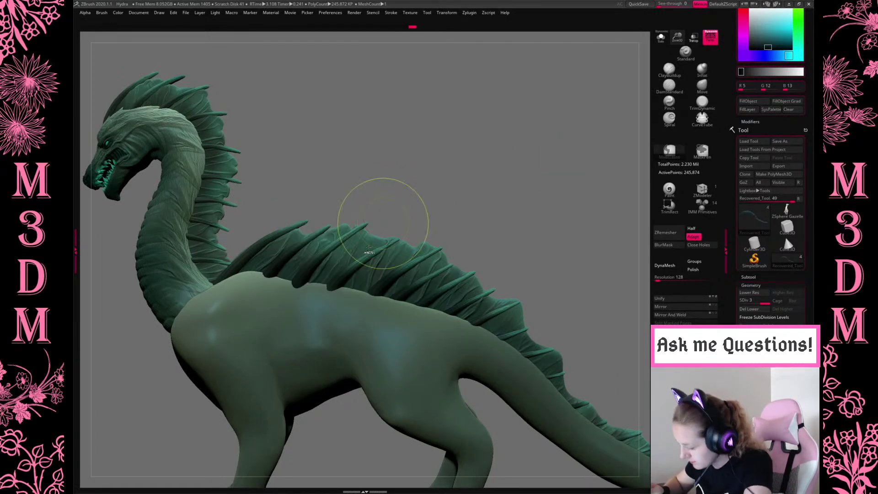
pyautogui.keyDown('alt'); pyautogui.click(355, 251); pyautogui.keyUp('alt')
pyautogui.rightClick(397, 204)
pyautogui.click(667, 119)
pyautogui.keyDown('alt'); pyautogui.moveTo(518, 230); pyautogui.dragTo(470, 214); pyautogui.keyUp('alt')
pyautogui.press('space')
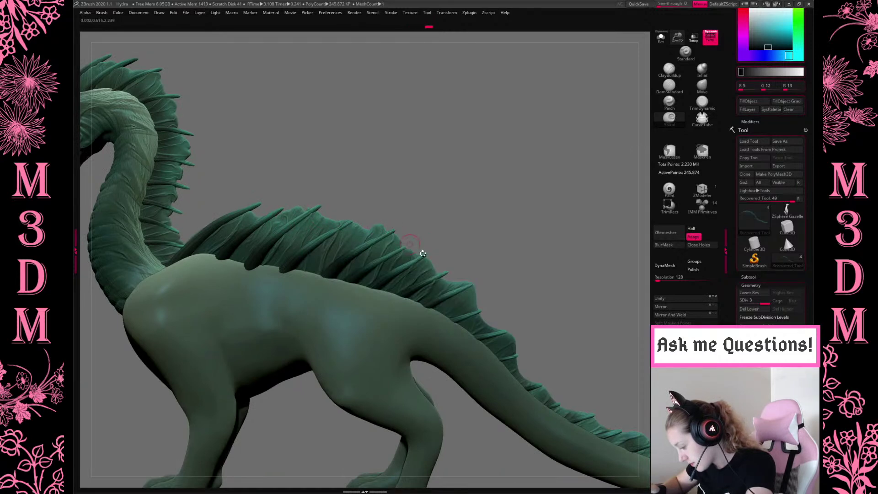
pyautogui.press('space')
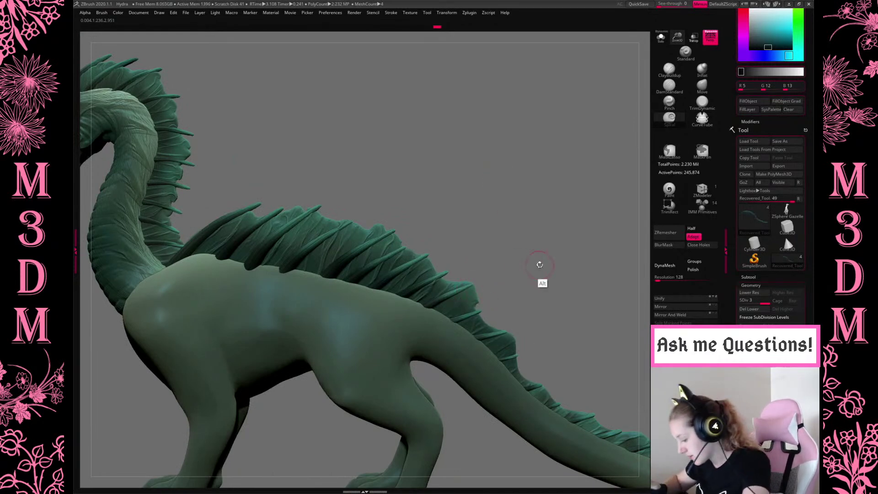
pyautogui.moveTo(422, 244)
pyautogui.keyDown('alt'); pyautogui.mouseDown()
pyautogui.moveTo(391, 238)
pyautogui.moveTo(414, 266)
pyautogui.mouseUp(); pyautogui.keyUp('alt')
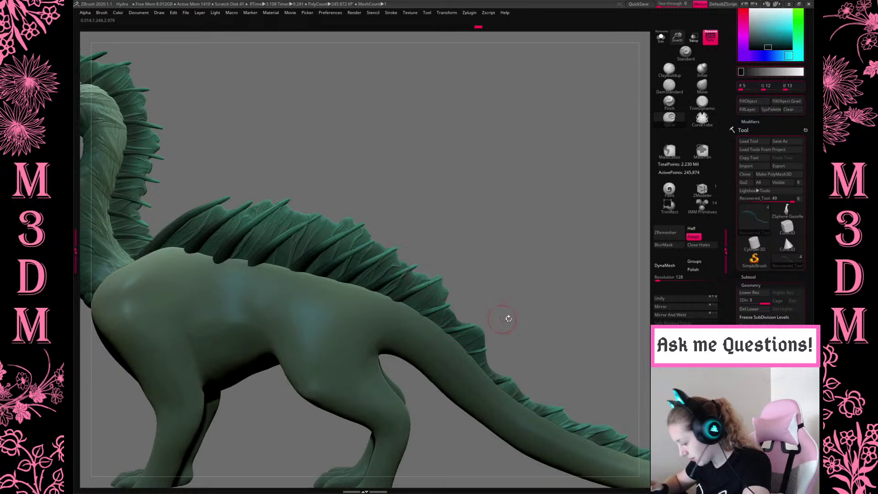
# Continue roughening the membrane's upper edge between the rear spines and down along the tail with the Spiral brush.
pyautogui.moveTo(504, 317)
pyautogui.mouseDown()
pyautogui.moveTo(470, 322)
pyautogui.moveTo(456, 311)
pyautogui.moveTo(485, 360)
pyautogui.mouseUp()
pyautogui.keyDown('alt'); pyautogui.moveTo(575, 273); pyautogui.dragTo(476, 220); pyautogui.keyUp('alt')
pyautogui.keyDown('alt'); pyautogui.moveTo(388, 304); pyautogui.dragTo(460, 346); pyautogui.keyUp('alt')
pyautogui.moveTo(475, 298)
pyautogui.keyDown('alt'); pyautogui.mouseDown()
pyautogui.moveTo(497, 305)
pyautogui.moveTo(431, 348)
pyautogui.mouseUp(); pyautogui.keyUp('alt')
pyautogui.keyDown('alt'); pyautogui.moveTo(509, 373); pyautogui.dragTo(560, 373); pyautogui.keyUp('alt')
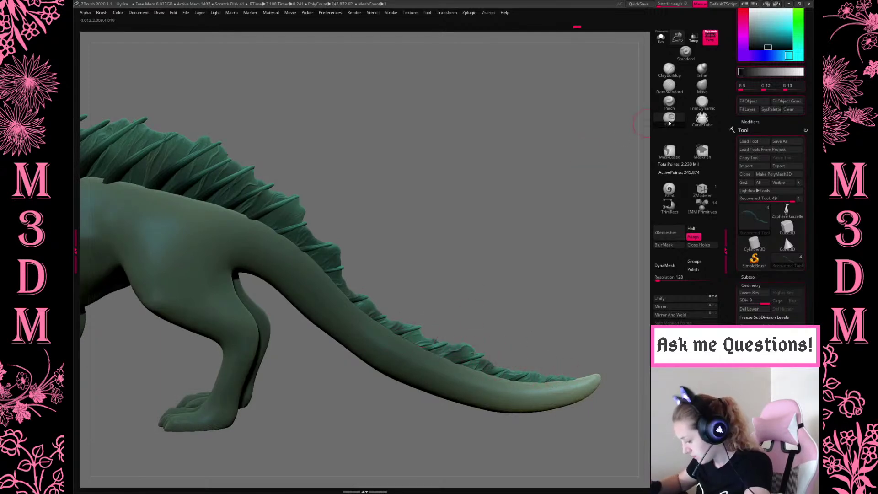
# Reshape the membrane's upper edge between the small spines near the tail tip with the Move brush.
pyautogui.click(702, 87)
pyautogui.press('space')
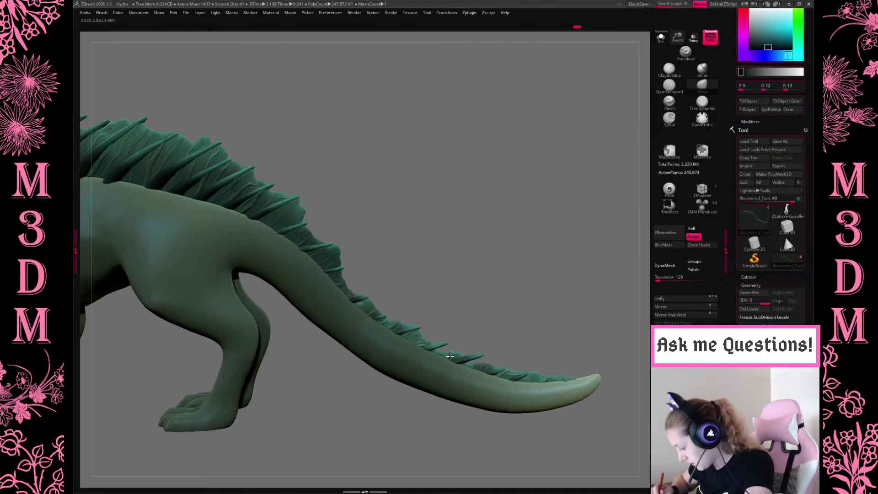
pyautogui.moveTo(448, 351); pyautogui.dragTo(540, 351)
pyautogui.press('space')
pyautogui.click(514, 331)
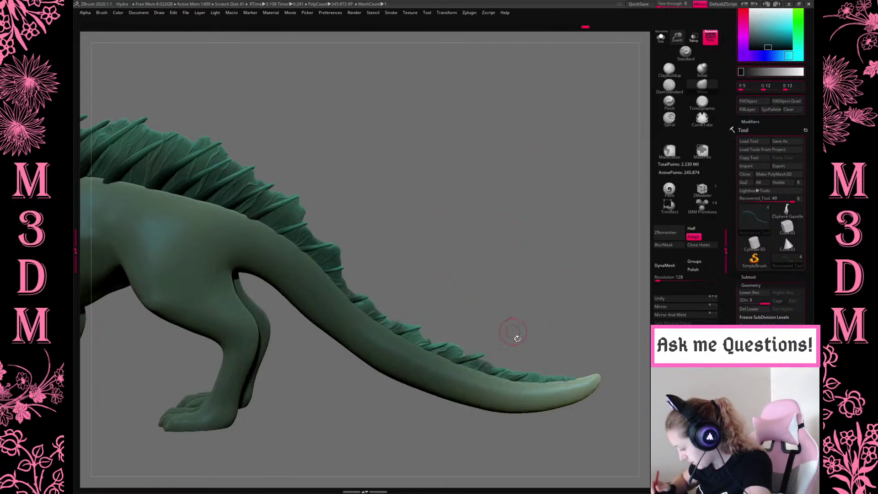
pyautogui.moveTo(574, 379); pyautogui.dragTo(589, 384)
pyautogui.press('space')
pyautogui.click(358, 279)
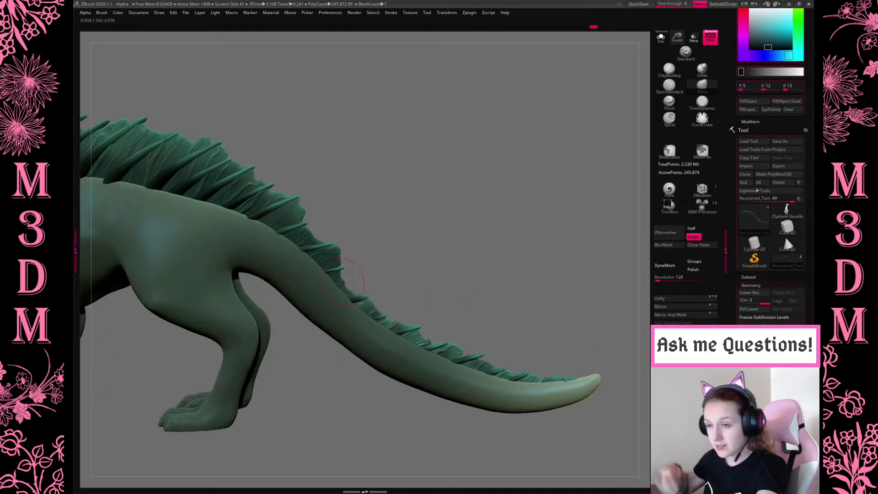
# Refine the membrane's outline between the rear and middle back spines with the Move brush.
pyautogui.keyDown('alt'); pyautogui.moveTo(473, 218); pyautogui.dragTo(569, 261); pyautogui.keyUp('alt')
pyautogui.keyDown('alt'); pyautogui.moveTo(465, 300); pyautogui.dragTo(479, 307); pyautogui.keyUp('alt')
pyautogui.press('space')
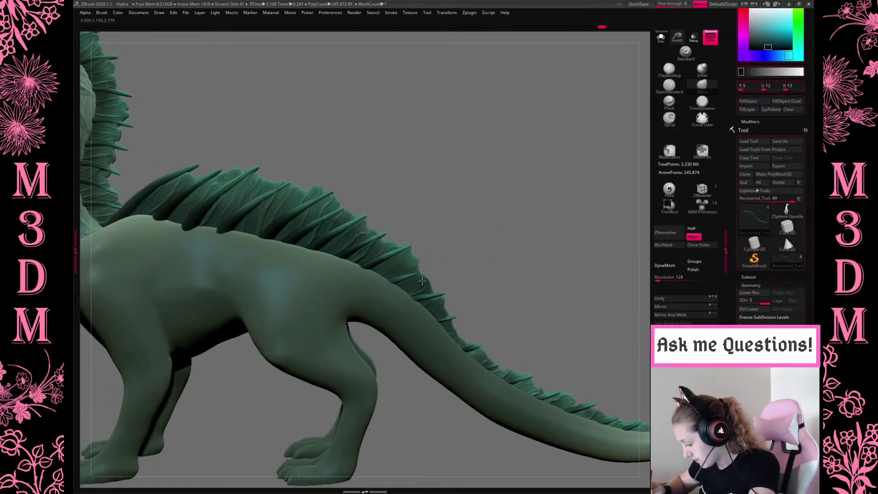
pyautogui.keyDown('alt'); pyautogui.moveTo(447, 217); pyautogui.dragTo(509, 247); pyautogui.keyUp('alt')
pyautogui.keyDown('alt'); pyautogui.moveTo(427, 160); pyautogui.dragTo(462, 156); pyautogui.keyUp('alt')
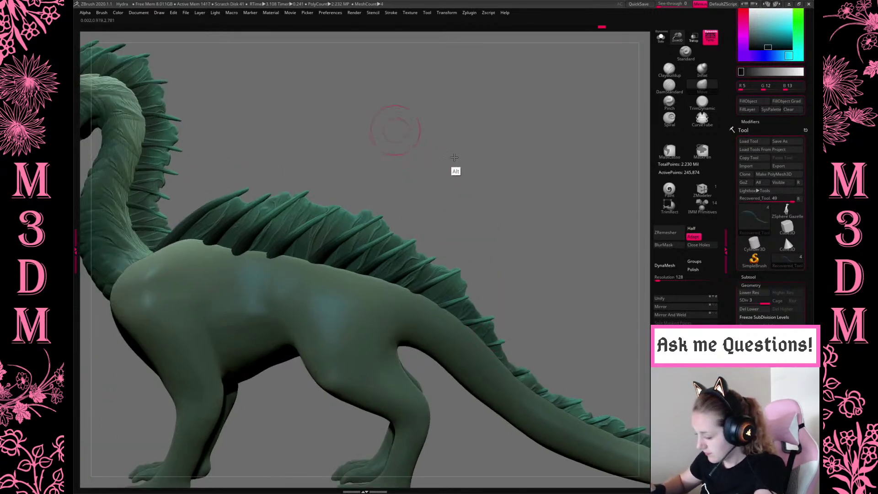
pyautogui.press('space')
pyautogui.moveTo(380, 221)
pyautogui.mouseDown()
pyautogui.moveTo(368, 222)
pyautogui.moveTo(434, 197)
pyautogui.moveTo(441, 181)
pyautogui.moveTo(401, 233)
pyautogui.mouseUp()
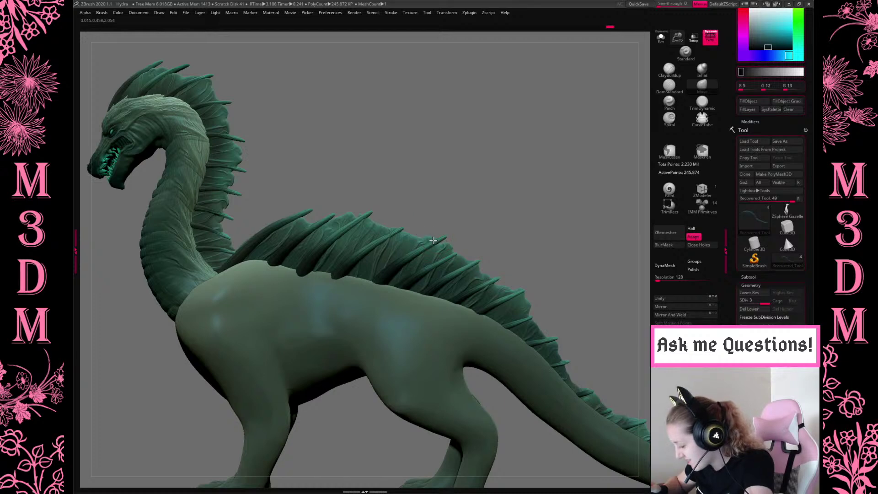
pyautogui.press('space')
pyautogui.keyDown('alt'); pyautogui.moveTo(508, 199); pyautogui.dragTo(534, 219); pyautogui.keyUp('alt')
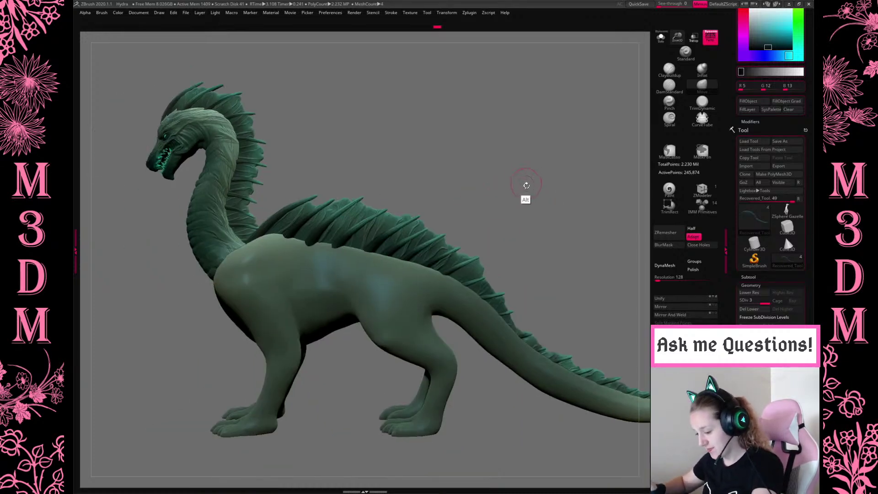
# Make the body the active subtool and fill it with a dark green colour.
pyautogui.keyDown('alt'); pyautogui.moveTo(526, 183); pyautogui.dragTo(539, 190); pyautogui.keyUp('alt')
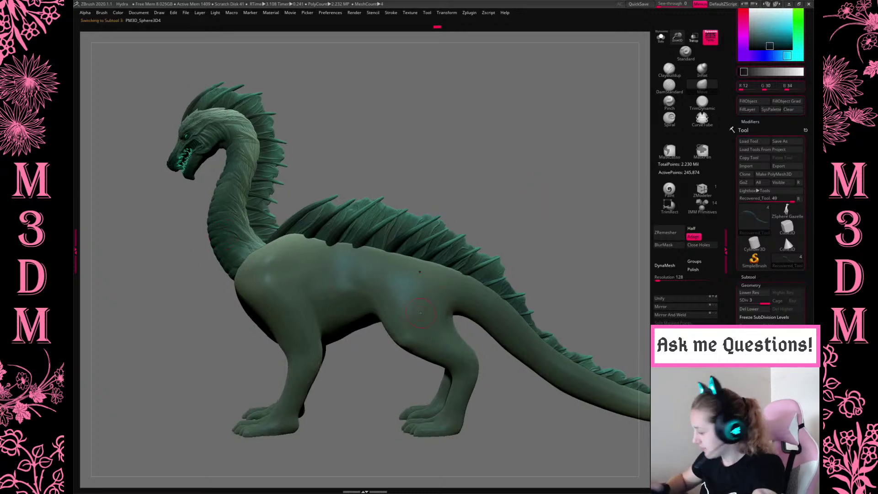
pyautogui.keyDown('alt'); pyautogui.click(387, 295); pyautogui.keyUp('alt')
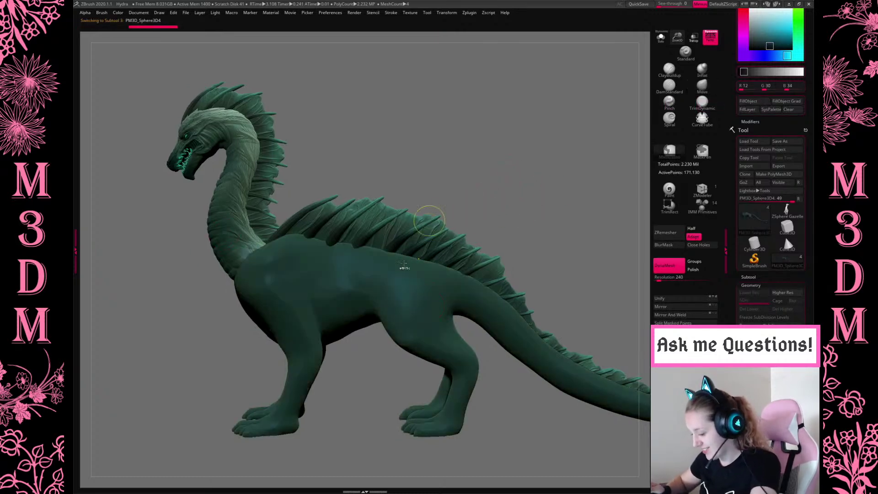
pyautogui.press('space')
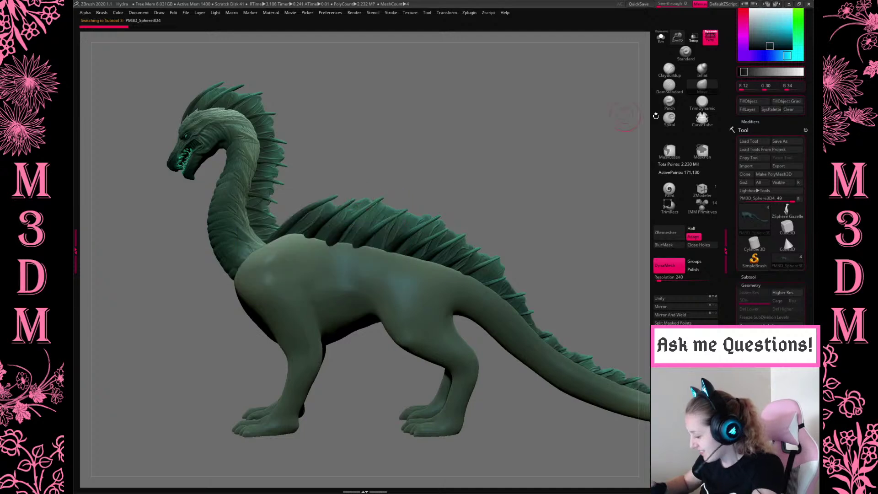
pyautogui.click(758, 101)
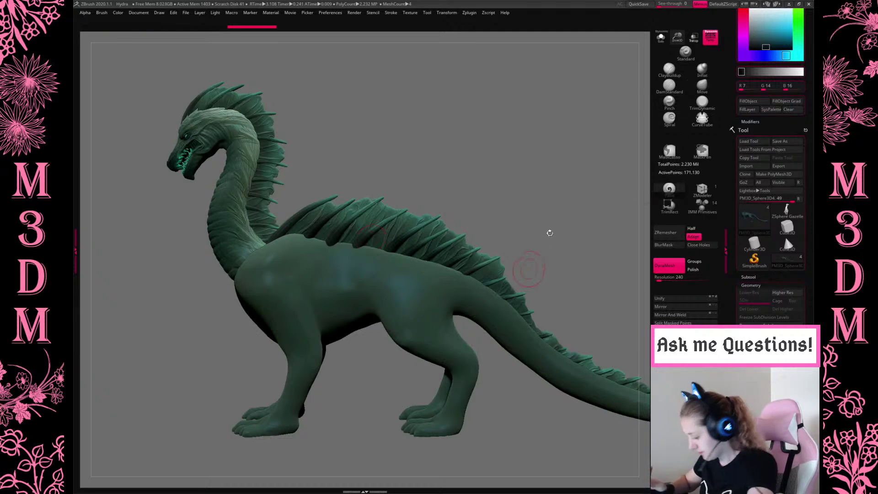
# Darken the body's feet, legs, underside and tail with the Paint brush in R 7, G 14, B 16.
pyautogui.moveTo(383, 368); pyautogui.dragTo(340, 414)
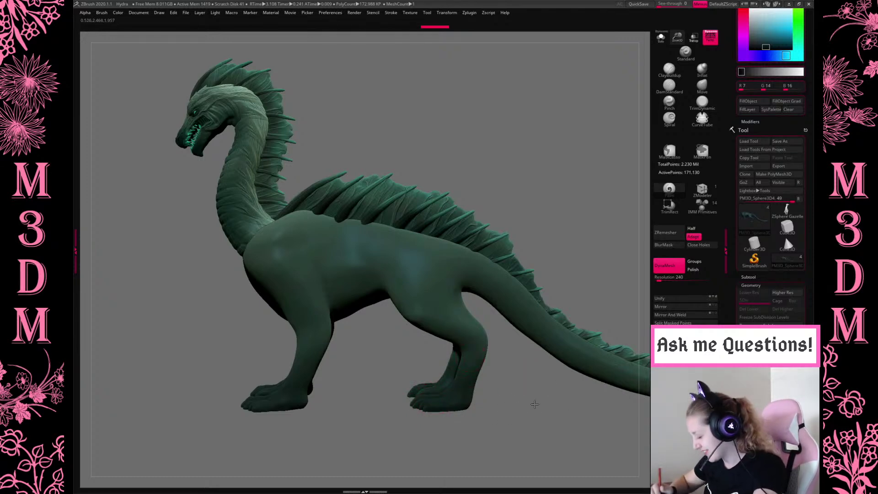
pyautogui.press('f')
pyautogui.press('f')
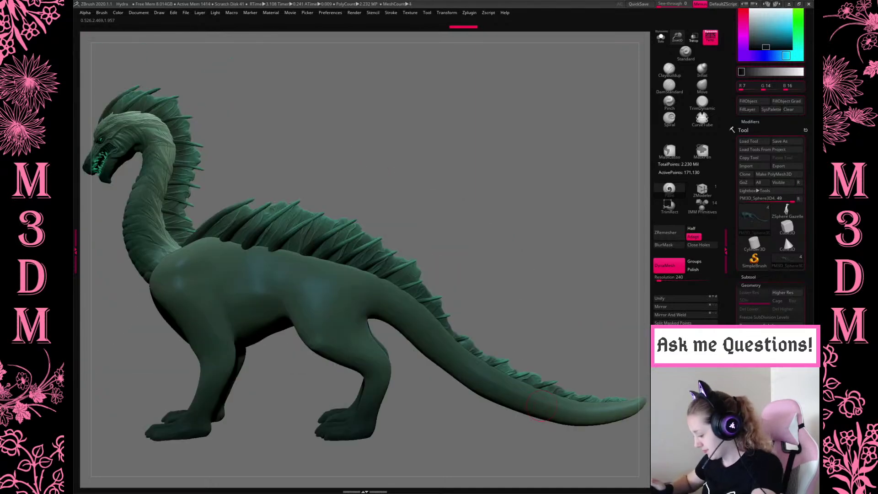
pyautogui.moveTo(677, 40); pyautogui.dragTo(679, 37)
pyautogui.moveTo(557, 379)
pyautogui.mouseDown()
pyautogui.moveTo(600, 388)
pyautogui.moveTo(599, 403)
pyautogui.mouseUp()
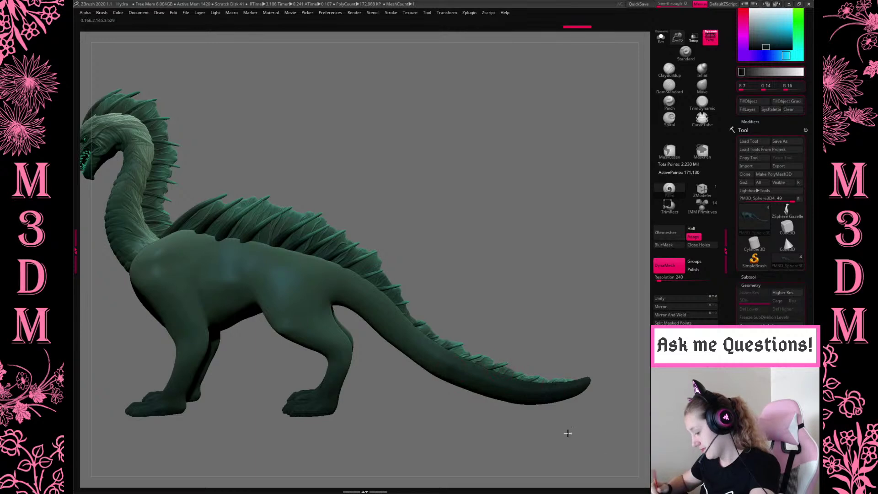
pyautogui.moveTo(525, 288); pyautogui.dragTo(539, 272)
pyautogui.keyDown('alt'); pyautogui.moveTo(567, 307); pyautogui.dragTo(704, 346); pyautogui.keyUp('alt')
pyautogui.moveTo(302, 311); pyautogui.dragTo(347, 415)
pyautogui.moveTo(481, 223); pyautogui.dragTo(451, 319)
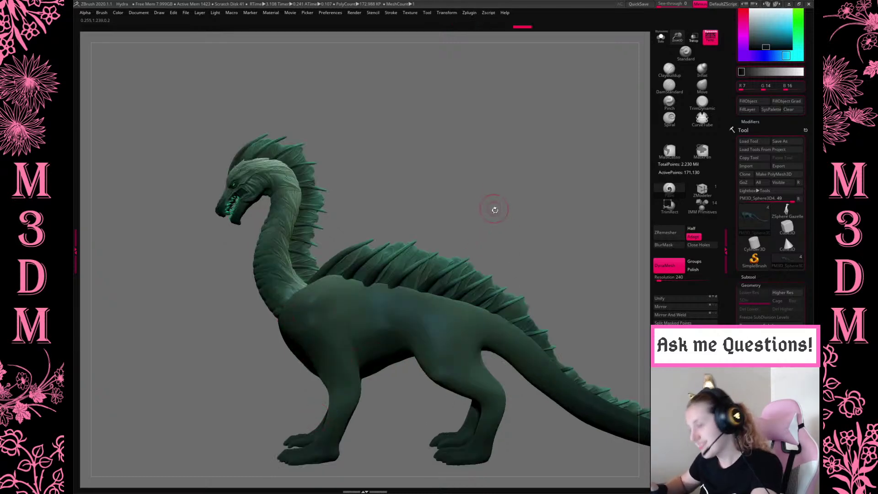
# Switch to the lighter colour R 44, G 78, B 84 and paint soft highlights along the back, hip and tail base.
pyautogui.press('v')
pyautogui.moveTo(339, 276)
pyautogui.mouseDown()
pyautogui.moveTo(324, 290)
pyautogui.moveTo(416, 301)
pyautogui.mouseUp()
pyautogui.hotkey('ctrl', 'z')
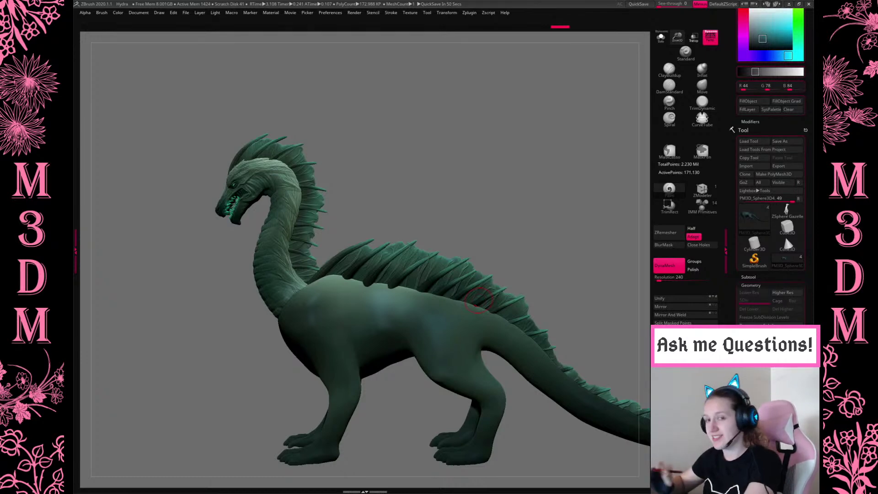
pyautogui.moveTo(313, 296); pyautogui.dragTo(308, 306)
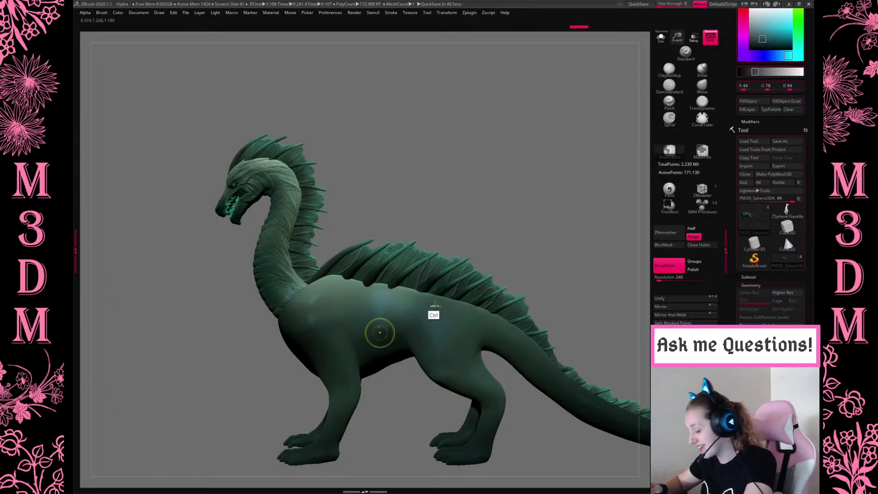
pyautogui.hotkey('ctrl', 'z')
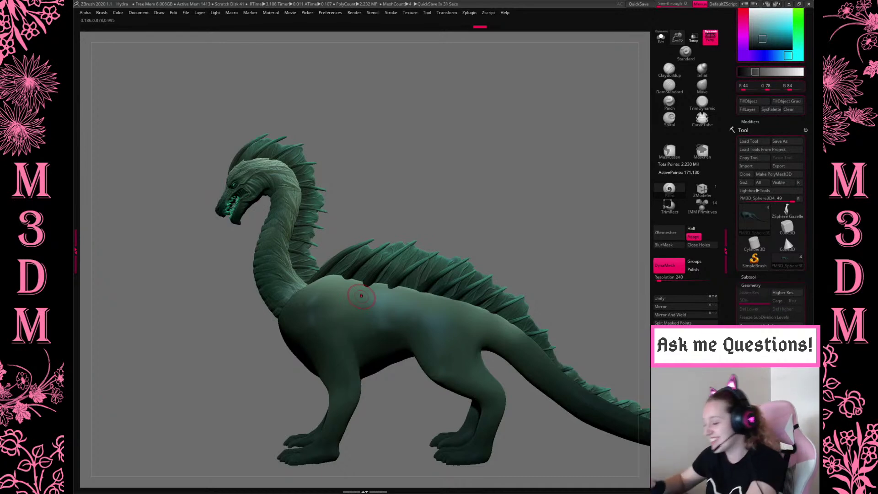
pyautogui.keyDown('alt'); pyautogui.moveTo(521, 218); pyautogui.dragTo(498, 201); pyautogui.keyUp('alt')
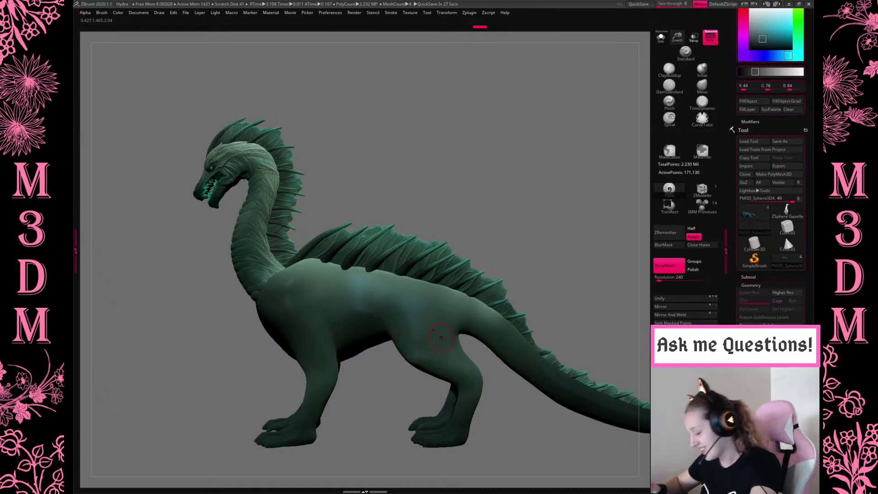
pyautogui.moveTo(500, 202)
pyautogui.mouseDown()
pyautogui.moveTo(542, 203)
pyautogui.moveTo(510, 191)
pyautogui.moveTo(515, 206)
pyautogui.moveTo(523, 200)
pyautogui.mouseUp()
pyautogui.press('space')
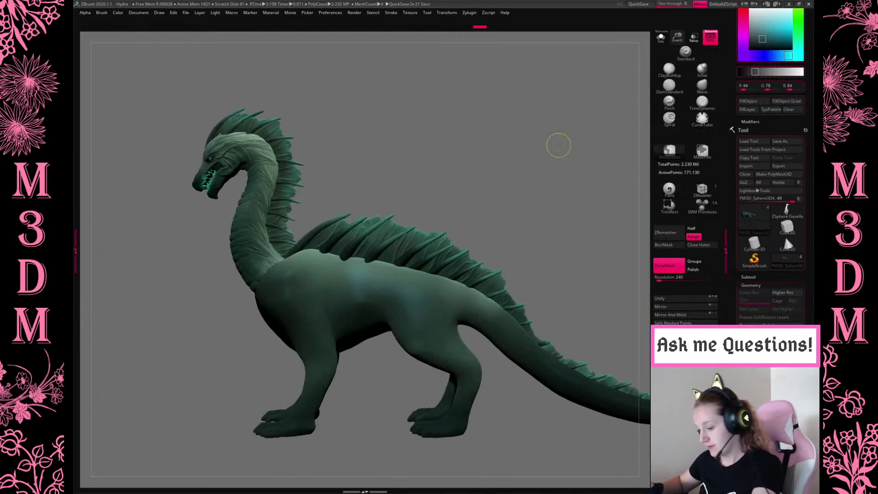
# Save the project as Hydra in the Hydra folder, replacing the existing file.
pyautogui.hotkey('ctrl', 's')
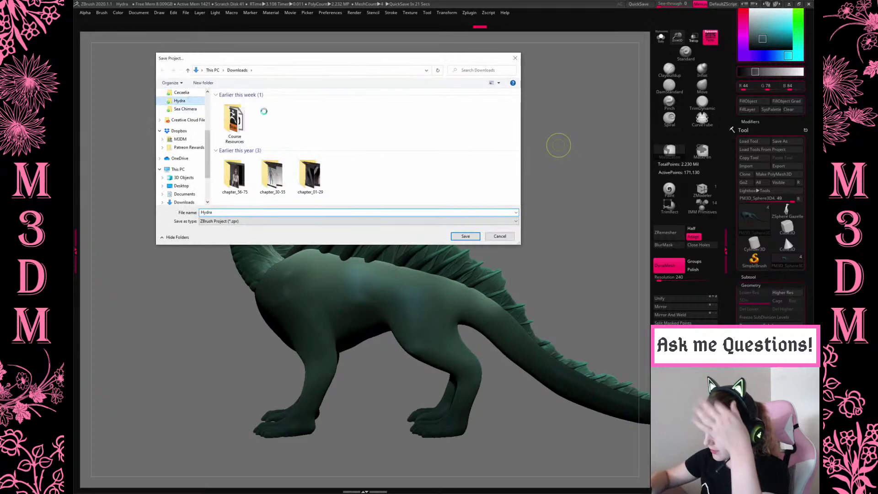
pyautogui.click(179, 100)
pyautogui.click(465, 236)
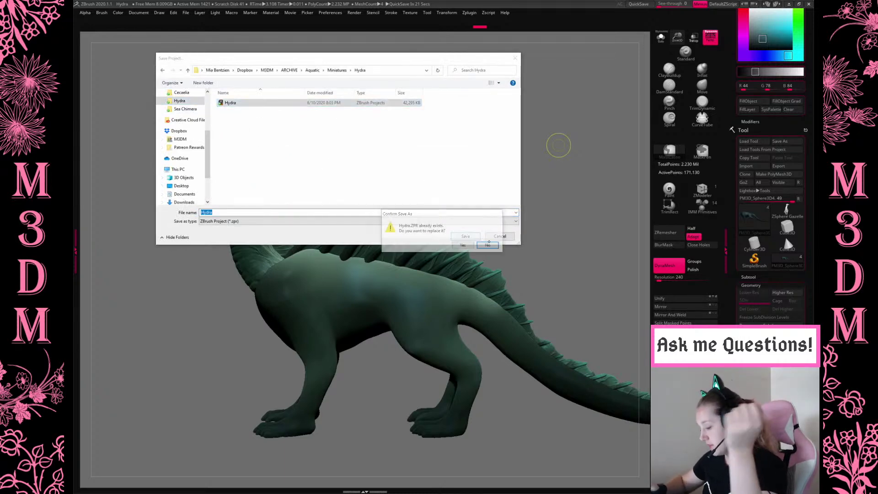
pyautogui.click(462, 246)
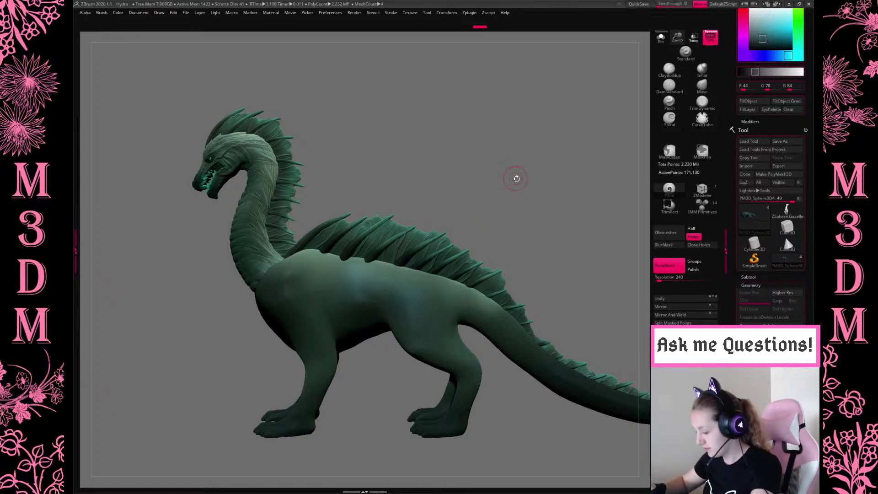
# Make the head and neck the active subtool and isolate it in Solo mode, framed from its opposite side.
pyautogui.press('f')
pyautogui.press('f')
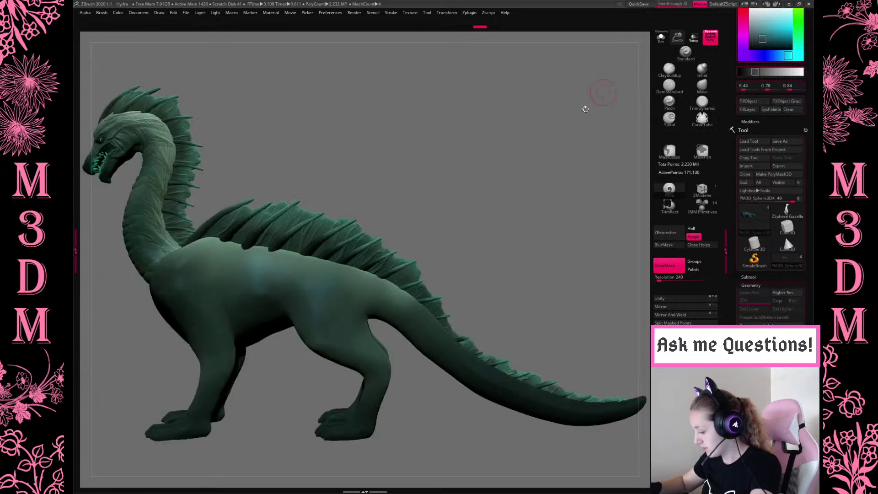
pyautogui.moveTo(506, 190); pyautogui.dragTo(505, 221)
pyautogui.keyDown('alt'); pyautogui.click(479, 269); pyautogui.keyUp('alt')
pyautogui.click(662, 36)
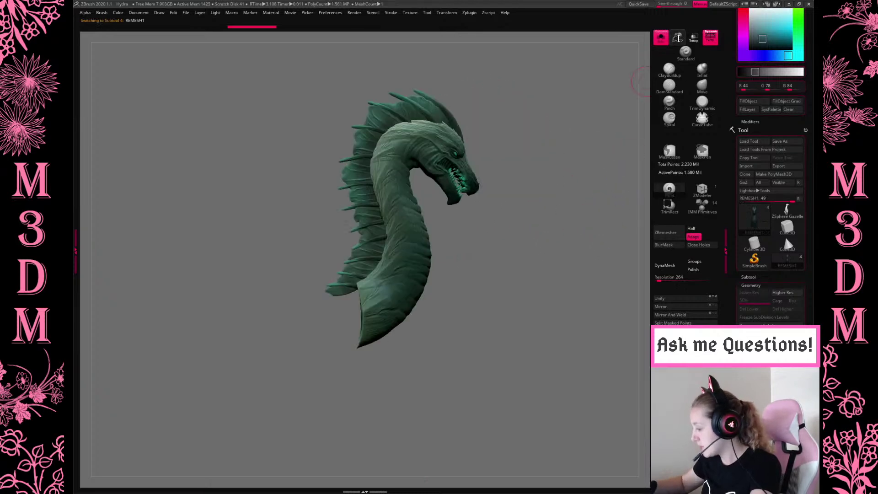
pyautogui.moveTo(677, 37); pyautogui.dragTo(629, 108)
pyautogui.keyDown('alt'); pyautogui.moveTo(550, 243); pyautogui.dragTo(549, 238); pyautogui.keyUp('alt')
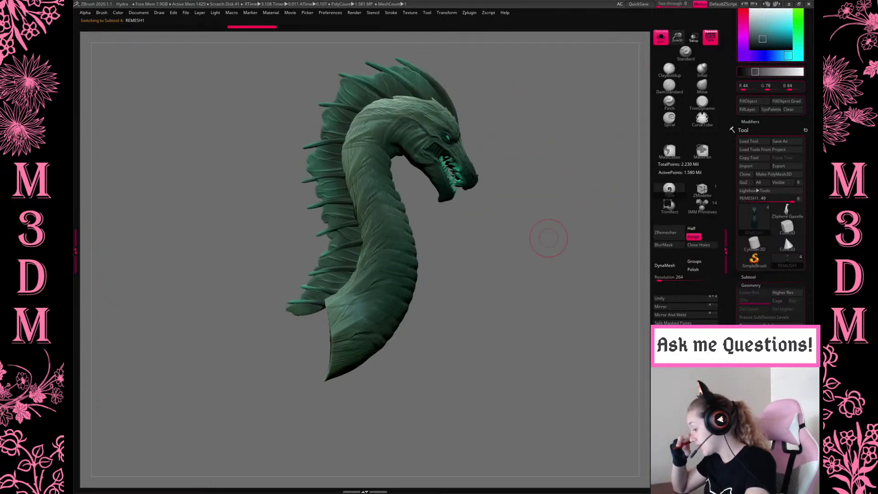
# Mask the head and upper neck and soften the mask's edge with BlurMask.
pyautogui.hotkey('shift', 'f')
pyautogui.hotkey('shift', 'f')
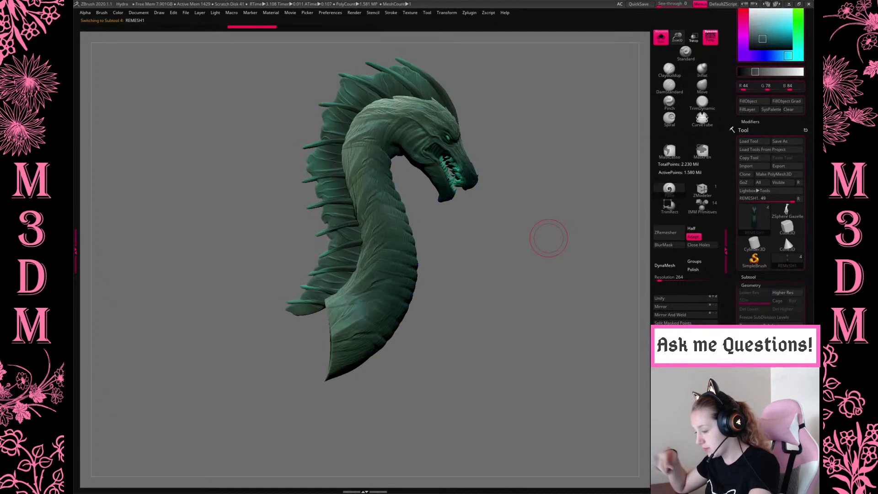
pyautogui.hotkey('shift', 'f')
pyautogui.click(749, 277)
pyautogui.moveTo(734, 293); pyautogui.dragTo(735, 261)
pyautogui.hotkey('shift', 'f')
pyautogui.moveTo(558, 196)
pyautogui.mouseDown()
pyautogui.moveTo(514, 156)
pyautogui.moveTo(278, 130)
pyautogui.moveTo(472, 281)
pyautogui.moveTo(499, 284)
pyautogui.mouseUp()
pyautogui.hotkey('shift', 'f')
pyautogui.hotkey('shift', 'f')
pyautogui.click(668, 263)
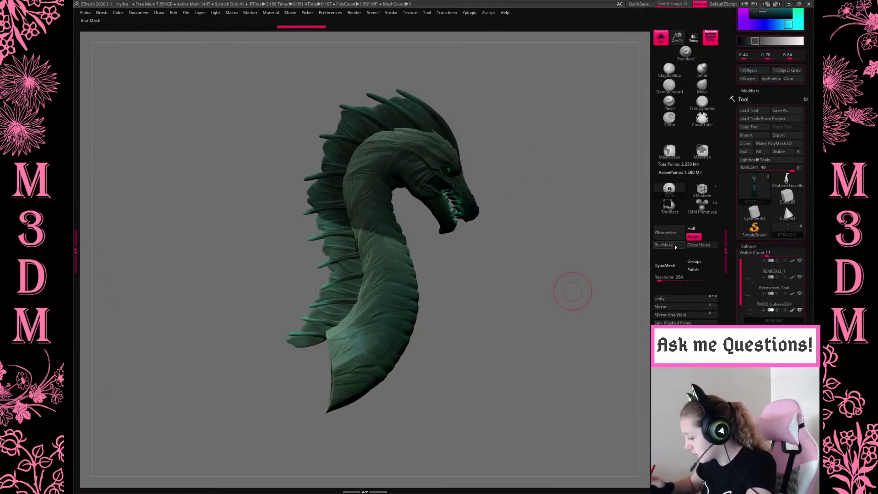
# Clear the mask and duplicate the head and neck subtool.
pyautogui.keyDown('ctrl'); pyautogui.moveTo(542, 431); pyautogui.dragTo(555, 422); pyautogui.keyUp('ctrl')
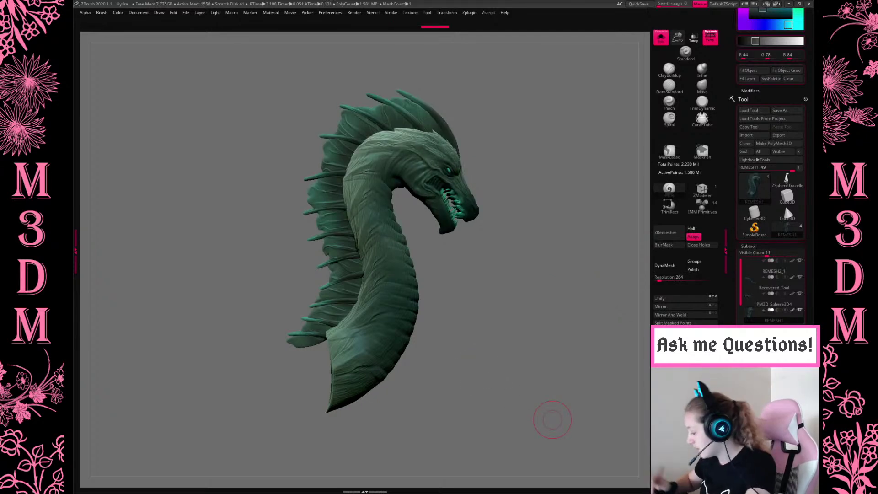
pyautogui.moveTo(783, 203); pyautogui.dragTo(783, 122)
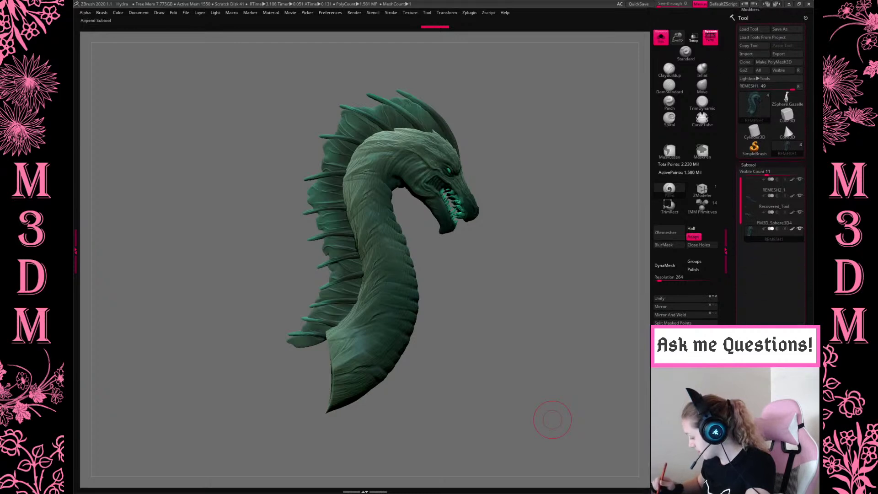
# Turn off Solo mode and hide the body and original head subtools, leaving only the duplicated head and neck visible.
pyautogui.click(661, 38)
pyautogui.click(801, 214)
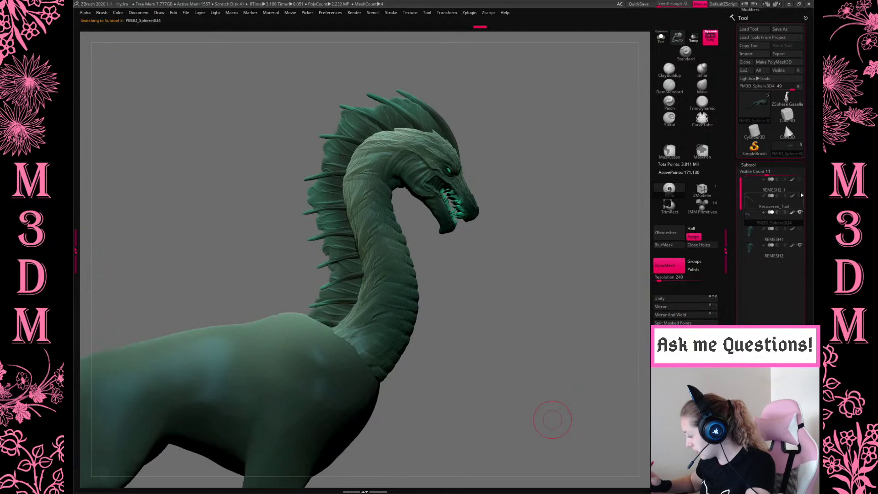
pyautogui.moveTo(784, 245)
pyautogui.click(800, 228)
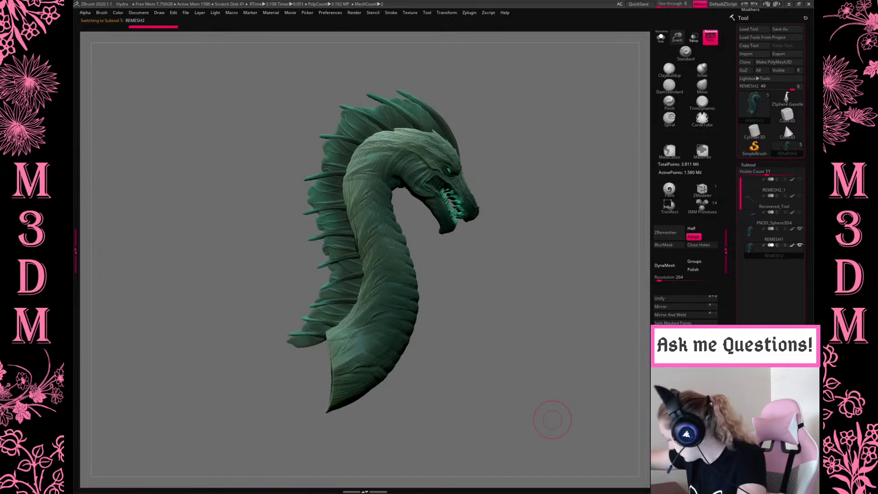
# Rename the original head and neck subtool as OG and make the duplicate the active subtool.
pyautogui.write('OG')
pyautogui.press('Return')
pyautogui.moveTo(754, 254); pyautogui.dragTo(756, 237)
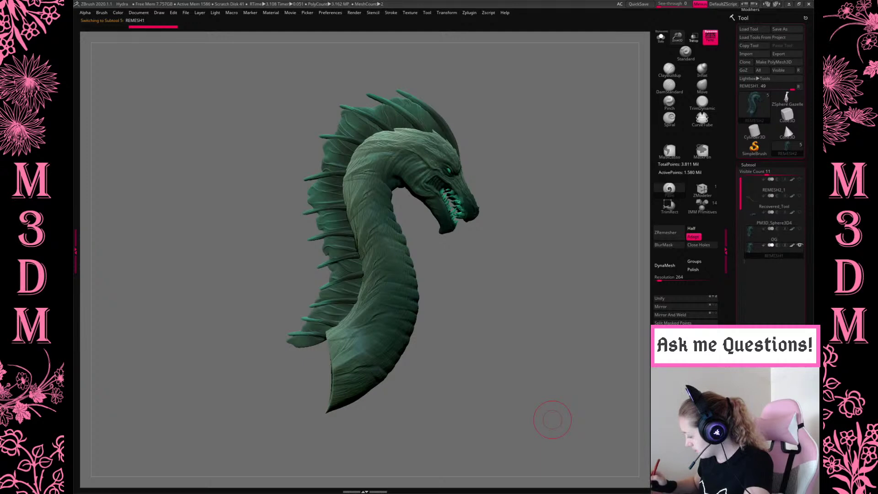
# Retopologize the duplicated head and neck with ZRemesher and check the new mesh from the front and both sides.
pyautogui.click(673, 235)
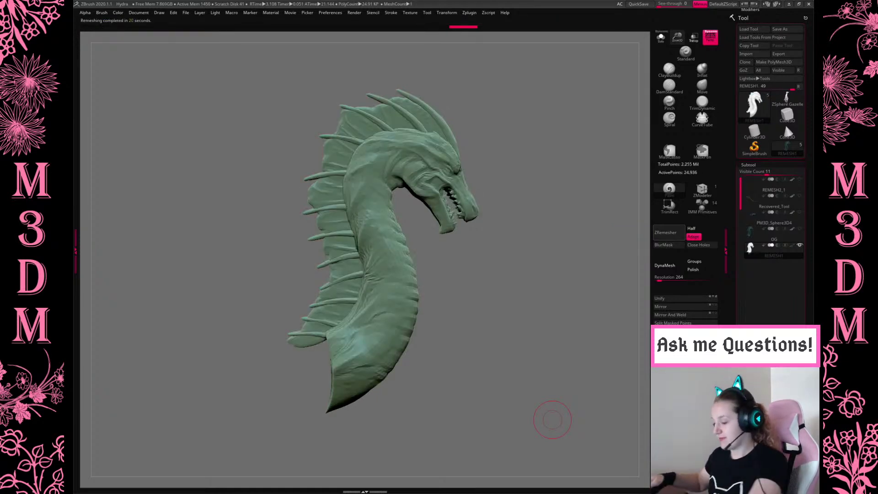
pyautogui.keyDown('shift'); pyautogui.moveTo(553, 219); pyautogui.dragTo(522, 252); pyautogui.keyUp('shift')
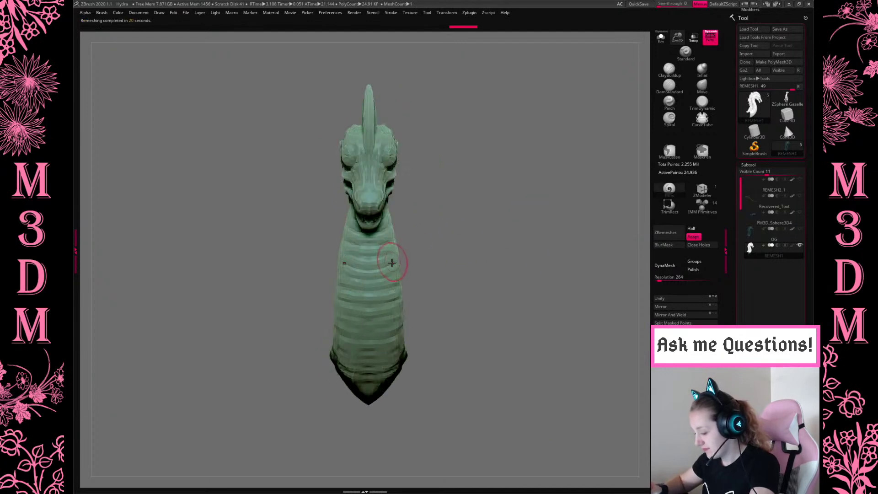
pyautogui.keyDown('shift'); pyautogui.moveTo(541, 217); pyautogui.dragTo(504, 247); pyautogui.keyUp('shift')
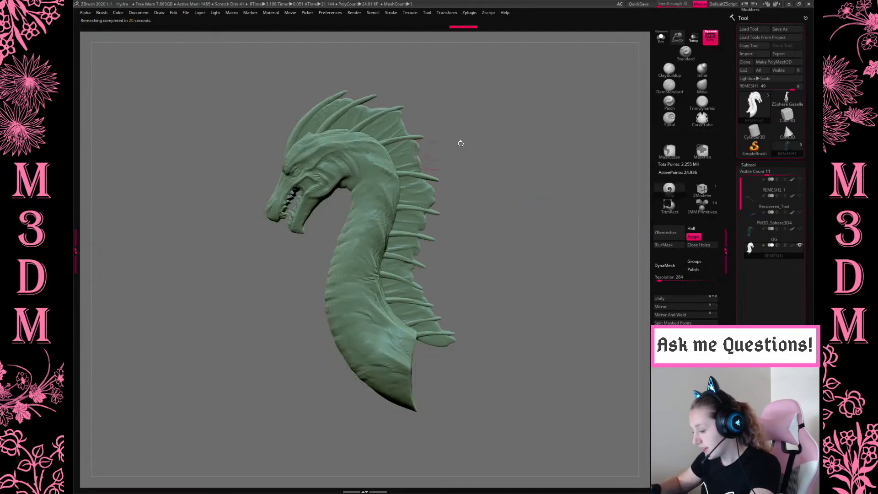
pyautogui.moveTo(627, 59); pyautogui.dragTo(489, 155)
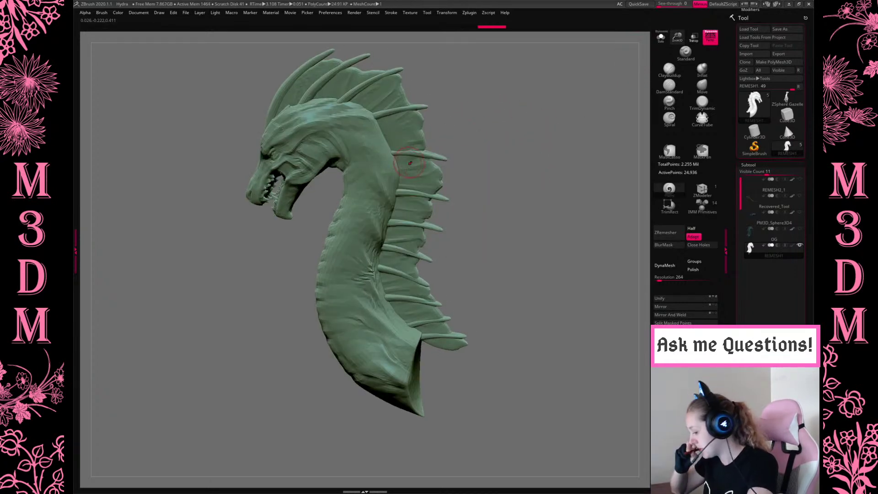
pyautogui.moveTo(508, 155); pyautogui.dragTo(525, 228)
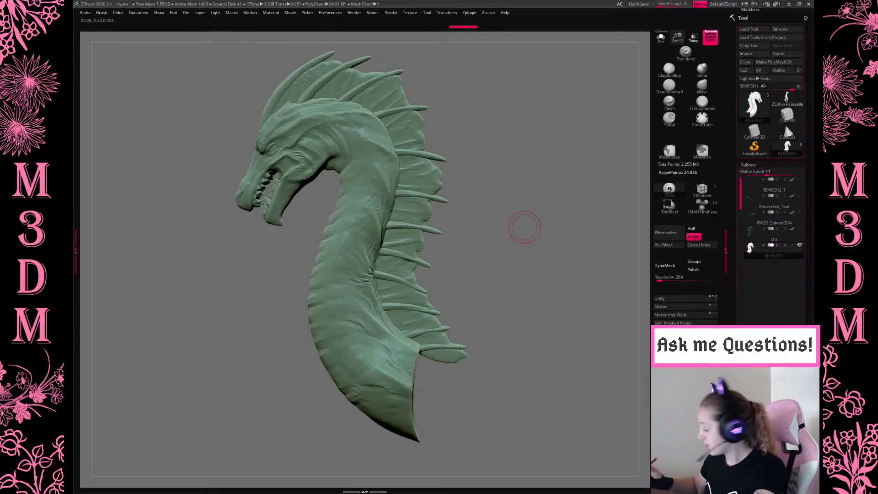
# Display the duplicate's wireframe with PolyFrame and run ZRemesher on it a second time.
pyautogui.hotkey('shift', 'f')
pyautogui.moveTo(523, 384); pyautogui.dragTo(506, 365)
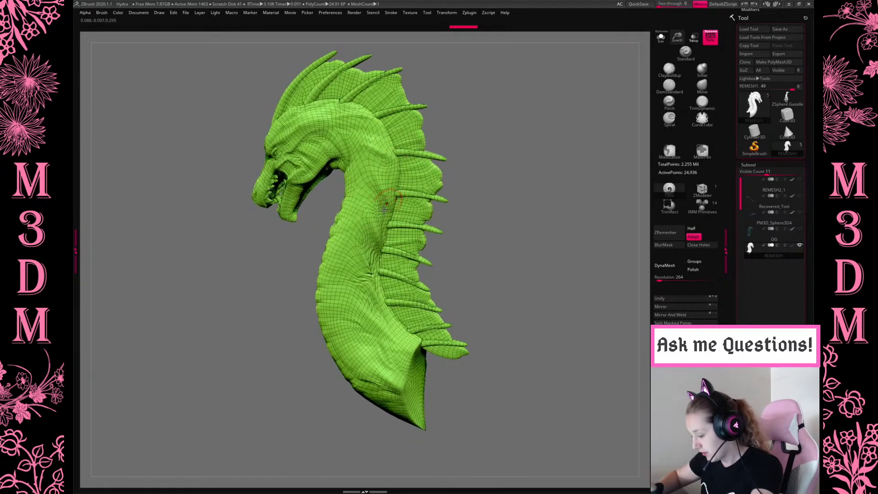
pyautogui.moveTo(515, 229); pyautogui.dragTo(458, 229)
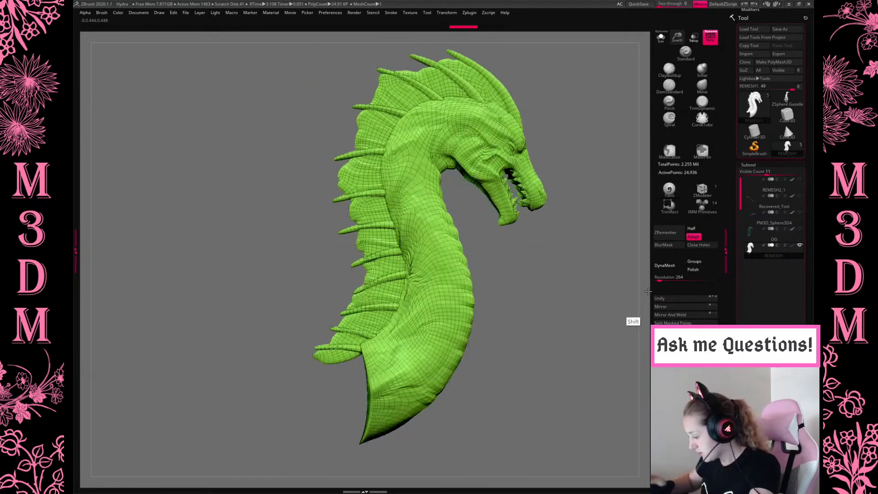
pyautogui.click(668, 232)
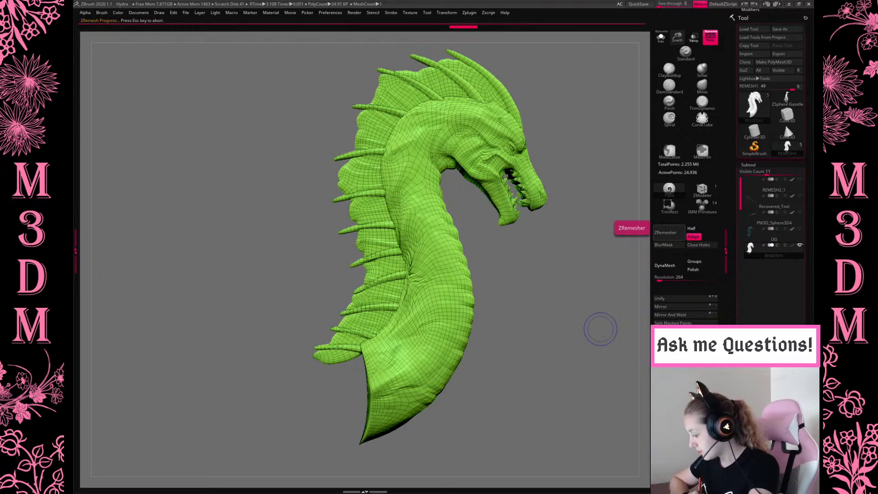
pyautogui.moveTo(548, 346); pyautogui.dragTo(549, 349)
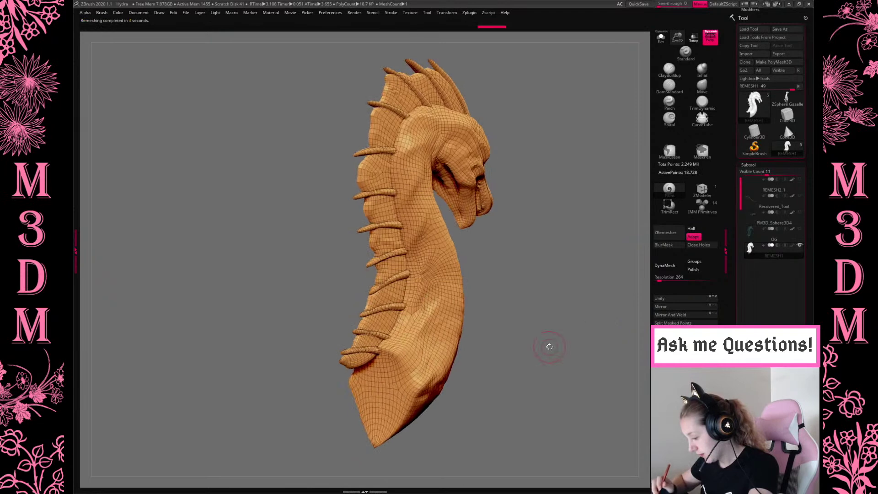
pyautogui.moveTo(571, 349)
pyautogui.mouseDown()
pyautogui.moveTo(543, 332)
pyautogui.moveTo(561, 361)
pyautogui.mouseUp()
# Run ZRemesher on the duplicate a third time and turn off the PolyFrame display.
pyautogui.click(666, 233)
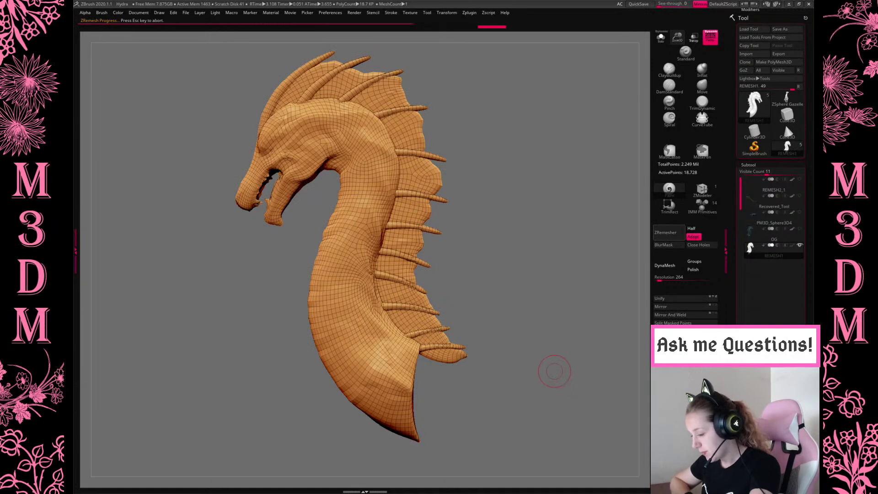
pyautogui.hotkey('shift', 'f')
pyautogui.moveTo(555, 371); pyautogui.dragTo(523, 241)
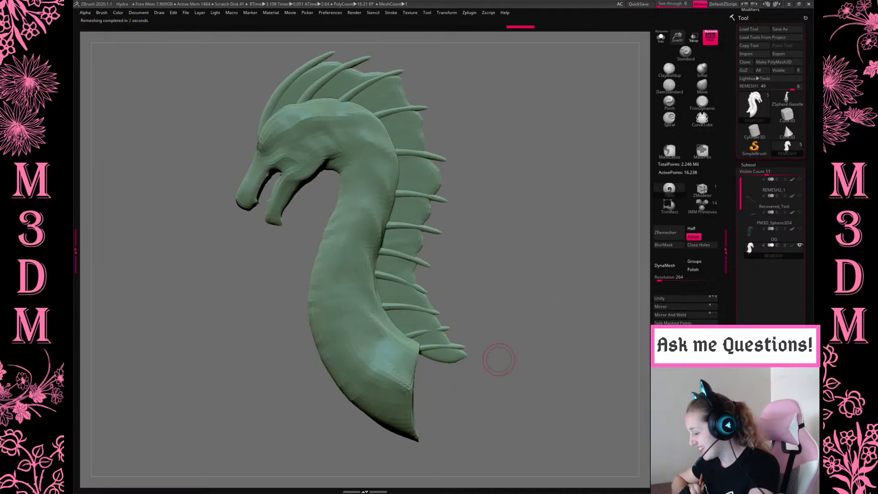
# Subdivide the remeshed head and neck three times, up to subdivision level 4.
pyautogui.click(748, 165)
pyautogui.click(751, 173)
pyautogui.click(752, 238)
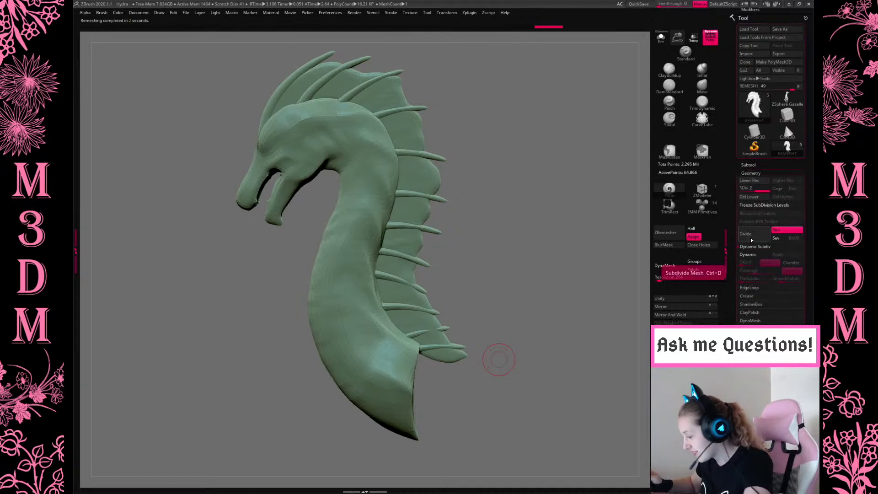
pyautogui.click(751, 238)
pyautogui.click(752, 238)
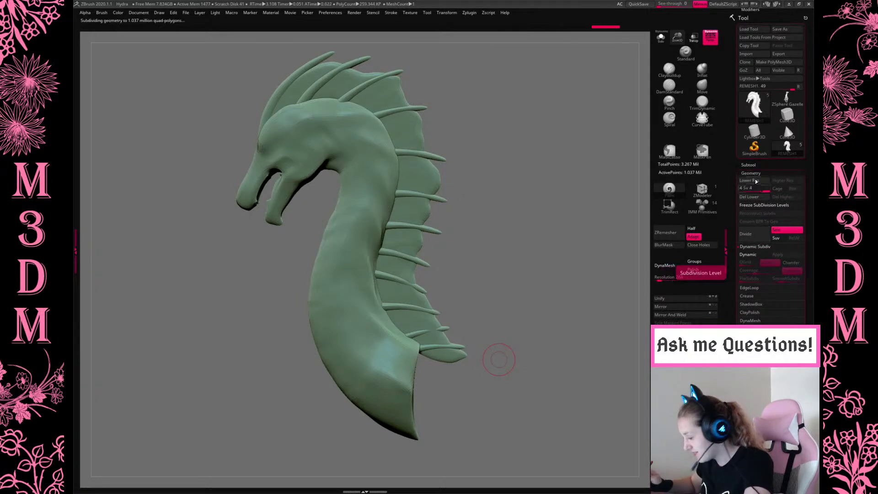
# Briefly show the OG subtool over the remeshed duplicate to compare their shapes, and hide it again.
pyautogui.click(754, 166)
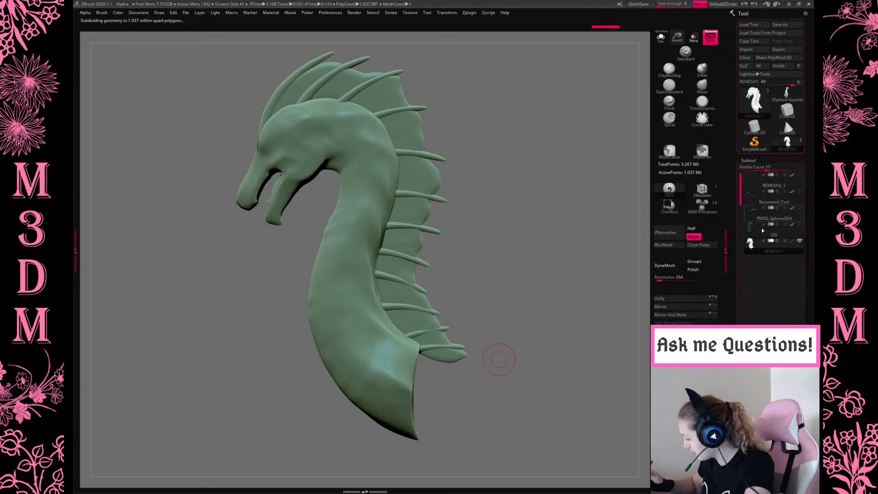
pyautogui.click(800, 226)
pyautogui.moveTo(778, 250)
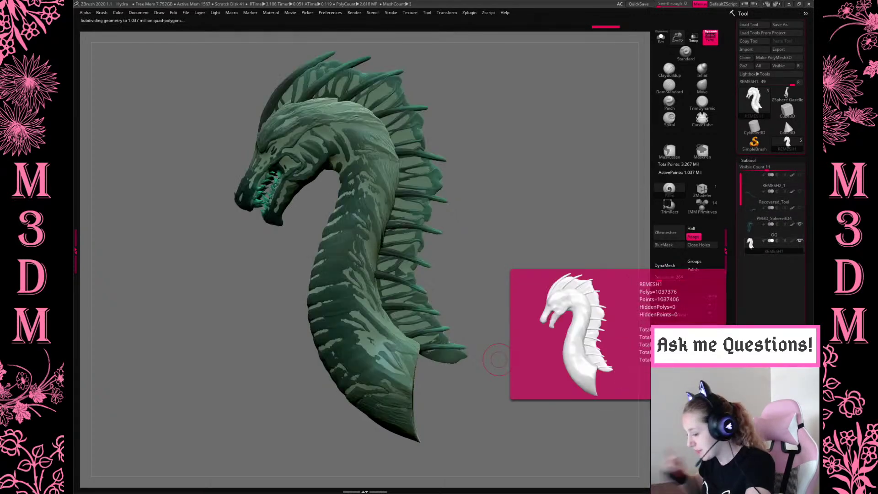
pyautogui.click(800, 225)
# Store a morph target for the subdivided duplicate.
pyautogui.moveTo(810, 310); pyautogui.dragTo(809, 243)
pyautogui.scroll(-5, 757, 307)
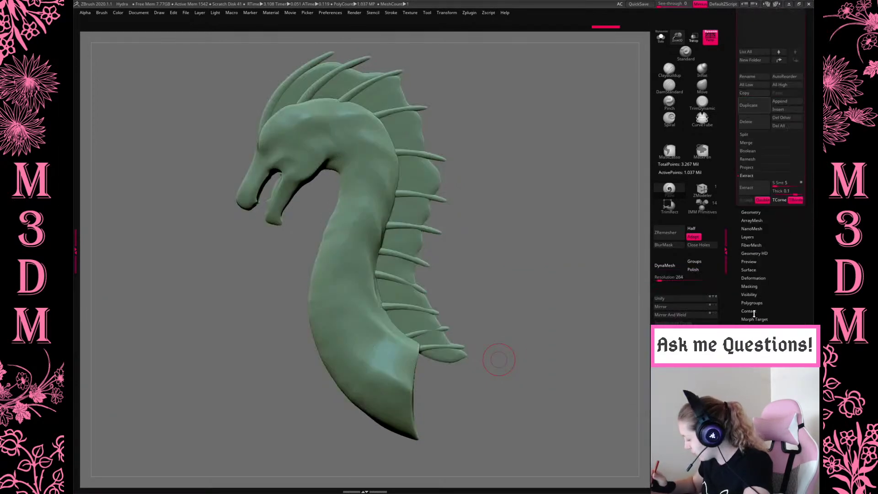
pyautogui.click(754, 326)
pyautogui.scroll(6, 798, 266)
pyautogui.click(758, 295)
pyautogui.click(759, 287)
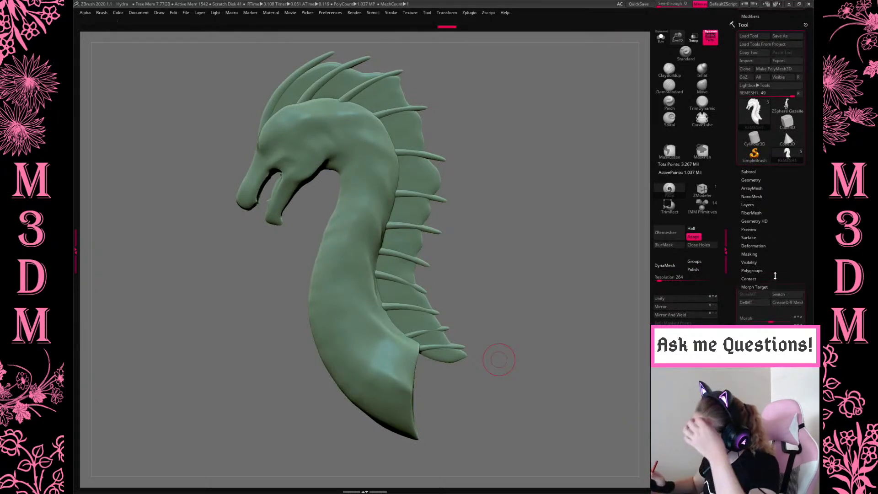
# Make the OG subtool visible and project its sculpted detail and color onto the subdivided duplicate.
pyautogui.click(751, 172)
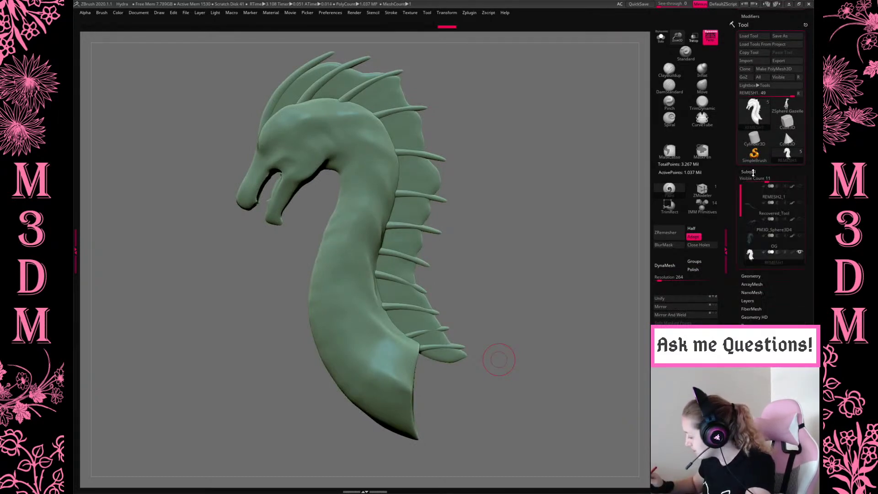
pyautogui.scroll(-2, 804, 283)
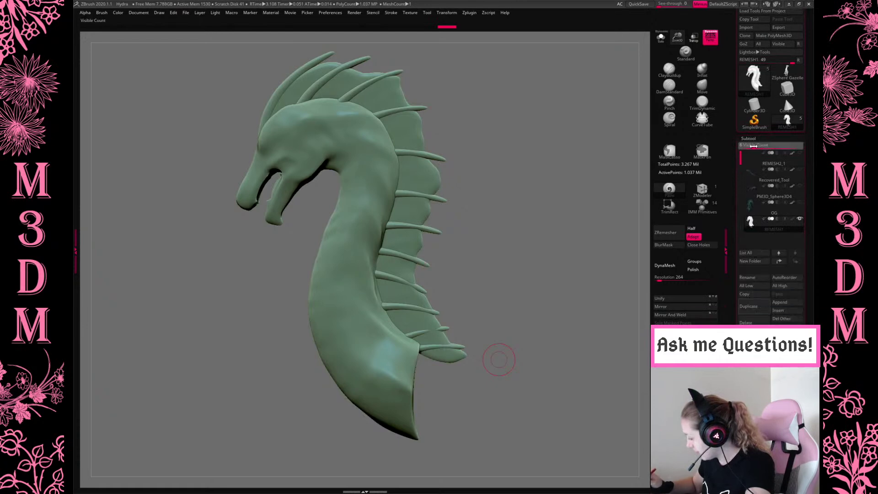
pyautogui.click(800, 203)
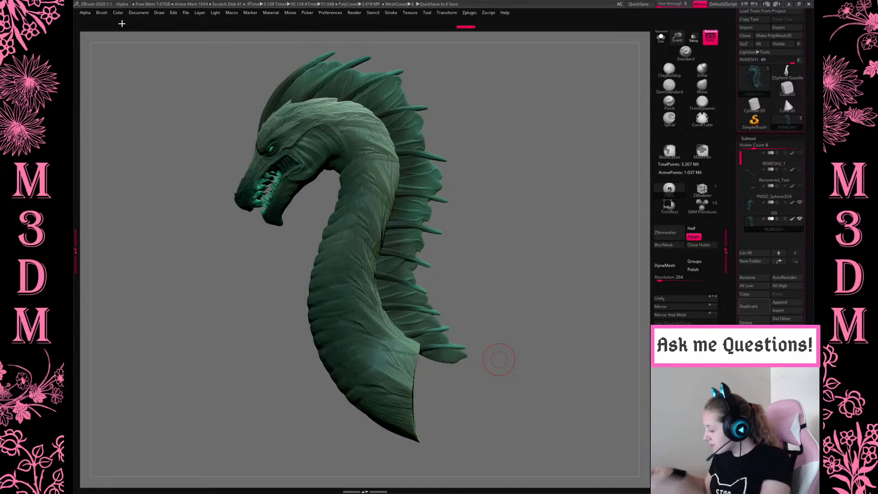
# Isolate the duplicate in Solo mode and examine the projected detail on its head and upper neck up close.
pyautogui.click(661, 37)
pyautogui.moveTo(571, 154); pyautogui.dragTo(569, 196)
pyautogui.press('space')
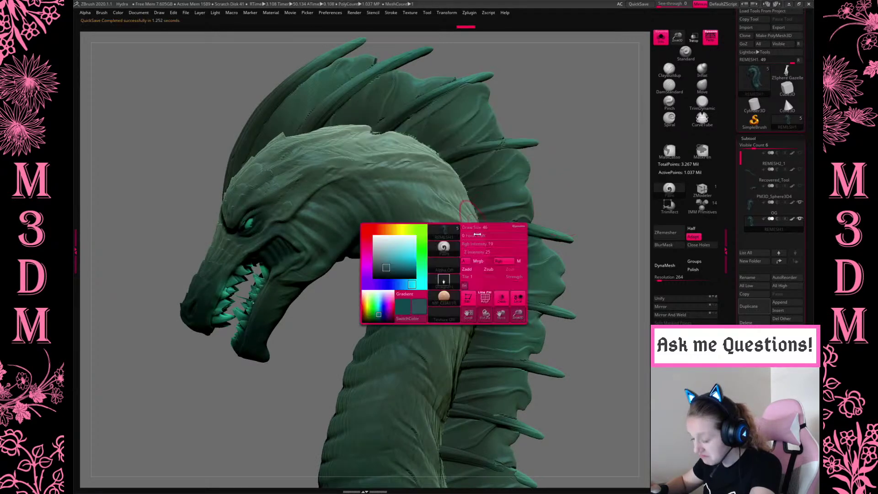
pyautogui.press('space')
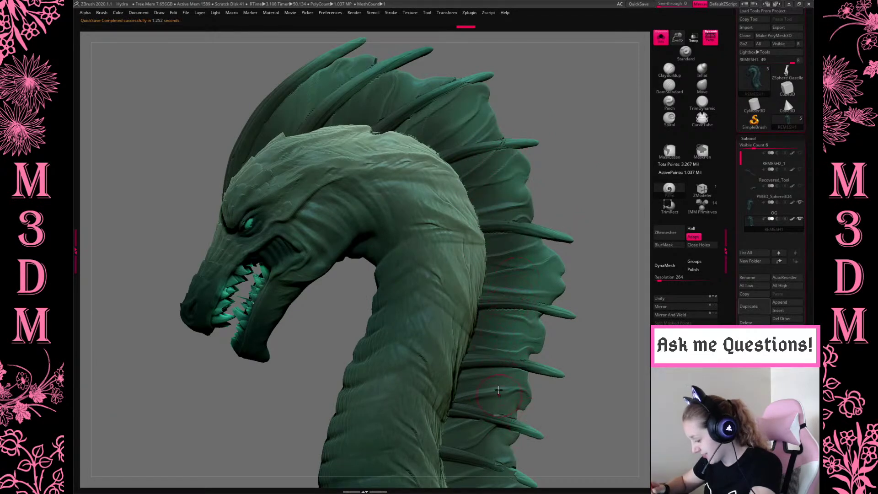
pyautogui.moveTo(603, 126); pyautogui.dragTo(536, 238)
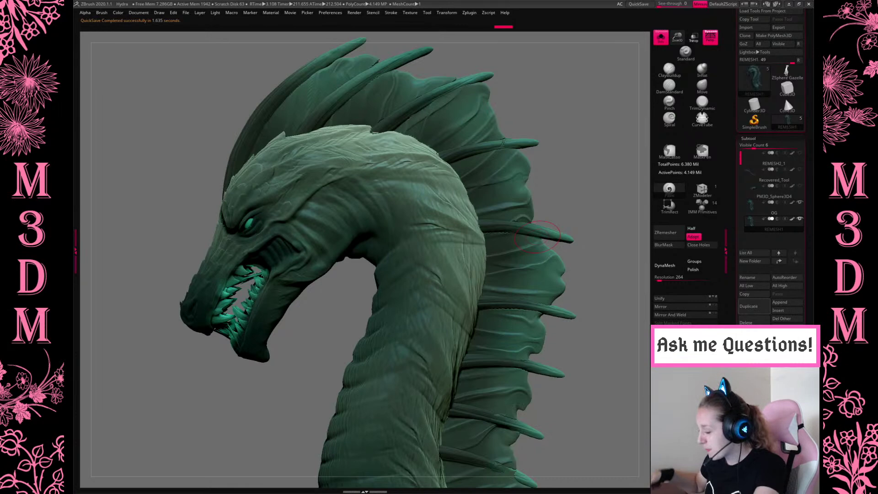
# Smooth the stretched strands of mesh between the upper and lower teeth at subdivision level 5.
pyautogui.moveTo(586, 180); pyautogui.dragTo(404, 362)
pyautogui.rightClick(561, 259)
pyautogui.hotkey('shift', 'f')
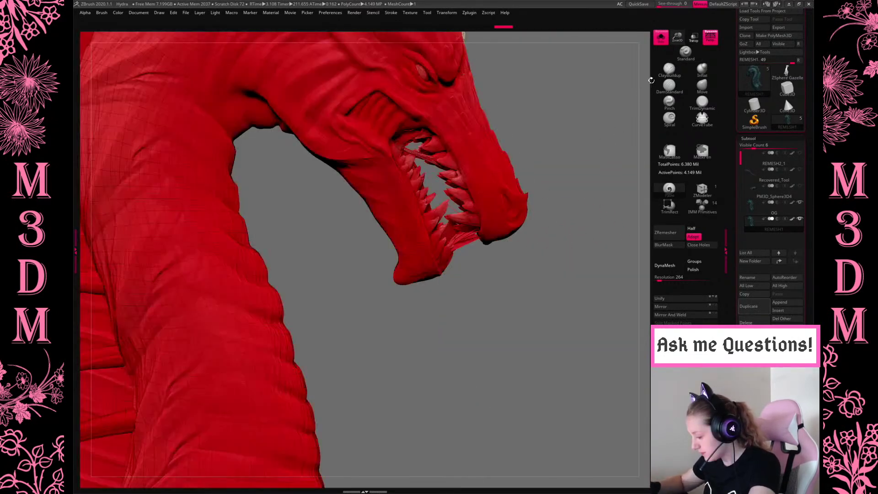
pyautogui.hotkey('shift', 'f')
pyautogui.moveTo(623, 141)
pyautogui.keyDown('alt'); pyautogui.mouseDown()
pyautogui.moveTo(553, 298)
pyautogui.moveTo(429, 376)
pyautogui.mouseUp(); pyautogui.keyUp('alt')
pyautogui.rightClick(577, 237)
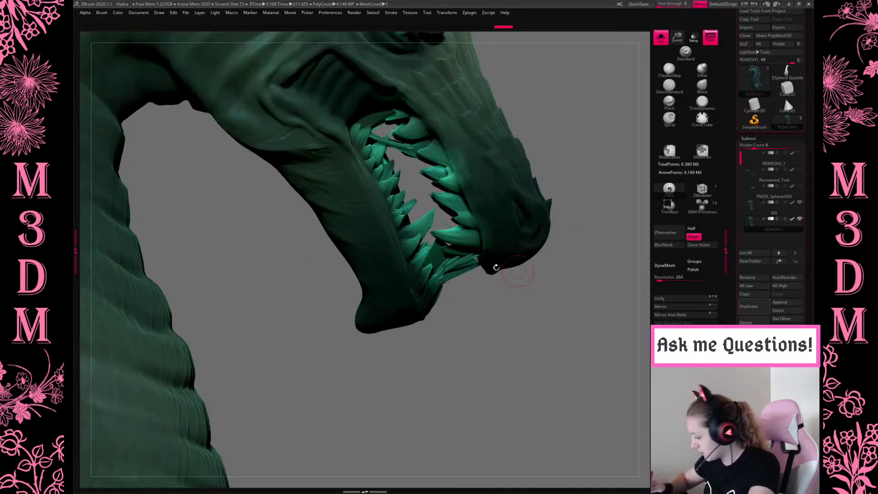
pyautogui.rightClick(536, 271)
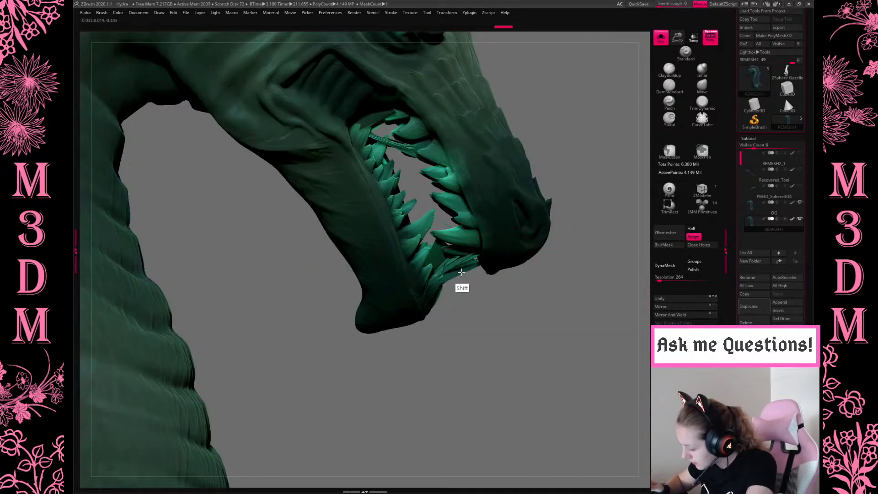
pyautogui.click(467, 265)
pyautogui.keyDown('shift'); pyautogui.moveTo(450, 265); pyautogui.dragTo(469, 261); pyautogui.keyUp('shift')
pyautogui.keyDown('shift'); pyautogui.moveTo(438, 219); pyautogui.dragTo(451, 213); pyautogui.keyUp('shift')
pyautogui.moveTo(401, 144)
pyautogui.keyDown('shift'); pyautogui.mouseDown()
pyautogui.moveTo(400, 157)
pyautogui.moveTo(373, 133)
pyautogui.moveTo(405, 153)
pyautogui.moveTo(372, 132)
pyautogui.moveTo(393, 128)
pyautogui.moveTo(406, 154)
pyautogui.moveTo(413, 149)
pyautogui.mouseUp(); pyautogui.keyUp('shift')
pyautogui.moveTo(449, 221)
pyautogui.keyDown('shift'); pyautogui.mouseDown()
pyautogui.moveTo(442, 218)
pyautogui.moveTo(448, 228)
pyautogui.mouseUp(); pyautogui.keyUp('shift')
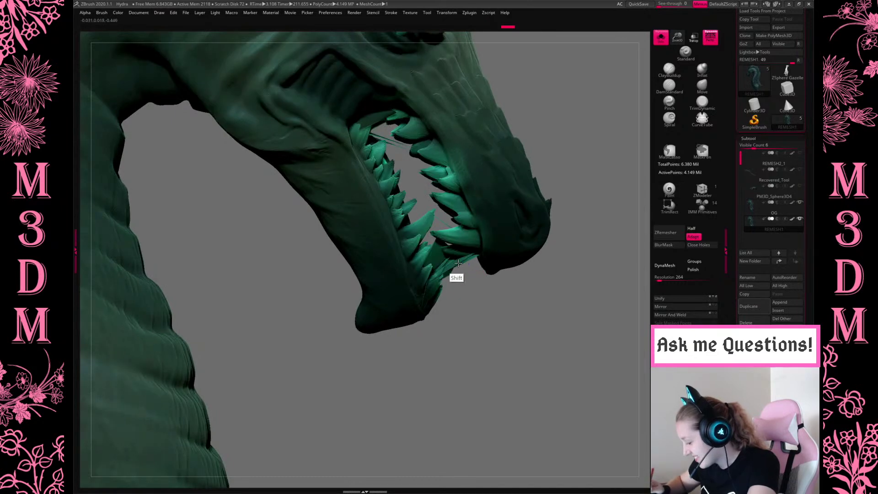
# Lower the duplicate to subdivision level 2 and smooth the stretched mesh bridging the upper and lower teeth on both sides.
pyautogui.click(749, 139)
pyautogui.click(754, 146)
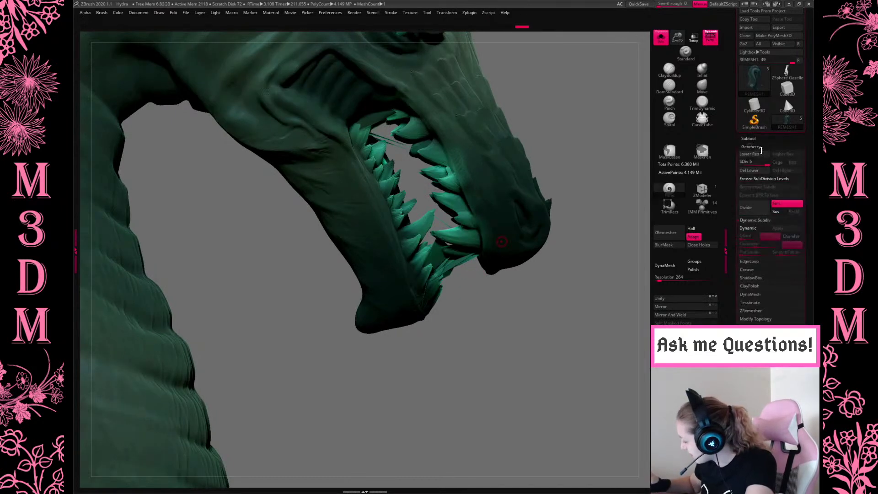
pyautogui.click(757, 156)
pyautogui.click(757, 156)
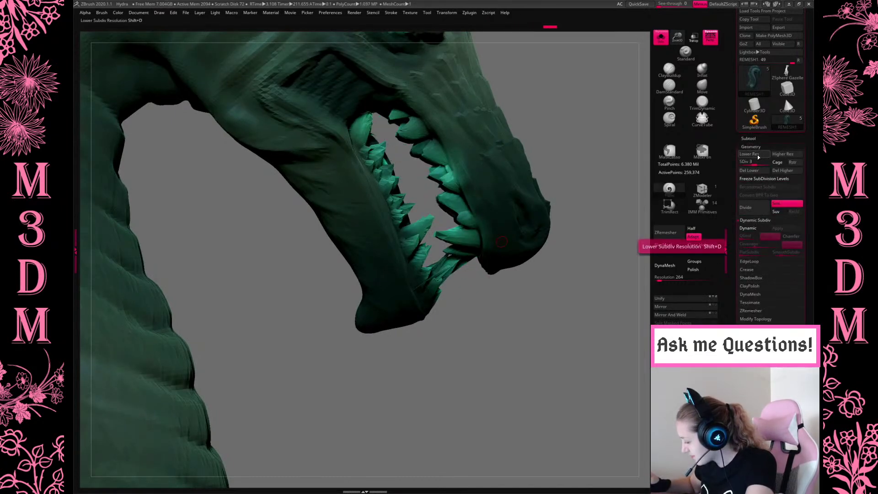
pyautogui.click(758, 154)
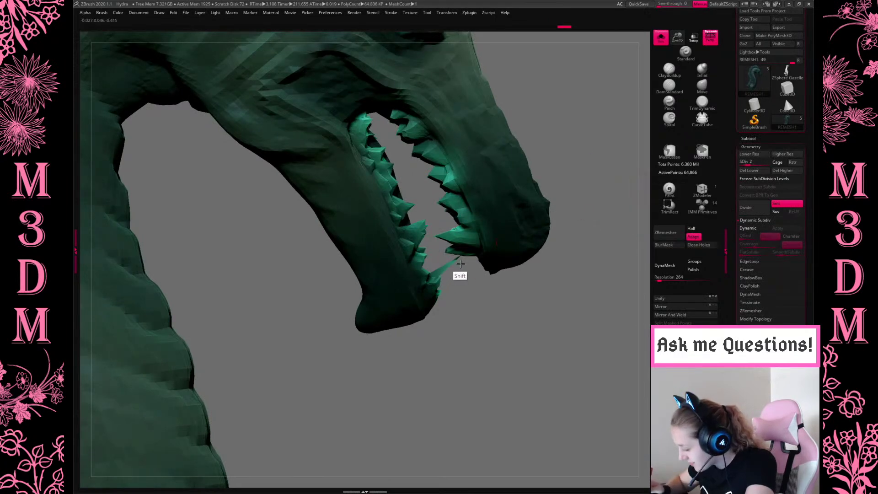
pyautogui.moveTo(477, 292); pyautogui.dragTo(460, 281)
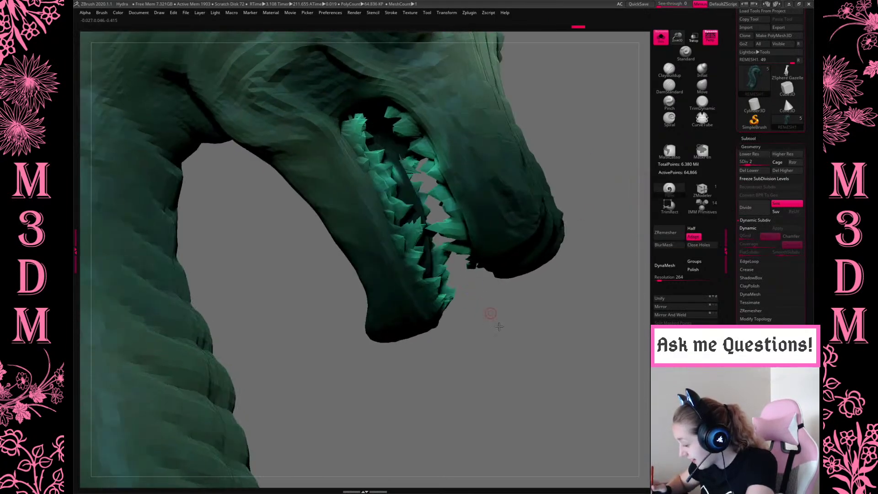
pyautogui.moveTo(497, 324); pyautogui.dragTo(462, 259)
pyautogui.moveTo(568, 153); pyautogui.dragTo(428, 170)
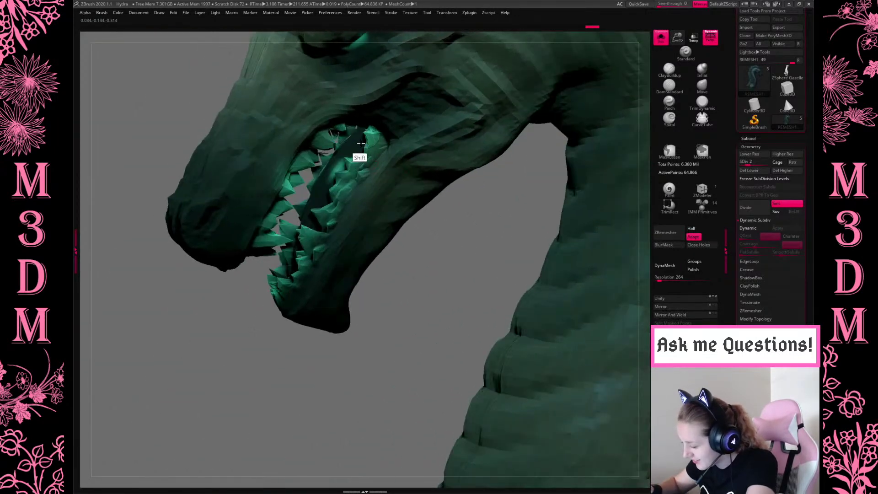
pyautogui.moveTo(446, 284); pyautogui.dragTo(526, 319)
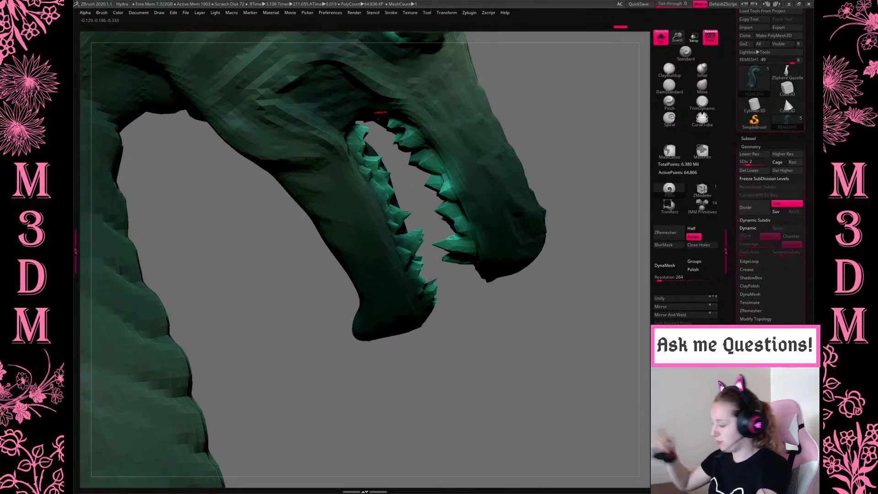
# Smooth the remaining strands between the front teeth at subdivision level 3 and raise the duplicate to level 4.
pyautogui.click(780, 156)
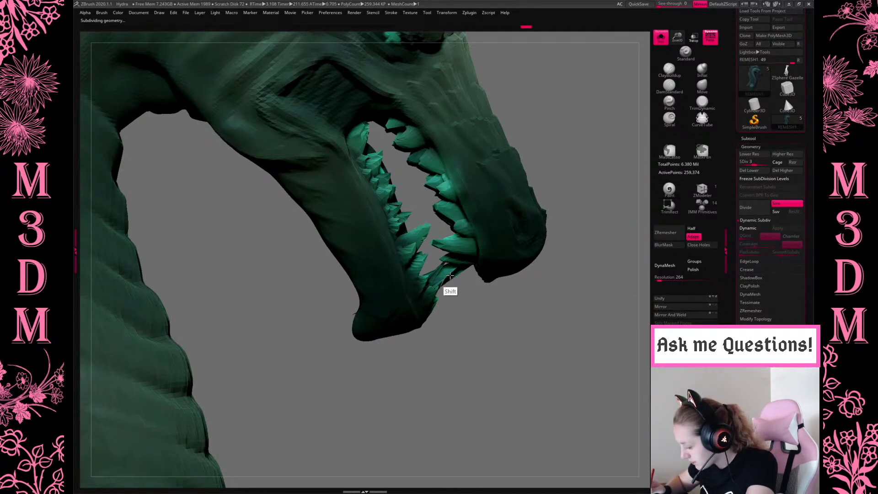
pyautogui.moveTo(478, 310)
pyautogui.mouseDown()
pyautogui.moveTo(492, 301)
pyautogui.moveTo(454, 287)
pyautogui.mouseUp()
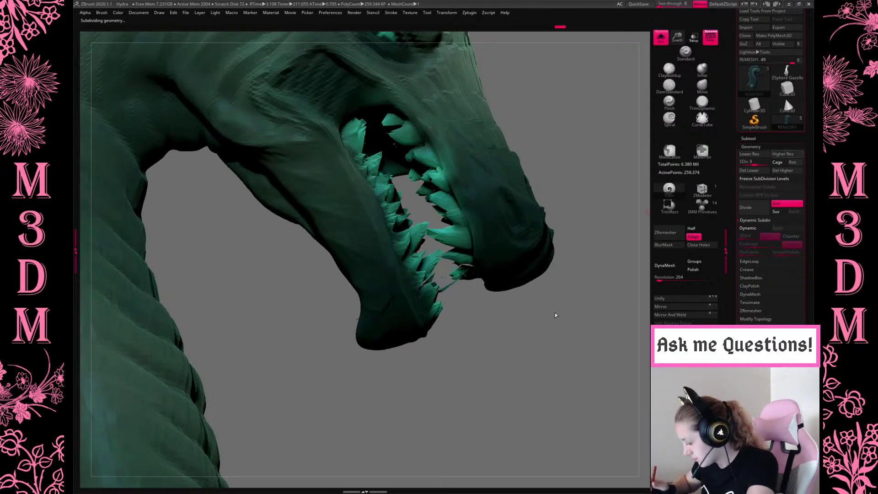
pyautogui.moveTo(564, 319)
pyautogui.mouseDown()
pyautogui.moveTo(575, 334)
pyautogui.moveTo(549, 359)
pyautogui.mouseUp()
pyautogui.keyDown('shift'); pyautogui.moveTo(389, 362); pyautogui.dragTo(451, 392); pyautogui.keyUp('shift')
pyautogui.keyDown('shift'); pyautogui.moveTo(390, 365); pyautogui.dragTo(377, 380); pyautogui.keyUp('shift')
# Turn off the duplicate's polypaint display and raise the mesh to subdivision level 5.
pyautogui.moveTo(758, 145); pyautogui.dragTo(759, 141)
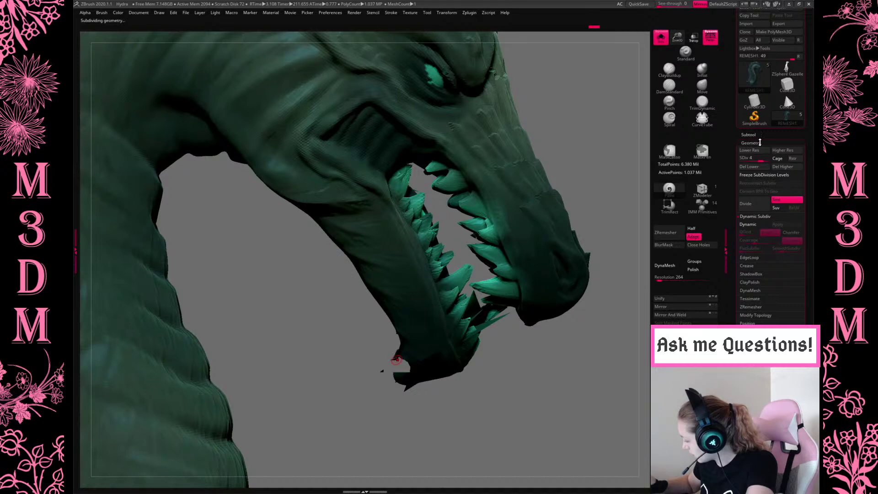
pyautogui.click(753, 136)
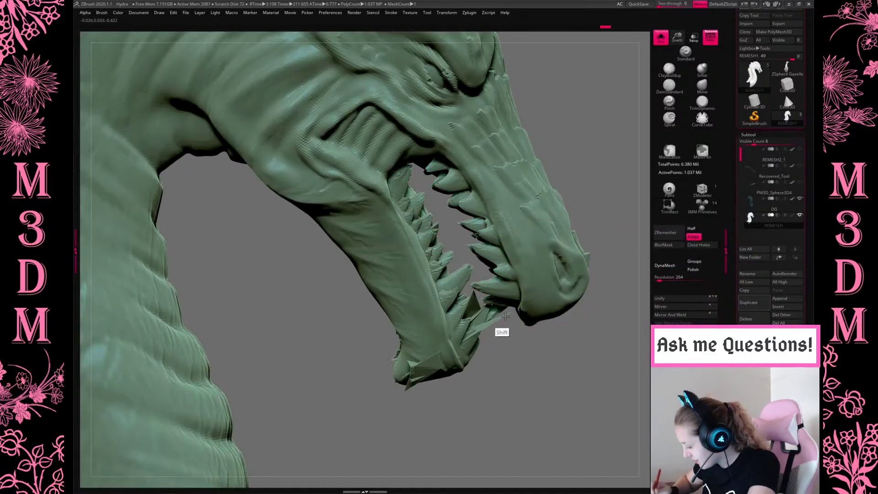
pyautogui.click(757, 135)
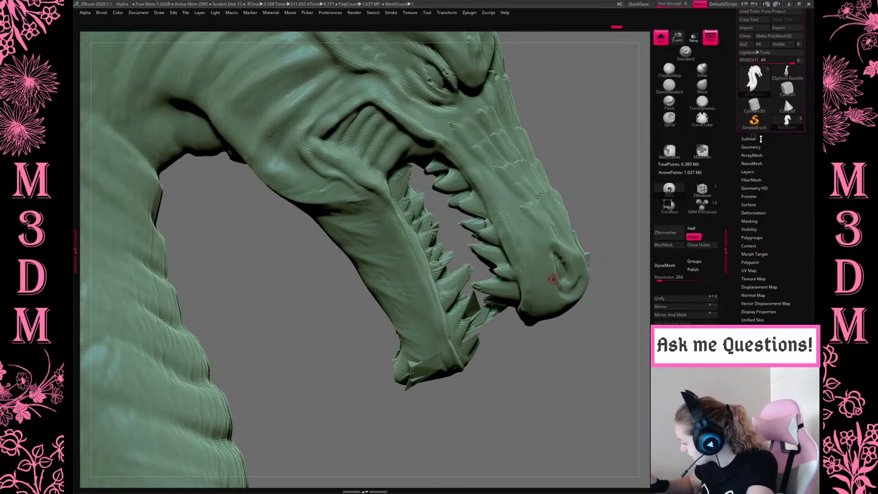
pyautogui.click(750, 147)
pyautogui.click(783, 154)
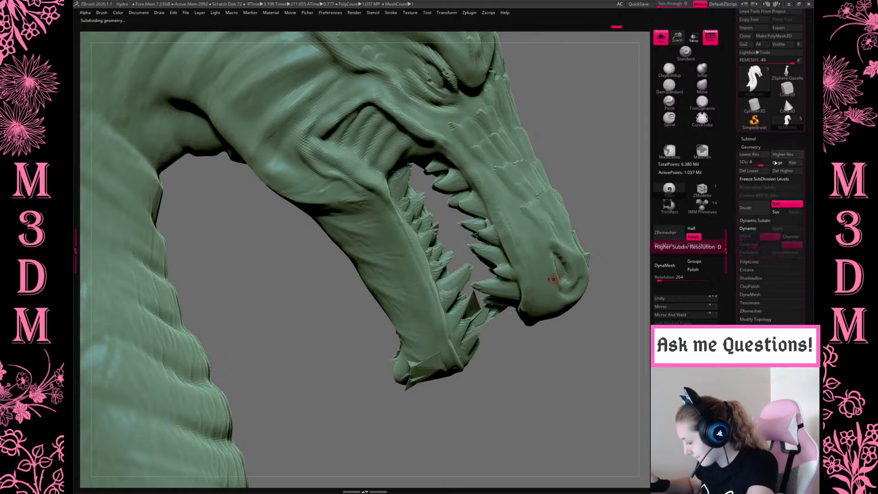
# Smooth the jagged spikes on the chin and the strands between the front teeth at subdivision level 5, adjusting the brush size.
pyautogui.press('space')
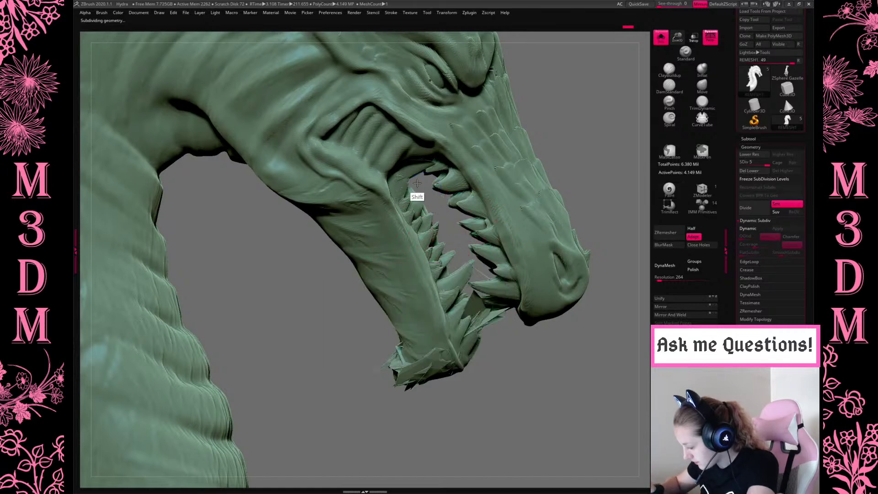
pyautogui.moveTo(486, 322)
pyautogui.keyDown('shift'); pyautogui.mouseDown()
pyautogui.moveTo(487, 312)
pyautogui.moveTo(502, 319)
pyautogui.moveTo(484, 319)
pyautogui.moveTo(482, 306)
pyautogui.moveTo(397, 378)
pyautogui.moveTo(389, 344)
pyautogui.moveTo(378, 371)
pyautogui.mouseUp(); pyautogui.keyUp('shift')
pyautogui.moveTo(464, 401)
pyautogui.mouseDown()
pyautogui.moveTo(439, 392)
pyautogui.moveTo(423, 367)
pyautogui.mouseUp()
pyautogui.moveTo(485, 373)
pyautogui.mouseDown()
pyautogui.moveTo(504, 398)
pyautogui.moveTo(512, 343)
pyautogui.moveTo(496, 312)
pyautogui.mouseUp()
pyautogui.moveTo(532, 379)
pyautogui.keyDown('shift'); pyautogui.mouseDown()
pyautogui.moveTo(510, 339)
pyautogui.moveTo(483, 317)
pyautogui.moveTo(502, 311)
pyautogui.mouseUp(); pyautogui.keyUp('shift')
pyautogui.rightClick(495, 314)
pyautogui.keyDown('shift'); pyautogui.moveTo(483, 275); pyautogui.dragTo(493, 278); pyautogui.keyUp('shift')
pyautogui.press('space')
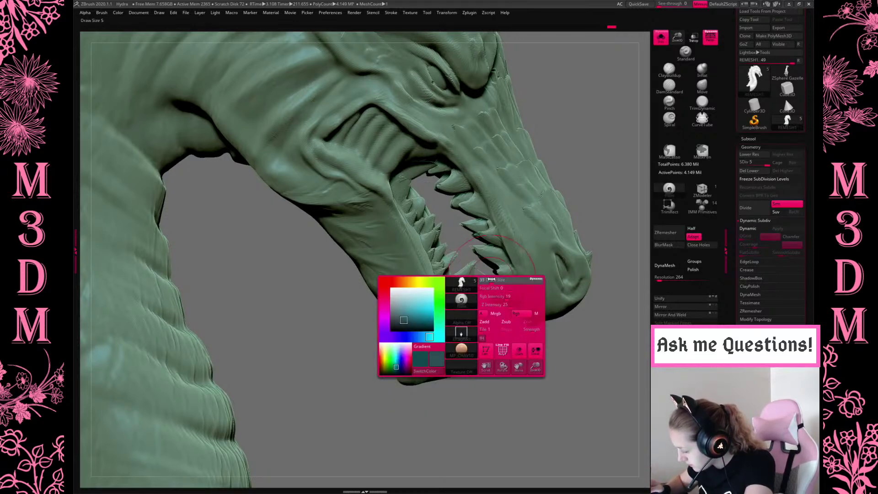
pyautogui.keyDown('shift'); pyautogui.moveTo(493, 280); pyautogui.dragTo(488, 277); pyautogui.keyUp('shift')
pyautogui.moveTo(482, 314)
pyautogui.keyDown('shift'); pyautogui.mouseDown()
pyautogui.moveTo(475, 366)
pyautogui.moveTo(452, 363)
pyautogui.mouseUp(); pyautogui.keyUp('shift')
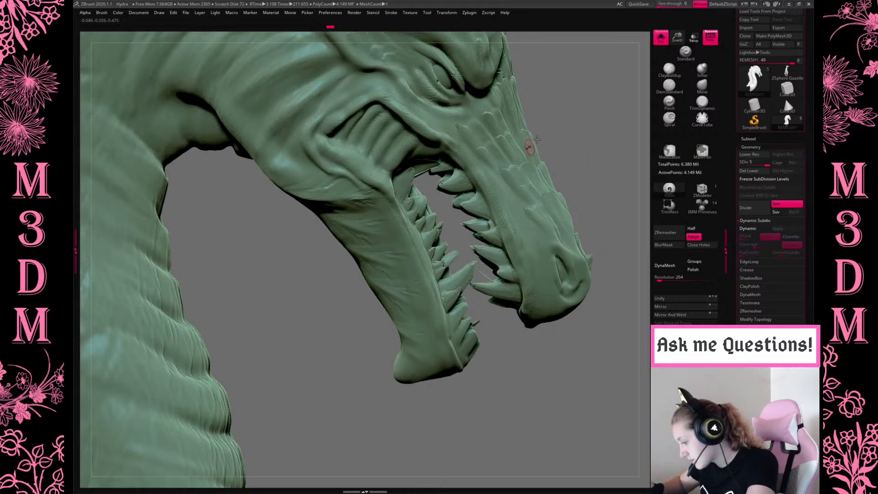
# Smooth the stretched mesh inside the mouth around the back teeth, adjusting the brush size.
pyautogui.moveTo(595, 123); pyautogui.dragTo(535, 139)
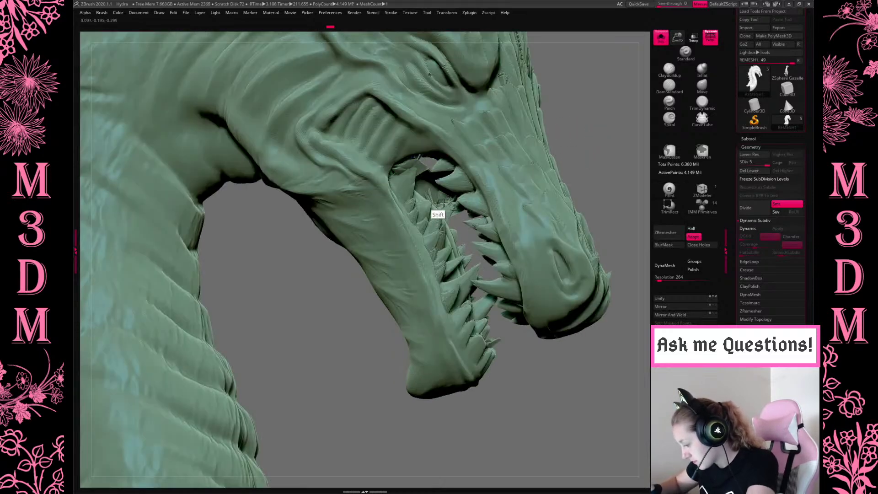
pyautogui.moveTo(434, 200)
pyautogui.keyDown('shift'); pyautogui.mouseDown()
pyautogui.moveTo(447, 203)
pyautogui.moveTo(440, 214)
pyautogui.mouseUp(); pyautogui.keyUp('shift')
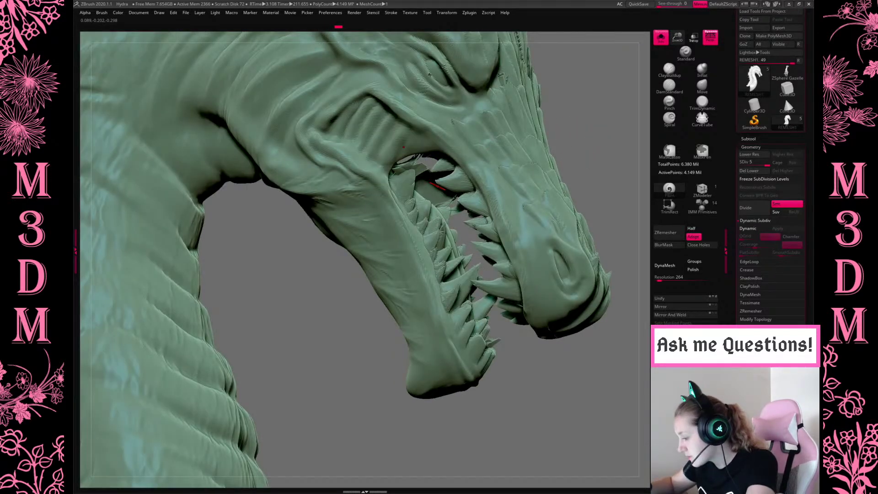
pyautogui.press('space')
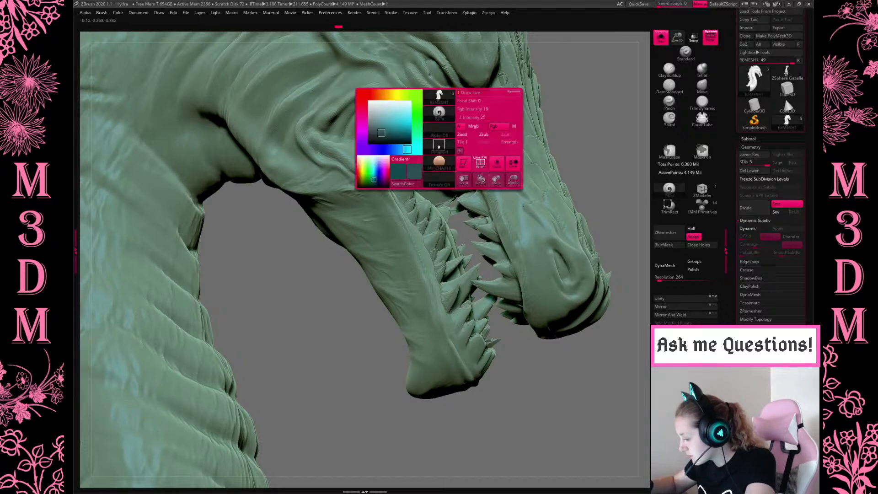
pyautogui.press('space')
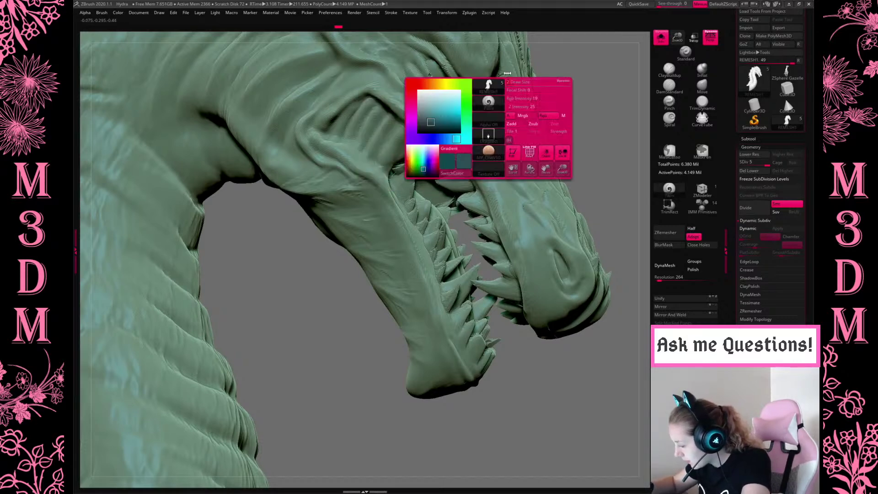
pyautogui.press('space')
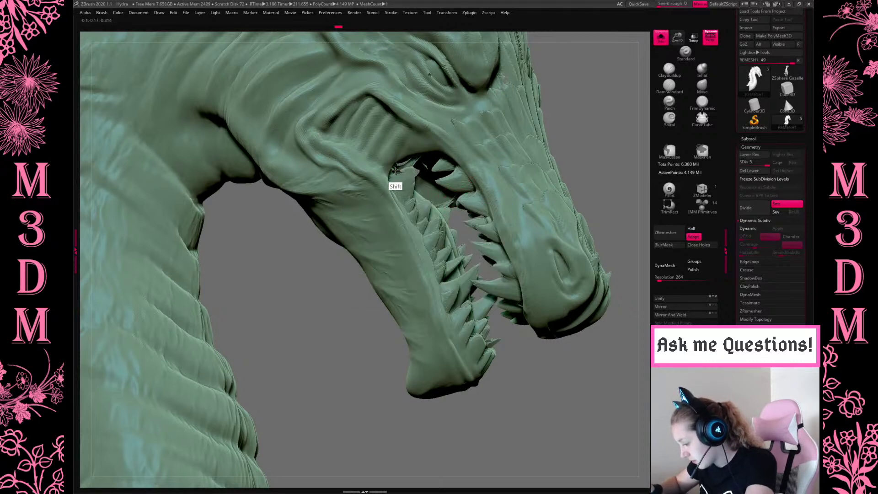
# Smooth the artifacts around the teeth on the opposite side of the jaws and check the mouth from the front.
pyautogui.moveTo(597, 180); pyautogui.dragTo(569, 359)
pyautogui.keyDown('shift'); pyautogui.moveTo(355, 310); pyautogui.dragTo(385, 320); pyautogui.keyUp('shift')
pyautogui.press('shift')
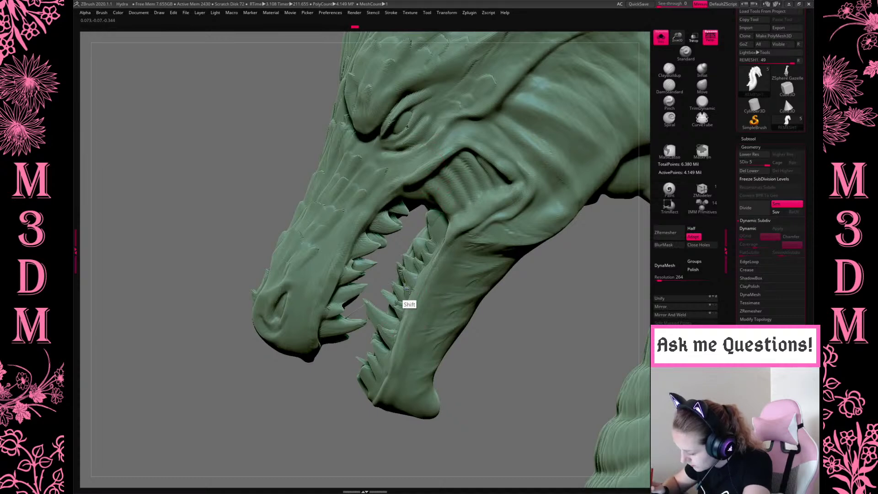
pyautogui.moveTo(523, 326); pyautogui.dragTo(471, 349)
pyautogui.keyDown('shift'); pyautogui.moveTo(367, 310); pyautogui.dragTo(365, 315); pyautogui.keyUp('shift')
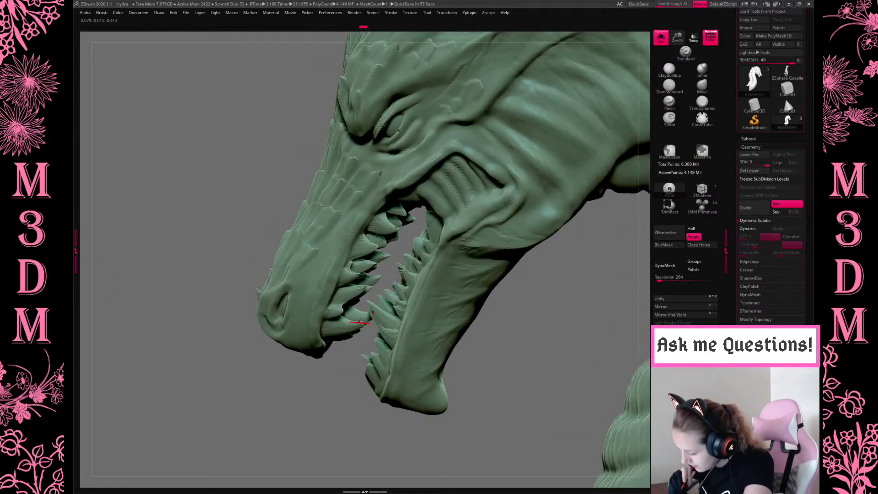
pyautogui.moveTo(562, 344); pyautogui.dragTo(543, 334)
pyautogui.keyDown('shift'); pyautogui.moveTo(311, 372); pyautogui.dragTo(307, 376); pyautogui.keyUp('shift')
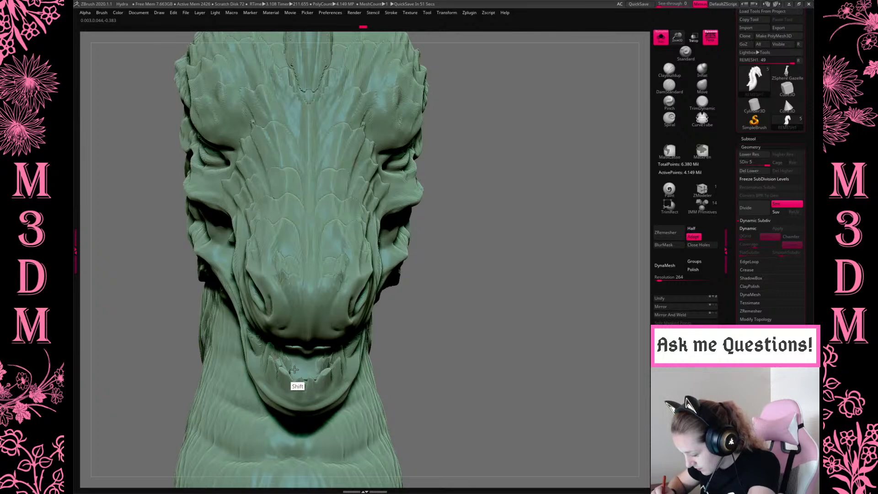
pyautogui.moveTo(517, 337); pyautogui.dragTo(522, 388)
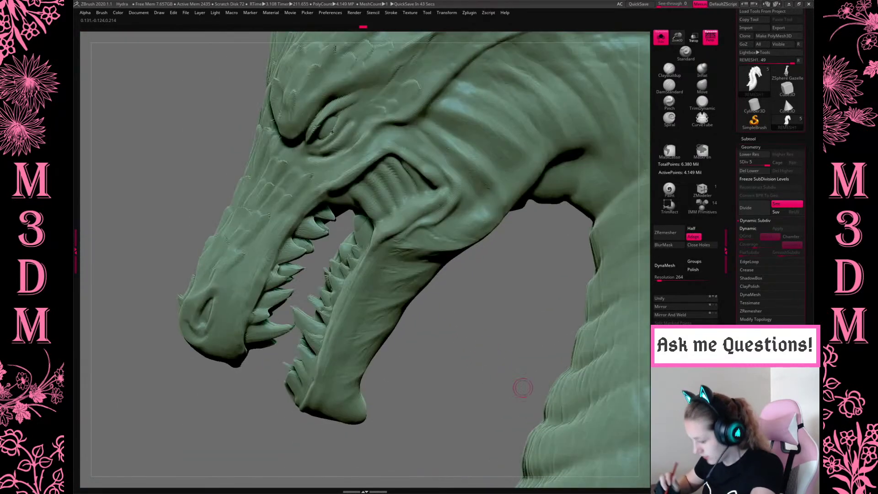
# Inspect the whole head and neck from both sides and smooth rough spots along the back fin's spines.
pyautogui.press('f')
pyautogui.moveTo(594, 286); pyautogui.dragTo(551, 314)
pyautogui.moveTo(598, 345); pyautogui.dragTo(560, 341)
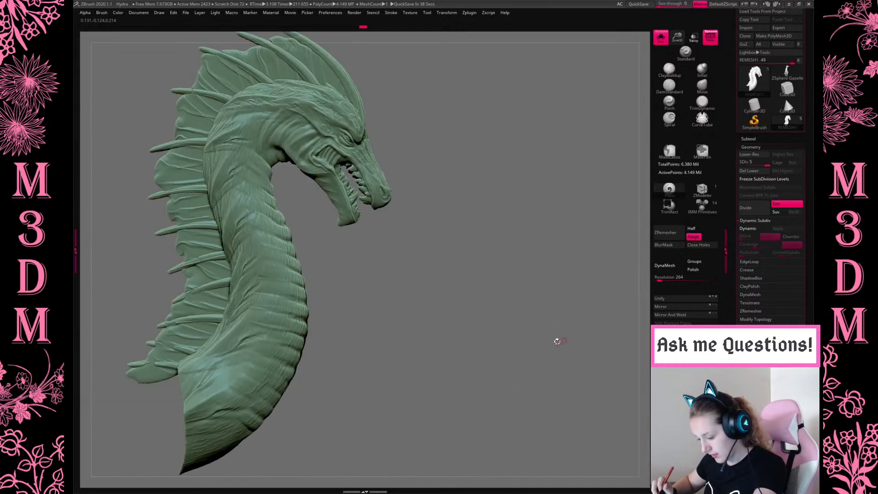
pyautogui.moveTo(505, 347); pyautogui.dragTo(594, 284)
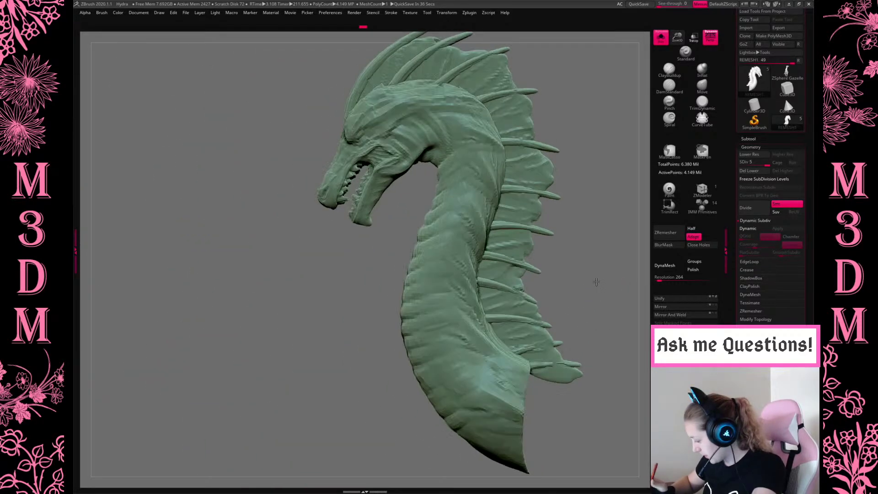
pyautogui.press('f')
pyautogui.keyDown('alt'); pyautogui.moveTo(559, 228); pyautogui.dragTo(526, 271); pyautogui.keyUp('alt')
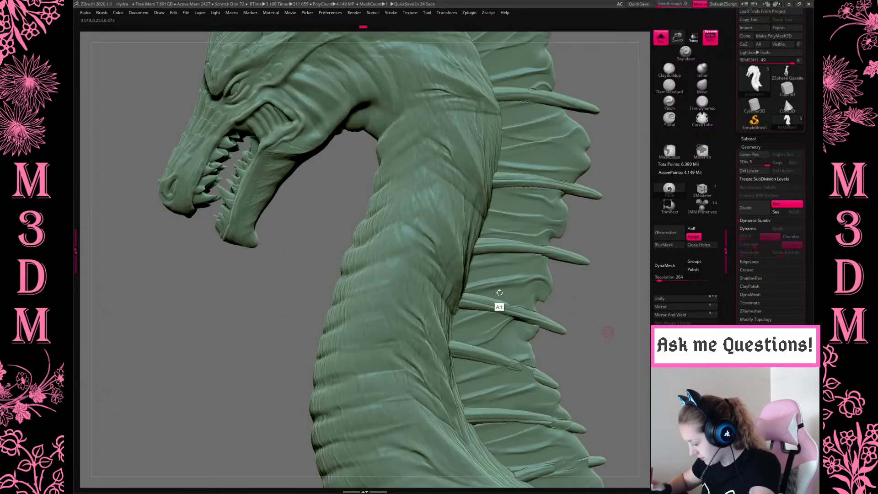
pyautogui.keyDown('alt'); pyautogui.moveTo(600, 338); pyautogui.dragTo(528, 338); pyautogui.keyUp('alt')
pyautogui.moveTo(448, 346)
pyautogui.keyDown('shift'); pyautogui.mouseDown()
pyautogui.moveTo(420, 338)
pyautogui.moveTo(457, 335)
pyautogui.mouseUp(); pyautogui.keyUp('shift')
pyautogui.keyDown('shift'); pyautogui.moveTo(457, 398); pyautogui.dragTo(463, 403); pyautogui.keyUp('shift')
pyautogui.keyDown('shift'); pyautogui.click(523, 306); pyautogui.keyUp('shift')
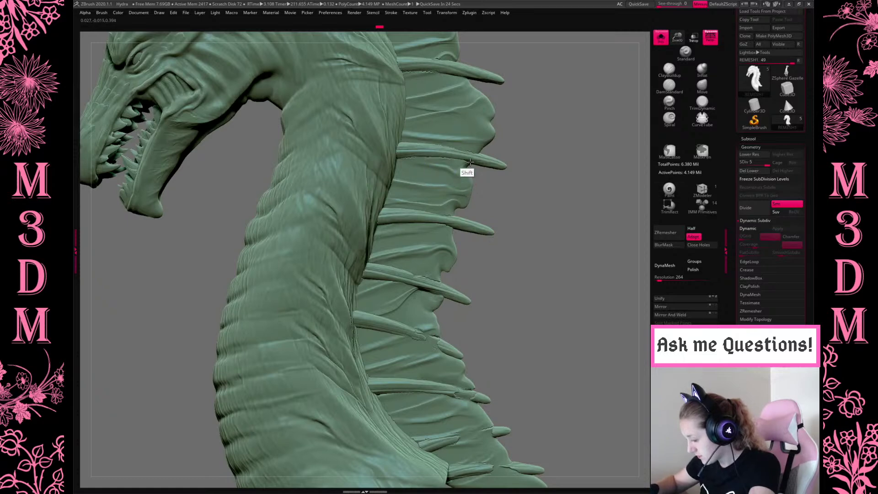
pyautogui.keyDown('shift'); pyautogui.moveTo(444, 94); pyautogui.dragTo(407, 72); pyautogui.keyUp('shift')
pyautogui.keyDown('alt'); pyautogui.moveTo(548, 97); pyautogui.dragTo(526, 200); pyautogui.keyUp('alt')
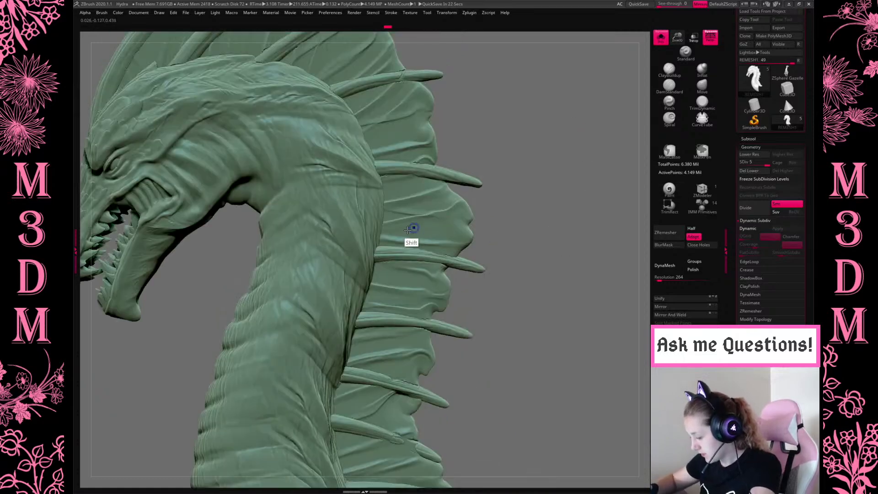
pyautogui.press('space')
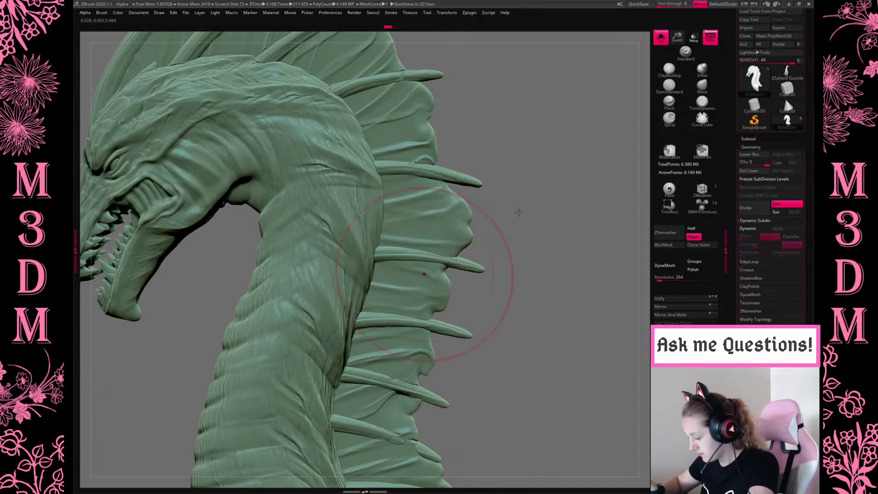
pyautogui.keyDown('ctrl'); pyautogui.moveTo(513, 212); pyautogui.dragTo(517, 233); pyautogui.keyUp('ctrl')
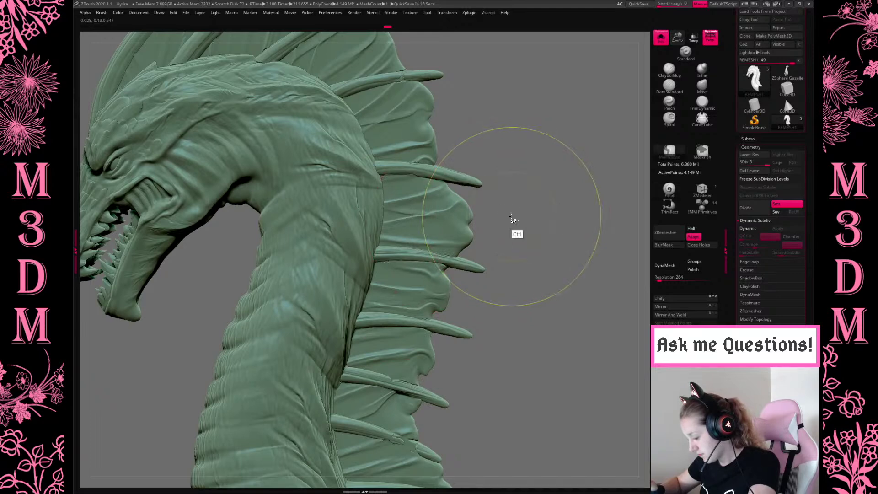
pyautogui.press('space')
pyautogui.moveTo(494, 194)
pyautogui.mouseDown()
pyautogui.moveTo(480, 193)
pyautogui.moveTo(525, 217)
pyautogui.mouseUp()
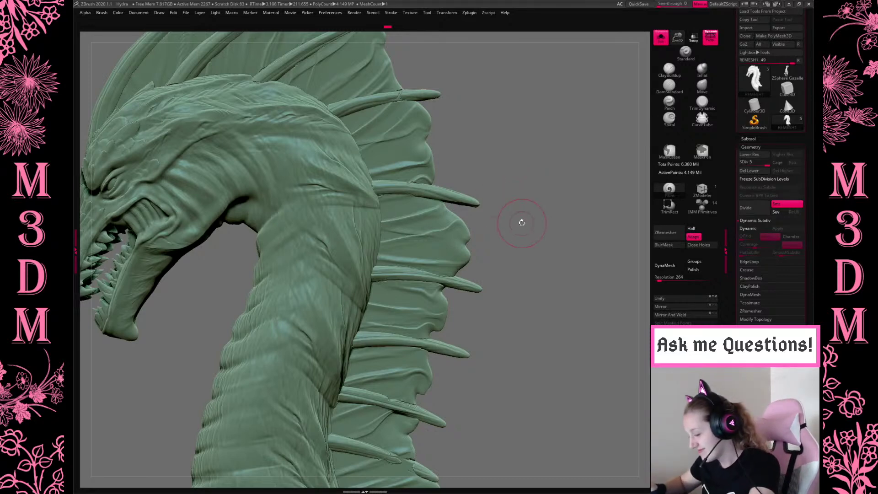
pyautogui.press('f')
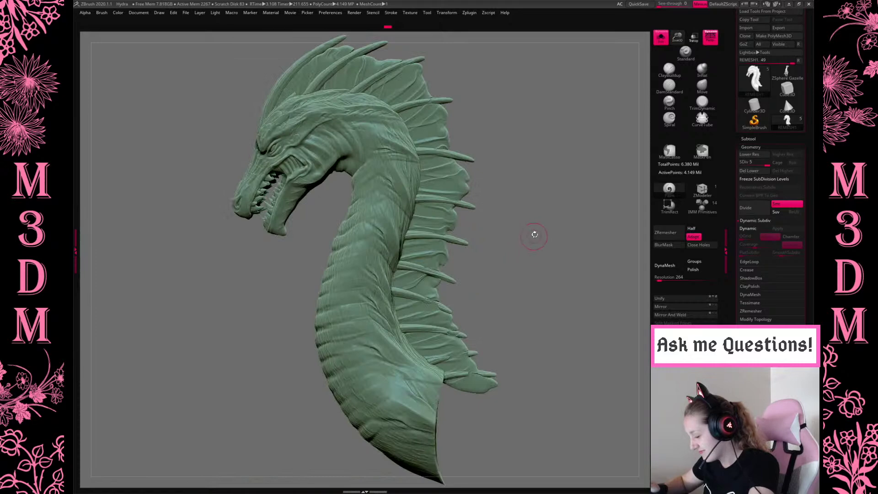
pyautogui.moveTo(551, 265); pyautogui.dragTo(570, 268)
pyautogui.press('space')
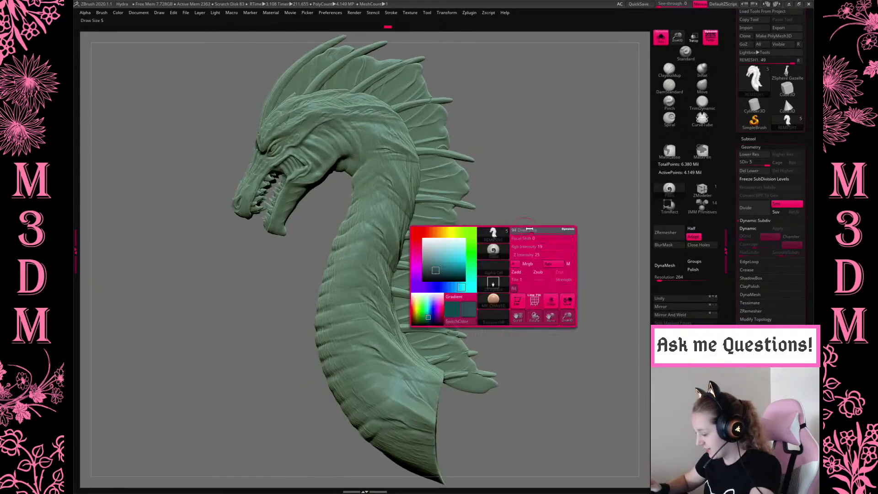
# Lower the cleaned duplicate to subdivision level 1.
pyautogui.click(759, 154)
pyautogui.click(760, 154)
pyautogui.click(759, 155)
pyautogui.click(759, 154)
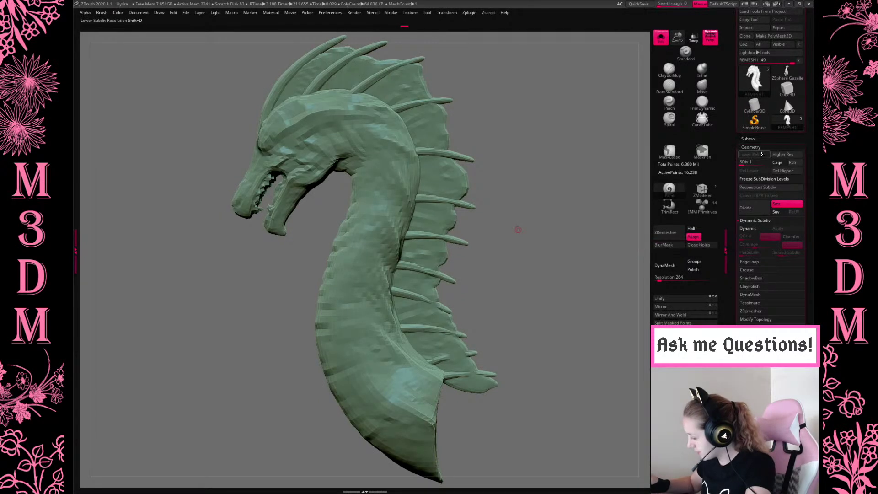
# Save the project over the existing Hydra project file.
pyautogui.moveTo(528, 305); pyautogui.dragTo(554, 341)
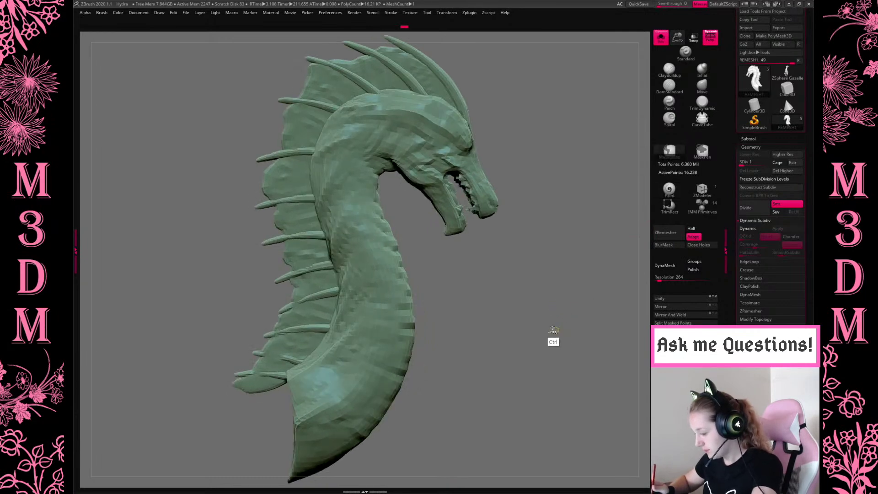
pyautogui.hotkey('ctrl', 's')
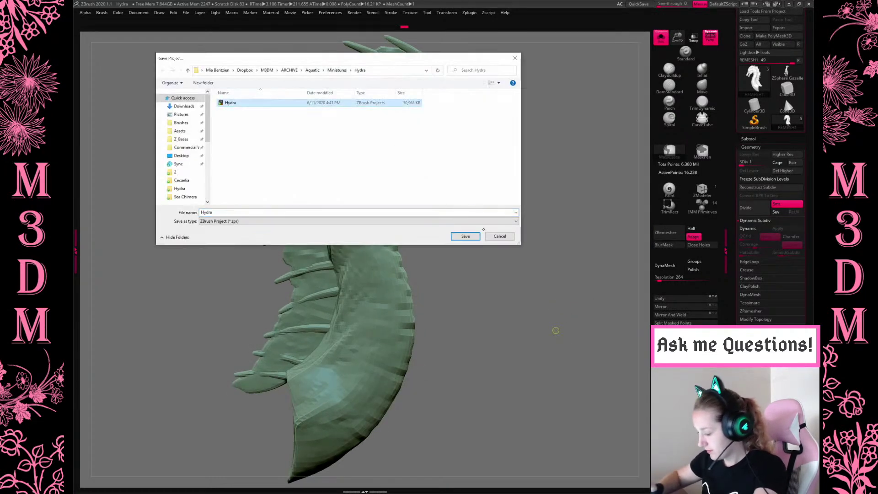
pyautogui.click(471, 236)
pyautogui.click(463, 245)
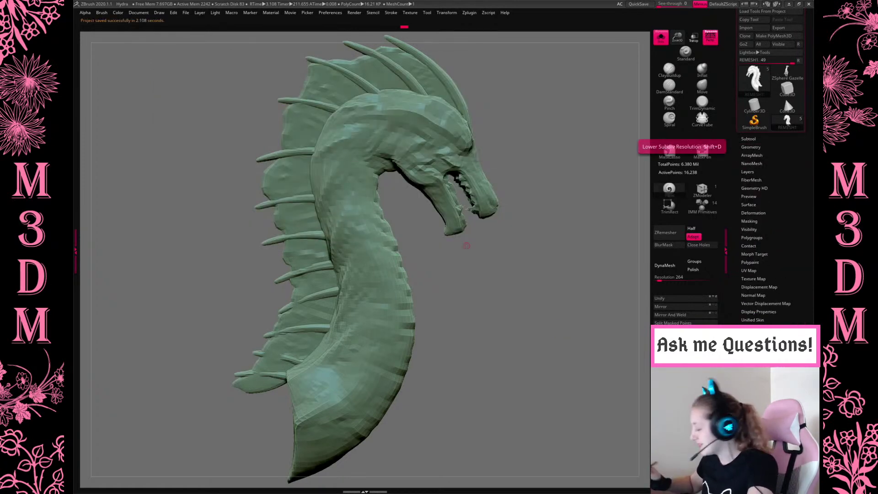
# Turn off Solo mode and make the hydra's body, Recovered_Tool and REMESH2_1 subtools visible around the neck.
pyautogui.click(748, 138)
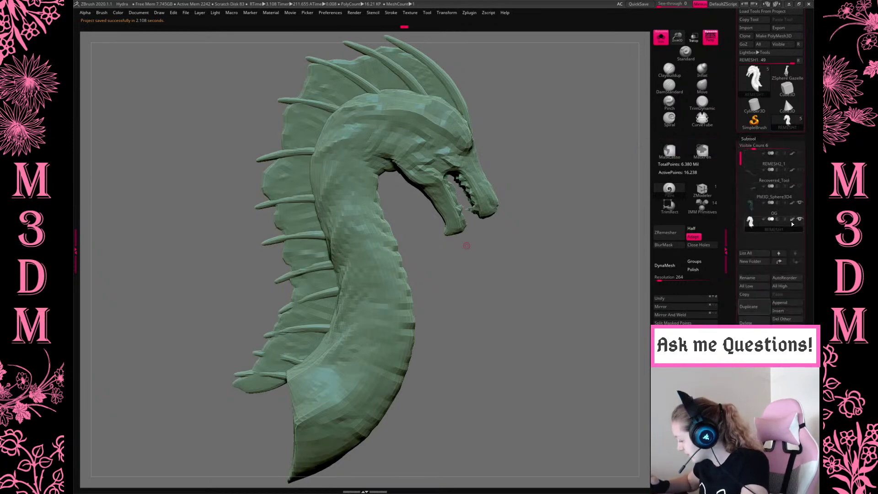
pyautogui.keyDown('shift'); pyautogui.moveTo(557, 365); pyautogui.dragTo(596, 381); pyautogui.keyUp('shift')
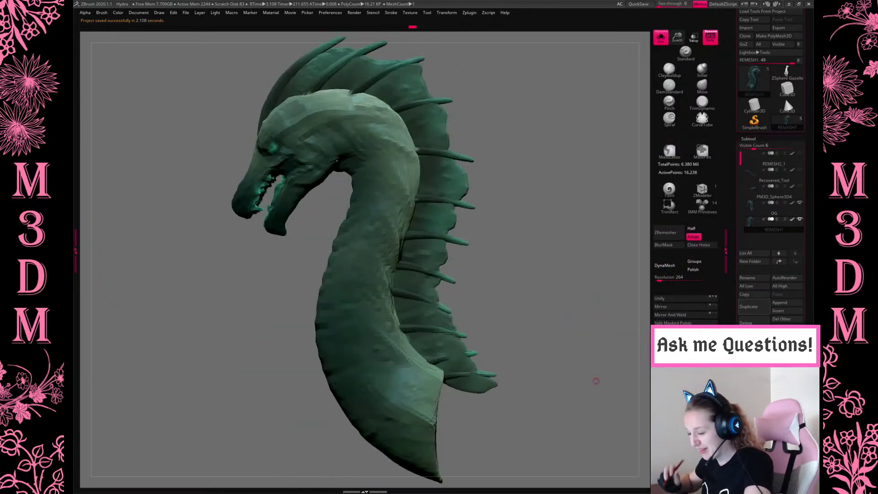
pyautogui.click(660, 40)
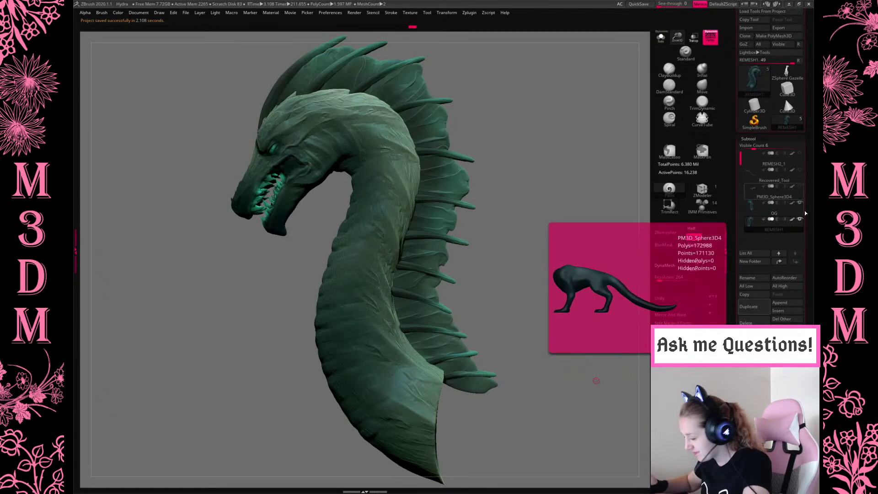
pyautogui.click(800, 186)
pyautogui.click(800, 170)
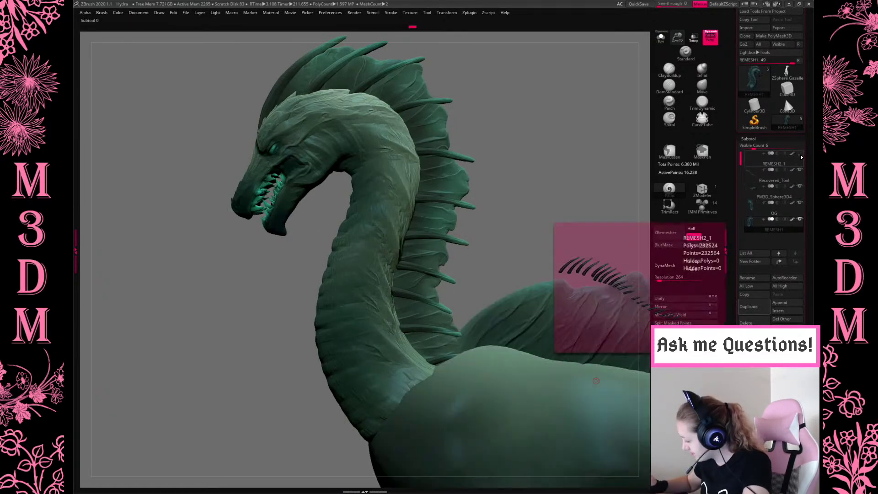
pyautogui.click(800, 154)
# Isolate the cleaned head-and-neck duplicate REMESH1 and raise it to subdivision level 5.
pyautogui.click(661, 38)
pyautogui.click(754, 206)
pyautogui.click(757, 227)
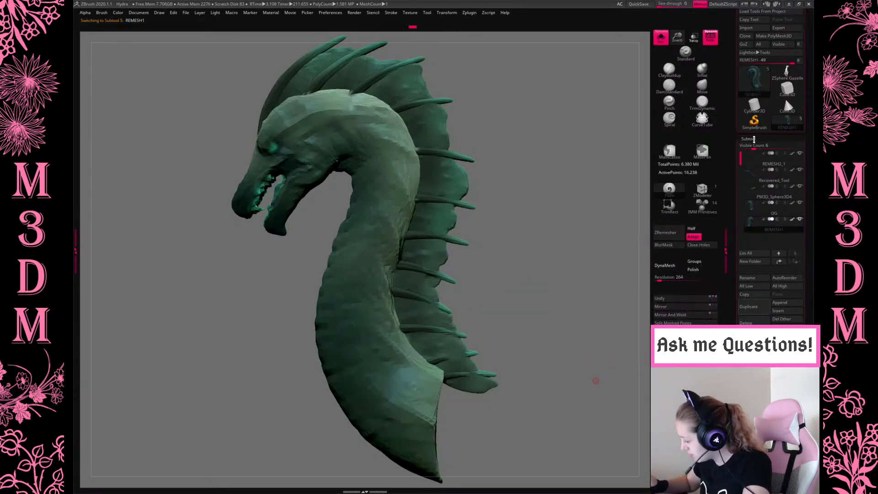
pyautogui.click(748, 138)
pyautogui.click(782, 153)
pyautogui.click(785, 155)
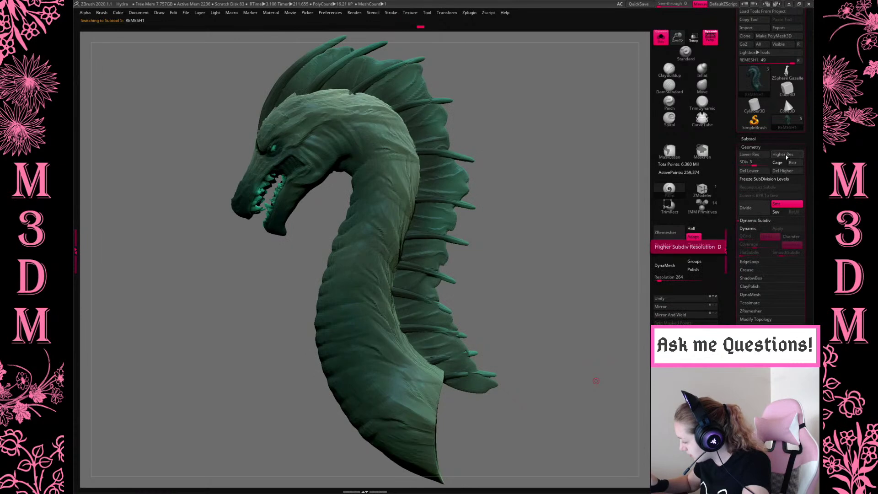
pyautogui.click(786, 154)
pyautogui.click(787, 155)
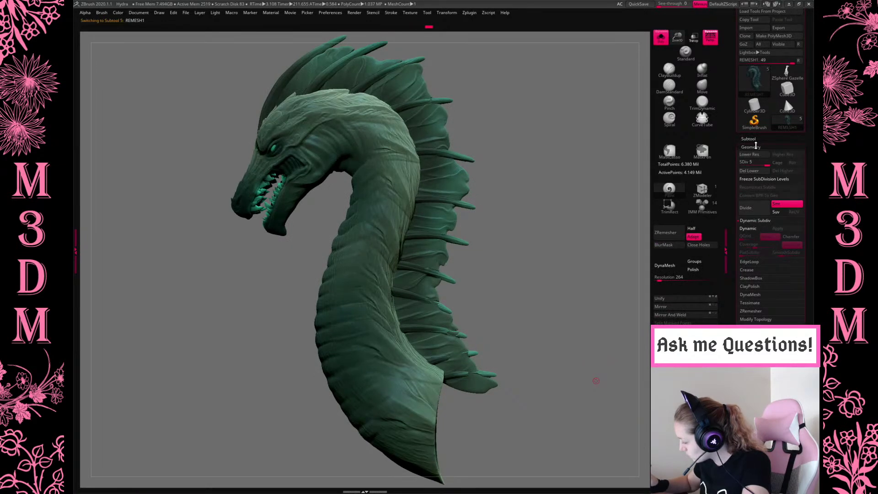
# Compare the cleaned duplicate with the OG subtool by switching between the two.
pyautogui.click(750, 139)
pyautogui.click(757, 210)
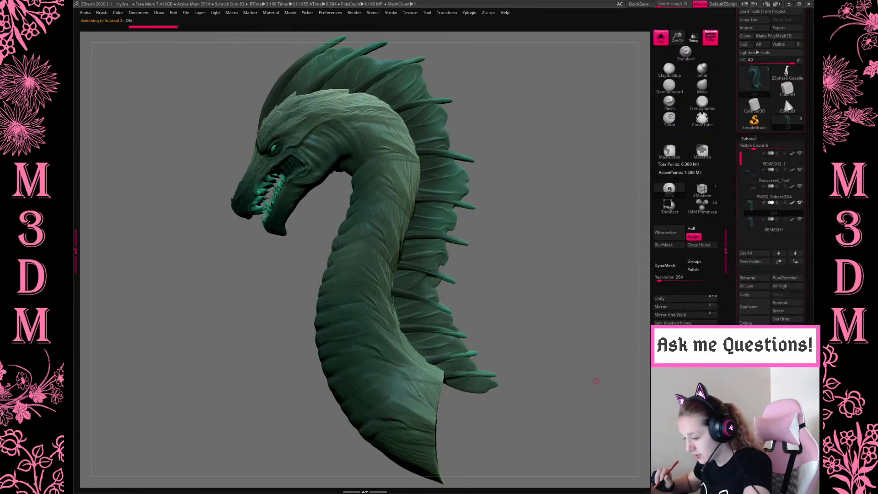
pyautogui.click(753, 228)
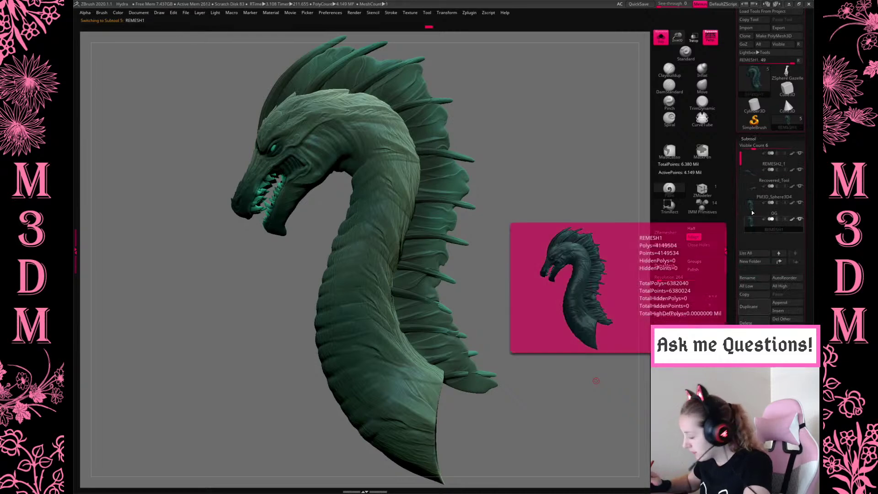
pyautogui.click(752, 212)
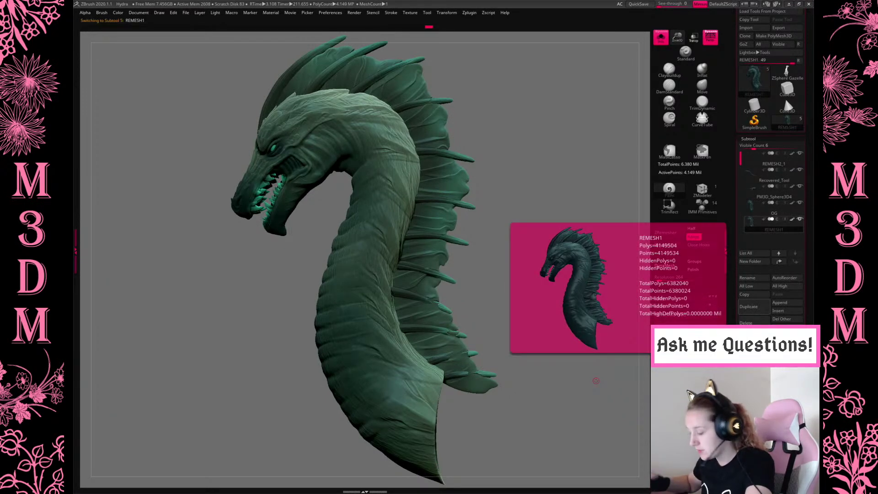
pyautogui.click(752, 216)
pyautogui.click(753, 217)
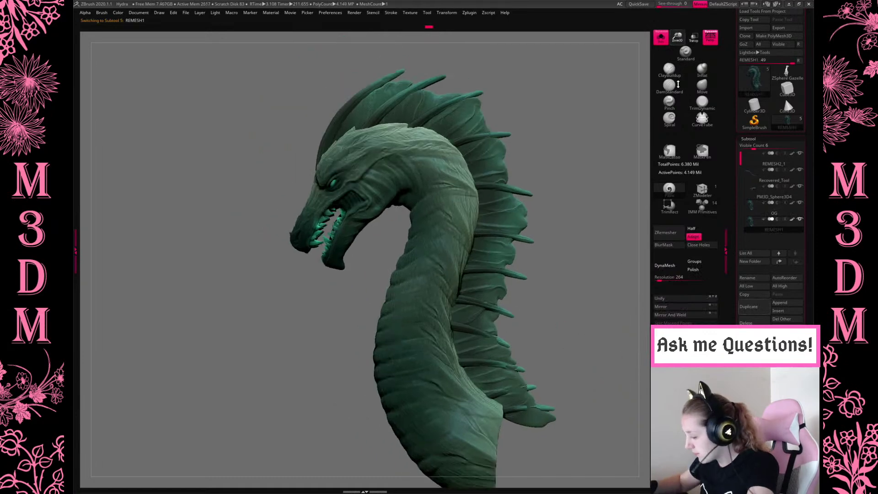
# Mask the duplicate's head and neck, leaving only the teeth unmasked, and turn off Solo mode to show the other subtools.
pyautogui.keyDown('alt'); pyautogui.moveTo(575, 96); pyautogui.dragTo(575, 196); pyautogui.keyUp('alt')
pyautogui.keyDown('alt'); pyautogui.moveTo(275, 250); pyautogui.dragTo(425, 354); pyautogui.keyUp('alt')
pyautogui.press('space')
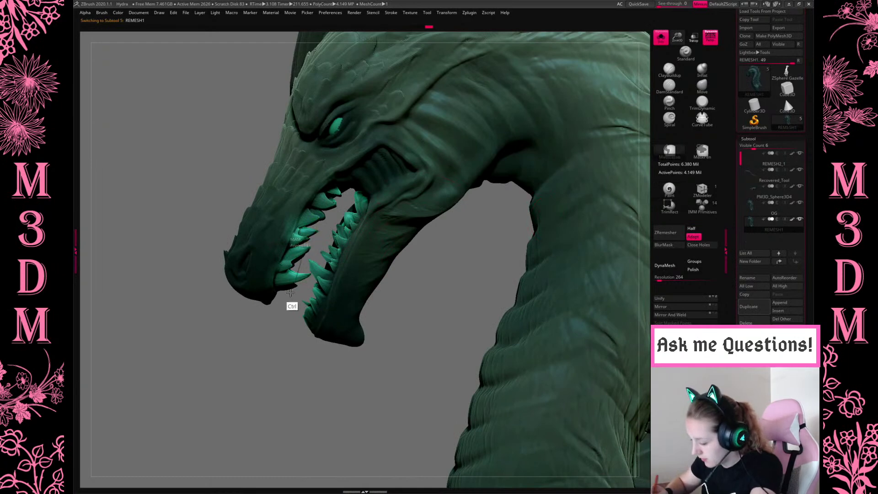
pyautogui.moveTo(351, 395)
pyautogui.keyDown('ctrl'); pyautogui.mouseDown()
pyautogui.moveTo(275, 314)
pyautogui.moveTo(298, 230)
pyautogui.moveTo(360, 202)
pyautogui.moveTo(297, 389)
pyautogui.mouseUp(); pyautogui.keyUp('ctrl')
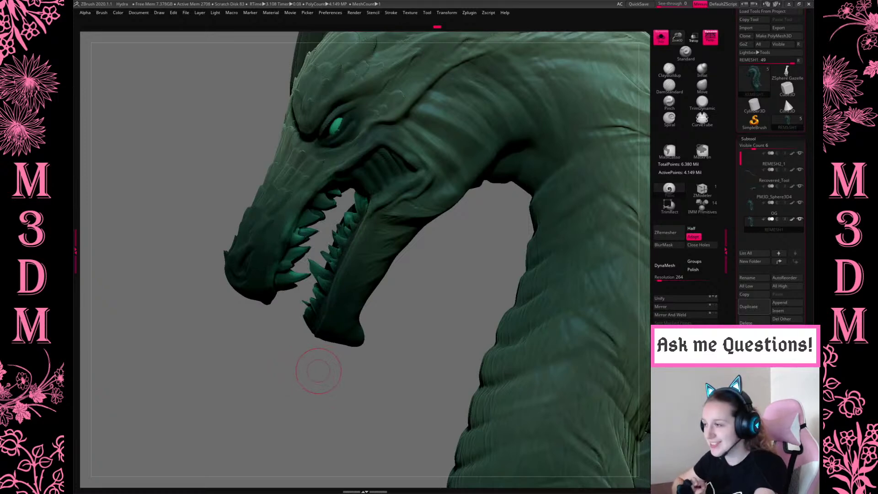
pyautogui.keyDown('ctrl'); pyautogui.click(371, 403); pyautogui.keyUp('ctrl')
pyautogui.press('space')
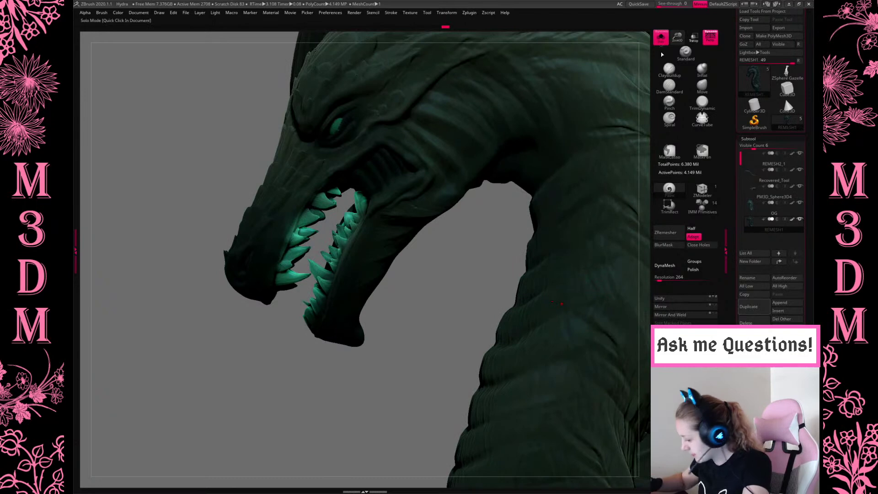
pyautogui.click(661, 37)
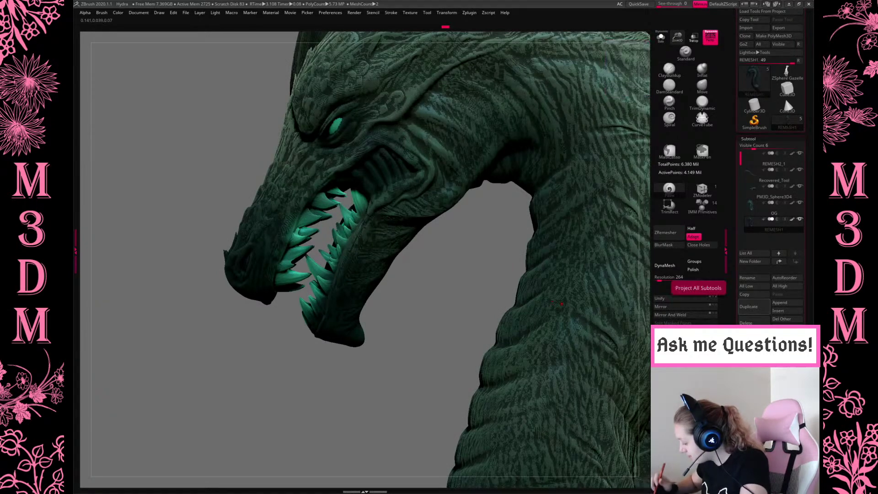
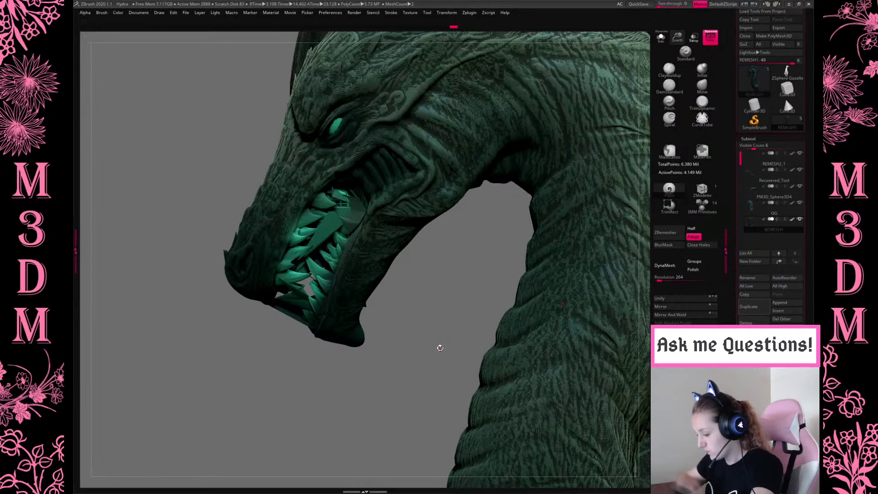
# Isolate the head-and-neck duplicate REMESH1, undo the projection on its teeth and clear the mask.
pyautogui.click(661, 37)
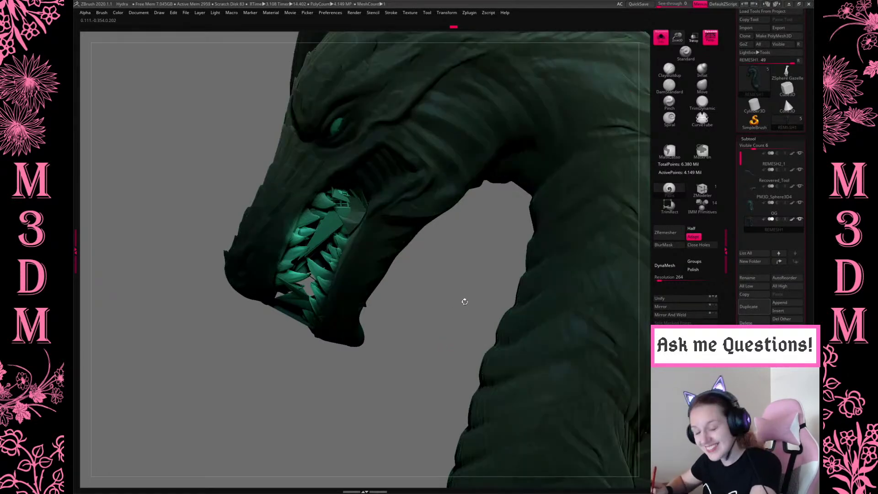
pyautogui.hotkey('ctrl', 'z')
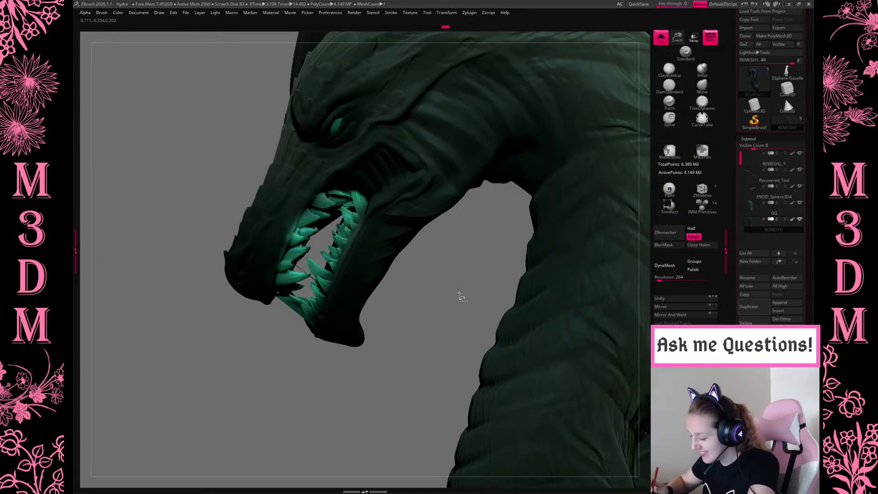
pyautogui.hotkey('ctrl', 'shift', 'z')
pyautogui.hotkey('ctrl', 'z')
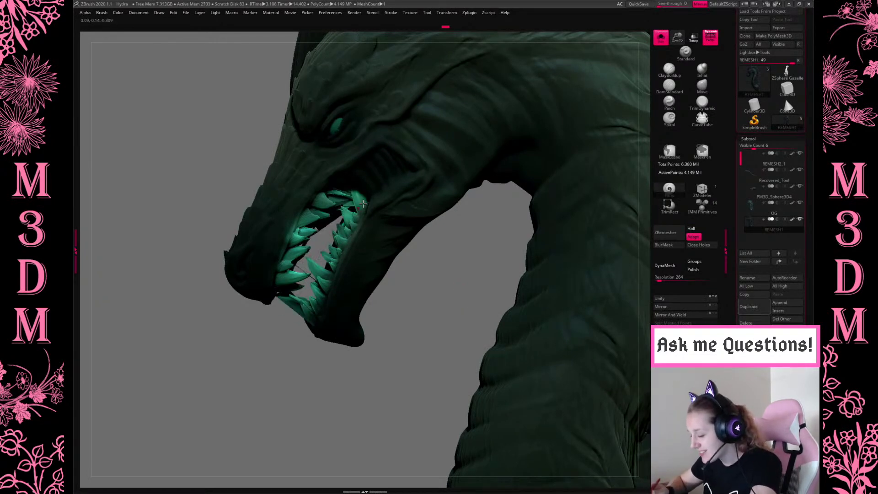
pyautogui.hotkey('ctrl', 'z')
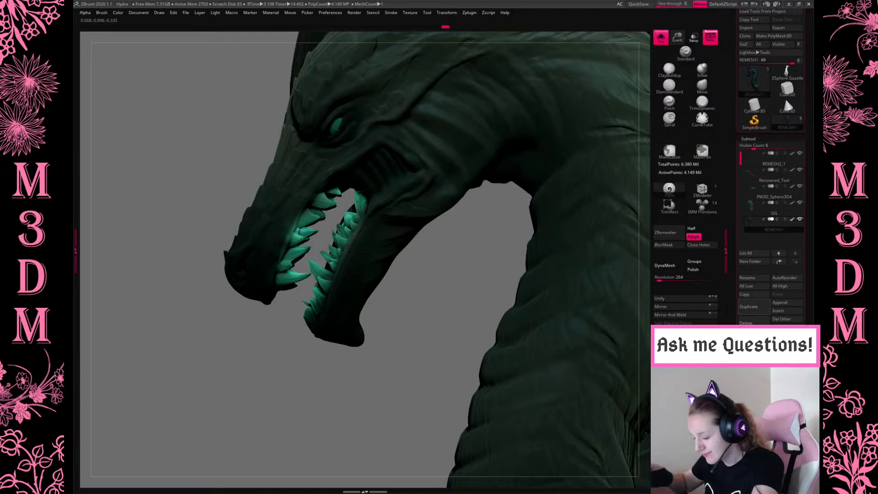
pyautogui.hotkey('ctrl', 'z')
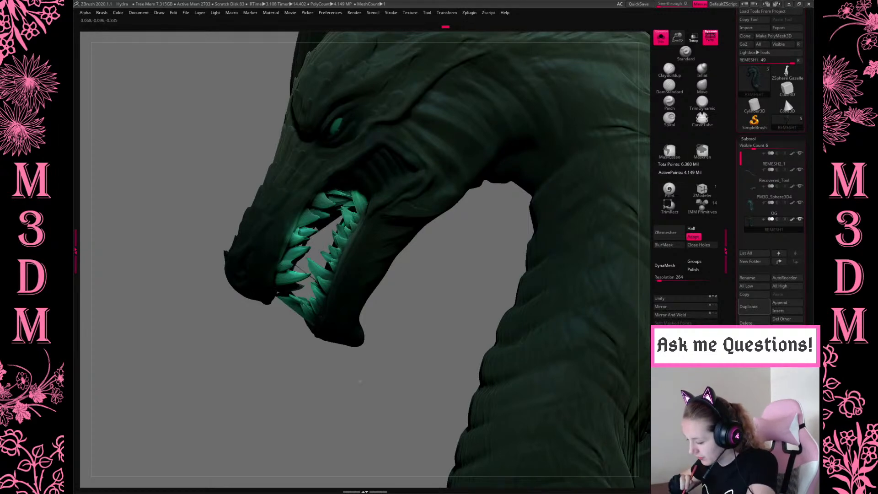
pyautogui.hotkey('ctrl', 'shift', 'z')
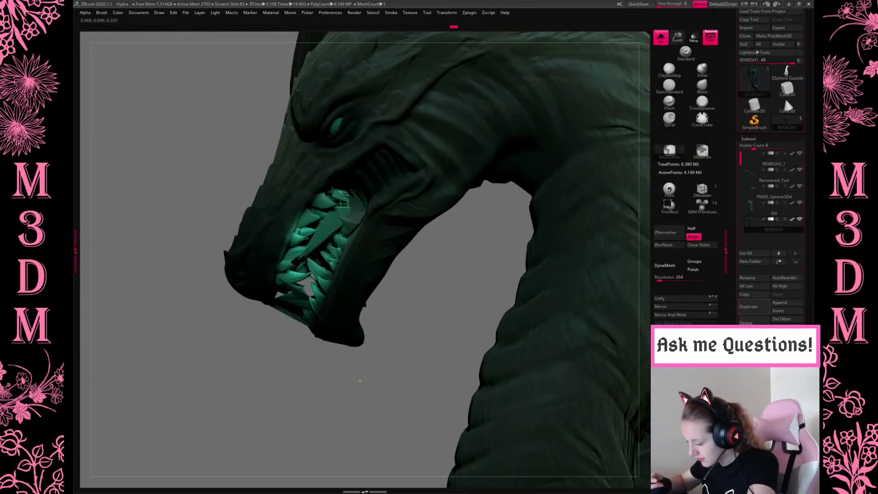
pyautogui.hotkey('ctrl', 'z')
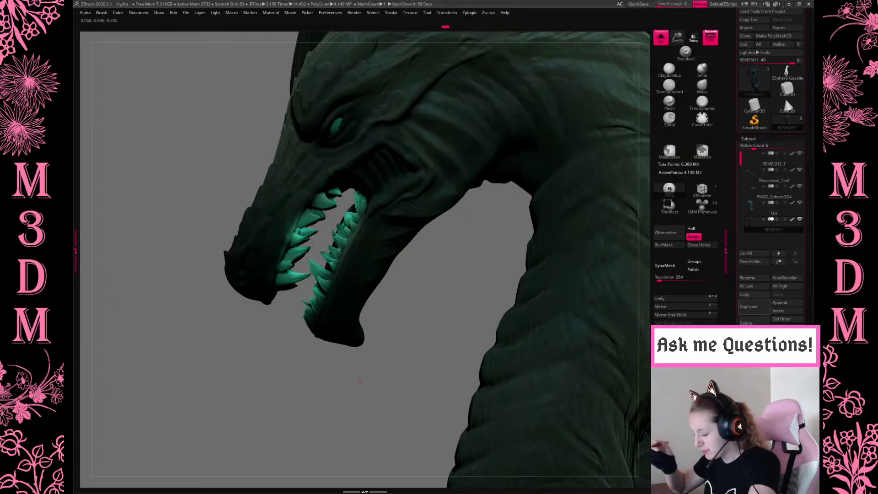
pyautogui.moveTo(415, 273)
pyautogui.keyDown('ctrl'); pyautogui.mouseDown()
pyautogui.moveTo(428, 330)
pyautogui.moveTo(417, 313)
pyautogui.moveTo(443, 267)
pyautogui.mouseUp(); pyautogui.keyUp('ctrl')
pyautogui.press('space')
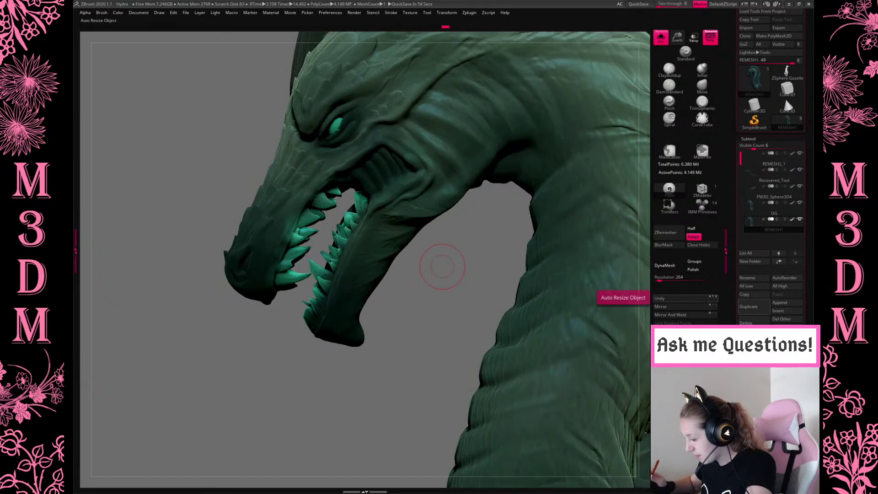
# Pull the duplicate's upper side teeth outward with the Move brush to lengthen them.
pyautogui.moveTo(754, 212)
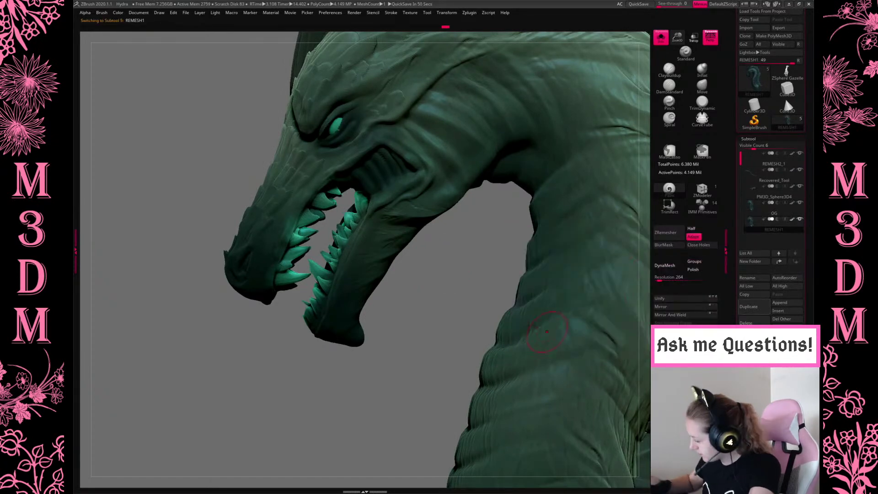
pyautogui.click(707, 83)
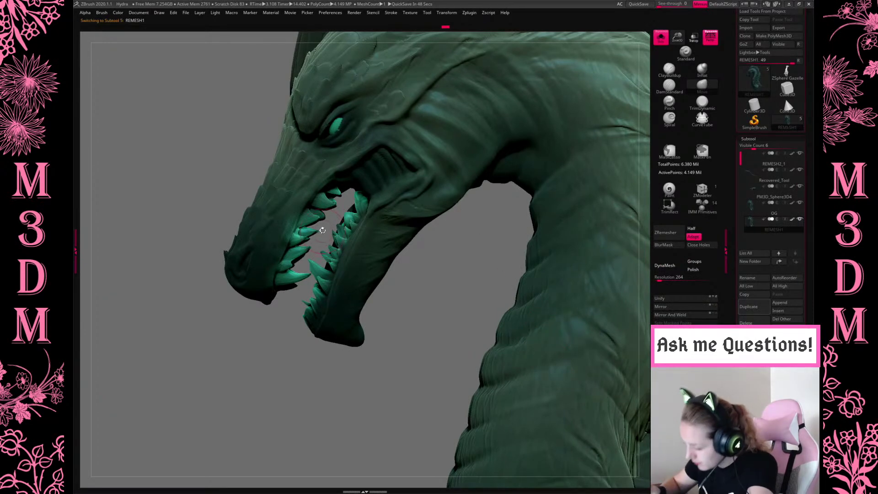
pyautogui.moveTo(323, 235); pyautogui.dragTo(344, 206)
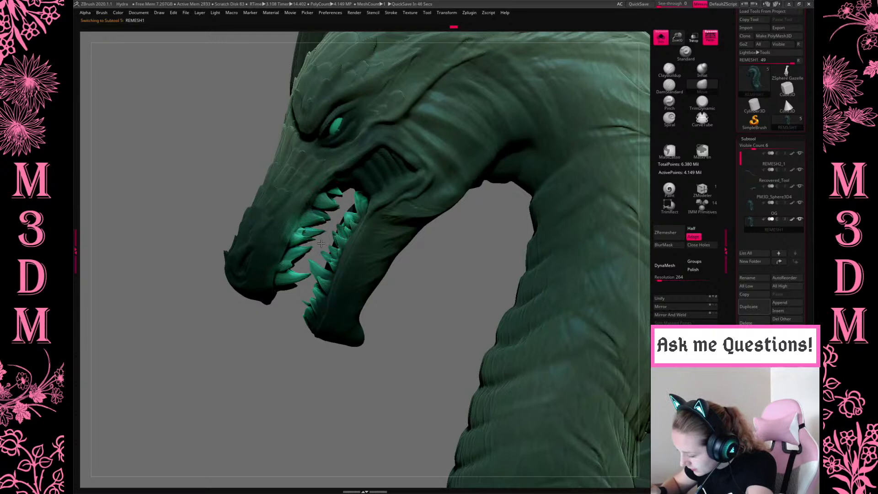
pyautogui.moveTo(308, 250)
pyautogui.mouseDown()
pyautogui.moveTo(328, 240)
pyautogui.moveTo(342, 208)
pyautogui.mouseUp()
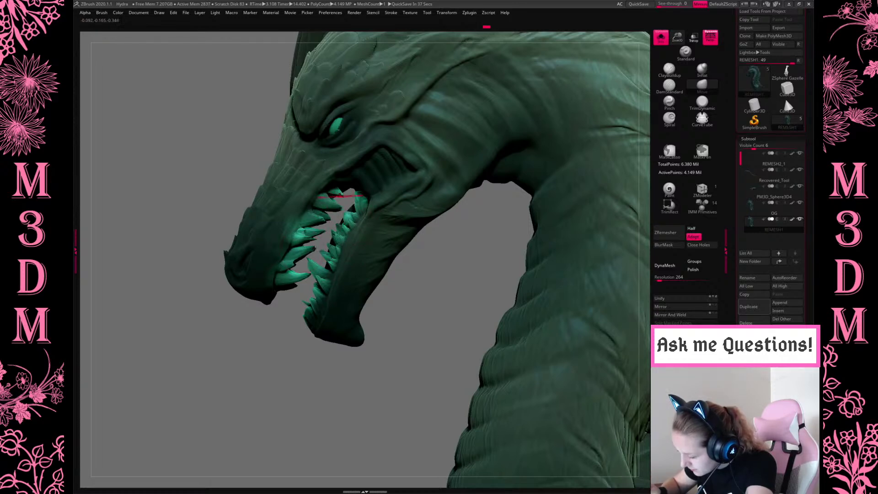
pyautogui.moveTo(423, 309); pyautogui.dragTo(462, 277)
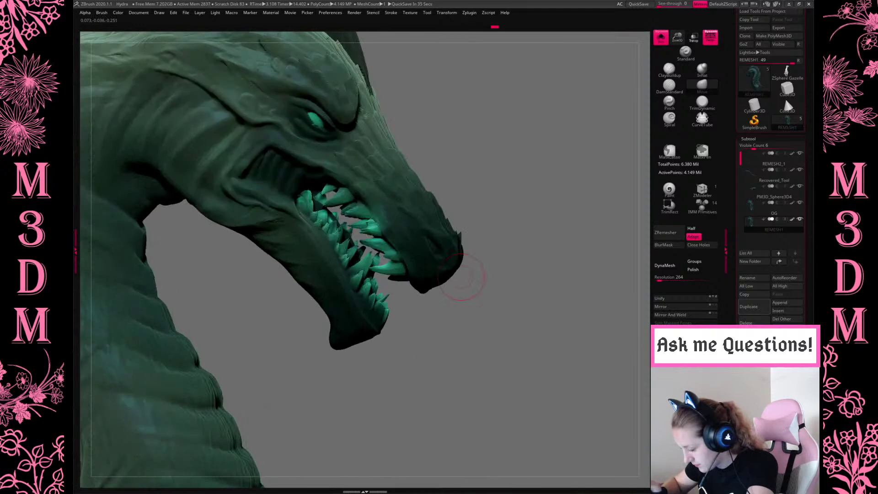
pyautogui.moveTo(457, 165); pyautogui.dragTo(417, 295)
# Examine the eye and the reshaped teeth, then the whole head and neck, with the other subtools shown and hidden.
pyautogui.press('space')
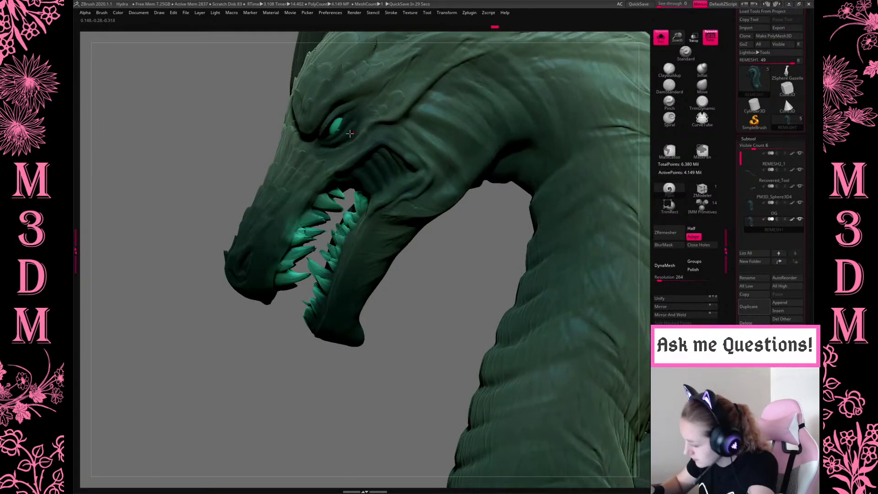
pyautogui.press('ctrl')
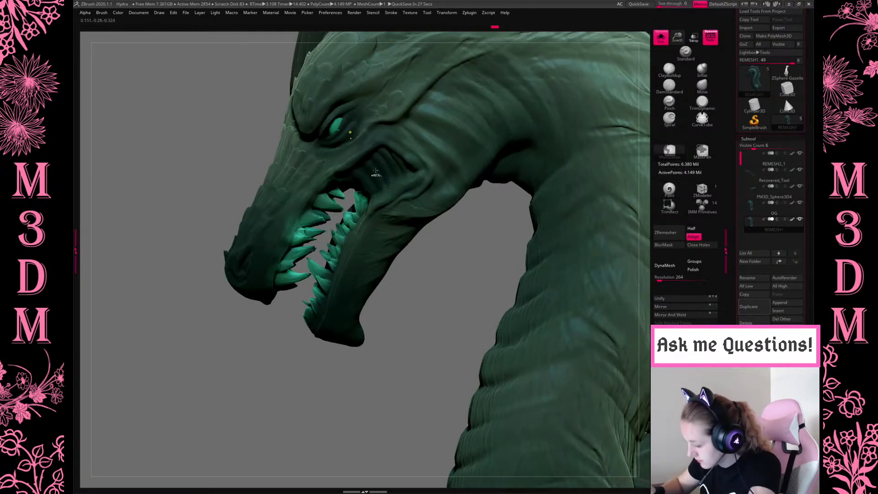
pyautogui.press('space')
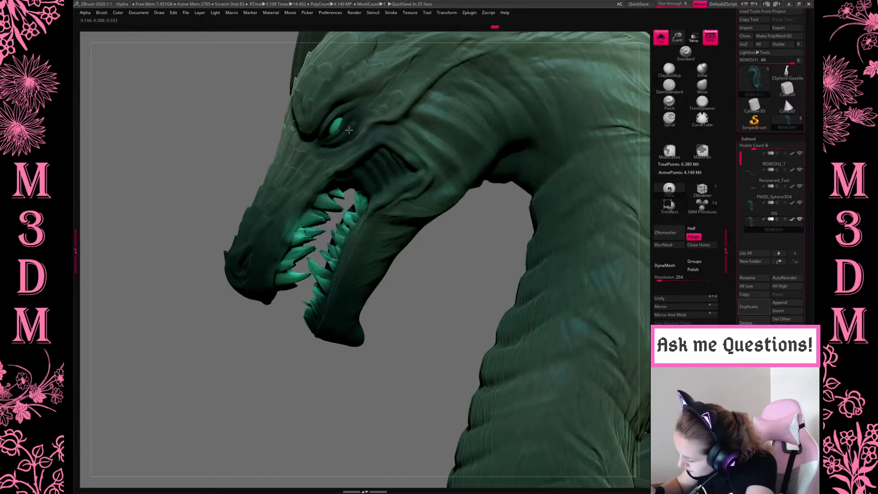
pyautogui.press('space')
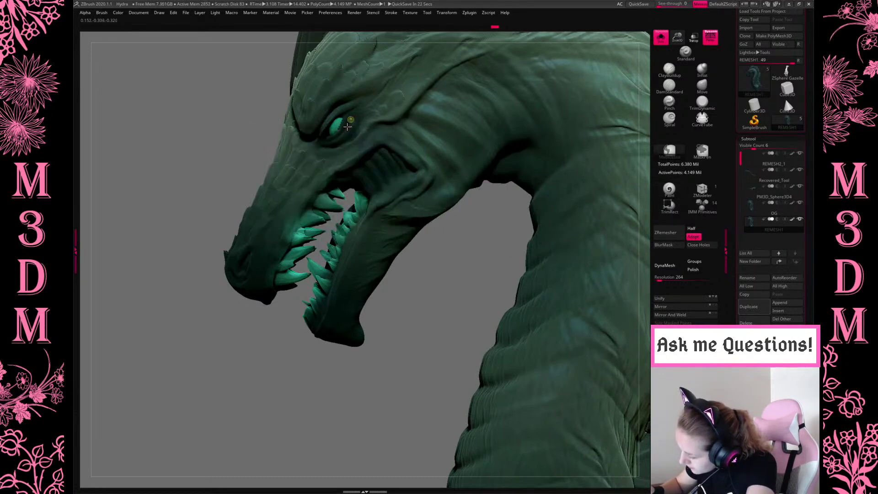
pyautogui.click(664, 39)
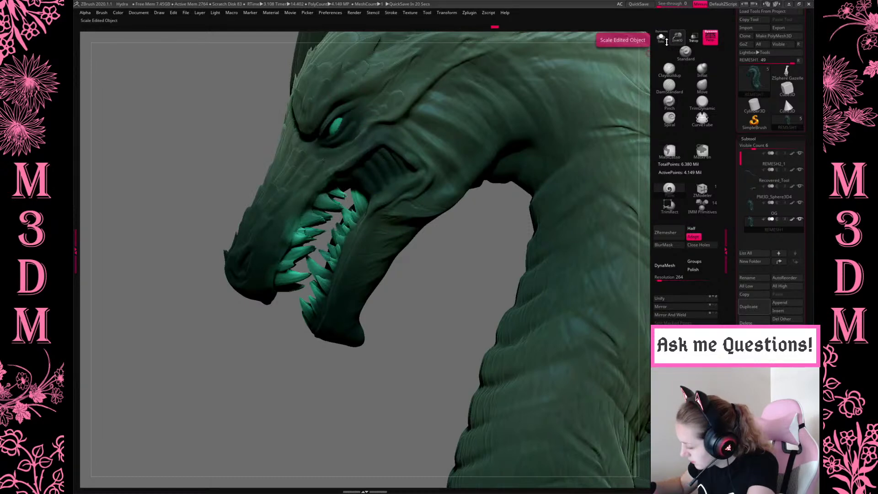
pyautogui.moveTo(667, 42); pyautogui.dragTo(673, 43)
pyautogui.keyDown('alt'); pyautogui.moveTo(530, 175); pyautogui.dragTo(657, 225); pyautogui.keyUp('alt')
pyautogui.press('f')
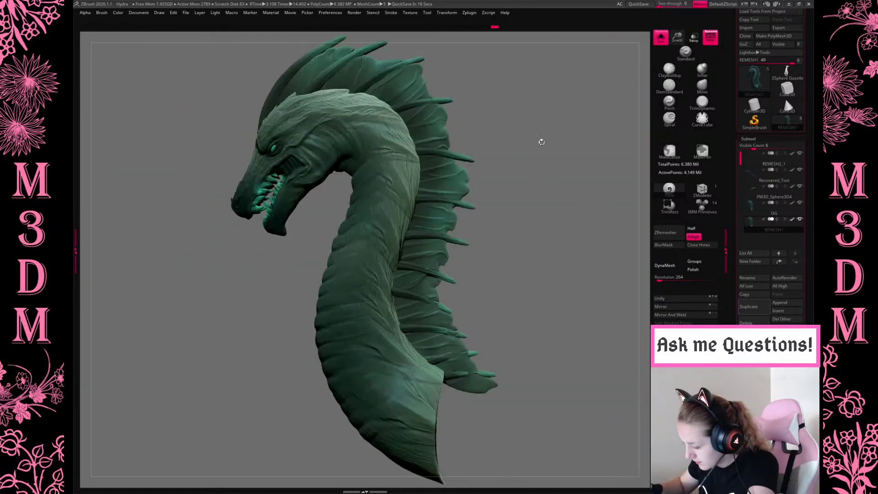
pyautogui.moveTo(677, 38); pyautogui.dragTo(678, 73)
pyautogui.keyDown('alt'); pyautogui.moveTo(362, 363); pyautogui.dragTo(483, 488, button='right'); pyautogui.keyUp('alt')
pyautogui.keyDown('alt'); pyautogui.moveTo(392, 289); pyautogui.dragTo(444, 325); pyautogui.keyUp('alt')
pyautogui.moveTo(637, 74); pyautogui.dragTo(628, 92)
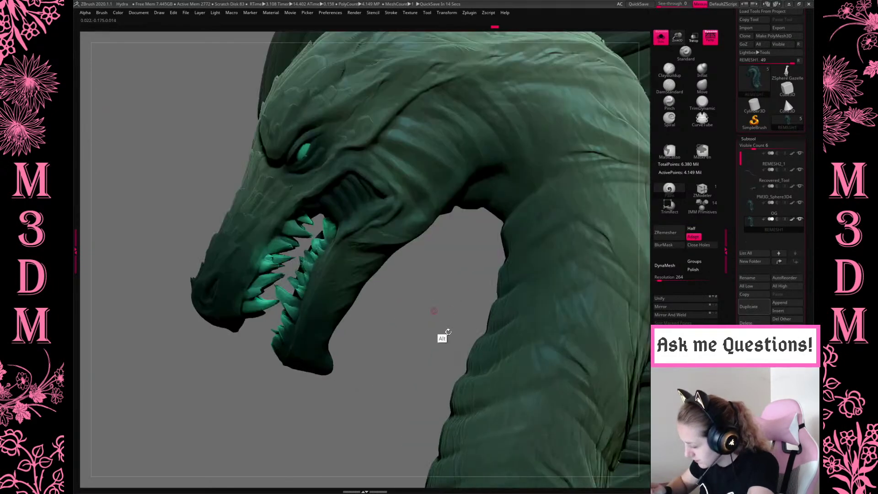
pyautogui.keyDown('alt'); pyautogui.moveTo(431, 307); pyautogui.dragTo(448, 347); pyautogui.keyUp('alt')
# Turn off the polypaint on REMESH1 to show the bare sculpt around the eye.
pyautogui.click(792, 220)
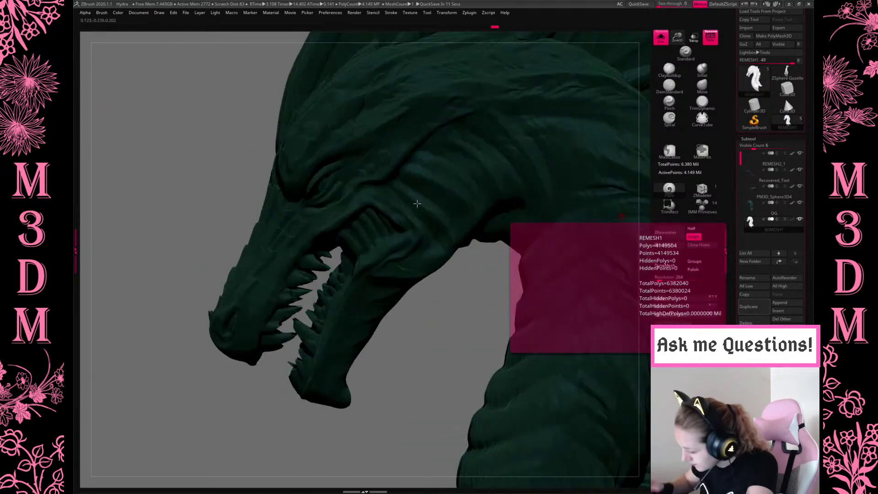
pyautogui.press('space')
pyautogui.click(274, 207)
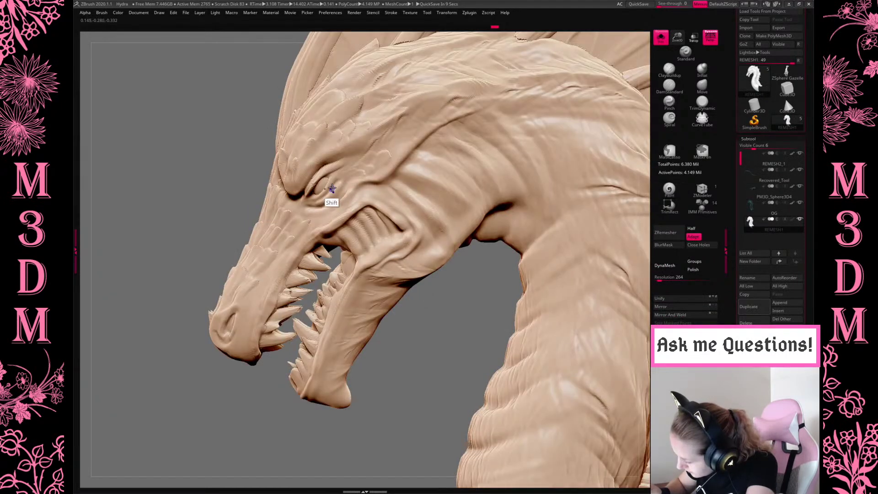
pyautogui.moveTo(682, 60); pyautogui.dragTo(680, 74)
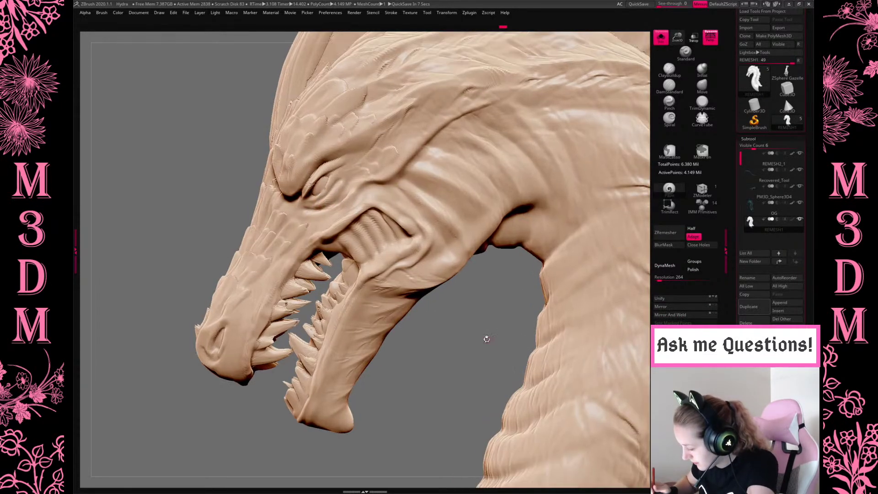
pyautogui.moveTo(485, 347)
pyautogui.mouseDown()
pyautogui.moveTo(508, 333)
pyautogui.moveTo(486, 336)
pyautogui.mouseUp()
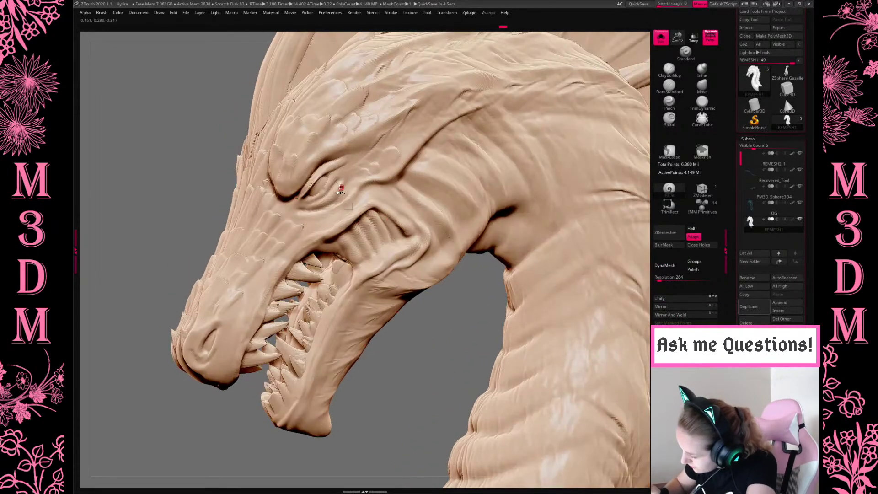
# Refine the eye and its lid with the Standard brush, and turn the polypaint on REMESH1 back on.
pyautogui.press('space')
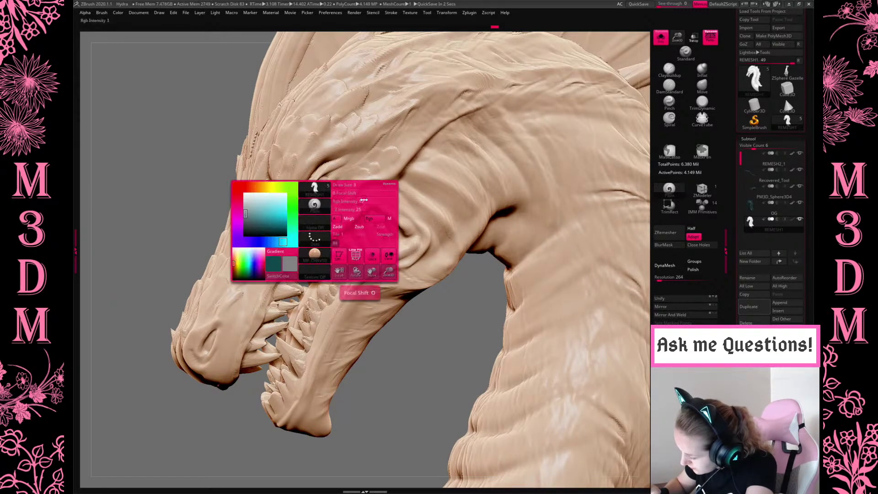
pyautogui.press('space')
pyautogui.moveTo(384, 223)
pyautogui.mouseDown()
pyautogui.moveTo(368, 210)
pyautogui.moveTo(374, 202)
pyautogui.moveTo(362, 200)
pyautogui.mouseUp()
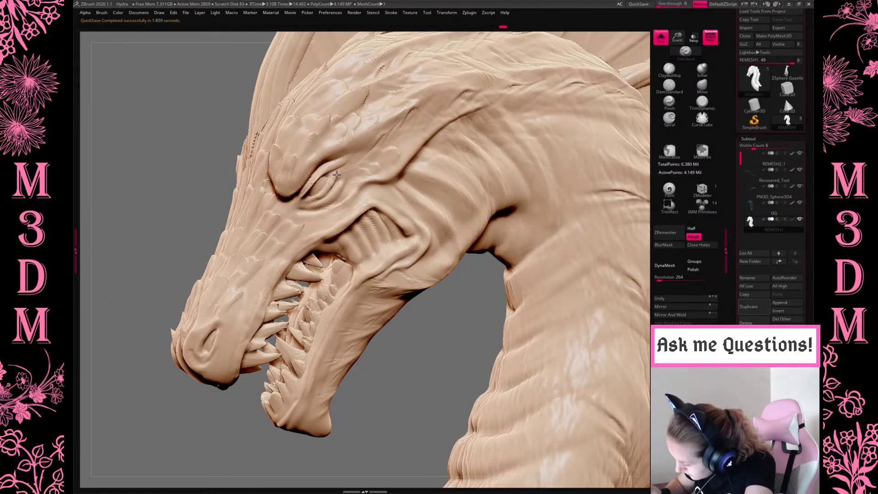
pyautogui.keyDown('shift'); pyautogui.moveTo(336, 181); pyautogui.dragTo(314, 199); pyautogui.keyUp('shift')
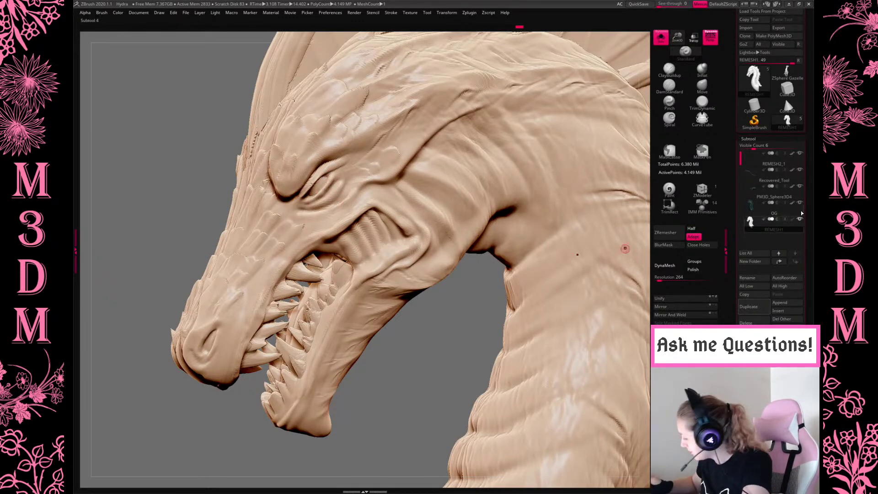
pyautogui.click(792, 221)
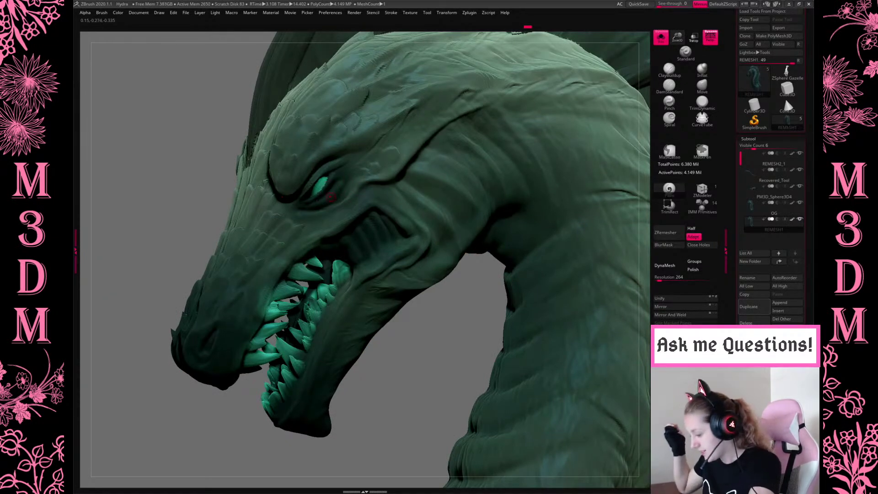
# Delete the OG subtool and turn off Solo mode to show the hydra's body with REMESH1.
pyautogui.press('f')
pyautogui.keyDown('alt'); pyautogui.moveTo(384, 372); pyautogui.dragTo(528, 413); pyautogui.keyUp('alt')
pyautogui.keyDown('alt'); pyautogui.moveTo(450, 361); pyautogui.dragTo(486, 380); pyautogui.keyUp('alt')
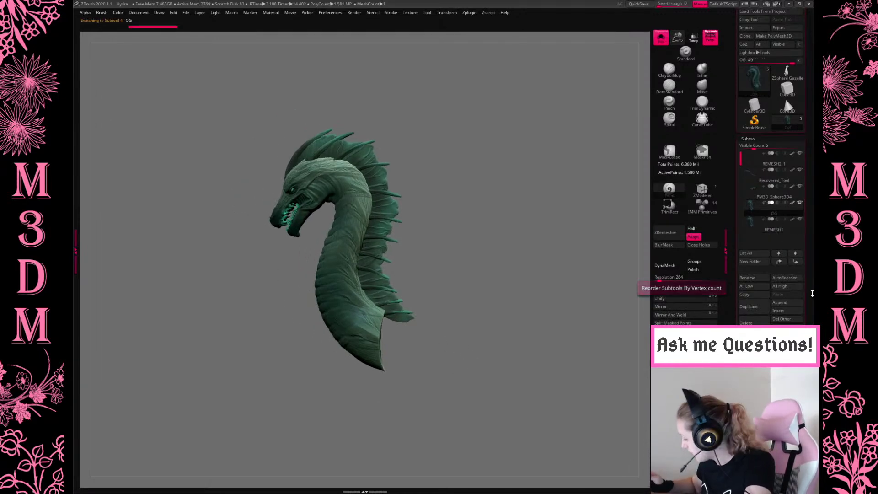
pyautogui.moveTo(811, 290); pyautogui.dragTo(810, 245)
pyautogui.click(746, 278)
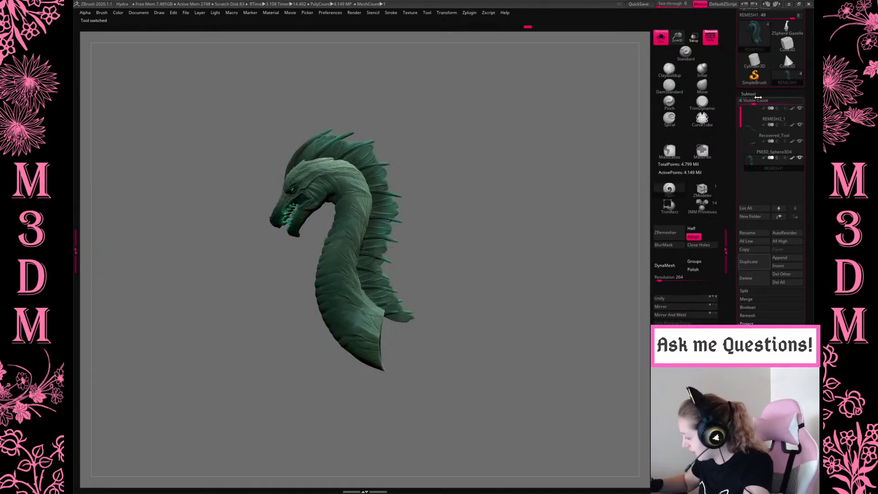
pyautogui.moveTo(544, 355)
pyautogui.mouseDown()
pyautogui.moveTo(578, 323)
pyautogui.moveTo(520, 331)
pyautogui.moveTo(513, 345)
pyautogui.mouseUp()
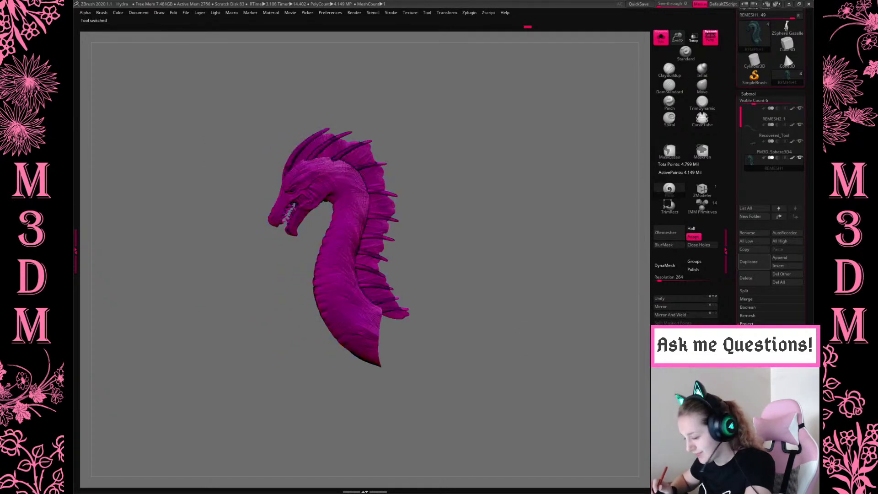
pyautogui.click(665, 39)
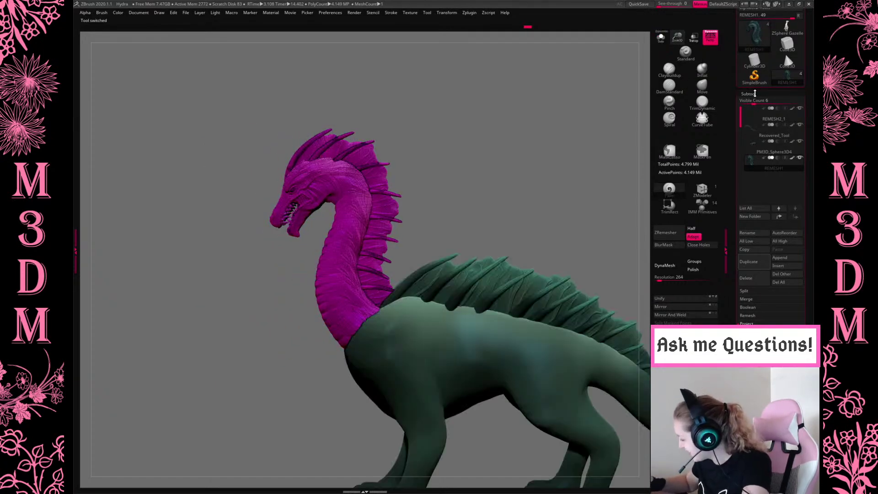
# Lower REMESH1 to its lowest subdivision level and duplicate the subtool.
pyautogui.click(755, 94)
pyautogui.click(758, 100)
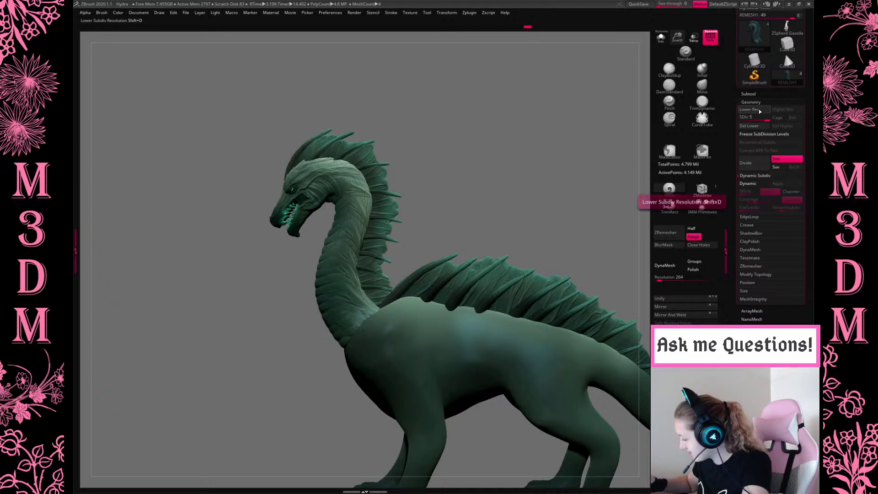
pyautogui.click(760, 109)
pyautogui.click(761, 109)
pyautogui.click(760, 110)
pyautogui.click(760, 110)
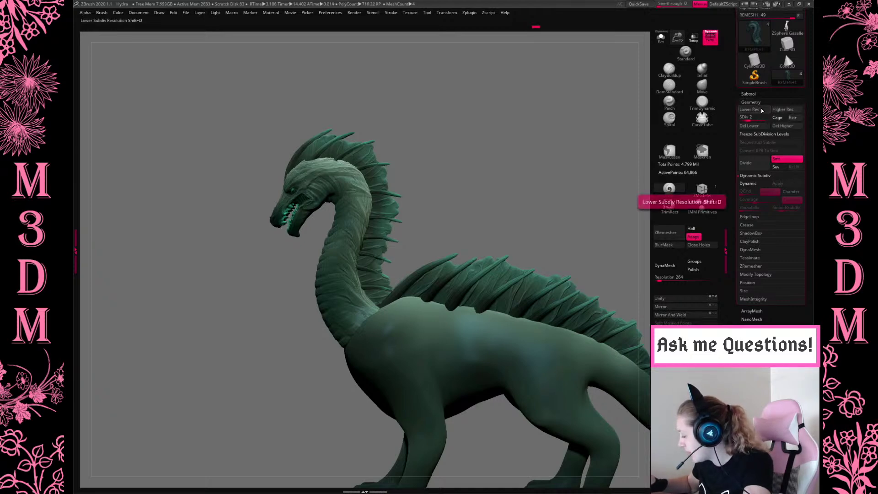
pyautogui.click(749, 94)
pyautogui.click(748, 261)
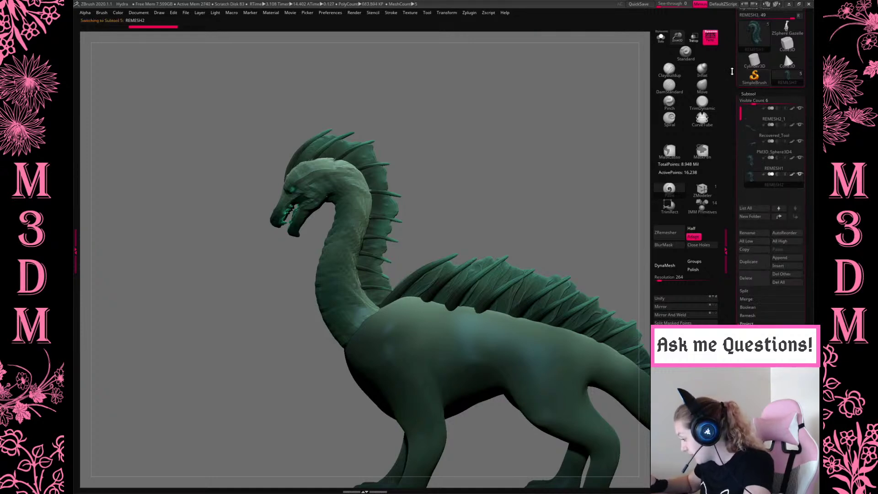
# Isolate the REMESH2 duplicate and step its subdivision up and back down to check its levels.
pyautogui.click(661, 38)
pyautogui.click(752, 94)
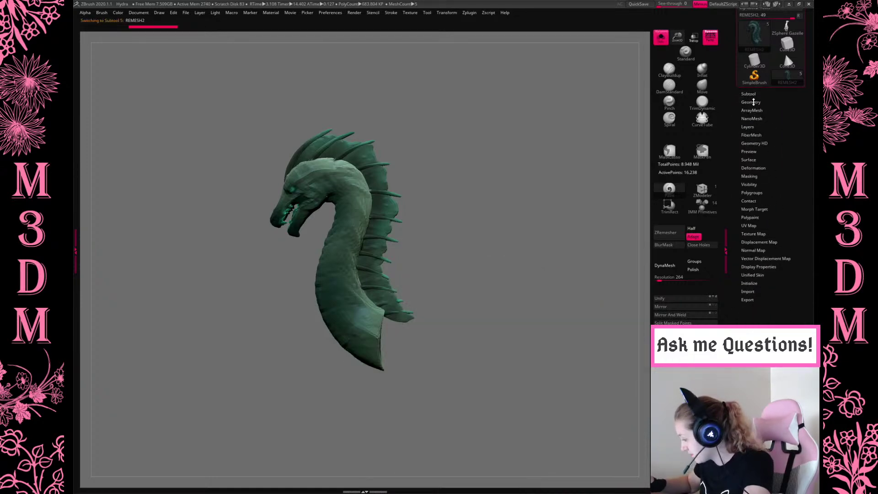
pyautogui.click(751, 102)
pyautogui.click(783, 109)
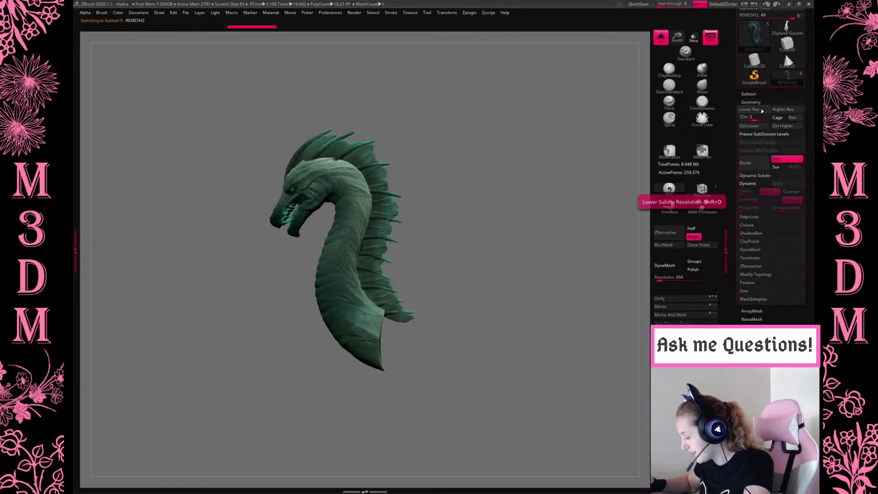
pyautogui.click(749, 110)
# Select REMESH1 and check its geometry settings for subdivision levels.
pyautogui.click(749, 94)
pyautogui.click(770, 160)
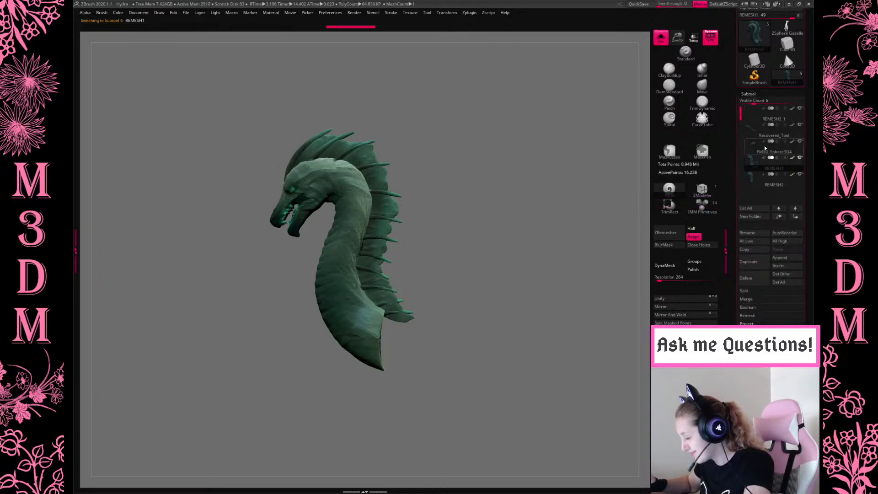
pyautogui.click(754, 94)
pyautogui.click(753, 102)
pyautogui.click(752, 102)
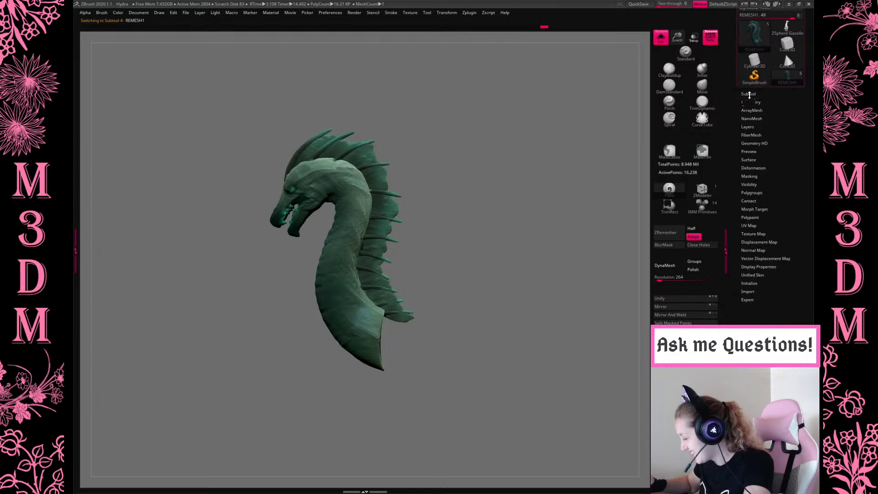
pyautogui.click(751, 94)
# Select REMESH2, set the gizmo at the base of its neck, and turn the duplicate outward beside the original neck.
pyautogui.click(749, 181)
pyautogui.moveTo(476, 350); pyautogui.dragTo(555, 356)
pyautogui.click(661, 38)
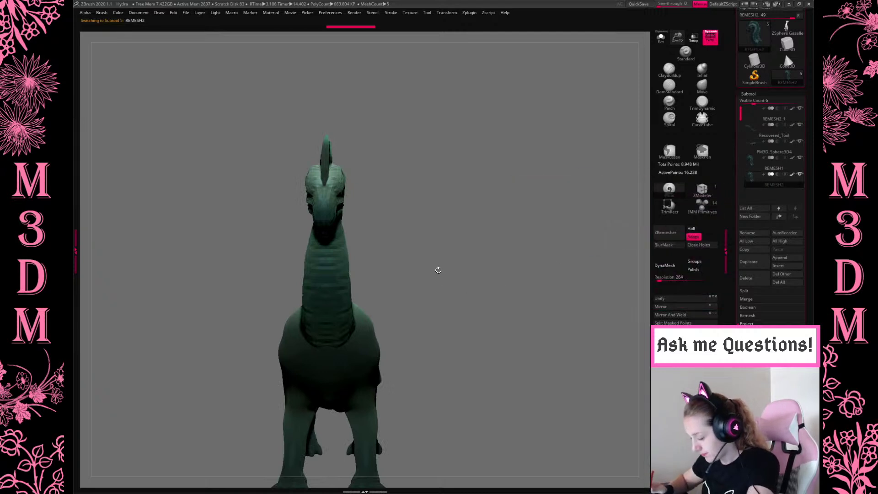
pyautogui.press('w')
pyautogui.keyDown('alt'); pyautogui.click(383, 337); pyautogui.keyUp('alt')
pyautogui.press('q')
pyautogui.click(661, 38)
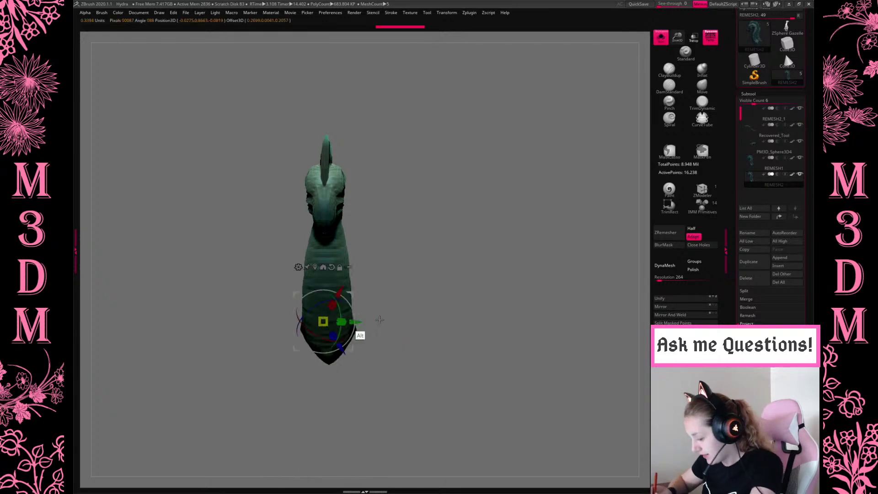
pyautogui.moveTo(370, 324); pyautogui.dragTo(421, 320)
pyautogui.keyDown('shift'); pyautogui.moveTo(530, 190); pyautogui.dragTo(527, 228); pyautogui.keyUp('shift')
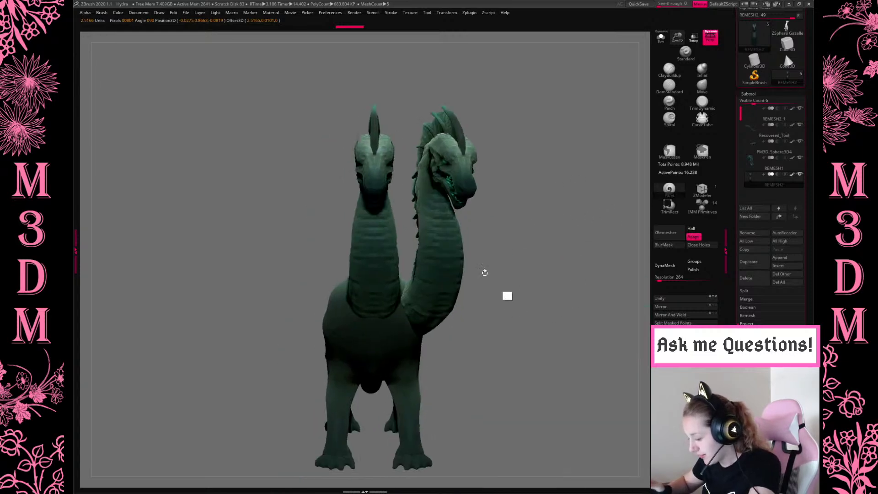
# Select REMESH1, set the gizmo at its neck base, and turn and raise it slightly away from the REMESH2 head.
pyautogui.keyDown('alt'); pyautogui.click(384, 289); pyautogui.keyUp('alt')
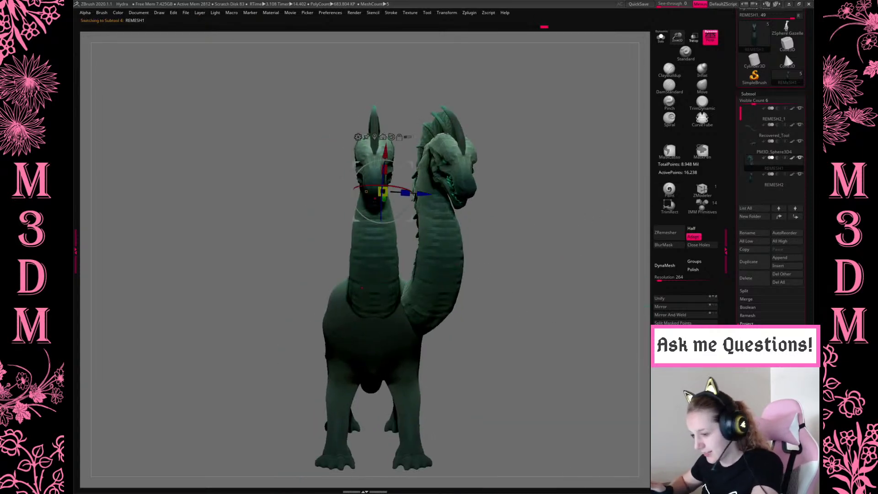
pyautogui.keyDown('alt'); pyautogui.click(378, 294); pyautogui.keyUp('alt')
pyautogui.moveTo(416, 299); pyautogui.dragTo(375, 299)
pyautogui.moveTo(398, 271); pyautogui.dragTo(390, 274)
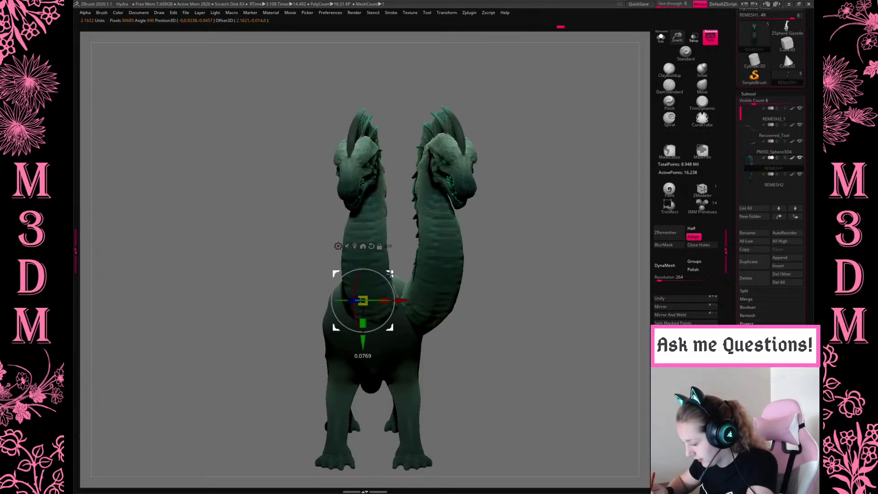
pyautogui.moveTo(547, 262)
pyautogui.mouseDown()
pyautogui.moveTo(421, 270)
pyautogui.moveTo(561, 268)
pyautogui.mouseUp()
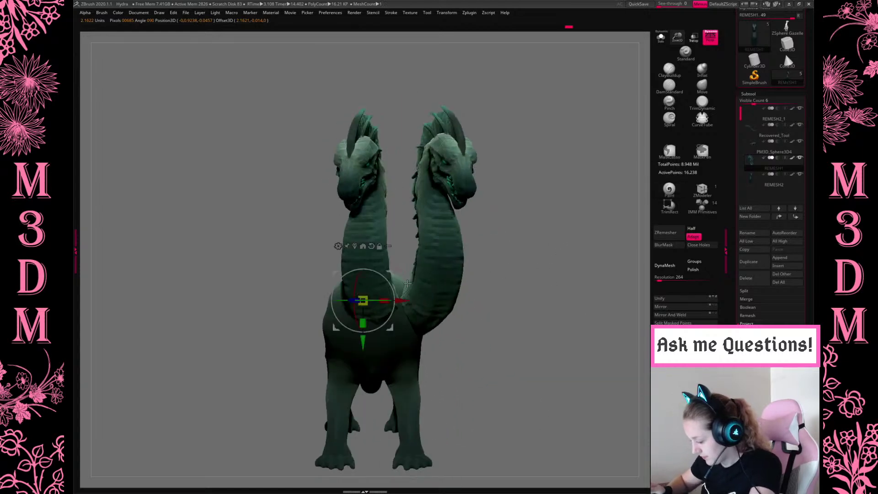
pyautogui.moveTo(364, 340)
pyautogui.mouseDown()
pyautogui.moveTo(365, 291)
pyautogui.moveTo(365, 324)
pyautogui.mouseUp()
pyautogui.moveTo(470, 266); pyautogui.dragTo(461, 268)
pyautogui.moveTo(550, 267); pyautogui.dragTo(602, 278)
# Duplicate the REMESH2 head and try to mirror the copy.
pyautogui.click(759, 267)
pyautogui.keyDown('alt'); pyautogui.moveTo(464, 271); pyautogui.dragTo(490, 351); pyautogui.keyUp('alt')
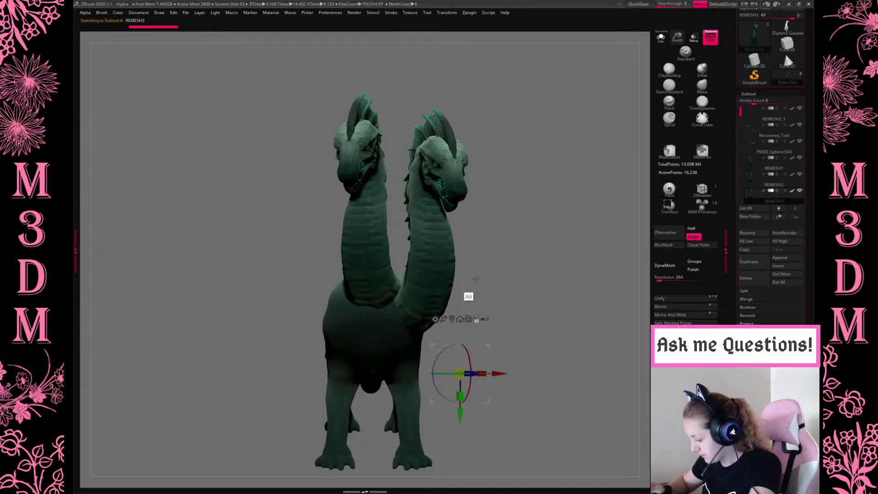
pyautogui.keyDown('ctrl'); pyautogui.moveTo(647, 284); pyautogui.dragTo(646, 285); pyautogui.keyUp('ctrl')
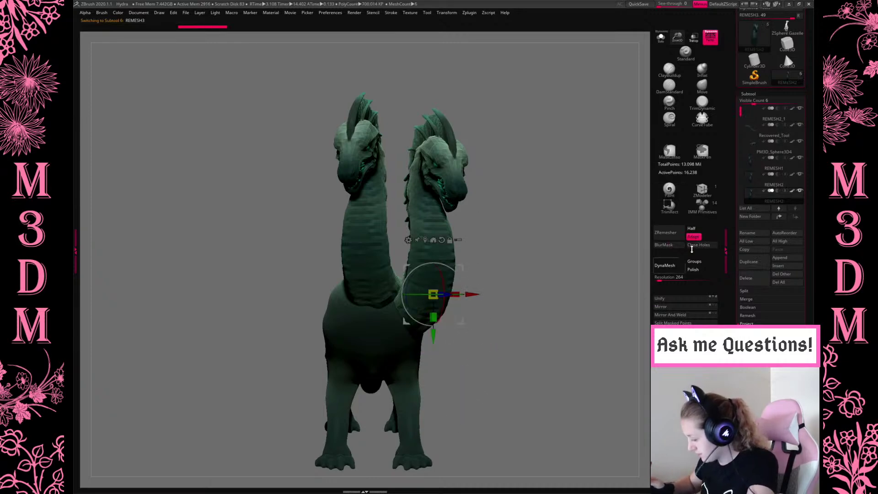
pyautogui.click(673, 307)
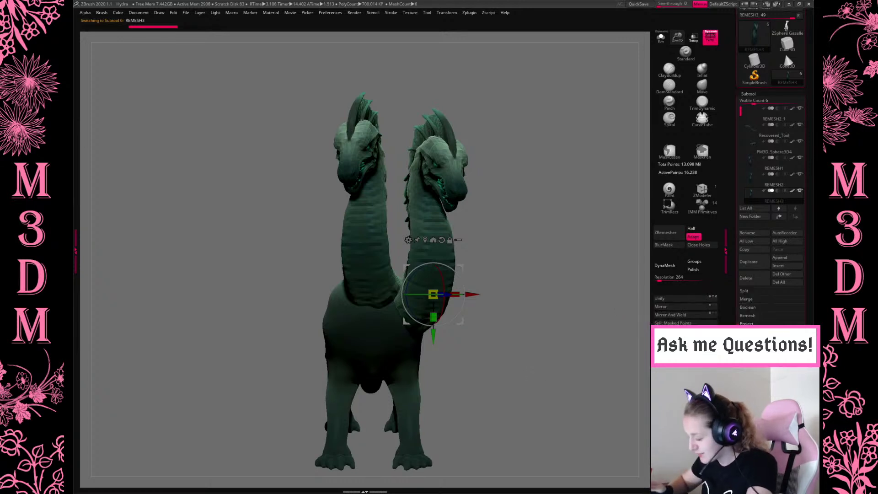
pyautogui.keyDown('alt'); pyautogui.moveTo(460, 267); pyautogui.dragTo(493, 344); pyautogui.keyUp('alt')
pyautogui.keyDown('ctrl'); pyautogui.moveTo(640, 289); pyautogui.dragTo(646, 288); pyautogui.keyUp('ctrl')
# Move and rotate REMESH2 to the opposite side of the center neck to form a third head.
pyautogui.keyDown('alt'); pyautogui.click(447, 239); pyautogui.keyUp('alt')
pyautogui.keyDown('alt'); pyautogui.click(434, 224); pyautogui.keyUp('alt')
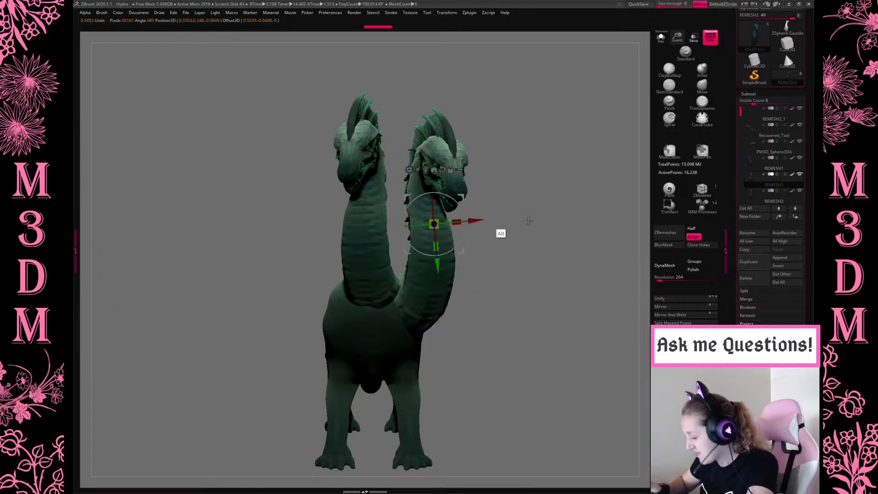
pyautogui.moveTo(440, 231); pyautogui.dragTo(321, 212)
pyautogui.hotkey('ctrl', 'z')
pyautogui.moveTo(572, 204); pyautogui.dragTo(503, 302)
pyautogui.moveTo(418, 246); pyautogui.dragTo(589, 321)
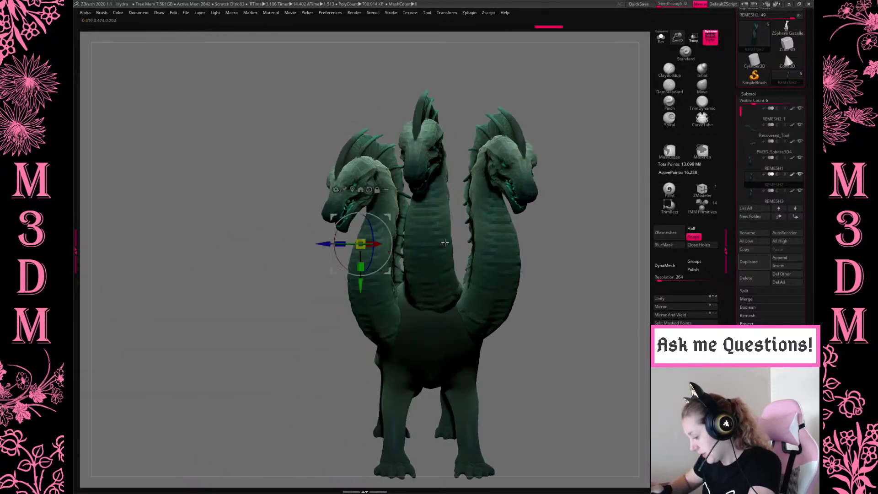
pyautogui.moveTo(389, 218); pyautogui.dragTo(387, 216)
pyautogui.press('q')
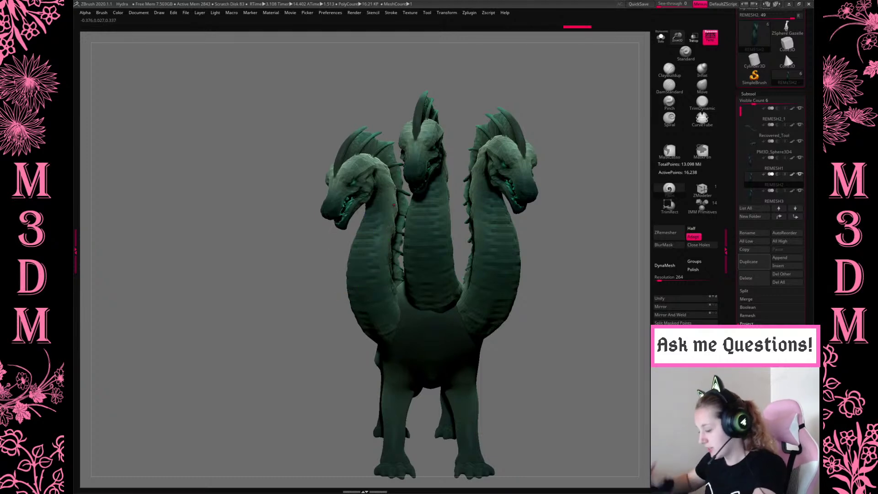
# Duplicate REMESH2 and move the copy away from the original neck.
pyautogui.moveTo(617, 299); pyautogui.dragTo(601, 367)
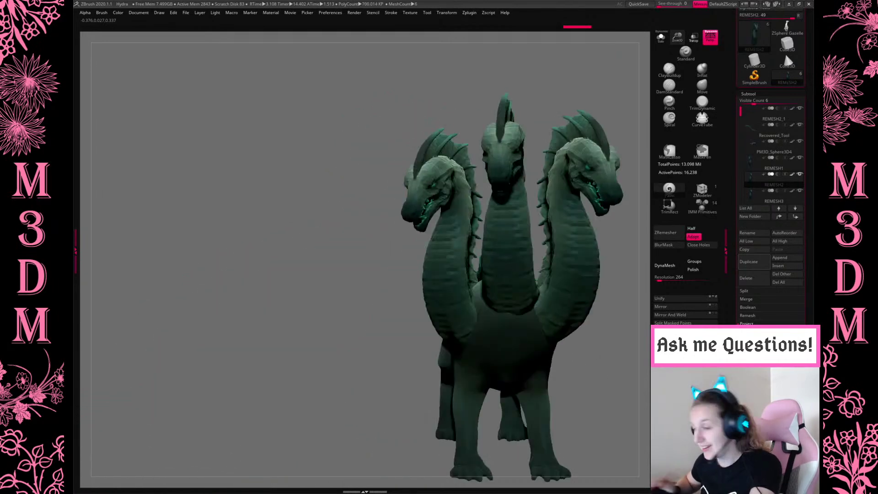
pyautogui.keyDown('alt'); pyautogui.moveTo(573, 376); pyautogui.dragTo(514, 371); pyautogui.keyUp('alt')
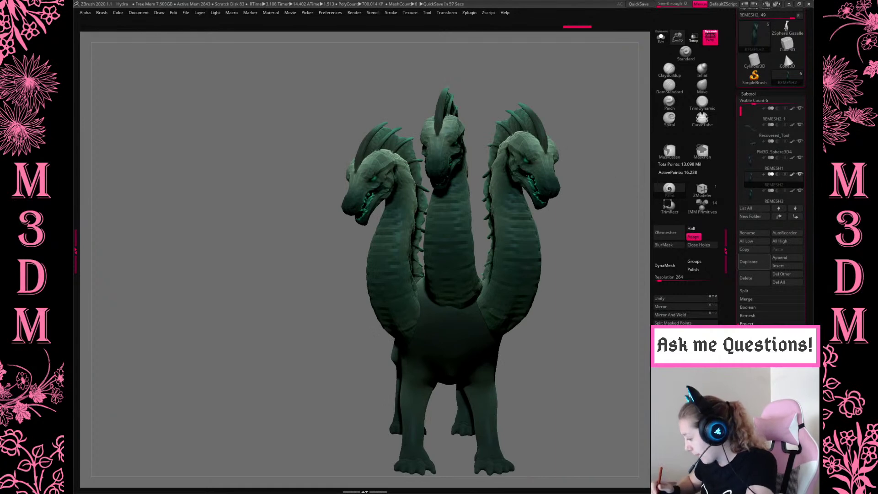
pyautogui.click(751, 262)
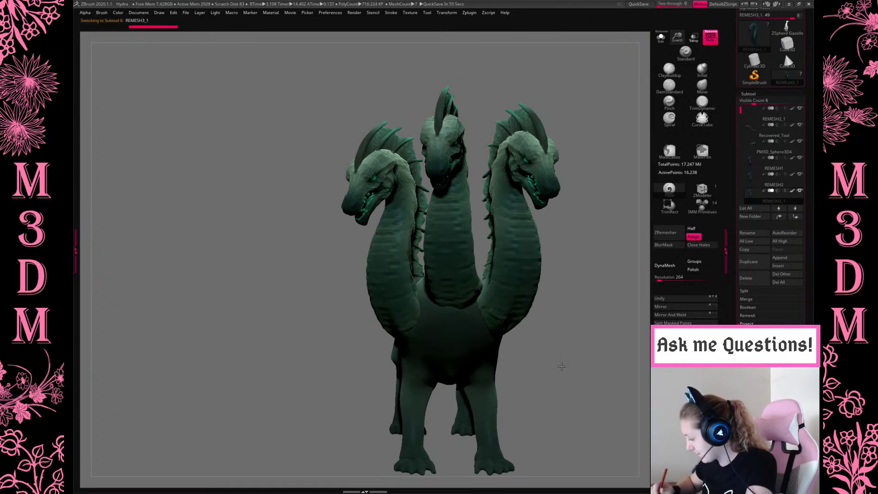
pyautogui.moveTo(564, 366); pyautogui.dragTo(577, 306)
pyautogui.keyDown('shift'); pyautogui.moveTo(586, 247); pyautogui.dragTo(593, 245); pyautogui.keyUp('shift')
pyautogui.press('w')
pyautogui.moveTo(406, 210); pyautogui.dragTo(476, 111)
pyautogui.press('q')
# Adjust the copied head's position and rotation from several views, bringing it behind the front heads.
pyautogui.keyDown('shift'); pyautogui.moveTo(599, 142); pyautogui.dragTo(602, 186); pyautogui.keyUp('shift')
pyautogui.keyDown('alt'); pyautogui.moveTo(575, 153); pyautogui.dragTo(537, 144); pyautogui.keyUp('alt')
pyautogui.press('w')
pyautogui.moveTo(433, 137); pyautogui.dragTo(428, 163)
pyautogui.moveTo(428, 119)
pyautogui.mouseDown()
pyautogui.moveTo(424, 136)
pyautogui.moveTo(421, 125)
pyautogui.mouseUp()
pyautogui.press('q')
pyautogui.press('w')
pyautogui.moveTo(424, 161); pyautogui.dragTo(403, 275)
# Duplicate the added head again and position it as another rear head.
pyautogui.keyDown('shift'); pyautogui.moveTo(555, 219); pyautogui.dragTo(500, 92); pyautogui.keyUp('shift')
pyautogui.press('w')
pyautogui.moveTo(351, 223); pyautogui.dragTo(357, 293)
pyautogui.press('q')
pyautogui.moveTo(497, 169)
pyautogui.mouseDown()
pyautogui.moveTo(427, 179)
pyautogui.moveTo(477, 181)
pyautogui.moveTo(366, 230)
pyautogui.mouseUp()
pyautogui.moveTo(525, 170); pyautogui.dragTo(502, 183)
# Lower and turn REMESH3_1 so its neck base sits on the shoulder behind the front heads.
pyautogui.click(478, 251)
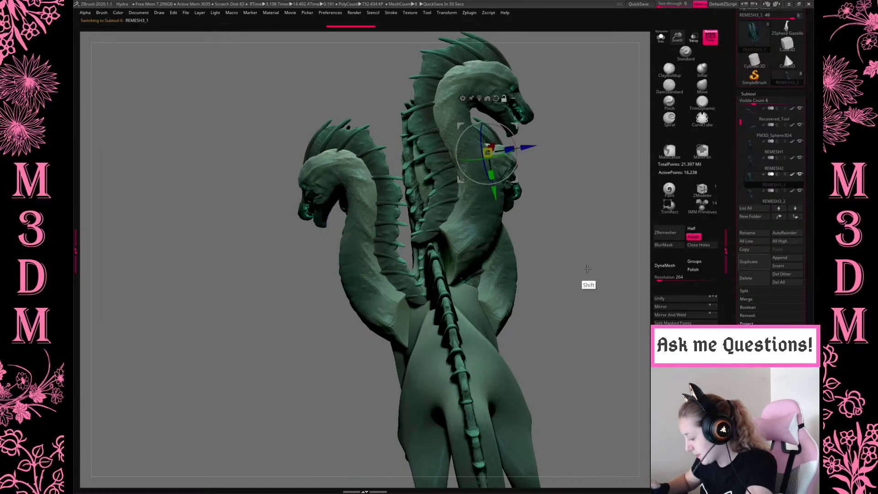
pyautogui.moveTo(592, 288); pyautogui.dragTo(566, 219)
pyautogui.moveTo(498, 250)
pyautogui.mouseDown()
pyautogui.moveTo(497, 273)
pyautogui.moveTo(497, 258)
pyautogui.mouseUp()
pyautogui.moveTo(523, 217)
pyautogui.mouseDown()
pyautogui.moveTo(535, 218)
pyautogui.moveTo(527, 218)
pyautogui.mouseUp()
pyautogui.press('q')
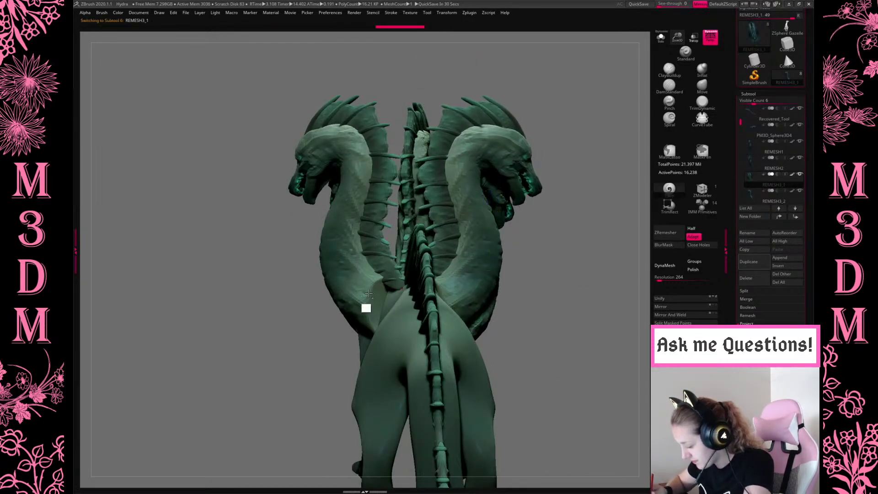
# Nudge the neck on the opposite rear side so its base fits the body.
pyautogui.press('w')
pyautogui.keyDown('alt'); pyautogui.click(364, 293); pyautogui.keyUp('alt')
pyautogui.moveTo(322, 293); pyautogui.dragTo(333, 292)
pyautogui.press('q')
# Select the REMESH3 head and fine-tune its placement on the body.
pyautogui.moveTo(573, 297)
pyautogui.mouseDown()
pyautogui.moveTo(572, 355)
pyautogui.moveTo(577, 312)
pyautogui.moveTo(562, 303)
pyautogui.moveTo(581, 308)
pyautogui.moveTo(562, 219)
pyautogui.moveTo(543, 226)
pyautogui.mouseUp()
pyautogui.keyDown('alt'); pyautogui.moveTo(606, 224); pyautogui.dragTo(672, 205); pyautogui.keyUp('alt')
pyautogui.keyDown('alt'); pyautogui.click(381, 280); pyautogui.keyUp('alt')
pyautogui.keyDown('alt'); pyautogui.click(374, 286); pyautogui.keyUp('alt')
pyautogui.keyDown('alt'); pyautogui.moveTo(508, 390); pyautogui.dragTo(586, 452); pyautogui.keyUp('alt')
pyautogui.moveTo(397, 308); pyautogui.dragTo(402, 301)
pyautogui.moveTo(540, 197); pyautogui.dragTo(567, 215)
pyautogui.keyDown('alt'); pyautogui.moveTo(553, 288); pyautogui.dragTo(534, 255); pyautogui.keyUp('alt')
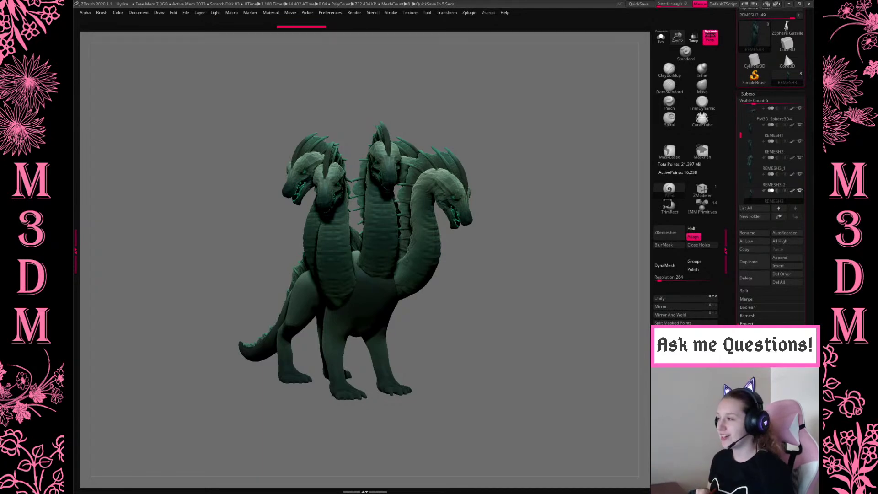
# Merge the back spines REMESH2_1 with the Recovered_Tool crest subtool.
pyautogui.moveTo(558, 247); pyautogui.dragTo(574, 218)
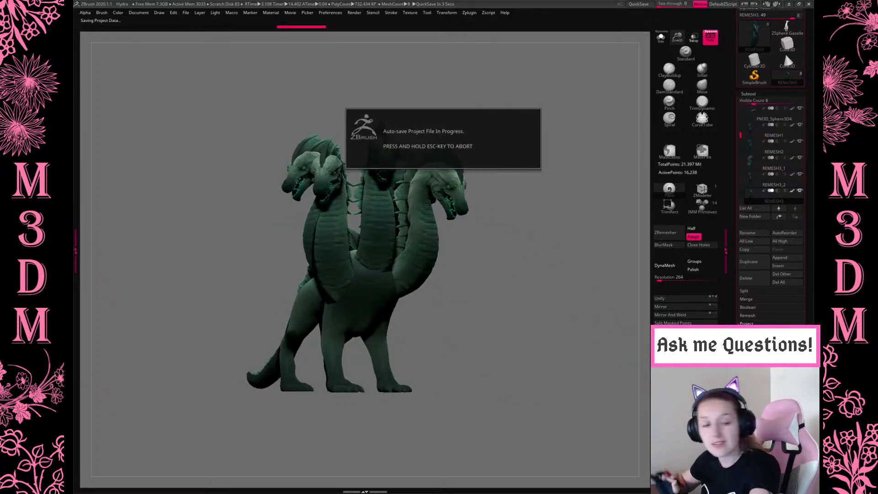
pyautogui.moveTo(549, 219); pyautogui.dragTo(535, 207)
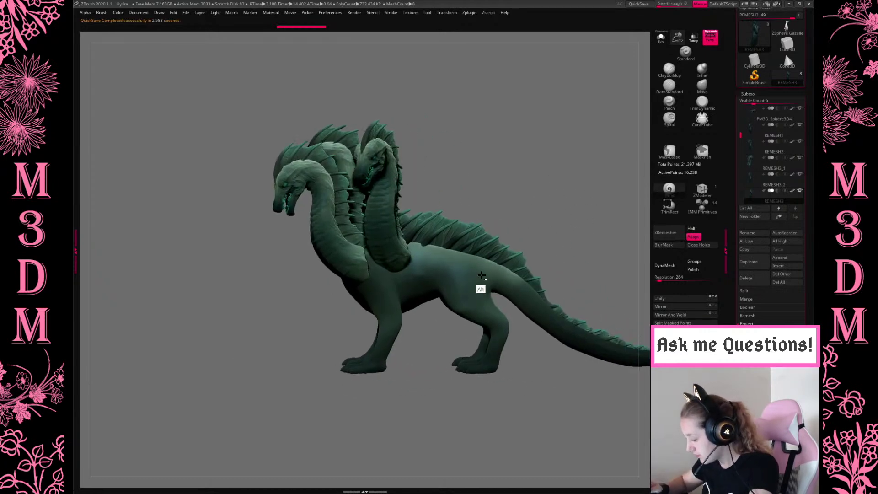
pyautogui.keyDown('alt'); pyautogui.click(479, 289); pyautogui.keyUp('alt')
pyautogui.moveTo(755, 136); pyautogui.dragTo(744, 99)
pyautogui.click(751, 121)
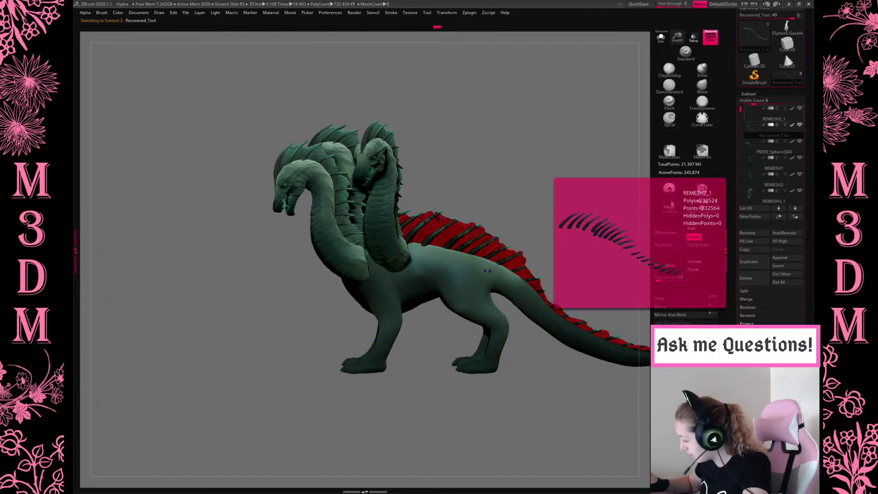
pyautogui.click(755, 121)
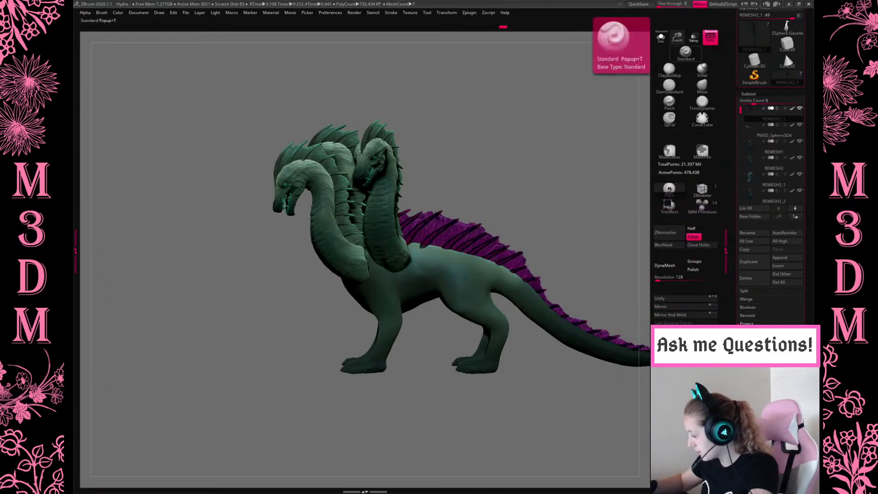
# Merge the combined crest with the PM3D_Sphere3D4 body and set the visible subtool count to 8.
pyautogui.keyDown('alt'); pyautogui.moveTo(550, 189); pyautogui.dragTo(526, 208); pyautogui.keyUp('alt')
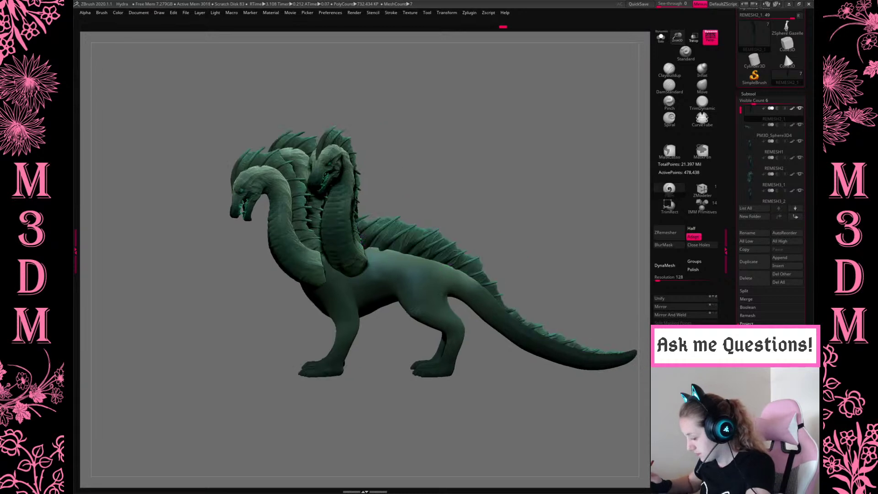
pyautogui.hotkey('shift', 'f')
pyautogui.click(750, 134)
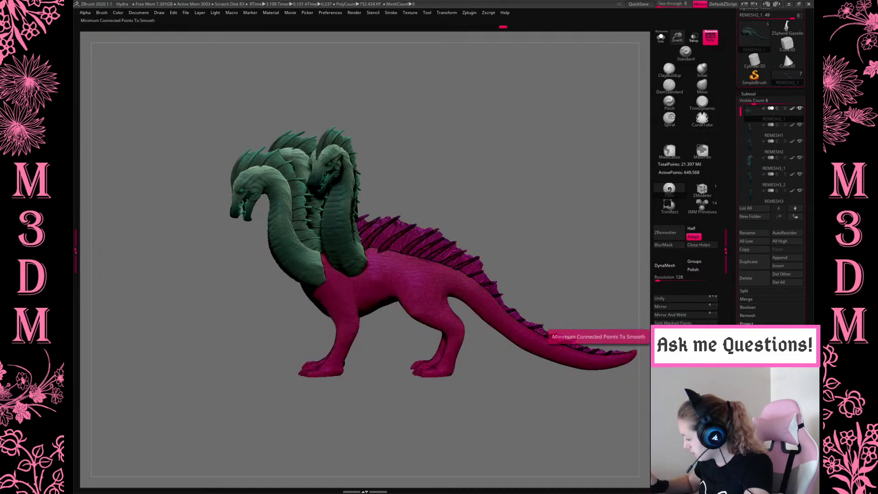
pyautogui.click(759, 101)
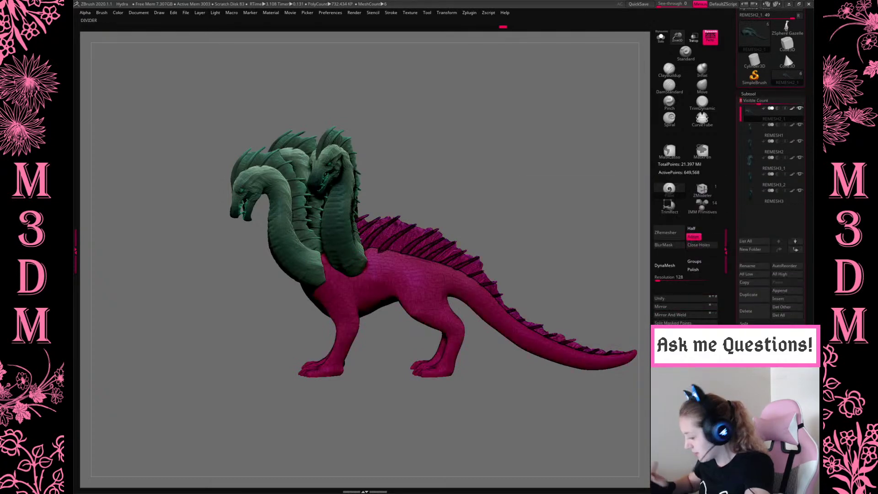
# Try to scale the merged body with the gizmo at its middle.
pyautogui.press('w')
pyautogui.keyDown('alt'); pyautogui.click(590, 286); pyautogui.keyUp('alt')
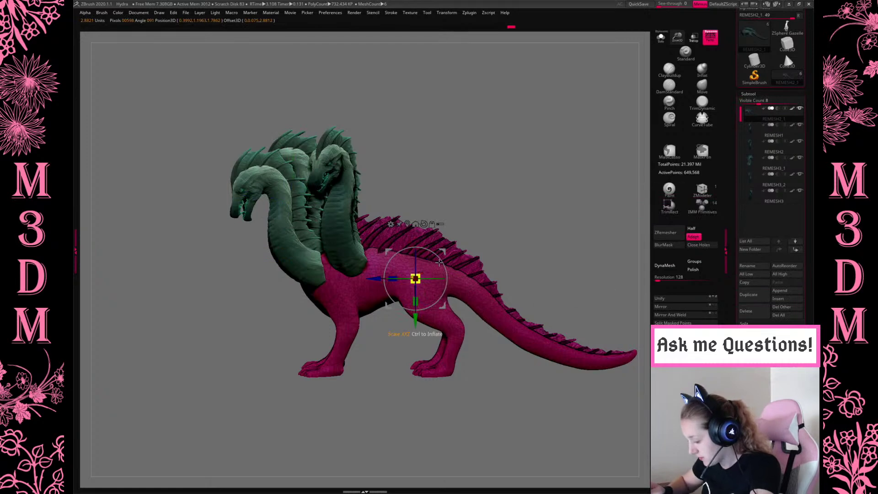
pyautogui.moveTo(439, 263); pyautogui.dragTo(467, 265)
pyautogui.press('q')
pyautogui.moveTo(562, 212)
pyautogui.mouseDown()
pyautogui.moveTo(659, 213)
pyautogui.moveTo(565, 214)
pyautogui.moveTo(551, 229)
pyautogui.moveTo(544, 220)
pyautogui.mouseUp()
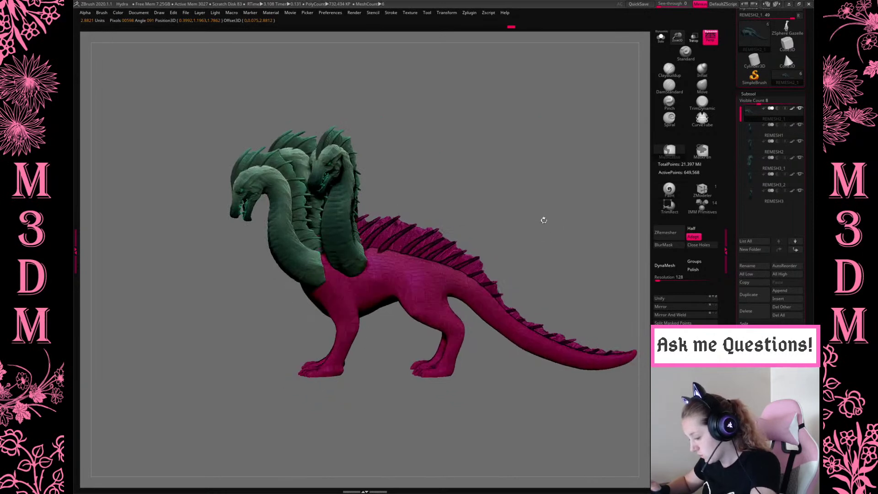
pyautogui.hotkey('ctrl', 'z')
# Scale the merged body up slightly in proportion to the heads.
pyautogui.press('w')
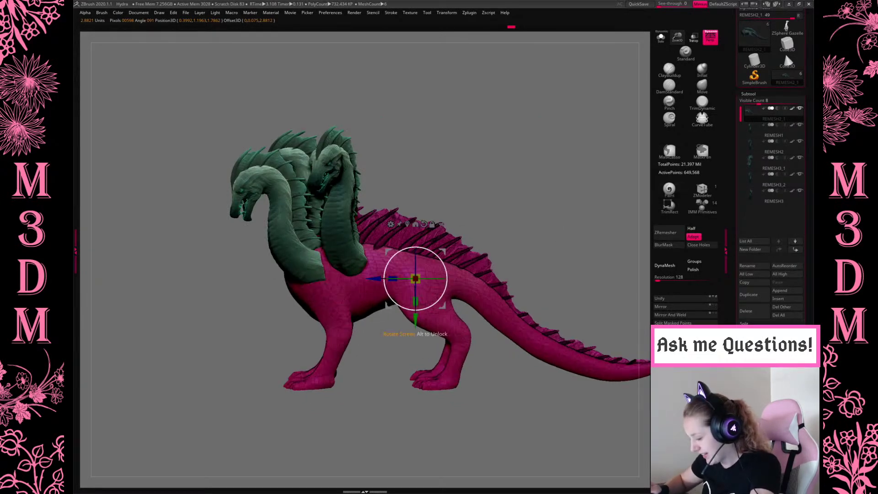
pyautogui.moveTo(438, 251); pyautogui.dragTo(453, 255)
pyautogui.press('q')
pyautogui.moveTo(507, 205); pyautogui.dragTo(581, 275)
pyautogui.moveTo(577, 237); pyautogui.dragTo(567, 191)
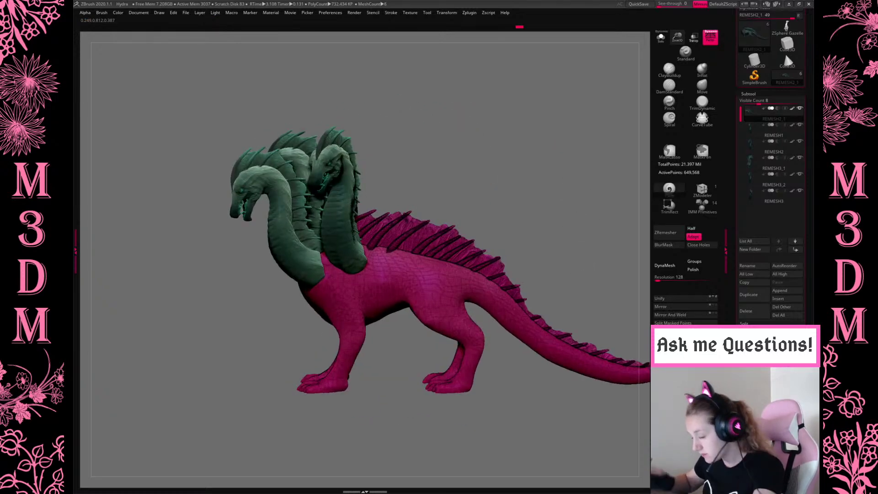
# Adjust the enlarged body's placement under the necks and turn off PolyFrame.
pyautogui.press('w')
pyautogui.moveTo(348, 234); pyautogui.dragTo(343, 257)
pyautogui.hotkey('shift', 'f')
pyautogui.press('q')
# Raise one of the necks slightly so its base fits the enlarged body.
pyautogui.moveTo(441, 179); pyautogui.dragTo(505, 211)
pyautogui.keyDown('alt'); pyautogui.moveTo(505, 211); pyautogui.dragTo(596, 239); pyautogui.keyUp('alt')
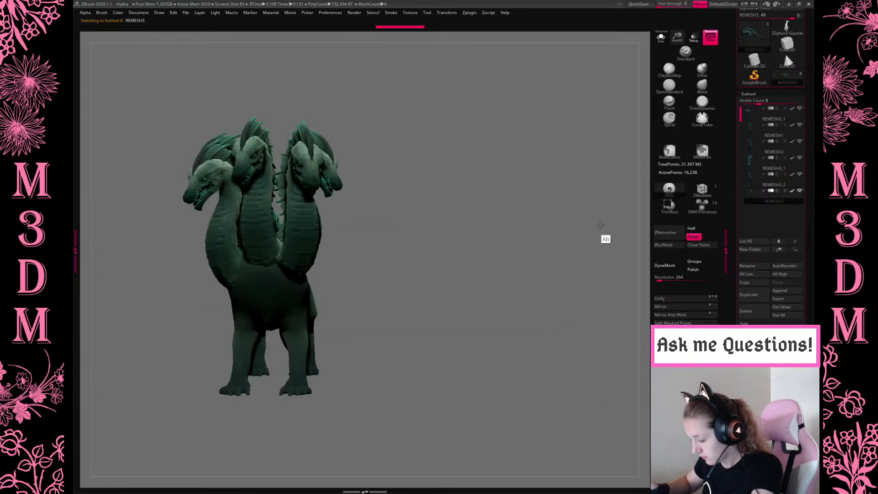
pyautogui.keyDown('alt'); pyautogui.click(359, 275); pyautogui.keyUp('alt')
pyautogui.press('w')
pyautogui.moveTo(344, 300); pyautogui.dragTo(344, 285)
pyautogui.press('q')
# Shift the REMESH1 neck slightly to seat its base against the enlarged body.
pyautogui.moveTo(464, 255); pyautogui.dragTo(543, 250)
pyautogui.moveTo(371, 216); pyautogui.dragTo(396, 210)
pyautogui.moveTo(540, 203); pyautogui.dragTo(592, 240)
pyautogui.press('w')
pyautogui.moveTo(405, 240); pyautogui.dragTo(397, 240)
pyautogui.press('q')
pyautogui.moveTo(678, 44)
pyautogui.mouseDown()
pyautogui.moveTo(612, 116)
pyautogui.moveTo(557, 215)
pyautogui.moveTo(542, 216)
pyautogui.mouseUp()
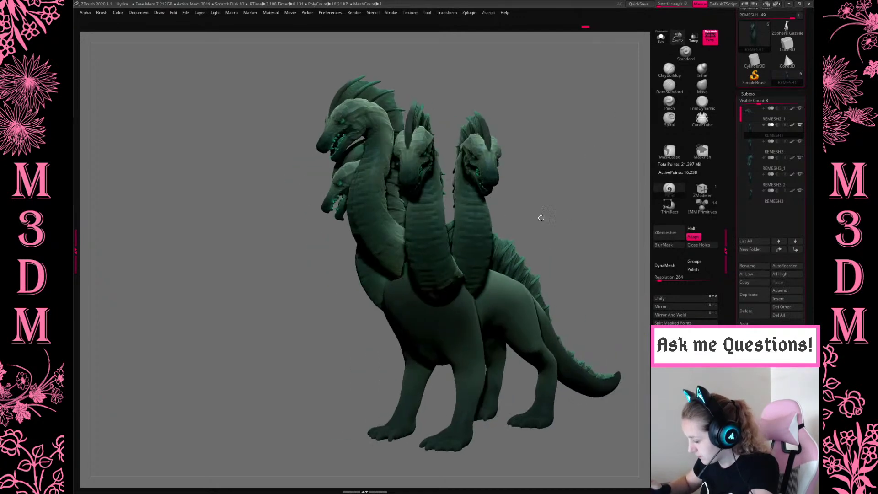
# Isolate the REMESH1 neck, mask everything above its base, and blur the mask.
pyautogui.click(661, 37)
pyautogui.keyDown('shift'); pyautogui.moveTo(588, 179); pyautogui.dragTo(581, 210); pyautogui.keyUp('shift')
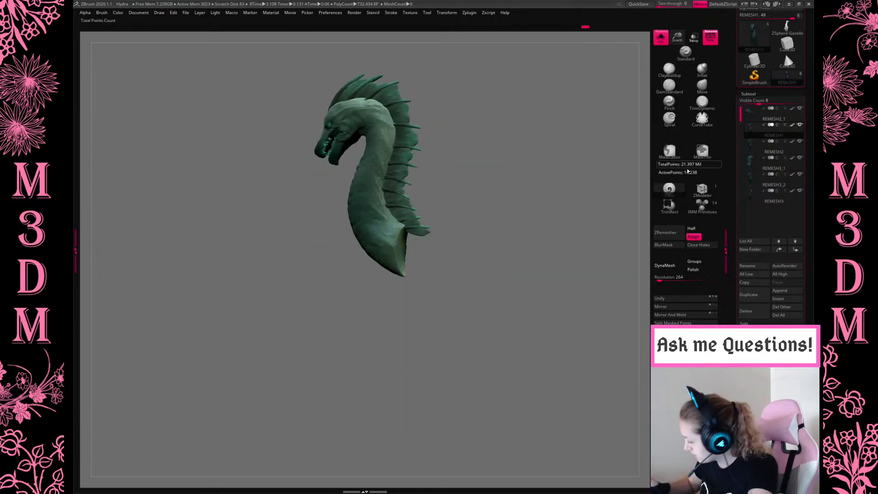
pyautogui.moveTo(494, 263)
pyautogui.mouseDown()
pyautogui.moveTo(520, 273)
pyautogui.moveTo(505, 254)
pyautogui.mouseUp()
pyautogui.moveTo(457, 238); pyautogui.dragTo(470, 228)
pyautogui.moveTo(458, 219)
pyautogui.keyDown('ctrl'); pyautogui.mouseDown()
pyautogui.moveTo(430, 209)
pyautogui.moveTo(393, 260)
pyautogui.moveTo(423, 307)
pyautogui.mouseUp(); pyautogui.keyUp('ctrl')
pyautogui.moveTo(509, 241)
pyautogui.mouseDown()
pyautogui.moveTo(467, 241)
pyautogui.moveTo(510, 240)
pyautogui.mouseUp()
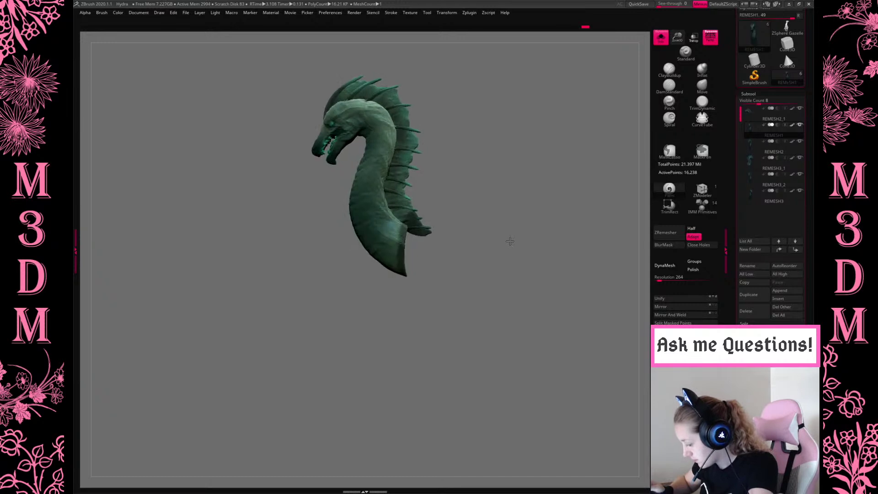
pyautogui.click(672, 246)
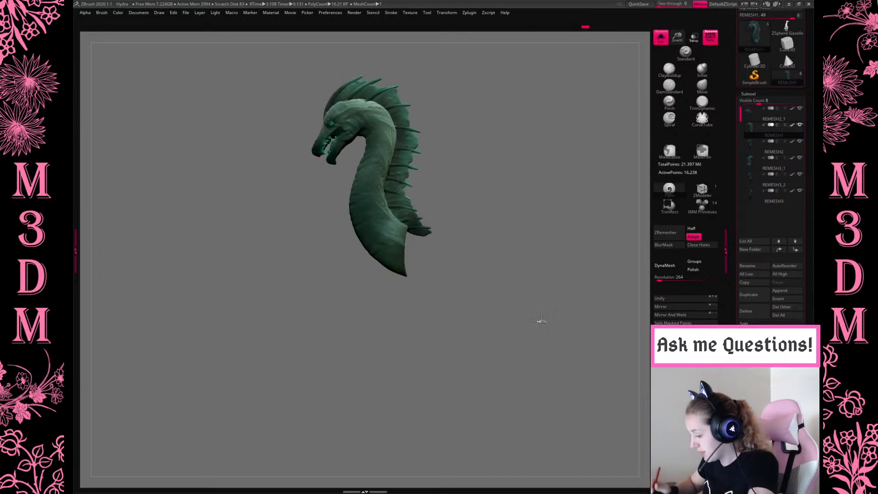
# Place the transform gizmo at the REMESH1 neck's base, bring back the body, and hide the other necks.
pyautogui.keyDown('ctrl'); pyautogui.click(538, 315); pyautogui.keyUp('ctrl')
pyautogui.press('w')
pyautogui.keyDown('alt'); pyautogui.moveTo(528, 363); pyautogui.dragTo(630, 361); pyautogui.keyUp('alt')
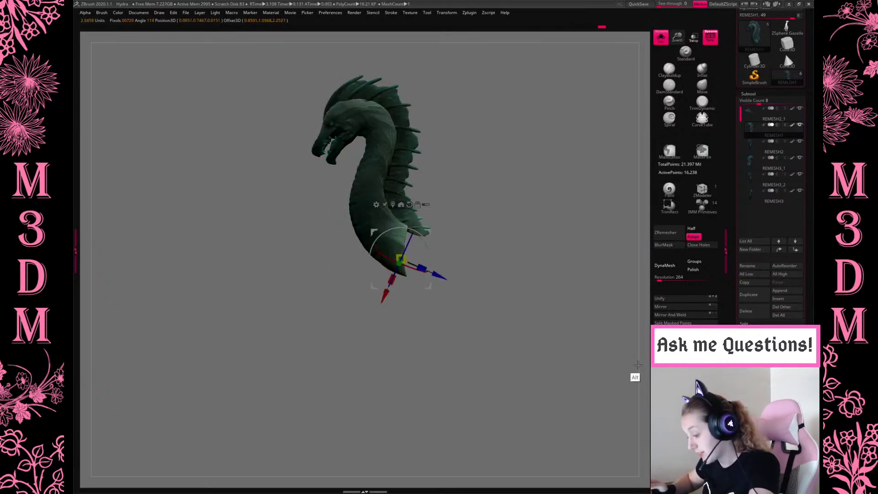
pyautogui.click(661, 37)
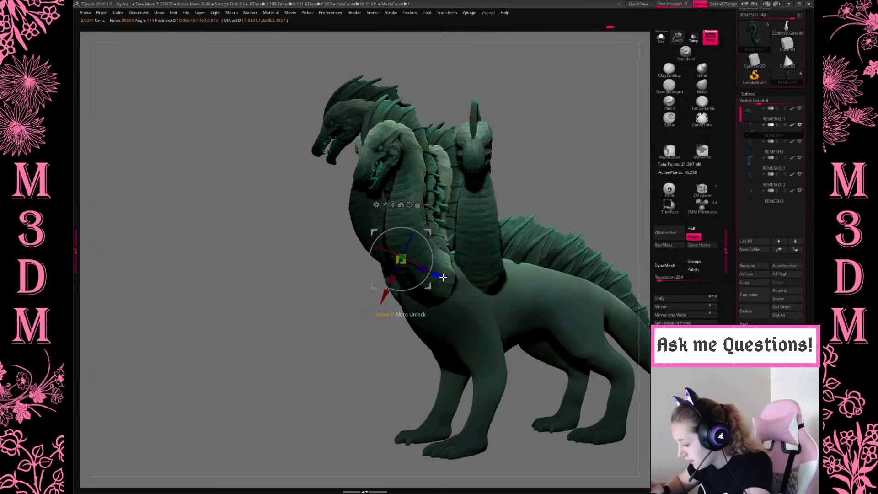
pyautogui.click(800, 157)
pyautogui.click(800, 174)
pyautogui.click(800, 190)
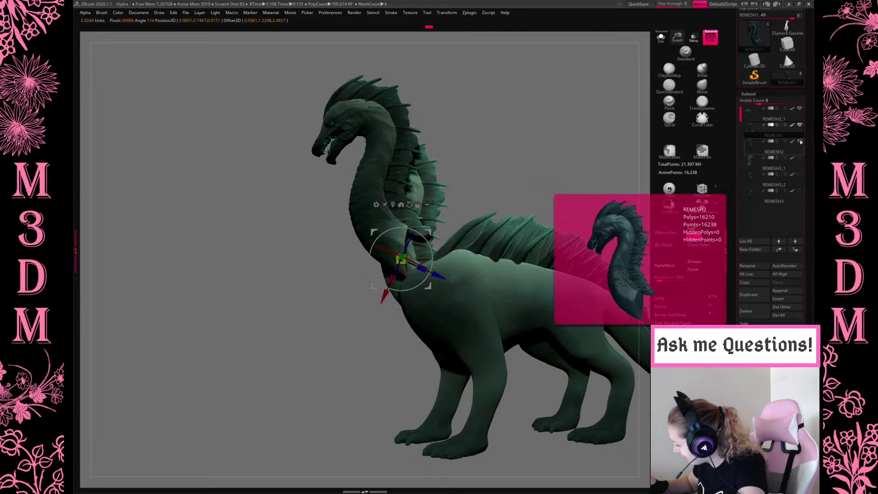
# Rotate and shift the REMESH1 neck's base so it runs into the front of the shoulders.
pyautogui.moveTo(517, 198); pyautogui.dragTo(496, 196)
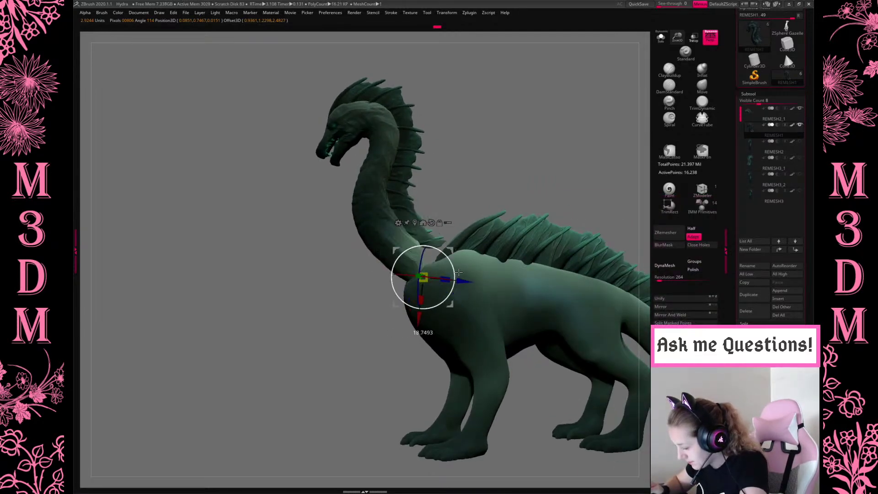
pyautogui.moveTo(452, 252); pyautogui.dragTo(467, 253)
pyautogui.moveTo(508, 188)
pyautogui.mouseDown()
pyautogui.moveTo(585, 161)
pyautogui.moveTo(557, 166)
pyautogui.moveTo(571, 183)
pyautogui.moveTo(555, 201)
pyautogui.moveTo(560, 219)
pyautogui.moveTo(538, 205)
pyautogui.moveTo(548, 198)
pyautogui.moveTo(530, 188)
pyautogui.mouseUp()
pyautogui.press('q')
pyautogui.press('w')
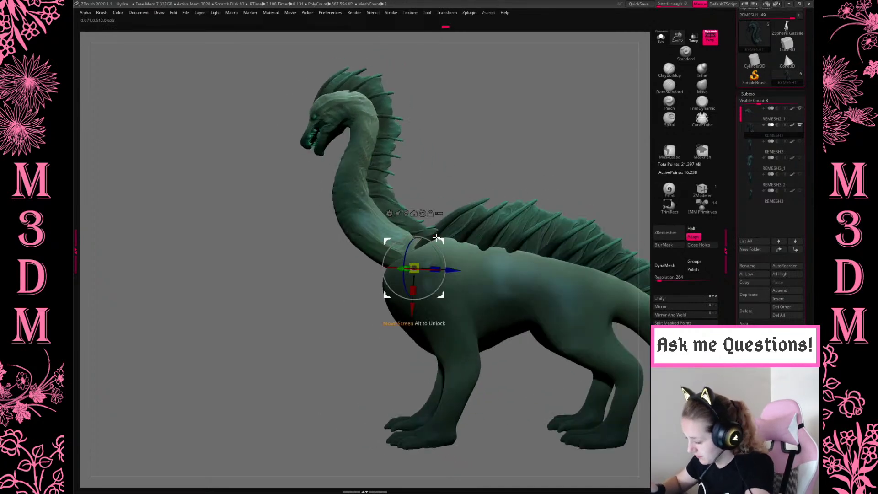
pyautogui.keyDown('alt'); pyautogui.moveTo(385, 237); pyautogui.dragTo(474, 176); pyautogui.keyUp('alt')
pyautogui.keyDown('alt'); pyautogui.click(502, 146); pyautogui.keyUp('alt')
pyautogui.moveTo(425, 249); pyautogui.dragTo(426, 250)
# Select the merged body REMESH2_1 and examine its polygroups and shoulder area, both isolated and alongside the neck.
pyautogui.press('q')
pyautogui.keyDown('alt'); pyautogui.click(462, 265); pyautogui.keyUp('alt')
pyautogui.keyDown('ctrl'); pyautogui.moveTo(586, 185); pyautogui.dragTo(508, 135); pyautogui.keyUp('ctrl')
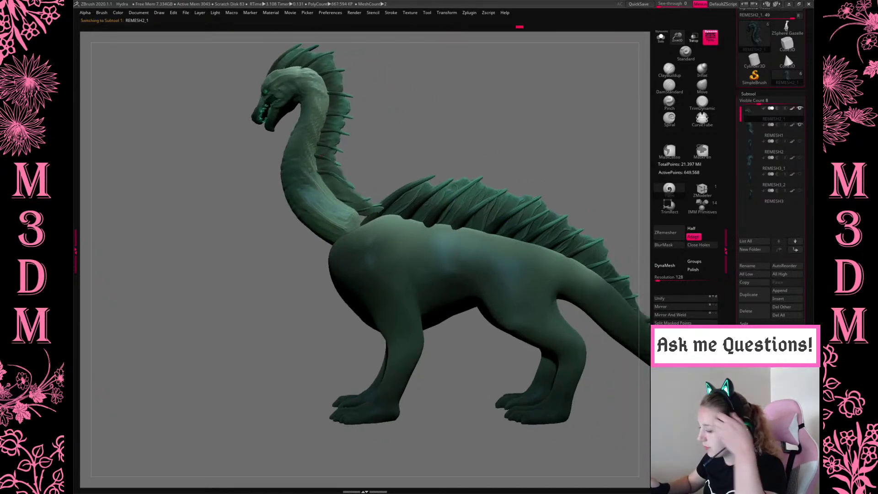
pyautogui.hotkey('shift', 'f')
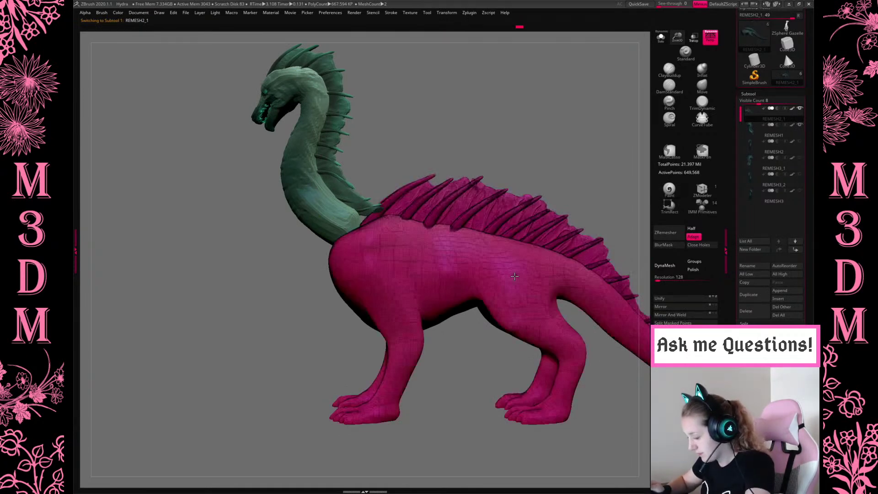
pyautogui.hotkey('shift', 'f')
pyautogui.click(661, 37)
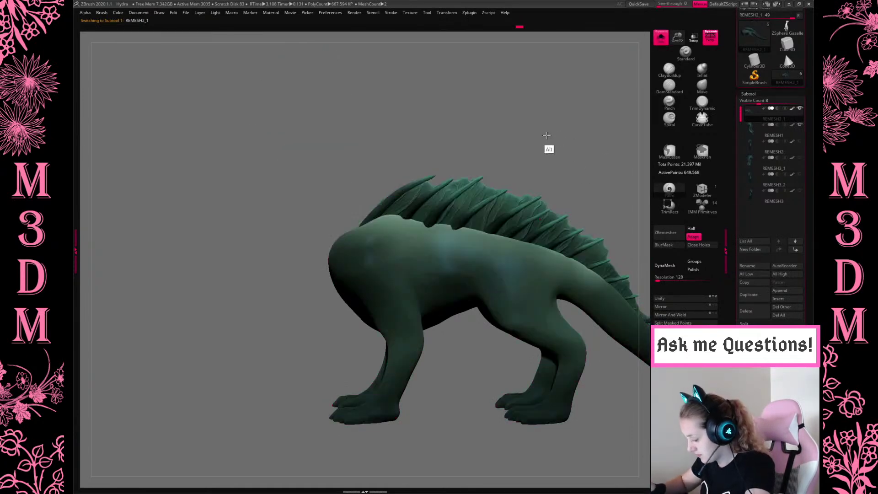
pyautogui.keyDown('alt'); pyautogui.moveTo(553, 135); pyautogui.dragTo(524, 118); pyautogui.keyUp('alt')
pyautogui.moveTo(261, 439)
pyautogui.keyDown('ctrl'); pyautogui.mouseDown()
pyautogui.moveTo(394, 294)
pyautogui.moveTo(299, 296)
pyautogui.mouseUp(); pyautogui.keyUp('ctrl')
pyautogui.hotkey('ctrl', 'z')
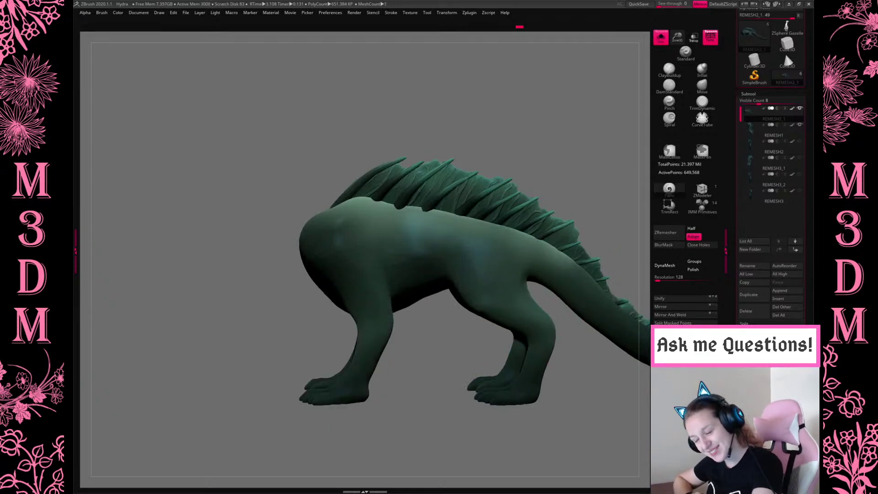
pyautogui.click(661, 36)
pyautogui.moveTo(578, 131)
pyautogui.mouseDown()
pyautogui.moveTo(596, 132)
pyautogui.moveTo(575, 131)
pyautogui.moveTo(593, 143)
pyautogui.mouseUp()
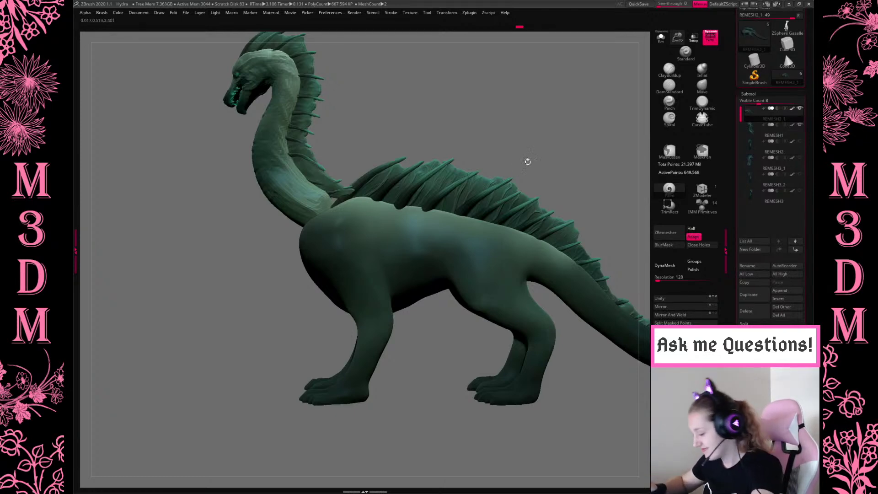
# Isolate the merged body, check its polygroups with PolyFrame, and turn off its polypaint display.
pyautogui.keyDown('alt'); pyautogui.moveTo(528, 167); pyautogui.dragTo(499, 164); pyautogui.keyUp('alt')
pyautogui.click(667, 39)
pyautogui.moveTo(555, 148); pyautogui.dragTo(382, 394)
pyautogui.hotkey('shift', 'f')
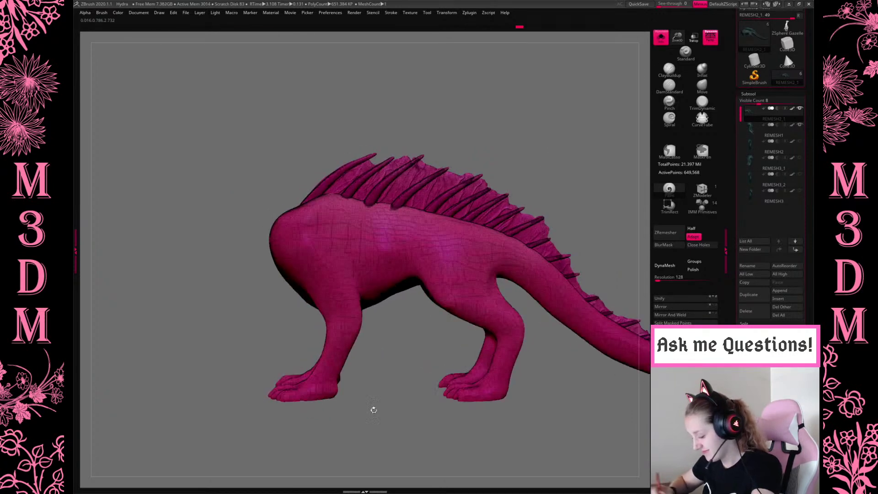
pyautogui.hotkey('shift', 'f')
pyautogui.moveTo(259, 426)
pyautogui.keyDown('ctrl'); pyautogui.mouseDown()
pyautogui.moveTo(335, 424)
pyautogui.moveTo(256, 330)
pyautogui.moveTo(255, 366)
pyautogui.mouseUp(); pyautogui.keyUp('ctrl')
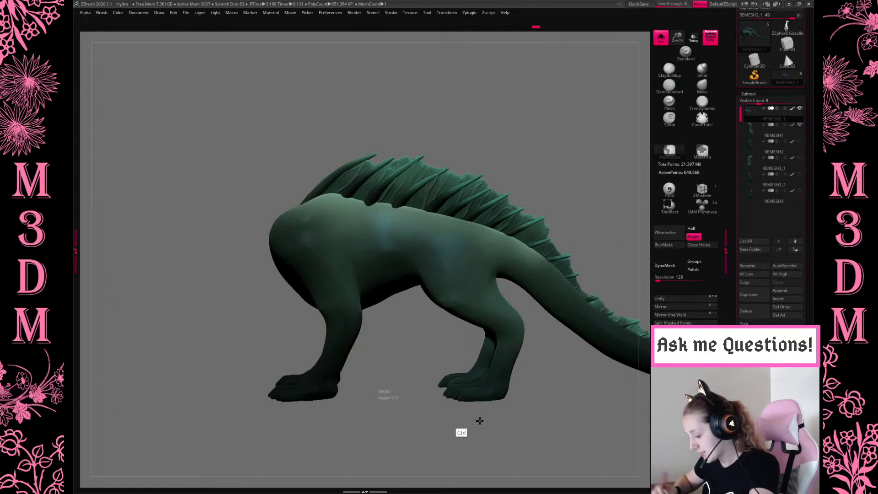
pyautogui.keyDown('ctrl'); pyautogui.click(430, 423); pyautogui.keyUp('ctrl')
pyautogui.moveTo(525, 416); pyautogui.dragTo(555, 400)
pyautogui.click(752, 102)
pyautogui.click(750, 94)
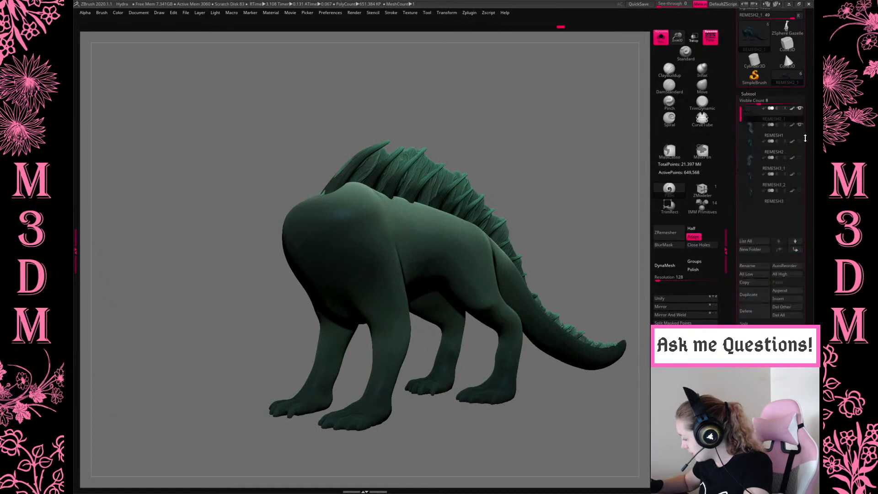
pyautogui.click(793, 109)
# Choose the DamStandard brush for detailing the body's front feet.
pyautogui.rightClick(638, 252)
pyautogui.rightClick(505, 226)
pyautogui.click(462, 205)
pyautogui.moveTo(465, 208); pyautogui.dragTo(453, 218)
pyautogui.moveTo(572, 133); pyautogui.dragTo(447, 294)
pyautogui.keyDown('alt'); pyautogui.moveTo(341, 407); pyautogui.dragTo(570, 290); pyautogui.keyUp('alt')
pyautogui.rightClick(445, 290)
pyautogui.moveTo(471, 261); pyautogui.dragTo(617, 209)
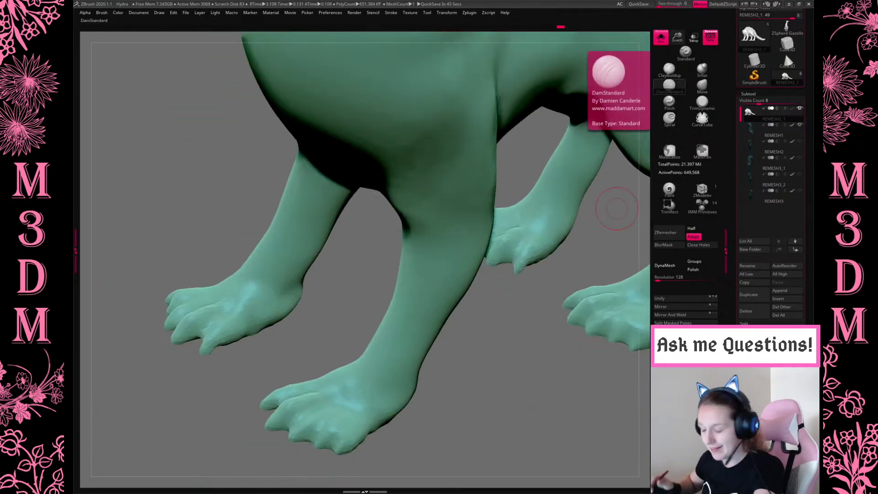
# Assign Alpha 01 to the DamStandard brush and set its Z Intensity to 36.
pyautogui.moveTo(480, 337)
pyautogui.mouseDown()
pyautogui.moveTo(523, 294)
pyautogui.moveTo(513, 301)
pyautogui.mouseUp()
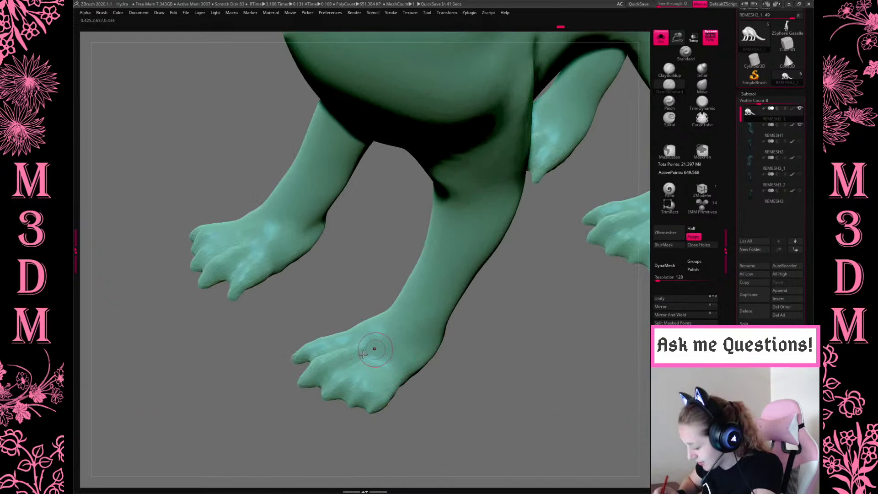
pyautogui.moveTo(313, 409); pyautogui.dragTo(494, 255)
pyautogui.press('space')
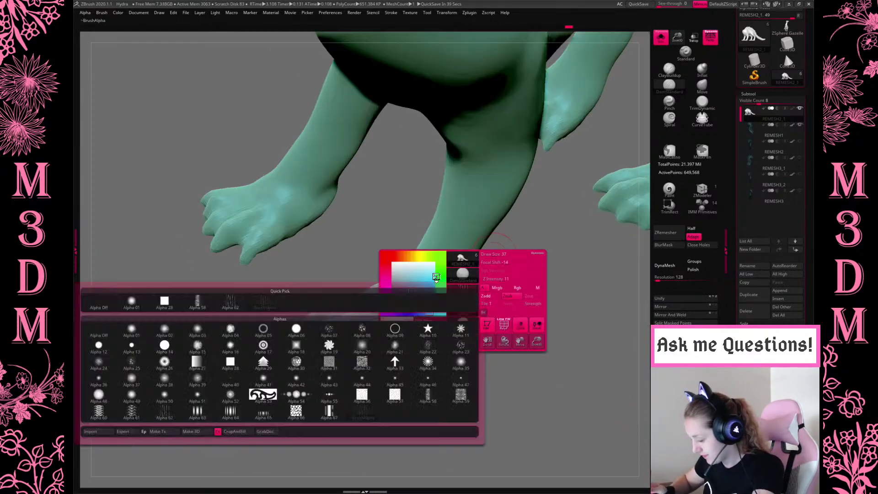
pyautogui.press('space')
pyautogui.click(246, 289)
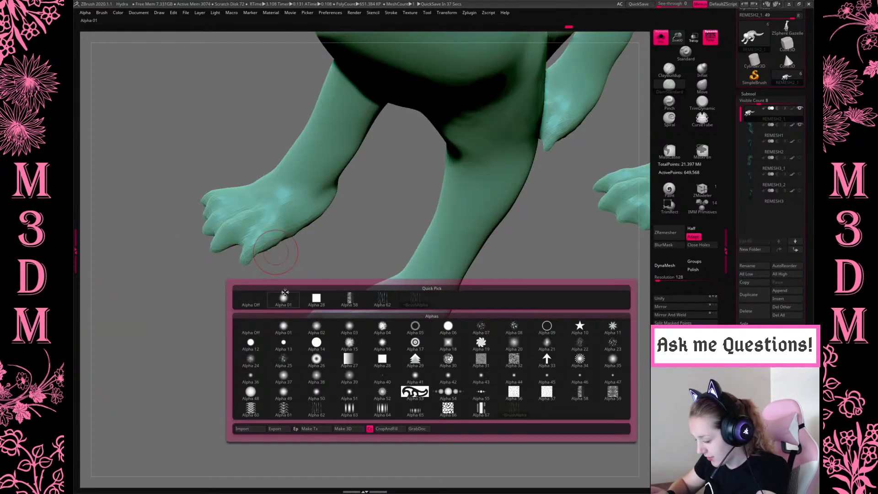
pyautogui.click(285, 298)
pyautogui.moveTo(498, 310); pyautogui.dragTo(452, 301)
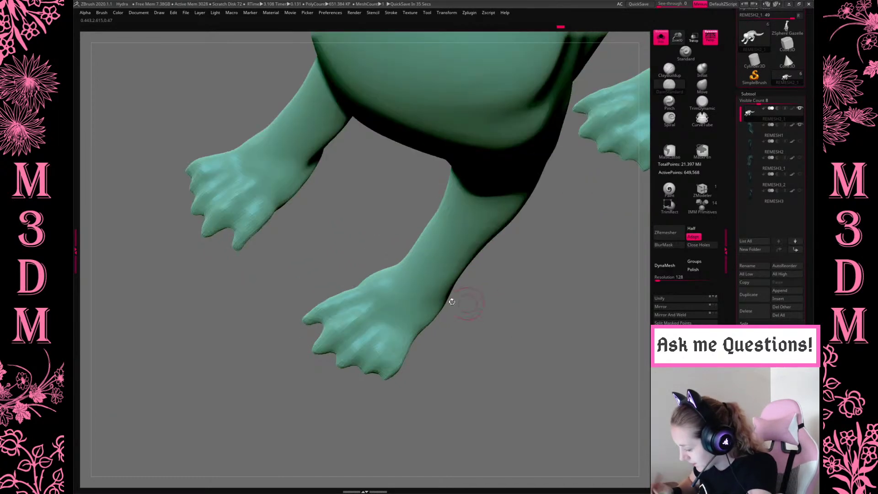
pyautogui.press('space')
pyautogui.click(414, 311)
# Try carving grooves between the toes of the front feet with DamStandard.
pyautogui.moveTo(382, 305)
pyautogui.mouseDown()
pyautogui.moveTo(324, 358)
pyautogui.moveTo(345, 336)
pyautogui.mouseUp()
pyautogui.hotkey('ctrl', 'z')
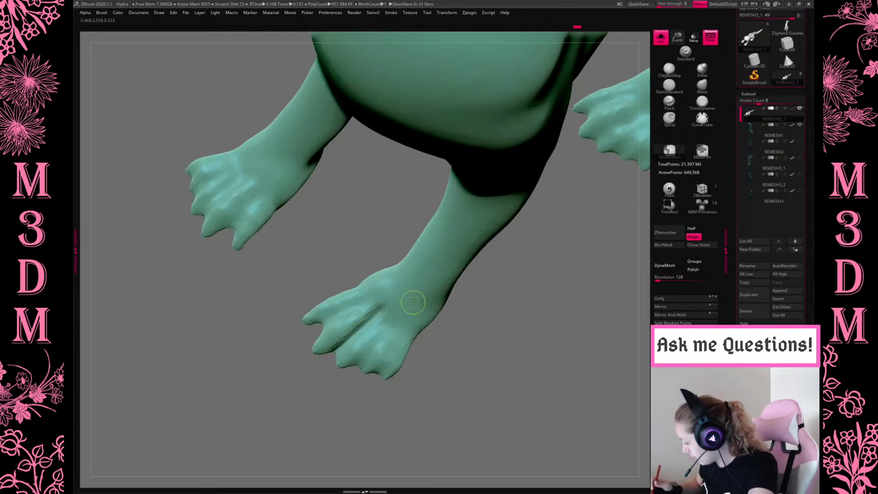
pyautogui.moveTo(385, 311); pyautogui.dragTo(338, 350)
pyautogui.moveTo(405, 329); pyautogui.dragTo(336, 395)
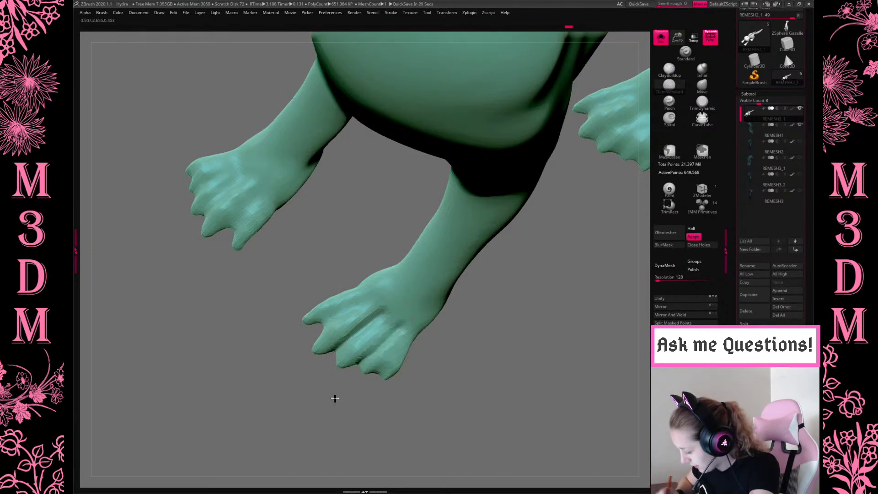
pyautogui.hotkey('ctrl', 'z')
pyautogui.moveTo(400, 317); pyautogui.dragTo(359, 374)
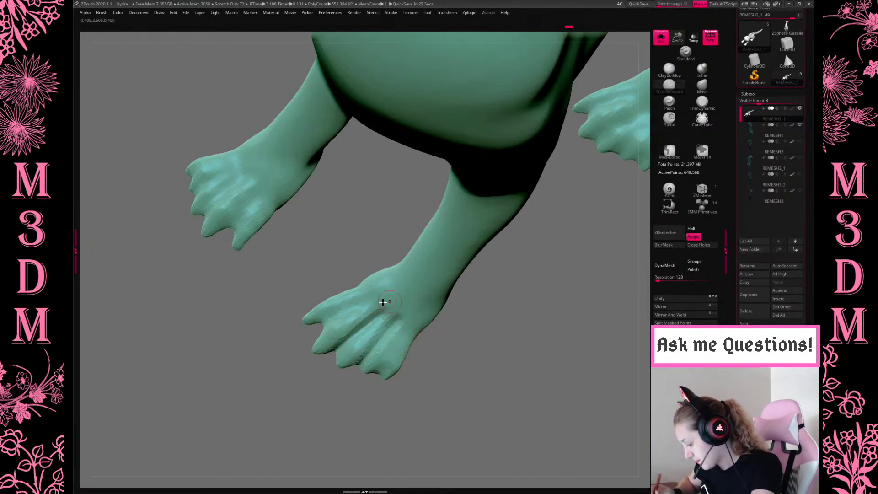
pyautogui.moveTo(333, 315); pyautogui.dragTo(312, 327)
pyautogui.moveTo(494, 322); pyautogui.dragTo(486, 340)
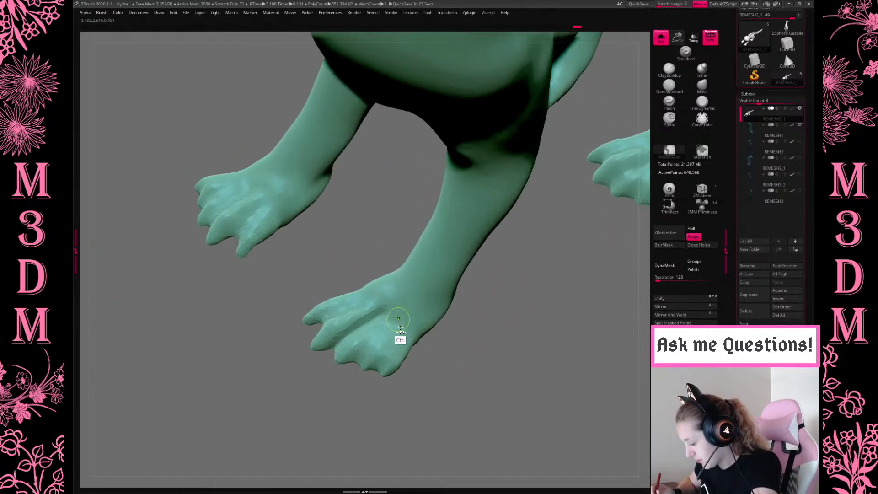
pyautogui.hotkey('ctrl', 'a')
pyautogui.hotkey('ctrl', 'z')
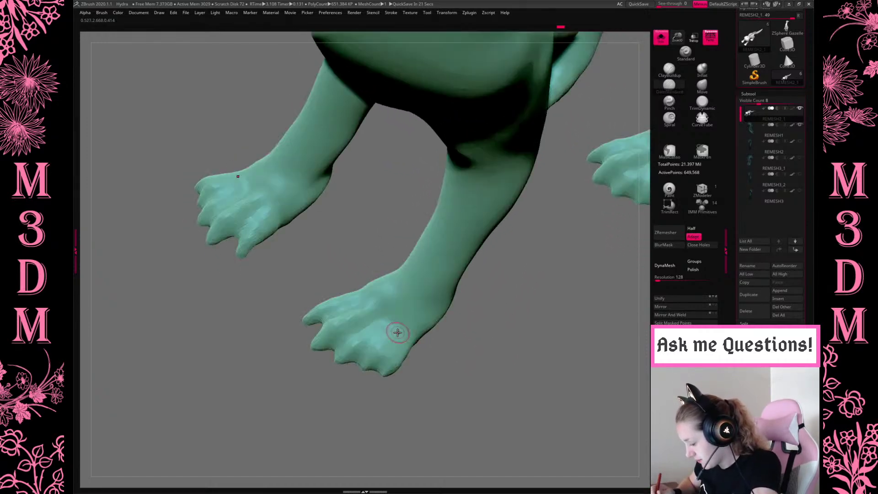
pyautogui.moveTo(360, 368); pyautogui.dragTo(387, 340)
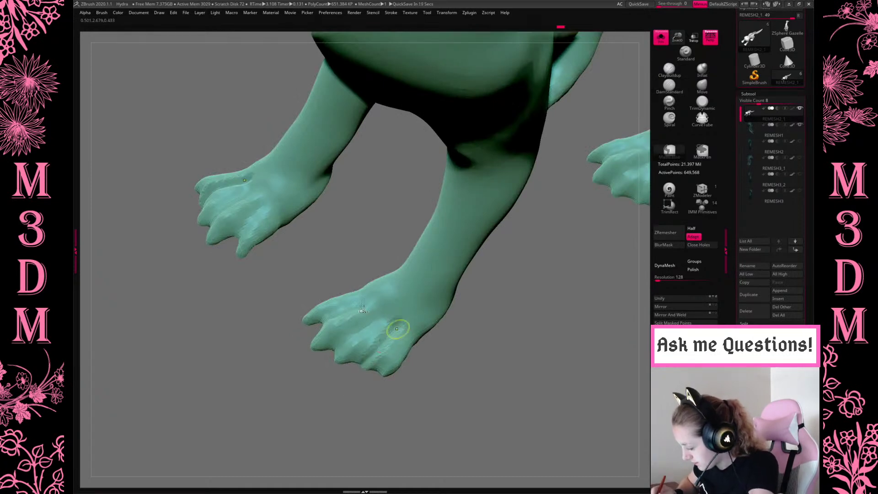
pyautogui.hotkey('ctrl', 'z')
# Carve three grooves between the toes on top of the front feet, running back toward the ankles.
pyautogui.moveTo(375, 292); pyautogui.dragTo(315, 328)
pyautogui.moveTo(383, 311); pyautogui.dragTo(351, 359)
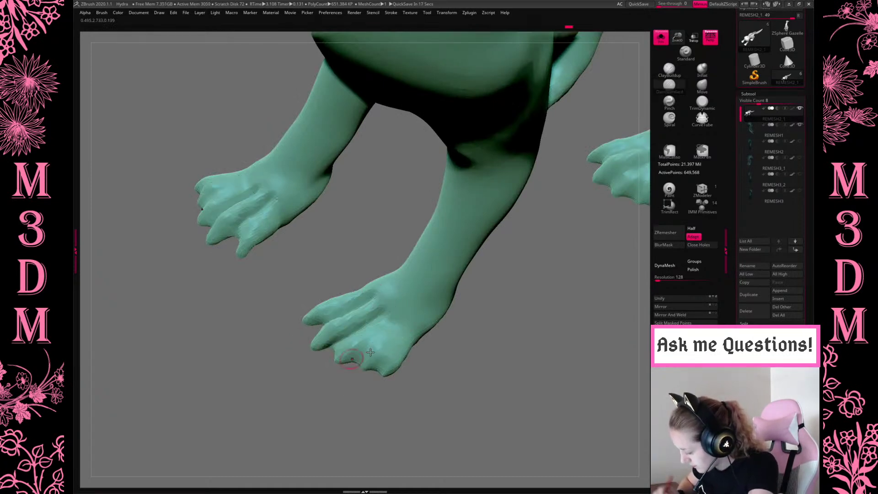
pyautogui.moveTo(395, 327); pyautogui.dragTo(397, 352)
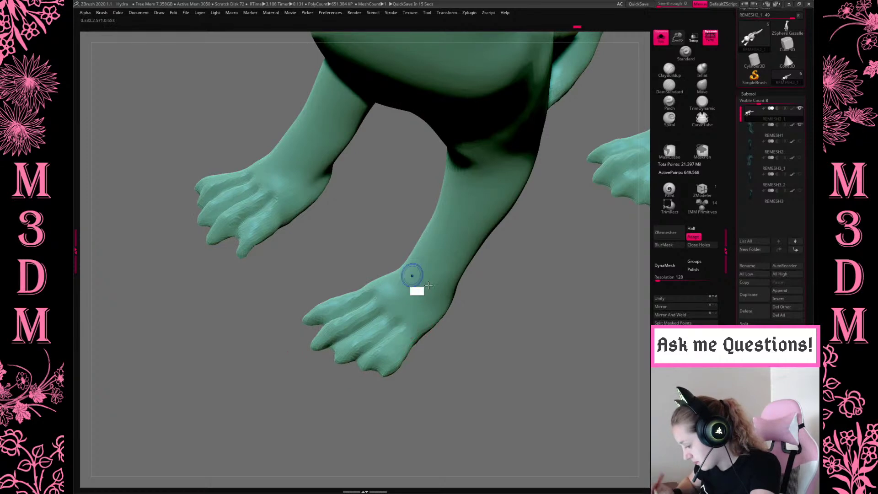
# Adjust the shape and length of the front toe tips with the Move brush.
pyautogui.moveTo(509, 353); pyautogui.dragTo(549, 364)
pyautogui.rightClick(509, 308)
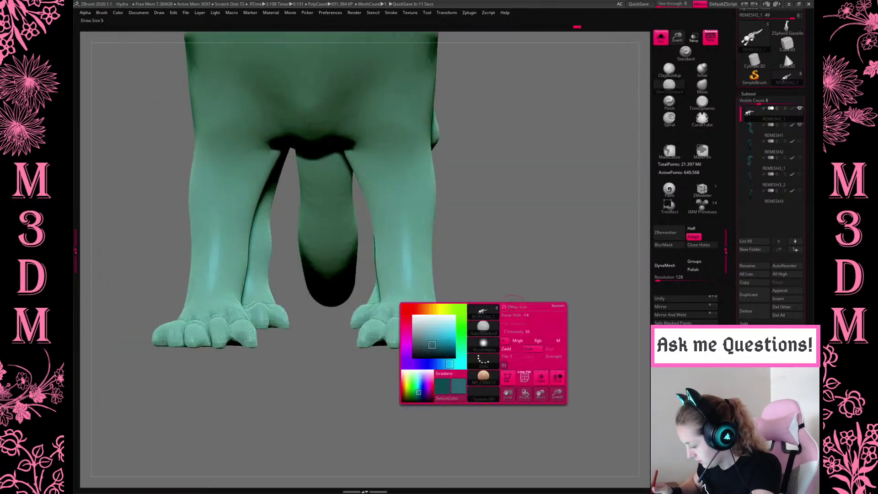
pyautogui.moveTo(543, 281); pyautogui.dragTo(551, 329)
pyautogui.click(703, 87)
pyautogui.moveTo(385, 390); pyautogui.dragTo(395, 389)
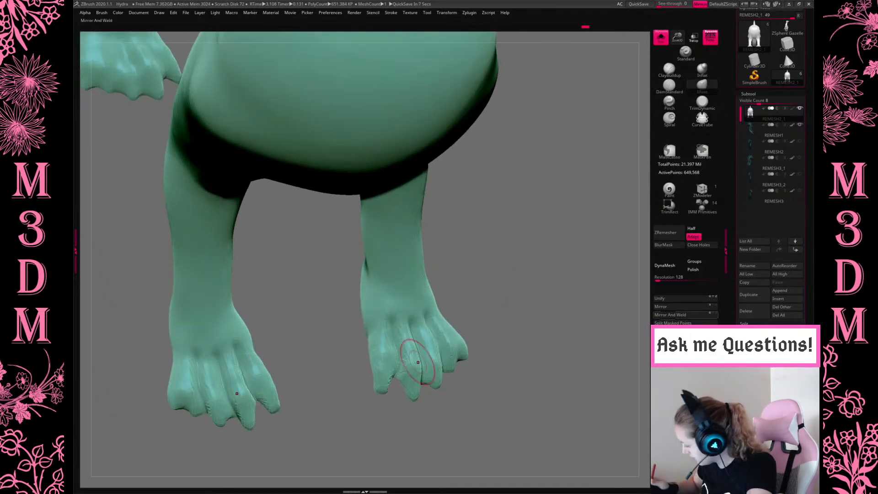
pyautogui.moveTo(389, 388)
pyautogui.mouseDown()
pyautogui.moveTo(383, 395)
pyautogui.moveTo(388, 390)
pyautogui.mouseUp()
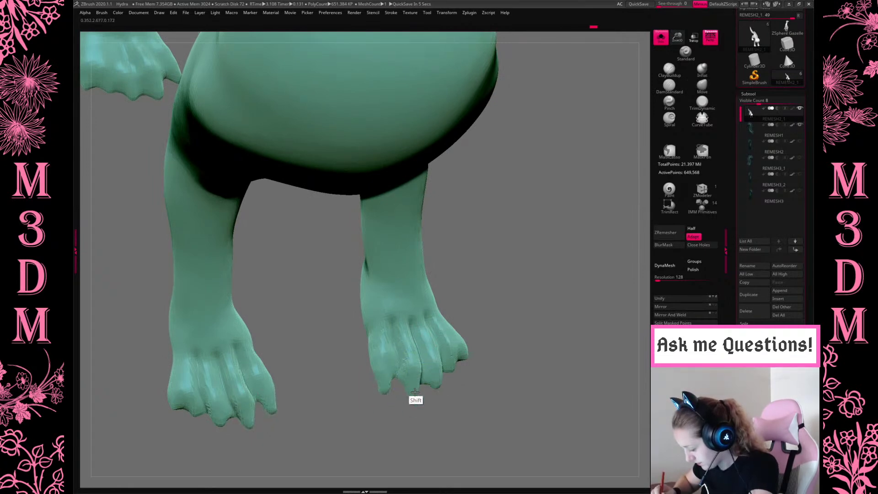
pyautogui.moveTo(555, 251); pyautogui.dragTo(416, 356)
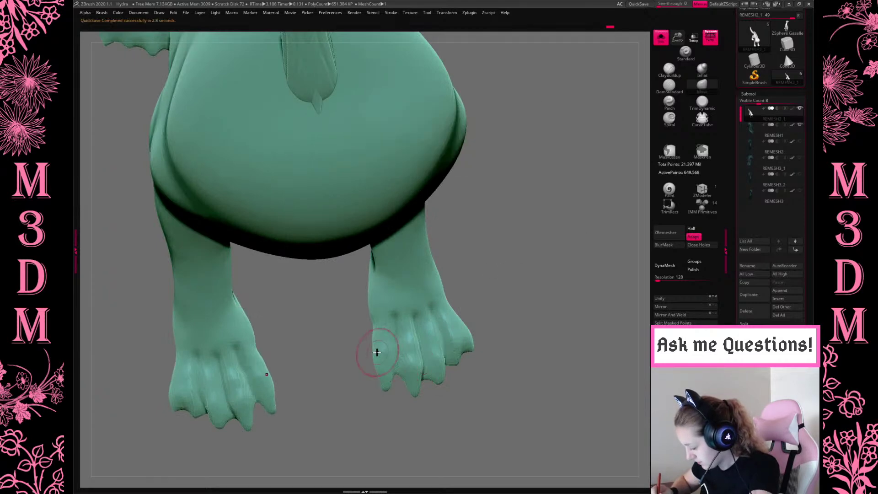
# Carve grooves between the toes on top of the back feet with the DamStandard brush, running back toward the ankles.
pyautogui.press('space')
pyautogui.moveTo(521, 283)
pyautogui.mouseDown()
pyautogui.moveTo(510, 282)
pyautogui.moveTo(526, 248)
pyautogui.moveTo(547, 349)
pyautogui.moveTo(474, 353)
pyautogui.moveTo(568, 296)
pyautogui.moveTo(563, 314)
pyautogui.moveTo(418, 423)
pyautogui.moveTo(435, 384)
pyautogui.mouseUp()
pyautogui.moveTo(546, 285); pyautogui.dragTo(523, 237)
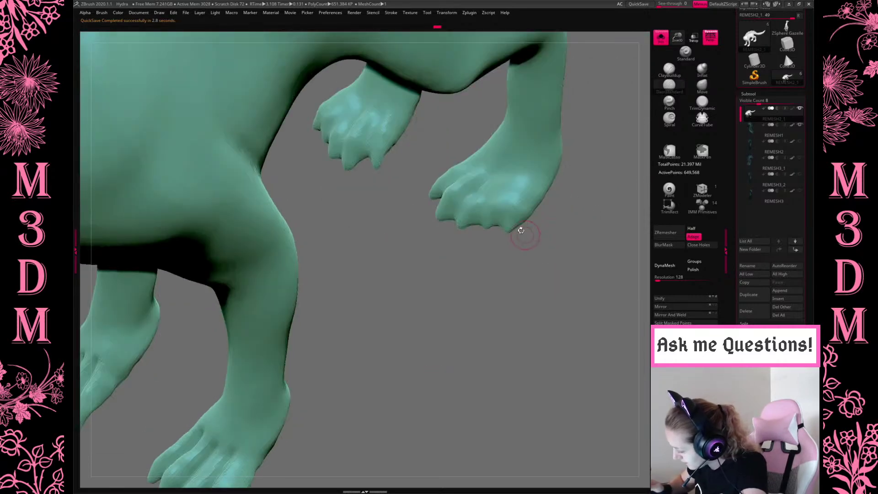
pyautogui.press('space')
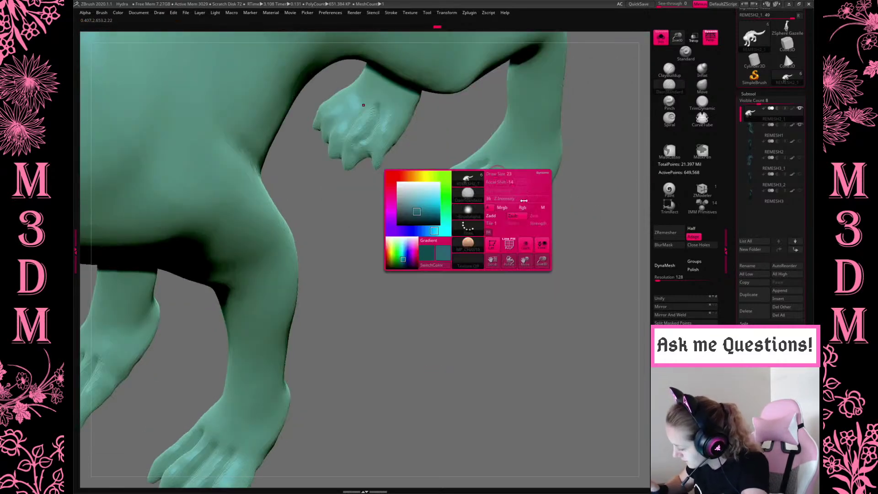
pyautogui.moveTo(486, 164); pyautogui.dragTo(437, 201)
pyautogui.moveTo(464, 259)
pyautogui.mouseDown()
pyautogui.moveTo(462, 275)
pyautogui.moveTo(480, 180)
pyautogui.mouseUp()
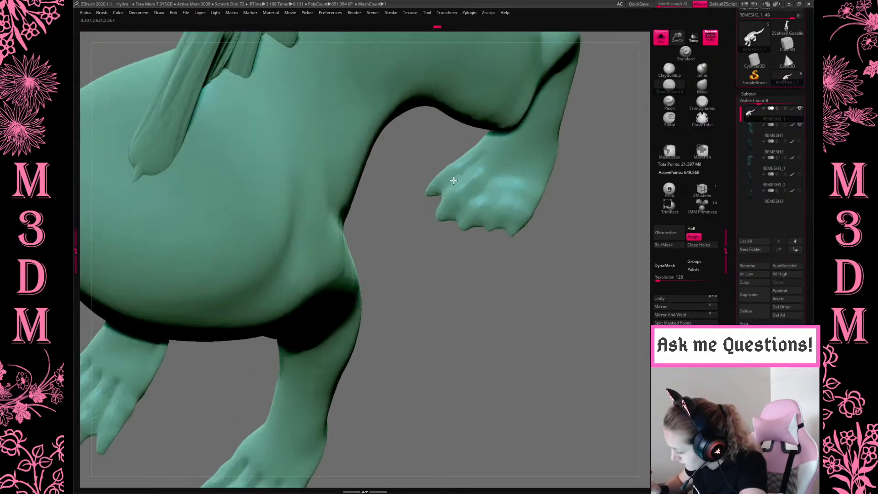
pyautogui.moveTo(499, 171)
pyautogui.mouseDown()
pyautogui.moveTo(474, 195)
pyautogui.moveTo(488, 220)
pyautogui.mouseUp()
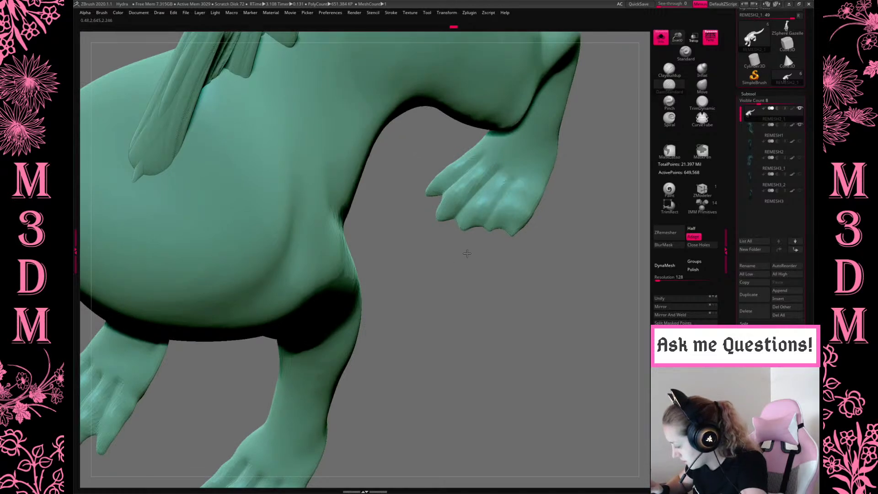
pyautogui.keyDown('shift'); pyautogui.moveTo(529, 159); pyautogui.dragTo(517, 177); pyautogui.keyUp('shift')
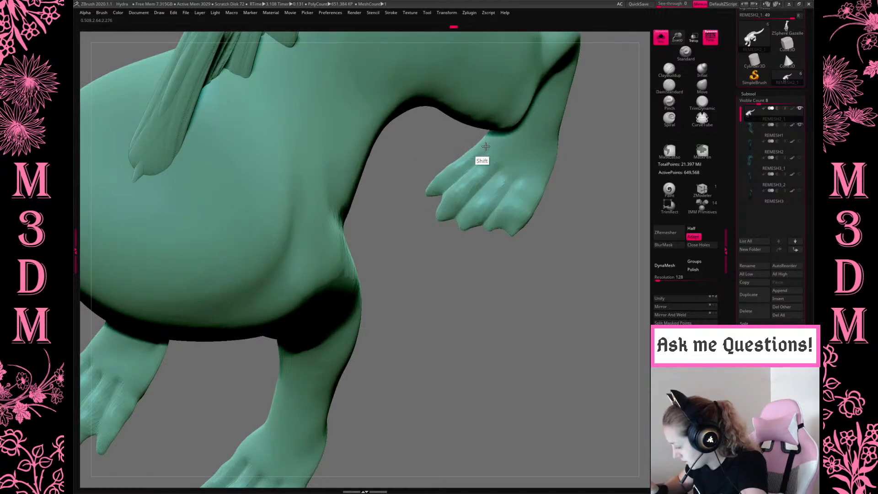
# Pull the tip of the outermost toe on the back feet forward with the Move brush to lengthen it.
pyautogui.press('space')
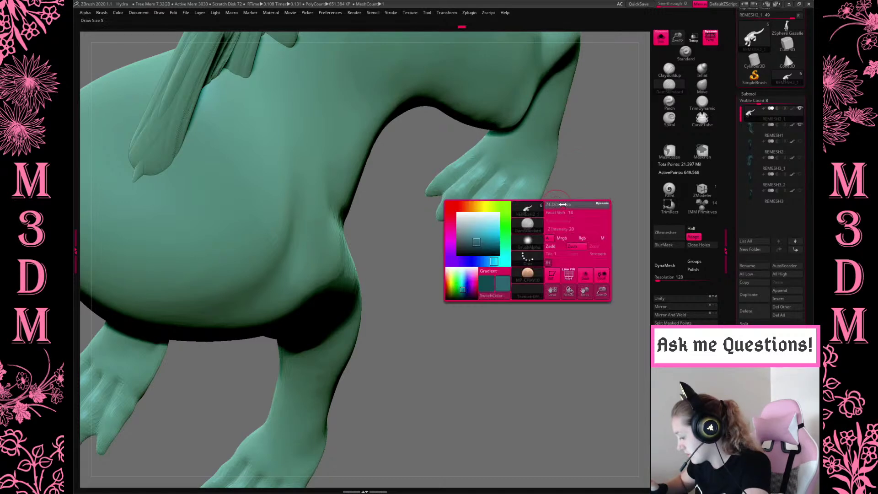
pyautogui.press('space')
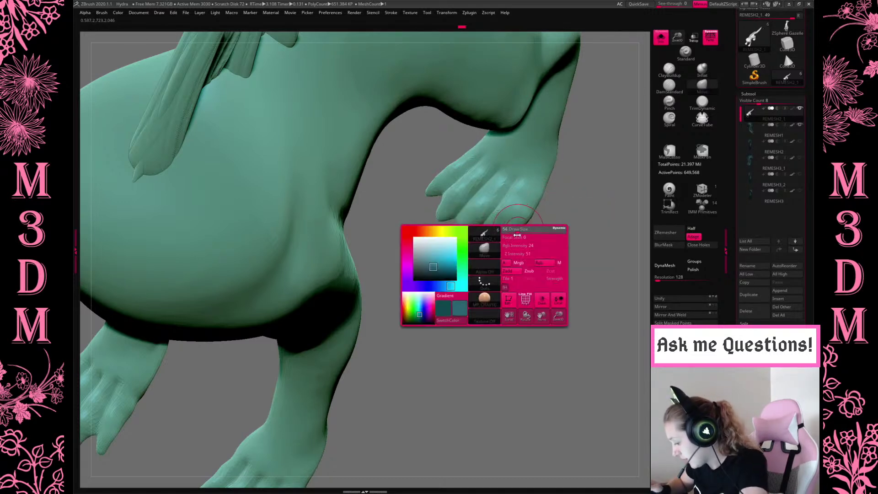
pyautogui.press('space')
pyautogui.moveTo(513, 230); pyautogui.dragTo(516, 230)
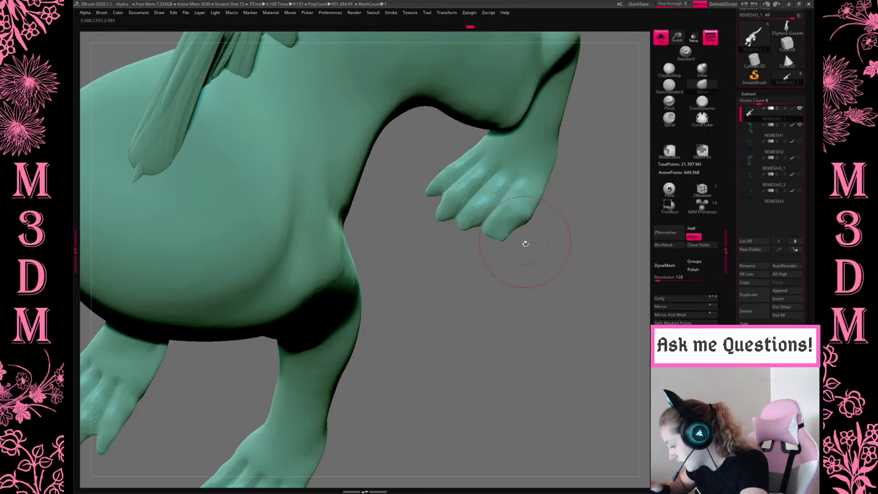
pyautogui.hotkey('ctrl', 'z')
pyautogui.keyDown('shift'); pyautogui.moveTo(505, 225); pyautogui.dragTo(515, 216); pyautogui.keyUp('shift')
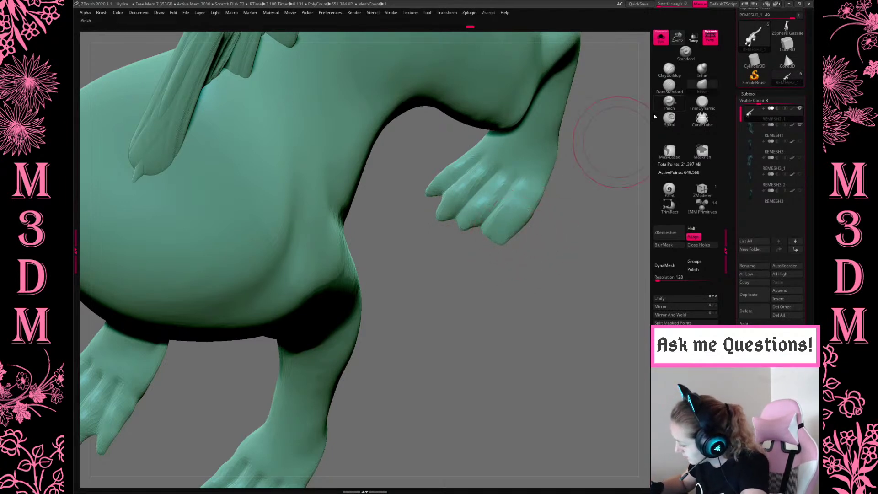
pyautogui.press('v')
pyautogui.press('space')
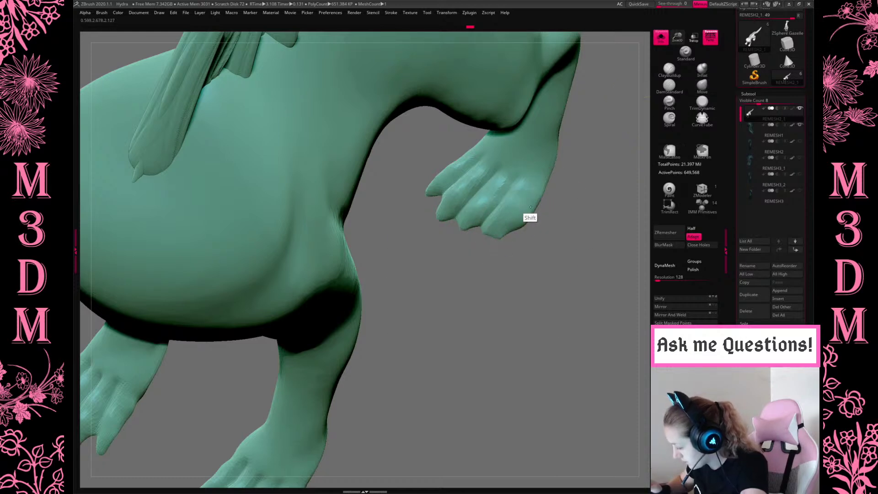
# Pull the toe tips of the front feet longer and further apart with the Move brush.
pyautogui.moveTo(561, 256); pyautogui.dragTo(557, 314)
pyautogui.moveTo(488, 334)
pyautogui.mouseDown()
pyautogui.moveTo(494, 318)
pyautogui.moveTo(484, 344)
pyautogui.moveTo(498, 346)
pyautogui.mouseUp()
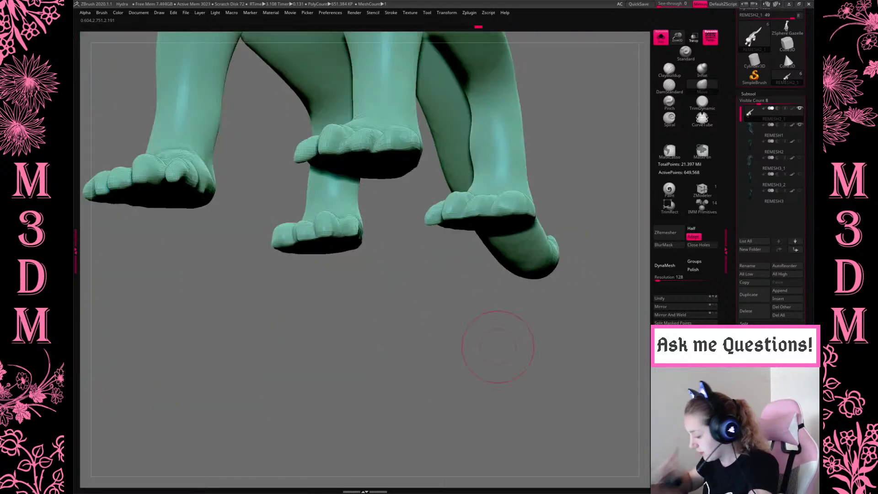
pyautogui.moveTo(507, 388)
pyautogui.mouseDown()
pyautogui.moveTo(500, 374)
pyautogui.moveTo(521, 366)
pyautogui.mouseUp()
pyautogui.press('space')
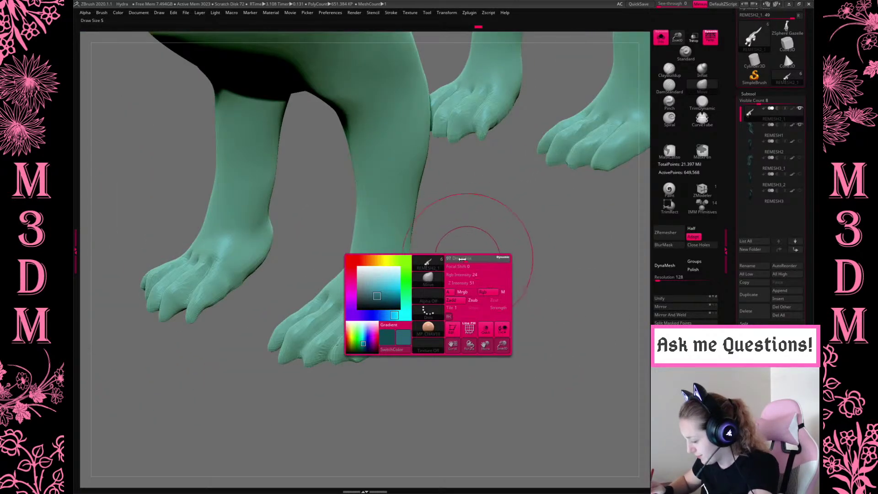
pyautogui.moveTo(467, 258); pyautogui.dragTo(454, 259)
pyautogui.keyDown('shift'); pyautogui.moveTo(343, 361); pyautogui.dragTo(345, 345); pyautogui.keyUp('shift')
pyautogui.hotkey('shift', 'space')
pyautogui.moveTo(429, 321)
pyautogui.mouseDown()
pyautogui.moveTo(426, 288)
pyautogui.moveTo(452, 313)
pyautogui.mouseUp()
pyautogui.moveTo(366, 339)
pyautogui.keyDown('shift'); pyautogui.mouseDown()
pyautogui.moveTo(343, 361)
pyautogui.moveTo(359, 329)
pyautogui.moveTo(361, 350)
pyautogui.moveTo(331, 375)
pyautogui.mouseUp(); pyautogui.keyUp('shift')
pyautogui.moveTo(406, 328); pyautogui.dragTo(426, 337)
pyautogui.moveTo(331, 380); pyautogui.dragTo(330, 379)
pyautogui.press('space')
pyautogui.moveTo(336, 319)
pyautogui.mouseDown()
pyautogui.moveTo(320, 323)
pyautogui.moveTo(307, 342)
pyautogui.mouseUp()
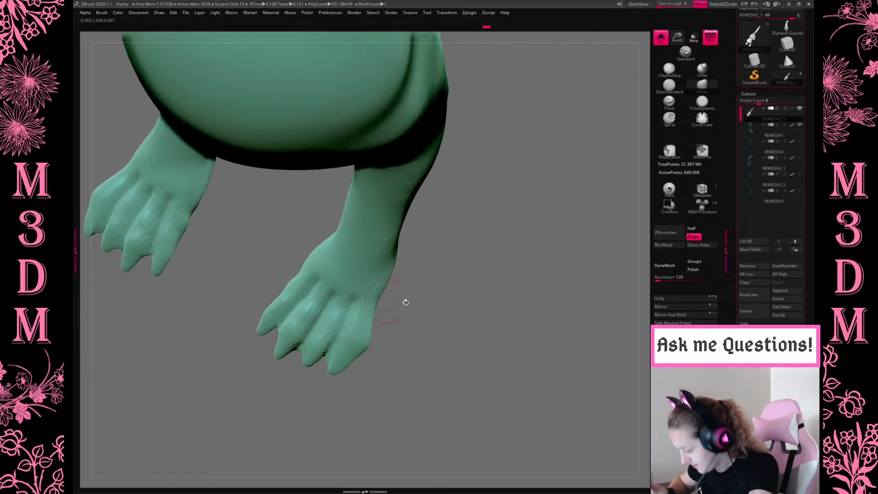
# Lasso-mask the toes of the front feet in side view and invert the mask so only the toes stay editable.
pyautogui.moveTo(461, 315); pyautogui.dragTo(497, 274)
pyautogui.press('space')
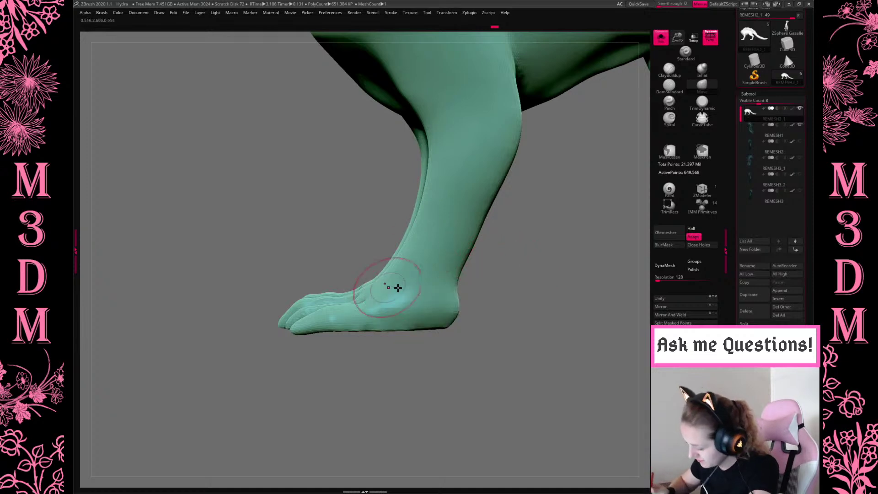
pyautogui.press('ctrl')
pyautogui.moveTo(244, 249)
pyautogui.keyDown('ctrl'); pyautogui.mouseDown()
pyautogui.moveTo(363, 337)
pyautogui.moveTo(301, 390)
pyautogui.mouseUp(); pyautogui.keyUp('ctrl')
pyautogui.keyDown('ctrl'); pyautogui.moveTo(278, 273); pyautogui.dragTo(285, 287); pyautogui.keyUp('ctrl')
pyautogui.keyDown('ctrl'); pyautogui.moveTo(380, 388); pyautogui.dragTo(394, 399); pyautogui.keyUp('ctrl')
pyautogui.moveTo(250, 315)
pyautogui.keyDown('ctrl'); pyautogui.mouseDown()
pyautogui.moveTo(337, 260)
pyautogui.moveTo(359, 388)
pyautogui.mouseUp(); pyautogui.keyUp('ctrl')
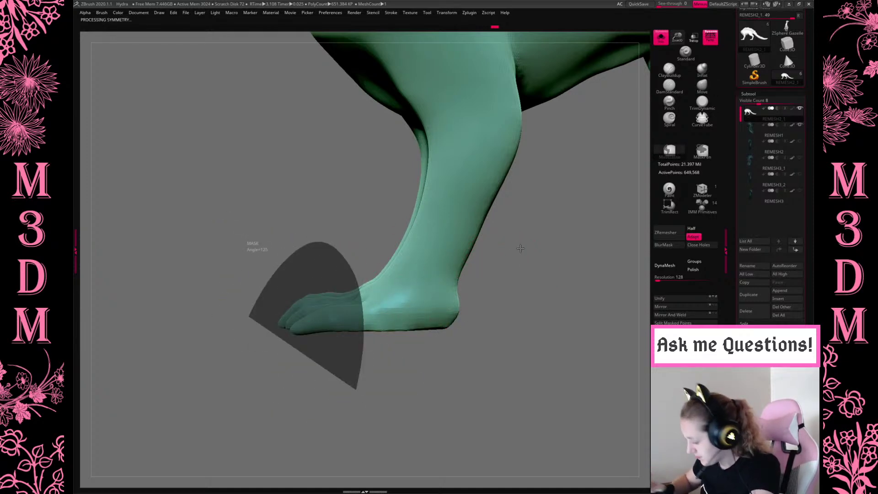
pyautogui.keyDown('ctrl'); pyautogui.click(558, 316); pyautogui.keyUp('ctrl')
# Rotate the front toes upward at the ball of the foot and adjust their underside with the Move brush.
pyautogui.press('w')
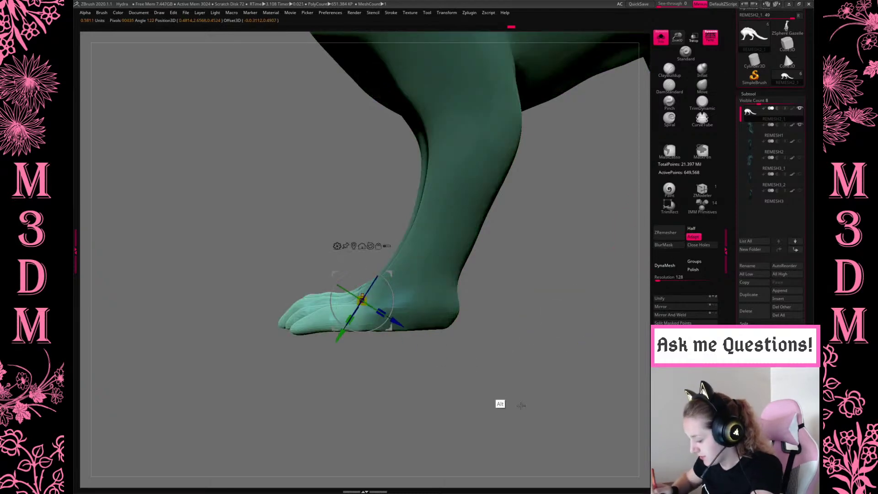
pyautogui.moveTo(392, 311)
pyautogui.mouseDown()
pyautogui.moveTo(400, 322)
pyautogui.moveTo(405, 274)
pyautogui.moveTo(407, 306)
pyautogui.mouseUp()
pyautogui.press('q')
pyautogui.press('space')
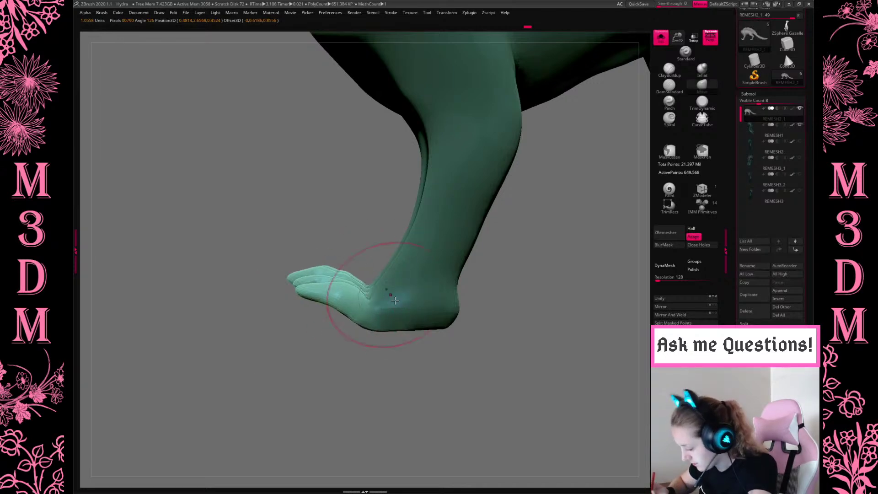
pyautogui.moveTo(316, 287); pyautogui.dragTo(310, 282)
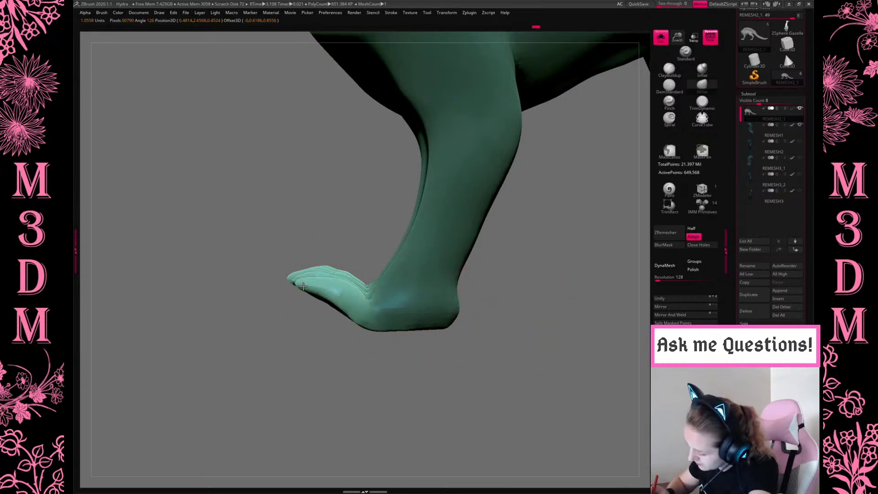
# Mask all but the outer part of the front toes, blur the mask, and bend that part downward.
pyautogui.moveTo(546, 314)
pyautogui.keyDown('ctrl'); pyautogui.mouseDown()
pyautogui.moveTo(481, 292)
pyautogui.moveTo(332, 376)
pyautogui.moveTo(359, 261)
pyautogui.mouseUp(); pyautogui.keyUp('ctrl')
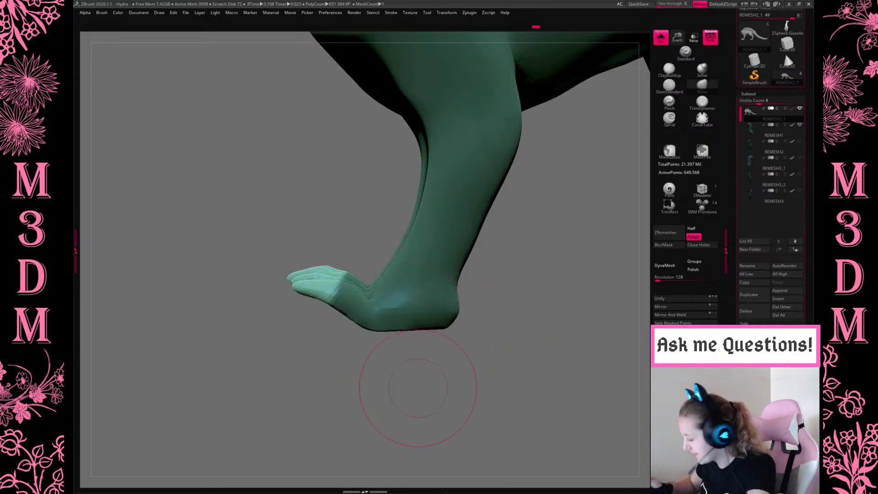
pyautogui.click(671, 246)
pyautogui.press('w')
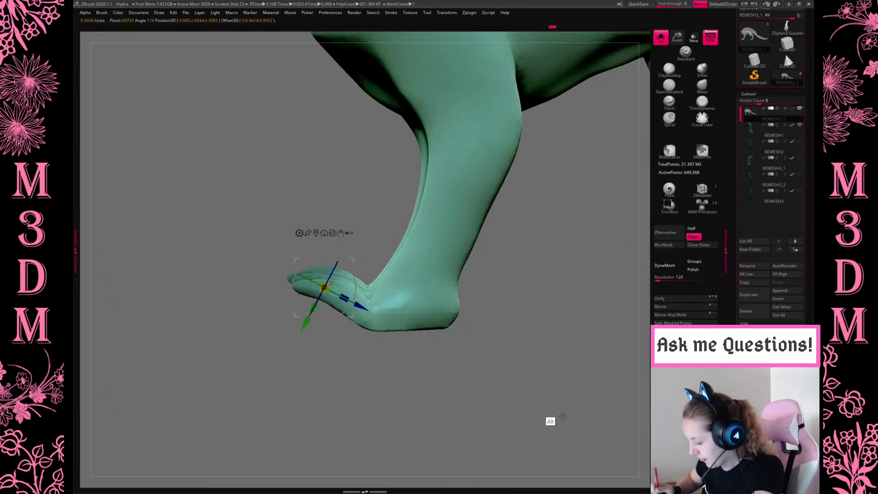
pyautogui.hotkey('ctrl', 'i')
pyautogui.moveTo(357, 290)
pyautogui.mouseDown()
pyautogui.moveTo(359, 264)
pyautogui.moveTo(344, 296)
pyautogui.mouseUp()
pyautogui.moveTo(347, 338); pyautogui.dragTo(345, 340)
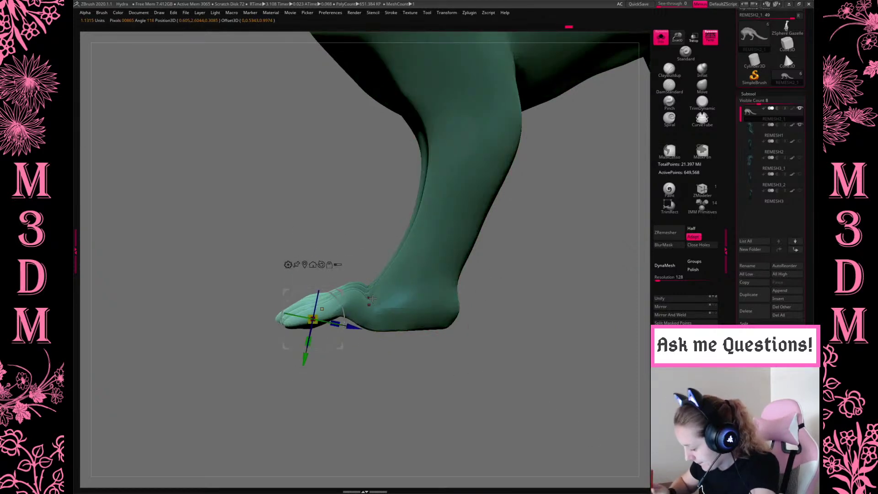
# Rotate and shift the front toe tips further down toward the level of the sole.
pyautogui.press('q')
pyautogui.keyDown('ctrl'); pyautogui.click(432, 301); pyautogui.keyUp('ctrl')
pyautogui.press('w')
pyautogui.moveTo(352, 261); pyautogui.dragTo(343, 289)
pyautogui.moveTo(345, 335); pyautogui.dragTo(342, 340)
pyautogui.moveTo(347, 290); pyautogui.dragTo(338, 291)
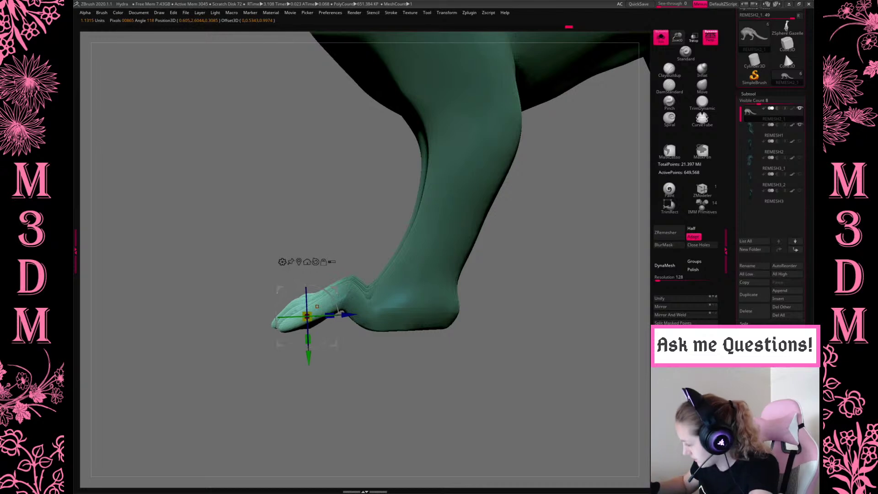
# Turn off perspective and fine-tune the angle of the front toe tips with the gizmo.
pyautogui.press('p')
pyautogui.press('space')
pyautogui.press('q')
pyautogui.press('w')
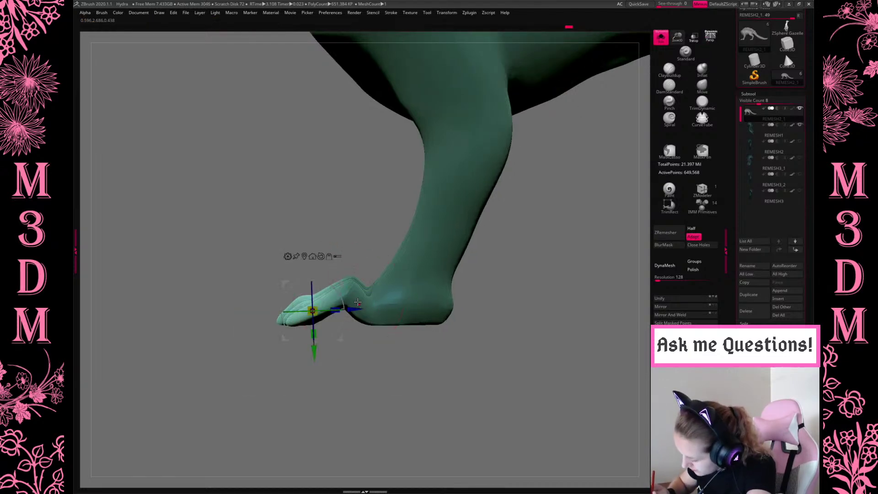
pyautogui.moveTo(345, 309); pyautogui.dragTo(345, 306)
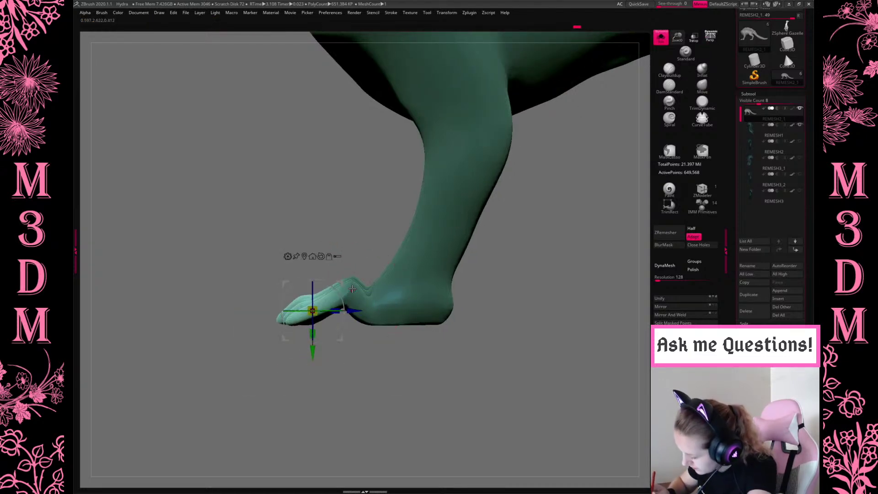
pyautogui.press('q')
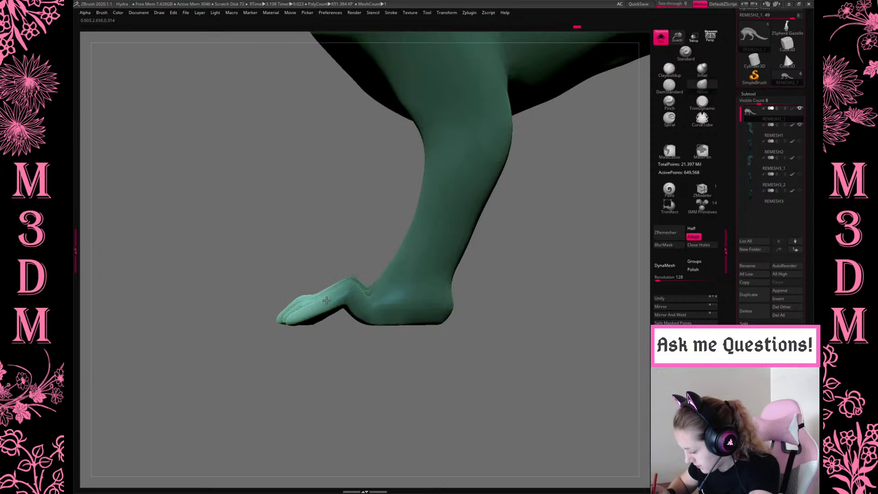
# Try shifting the front toe tips back toward the ankle and reshaping the knuckles under an inverted mask, and undo it.
pyautogui.press('w')
pyautogui.moveTo(366, 311); pyautogui.dragTo(373, 311)
pyautogui.press('q')
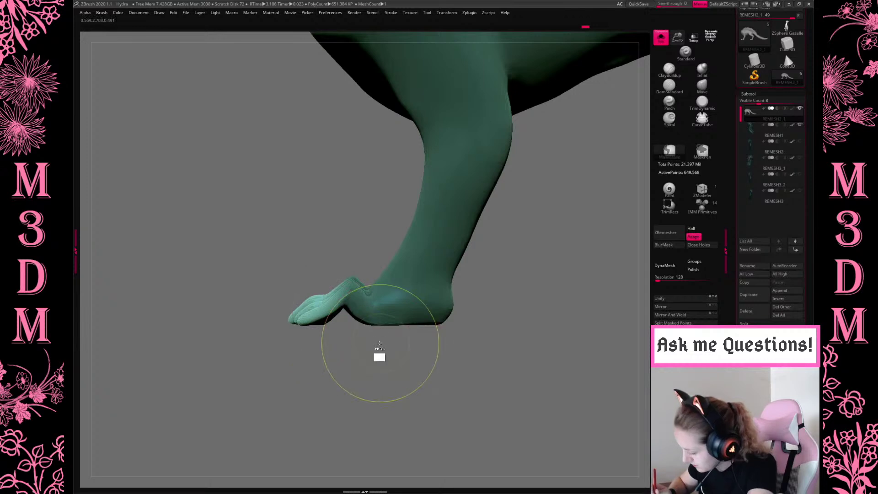
pyautogui.keyDown('ctrl'); pyautogui.click(374, 342); pyautogui.keyUp('ctrl')
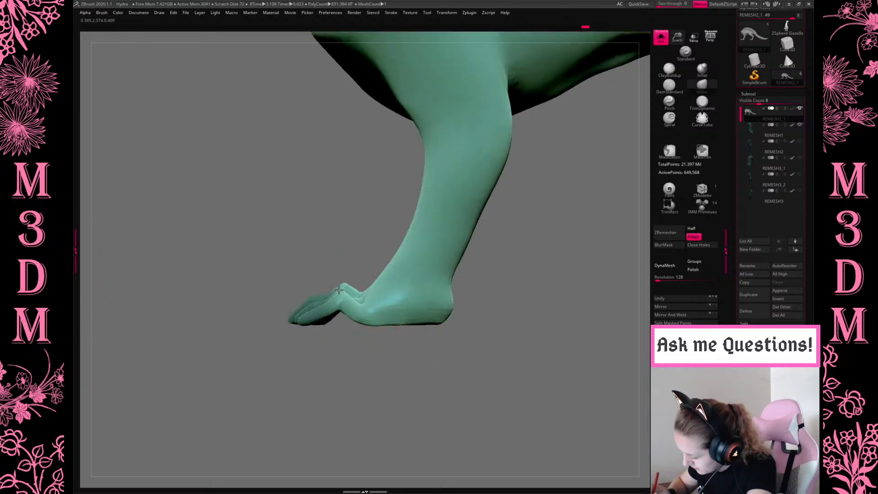
pyautogui.moveTo(528, 305); pyautogui.dragTo(638, 305)
pyautogui.moveTo(556, 311); pyautogui.dragTo(530, 337)
pyautogui.hotkey('ctrl', 'z')
pyautogui.hotkey('ctrl', 'z')
pyautogui.hotkey('ctrl', 'z')
# Thicken the unmasked front toes using the Inflate brush with Draw Size 124 and Z Intensity 4.
pyautogui.press('space')
pyautogui.moveTo(517, 296); pyautogui.dragTo(534, 315)
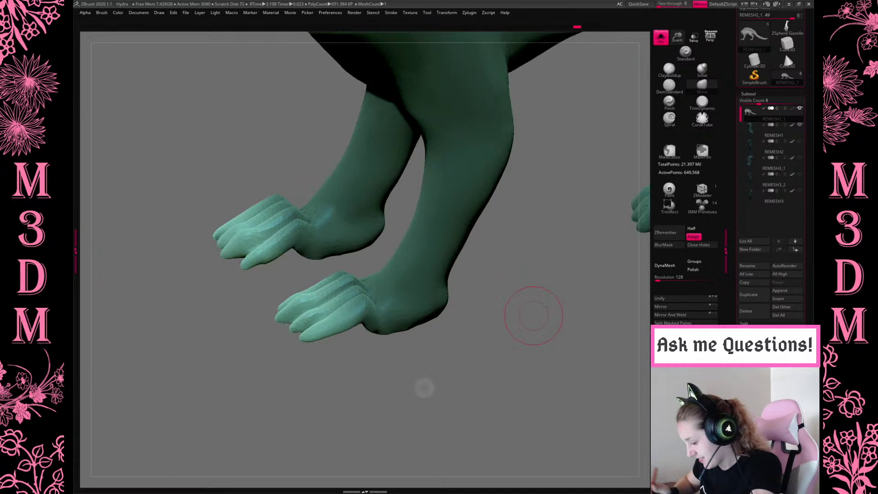
pyautogui.press('space')
pyautogui.moveTo(545, 274); pyautogui.dragTo(506, 301)
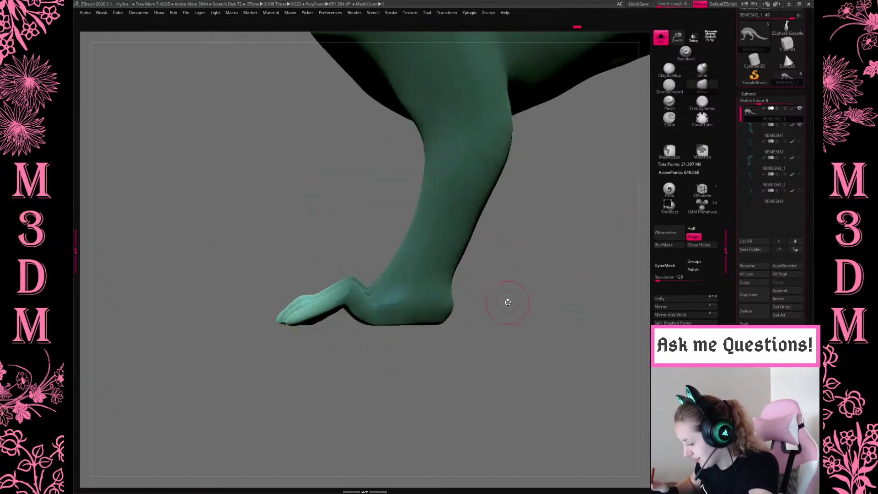
pyautogui.press('space')
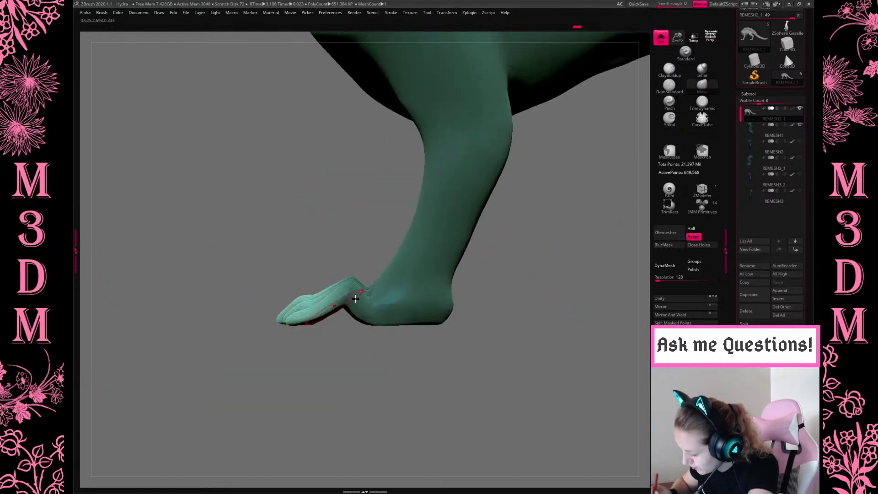
pyautogui.press('space')
pyautogui.press('space')
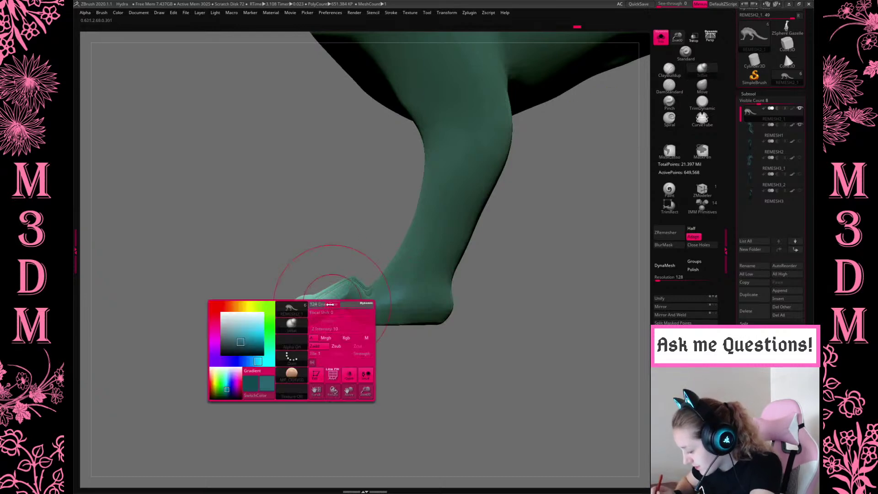
pyautogui.press('space')
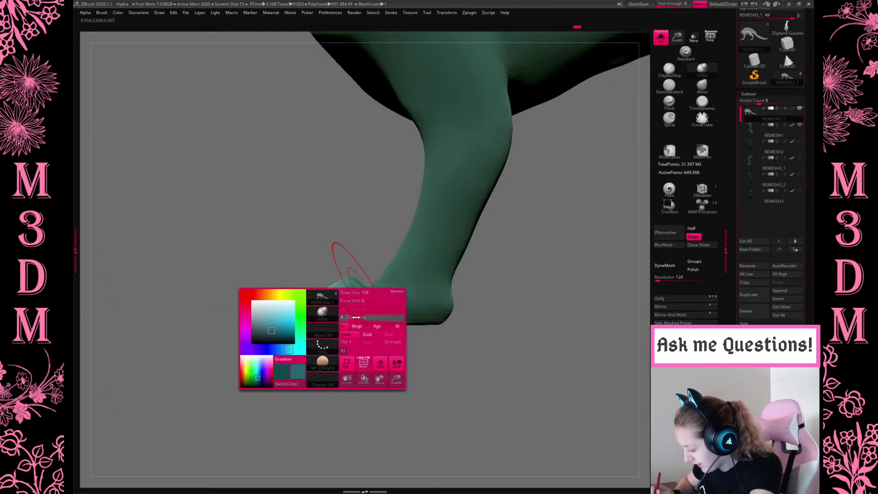
pyautogui.moveTo(311, 319); pyautogui.dragTo(309, 319)
pyautogui.moveTo(365, 357); pyautogui.dragTo(315, 265)
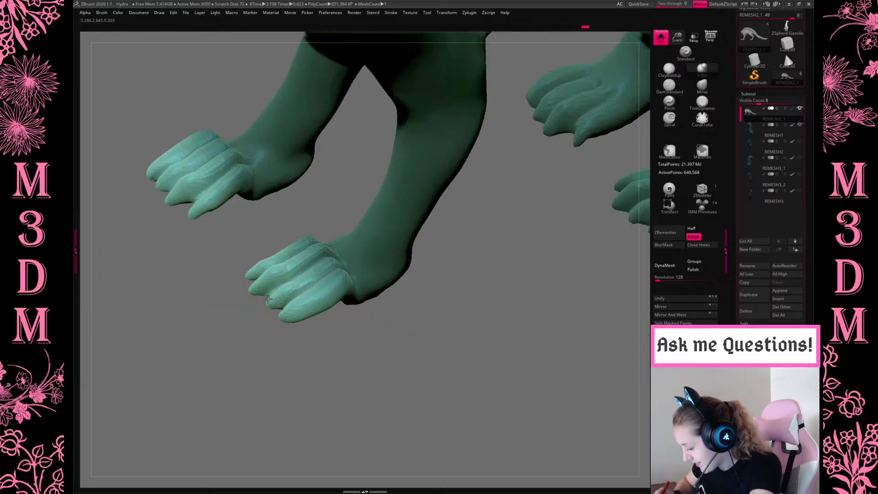
# Invert the mask and inflate the knuckles at the base of the front toes with a smaller brush.
pyautogui.moveTo(426, 326)
pyautogui.mouseDown()
pyautogui.moveTo(424, 311)
pyautogui.moveTo(429, 320)
pyautogui.mouseUp()
pyautogui.press('space')
pyautogui.moveTo(447, 374); pyautogui.dragTo(450, 326)
pyautogui.press('space')
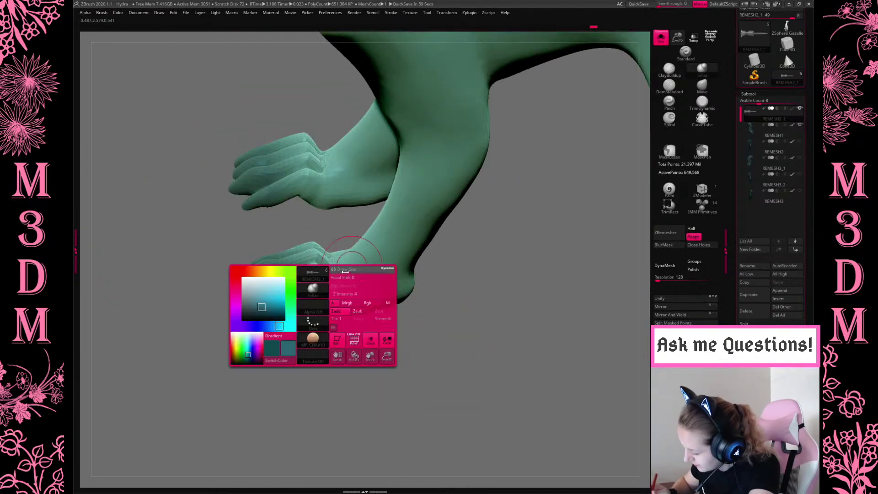
pyautogui.press('space')
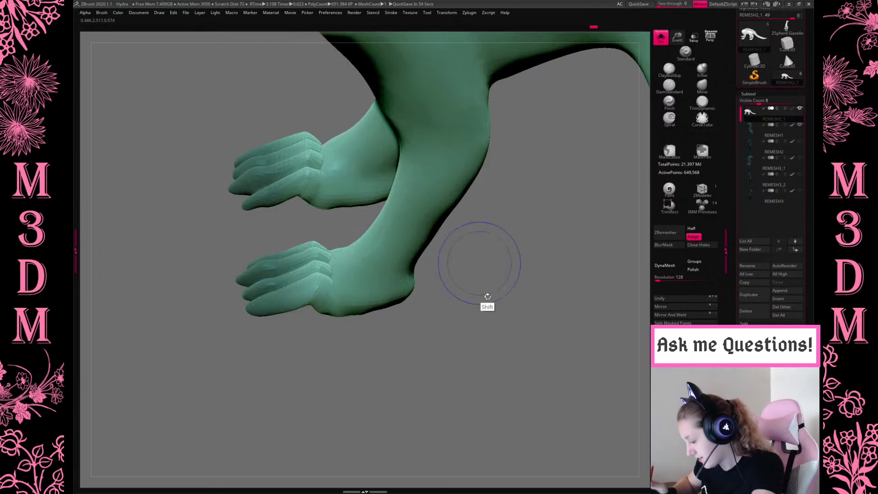
# Undo the front-toe bending and inflating edits until the toes lie flat on the ground again.
pyautogui.moveTo(484, 294); pyautogui.dragTo(448, 298)
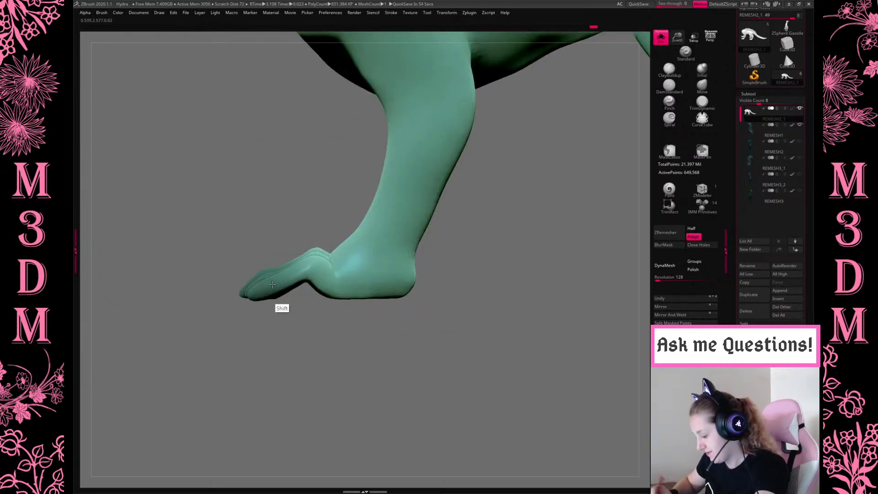
pyautogui.keyDown('ctrl'); pyautogui.click(496, 275); pyautogui.keyUp('ctrl')
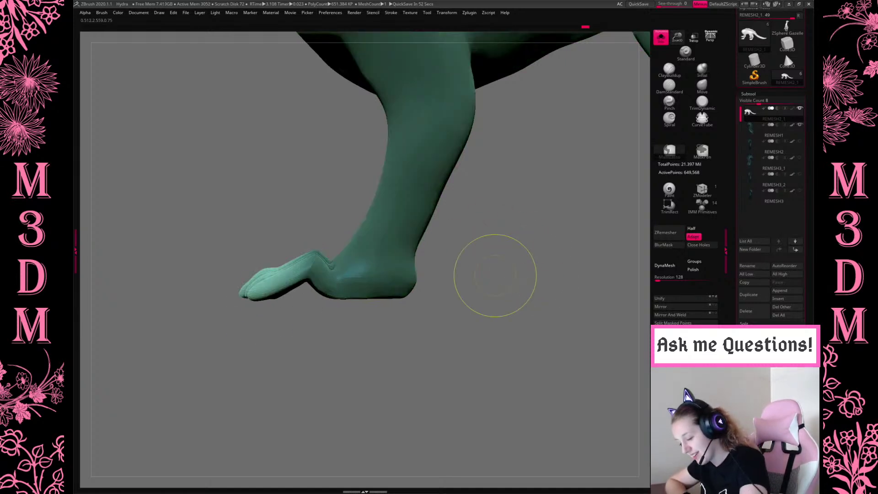
pyautogui.hotkey('ctrl', 'z')
pyautogui.hotkey('ctrl', 'z')
pyautogui.hotkey('ctrl', 'z')
pyautogui.hotkey('ctrl', 'z')
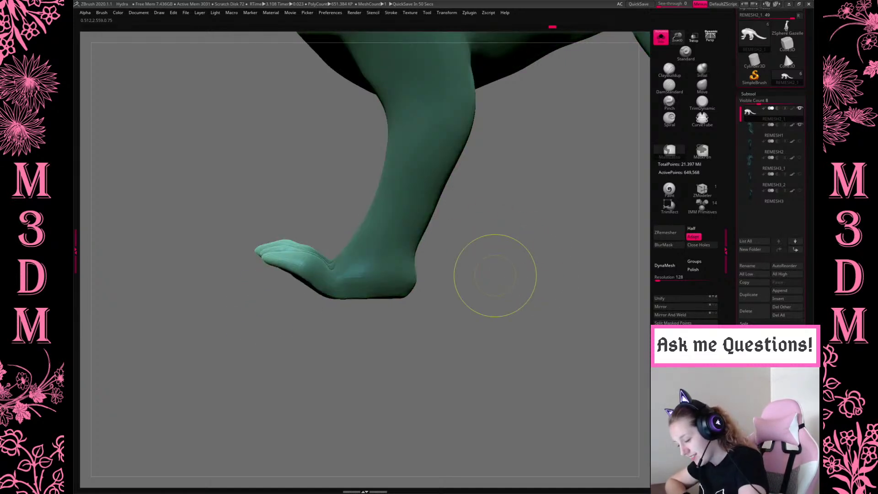
pyautogui.hotkey('ctrl', 'z')
pyautogui.hotkey('ctrl', 'z')
pyautogui.hotkey('ctrl', 'z')
pyautogui.hotkey('ctrl', 'z')
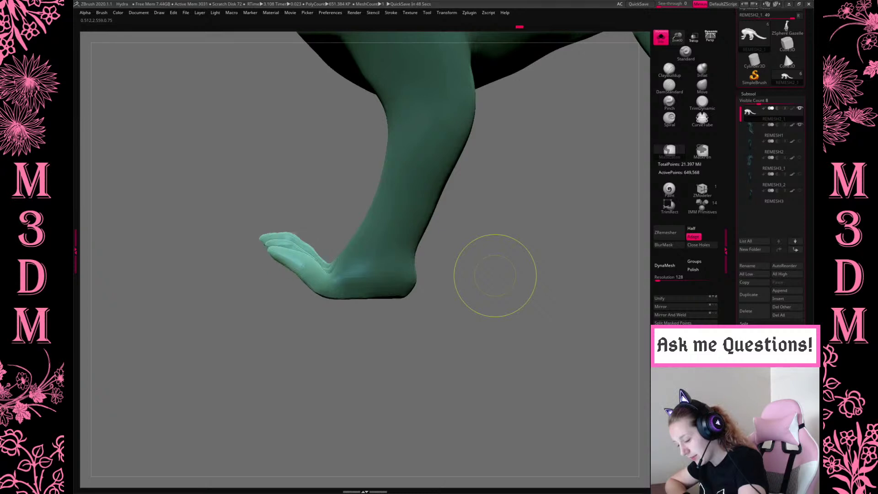
pyautogui.hotkey('ctrl', 'z')
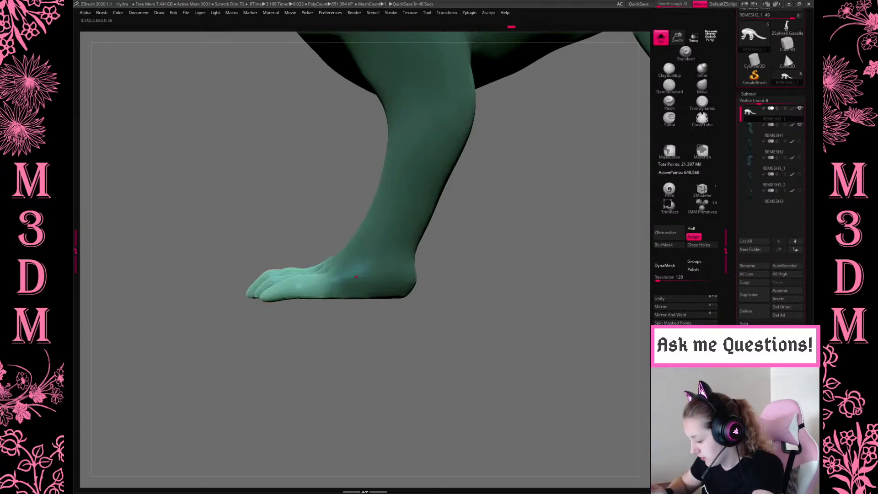
# Shorten the unmasked toes slightly along their length with the gizmo, return to Draw mode and clear the mask.
pyautogui.press('w')
pyautogui.moveTo(304, 282); pyautogui.dragTo(305, 283)
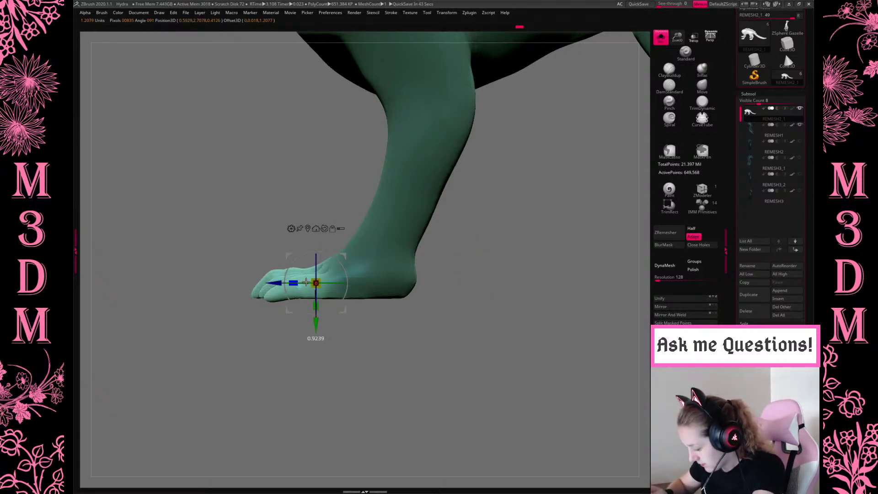
pyautogui.press('q')
pyautogui.moveTo(500, 274); pyautogui.dragTo(327, 252)
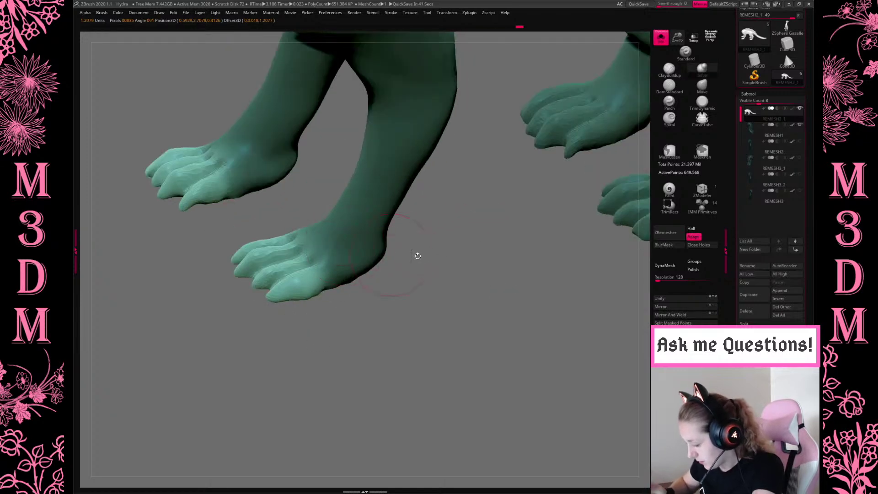
pyautogui.keyDown('ctrl'); pyautogui.moveTo(446, 245); pyautogui.dragTo(461, 256); pyautogui.keyUp('ctrl')
pyautogui.rightClick(465, 249)
pyautogui.keyDown('alt'); pyautogui.moveTo(467, 247); pyautogui.dragTo(506, 299, button='right'); pyautogui.keyUp('alt')
# Select the ClayBuildup brush and change its alpha for sculpting on the front feet.
pyautogui.press('b')
pyautogui.press('c')
pyautogui.press('b')
pyautogui.rightClick(428, 299)
pyautogui.moveTo(457, 284); pyautogui.dragTo(414, 251, button='right')
pyautogui.rightClick(414, 251)
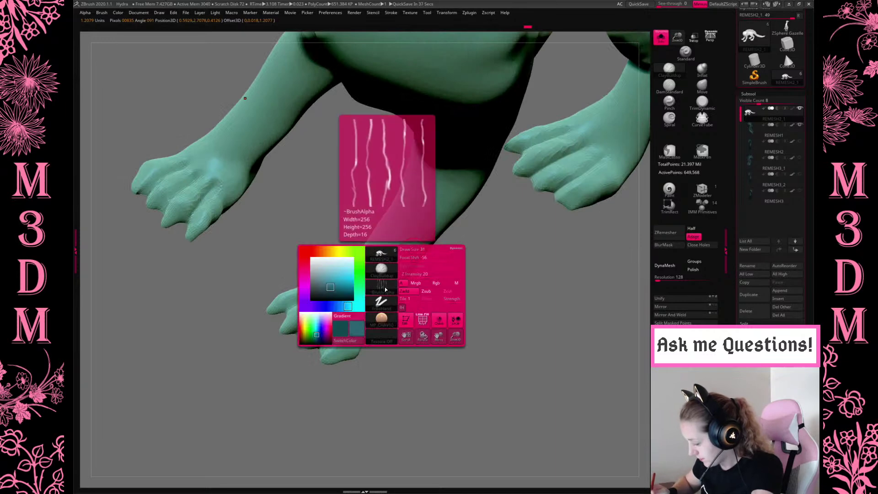
pyautogui.click(381, 288)
pyautogui.click(418, 303)
pyautogui.rightClick(385, 324)
pyautogui.click(386, 316)
pyautogui.click(559, 318)
pyautogui.rightClick(454, 284)
pyautogui.click(428, 317)
pyautogui.click(490, 330)
# Try building up tendon ridges from the middle front toes to the ankle, and undo the strokes.
pyautogui.moveTo(341, 314); pyautogui.dragTo(387, 262)
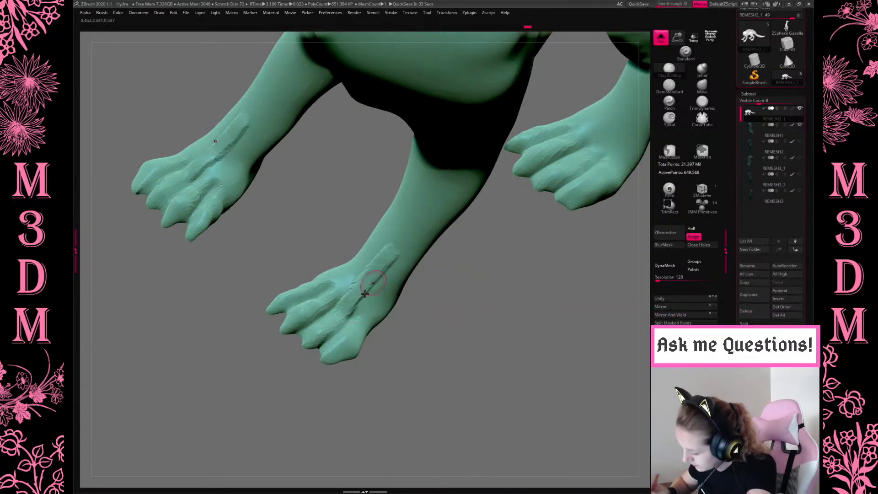
pyautogui.rightClick(373, 283)
pyautogui.hotkey('ctrl', 'z')
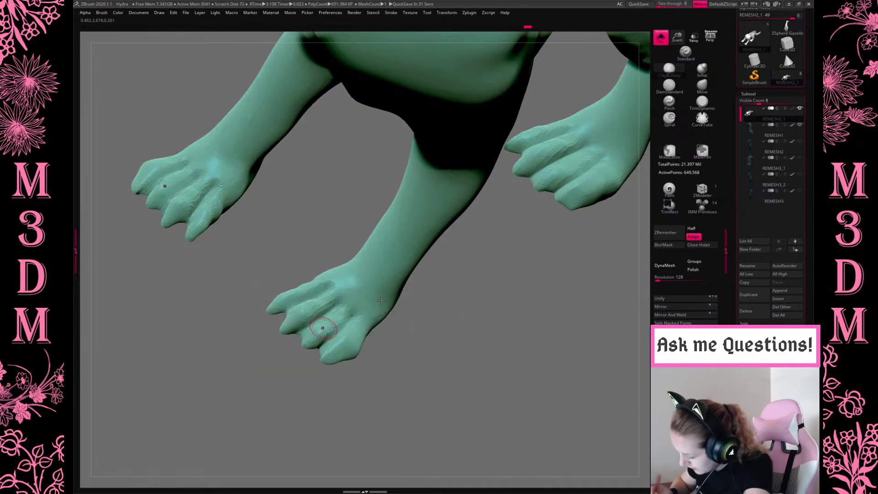
pyautogui.moveTo(412, 316); pyautogui.dragTo(445, 296)
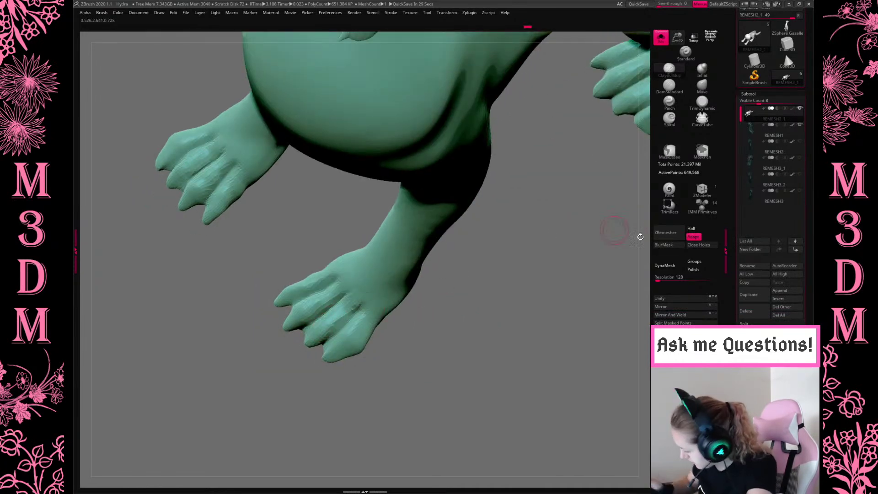
pyautogui.hotkey('ctrl', 'z')
pyautogui.moveTo(329, 326)
pyautogui.mouseDown()
pyautogui.moveTo(368, 275)
pyautogui.moveTo(377, 284)
pyautogui.mouseUp()
pyautogui.press('space')
pyautogui.hotkey('ctrl', 'z')
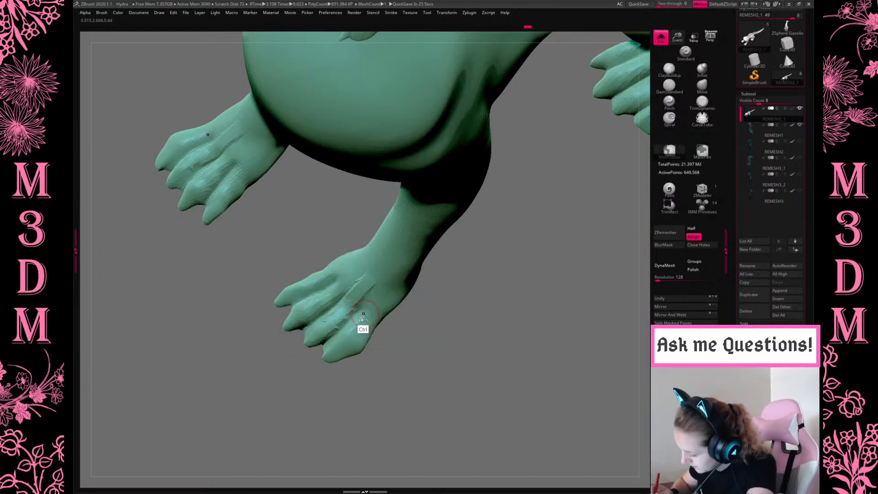
# Build up tendon ridges from the front toes across the foot to the lower leg, and smooth them.
pyautogui.moveTo(328, 325); pyautogui.dragTo(394, 266)
pyautogui.moveTo(369, 311); pyautogui.dragTo(408, 269)
pyautogui.moveTo(331, 275); pyautogui.dragTo(391, 232)
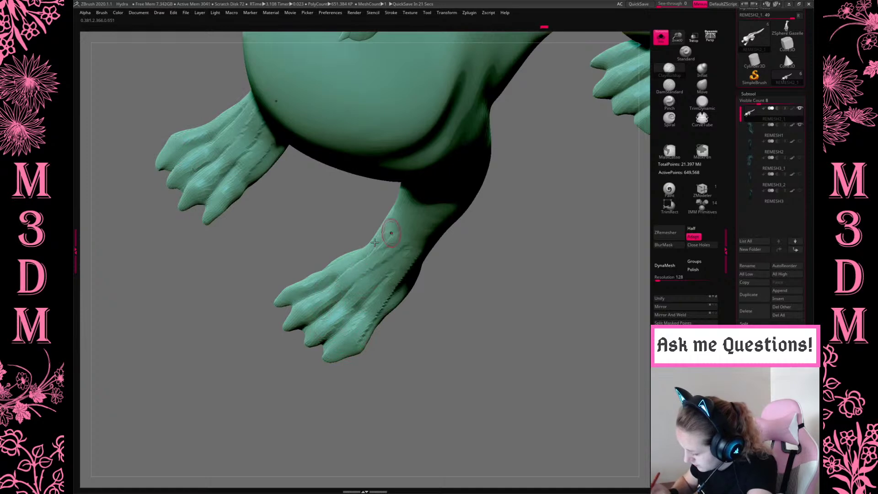
pyautogui.press('shift')
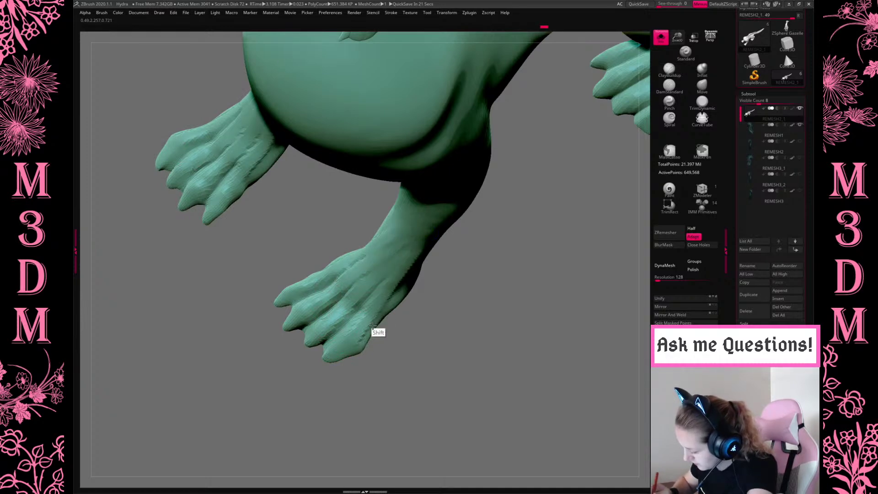
# Build up matching tendon ridges from the hind toes across the foot to the ankle, and smooth them.
pyautogui.moveTo(536, 289)
pyautogui.mouseDown()
pyautogui.moveTo(543, 349)
pyautogui.moveTo(507, 336)
pyautogui.mouseUp()
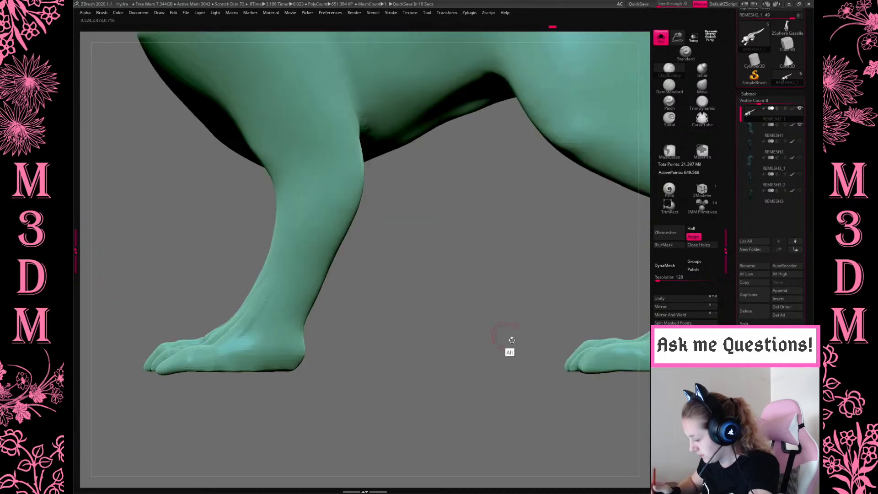
pyautogui.keyDown('alt'); pyautogui.moveTo(355, 383); pyautogui.dragTo(568, 387); pyautogui.keyUp('alt')
pyautogui.moveTo(629, 363); pyautogui.dragTo(515, 337)
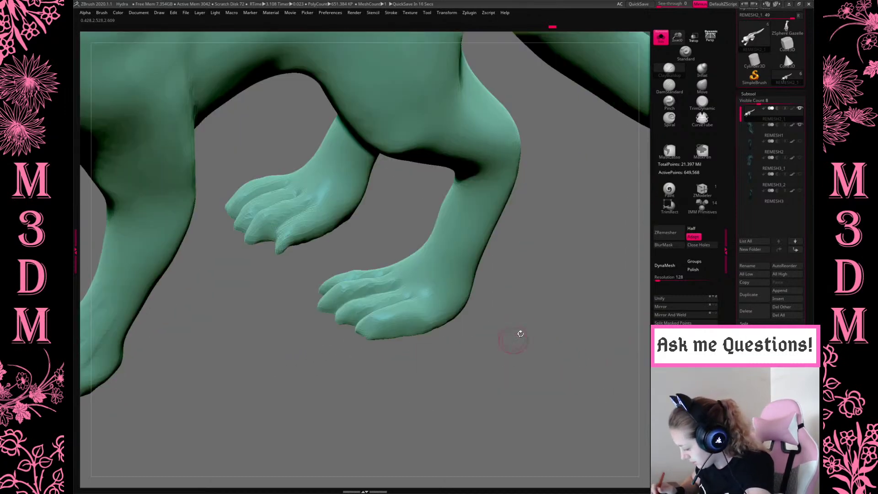
pyautogui.moveTo(487, 305)
pyautogui.mouseDown()
pyautogui.moveTo(364, 212)
pyautogui.moveTo(425, 183)
pyautogui.mouseUp()
pyautogui.moveTo(374, 212); pyautogui.dragTo(435, 190)
pyautogui.moveTo(378, 240); pyautogui.dragTo(430, 221)
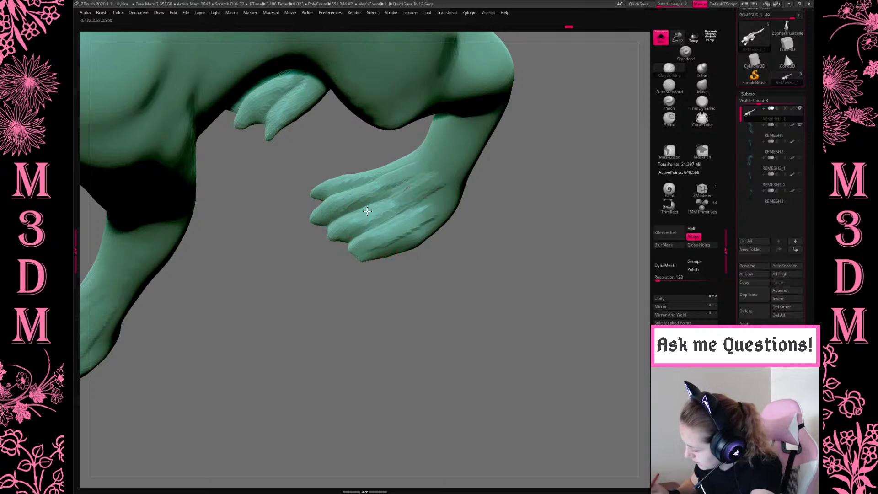
pyautogui.moveTo(387, 171); pyautogui.dragTo(364, 181)
pyautogui.keyDown('shift'); pyautogui.moveTo(448, 173); pyautogui.dragTo(436, 191); pyautogui.keyUp('shift')
pyautogui.keyDown('shift'); pyautogui.moveTo(383, 248); pyautogui.dragTo(442, 204); pyautogui.keyUp('shift')
pyautogui.keyDown('shift'); pyautogui.moveTo(405, 236); pyautogui.dragTo(372, 254); pyautogui.keyUp('shift')
# Carve grooves down the hind lower legs to the ankles with the DamStandard brush, and smooth them.
pyautogui.moveTo(516, 170)
pyautogui.mouseDown()
pyautogui.moveTo(549, 210)
pyautogui.moveTo(578, 323)
pyautogui.mouseUp()
pyautogui.click(672, 89)
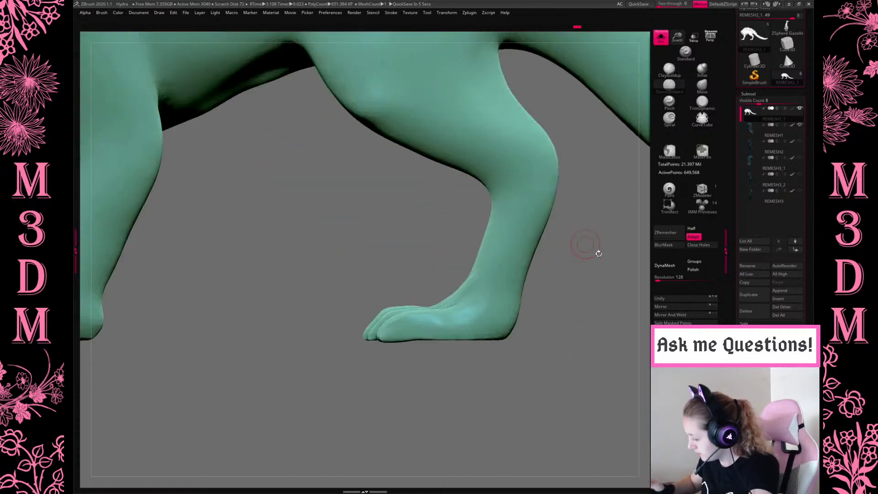
pyautogui.moveTo(598, 254); pyautogui.dragTo(511, 215, button='right')
pyautogui.keyDown('shift'); pyautogui.moveTo(490, 227); pyautogui.dragTo(466, 276); pyautogui.keyUp('shift')
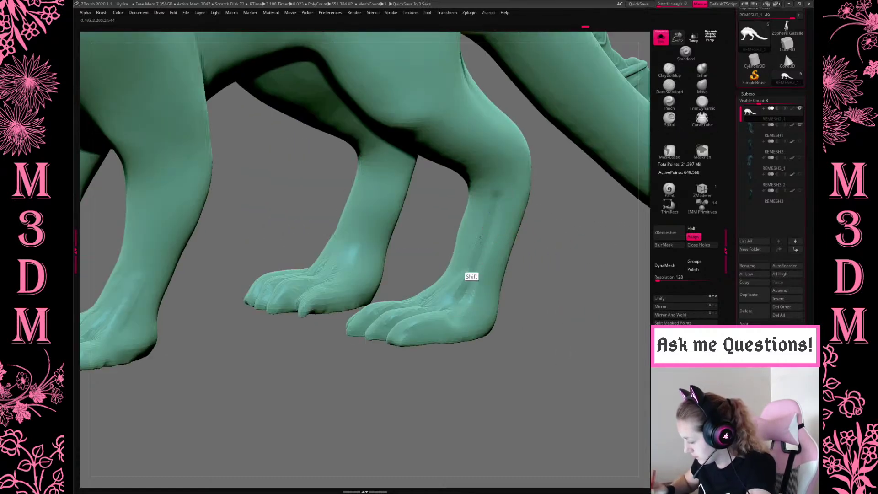
pyautogui.keyDown('shift'); pyautogui.moveTo(504, 192); pyautogui.dragTo(474, 301); pyautogui.keyUp('shift')
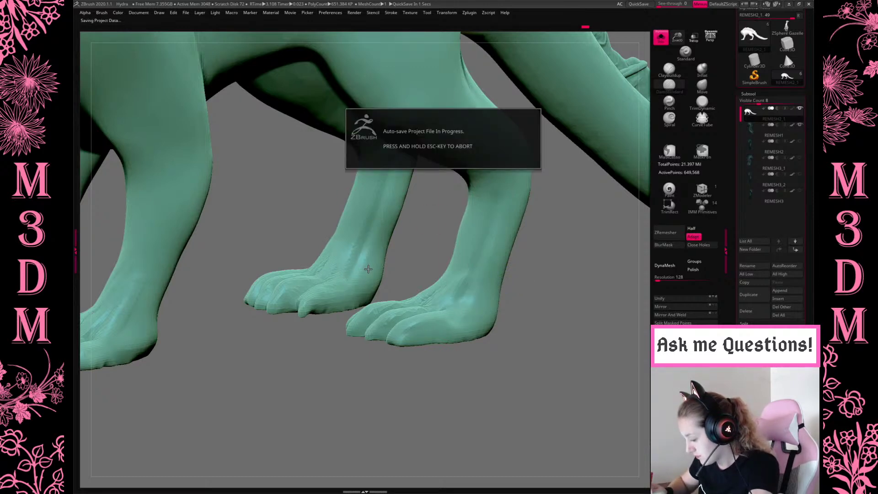
pyautogui.moveTo(386, 185); pyautogui.dragTo(365, 248)
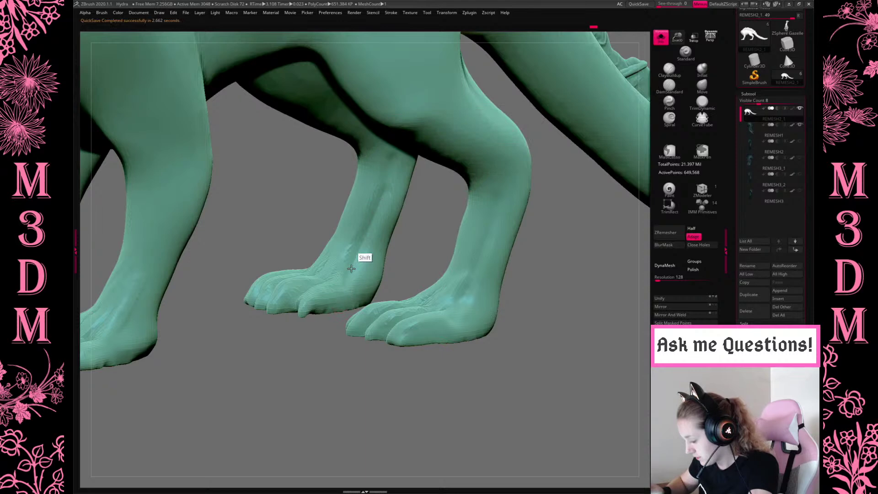
# Cut the undersides of the front and hind feet flat in side view with one TrimRect rectangle.
pyautogui.moveTo(573, 272); pyautogui.dragTo(640, 112)
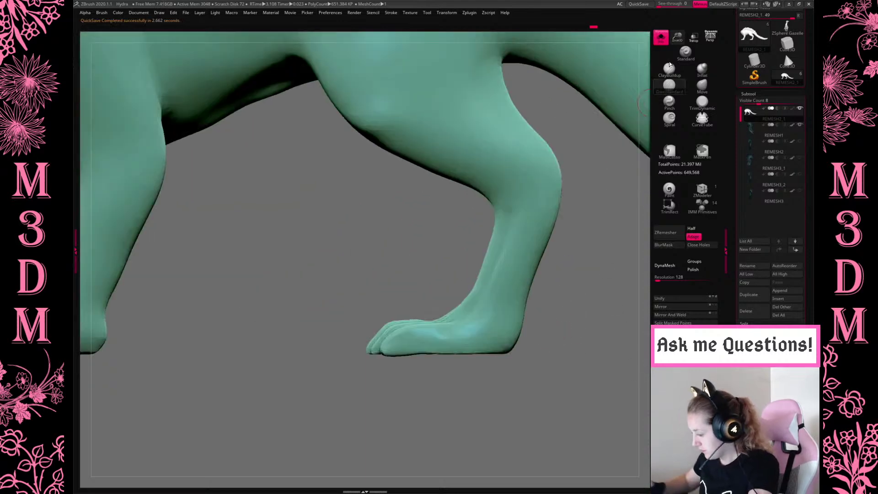
pyautogui.keyDown('alt'); pyautogui.moveTo(673, 14); pyautogui.dragTo(674, 36); pyautogui.keyUp('alt')
pyautogui.keyDown('alt'); pyautogui.moveTo(560, 328); pyautogui.dragTo(619, 357); pyautogui.keyUp('alt')
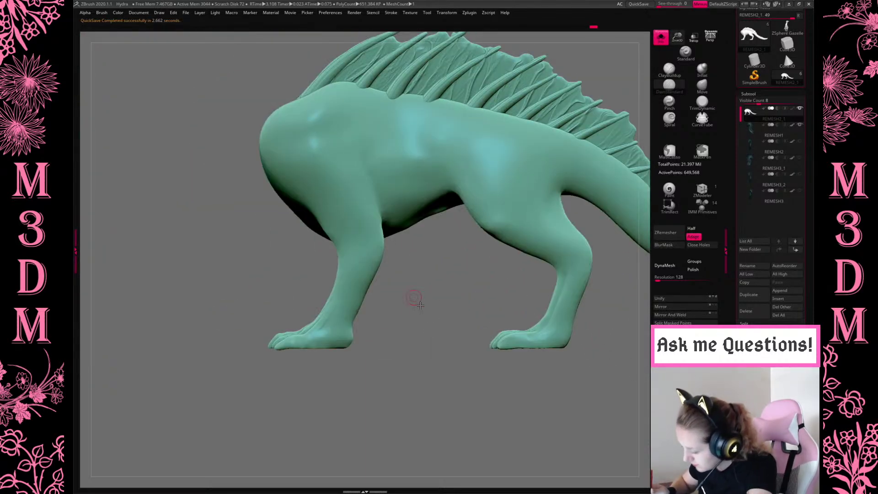
pyautogui.moveTo(424, 306); pyautogui.dragTo(391, 298)
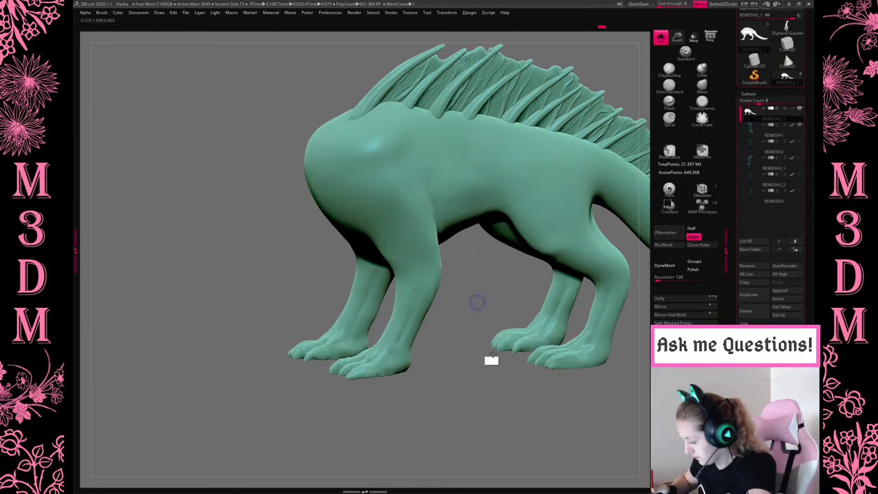
pyautogui.keyDown('shift'); pyautogui.moveTo(493, 332); pyautogui.dragTo(461, 335); pyautogui.keyUp('shift')
pyautogui.press('space')
pyautogui.click(701, 86)
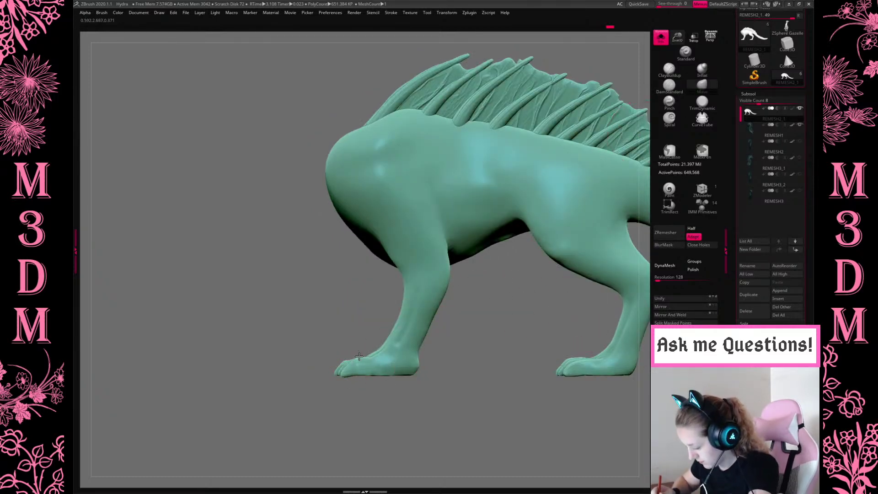
pyautogui.keyDown('alt'); pyautogui.moveTo(565, 287); pyautogui.dragTo(466, 291); pyautogui.keyUp('alt')
pyautogui.click(669, 206)
pyautogui.keyDown('ctrl'); pyautogui.keyDown('shift'); pyautogui.moveTo(210, 409); pyautogui.dragTo(590, 375); pyautogui.keyUp('shift'); pyautogui.keyUp('ctrl')
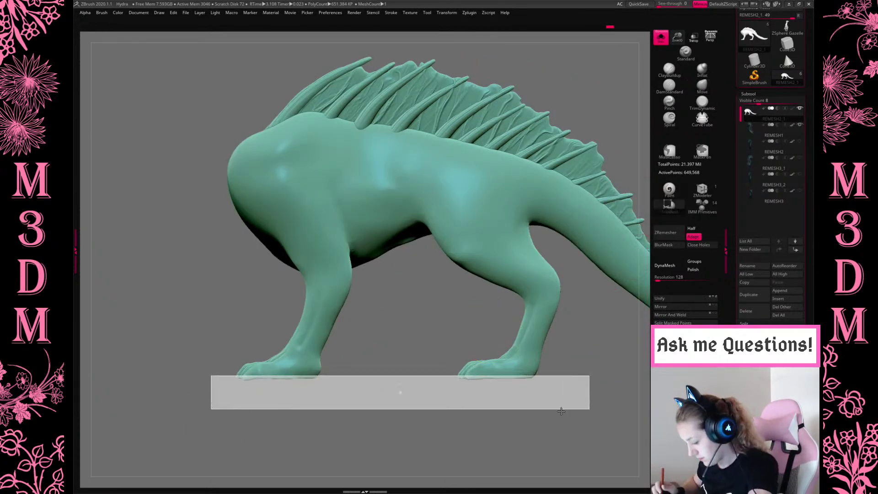
pyautogui.keyDown('ctrl'); pyautogui.keyDown('shift'); pyautogui.moveTo(562, 410); pyautogui.dragTo(559, 412); pyautogui.keyUp('shift'); pyautogui.keyUp('ctrl')
pyautogui.press('space')
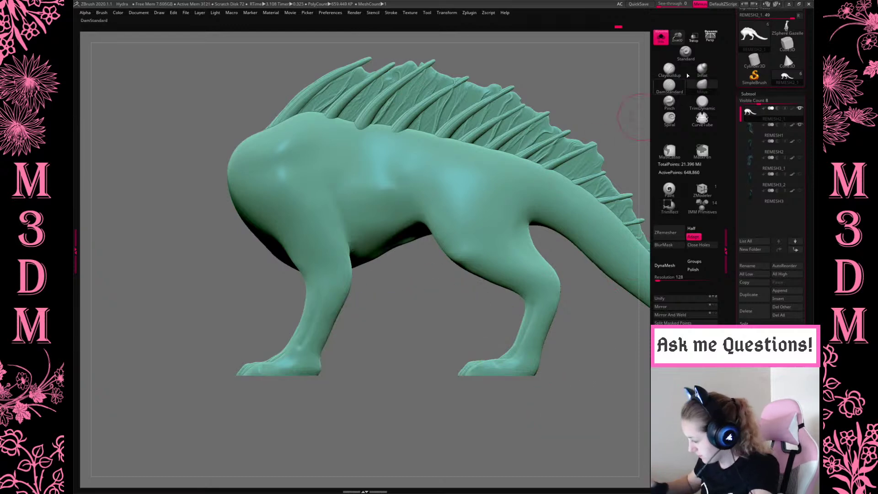
# Turn perspective back on and check the trimmed feet from several angles.
pyautogui.press('p')
pyautogui.moveTo(392, 416); pyautogui.dragTo(337, 386)
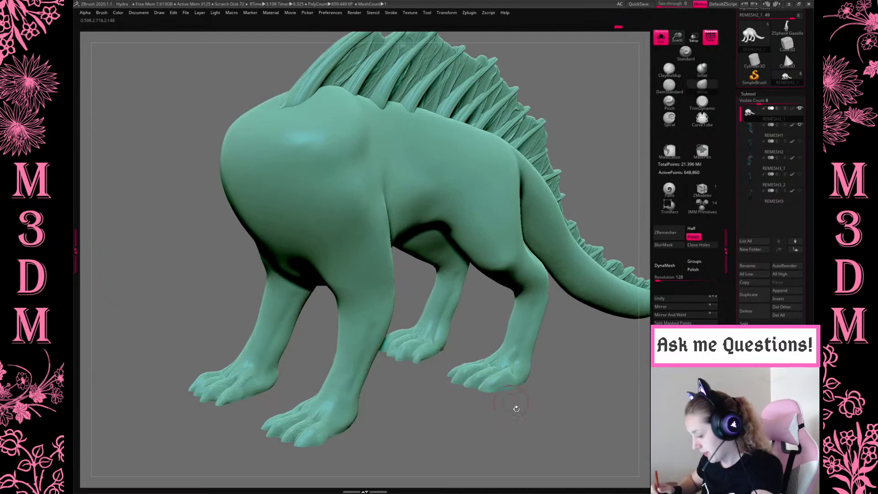
pyautogui.moveTo(474, 426); pyautogui.dragTo(462, 386)
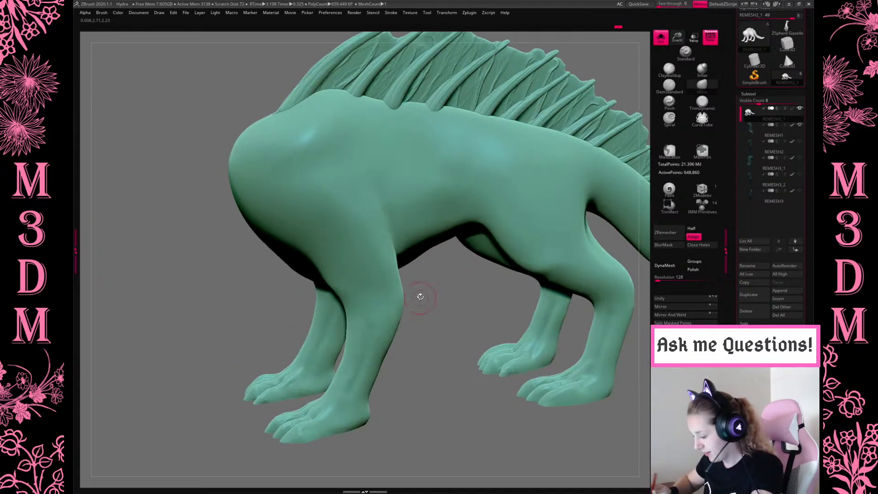
# Carve a long crease along the upper flank from behind the shoulder toward the hip with DamStandard.
pyautogui.click(671, 87)
pyautogui.keyDown('alt'); pyautogui.moveTo(389, 191); pyautogui.dragTo(471, 162); pyautogui.keyUp('alt')
pyautogui.rightClick(476, 198)
pyautogui.hotkey('ctrl', 'z')
pyautogui.keyDown('alt'); pyautogui.moveTo(389, 192); pyautogui.dragTo(526, 165); pyautogui.keyUp('alt')
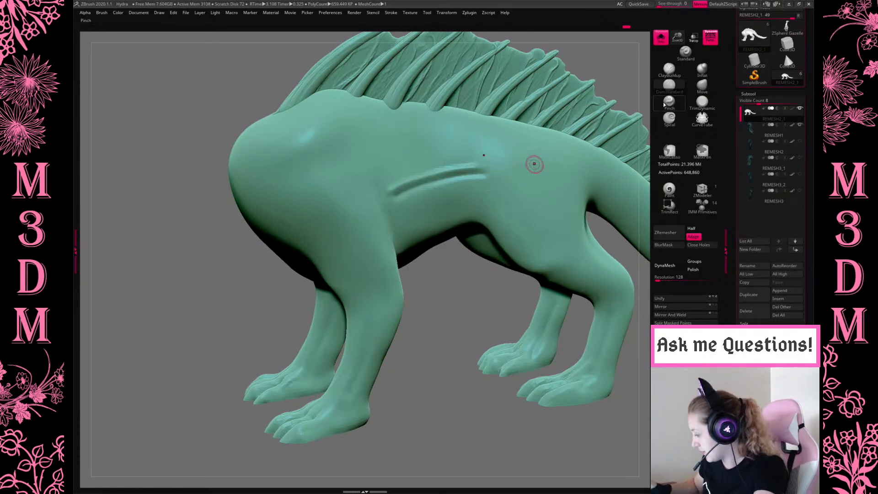
# Tighten the flank crease into a sharp edge by stroking along it with the Pinch brush.
pyautogui.click(664, 104)
pyautogui.rightClick(470, 192)
pyautogui.click(437, 195)
pyautogui.rightClick(466, 254)
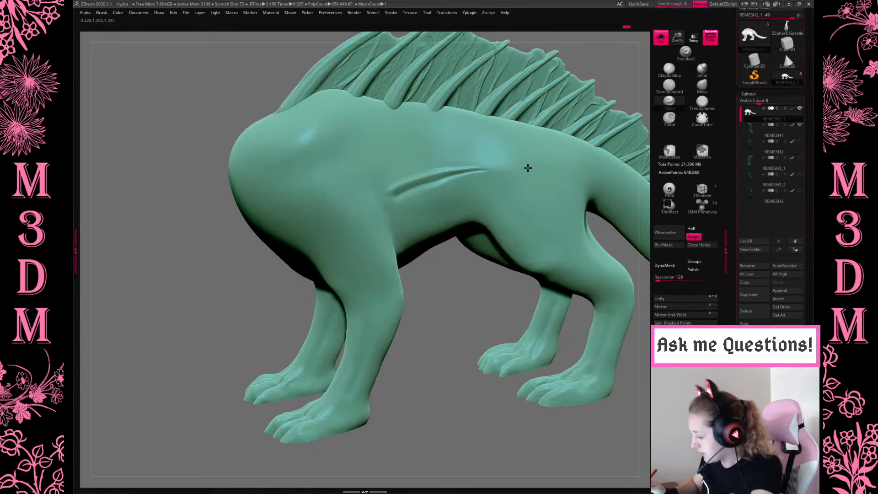
pyautogui.moveTo(427, 173); pyautogui.dragTo(394, 195)
pyautogui.moveTo(470, 170); pyautogui.dragTo(392, 197)
pyautogui.moveTo(449, 303)
pyautogui.mouseDown()
pyautogui.moveTo(494, 298)
pyautogui.moveTo(455, 314)
pyautogui.moveTo(485, 294)
pyautogui.moveTo(486, 303)
pyautogui.mouseUp()
pyautogui.rightClick(486, 304)
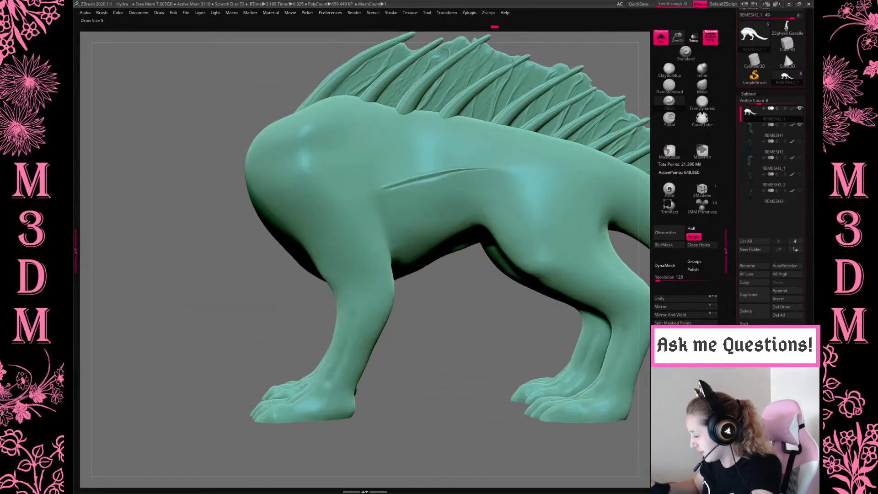
# Carve a second, shorter crease just below the first one on the flank with the DamStandard brush.
pyautogui.press('space')
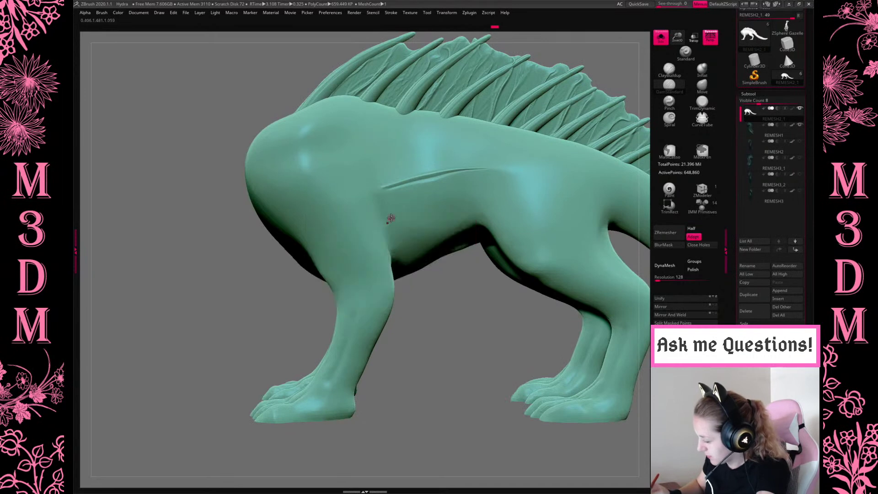
pyautogui.press('space')
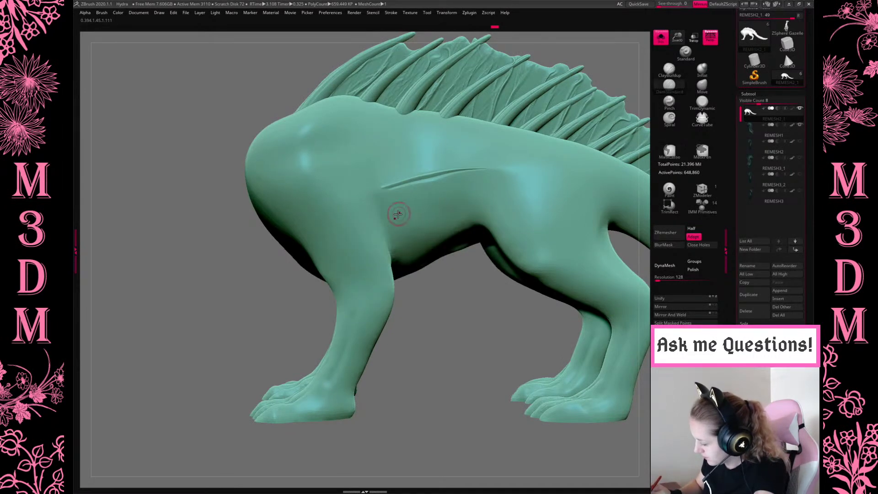
pyautogui.moveTo(397, 212); pyautogui.dragTo(494, 183)
pyautogui.press('space')
pyautogui.hotkey('ctrl', 'z')
pyautogui.moveTo(397, 217); pyautogui.dragTo(474, 184)
pyautogui.keyDown('alt'); pyautogui.moveTo(395, 210); pyautogui.dragTo(478, 179); pyautogui.keyUp('alt')
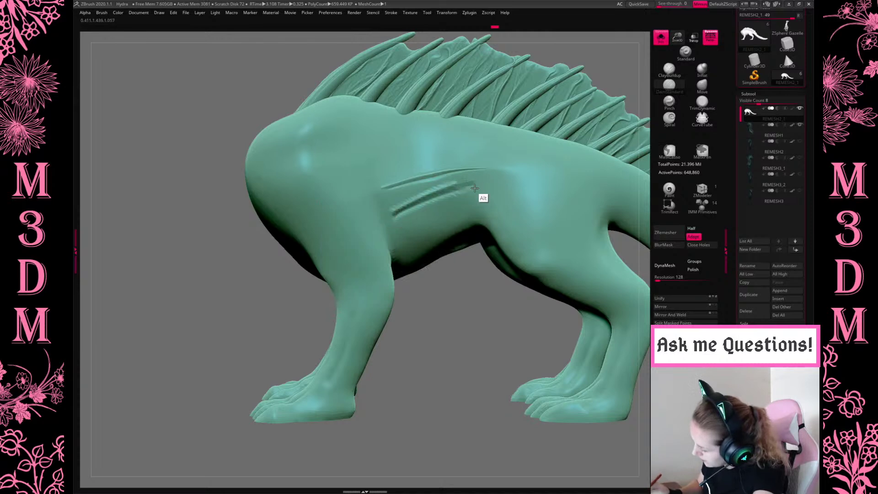
# Carve a third crease on the flank just below the second one with the DamStandard brush.
pyautogui.moveTo(398, 221)
pyautogui.mouseDown()
pyautogui.moveTo(485, 191)
pyautogui.moveTo(461, 208)
pyautogui.mouseUp()
pyautogui.moveTo(457, 316)
pyautogui.mouseDown()
pyautogui.moveTo(482, 316)
pyautogui.moveTo(463, 329)
pyautogui.moveTo(451, 358)
pyautogui.mouseUp()
pyautogui.press('space')
pyautogui.moveTo(440, 280); pyautogui.dragTo(449, 280)
# Reshape the front of the shoulder and chest with the Move brush.
pyautogui.click(702, 86)
pyautogui.press('space')
pyautogui.moveTo(298, 202); pyautogui.dragTo(314, 201)
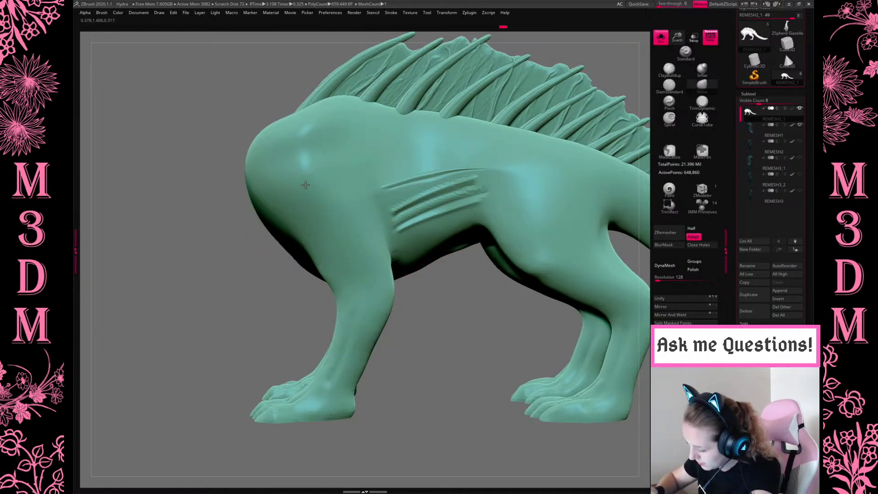
pyautogui.moveTo(304, 183)
pyautogui.mouseDown()
pyautogui.moveTo(300, 198)
pyautogui.moveTo(278, 194)
pyautogui.mouseUp()
# Carve a crease down each side of the chest, between the breast and the front leg, with the DamStandard brush.
pyautogui.moveTo(457, 325); pyautogui.dragTo(535, 320)
pyautogui.press('space')
pyautogui.moveTo(413, 287); pyautogui.dragTo(436, 286)
pyautogui.click(670, 86)
pyautogui.press('space')
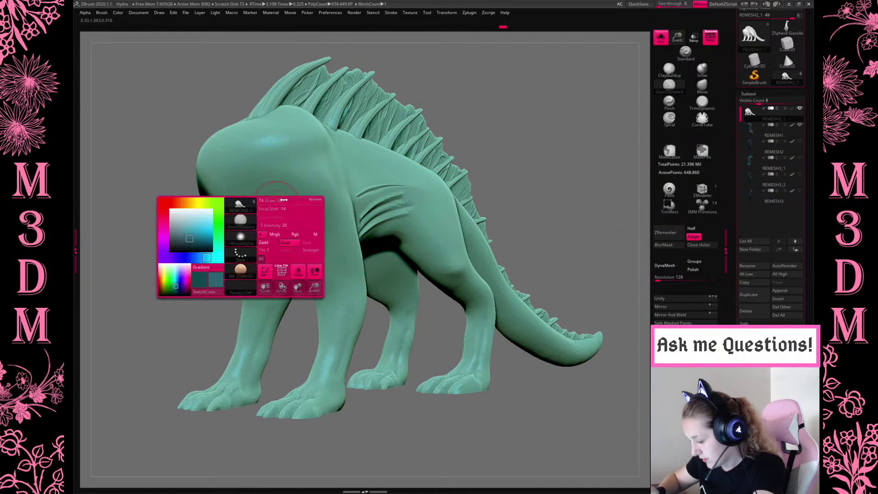
pyautogui.moveTo(270, 187); pyautogui.dragTo(317, 281)
pyautogui.hotkey('ctrl', 'z')
pyautogui.moveTo(276, 171)
pyautogui.mouseDown()
pyautogui.moveTo(284, 245)
pyautogui.moveTo(300, 275)
pyautogui.moveTo(276, 203)
pyautogui.mouseUp()
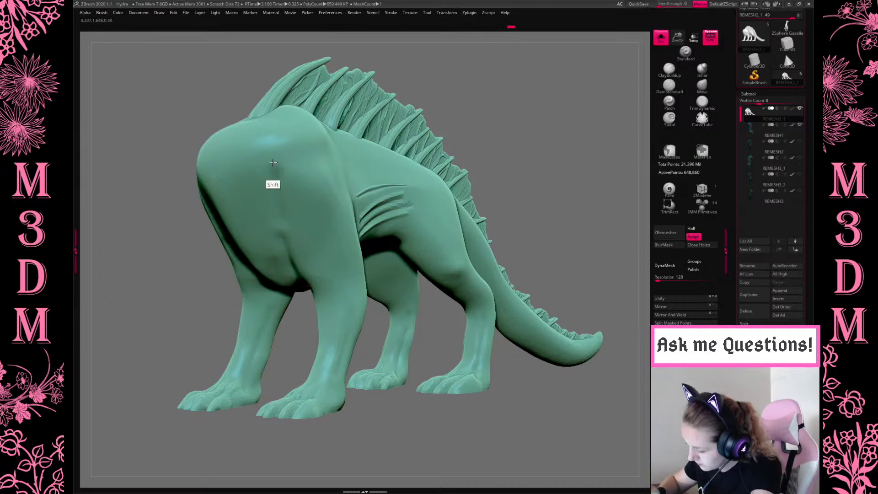
pyautogui.moveTo(588, 372)
pyautogui.mouseDown()
pyautogui.moveTo(604, 372)
pyautogui.moveTo(584, 315)
pyautogui.moveTo(526, 288)
pyautogui.mouseUp()
pyautogui.press('space')
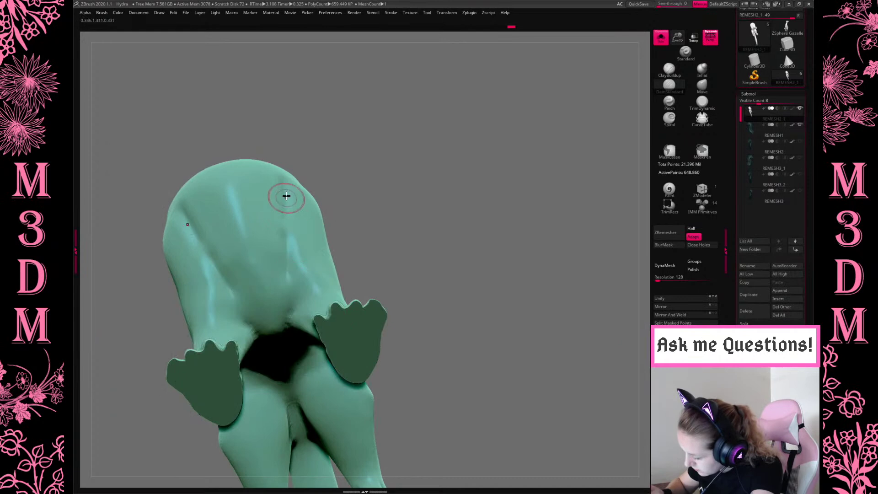
pyautogui.press('space')
pyautogui.moveTo(282, 180); pyautogui.dragTo(291, 288)
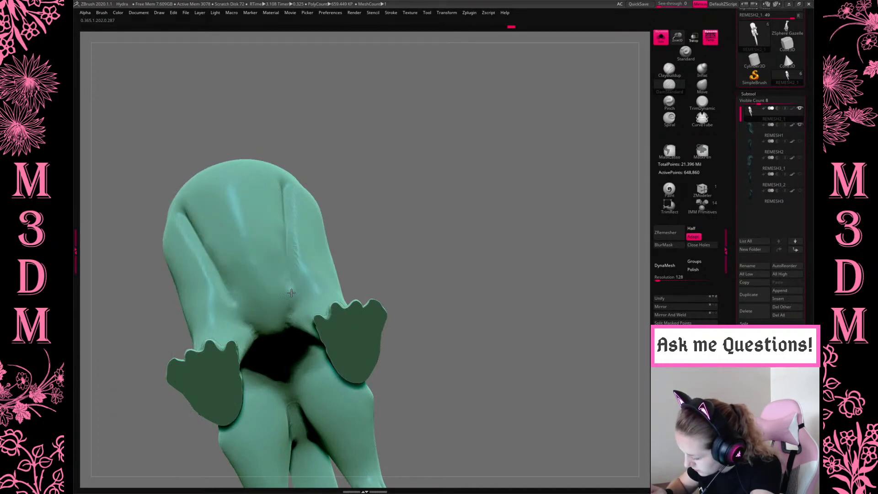
pyautogui.press('shift')
# Adjust the chest crease and the shoulder shape around it with the Move brush.
pyautogui.keyDown('shift'); pyautogui.moveTo(344, 172); pyautogui.dragTo(480, 201); pyautogui.keyUp('shift')
pyautogui.rightClick(392, 197)
pyautogui.keyDown('alt'); pyautogui.moveTo(486, 236); pyautogui.dragTo(525, 248); pyautogui.keyUp('alt')
pyautogui.click(702, 86)
pyautogui.moveTo(329, 305); pyautogui.dragTo(337, 299)
pyautogui.moveTo(520, 241); pyautogui.dragTo(432, 240)
pyautogui.keyDown('shift'); pyautogui.moveTo(431, 372); pyautogui.dragTo(476, 339); pyautogui.keyUp('shift')
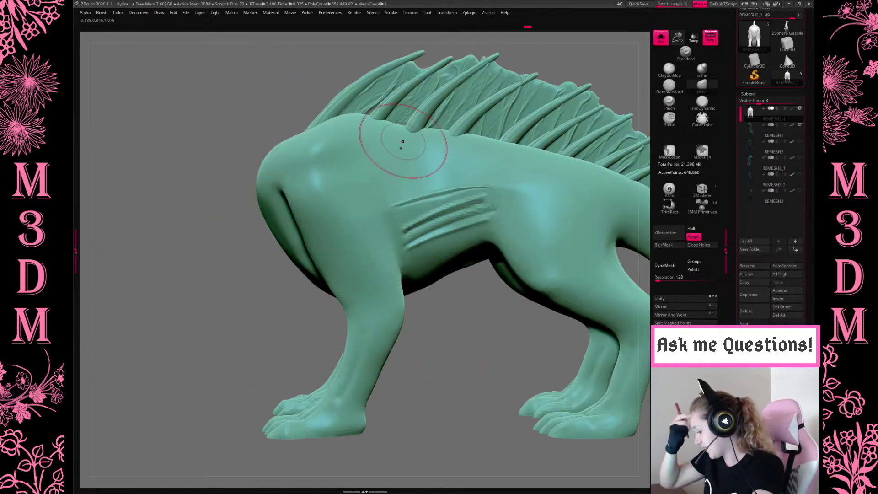
pyautogui.moveTo(289, 196)
pyautogui.mouseDown()
pyautogui.moveTo(303, 217)
pyautogui.moveTo(292, 231)
pyautogui.moveTo(300, 251)
pyautogui.mouseUp()
# Carve a crease along the front edge of the thigh, from the end of the flank creases down to the belly, with DamStandard.
pyautogui.keyDown('alt'); pyautogui.moveTo(540, 307); pyautogui.dragTo(489, 315); pyautogui.keyUp('alt')
pyautogui.press('space')
pyautogui.keyDown('alt'); pyautogui.moveTo(584, 283); pyautogui.dragTo(539, 288); pyautogui.keyUp('alt')
pyautogui.press('space')
pyautogui.moveTo(478, 293); pyautogui.dragTo(505, 238)
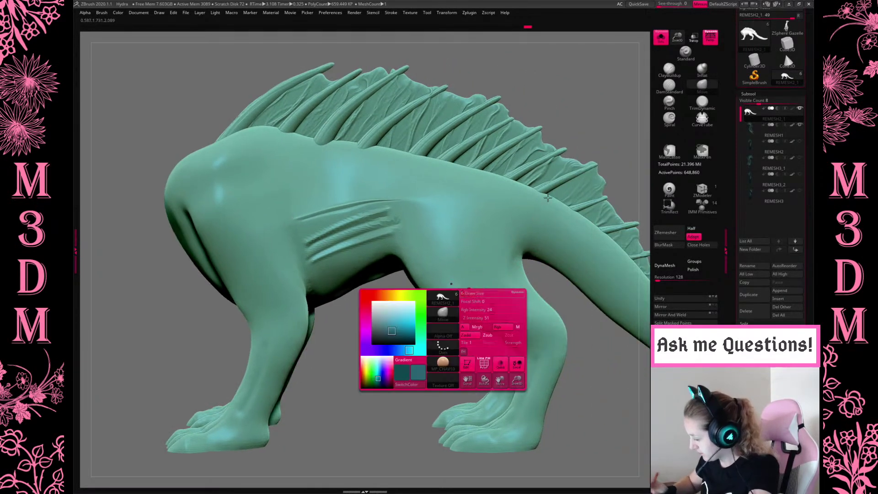
pyautogui.click(669, 88)
pyautogui.press('space')
pyautogui.moveTo(424, 214); pyautogui.dragTo(413, 209)
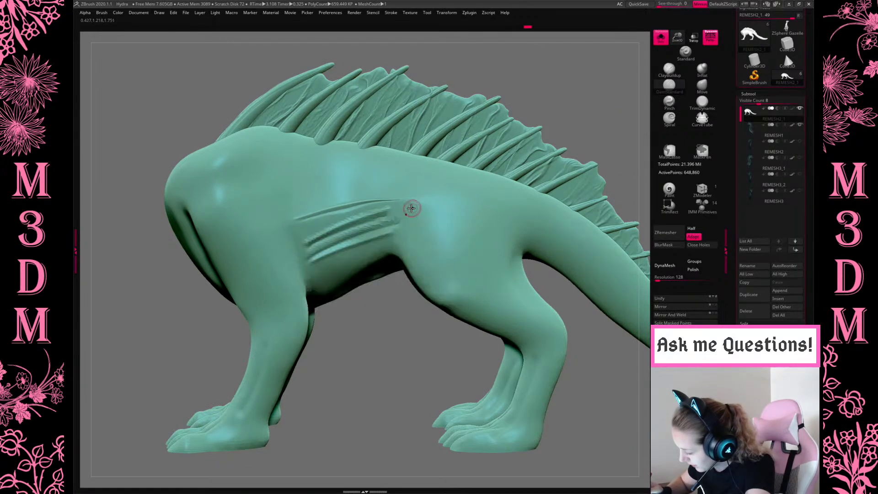
pyautogui.press('shift')
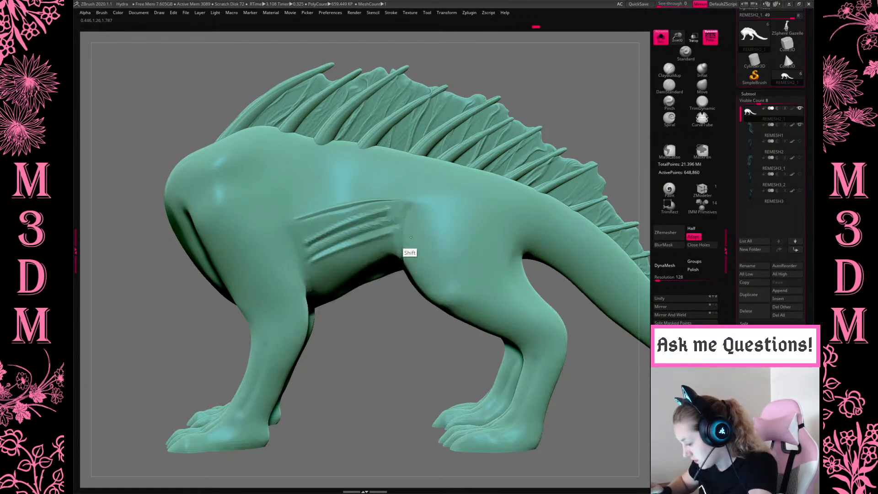
pyautogui.moveTo(409, 206)
pyautogui.mouseDown()
pyautogui.moveTo(405, 247)
pyautogui.moveTo(405, 198)
pyautogui.moveTo(403, 256)
pyautogui.mouseUp()
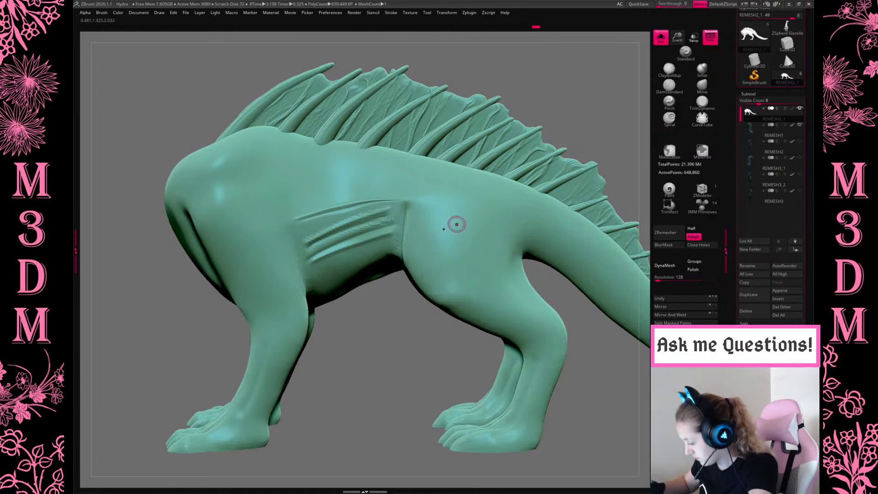
# Check the body from the front and side, and adjust the front of the haunch with the Move brush.
pyautogui.keyDown('alt'); pyautogui.moveTo(635, 46); pyautogui.dragTo(625, 196); pyautogui.keyUp('alt')
pyautogui.moveTo(537, 357); pyautogui.dragTo(522, 323)
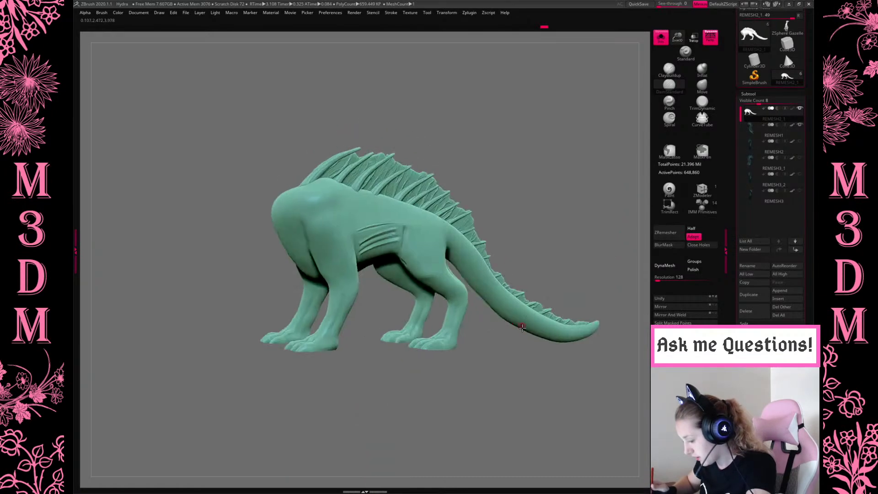
pyautogui.keyDown('shift'); pyautogui.moveTo(563, 357); pyautogui.dragTo(583, 357); pyautogui.keyUp('shift')
pyautogui.rightClick(540, 293)
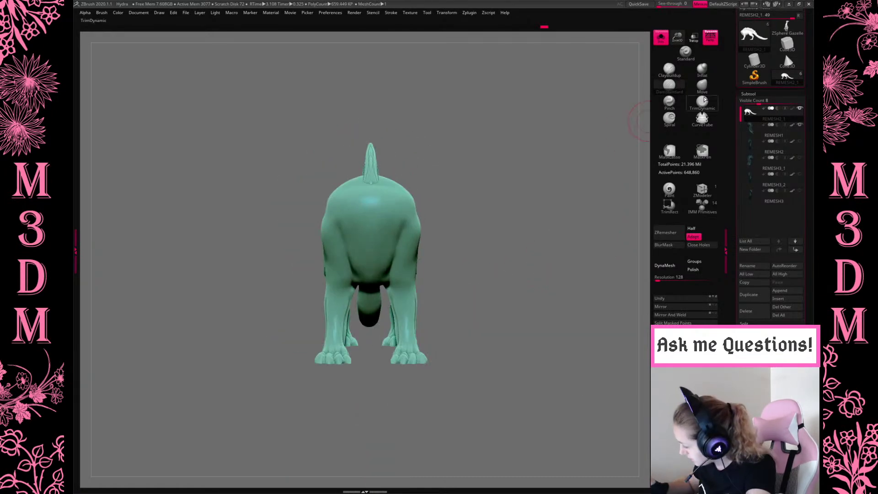
pyautogui.press('space')
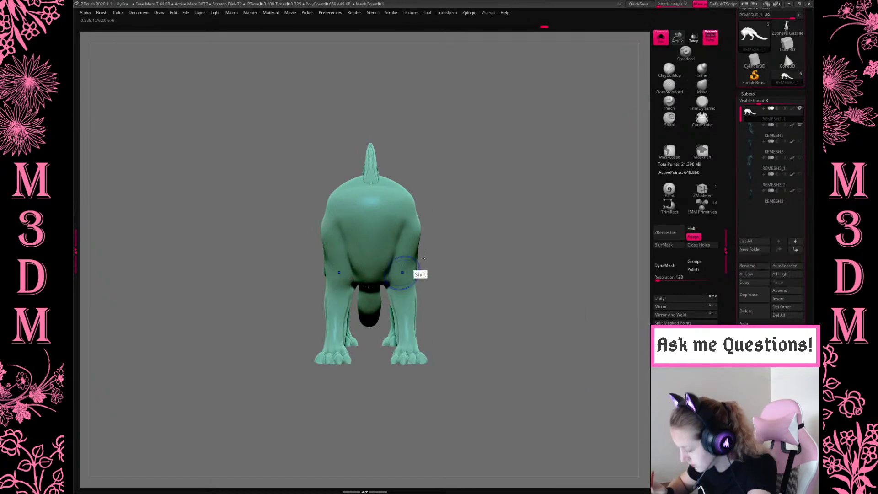
pyautogui.moveTo(506, 255); pyautogui.dragTo(496, 258)
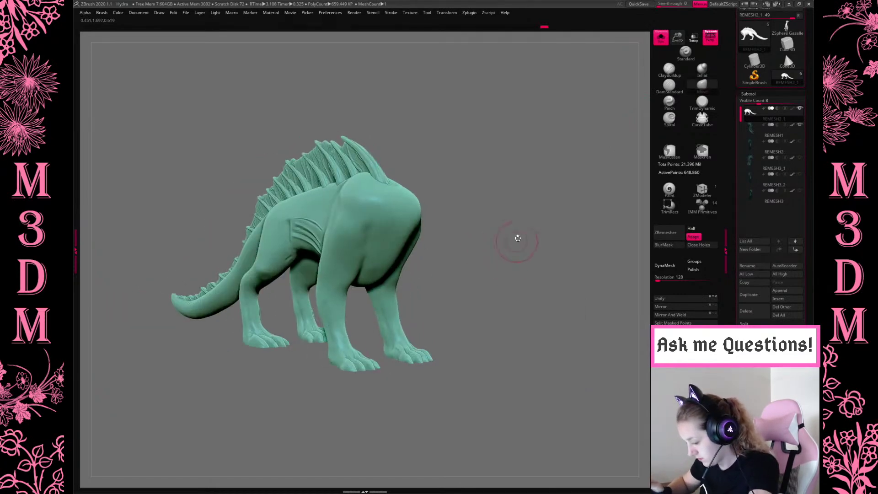
pyautogui.moveTo(507, 224); pyautogui.dragTo(460, 221)
pyautogui.keyDown('shift'); pyautogui.moveTo(606, 130); pyautogui.dragTo(530, 133); pyautogui.keyUp('shift')
pyautogui.moveTo(455, 224)
pyautogui.keyDown('shift'); pyautogui.mouseDown()
pyautogui.moveTo(444, 228)
pyautogui.moveTo(449, 208)
pyautogui.mouseUp(); pyautogui.keyUp('shift')
# Remove the lower flank creases, keeping the upper one, and adjust the back's outline with the Move brush.
pyautogui.click(670, 104)
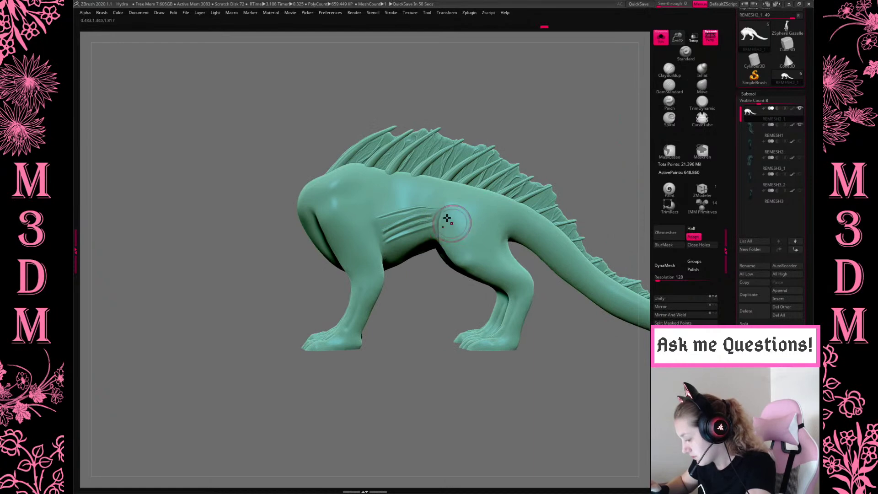
pyautogui.moveTo(383, 242)
pyautogui.keyDown('shift'); pyautogui.mouseDown()
pyautogui.moveTo(471, 198)
pyautogui.moveTo(423, 203)
pyautogui.moveTo(384, 232)
pyautogui.mouseUp(); pyautogui.keyUp('shift')
pyautogui.moveTo(586, 125)
pyautogui.mouseDown()
pyautogui.moveTo(611, 125)
pyautogui.moveTo(586, 131)
pyautogui.moveTo(601, 147)
pyautogui.moveTo(584, 128)
pyautogui.mouseUp()
pyautogui.press('space')
pyautogui.moveTo(582, 152); pyautogui.dragTo(590, 153)
pyautogui.press('b')
pyautogui.press('m')
pyautogui.press('v')
pyautogui.moveTo(466, 186); pyautogui.dragTo(470, 177)
pyautogui.keyDown('alt'); pyautogui.moveTo(586, 198); pyautogui.dragTo(544, 201); pyautogui.keyUp('alt')
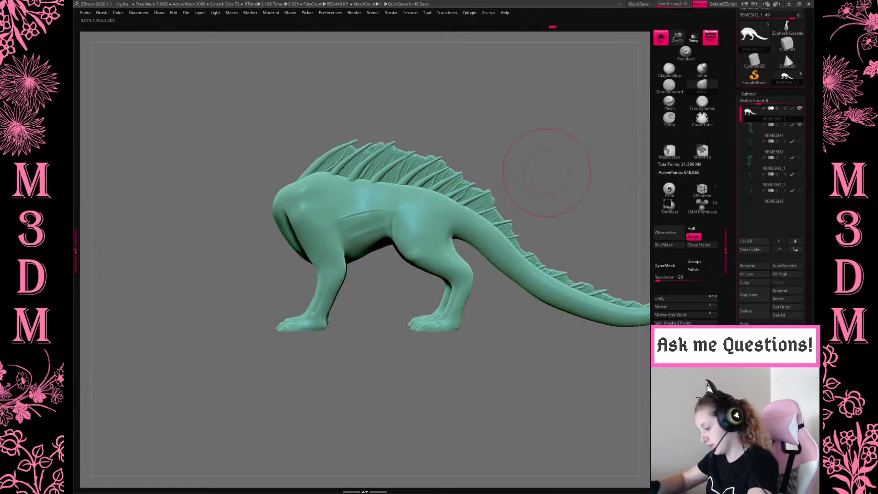
# Turn off Solo mode to show the head and neck with the body, and switch on the body's polypaint display.
pyautogui.moveTo(677, 42); pyautogui.dragTo(677, 45)
pyautogui.keyDown('alt'); pyautogui.moveTo(532, 139); pyautogui.dragTo(559, 166); pyautogui.keyUp('alt')
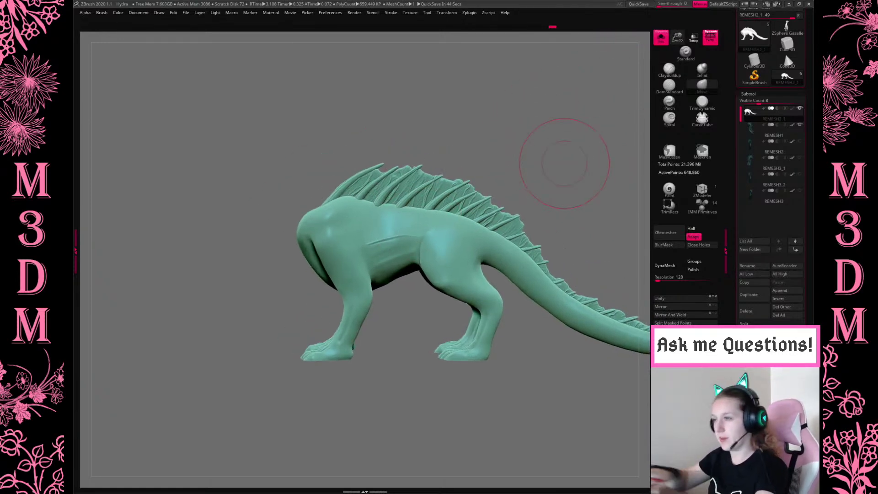
pyautogui.click(661, 36)
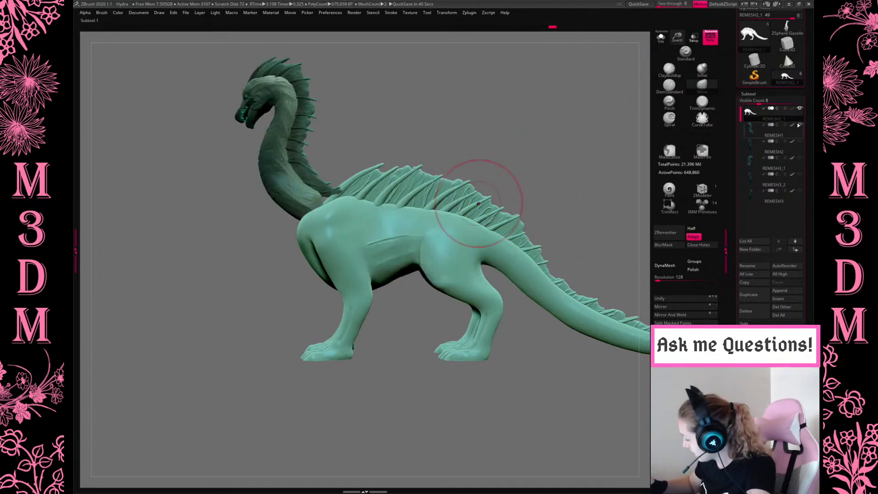
pyautogui.click(793, 110)
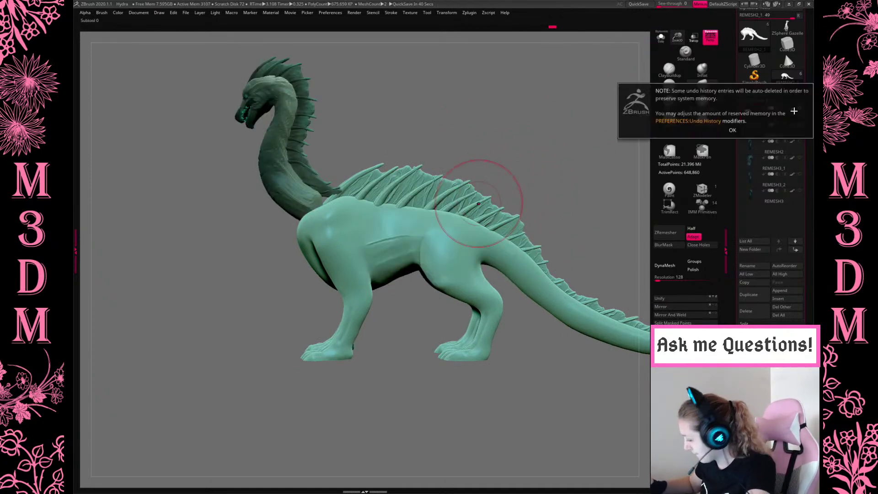
pyautogui.click(732, 131)
pyautogui.keyDown('alt'); pyautogui.click(478, 187); pyautogui.keyUp('alt')
pyautogui.moveTo(553, 158)
pyautogui.mouseDown()
pyautogui.moveTo(588, 161)
pyautogui.moveTo(552, 159)
pyautogui.moveTo(556, 170)
pyautogui.moveTo(553, 161)
pyautogui.mouseUp()
pyautogui.press('space')
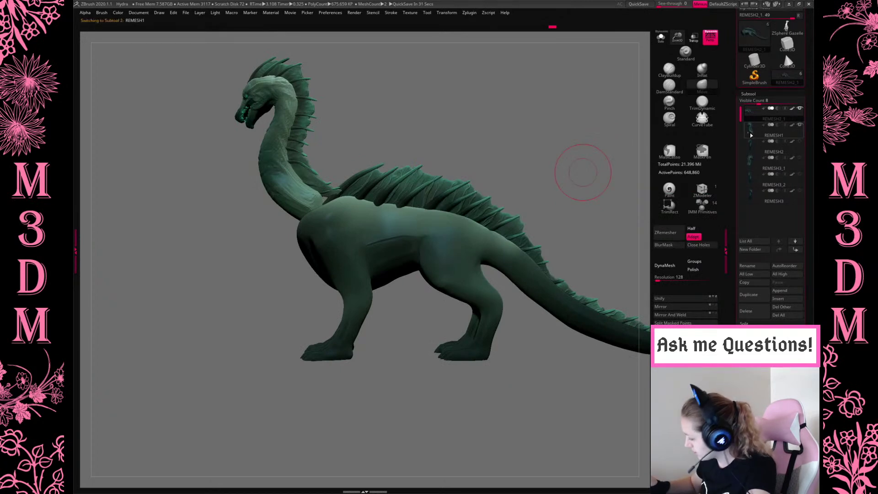
# Select the REMESH1 head-and-neck subtool and reposition it with the gizmo against the front of the shoulders.
pyautogui.click(752, 135)
pyautogui.press('w')
pyautogui.keyDown('alt'); pyautogui.moveTo(333, 175); pyautogui.dragTo(371, 259); pyautogui.keyUp('alt')
pyautogui.keyDown('alt'); pyautogui.moveTo(305, 200); pyautogui.dragTo(608, 185); pyautogui.keyUp('alt')
pyautogui.moveTo(309, 240); pyautogui.dragTo(310, 254)
pyautogui.press('q')
pyautogui.moveTo(562, 130)
pyautogui.mouseDown()
pyautogui.moveTo(605, 132)
pyautogui.moveTo(572, 149)
pyautogui.moveTo(590, 151)
pyautogui.mouseUp()
pyautogui.moveTo(683, 44); pyautogui.dragTo(681, 65)
pyautogui.keyDown('alt'); pyautogui.moveTo(545, 161); pyautogui.dragTo(514, 184); pyautogui.keyUp('alt')
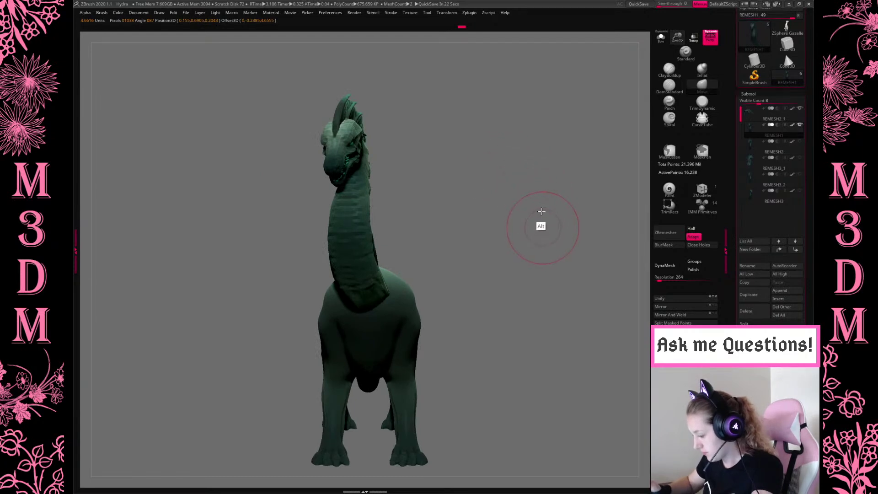
pyautogui.keyDown('alt'); pyautogui.moveTo(541, 213); pyautogui.dragTo(516, 192); pyautogui.keyUp('alt')
# Bend the neck to one side and fit its base between the shoulders with a large Move brush.
pyautogui.press('space')
pyautogui.press('w')
pyautogui.press('q')
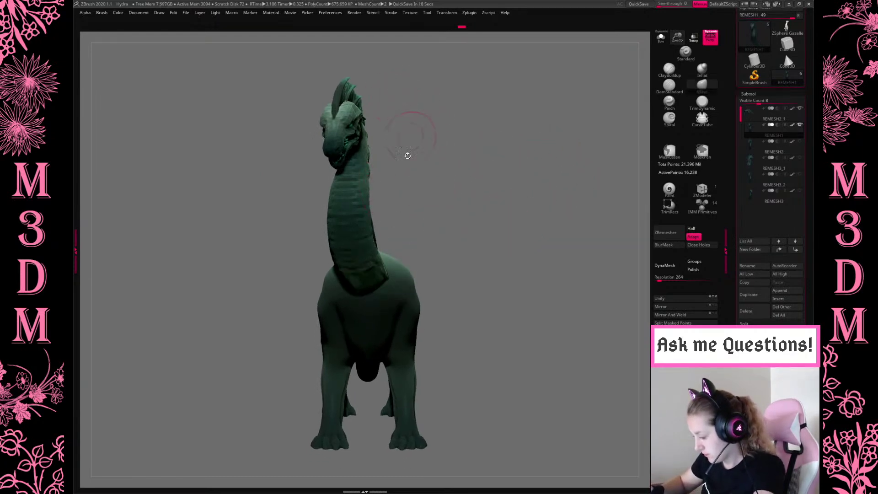
pyautogui.press('space')
pyautogui.click(422, 186)
pyautogui.press('space')
pyautogui.click(414, 223)
pyautogui.moveTo(413, 223); pyautogui.dragTo(346, 232)
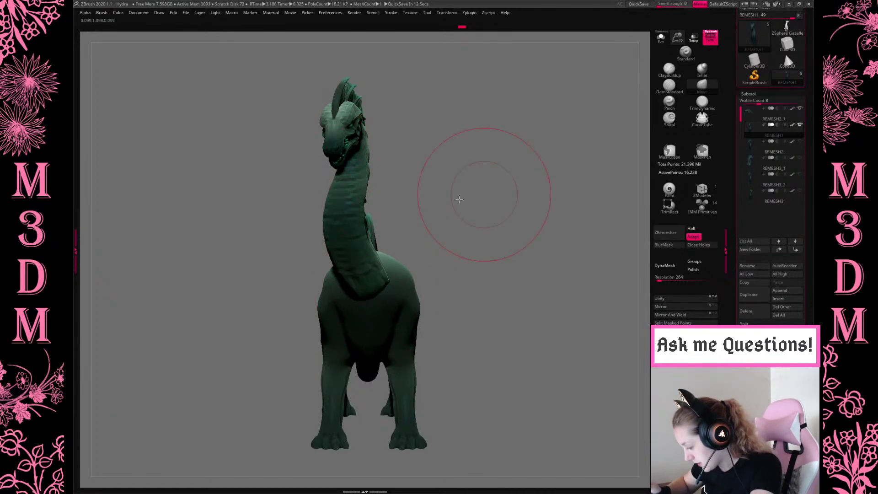
pyautogui.moveTo(457, 196); pyautogui.dragTo(395, 302)
pyautogui.moveTo(472, 173)
pyautogui.mouseDown()
pyautogui.moveTo(394, 316)
pyautogui.moveTo(400, 321)
pyautogui.mouseUp()
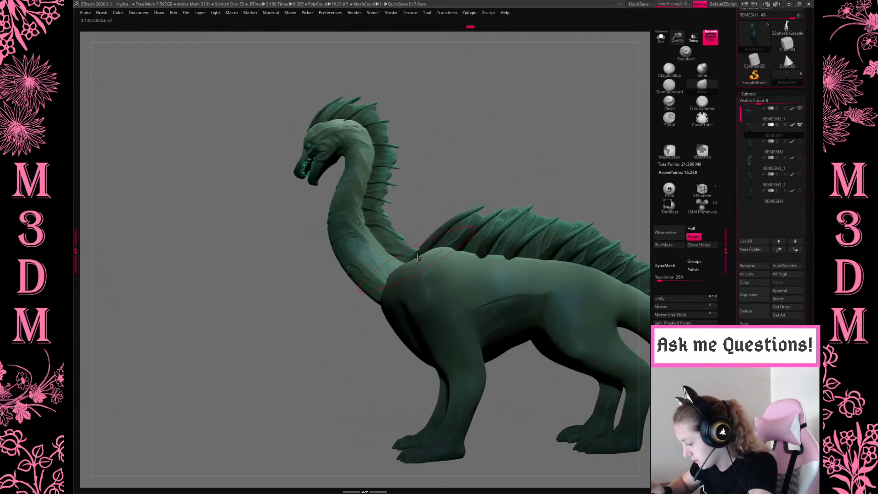
pyautogui.moveTo(447, 208); pyautogui.dragTo(546, 195)
# Turn off the polypaint display and pull the neck's base into the chest with the Move brush to close the gap.
pyautogui.keyDown('shift'); pyautogui.click(795, 111); pyautogui.keyUp('shift')
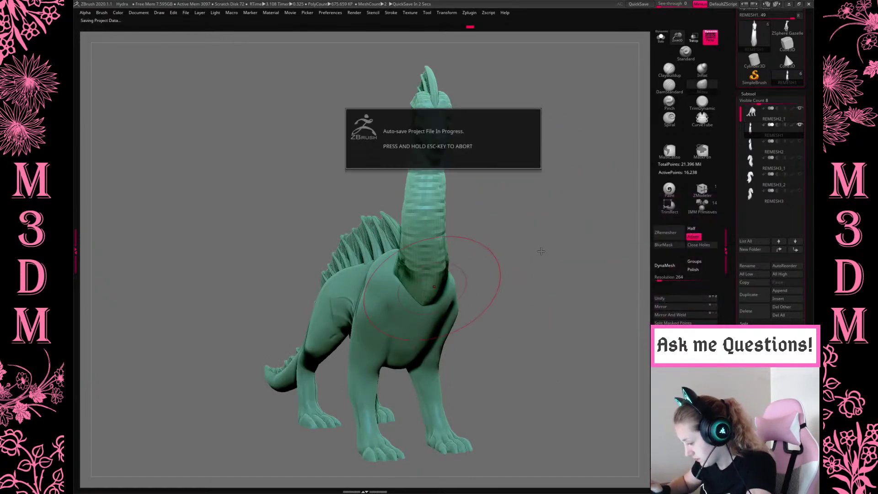
pyautogui.moveTo(533, 243); pyautogui.dragTo(412, 298)
pyautogui.moveTo(543, 239); pyautogui.dragTo(400, 308)
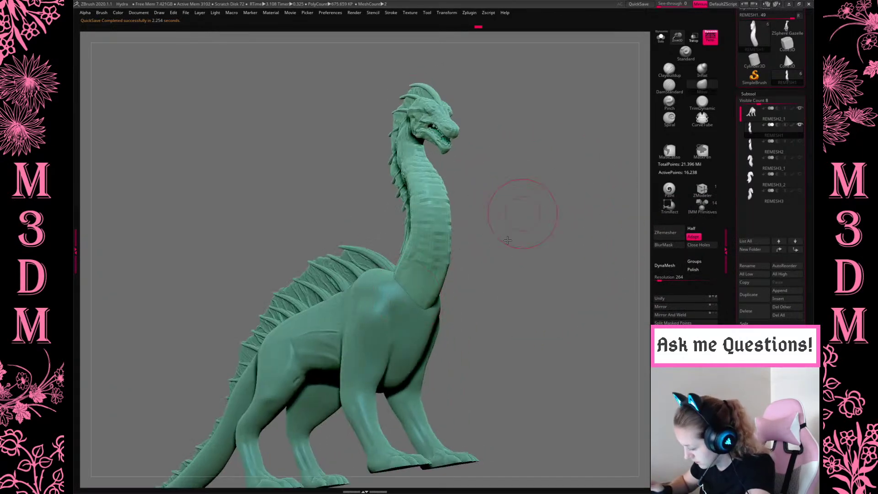
pyautogui.moveTo(508, 240); pyautogui.dragTo(427, 299)
pyautogui.keyDown('shift'); pyautogui.moveTo(570, 177); pyautogui.dragTo(561, 204); pyautogui.keyUp('shift')
pyautogui.rightClick(535, 199)
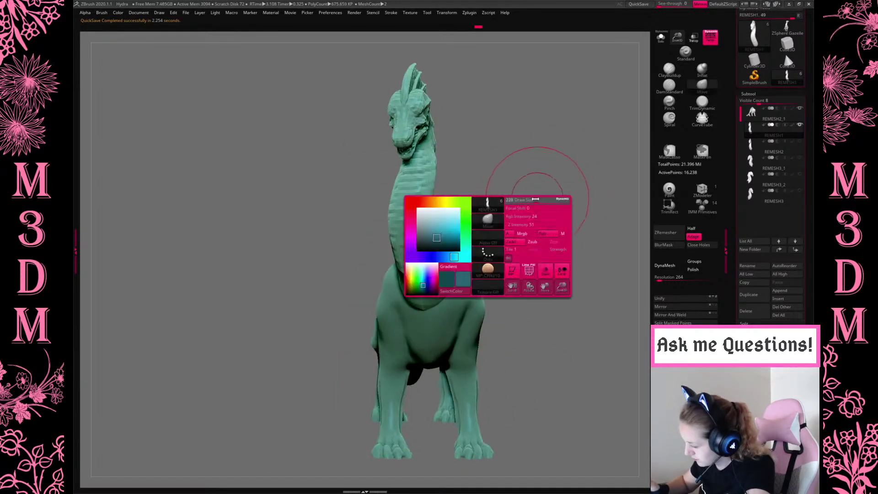
pyautogui.moveTo(545, 120); pyautogui.dragTo(538, 138)
# Raise the REMESH1 head-and-neck subtool to subdivision level 5.
pyautogui.press('space')
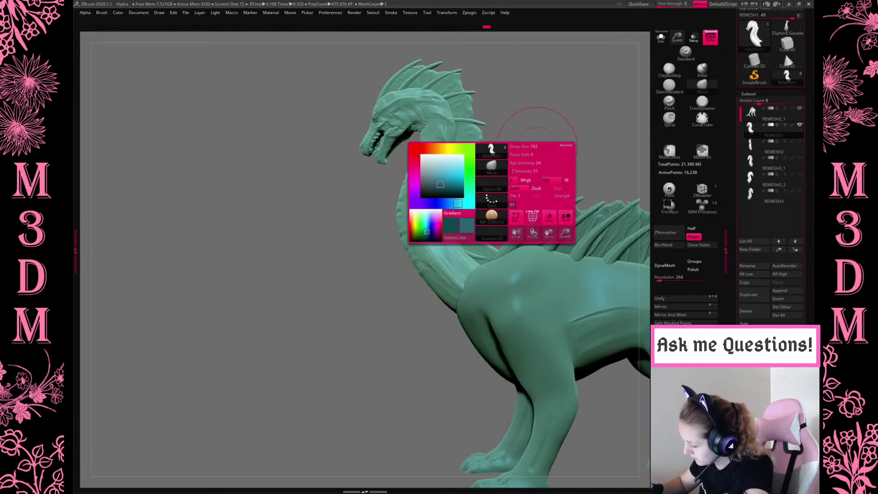
pyautogui.click(749, 94)
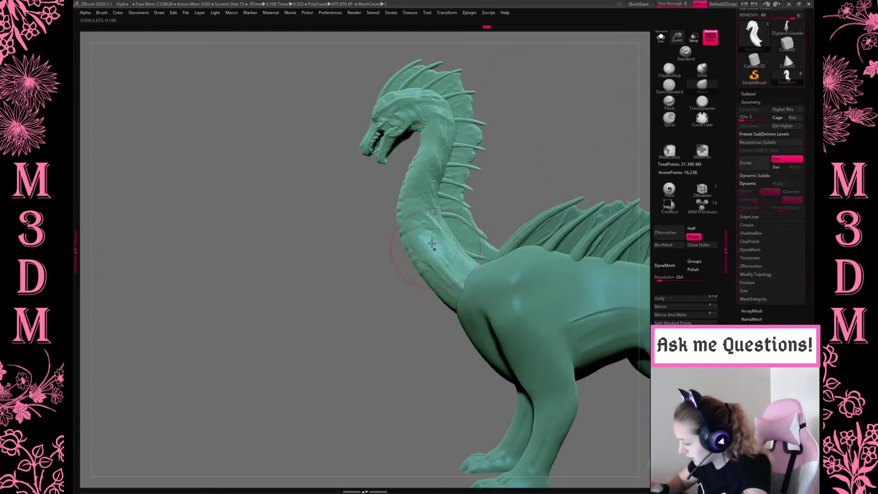
pyautogui.click(786, 110)
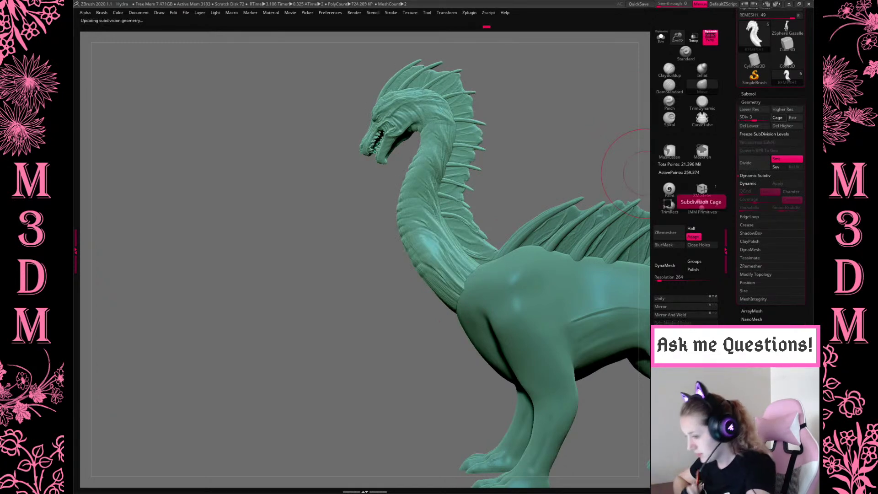
pyautogui.moveTo(545, 147); pyautogui.dragTo(511, 206)
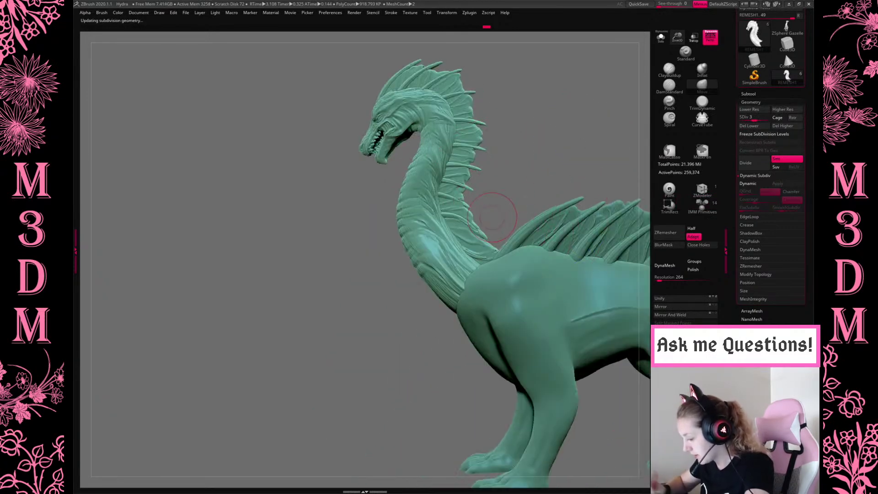
pyautogui.click(784, 111)
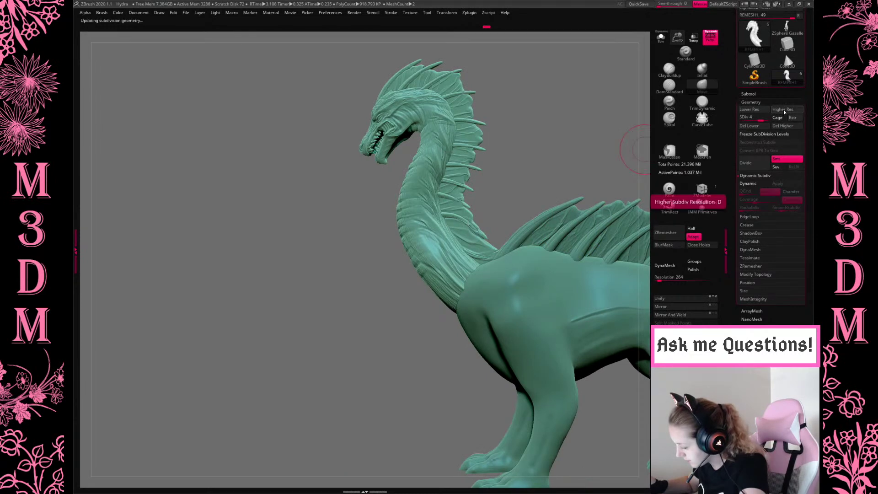
pyautogui.press('d')
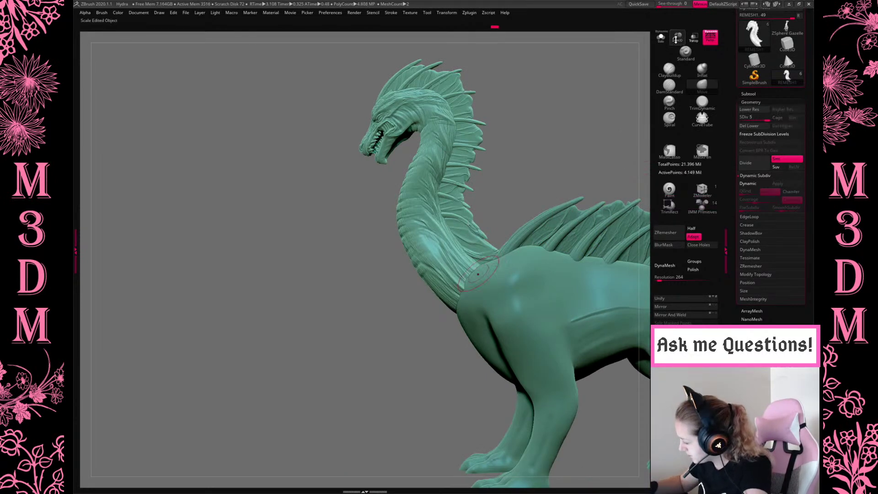
# Refine the neck's underside where it meets the chest with a large Move brush.
pyautogui.moveTo(563, 161); pyautogui.dragTo(462, 284)
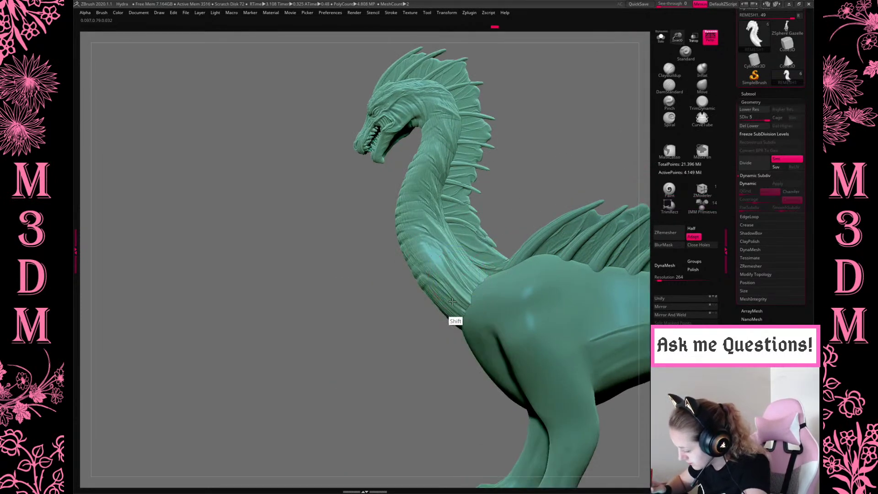
pyautogui.moveTo(598, 146)
pyautogui.keyDown('shift'); pyautogui.mouseDown()
pyautogui.moveTo(594, 192)
pyautogui.moveTo(441, 311)
pyautogui.moveTo(600, 233)
pyautogui.moveTo(577, 221)
pyautogui.moveTo(439, 229)
pyautogui.moveTo(579, 255)
pyautogui.moveTo(551, 240)
pyautogui.mouseUp(); pyautogui.keyUp('shift')
pyautogui.press('space')
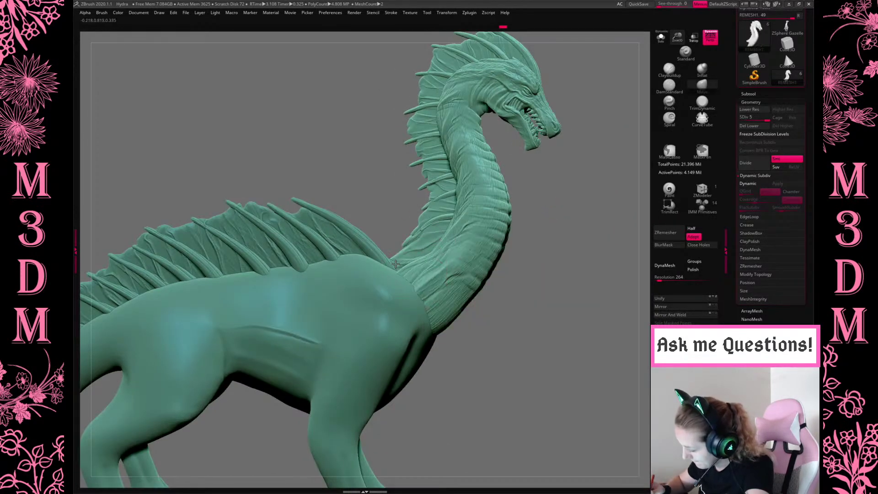
pyautogui.press('ctrl')
pyautogui.press('space')
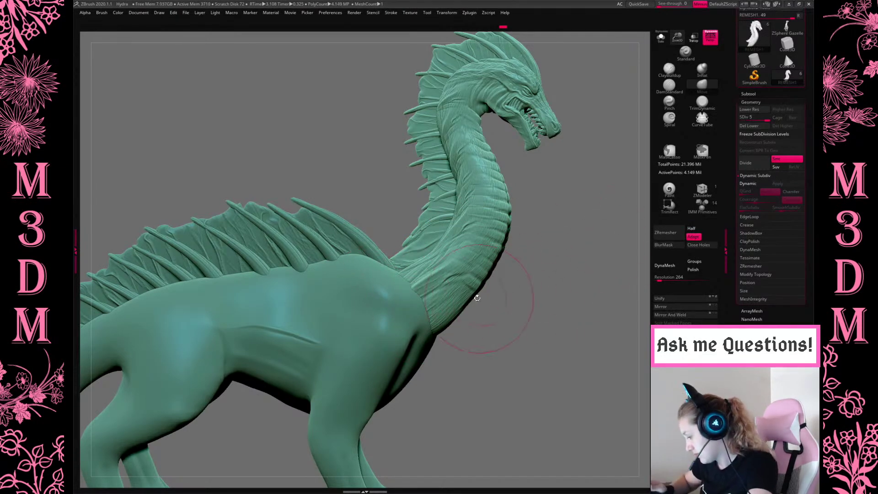
pyautogui.moveTo(466, 298); pyautogui.dragTo(478, 304)
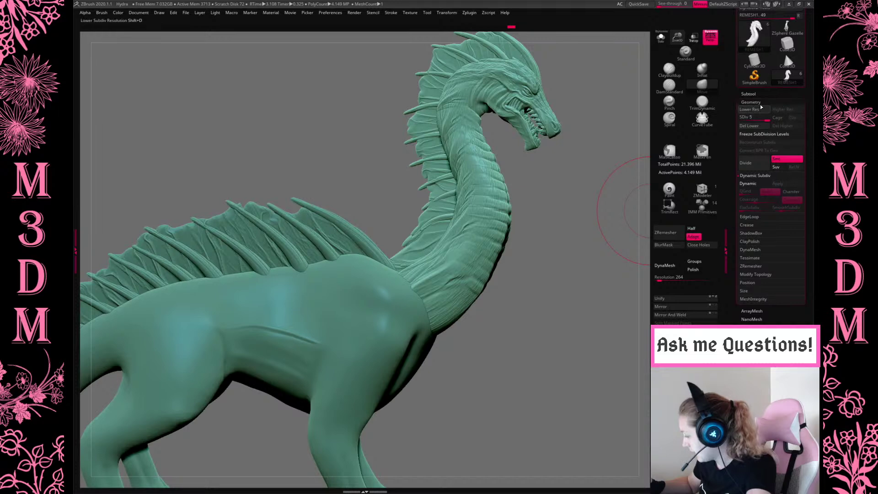
# Lower the REMESH1 head-and-neck subtool to subdivision level 1.
pyautogui.hotkey('shift', 'd')
pyautogui.hotkey('shift', 'd')
pyautogui.hotkey('shift', 'd')
pyautogui.hotkey('shift', 'd')
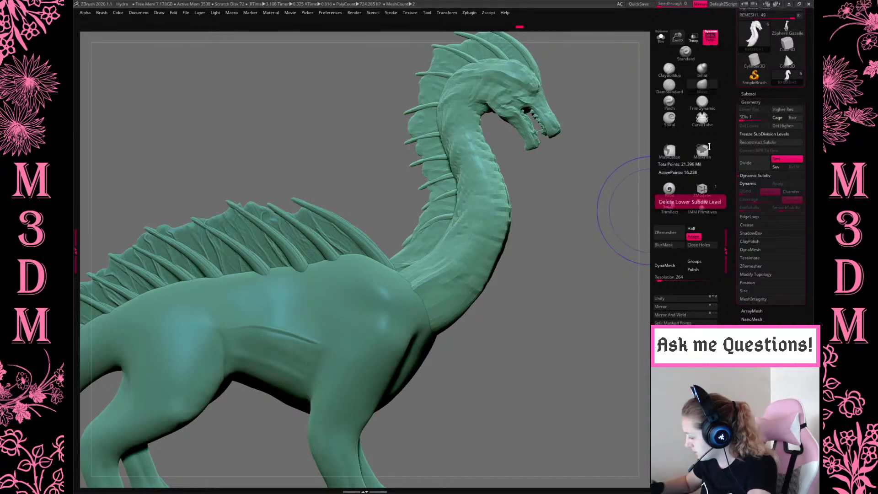
pyautogui.moveTo(557, 290)
pyautogui.mouseDown()
pyautogui.moveTo(419, 384)
pyautogui.moveTo(460, 419)
pyautogui.mouseUp()
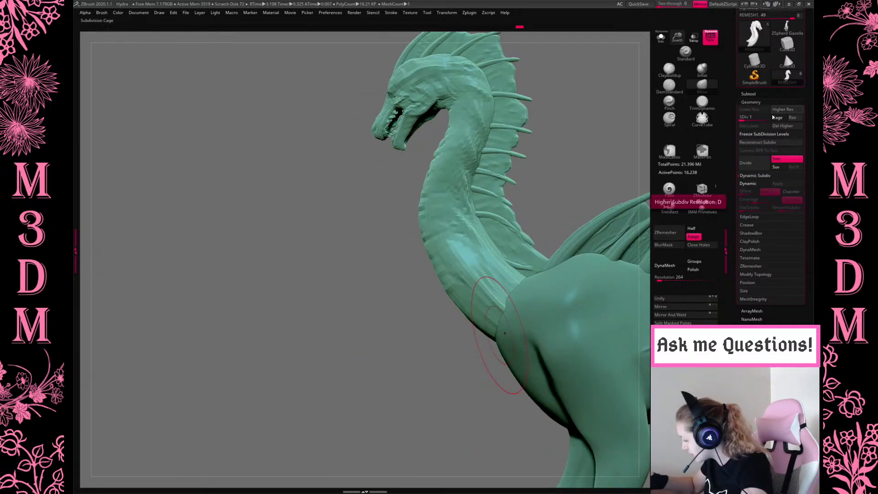
pyautogui.moveTo(754, 117); pyautogui.dragTo(734, 115)
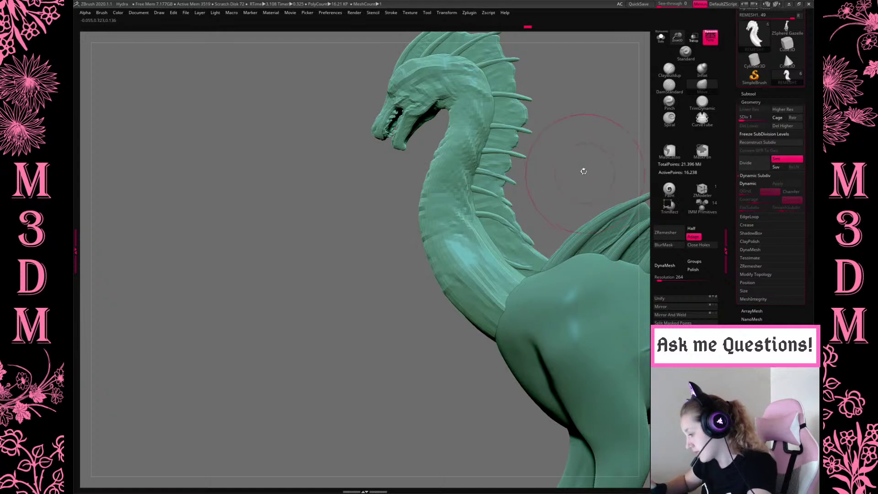
# Select the REMESH2_1 body subtool and bring the whole creature into a straight top view.
pyautogui.moveTo(574, 171); pyautogui.dragTo(650, 214)
pyautogui.press('f')
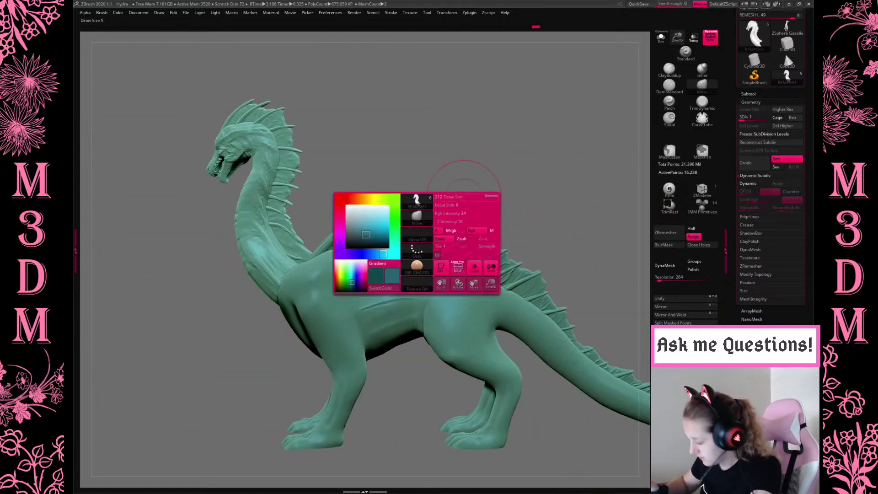
pyautogui.keyDown('shift'); pyautogui.moveTo(537, 183); pyautogui.dragTo(579, 230); pyautogui.keyUp('shift')
pyautogui.keyDown('alt'); pyautogui.moveTo(519, 251); pyautogui.dragTo(582, 237); pyautogui.keyUp('alt')
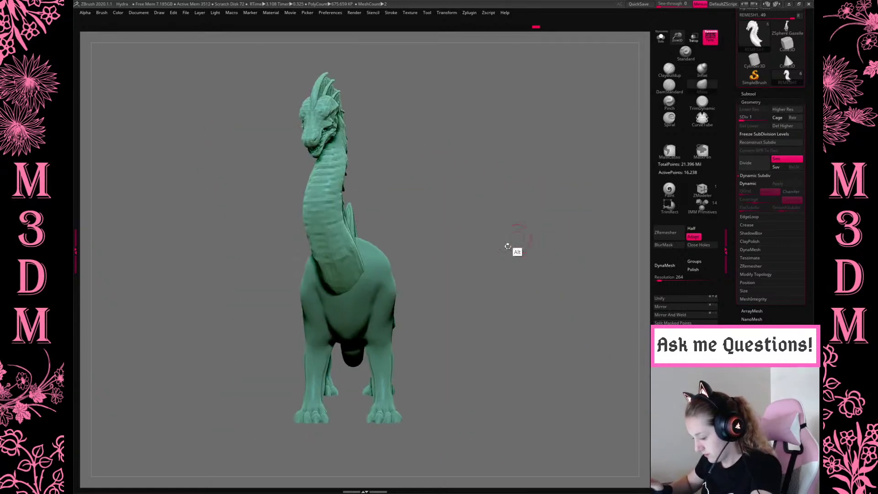
pyautogui.keyDown('alt'); pyautogui.click(378, 343); pyautogui.keyUp('alt')
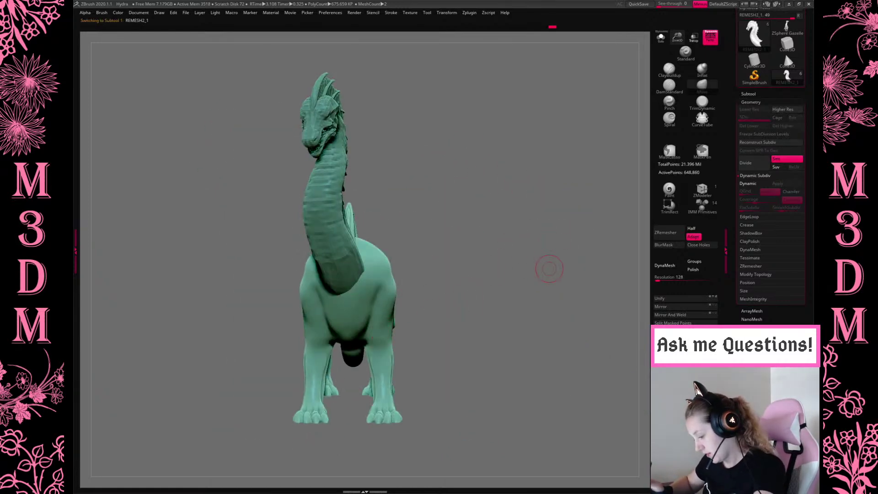
pyautogui.moveTo(561, 256); pyautogui.dragTo(558, 314)
pyautogui.moveTo(554, 273); pyautogui.dragTo(587, 198)
pyautogui.moveTo(669, 44); pyautogui.dragTo(674, 23)
pyautogui.keyDown('alt'); pyautogui.moveTo(506, 254); pyautogui.dragTo(510, 264); pyautogui.keyUp('alt')
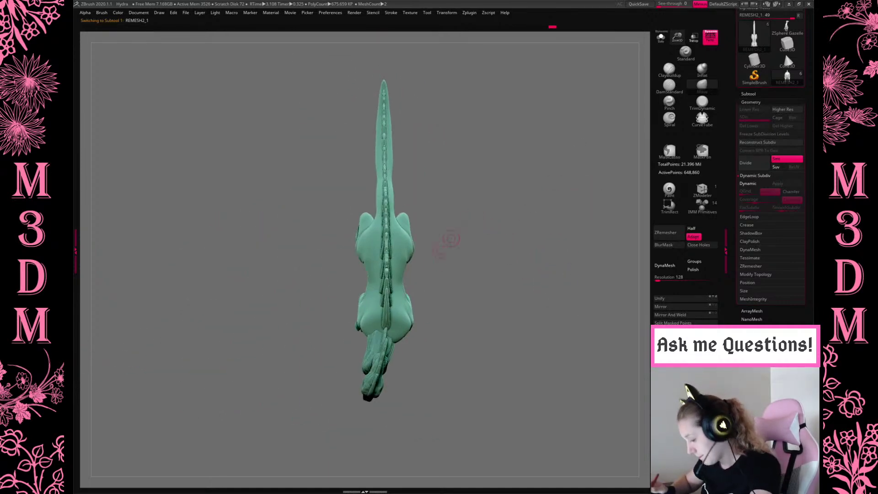
pyautogui.moveTo(435, 259); pyautogui.dragTo(482, 395)
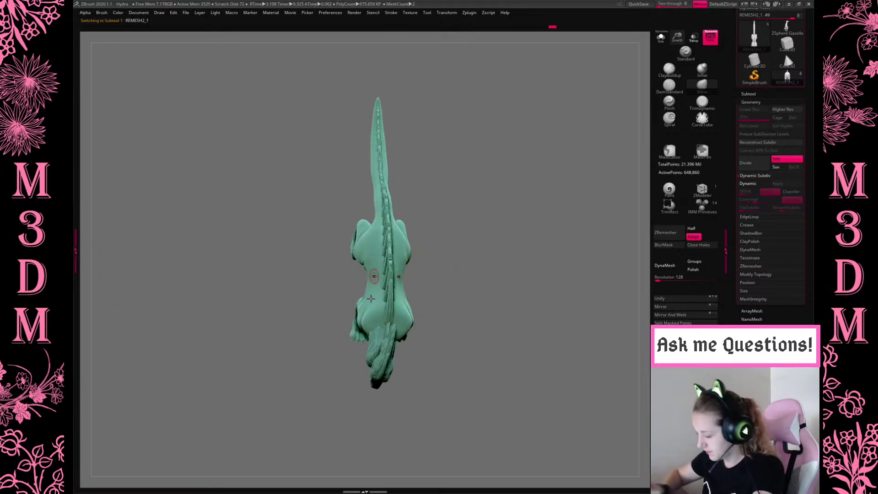
pyautogui.moveTo(503, 284); pyautogui.dragTo(451, 191)
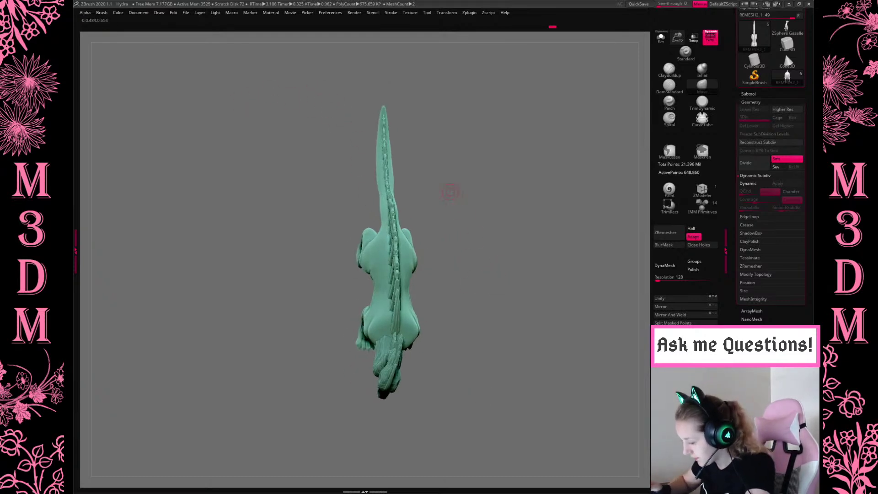
pyautogui.press('w')
pyautogui.keyDown('alt'); pyautogui.moveTo(441, 314); pyautogui.dragTo(460, 349); pyautogui.keyUp('alt')
pyautogui.keyDown('alt'); pyautogui.moveTo(397, 284); pyautogui.dragTo(554, 292); pyautogui.keyUp('alt')
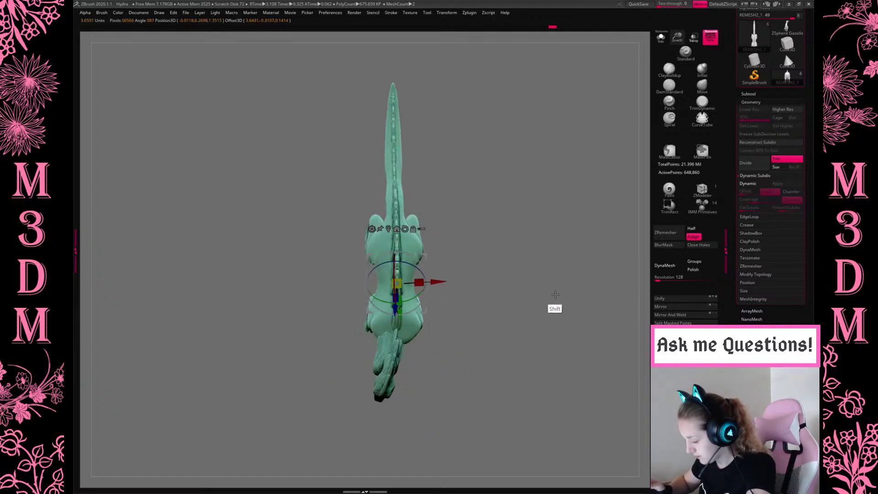
pyautogui.keyDown('alt'); pyautogui.moveTo(424, 311); pyautogui.dragTo(454, 387); pyautogui.keyUp('alt')
pyautogui.keyDown('alt'); pyautogui.moveTo(396, 279); pyautogui.dragTo(605, 270); pyautogui.keyUp('alt')
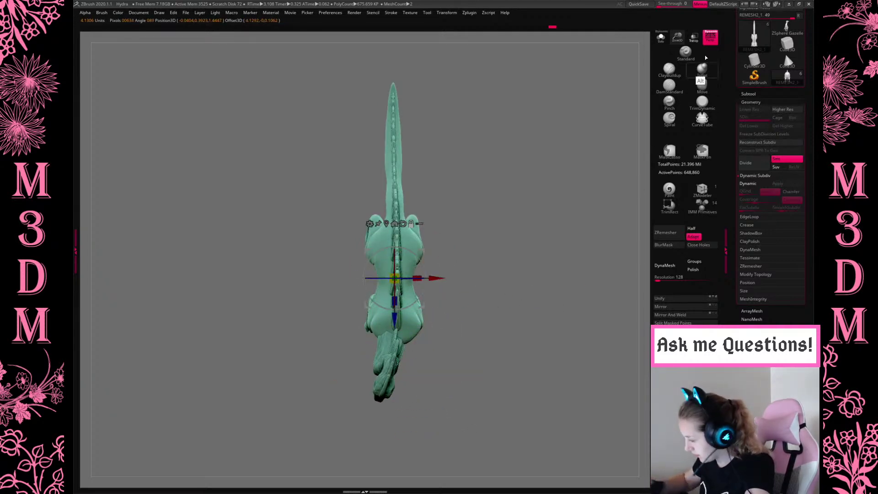
# Turn off perspective, mask the whole tail from above, and blur and invert the mask to leave only the tail editable.
pyautogui.press('p')
pyautogui.moveTo(681, 41); pyautogui.dragTo(681, 20)
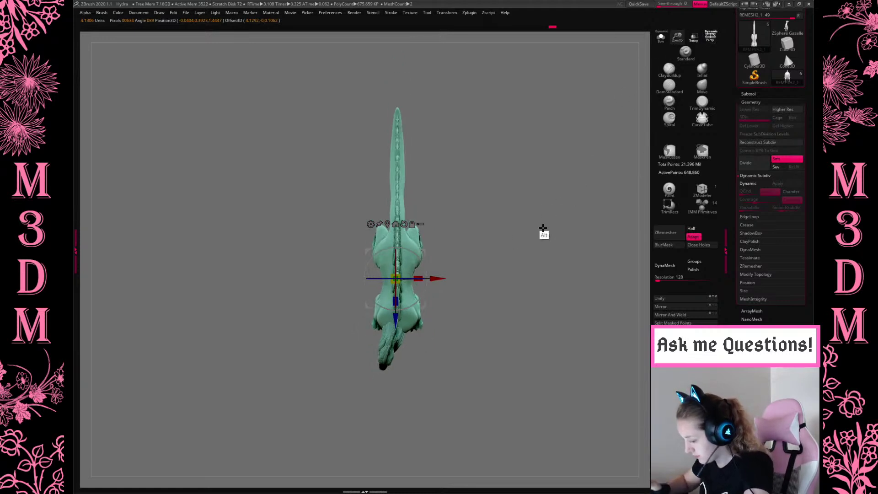
pyautogui.keyDown('alt'); pyautogui.moveTo(542, 220); pyautogui.dragTo(538, 243); pyautogui.keyUp('alt')
pyautogui.press('q')
pyautogui.moveTo(359, 115)
pyautogui.keyDown('ctrl'); pyautogui.mouseDown()
pyautogui.moveTo(409, 212)
pyautogui.moveTo(392, 247)
pyautogui.moveTo(379, 245)
pyautogui.mouseUp(); pyautogui.keyUp('ctrl')
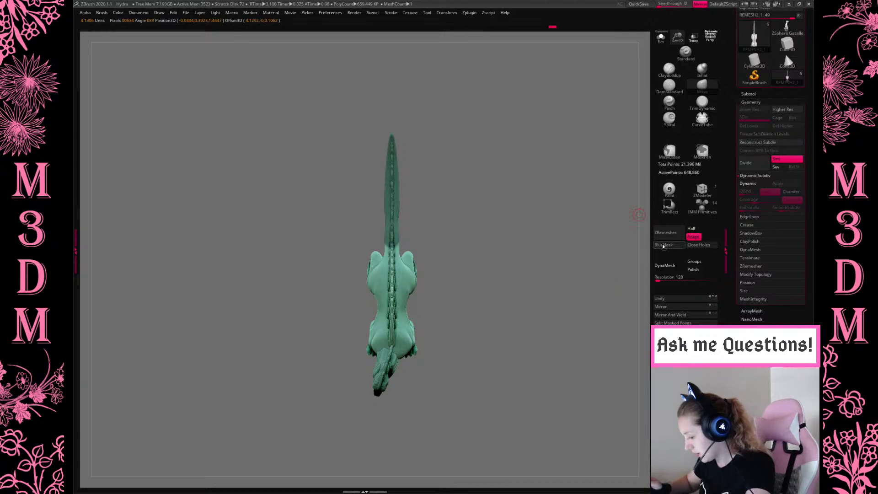
pyautogui.keyDown('ctrl'); pyautogui.click(558, 305); pyautogui.keyUp('ctrl')
# Align the gizmo with the length of the unmasked tail and apply a gizmo deformer to it.
pyautogui.press('w')
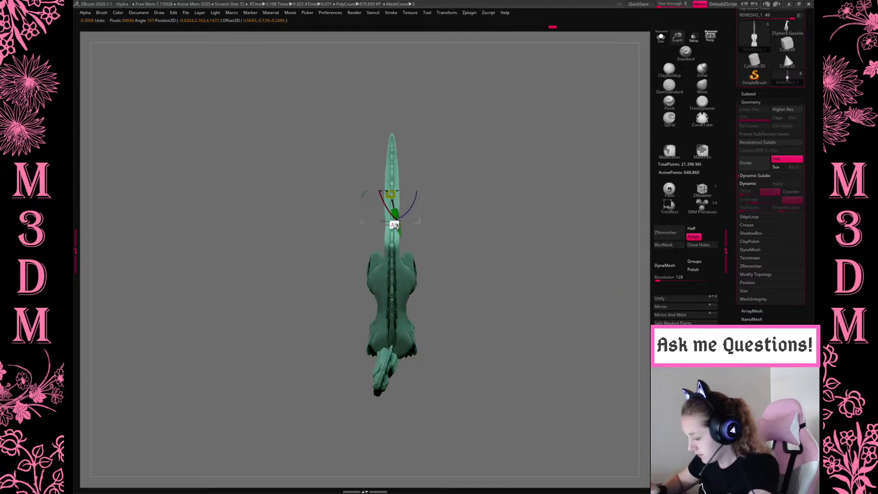
pyautogui.keyDown('alt'); pyautogui.moveTo(391, 193); pyautogui.dragTo(389, 424); pyautogui.keyUp('alt')
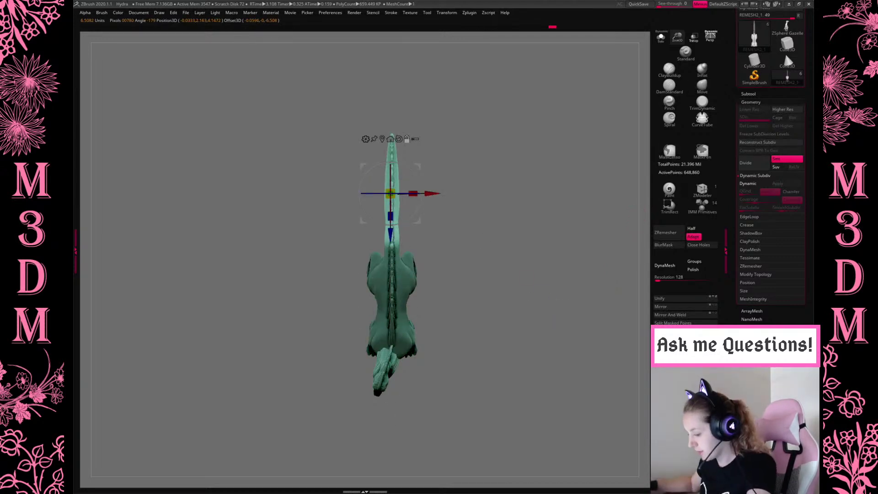
pyautogui.click(364, 139)
pyautogui.click(368, 162)
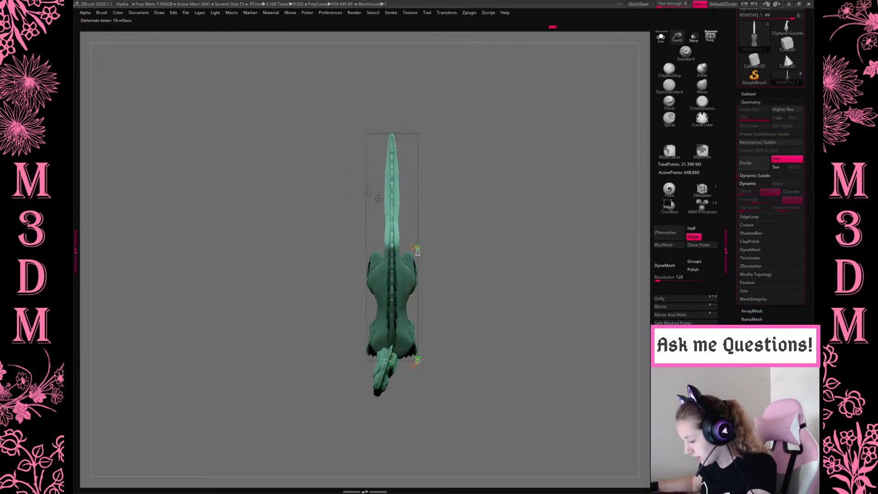
# Curl the tail sideways into a wide arc with the deformer and turn perspective back on.
pyautogui.moveTo(393, 248); pyautogui.dragTo(359, 252)
pyautogui.click(367, 192)
pyautogui.click(368, 193)
pyautogui.moveTo(403, 239); pyautogui.dragTo(405, 247)
pyautogui.press('q')
pyautogui.moveTo(511, 221)
pyautogui.mouseDown()
pyautogui.moveTo(532, 178)
pyautogui.moveTo(509, 231)
pyautogui.moveTo(486, 219)
pyautogui.mouseUp()
pyautogui.press('w')
pyautogui.moveTo(421, 261); pyautogui.dragTo(425, 253)
pyautogui.press('q')
pyautogui.moveTo(479, 232); pyautogui.dragTo(543, 247)
pyautogui.click(710, 36)
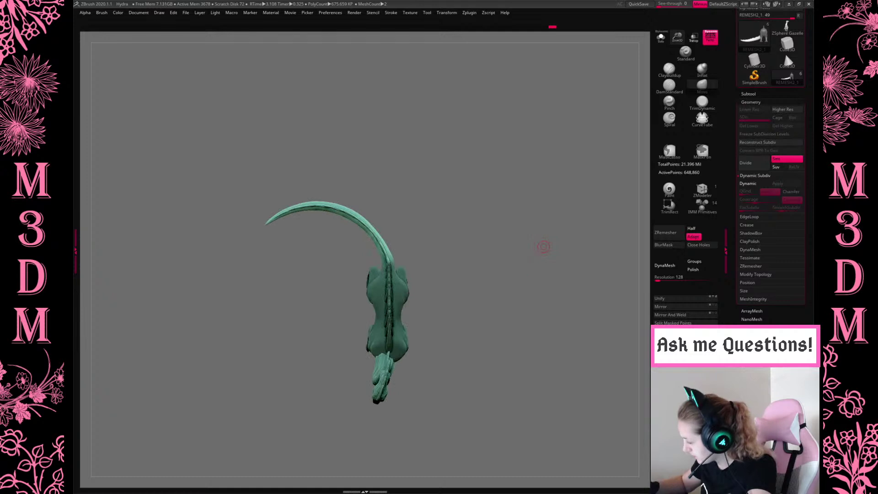
pyautogui.press('w')
pyautogui.moveTo(388, 263)
pyautogui.mouseDown()
pyautogui.moveTo(401, 283)
pyautogui.moveTo(396, 277)
pyautogui.moveTo(418, 264)
pyautogui.moveTo(396, 271)
pyautogui.mouseUp()
pyautogui.hotkey('ctrl', 'z')
pyautogui.moveTo(476, 245); pyautogui.dragTo(430, 251)
pyautogui.press('q')
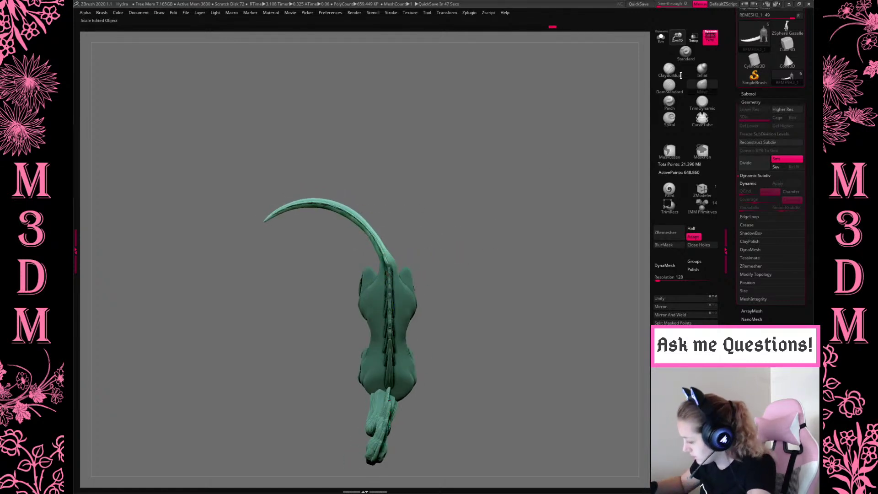
# Smooth the kink where the curved tail leaves the hips and clear the mask from the body.
pyautogui.keyDown('ctrl'); pyautogui.moveTo(503, 194); pyautogui.dragTo(449, 235, button='right'); pyautogui.keyUp('ctrl')
pyautogui.rightClick(395, 301)
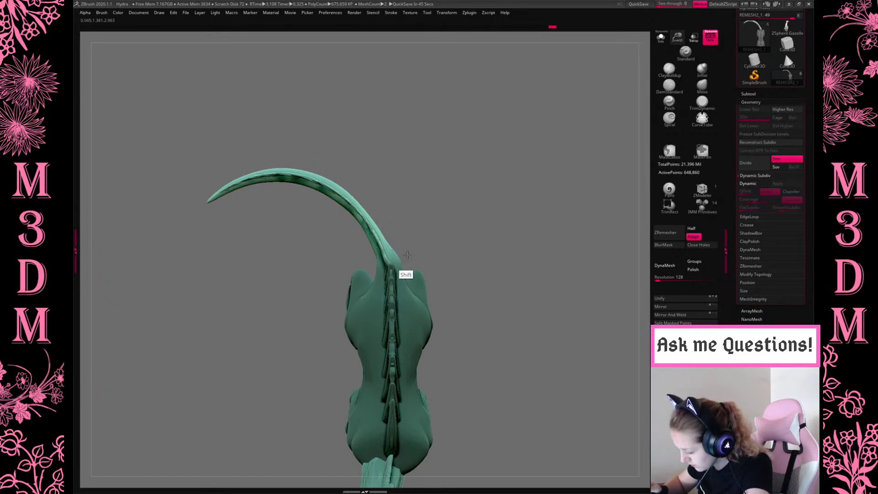
pyautogui.keyDown('ctrl'); pyautogui.click(424, 229); pyautogui.keyUp('ctrl')
pyautogui.rightClick(425, 230)
pyautogui.keyDown('ctrl'); pyautogui.click(437, 226); pyautogui.keyUp('ctrl')
pyautogui.rightClick(448, 218)
pyautogui.keyDown('ctrl'); pyautogui.moveTo(460, 211); pyautogui.dragTo(420, 227); pyautogui.keyUp('ctrl')
pyautogui.rightClick(421, 226)
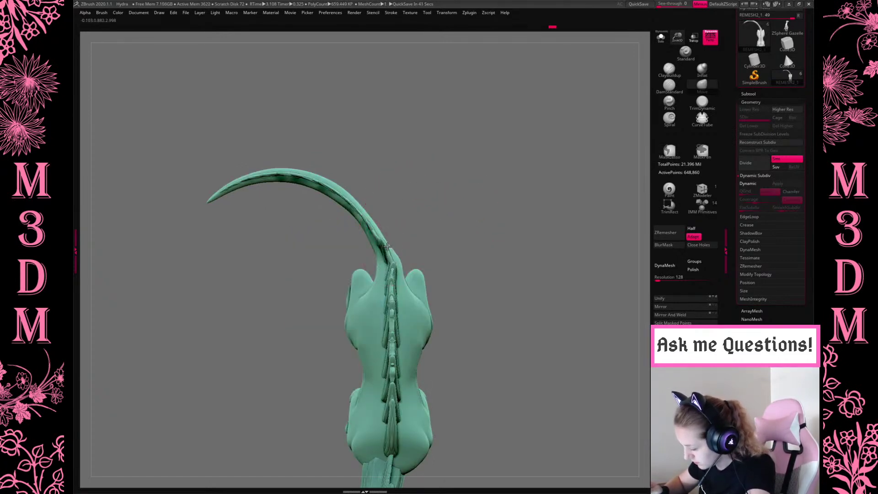
# Turn off perspective and nudge the tail's base toward the curved side with the Move brush.
pyautogui.moveTo(539, 238); pyautogui.dragTo(585, 178)
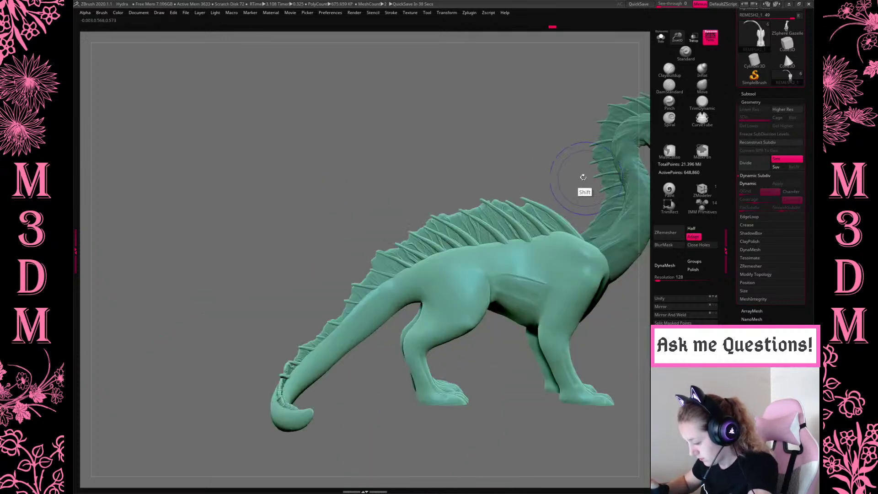
pyautogui.click(711, 38)
pyautogui.keyDown('alt'); pyautogui.moveTo(483, 404); pyautogui.dragTo(452, 400); pyautogui.keyUp('alt')
pyautogui.rightClick(390, 312)
pyautogui.rightClick(349, 289)
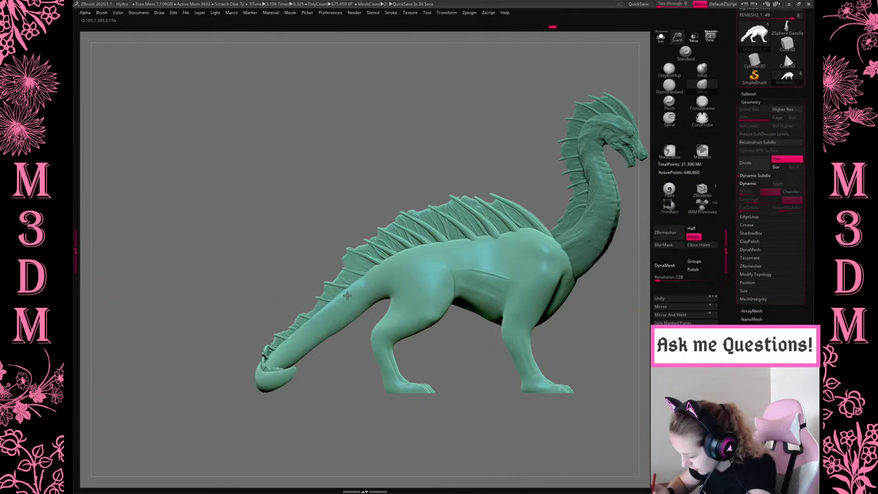
pyautogui.moveTo(615, 250)
pyautogui.mouseDown()
pyautogui.moveTo(500, 128)
pyautogui.moveTo(572, 296)
pyautogui.moveTo(537, 245)
pyautogui.moveTo(513, 242)
pyautogui.mouseUp()
pyautogui.rightClick(532, 241)
pyautogui.hotkey('ctrl', 'z')
pyautogui.moveTo(374, 269); pyautogui.dragTo(367, 269)
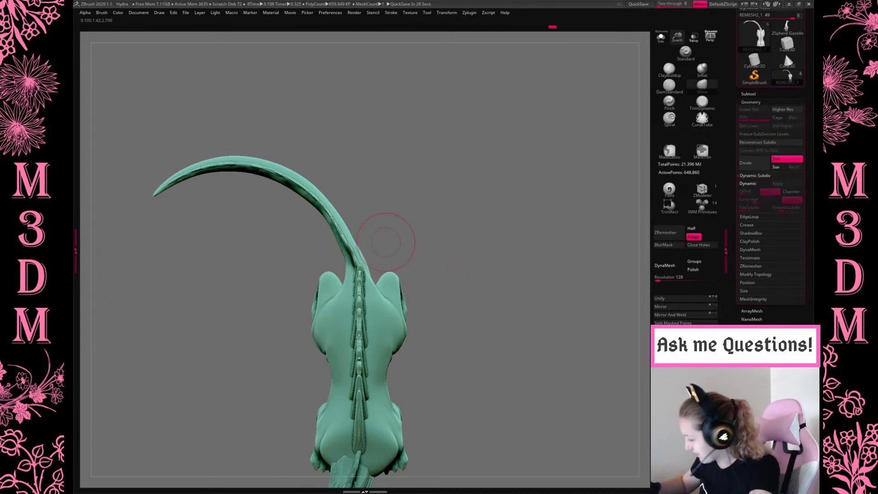
# Mask the tail and hindquarters from above, then blur and invert the mask to protect the front of the body.
pyautogui.moveTo(411, 276)
pyautogui.keyDown('alt'); pyautogui.mouseDown()
pyautogui.moveTo(514, 272)
pyautogui.moveTo(526, 287)
pyautogui.mouseUp(); pyautogui.keyUp('alt')
pyautogui.moveTo(314, 143)
pyautogui.keyDown('ctrl'); pyautogui.mouseDown()
pyautogui.moveTo(233, 279)
pyautogui.moveTo(345, 315)
pyautogui.moveTo(443, 287)
pyautogui.moveTo(384, 212)
pyautogui.mouseUp(); pyautogui.keyUp('ctrl')
pyautogui.moveTo(312, 158)
pyautogui.keyDown('ctrl'); pyautogui.mouseDown()
pyautogui.moveTo(221, 239)
pyautogui.moveTo(337, 308)
pyautogui.moveTo(366, 306)
pyautogui.moveTo(447, 253)
pyautogui.mouseUp(); pyautogui.keyUp('ctrl')
pyautogui.moveTo(405, 232)
pyautogui.keyDown('ctrl'); pyautogui.mouseDown()
pyautogui.moveTo(334, 242)
pyautogui.moveTo(431, 293)
pyautogui.moveTo(467, 252)
pyautogui.moveTo(451, 192)
pyautogui.moveTo(502, 245)
pyautogui.mouseUp(); pyautogui.keyUp('ctrl')
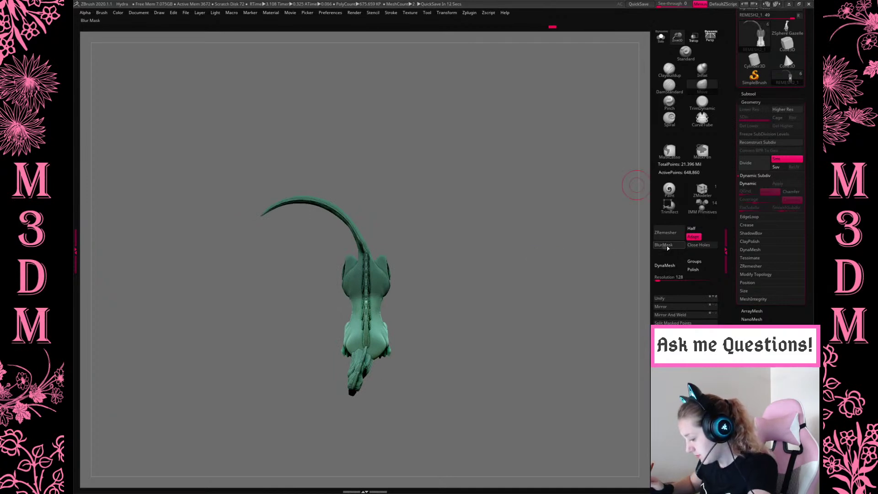
pyautogui.keyDown('ctrl'); pyautogui.click(568, 303); pyautogui.keyUp('ctrl')
# Soften the inverted mask and place the gizmo at the body's waist, aligned with the spine.
pyautogui.press('w')
pyautogui.keyDown('alt'); pyautogui.click(418, 305); pyautogui.keyUp('alt')
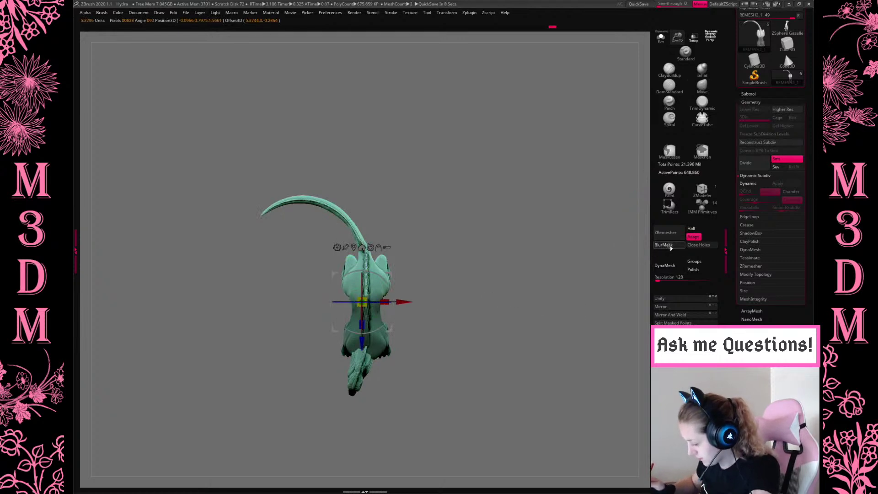
pyautogui.keyDown('alt'); pyautogui.click(402, 318); pyautogui.keyUp('alt')
pyautogui.keyDown('alt'); pyautogui.click(433, 303); pyautogui.keyUp('alt')
pyautogui.keyDown('alt'); pyautogui.click(561, 296); pyautogui.keyUp('alt')
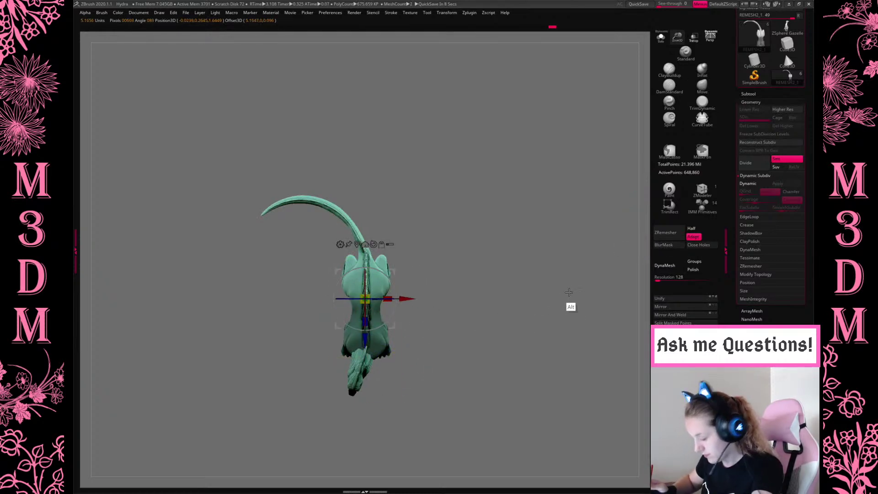
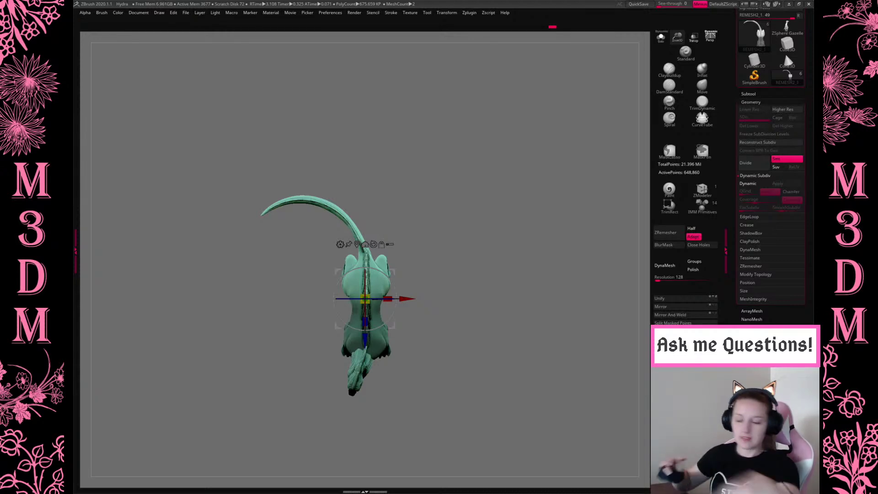
# Rotate the unmasked hindquarters and tail toward the tail's curved side with the gizmo, then clear the mask.
pyautogui.moveTo(395, 313)
pyautogui.mouseDown()
pyautogui.moveTo(397, 303)
pyautogui.moveTo(395, 320)
pyautogui.mouseUp()
pyautogui.keyDown('ctrl'); pyautogui.click(413, 306); pyautogui.keyUp('ctrl')
pyautogui.hotkey('ctrl', 'z')
pyautogui.press('q')
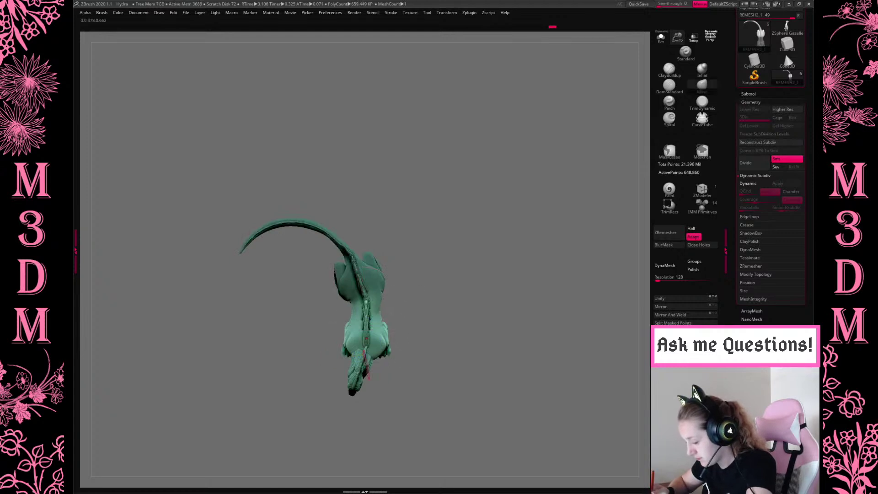
pyautogui.press('w')
pyautogui.keyDown('ctrl'); pyautogui.click(408, 319); pyautogui.keyUp('ctrl')
pyautogui.moveTo(397, 307); pyautogui.dragTo(397, 310)
pyautogui.press('q')
pyautogui.keyDown('ctrl'); pyautogui.moveTo(458, 295); pyautogui.dragTo(465, 291); pyautogui.keyUp('ctrl')
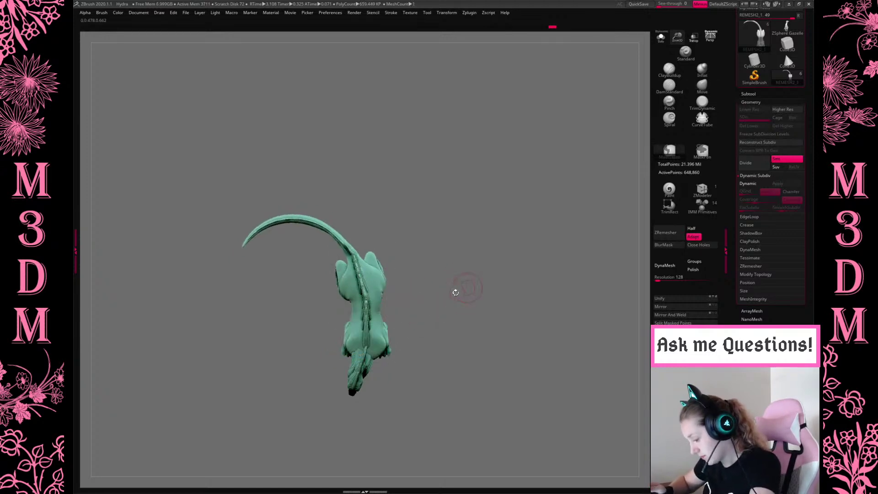
# Mask the tail, hindquarters and waist from above and blur the mask edge across the torso.
pyautogui.moveTo(380, 156)
pyautogui.keyDown('ctrl'); pyautogui.mouseDown()
pyautogui.moveTo(201, 227)
pyautogui.moveTo(329, 320)
pyautogui.moveTo(412, 311)
pyautogui.moveTo(432, 283)
pyautogui.mouseUp(); pyautogui.keyUp('ctrl')
pyautogui.moveTo(523, 251)
pyautogui.mouseDown()
pyautogui.moveTo(492, 261)
pyautogui.moveTo(507, 286)
pyautogui.moveTo(500, 273)
pyautogui.moveTo(544, 312)
pyautogui.mouseUp()
pyautogui.moveTo(513, 385)
pyautogui.keyDown('ctrl'); pyautogui.keyDown('alt'); pyautogui.mouseDown()
pyautogui.moveTo(484, 338)
pyautogui.moveTo(429, 327)
pyautogui.moveTo(382, 331)
pyautogui.mouseUp(); pyautogui.keyUp('alt'); pyautogui.keyUp('ctrl')
pyautogui.moveTo(564, 262); pyautogui.dragTo(604, 257)
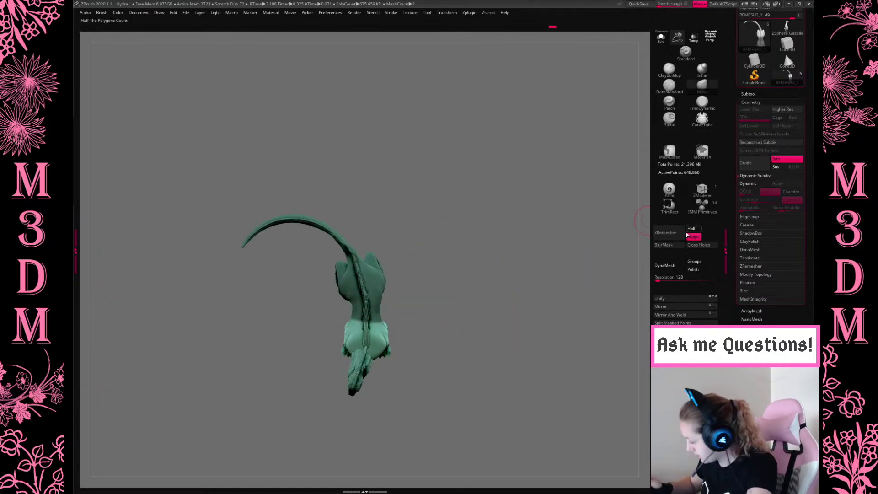
pyautogui.click(671, 244)
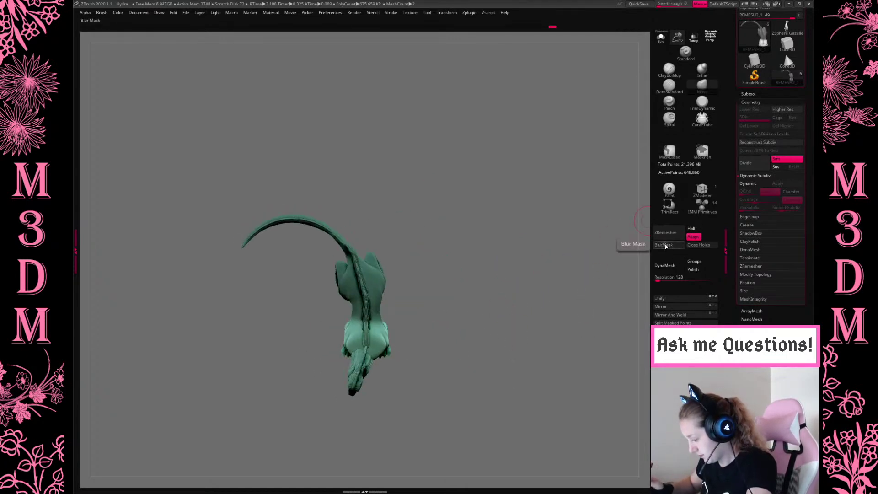
# Place the gizmo just behind the shoulders and rotate the rear body and tail further toward the curved side.
pyautogui.press('w')
pyautogui.click(357, 244)
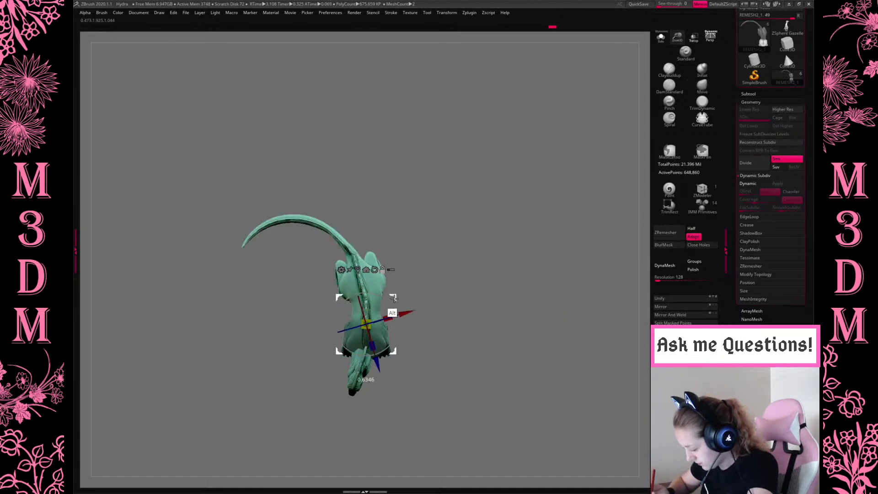
pyautogui.moveTo(405, 342); pyautogui.dragTo(400, 324)
pyautogui.press('q')
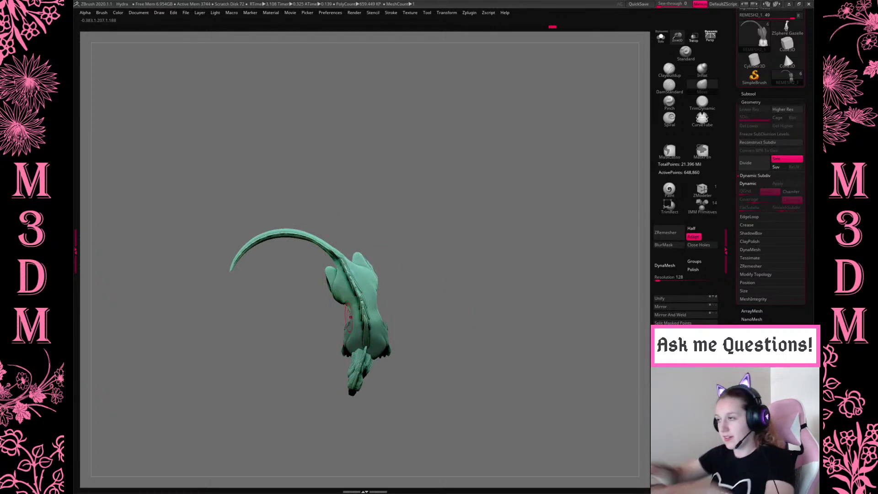
# Clear the mask and turn perspective on to check the bent body from the front.
pyautogui.moveTo(485, 313); pyautogui.dragTo(504, 306)
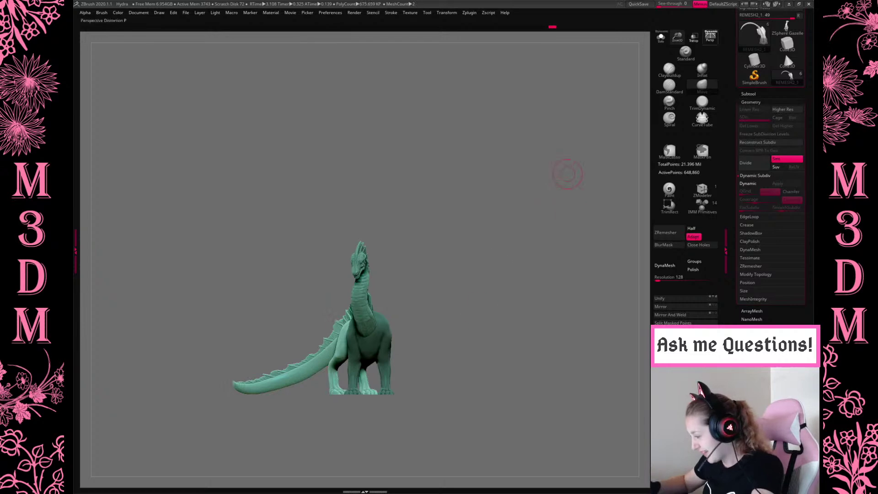
pyautogui.keyDown('alt'); pyautogui.moveTo(512, 273); pyautogui.dragTo(533, 269); pyautogui.keyUp('alt')
pyautogui.keyDown('alt'); pyautogui.moveTo(589, 147); pyautogui.dragTo(506, 267); pyautogui.keyUp('alt')
pyautogui.press('space')
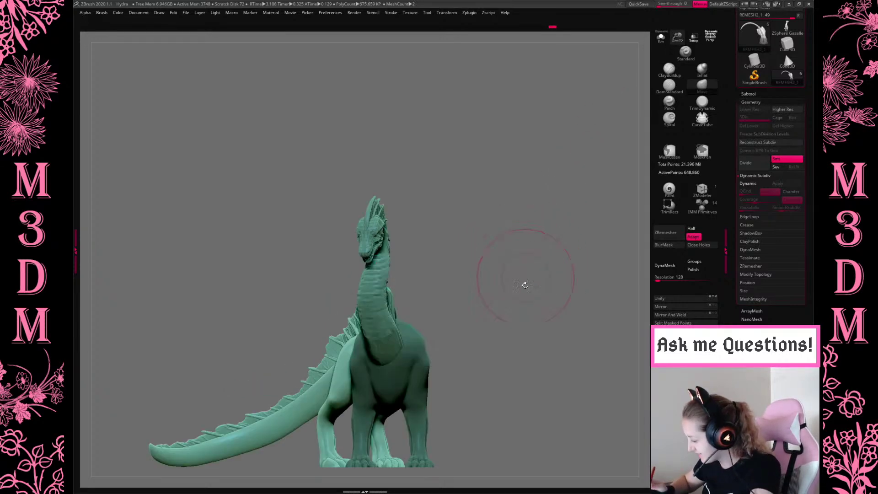
pyautogui.keyDown('alt'); pyautogui.moveTo(467, 299); pyautogui.dragTo(502, 244); pyautogui.keyUp('alt')
pyautogui.moveTo(275, 390); pyautogui.dragTo(245, 402)
pyautogui.press('space')
pyautogui.click(708, 43)
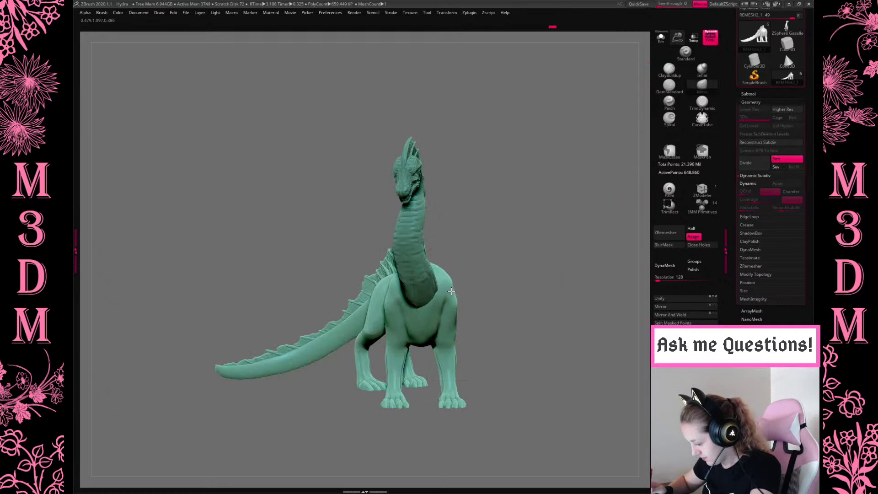
pyautogui.press('space')
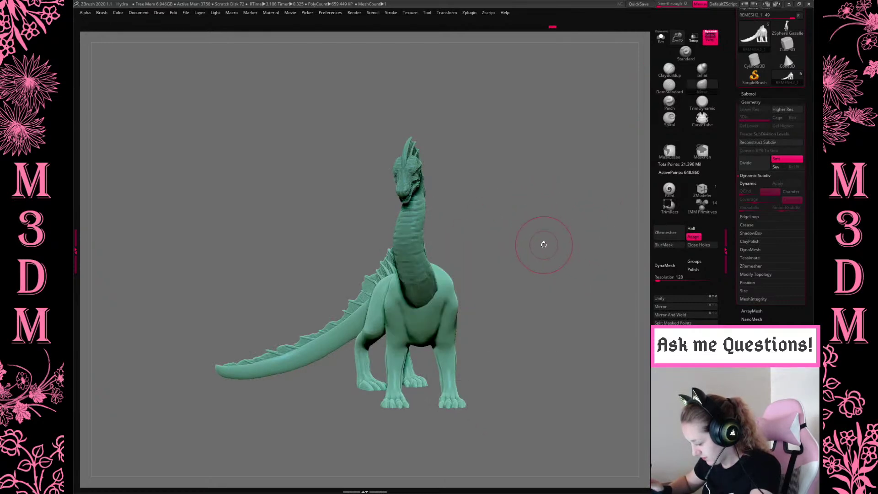
pyautogui.moveTo(537, 245); pyautogui.dragTo(405, 372)
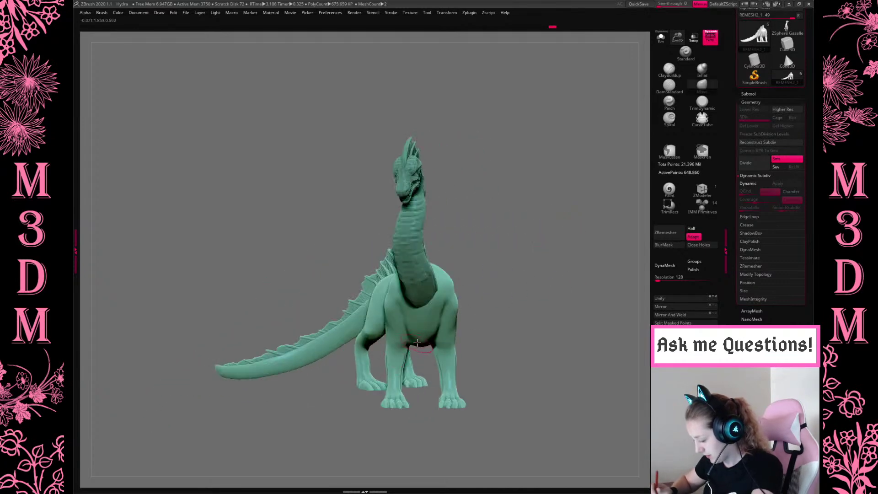
# Mask the near hind leg from the side up to the hip, blur the edge, and invert the mask.
pyautogui.moveTo(527, 309)
pyautogui.mouseDown()
pyautogui.moveTo(507, 286)
pyautogui.moveTo(521, 173)
pyautogui.moveTo(518, 253)
pyautogui.moveTo(549, 208)
pyautogui.moveTo(559, 245)
pyautogui.moveTo(531, 186)
pyautogui.moveTo(573, 284)
pyautogui.moveTo(553, 345)
pyautogui.moveTo(539, 298)
pyautogui.moveTo(484, 236)
pyautogui.moveTo(458, 289)
pyautogui.moveTo(499, 384)
pyautogui.moveTo(480, 343)
pyautogui.mouseUp()
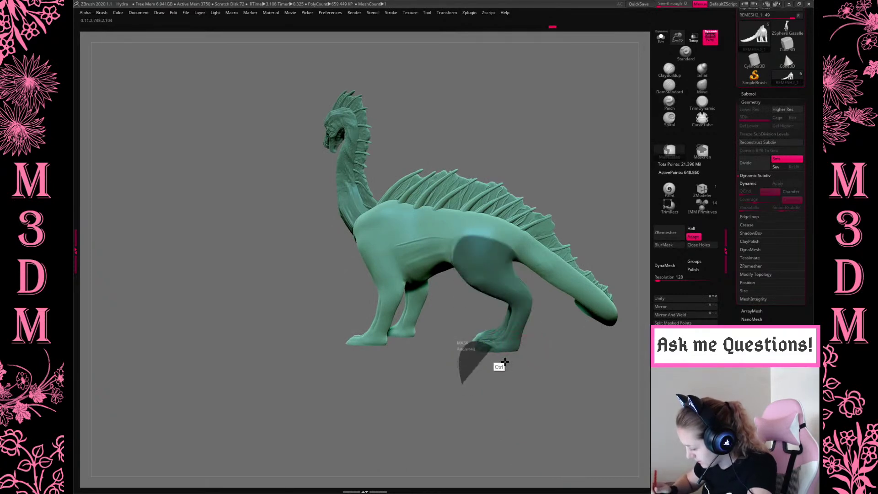
pyautogui.moveTo(620, 104); pyautogui.dragTo(582, 181)
pyautogui.moveTo(521, 209)
pyautogui.keyDown('ctrl'); pyautogui.mouseDown()
pyautogui.moveTo(444, 158)
pyautogui.moveTo(351, 284)
pyautogui.moveTo(477, 404)
pyautogui.moveTo(525, 241)
pyautogui.moveTo(574, 238)
pyautogui.moveTo(584, 198)
pyautogui.mouseUp(); pyautogui.keyUp('ctrl')
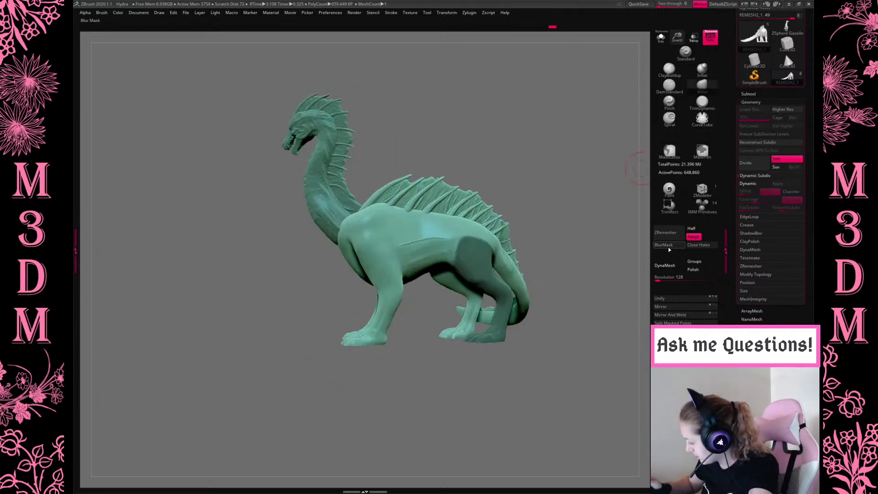
pyautogui.keyDown('alt'); pyautogui.moveTo(582, 336); pyautogui.dragTo(486, 349); pyautogui.keyUp('alt')
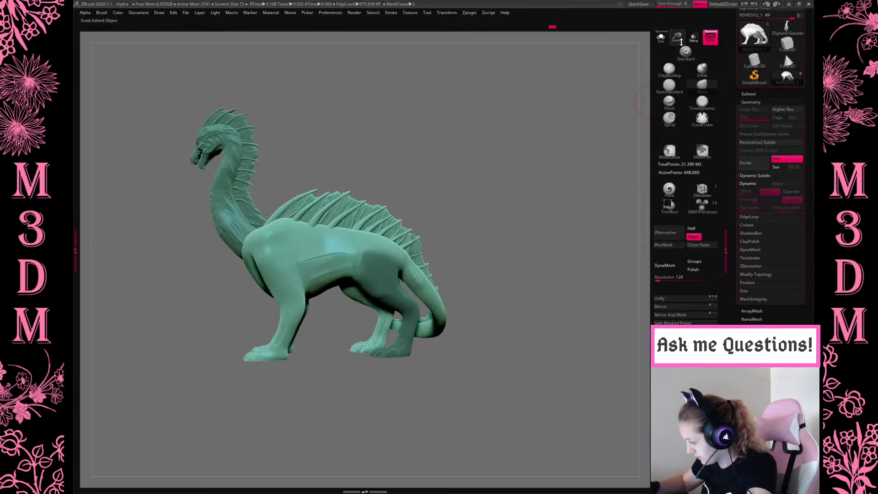
pyautogui.moveTo(677, 37); pyautogui.dragTo(677, 48)
pyautogui.moveTo(568, 234); pyautogui.dragTo(568, 235)
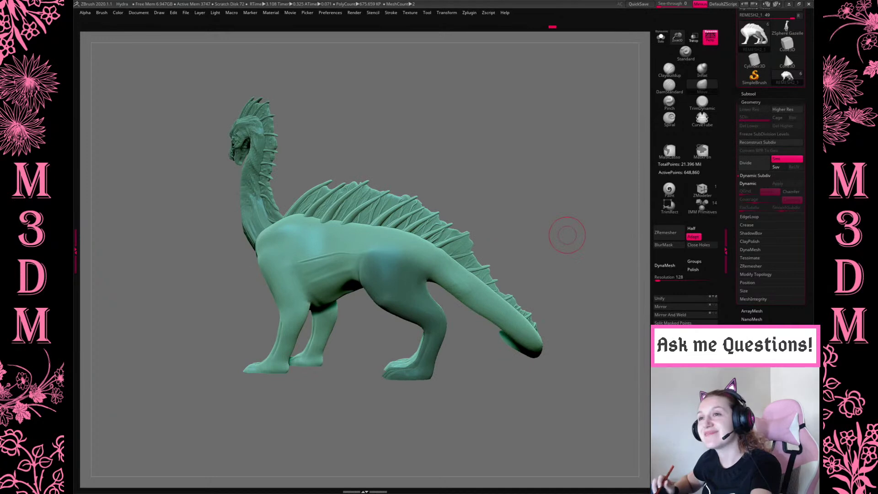
pyautogui.moveTo(558, 279); pyautogui.dragTo(564, 278)
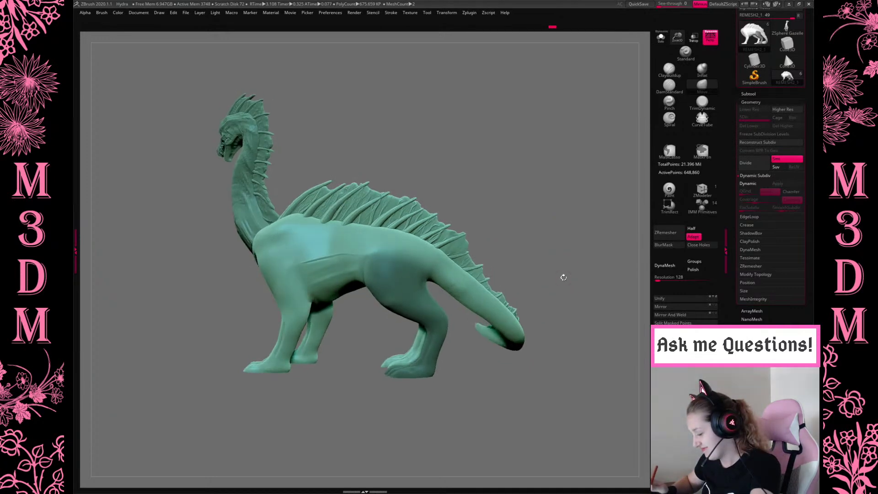
pyautogui.keyDown('ctrl'); pyautogui.click(565, 279); pyautogui.keyUp('ctrl')
# Place the gizmo at the hip joint and rotate the near hind leg backward into a stride.
pyautogui.press('w')
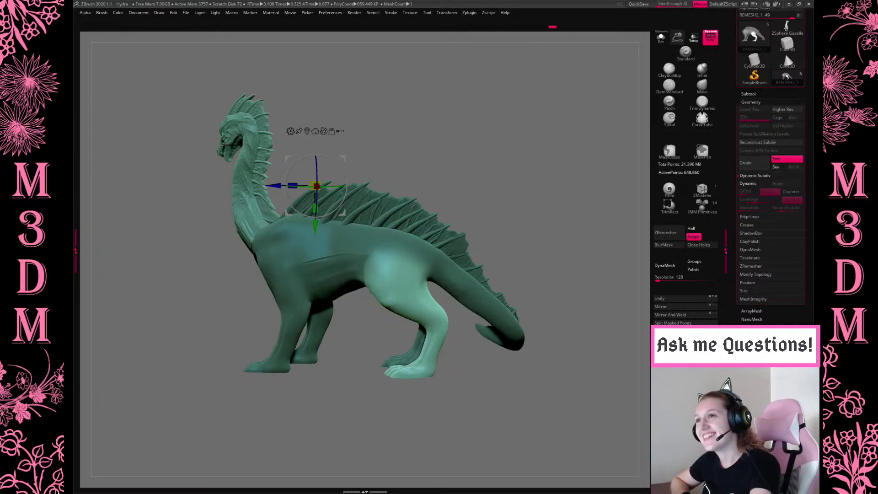
pyautogui.keyDown('alt'); pyautogui.moveTo(394, 271); pyautogui.dragTo(562, 289); pyautogui.keyUp('alt')
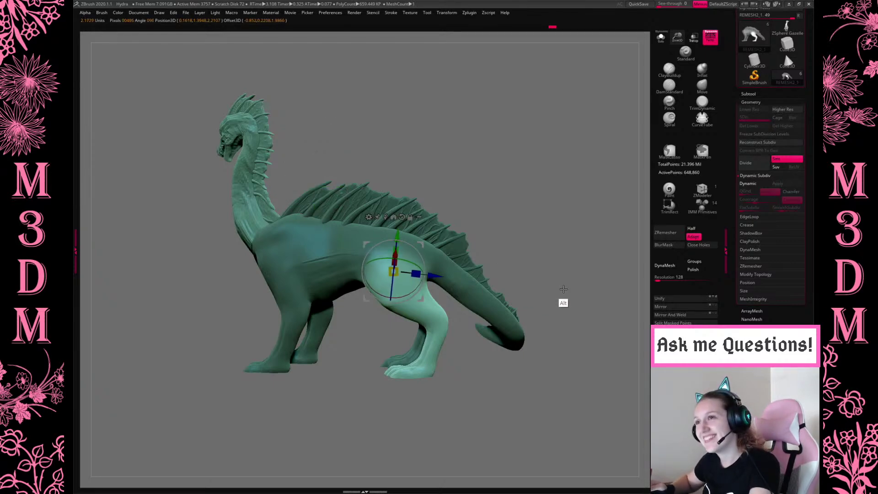
pyautogui.keyDown('alt'); pyautogui.moveTo(392, 298); pyautogui.dragTo(396, 316); pyautogui.keyUp('alt')
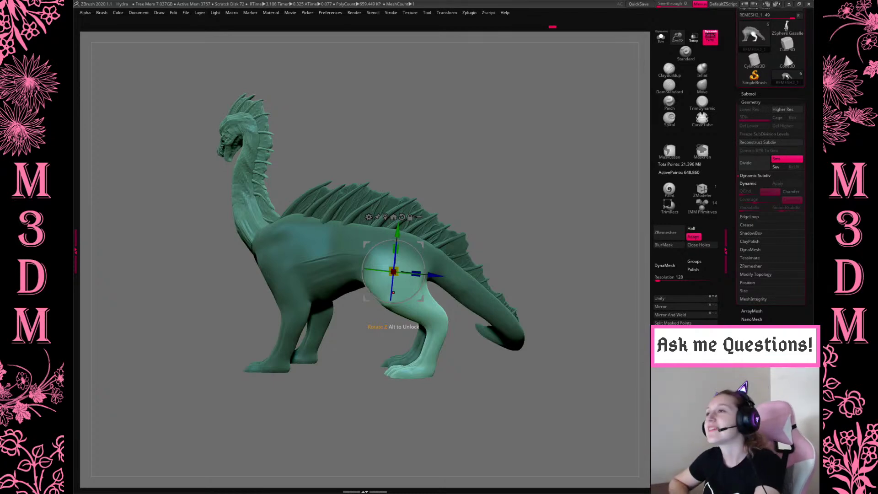
pyautogui.moveTo(421, 296); pyautogui.dragTo(429, 282)
pyautogui.hotkey('ctrl', 'z')
pyautogui.press('q')
pyautogui.moveTo(544, 225); pyautogui.dragTo(540, 247)
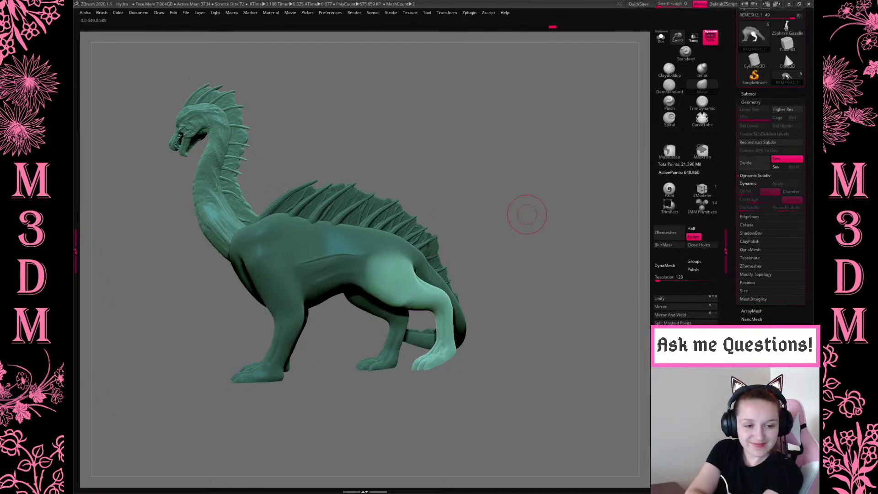
# Rotate the near hind leg slightly further at the hip, checking the stride from several angles.
pyautogui.moveTo(522, 192); pyautogui.dragTo(495, 232)
pyautogui.keyDown('shift'); pyautogui.moveTo(389, 291); pyautogui.dragTo(383, 298); pyautogui.keyUp('shift')
pyautogui.moveTo(504, 228)
pyautogui.keyDown('shift'); pyautogui.mouseDown()
pyautogui.moveTo(511, 249)
pyautogui.moveTo(531, 202)
pyautogui.moveTo(561, 194)
pyautogui.moveTo(540, 198)
pyautogui.mouseUp(); pyautogui.keyUp('shift')
pyautogui.press('w')
pyautogui.moveTo(433, 283); pyautogui.dragTo(441, 278)
pyautogui.press('q')
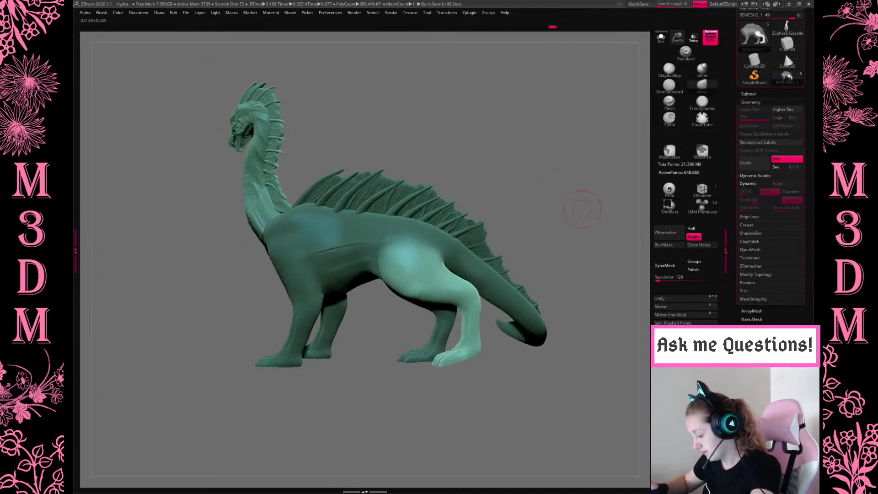
# Fine-tune the near hind leg's position at the hip with the gizmo and clear the mask.
pyautogui.keyDown('alt'); pyautogui.moveTo(580, 219); pyautogui.dragTo(551, 216); pyautogui.keyUp('alt')
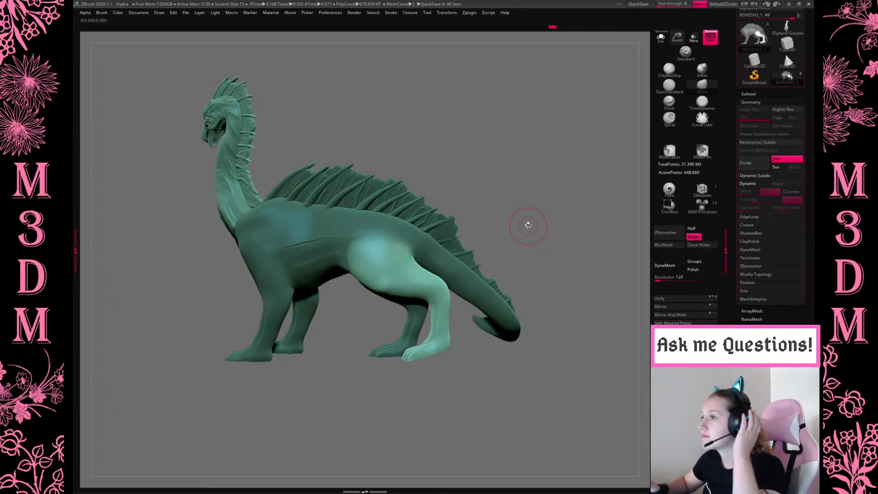
pyautogui.moveTo(548, 206); pyautogui.dragTo(541, 215)
pyautogui.press('w')
pyautogui.moveTo(388, 264); pyautogui.dragTo(394, 264)
pyautogui.press('q')
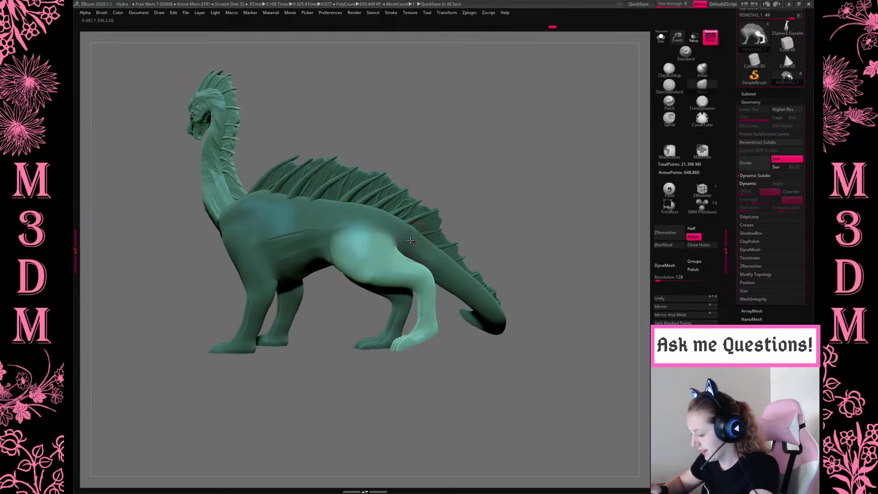
pyautogui.keyDown('ctrl'); pyautogui.click(504, 187); pyautogui.keyUp('ctrl')
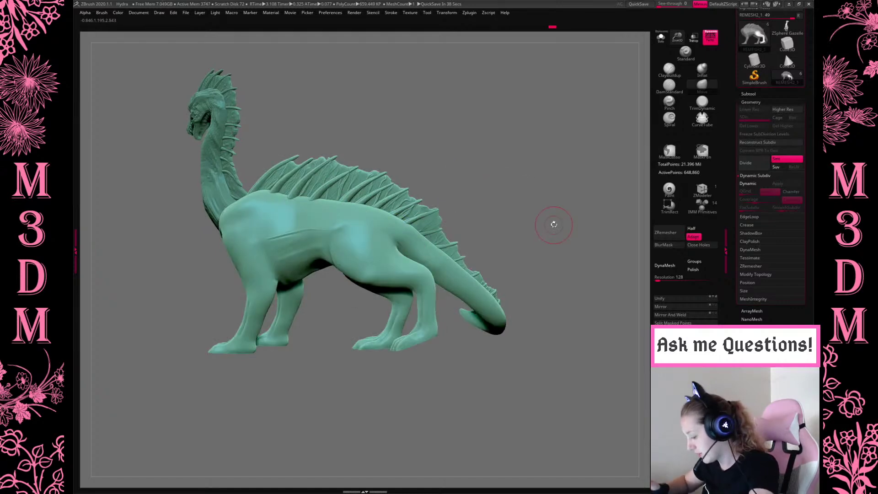
# Mask the near hind leg below the hock, blur the edge, and invert the mask.
pyautogui.moveTo(553, 215)
pyautogui.mouseDown()
pyautogui.moveTo(550, 227)
pyautogui.moveTo(535, 192)
pyautogui.mouseUp()
pyautogui.moveTo(419, 127)
pyautogui.keyDown('ctrl'); pyautogui.mouseDown()
pyautogui.moveTo(346, 311)
pyautogui.moveTo(414, 293)
pyautogui.mouseUp(); pyautogui.keyUp('ctrl')
pyautogui.click(666, 246)
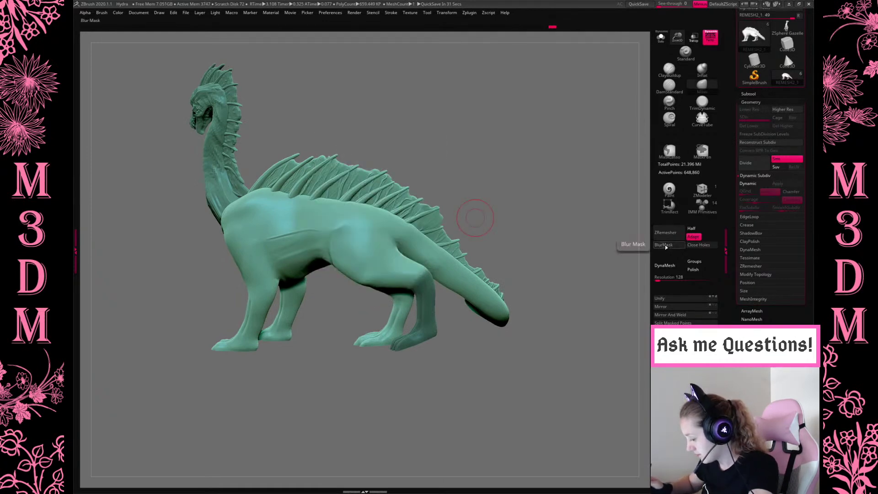
pyautogui.keyDown('alt'); pyautogui.moveTo(584, 343); pyautogui.dragTo(544, 332); pyautogui.keyUp('alt')
pyautogui.keyDown('ctrl'); pyautogui.click(561, 334); pyautogui.keyUp('ctrl')
# Place the gizmo at the hock and rotate the lower hind leg and foot around it.
pyautogui.press('w')
pyautogui.keyDown('alt'); pyautogui.moveTo(382, 263); pyautogui.dragTo(421, 420); pyautogui.keyUp('alt')
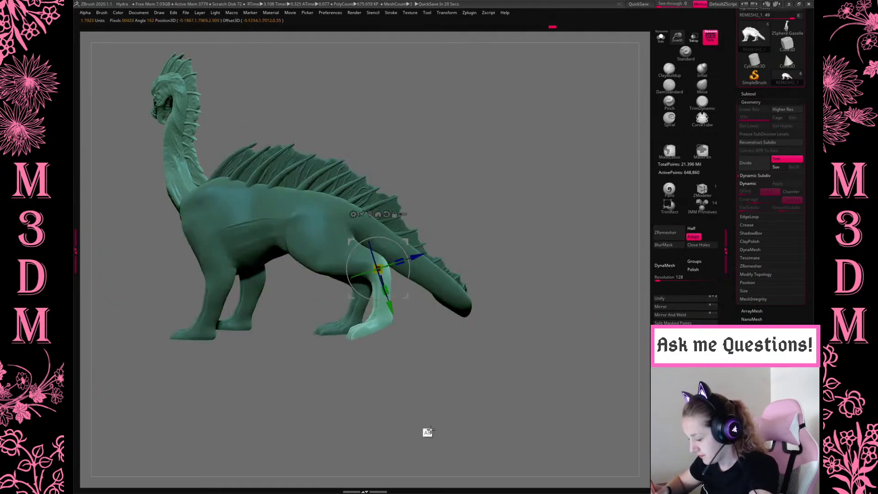
pyautogui.moveTo(410, 288); pyautogui.dragTo(412, 276)
pyautogui.hotkey('ctrl', 'z')
pyautogui.press('q')
pyautogui.moveTo(530, 232); pyautogui.dragTo(567, 276)
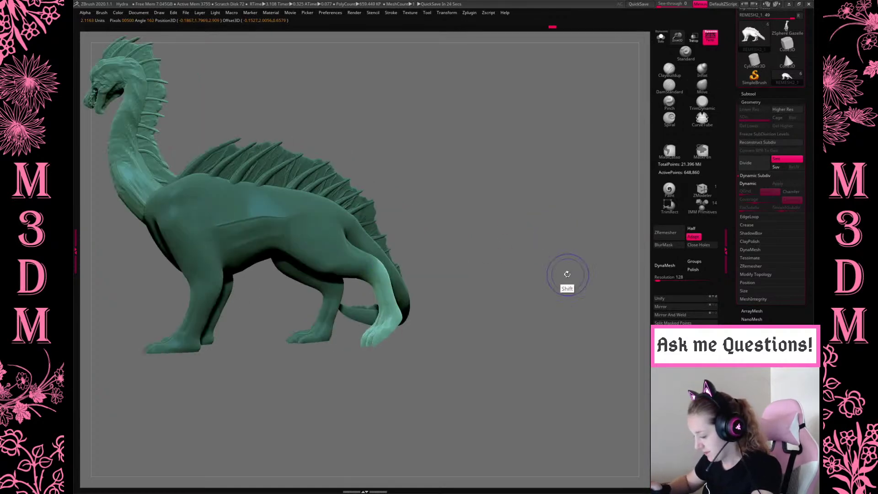
# Adjust the lower hind leg's angle at the hock once more with the gizmo.
pyautogui.moveTo(550, 202); pyautogui.dragTo(547, 276)
pyautogui.moveTo(530, 244); pyautogui.dragTo(532, 247)
pyautogui.press('w')
pyautogui.moveTo(424, 292)
pyautogui.mouseDown()
pyautogui.moveTo(426, 284)
pyautogui.moveTo(424, 294)
pyautogui.mouseUp()
pyautogui.press('q')
# Extend the mask over the lower hind leg, leaving only the foot free, and blur the mask edge.
pyautogui.moveTo(483, 192)
pyautogui.keyDown('ctrl'); pyautogui.mouseDown()
pyautogui.moveTo(431, 193)
pyautogui.moveTo(372, 300)
pyautogui.moveTo(392, 349)
pyautogui.moveTo(453, 366)
pyautogui.mouseUp(); pyautogui.keyUp('ctrl')
pyautogui.click(668, 246)
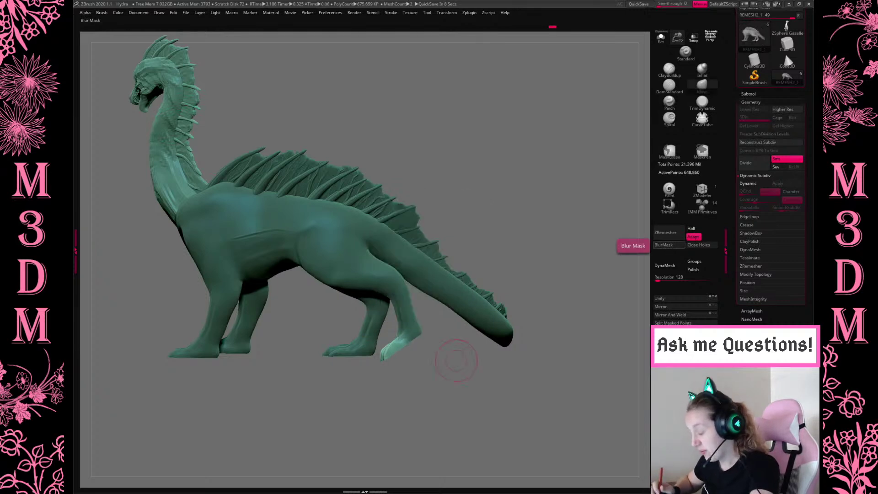
pyautogui.keyDown('ctrl'); pyautogui.click(520, 381); pyautogui.keyUp('ctrl')
# Place the gizmo on the hind foot, aligned with it, and rotate the foot toward the ground.
pyautogui.press('w')
pyautogui.keyDown('ctrl'); pyautogui.click(452, 363); pyautogui.keyUp('ctrl')
pyautogui.keyDown('alt'); pyautogui.moveTo(392, 284); pyautogui.dragTo(441, 378); pyautogui.keyUp('alt')
pyautogui.keyDown('alt'); pyautogui.moveTo(398, 346); pyautogui.dragTo(552, 221); pyautogui.keyUp('alt')
pyautogui.moveTo(434, 356)
pyautogui.mouseDown()
pyautogui.moveTo(434, 367)
pyautogui.moveTo(434, 342)
pyautogui.mouseUp()
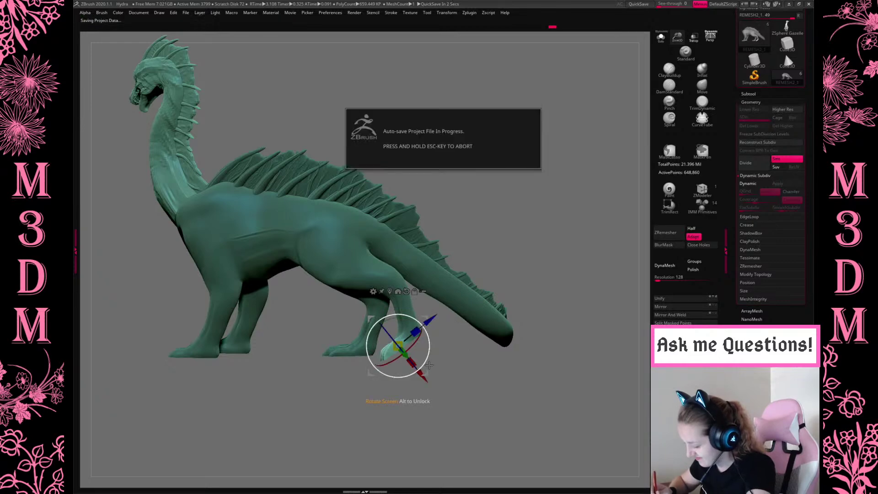
pyautogui.moveTo(429, 350); pyautogui.dragTo(429, 350)
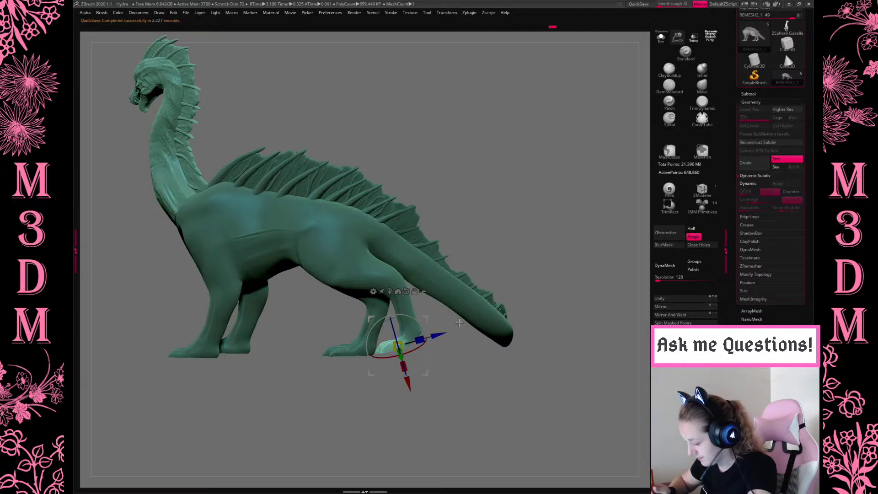
# Extend the mask over the back of the hind foot, leaving only the toes free, and blur it.
pyautogui.press('q')
pyautogui.moveTo(531, 205)
pyautogui.keyDown('ctrl'); pyautogui.mouseDown()
pyautogui.moveTo(506, 208)
pyautogui.moveTo(394, 334)
pyautogui.moveTo(450, 382)
pyautogui.mouseUp(); pyautogui.keyUp('ctrl')
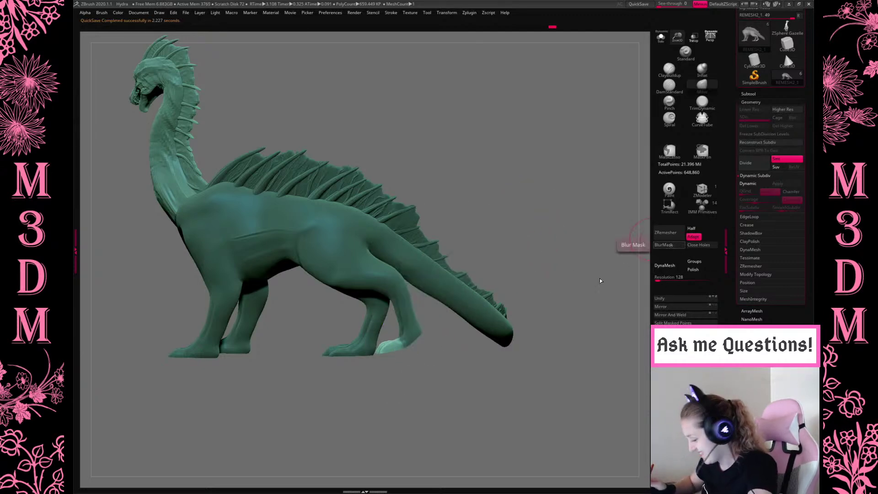
pyautogui.keyDown('ctrl'); pyautogui.click(442, 352); pyautogui.keyUp('ctrl')
# Bring the free toes of the hind foot down level with the ground using the gizmo and Move brush.
pyautogui.press('w')
pyautogui.keyDown('shift'); pyautogui.moveTo(444, 354); pyautogui.dragTo(452, 373); pyautogui.keyUp('shift')
pyautogui.keyDown('ctrl'); pyautogui.click(458, 374); pyautogui.keyUp('ctrl')
pyautogui.moveTo(402, 384); pyautogui.dragTo(404, 391)
pyautogui.press('q')
pyautogui.rightClick(468, 295)
pyautogui.moveTo(391, 360); pyautogui.dragTo(389, 365)
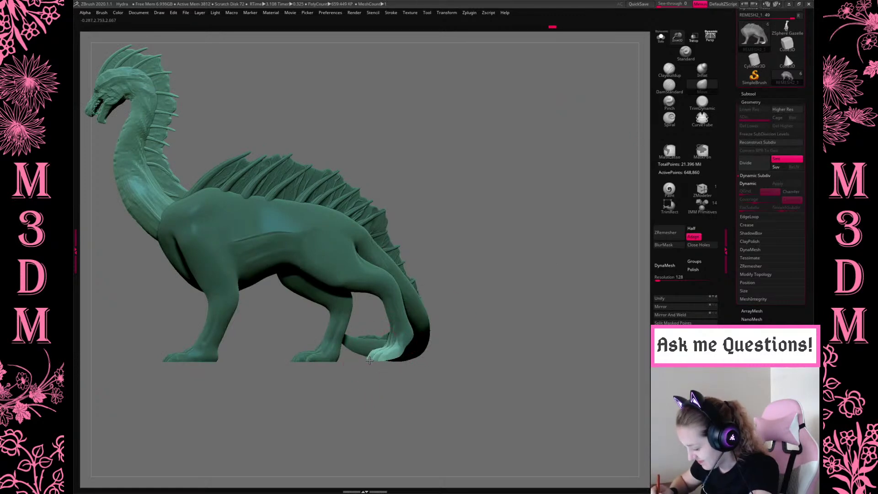
# Clear the mask and turn perspective back on to view the chest and front legs from the front.
pyautogui.moveTo(540, 238); pyautogui.dragTo(454, 343)
pyautogui.moveTo(456, 375); pyautogui.dragTo(471, 391)
pyautogui.press('space')
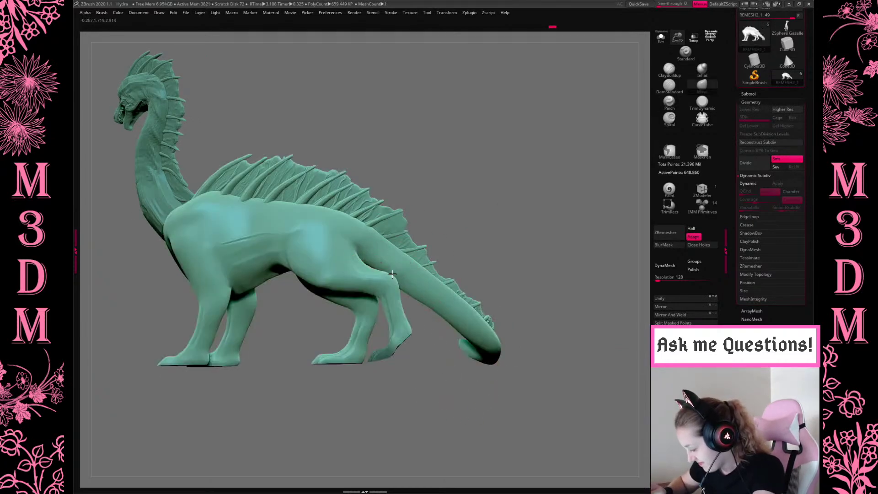
pyautogui.moveTo(485, 247)
pyautogui.mouseDown()
pyautogui.moveTo(506, 239)
pyautogui.moveTo(506, 229)
pyautogui.moveTo(488, 241)
pyautogui.mouseUp()
pyautogui.keyDown('alt'); pyautogui.moveTo(537, 209); pyautogui.dragTo(588, 205); pyautogui.keyUp('alt')
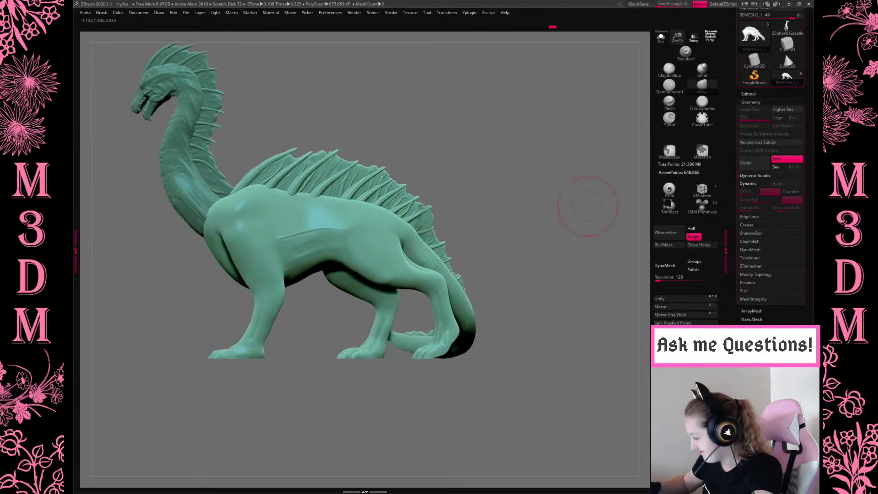
pyautogui.moveTo(534, 216); pyautogui.dragTo(484, 429)
pyautogui.keyDown('alt'); pyautogui.moveTo(603, 292); pyautogui.dragTo(549, 284); pyautogui.keyUp('alt')
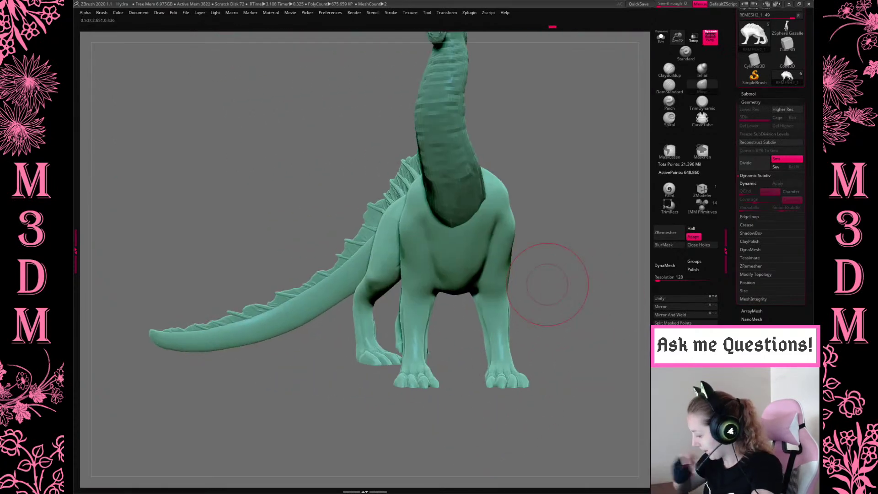
# Mask the entire front leg on one side up to the shoulder, and blur the mask's edge.
pyautogui.moveTo(402, 427)
pyautogui.keyDown('ctrl'); pyautogui.mouseDown()
pyautogui.moveTo(400, 210)
pyautogui.moveTo(427, 243)
pyautogui.moveTo(445, 420)
pyautogui.mouseUp(); pyautogui.keyUp('ctrl')
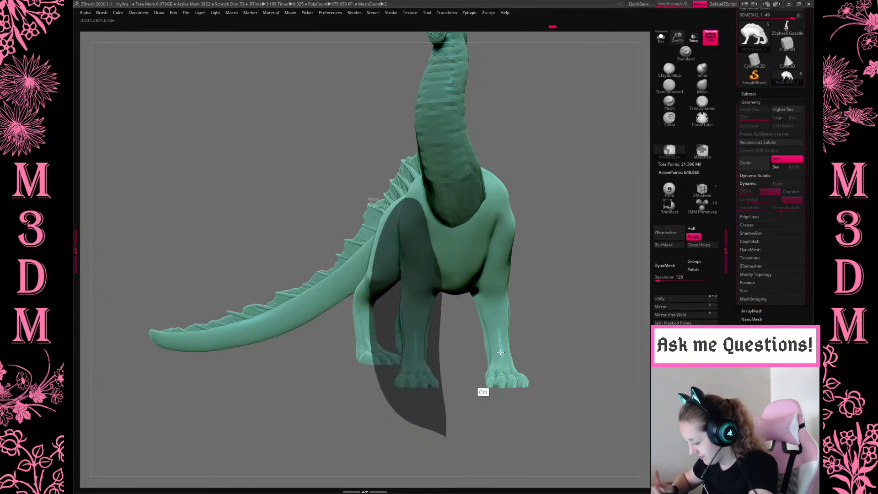
pyautogui.moveTo(620, 276); pyautogui.dragTo(700, 286)
pyautogui.keyDown('alt'); pyautogui.moveTo(527, 404); pyautogui.dragTo(224, 395); pyautogui.keyUp('alt')
pyautogui.moveTo(321, 106)
pyautogui.keyDown('ctrl'); pyautogui.mouseDown()
pyautogui.moveTo(386, 115)
pyautogui.moveTo(359, 273)
pyautogui.moveTo(169, 338)
pyautogui.moveTo(185, 115)
pyautogui.moveTo(262, 135)
pyautogui.mouseUp(); pyautogui.keyUp('ctrl')
pyautogui.moveTo(522, 191)
pyautogui.keyDown('ctrl'); pyautogui.mouseDown()
pyautogui.moveTo(447, 192)
pyautogui.moveTo(414, 296)
pyautogui.moveTo(426, 316)
pyautogui.mouseUp(); pyautogui.keyUp('ctrl')
pyautogui.moveTo(506, 352)
pyautogui.mouseDown()
pyautogui.moveTo(570, 161)
pyautogui.moveTo(560, 281)
pyautogui.moveTo(558, 249)
pyautogui.moveTo(562, 256)
pyautogui.mouseUp()
pyautogui.moveTo(325, 224)
pyautogui.keyDown('ctrl'); pyautogui.keyDown('alt'); pyautogui.mouseDown()
pyautogui.moveTo(349, 368)
pyautogui.moveTo(388, 372)
pyautogui.moveTo(516, 178)
pyautogui.moveTo(585, 305)
pyautogui.moveTo(555, 249)
pyautogui.moveTo(565, 265)
pyautogui.mouseUp(); pyautogui.keyUp('alt'); pyautogui.keyUp('ctrl')
pyautogui.keyDown('alt'); pyautogui.moveTo(563, 321); pyautogui.dragTo(525, 296); pyautogui.keyUp('alt')
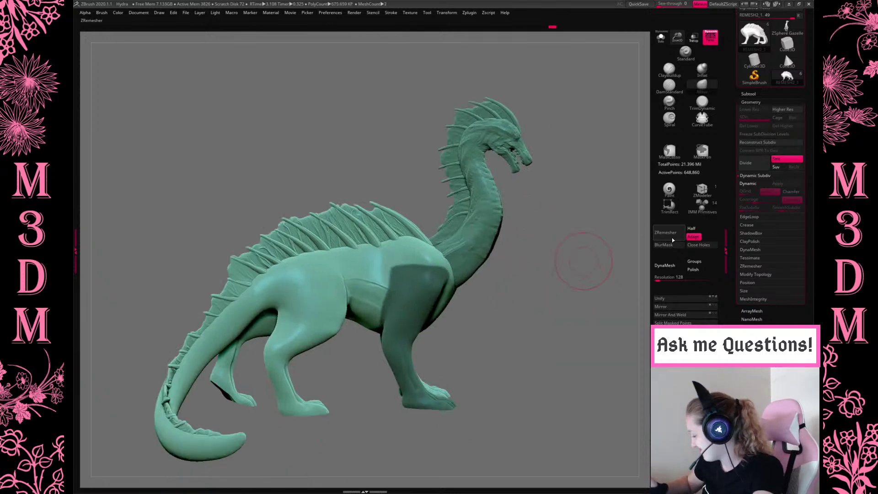
pyautogui.click(665, 246)
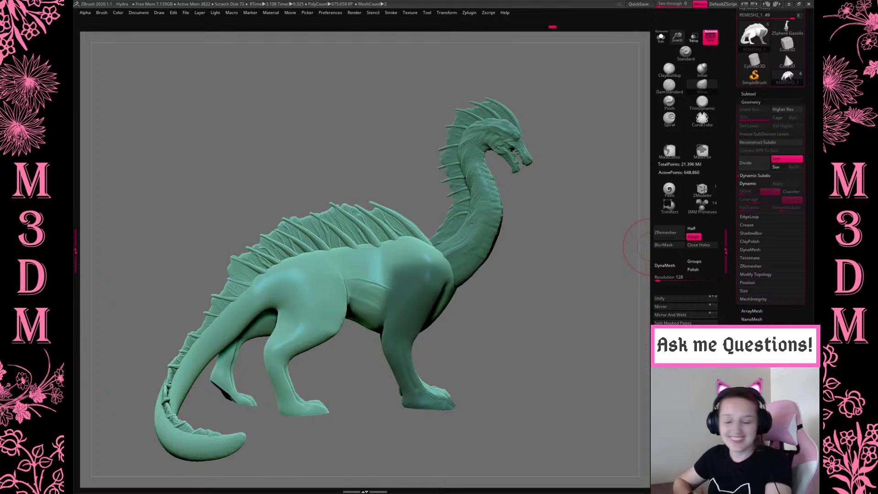
# Invert the mask to free the front leg, and try rotating it forward from the shoulder.
pyautogui.keyDown('ctrl'); pyautogui.click(547, 296); pyautogui.keyUp('ctrl')
pyautogui.press('w')
pyautogui.keyDown('alt'); pyautogui.moveTo(425, 273); pyautogui.dragTo(616, 407); pyautogui.keyUp('alt')
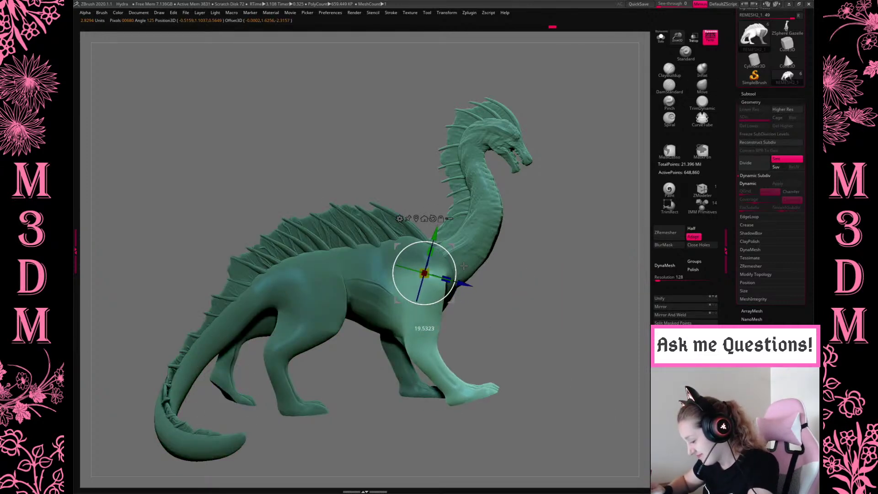
pyautogui.press('q')
# Refine the mask along the flank beside the shoulder, and swing the free front leg forward with the gizmo.
pyautogui.moveTo(334, 196)
pyautogui.keyDown('ctrl'); pyautogui.mouseDown()
pyautogui.moveTo(401, 158)
pyautogui.moveTo(393, 257)
pyautogui.moveTo(376, 308)
pyautogui.moveTo(311, 341)
pyautogui.moveTo(247, 295)
pyautogui.mouseUp(); pyautogui.keyUp('ctrl')
pyautogui.moveTo(569, 280)
pyautogui.mouseDown()
pyautogui.moveTo(573, 254)
pyautogui.moveTo(571, 333)
pyautogui.mouseUp()
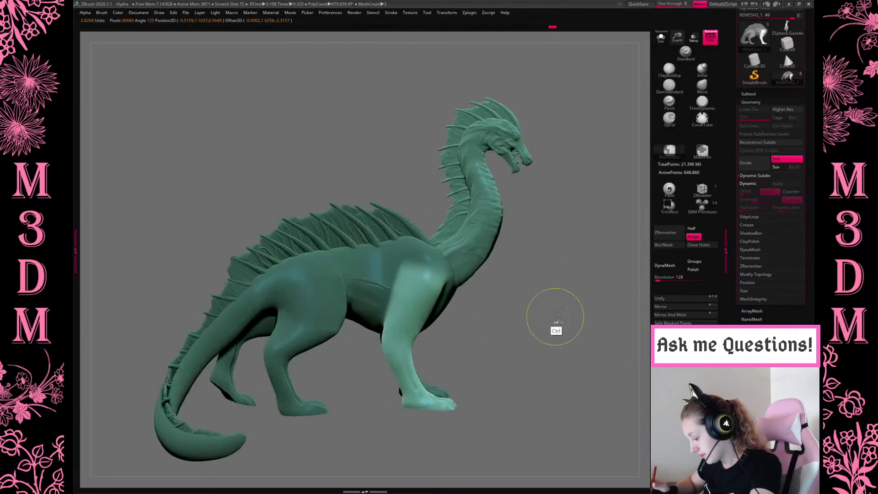
pyautogui.press('w')
pyautogui.moveTo(456, 277); pyautogui.dragTo(461, 275)
pyautogui.press('q')
# Reshape the back of the upper front leg at the elbow with a smaller brush, and fine-tune the leg's placement with the gizmo.
pyautogui.press('space')
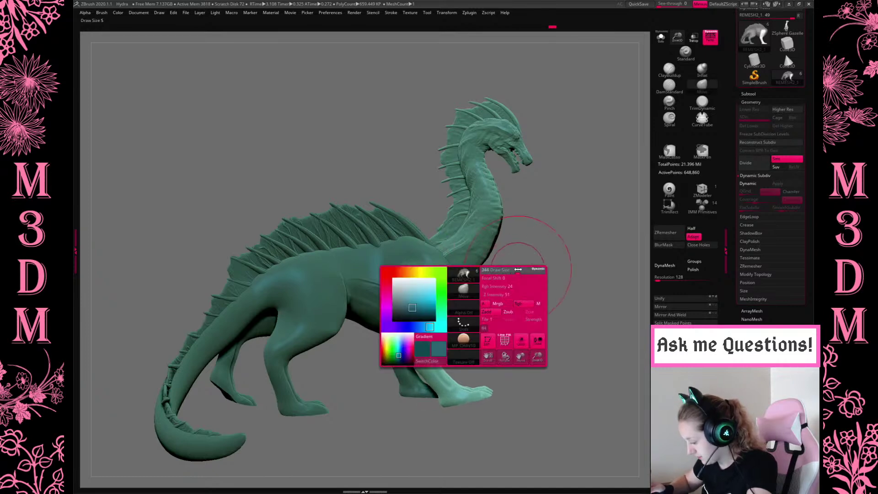
pyautogui.moveTo(394, 318); pyautogui.dragTo(395, 309)
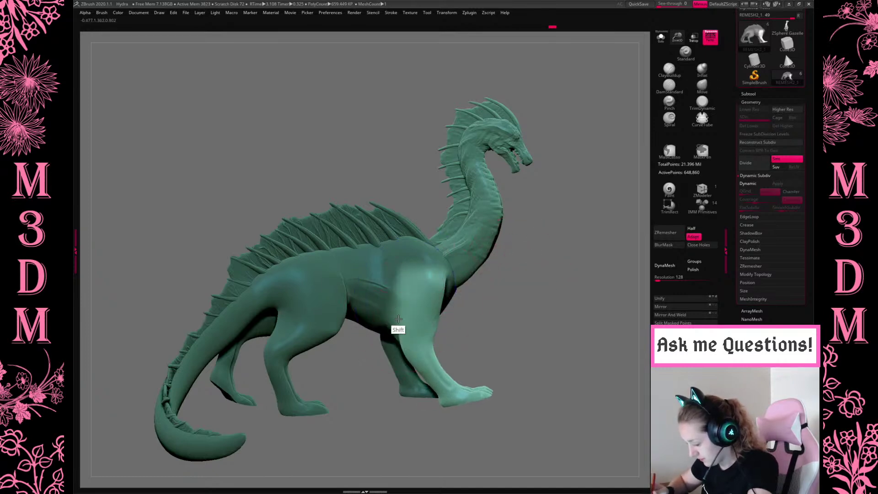
pyautogui.press('space')
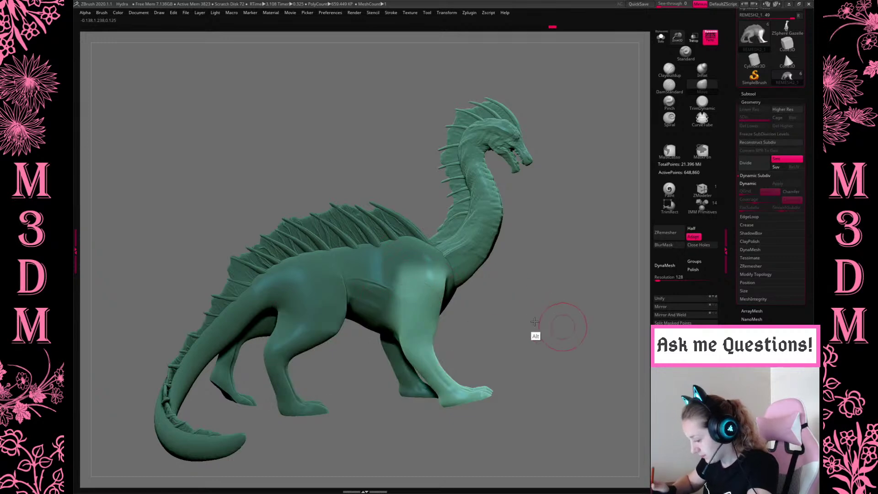
pyautogui.keyDown('alt'); pyautogui.moveTo(540, 323); pyautogui.dragTo(509, 317); pyautogui.keyUp('alt')
pyautogui.press('w')
pyautogui.moveTo(420, 289); pyautogui.dragTo(420, 293)
pyautogui.press('q')
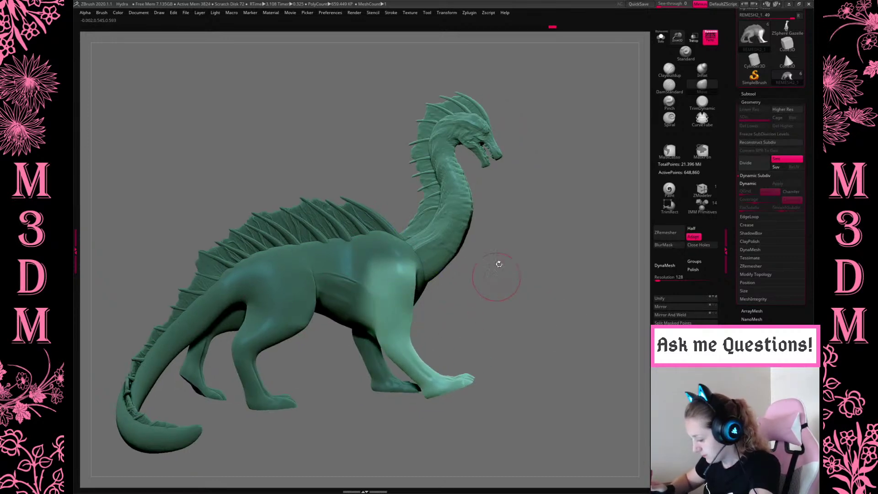
# Rotate the forward leg slightly outward from the body in the front view.
pyautogui.keyDown('shift'); pyautogui.moveTo(546, 256); pyautogui.dragTo(549, 290); pyautogui.keyUp('shift')
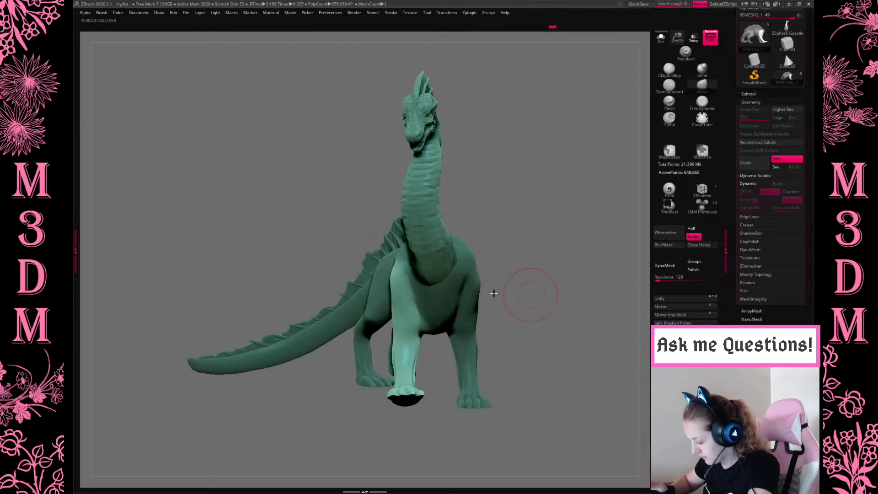
pyautogui.press('w')
pyautogui.moveTo(422, 284); pyautogui.dragTo(421, 288)
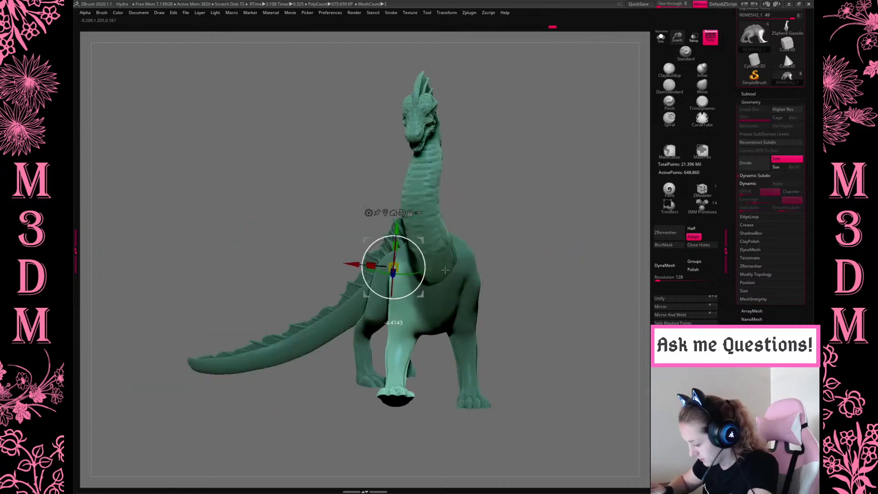
pyautogui.press('q')
pyautogui.moveTo(555, 261); pyautogui.dragTo(528, 259)
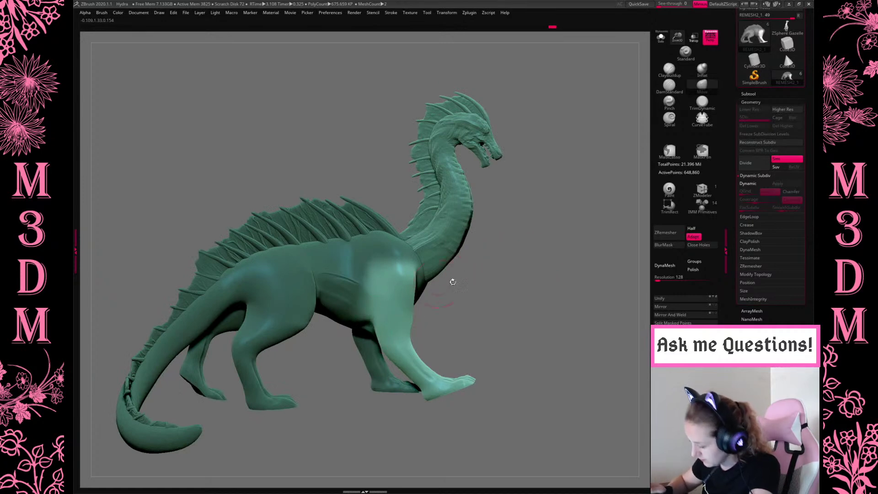
# Mask the upper part of the forward leg, turn perspective off, and bend the free lower leg toward the ground.
pyautogui.moveTo(502, 280)
pyautogui.keyDown('ctrl'); pyautogui.mouseDown()
pyautogui.moveTo(439, 189)
pyautogui.moveTo(353, 327)
pyautogui.moveTo(383, 350)
pyautogui.moveTo(403, 347)
pyautogui.mouseUp(); pyautogui.keyUp('ctrl')
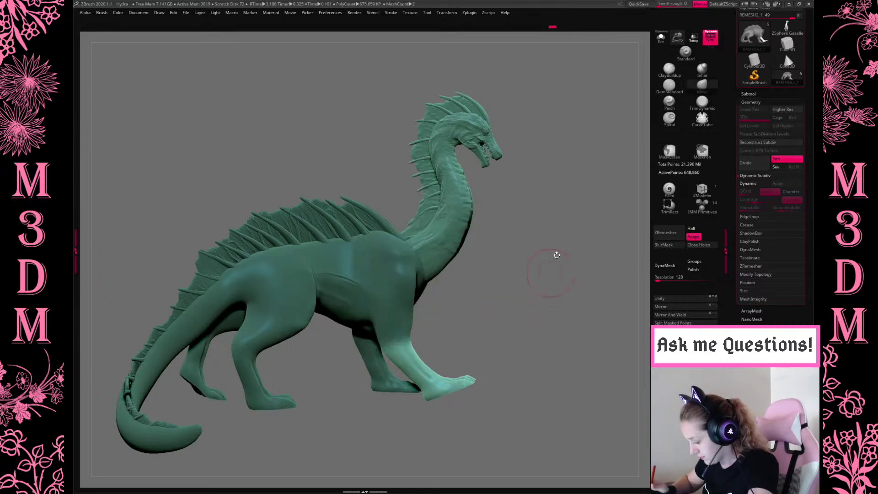
pyautogui.click(711, 40)
pyautogui.click(711, 40)
pyautogui.click(710, 40)
pyautogui.press('w')
pyautogui.moveTo(398, 340); pyautogui.dragTo(624, 309)
pyautogui.moveTo(429, 353)
pyautogui.mouseDown()
pyautogui.moveTo(439, 372)
pyautogui.moveTo(434, 361)
pyautogui.mouseUp()
pyautogui.press('q')
# Extend the mask down to the ankle of the forward leg, and rotate the free foot flat with the ground.
pyautogui.moveTo(501, 398)
pyautogui.keyDown('ctrl'); pyautogui.mouseDown()
pyautogui.moveTo(434, 341)
pyautogui.moveTo(388, 386)
pyautogui.moveTo(492, 354)
pyautogui.mouseUp(); pyautogui.keyUp('ctrl')
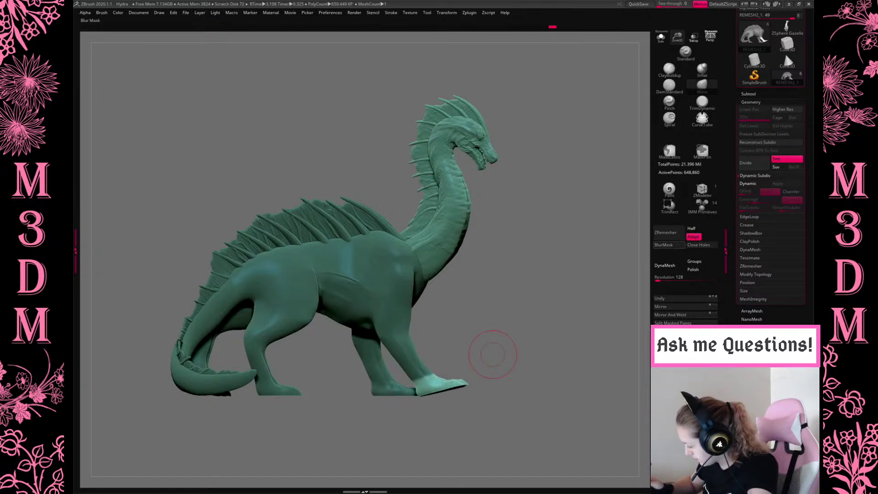
pyautogui.press('w')
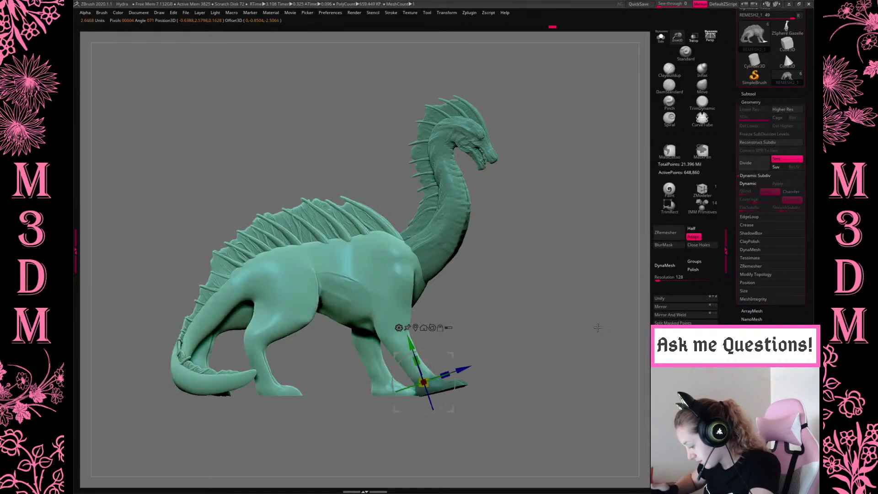
pyautogui.keyDown('ctrl'); pyautogui.click(498, 367); pyautogui.keyUp('ctrl')
pyautogui.moveTo(454, 393); pyautogui.dragTo(428, 399)
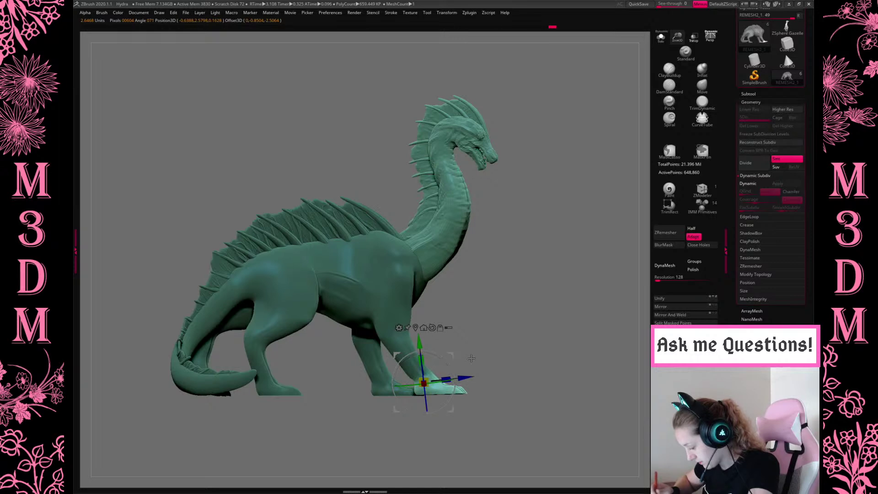
# Reset the gizmo's placement on the front foot, nudge the foot level with the other feet, and clear the mask.
pyautogui.press('q')
pyautogui.moveTo(557, 336); pyautogui.dragTo(521, 282)
pyautogui.press('w')
pyautogui.keyDown('alt'); pyautogui.click(410, 358); pyautogui.keyUp('alt')
pyautogui.keyDown('alt'); pyautogui.click(402, 361); pyautogui.keyUp('alt')
pyautogui.keyDown('alt'); pyautogui.click(433, 334); pyautogui.keyUp('alt')
pyautogui.keyDown('alt'); pyautogui.click(410, 340); pyautogui.keyUp('alt')
pyautogui.moveTo(410, 381); pyautogui.dragTo(409, 380)
pyautogui.press('q')
pyautogui.moveTo(536, 320)
pyautogui.mouseDown()
pyautogui.moveTo(582, 319)
pyautogui.moveTo(560, 295)
pyautogui.mouseUp()
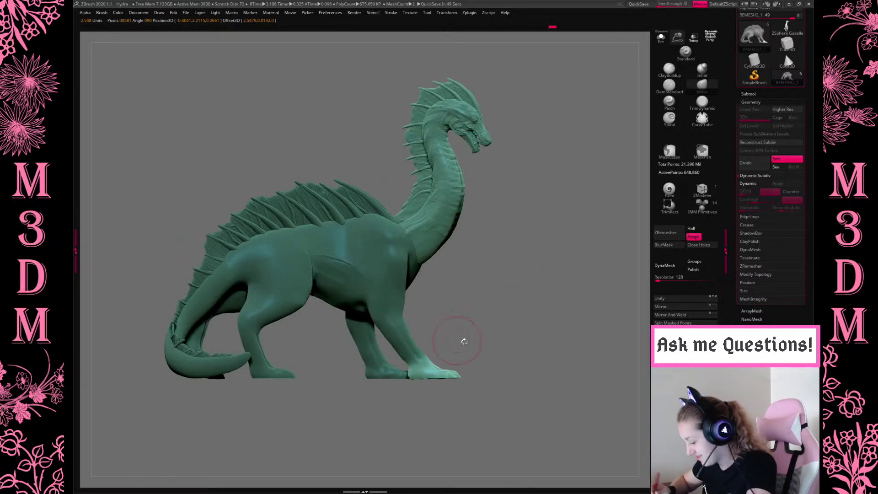
pyautogui.keyDown('ctrl'); pyautogui.click(516, 316); pyautogui.keyUp('ctrl')
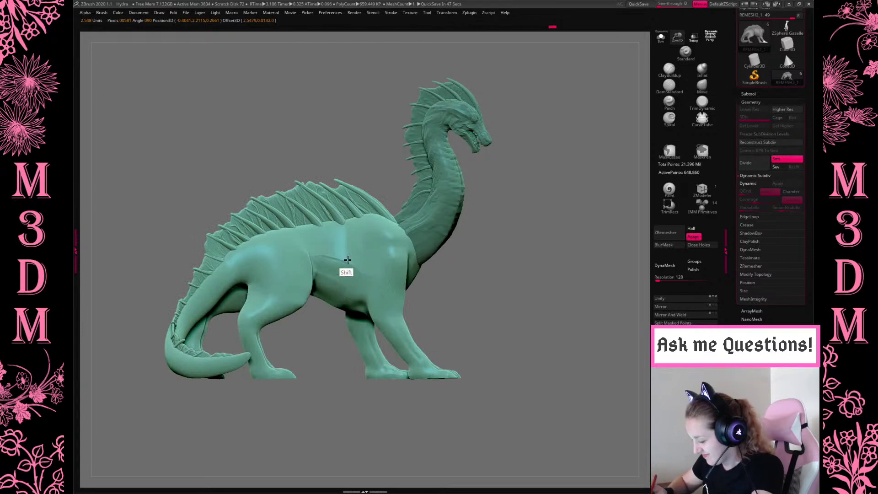
# Push in the outer side of the opposite front leg with the Move brush, and turn perspective back on.
pyautogui.keyDown('shift'); pyautogui.moveTo(562, 273); pyautogui.dragTo(563, 302); pyautogui.keyUp('shift')
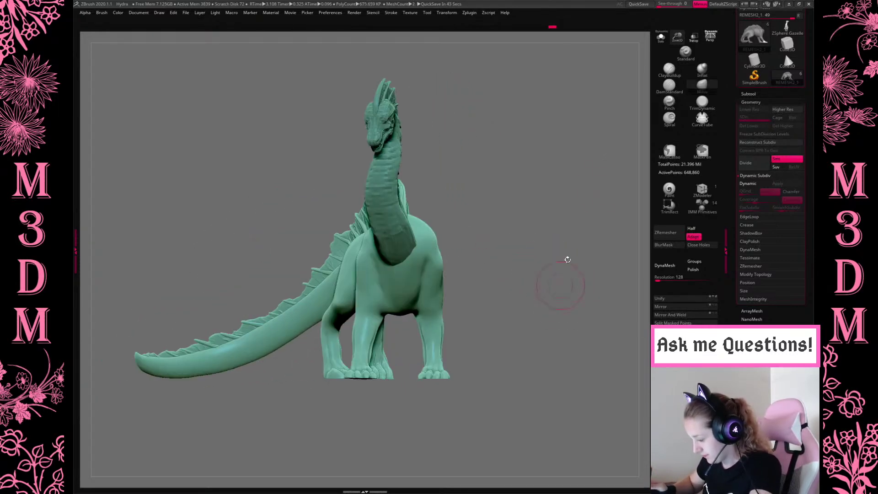
pyautogui.press('space')
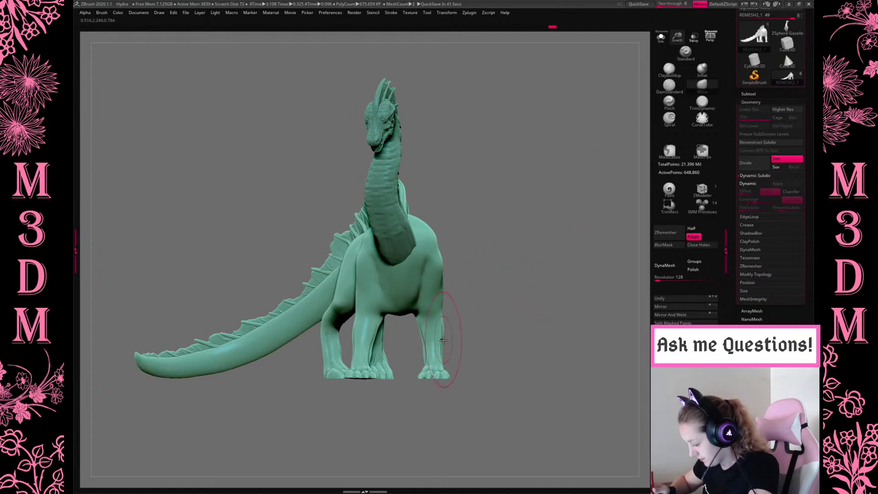
pyautogui.moveTo(439, 330); pyautogui.dragTo(433, 330)
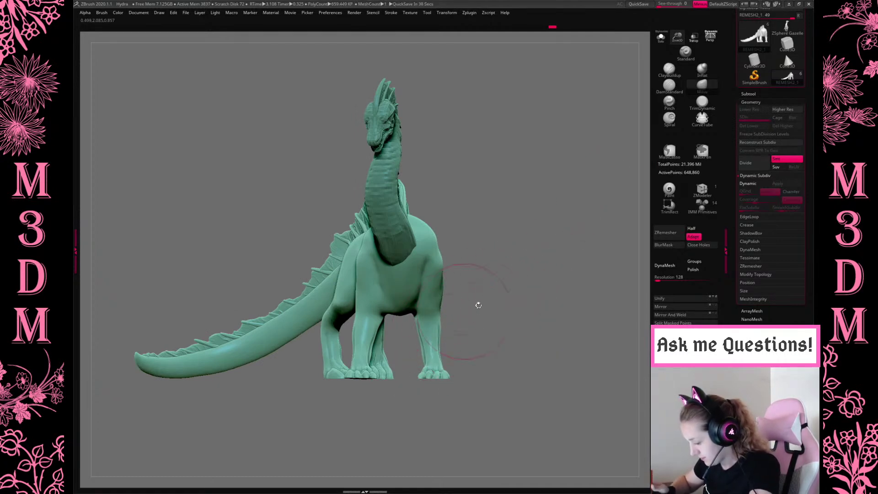
pyautogui.click(710, 38)
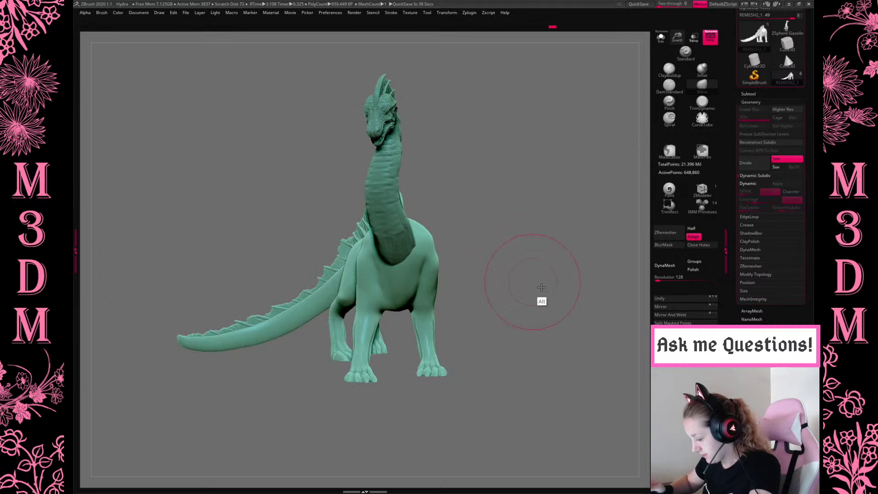
pyautogui.moveTo(540, 298); pyautogui.dragTo(522, 279)
pyautogui.press('space')
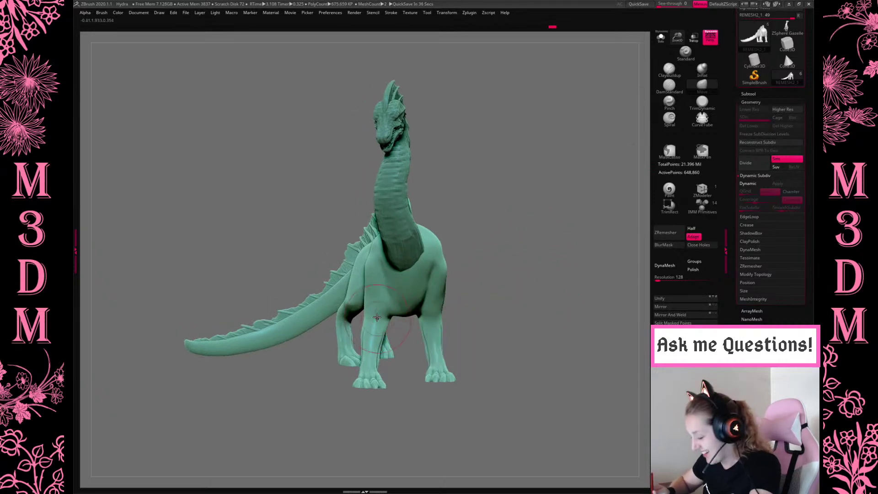
# Carve a soft crease between the chest and the forward leg using the DamStandard brush at Z Intensity 5.
pyautogui.press('space')
pyautogui.click(669, 86)
pyautogui.moveTo(541, 153)
pyautogui.keyDown('alt'); pyautogui.mouseDown()
pyautogui.moveTo(553, 185)
pyautogui.moveTo(407, 315)
pyautogui.mouseUp(); pyautogui.keyUp('alt')
pyautogui.press('space')
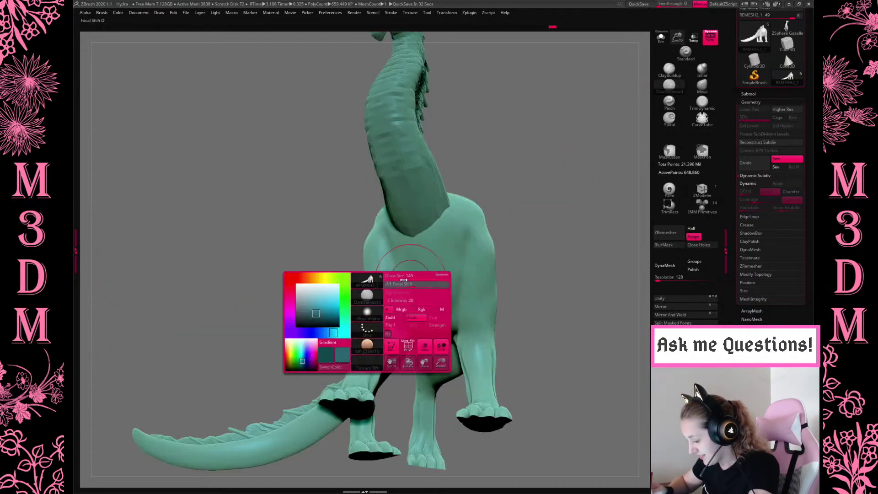
pyautogui.press('space')
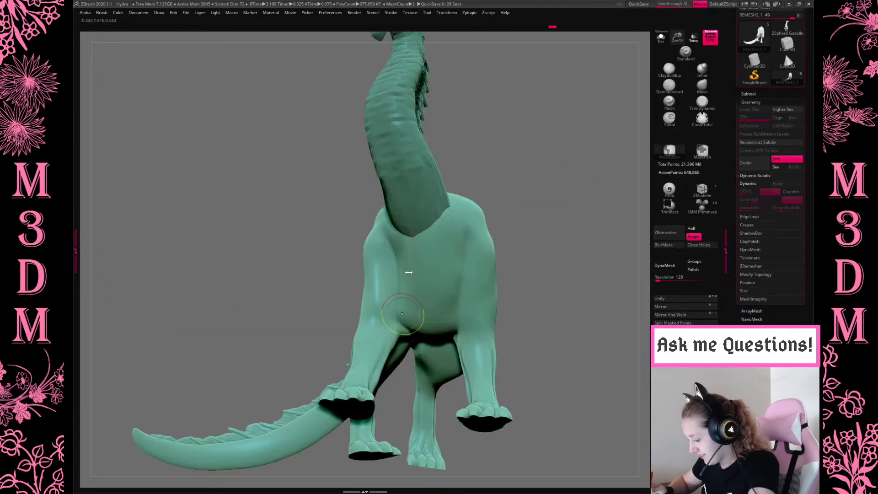
pyautogui.press('space')
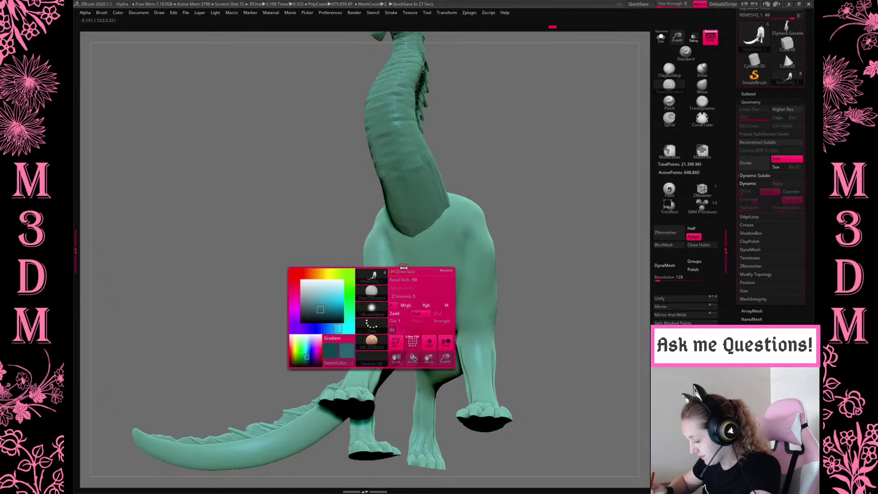
pyautogui.press('space')
pyautogui.moveTo(547, 197); pyautogui.dragTo(545, 192)
pyautogui.press('space')
pyautogui.keyDown('shift'); pyautogui.moveTo(407, 335); pyautogui.dragTo(403, 279); pyautogui.keyUp('shift')
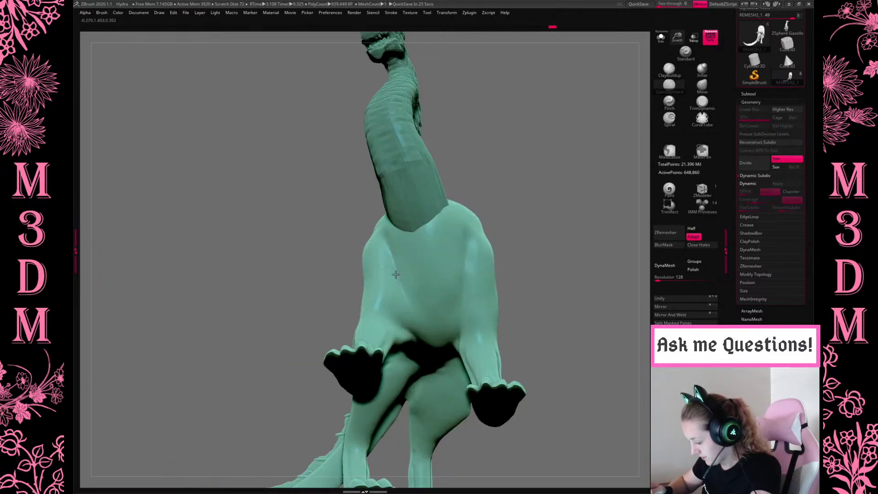
pyautogui.moveTo(580, 250); pyautogui.dragTo(570, 249)
pyautogui.press('space')
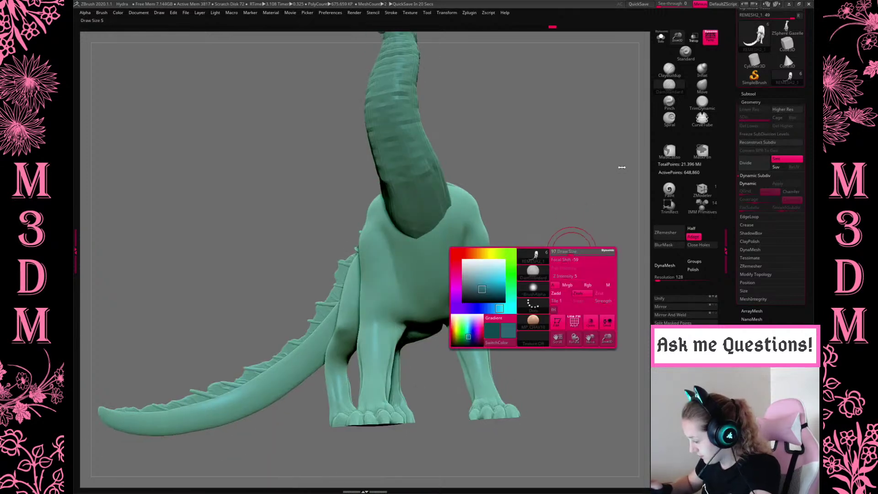
# Adjust the inner side of the forward leg below the chest with the Move brush, and frame the whole body.
pyautogui.press('b')
pyautogui.press('m')
pyautogui.press('v')
pyautogui.moveTo(401, 324)
pyautogui.mouseDown()
pyautogui.moveTo(406, 337)
pyautogui.moveTo(402, 330)
pyautogui.moveTo(427, 327)
pyautogui.mouseUp()
pyautogui.moveTo(572, 231); pyautogui.dragTo(606, 305)
pyautogui.press('f')
pyautogui.press('space')
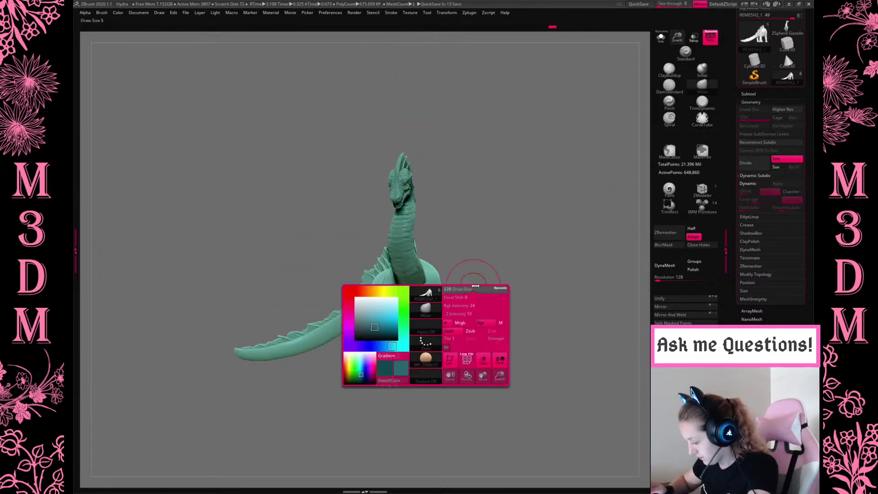
pyautogui.moveTo(534, 321); pyautogui.dragTo(627, 196)
# Make all the hidden neck-and-head subtools visible, and inspect the complete hydra from above and the front.
pyautogui.click(749, 94)
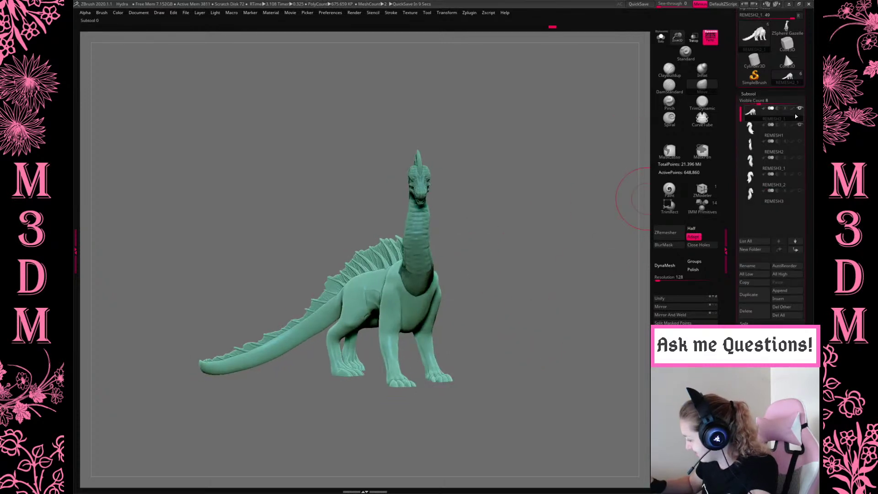
pyautogui.click(798, 109)
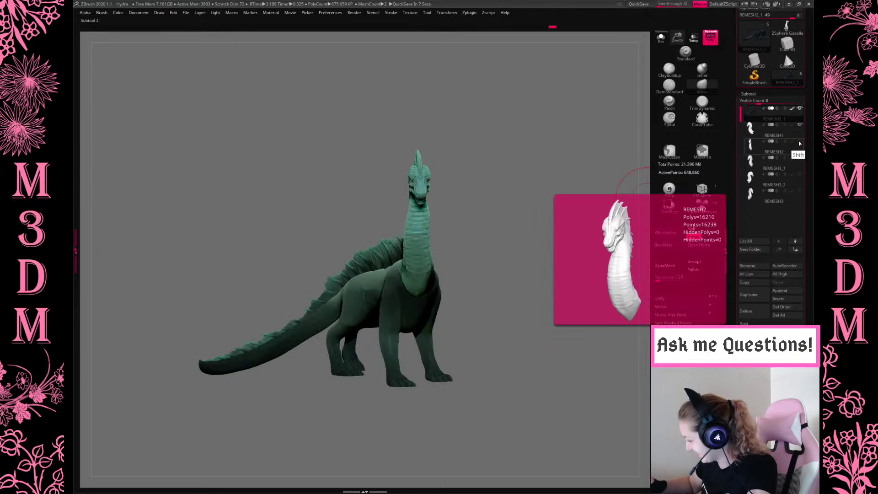
pyautogui.keyDown('shift'); pyautogui.click(800, 124); pyautogui.keyUp('shift')
pyautogui.rightClick(534, 330)
pyautogui.moveTo(531, 358)
pyautogui.mouseDown()
pyautogui.moveTo(536, 331)
pyautogui.moveTo(549, 388)
pyautogui.moveTo(533, 358)
pyautogui.moveTo(550, 345)
pyautogui.moveTo(548, 335)
pyautogui.mouseUp()
pyautogui.keyDown('shift'); pyautogui.click(792, 191); pyautogui.keyUp('shift')
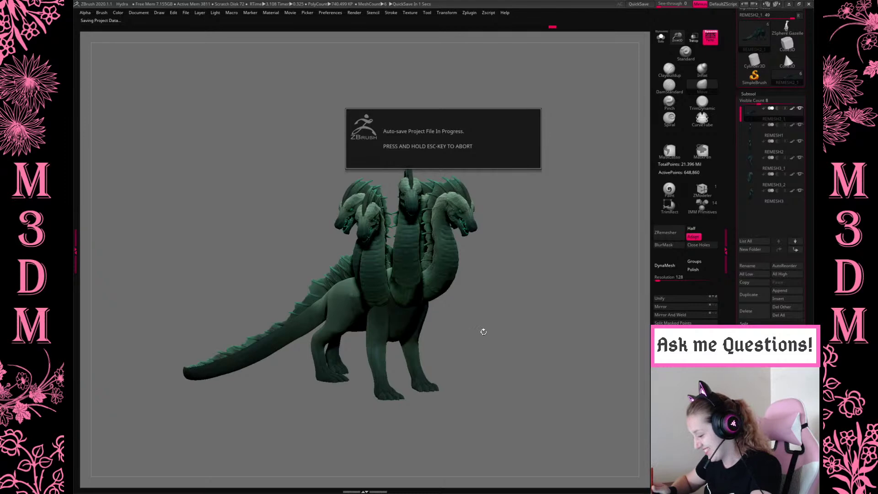
pyautogui.moveTo(478, 337); pyautogui.dragTo(478, 333)
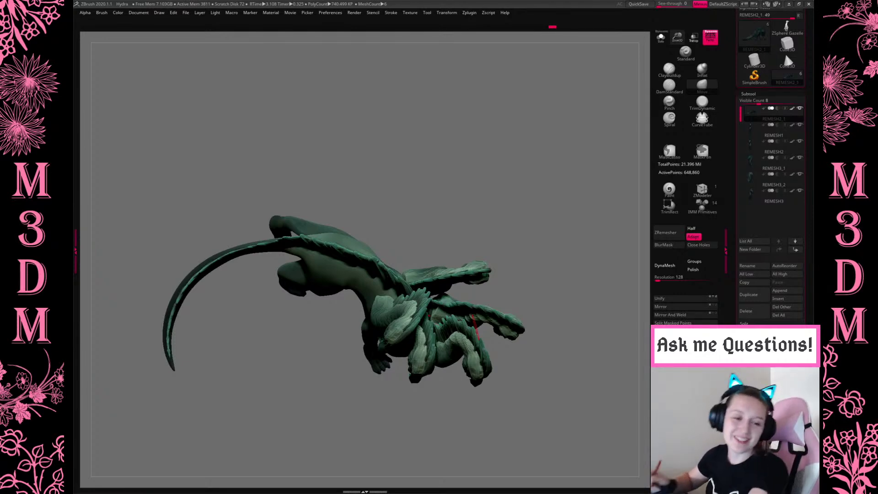
pyautogui.moveTo(534, 243); pyautogui.dragTo(567, 260)
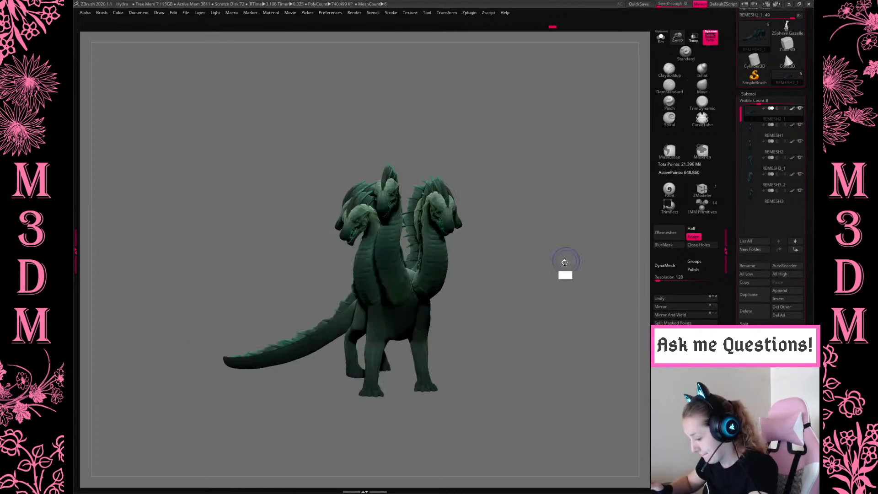
pyautogui.moveTo(539, 309); pyautogui.dragTo(513, 319)
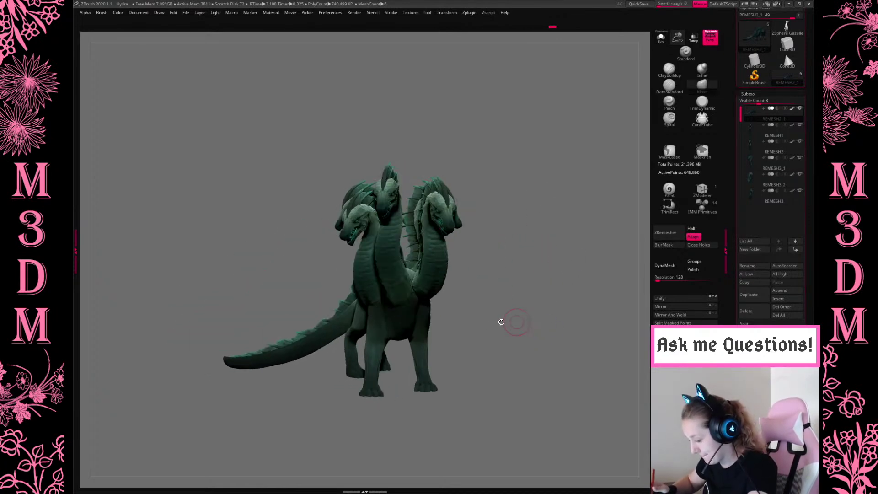
# Inspect the complete hydra from a front three-quarter view with the polyframe briefly toggled.
pyautogui.press('w')
pyautogui.moveTo(404, 360); pyautogui.dragTo(405, 356)
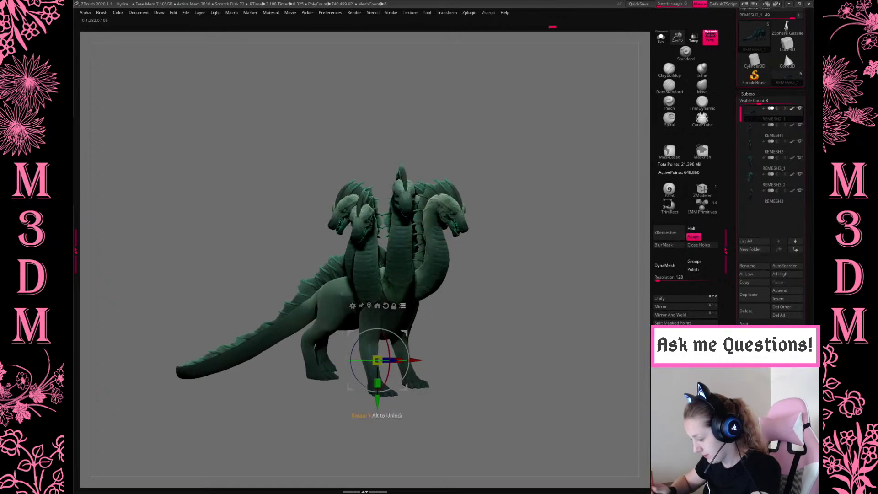
pyautogui.press('q')
pyautogui.moveTo(679, 37); pyautogui.dragTo(684, 56)
pyautogui.hotkey('shift', 'f')
pyautogui.hotkey('shift', 'f')
pyautogui.keyDown('alt'); pyautogui.moveTo(557, 321); pyautogui.dragTo(576, 319); pyautogui.keyUp('alt')
# Raise the central neck-and-head subtool, REMESH1, to subdivision level 5.
pyautogui.click(768, 131)
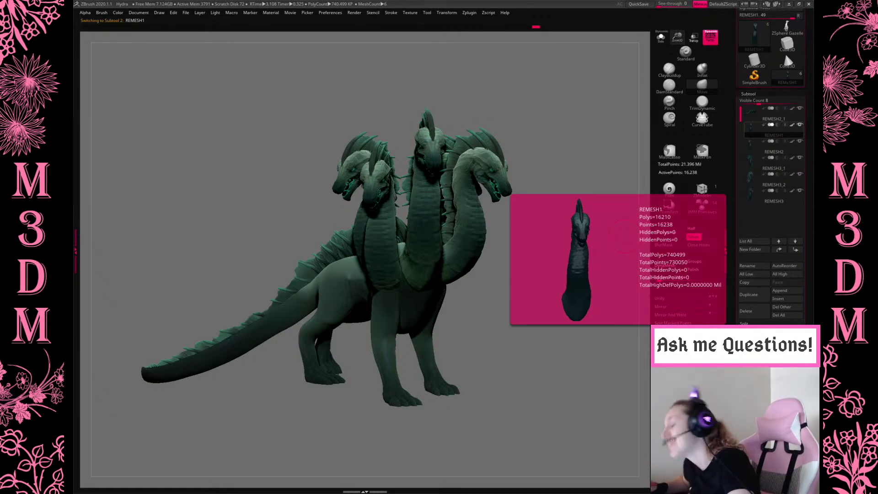
pyautogui.click(748, 94)
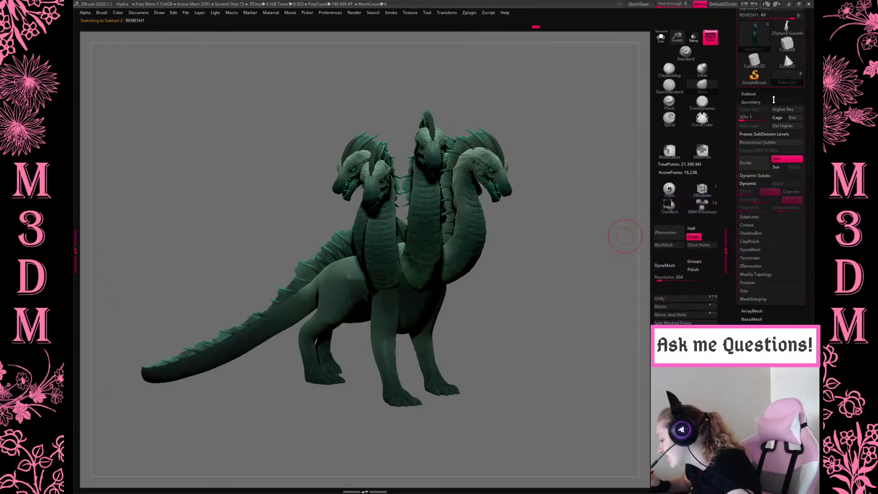
pyautogui.click(783, 110)
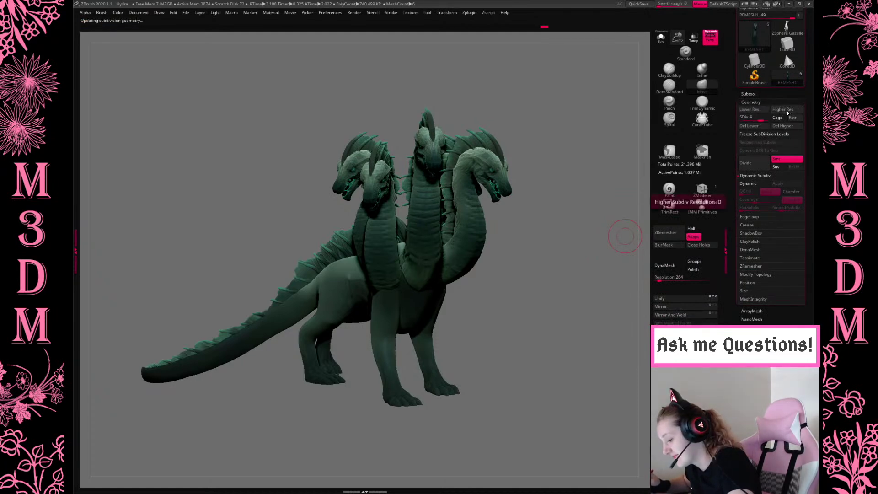
pyautogui.click(787, 111)
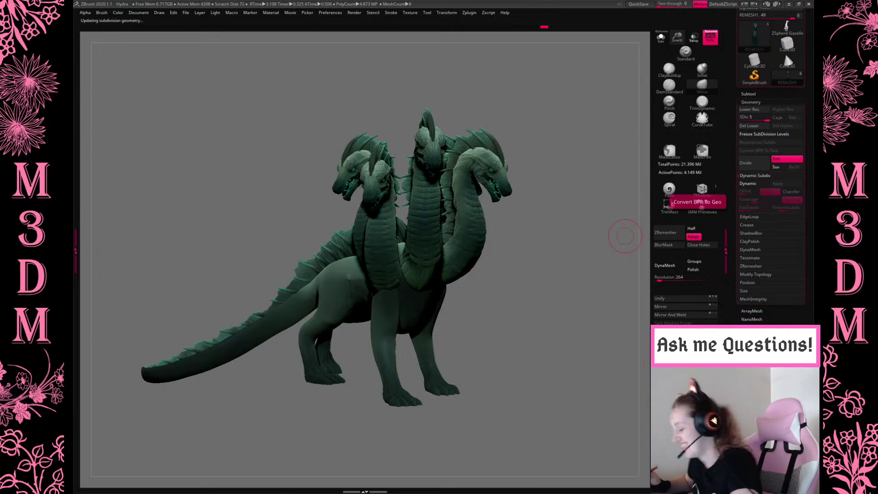
pyautogui.moveTo(535, 308)
pyautogui.mouseDown()
pyautogui.moveTo(543, 317)
pyautogui.moveTo(535, 324)
pyautogui.mouseUp()
pyautogui.press('space')
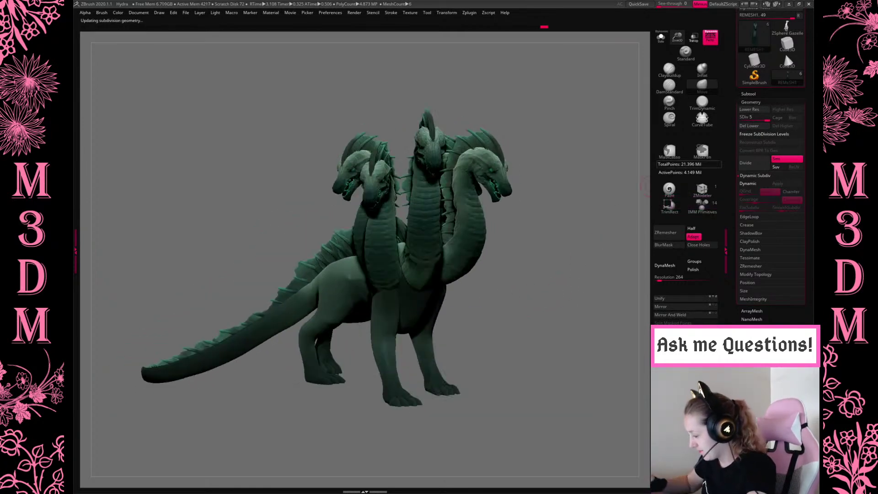
pyautogui.click(751, 102)
pyautogui.click(749, 94)
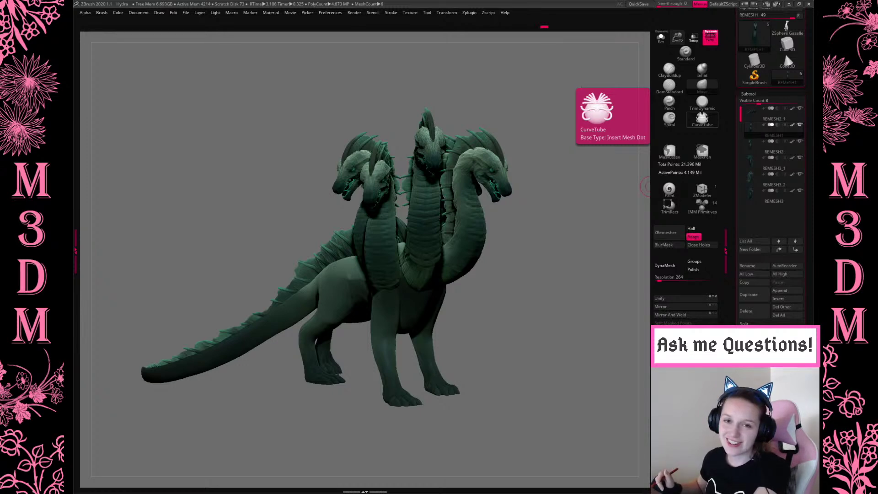
pyautogui.click(748, 94)
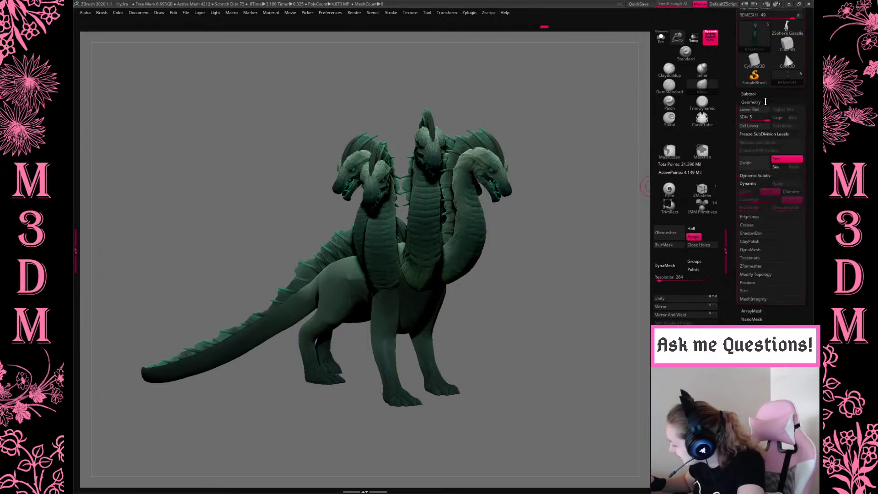
pyautogui.click(750, 94)
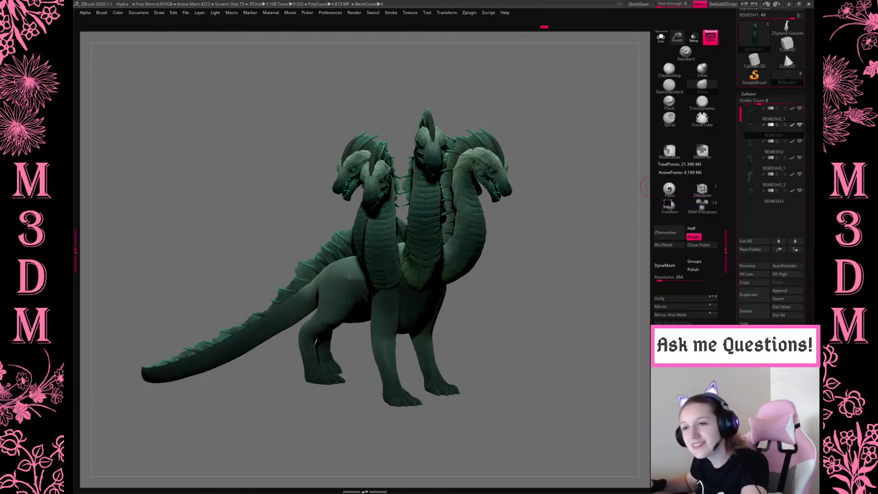
# Step the central neck-and-head subtool down to subdivision level 1.
pyautogui.hotkey('shift', 'd')
pyautogui.hotkey('shift', 'd')
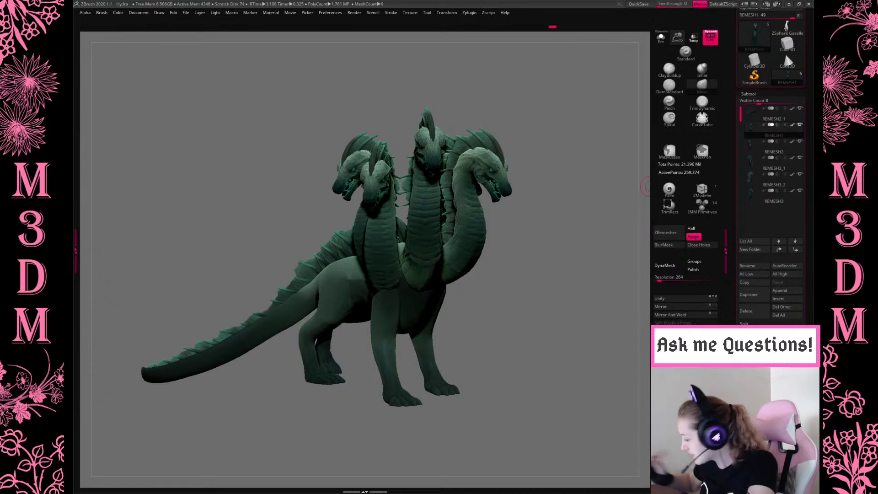
pyautogui.click(749, 93)
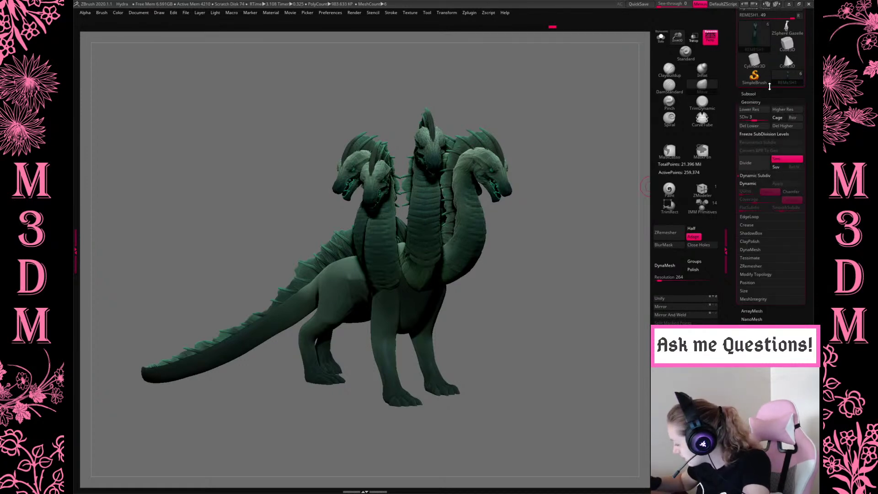
pyautogui.moveTo(677, 37); pyautogui.dragTo(693, 39)
pyautogui.hotkey('shift', 'd')
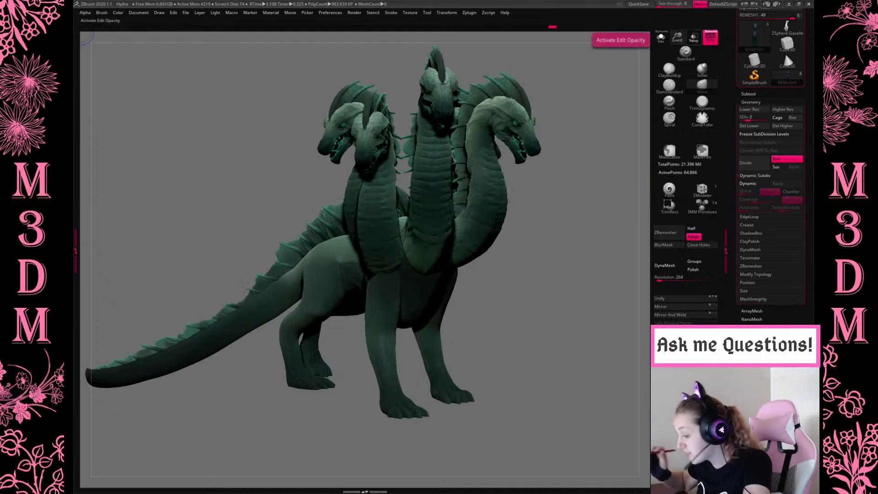
pyautogui.hotkey('shift', 'd')
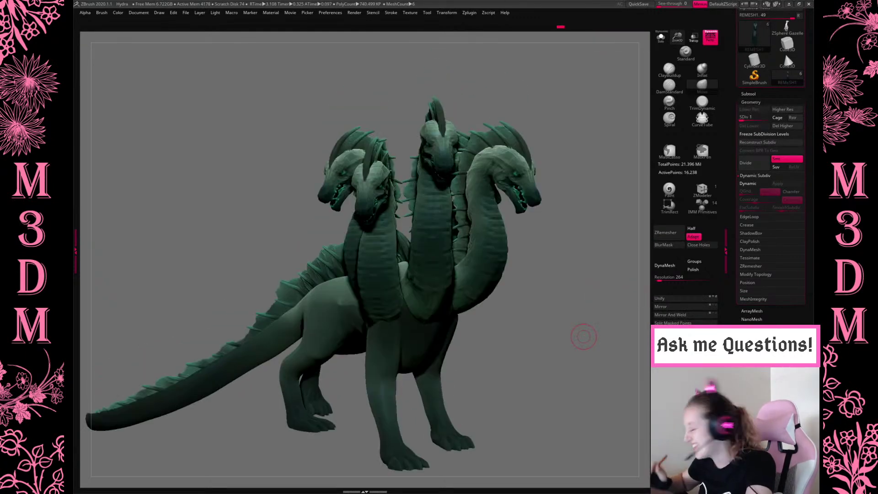
# Restore REMESH1 to subdivision level 5 and raise the neck-and-head subtool REMESH3 to level 5 as well.
pyautogui.moveTo(745, 118); pyautogui.dragTo(780, 121)
pyautogui.press('d')
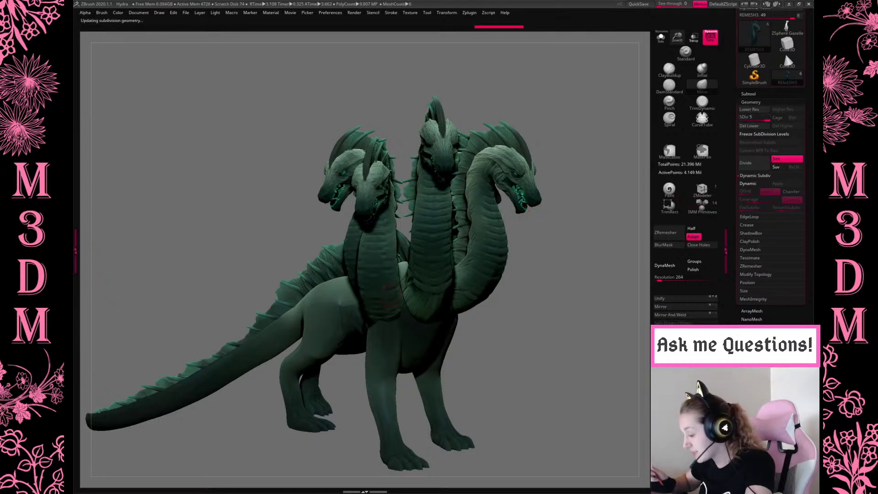
pyautogui.moveTo(548, 385); pyautogui.dragTo(543, 380)
pyautogui.hotkey('ctrl', 'z')
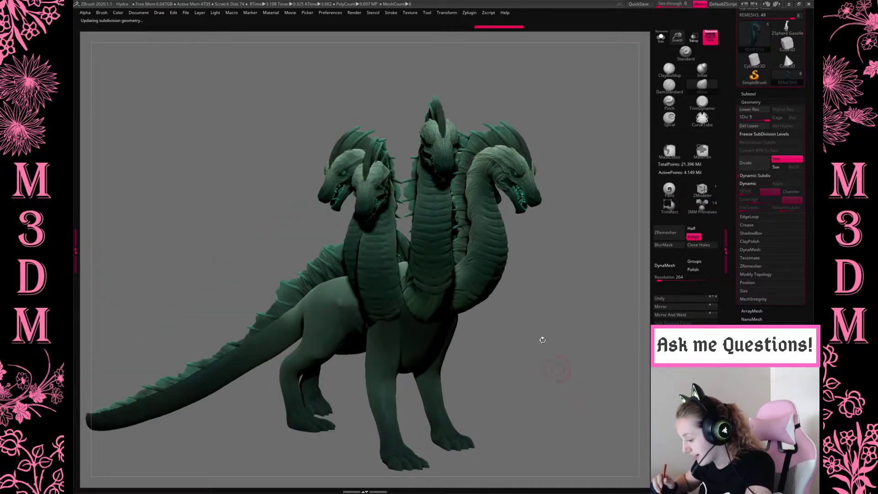
# Select the neck above the near front leg, REMESH2, and raise it to subdivision level 5.
pyautogui.keyDown('alt'); pyautogui.click(383, 287); pyautogui.keyUp('alt')
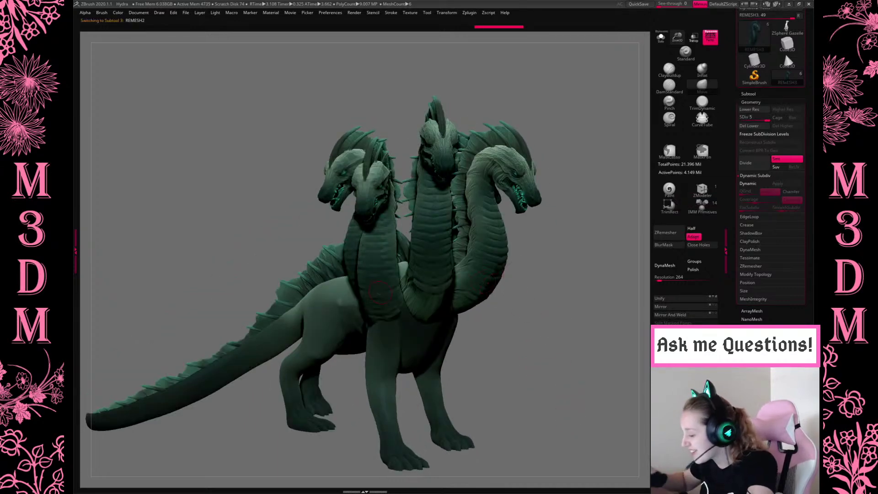
pyautogui.moveTo(749, 118); pyautogui.dragTo(768, 118)
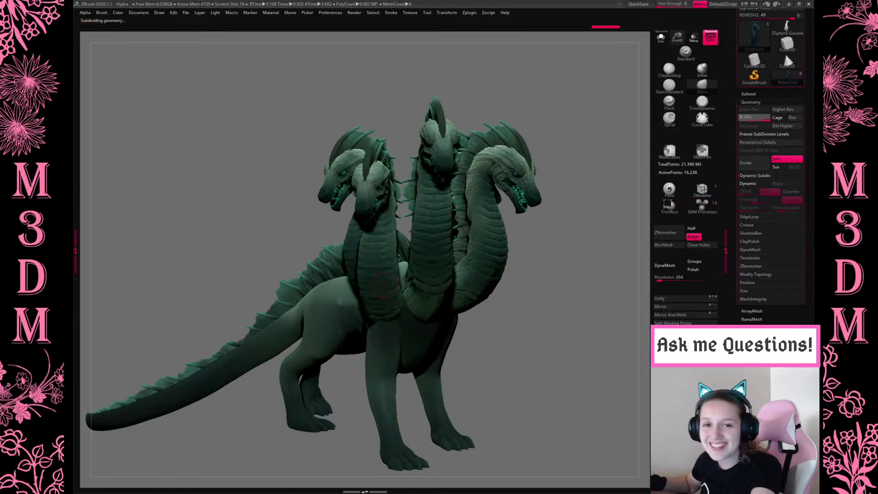
pyautogui.press('d')
pyautogui.press('d')
pyautogui.press('d')
pyautogui.press('d')
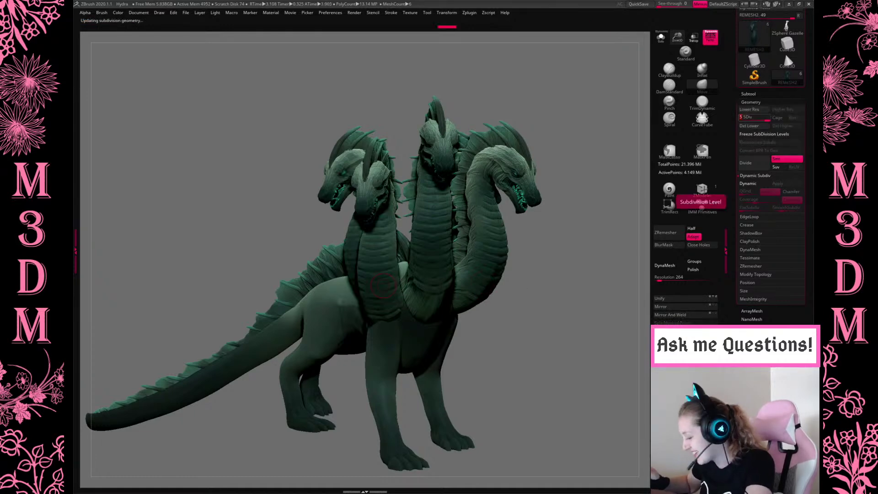
# Check REMESH2 at lower subdivision levels and return it to level 5.
pyautogui.click(756, 111)
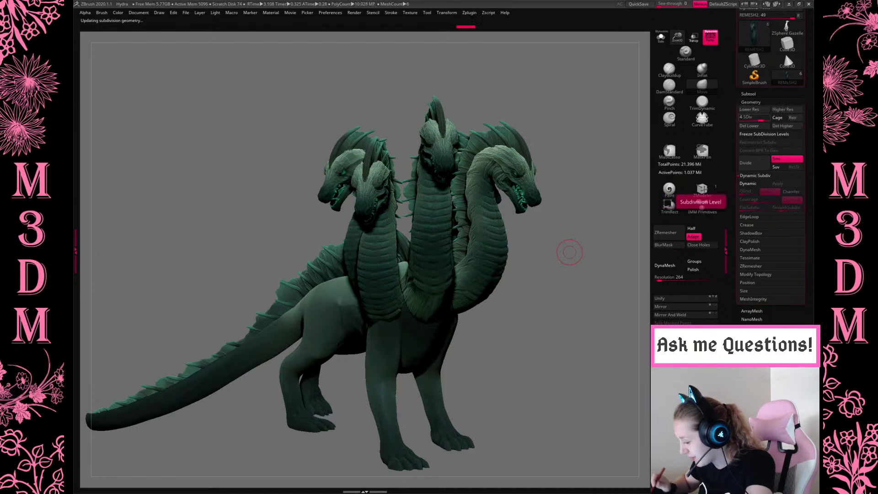
pyautogui.click(761, 110)
pyautogui.moveTo(543, 338); pyautogui.dragTo(545, 333)
pyautogui.click(766, 118)
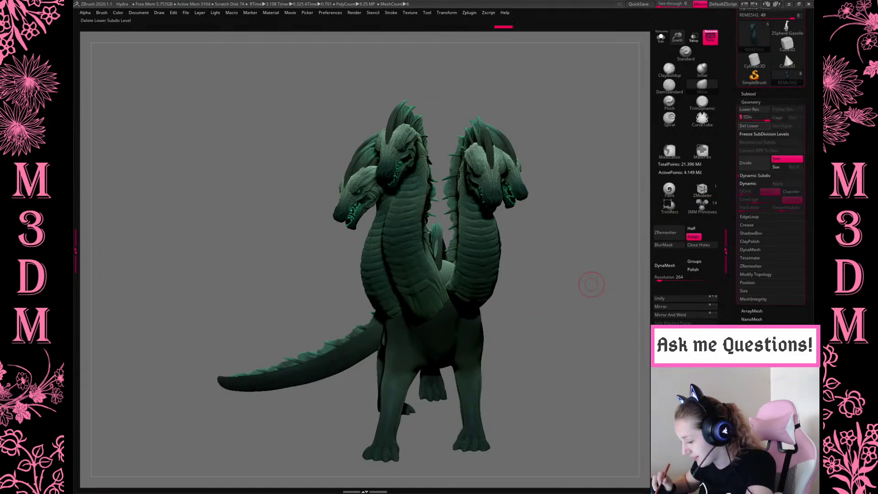
# Raise the two remaining neck-and-head subtools, REMESH3_1 and REMESH3_2, to subdivision level 5.
pyautogui.moveTo(584, 338); pyautogui.dragTo(613, 342)
pyautogui.keyDown('alt'); pyautogui.click(392, 249); pyautogui.keyUp('alt')
pyautogui.click(766, 118)
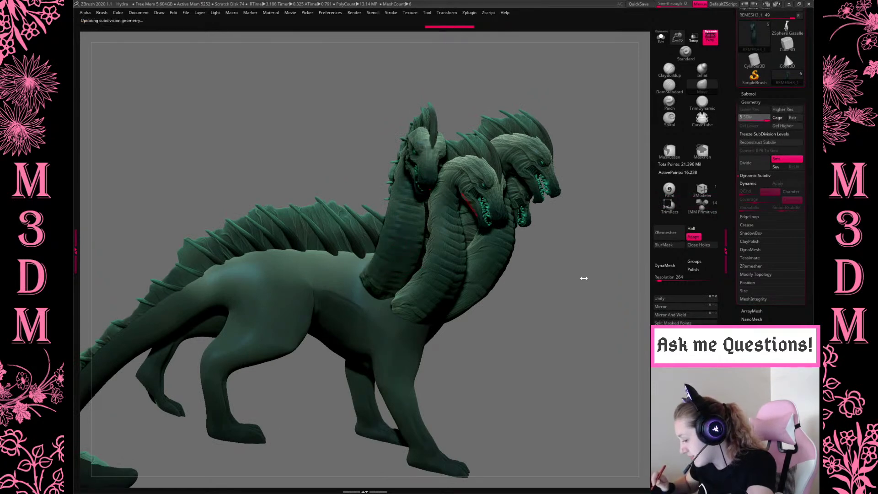
pyautogui.moveTo(572, 285); pyautogui.dragTo(522, 265)
pyautogui.hotkey('shift', 'd')
pyautogui.hotkey('shift', 'd')
pyautogui.hotkey('shift', 'd')
pyautogui.hotkey('shift', 'd')
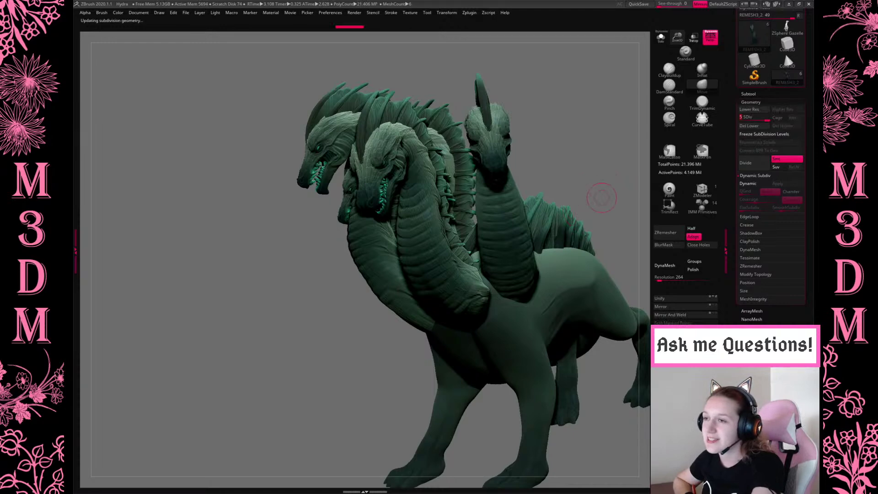
# Frame the whole hydra in a front three-quarter view and change the document background to black.
pyautogui.moveTo(608, 164); pyautogui.dragTo(614, 361)
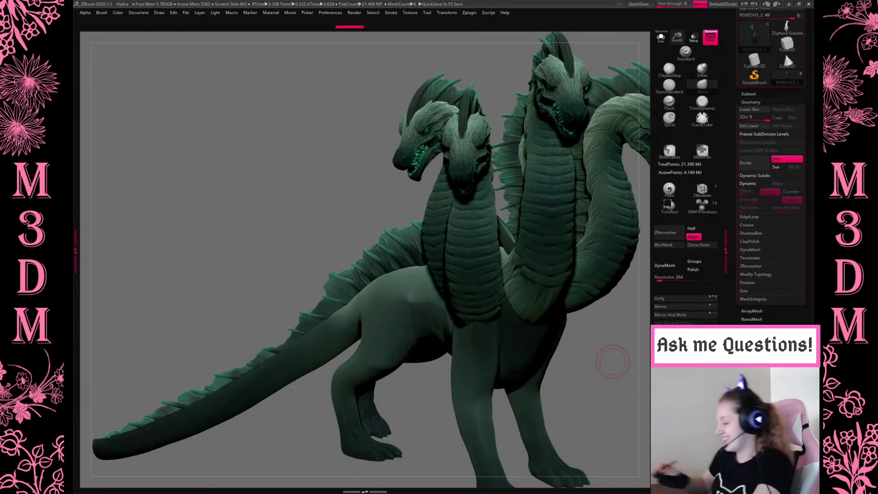
pyautogui.keyDown('alt'); pyautogui.moveTo(619, 303); pyautogui.dragTo(558, 295); pyautogui.keyUp('alt')
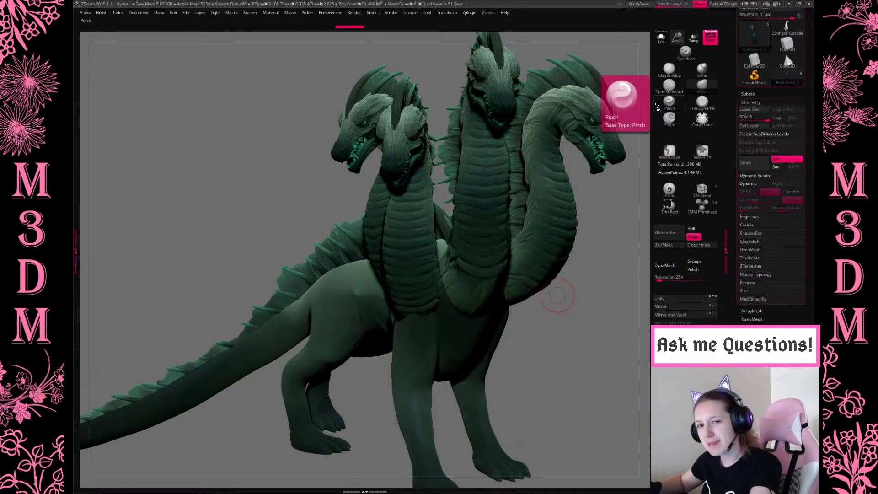
pyautogui.keyDown('alt'); pyautogui.moveTo(590, 315); pyautogui.dragTo(574, 304); pyautogui.keyUp('alt')
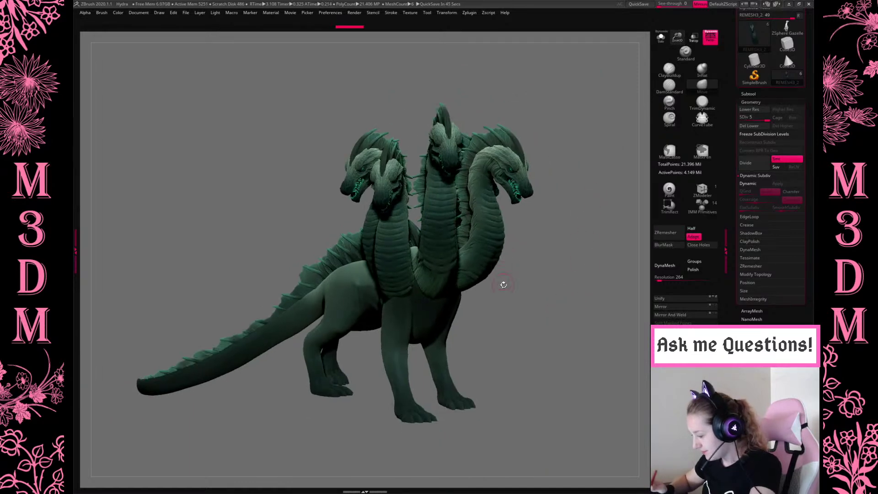
pyautogui.click(139, 12)
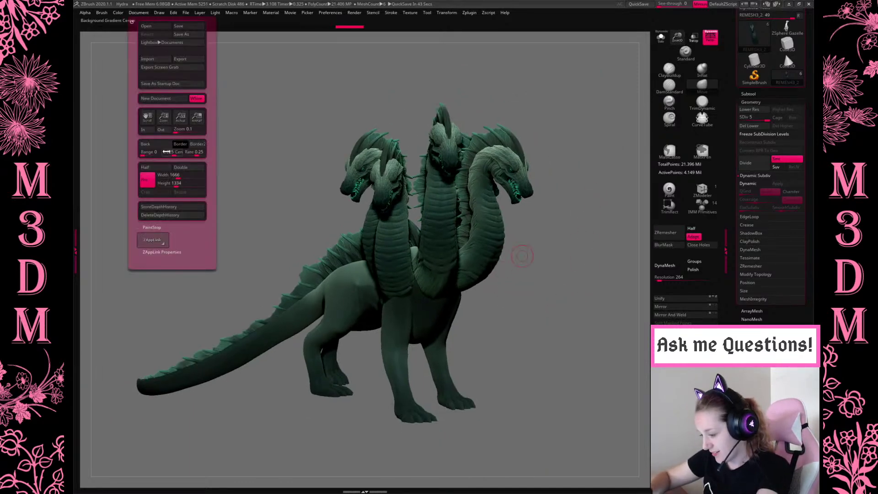
pyautogui.moveTo(153, 144); pyautogui.dragTo(182, 148)
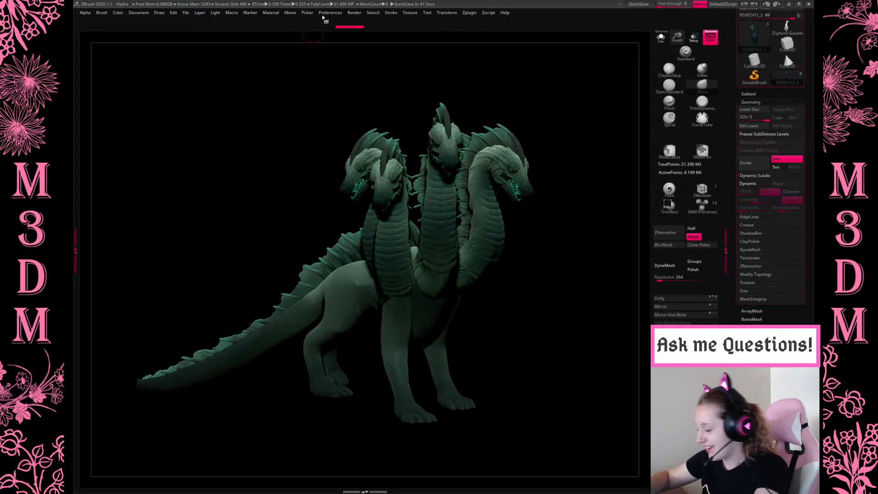
# Place the main light toward the upper right of the hydra and run a BPR render.
pyautogui.click(215, 13)
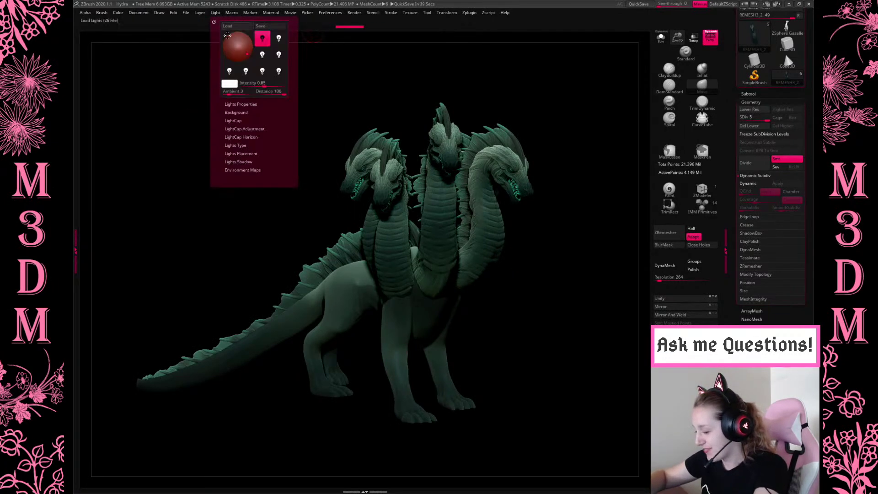
pyautogui.click(247, 47)
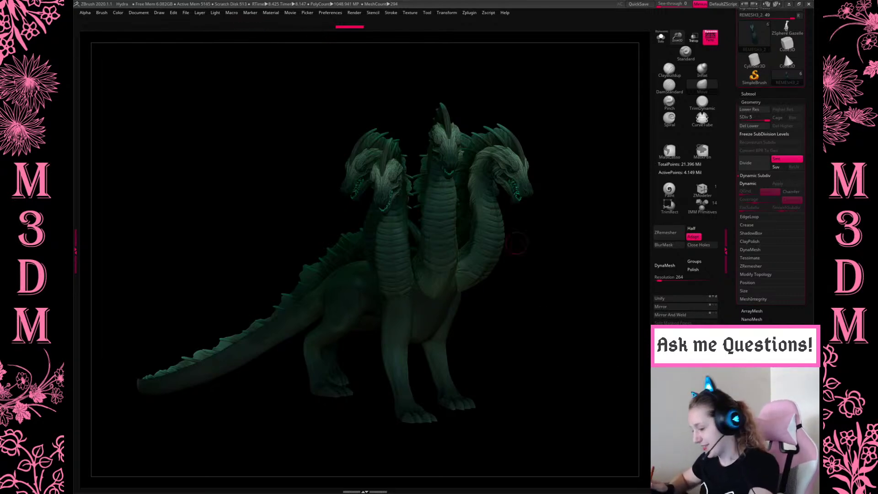
pyautogui.click(215, 14)
pyautogui.click(244, 39)
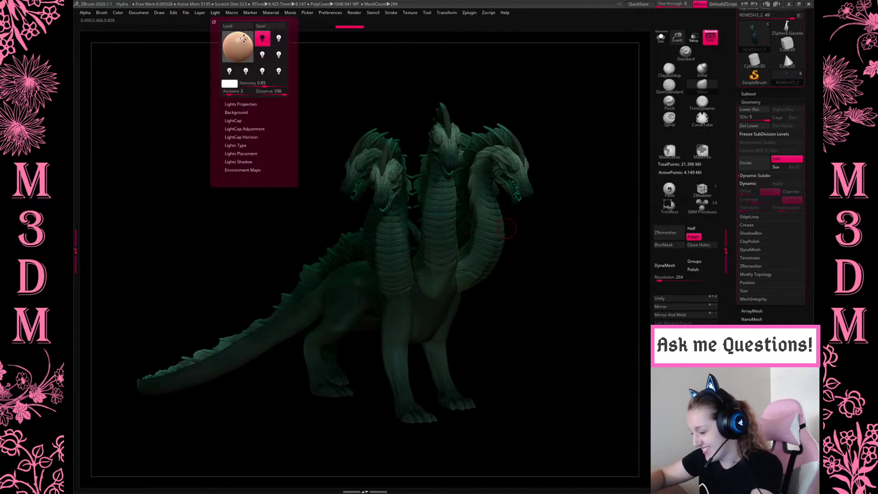
pyautogui.hotkey('shift', 'r')
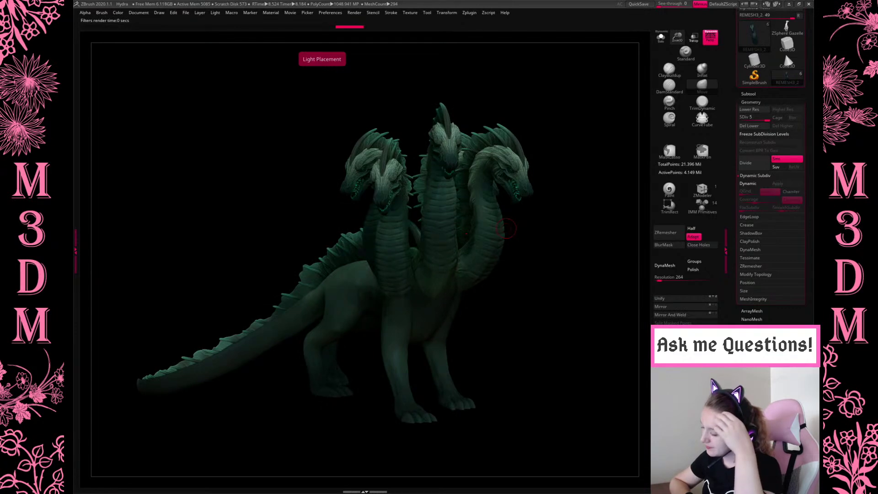
# Switch the hydra's material to SoftPlastic.
pyautogui.press('space')
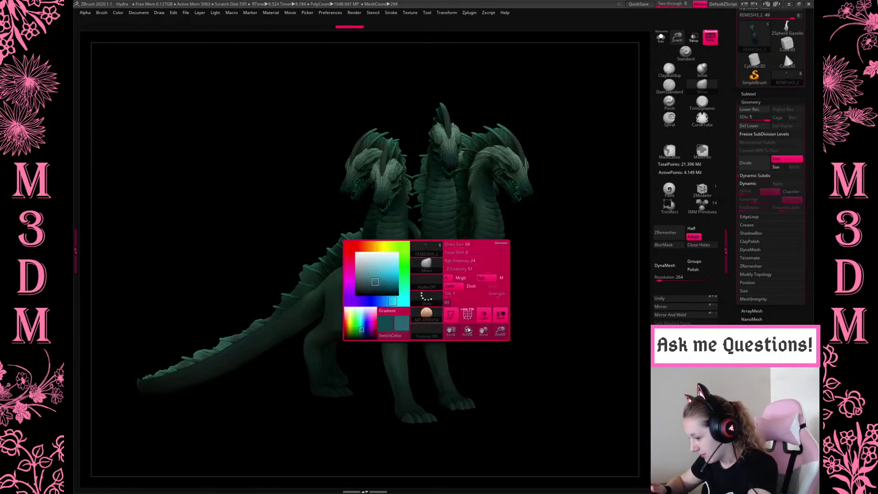
pyautogui.click(426, 316)
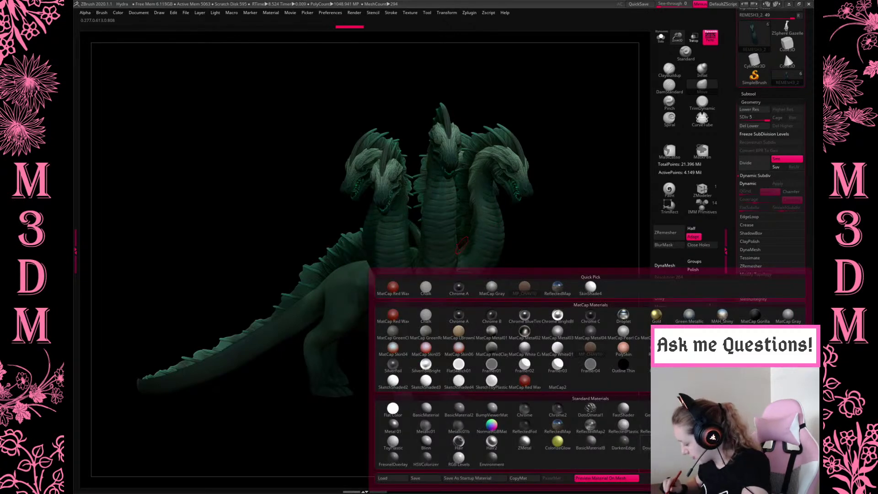
pyautogui.moveTo(590, 287)
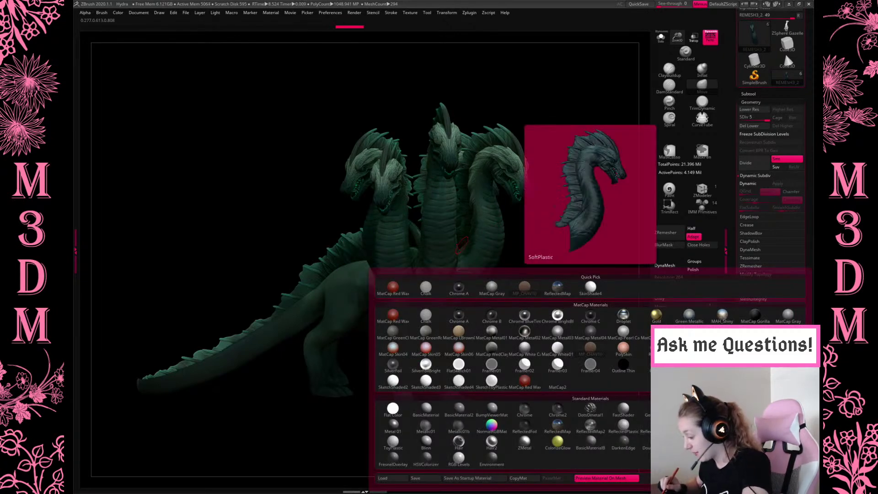
pyautogui.click(590, 287)
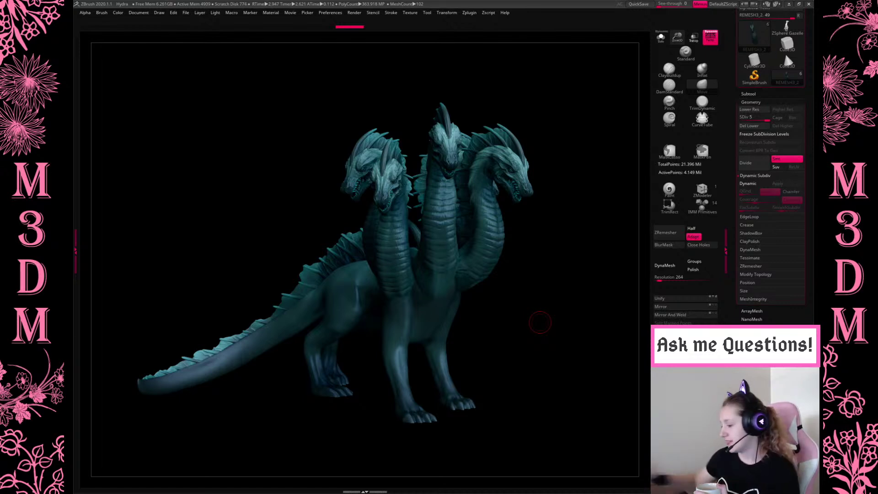
# Set all visible subtools to their lowest subdivision level with SubTool Master.
pyautogui.click(472, 13)
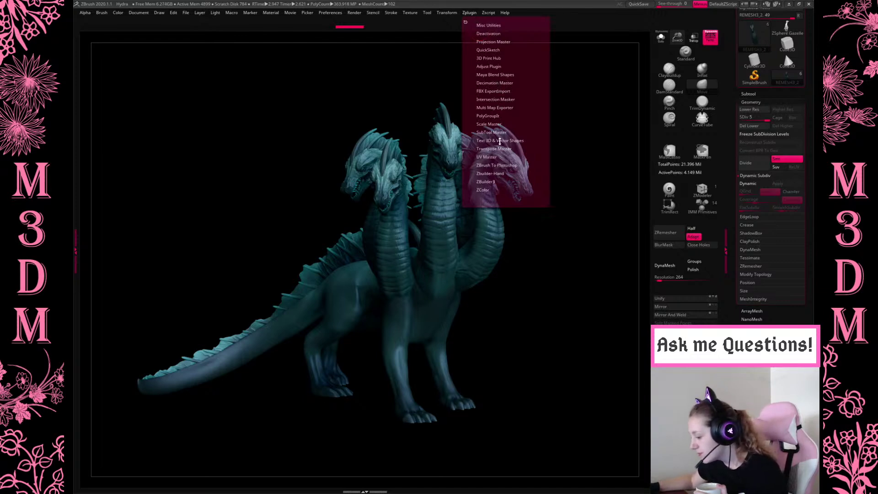
pyautogui.click(490, 132)
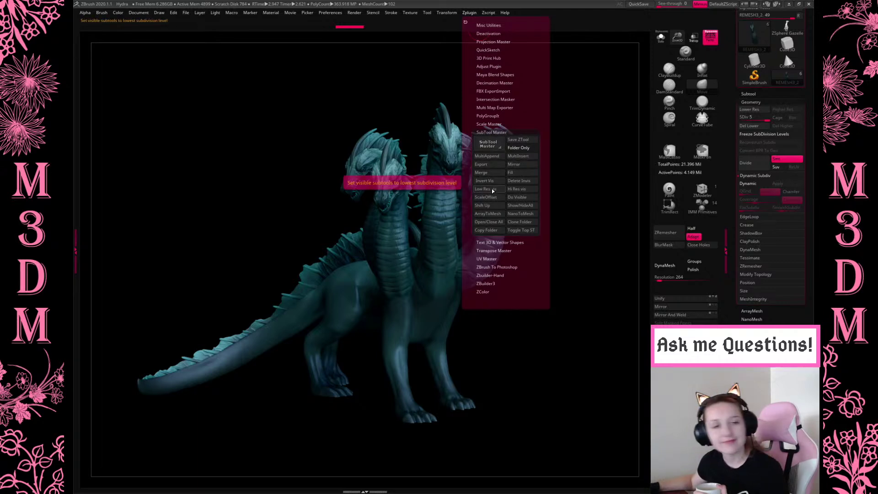
pyautogui.click(492, 188)
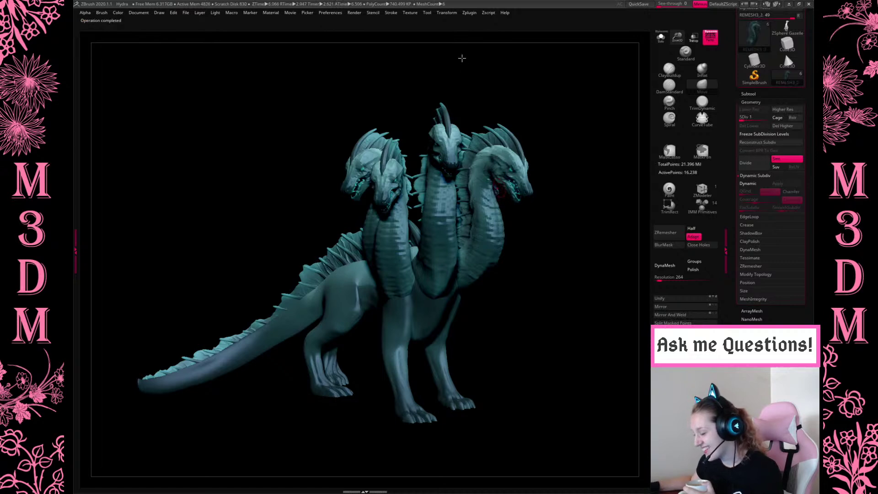
# Set all visible subtools to their highest subdivision level with SubTool Master.
pyautogui.click(451, 13)
pyautogui.click(468, 14)
pyautogui.click(518, 191)
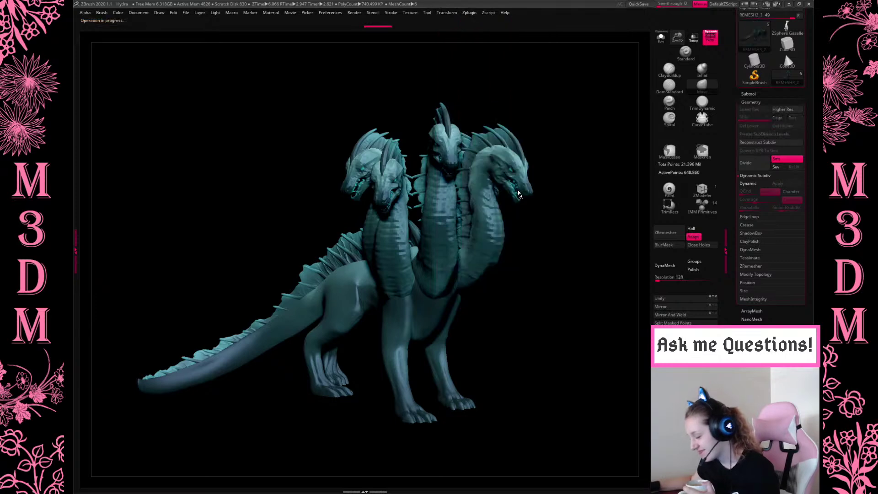
pyautogui.keyDown('alt'); pyautogui.click(517, 190); pyautogui.keyUp('alt')
pyautogui.press('Down')
pyautogui.press('Down')
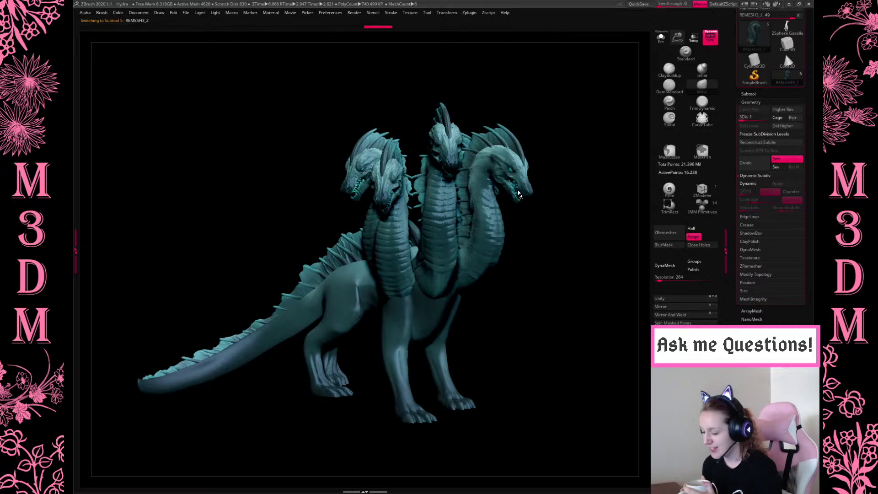
pyautogui.press('Down')
pyautogui.keyDown('alt'); pyautogui.click(518, 190); pyautogui.keyUp('alt')
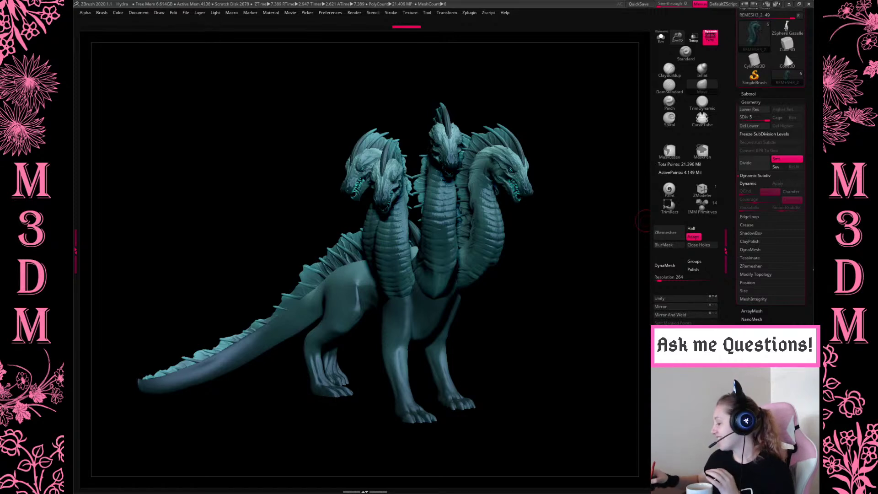
# Switch the hydra's material to MatCap White01 and run a BPR render.
pyautogui.moveTo(810, 133); pyautogui.dragTo(810, 277)
pyautogui.moveTo(810, 151); pyautogui.dragTo(811, 247)
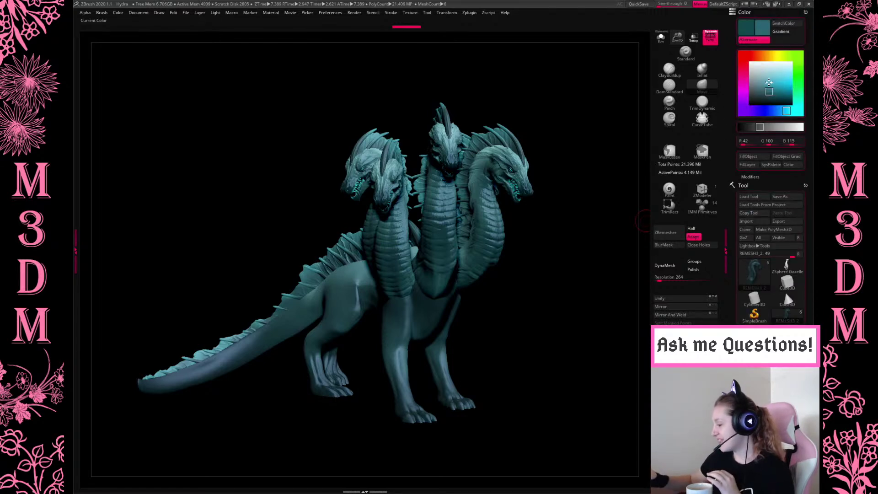
pyautogui.moveTo(771, 85)
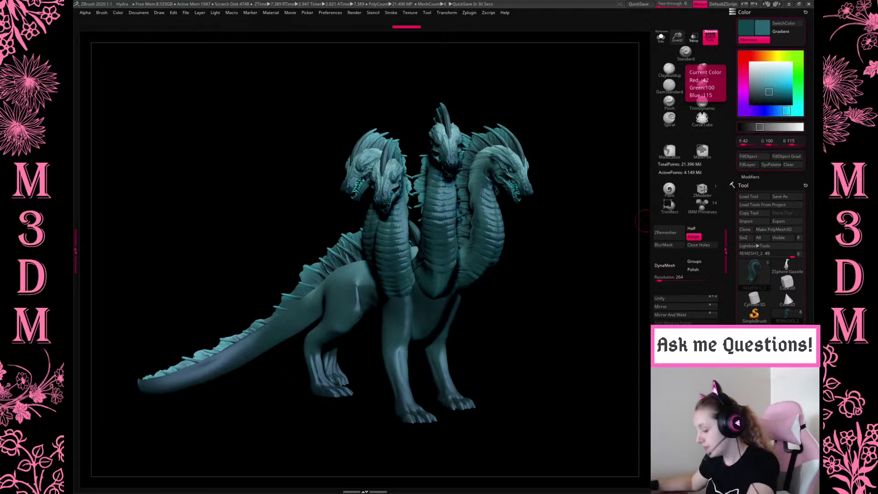
pyautogui.press('space')
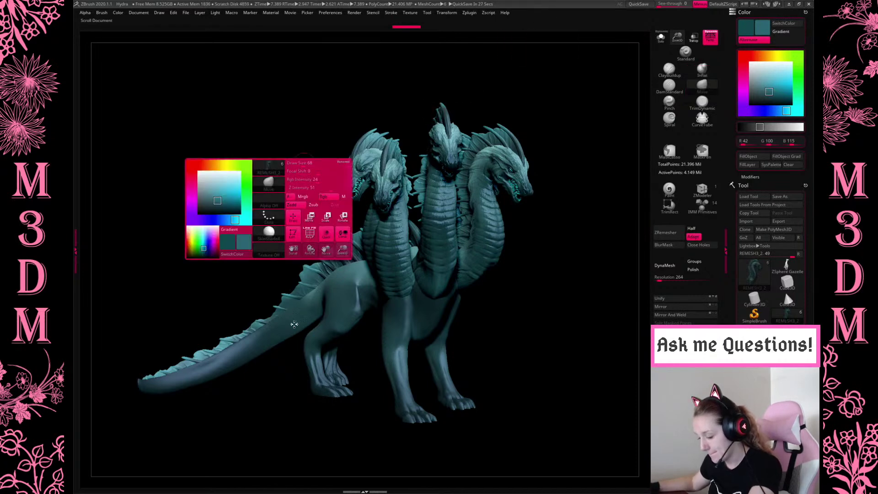
pyautogui.click(268, 231)
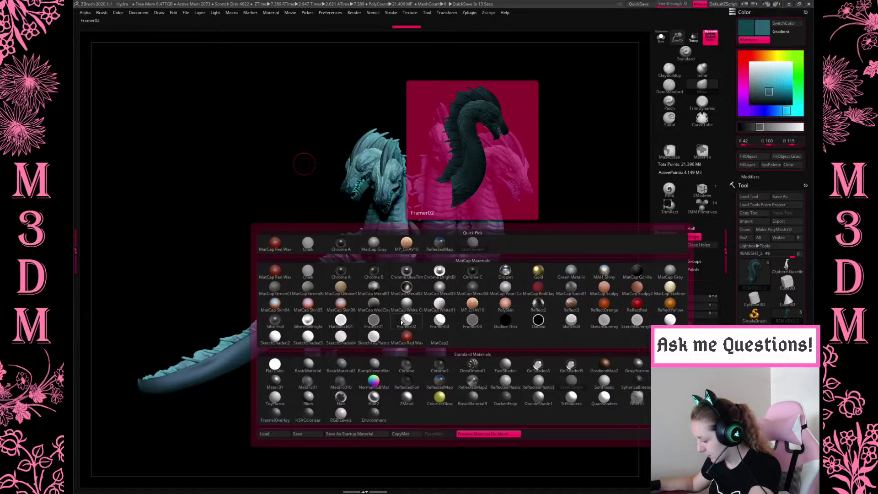
pyautogui.click(443, 309)
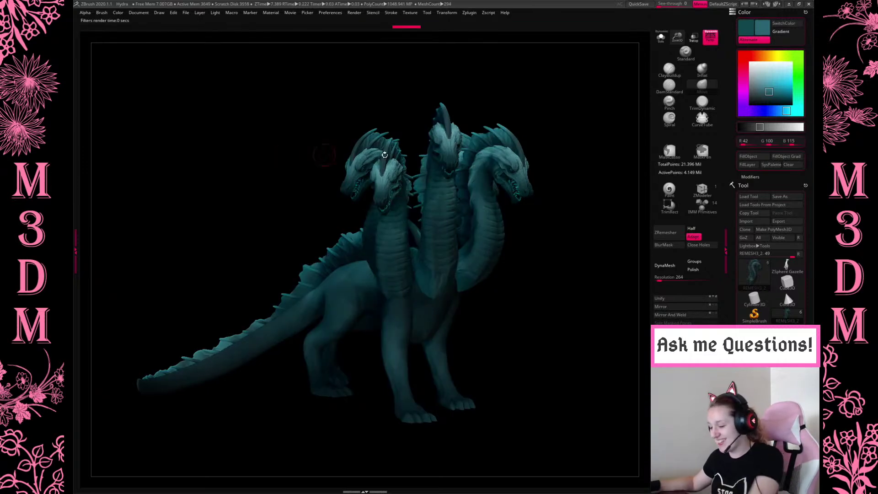
# Try the Fibers1 and NormalRGBMat materials on the hydra, with a BPR render of NormalRGBMat.
pyautogui.press('space')
pyautogui.click(271, 287)
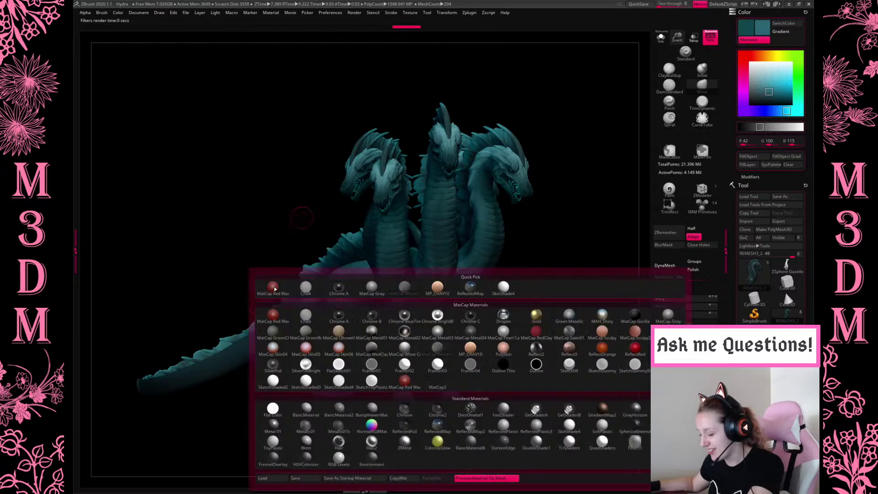
pyautogui.click(638, 441)
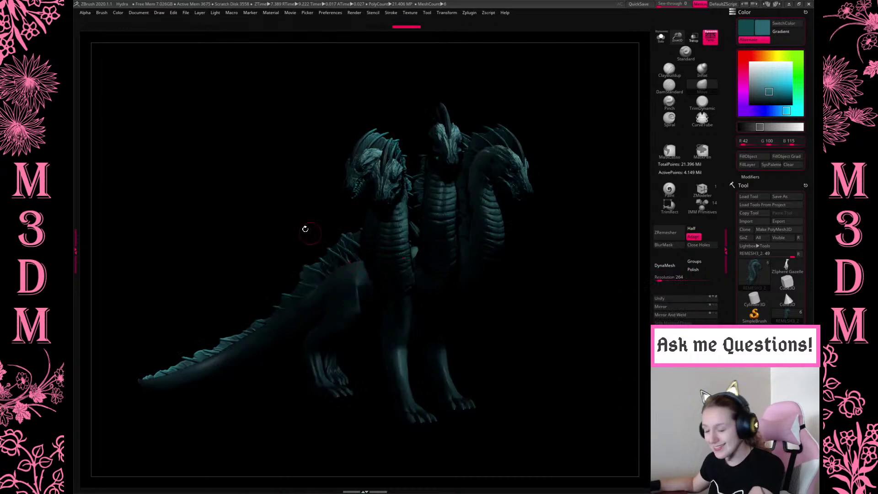
pyautogui.press('space')
pyautogui.click(261, 292)
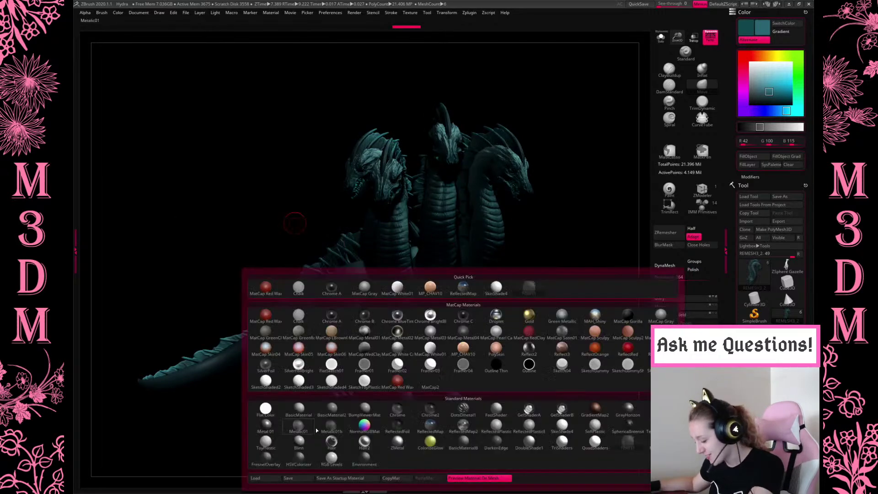
pyautogui.click(359, 426)
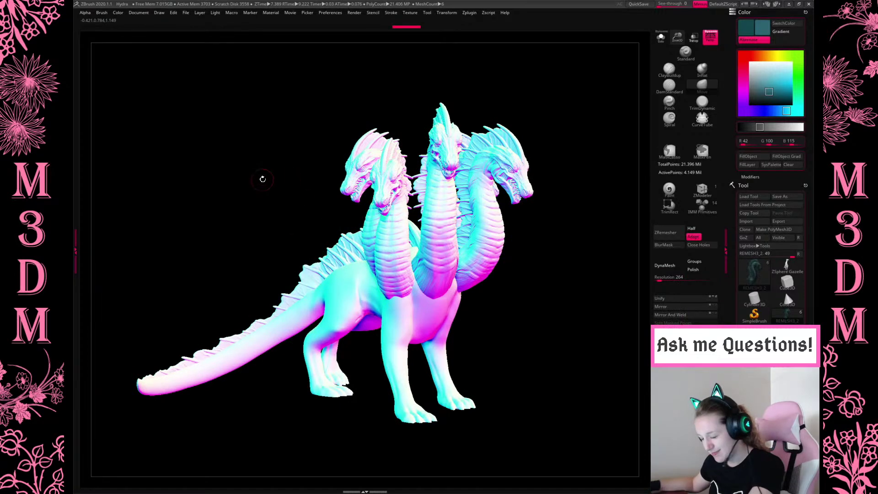
pyautogui.press('space')
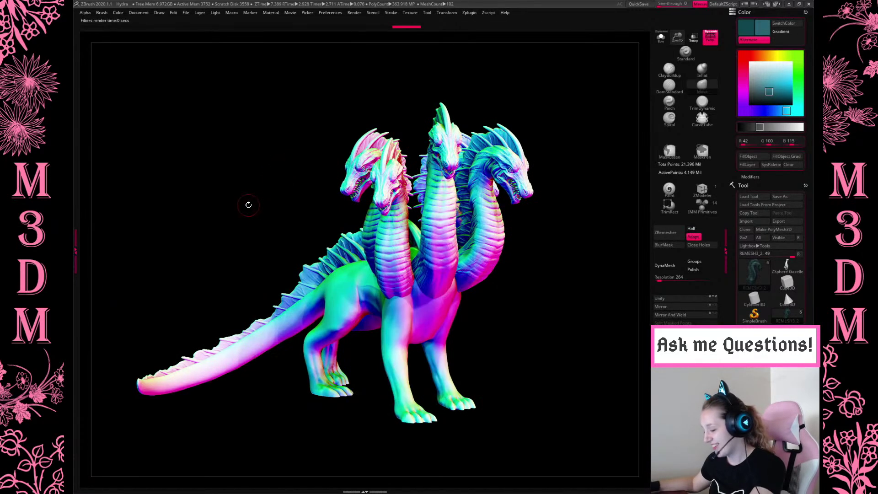
# Try the Hair and JellyBean materials on the hydra.
pyautogui.press('space')
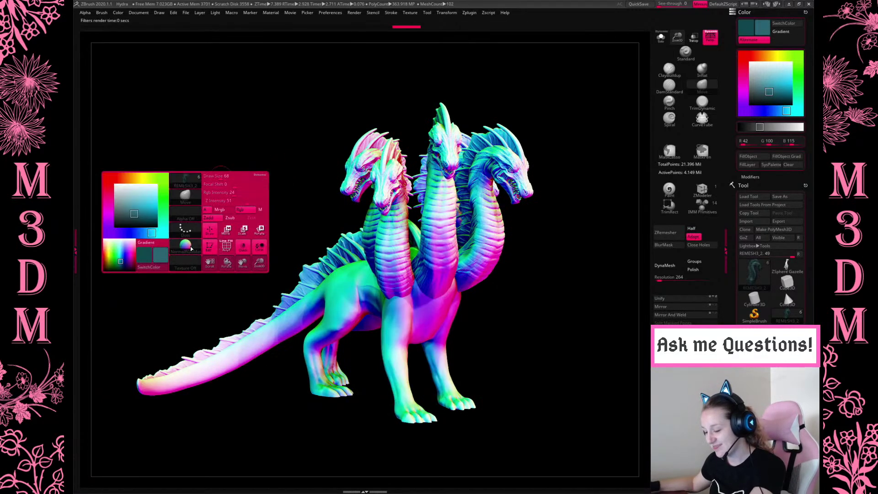
pyautogui.click(185, 246)
pyautogui.moveTo(494, 389)
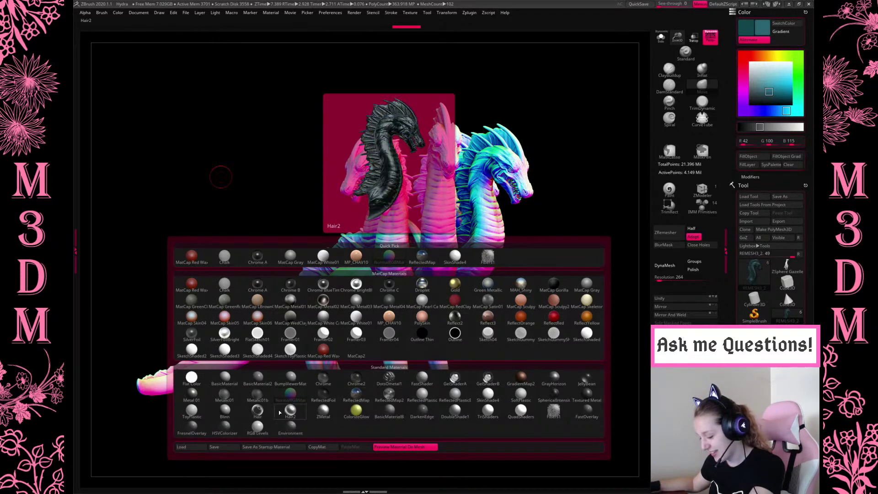
pyautogui.click(342, 404)
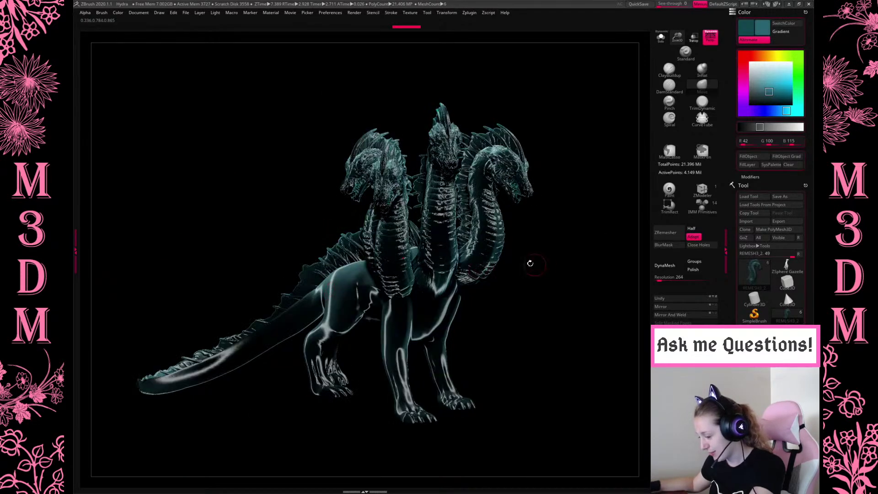
pyautogui.rightClick(452, 310)
pyautogui.click(462, 341)
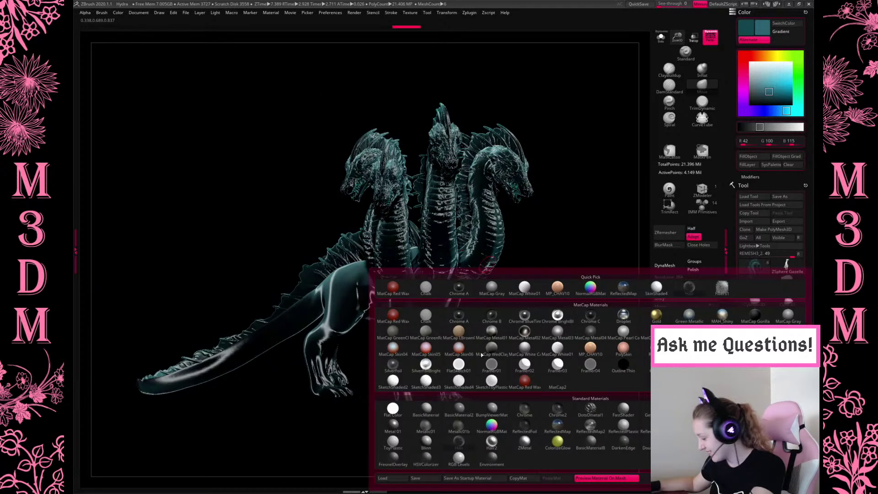
pyautogui.click(393, 427)
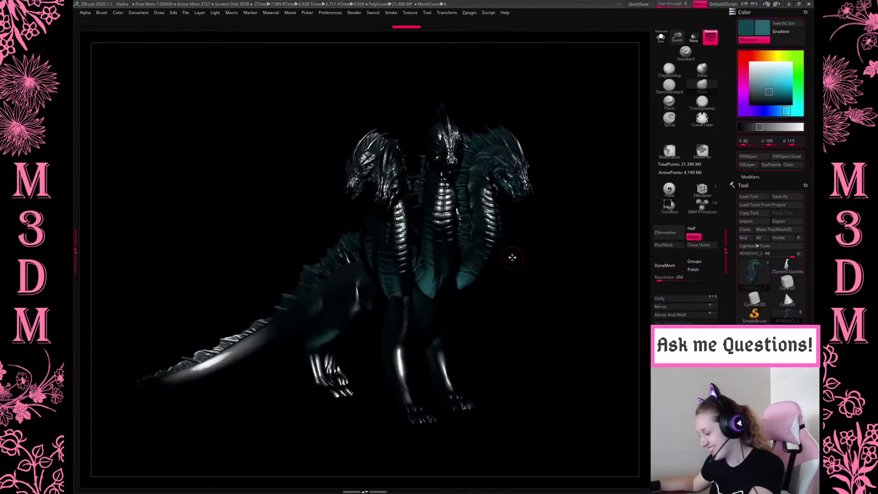
# Try the Outline and MatCap Metal02 materials on the hydra and view each from a slightly turned angle.
pyautogui.rightClick(453, 310)
pyautogui.click(459, 339)
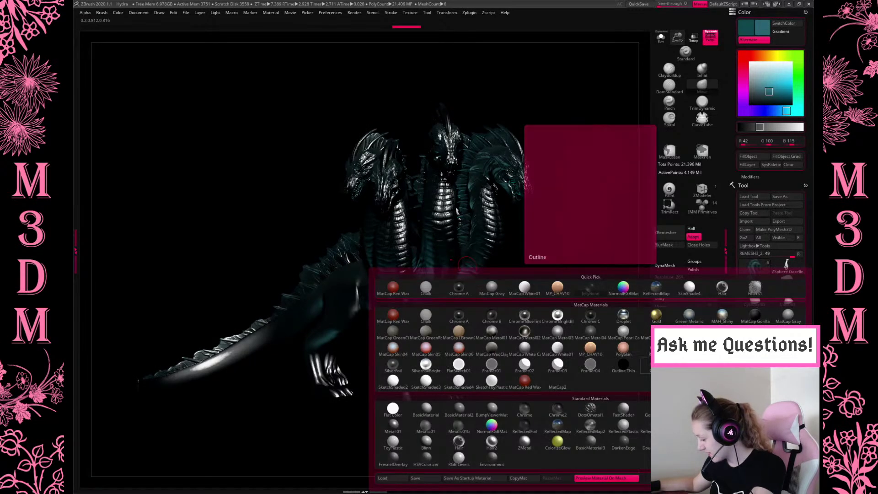
pyautogui.click(657, 366)
pyautogui.moveTo(539, 294); pyautogui.dragTo(557, 293)
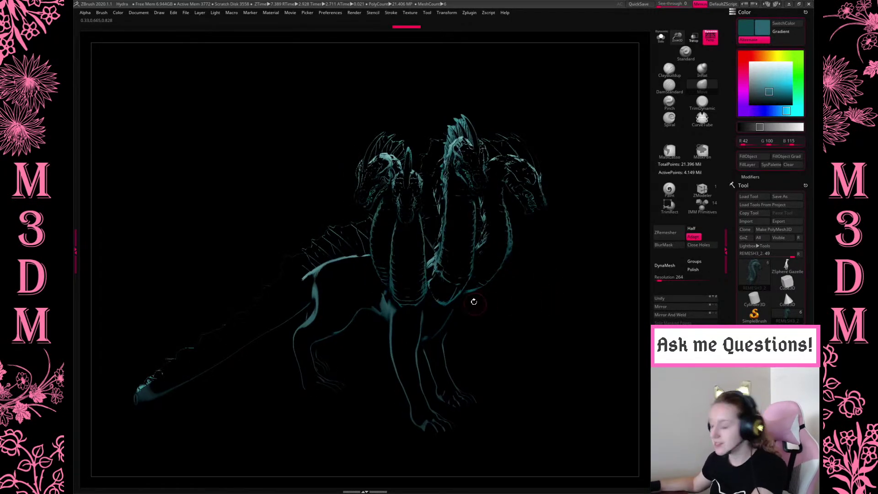
pyautogui.press('space')
pyautogui.click(459, 372)
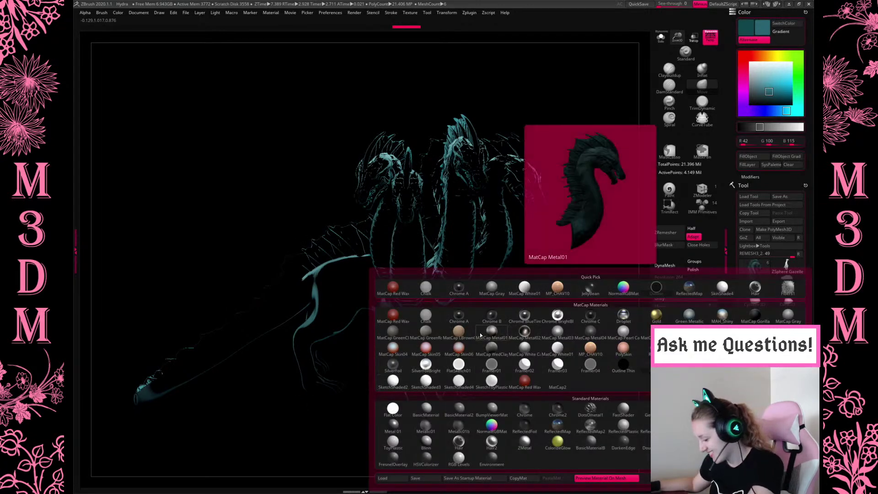
pyautogui.click(495, 333)
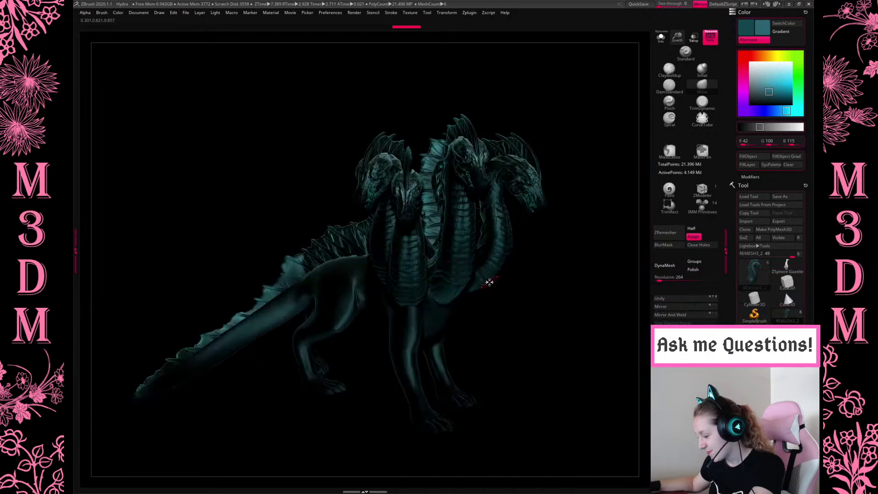
pyautogui.moveTo(520, 319)
pyautogui.mouseDown()
pyautogui.moveTo(533, 320)
pyautogui.moveTo(516, 324)
pyautogui.mouseUp()
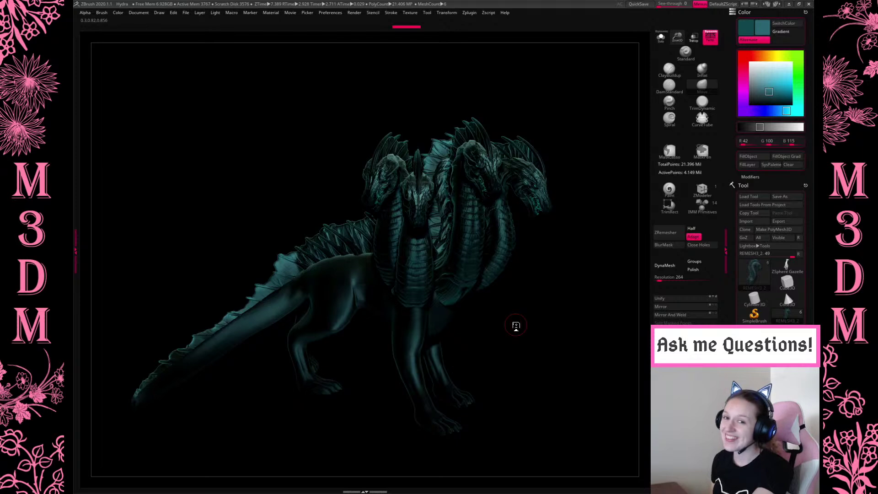
# Try the GradientMap2 and ColorizeGlow materials on the hydra.
pyautogui.press('space')
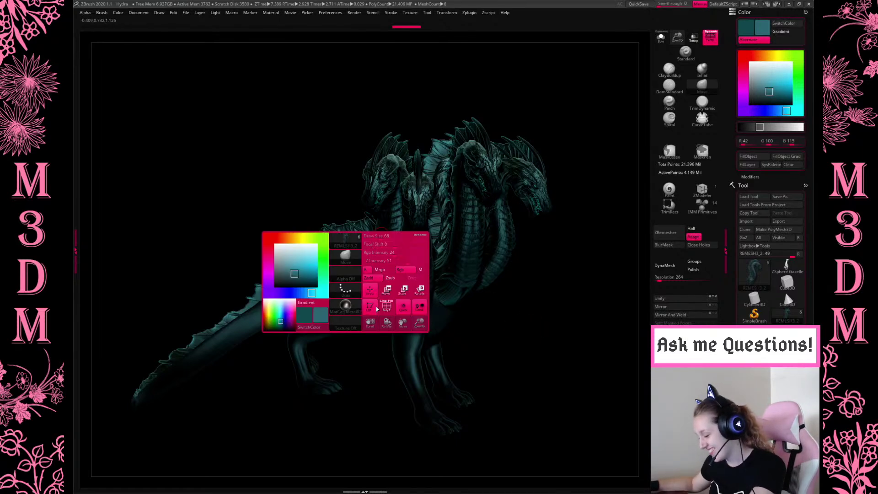
pyautogui.click(349, 308)
pyautogui.moveTo(618, 319)
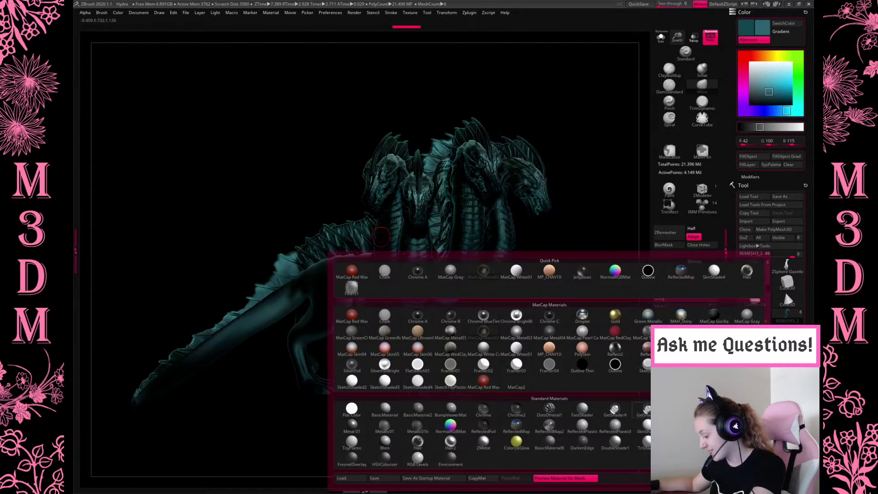
pyautogui.click(714, 409)
pyautogui.press('space')
pyautogui.moveTo(541, 304); pyautogui.dragTo(474, 315)
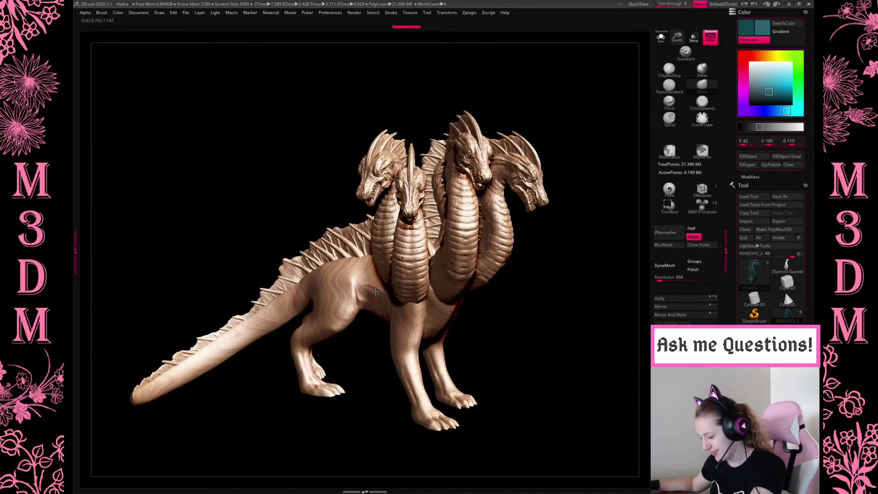
pyautogui.press('space')
pyautogui.click(343, 358)
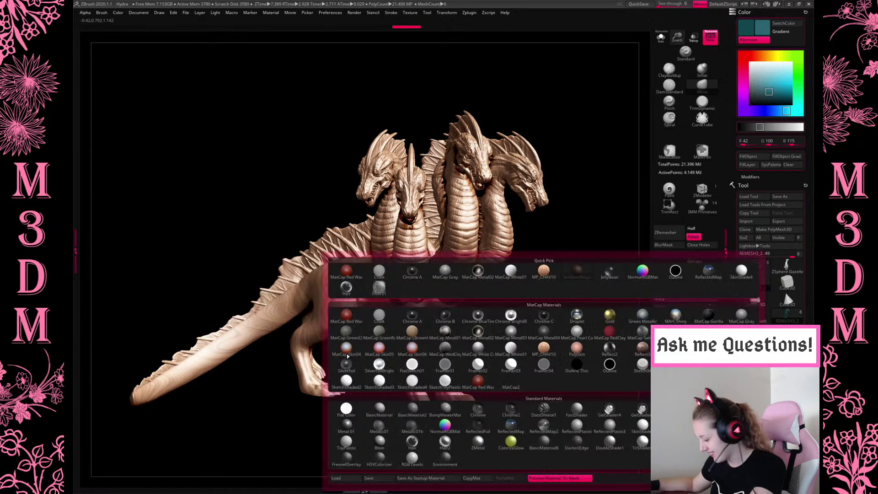
pyautogui.click(506, 444)
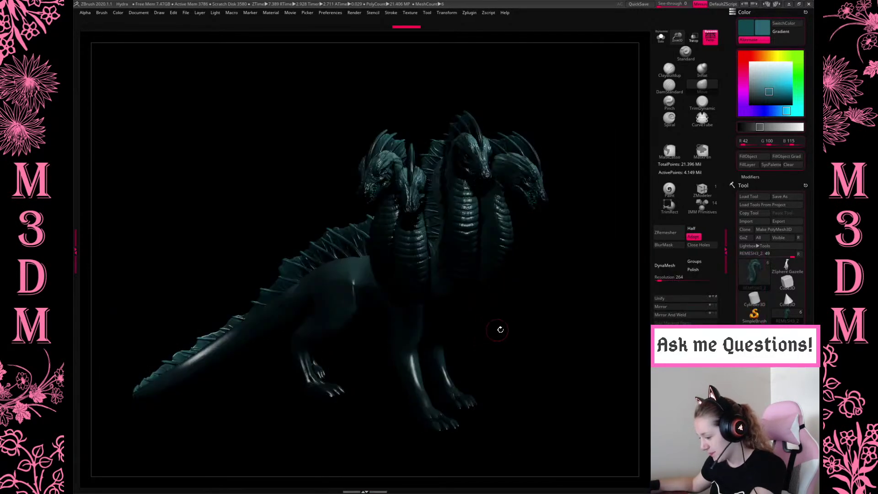
pyautogui.moveTo(526, 330); pyautogui.dragTo(523, 302)
# Switch the hydra's material to Chrome BrightBlueTint and turn the model slightly to check its reflections.
pyautogui.press('space')
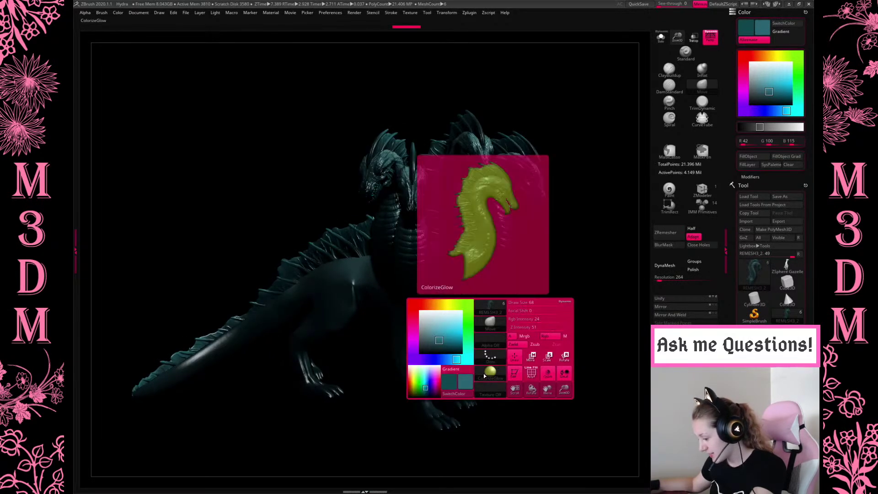
pyautogui.click(486, 374)
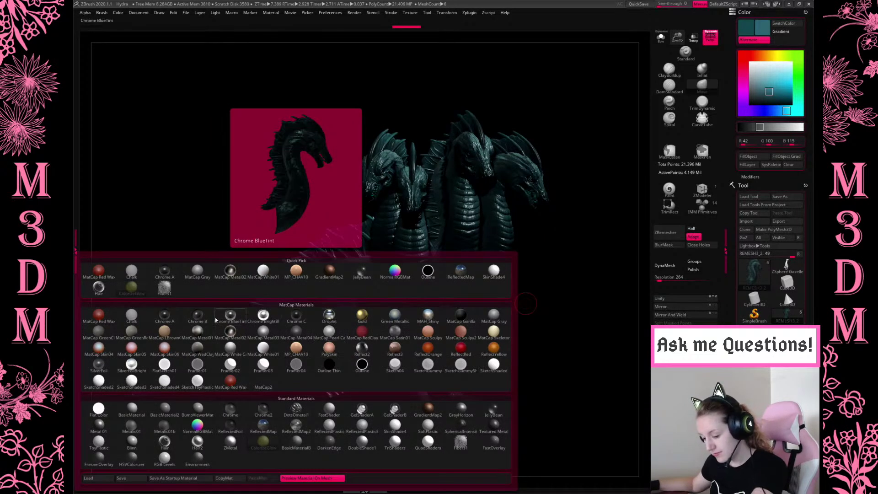
pyautogui.click(261, 318)
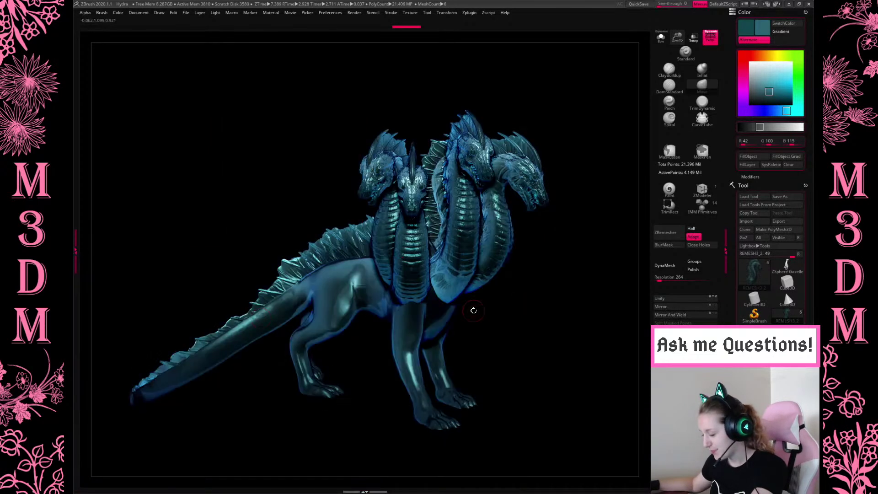
pyautogui.moveTo(515, 339)
pyautogui.mouseDown()
pyautogui.moveTo(525, 336)
pyautogui.moveTo(518, 336)
pyautogui.mouseUp()
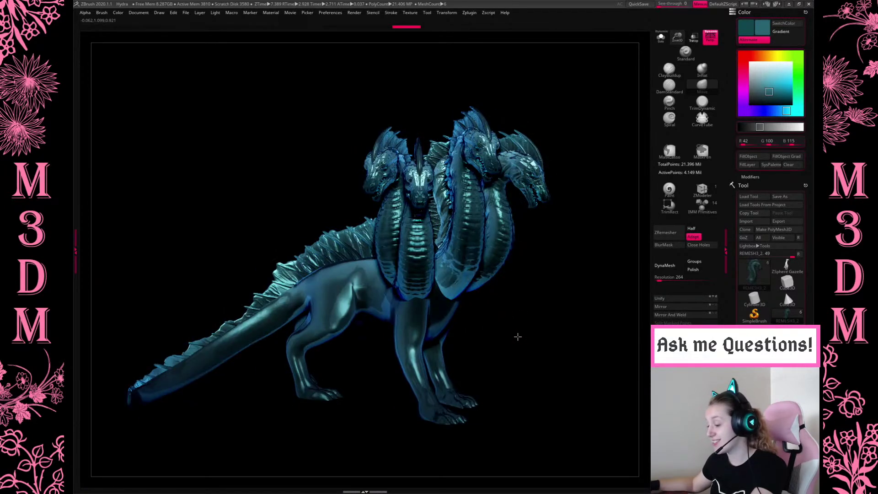
# Run a BPR render of the hydra, and lighten the document background from black to mid grey.
pyautogui.hotkey('shift', 'r')
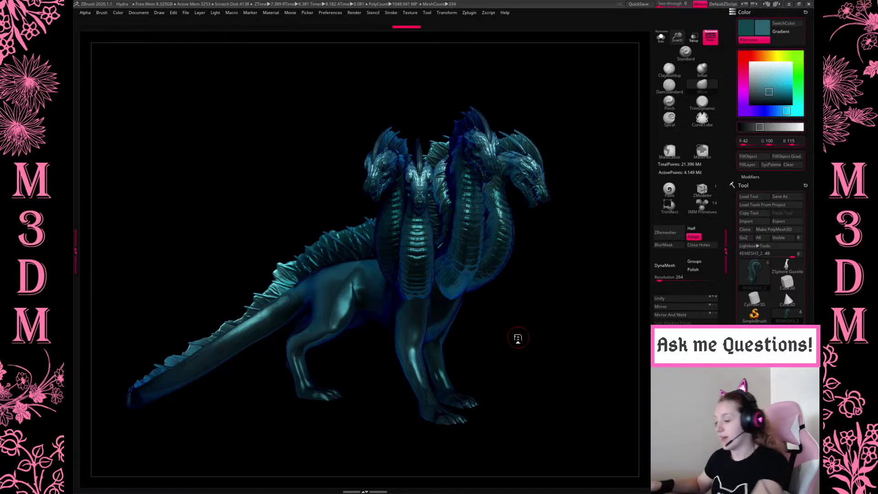
pyautogui.click(145, 14)
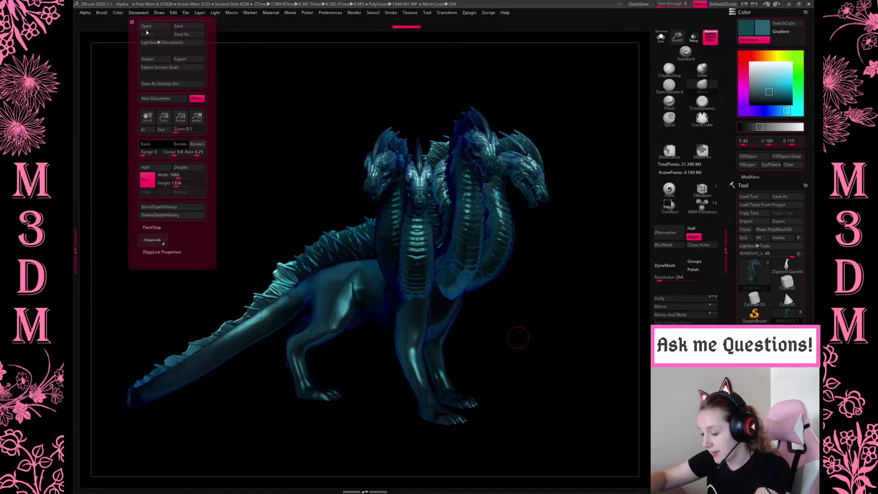
pyautogui.moveTo(193, 146); pyautogui.dragTo(199, 146)
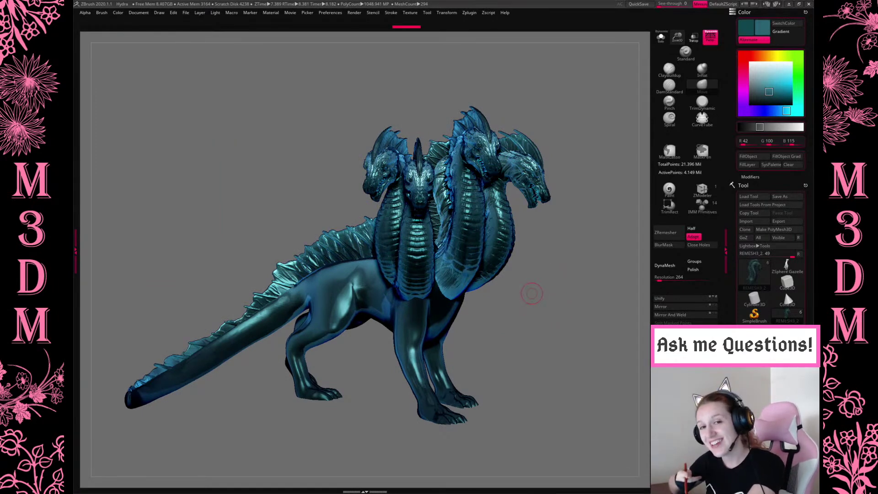
# Switch the hydra's material to MatCap Pearl Cavity and view it from a front three-quarter angle.
pyautogui.moveTo(580, 271); pyautogui.dragTo(504, 255)
pyautogui.press('space')
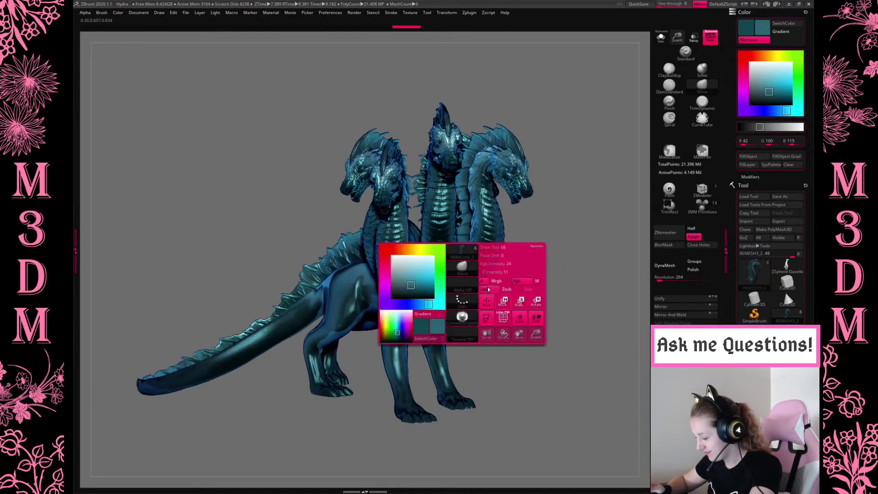
pyautogui.click(472, 318)
pyautogui.click(329, 334)
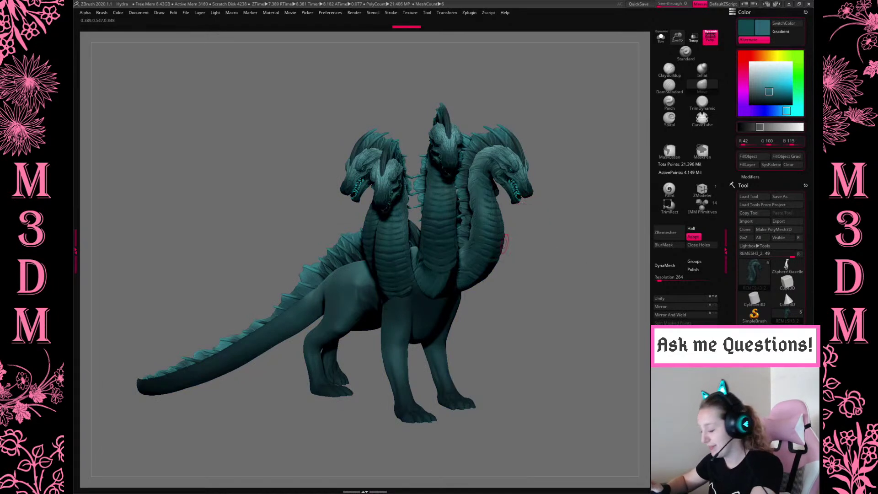
pyautogui.moveTo(524, 284); pyautogui.dragTo(558, 336)
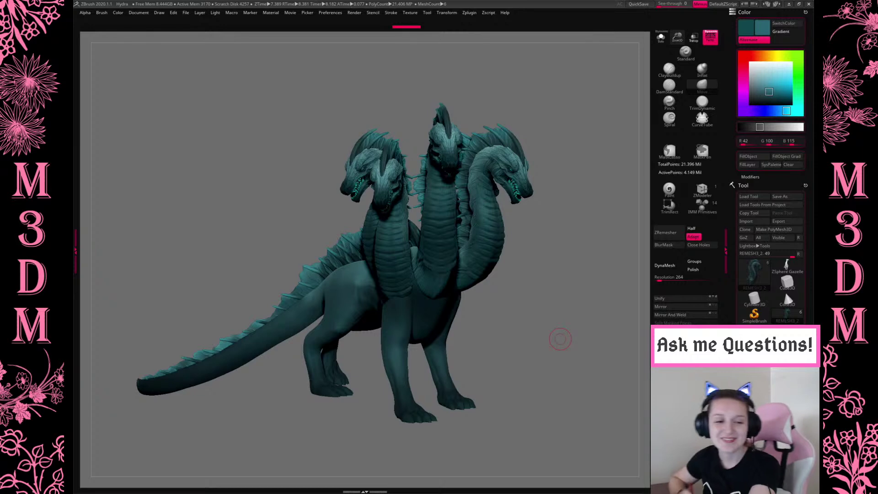
# Try the MP_CHAV10 material on the hydra from a turned angle.
pyautogui.press('space')
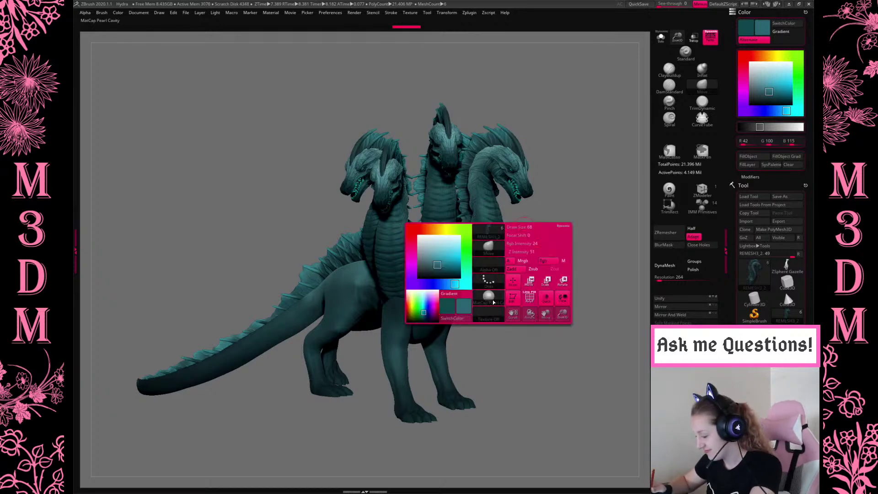
pyautogui.moveTo(530, 323); pyautogui.dragTo(555, 326)
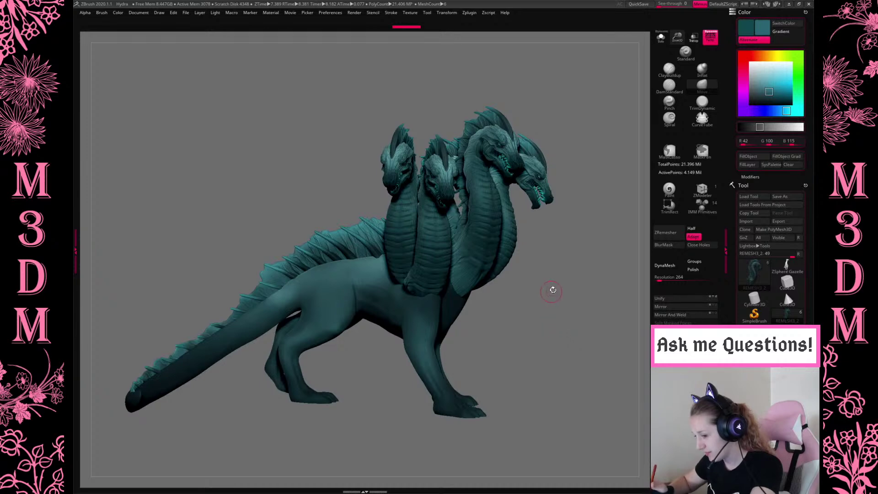
pyautogui.moveTo(585, 270); pyautogui.dragTo(568, 295)
pyautogui.press('space')
pyautogui.click(495, 331)
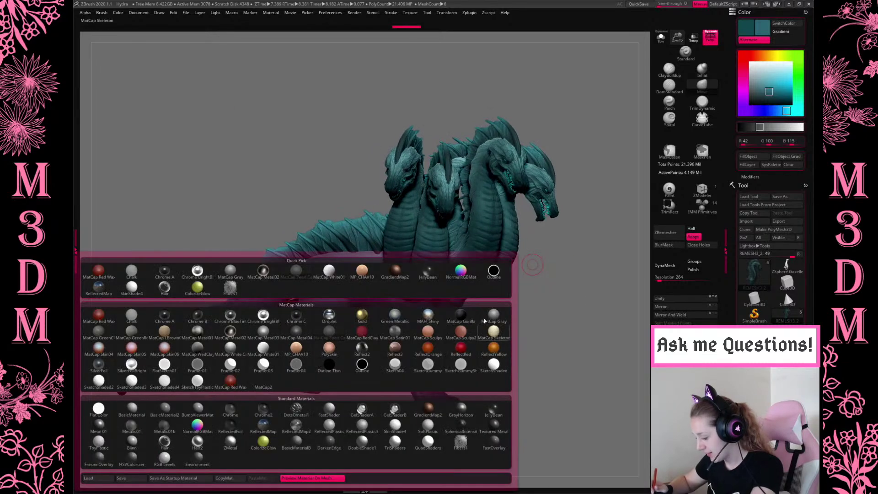
pyautogui.click(296, 349)
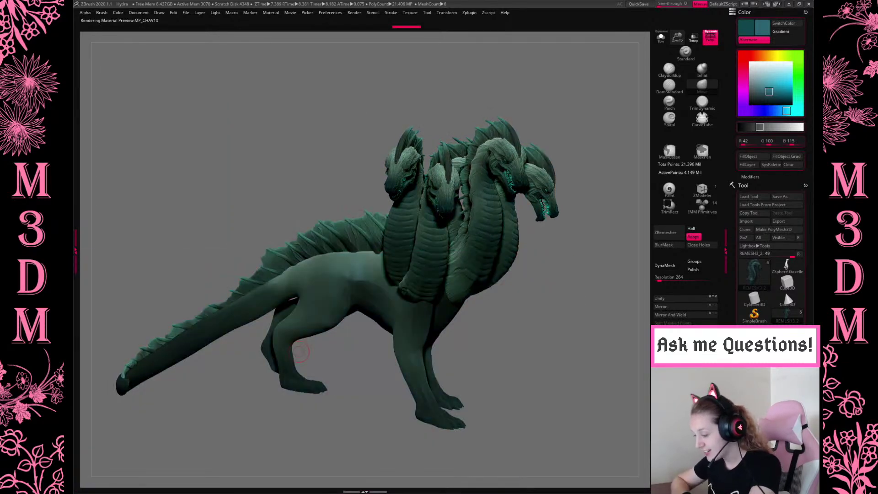
# Return the hydra to the MatCap Pearl Cavity material and render it from the front three-quarter view.
pyautogui.press('space')
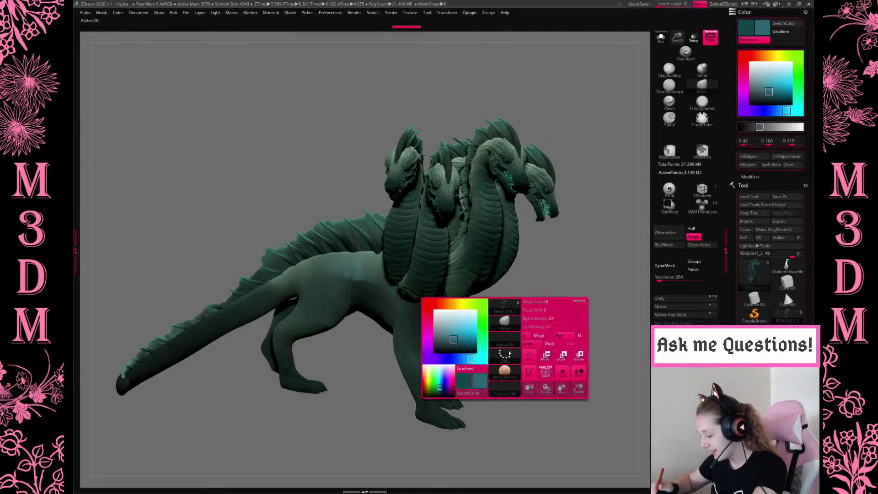
pyautogui.press('space')
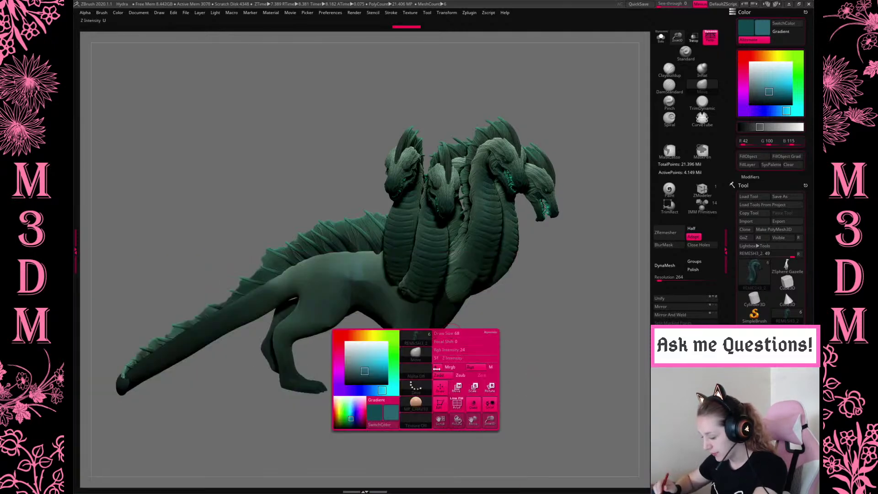
pyautogui.click(416, 403)
pyautogui.click(628, 331)
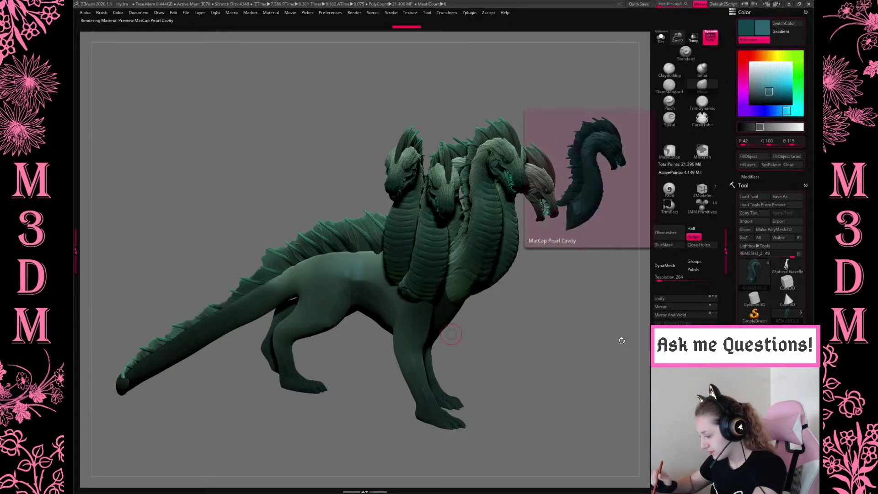
pyautogui.moveTo(593, 384); pyautogui.dragTo(584, 392)
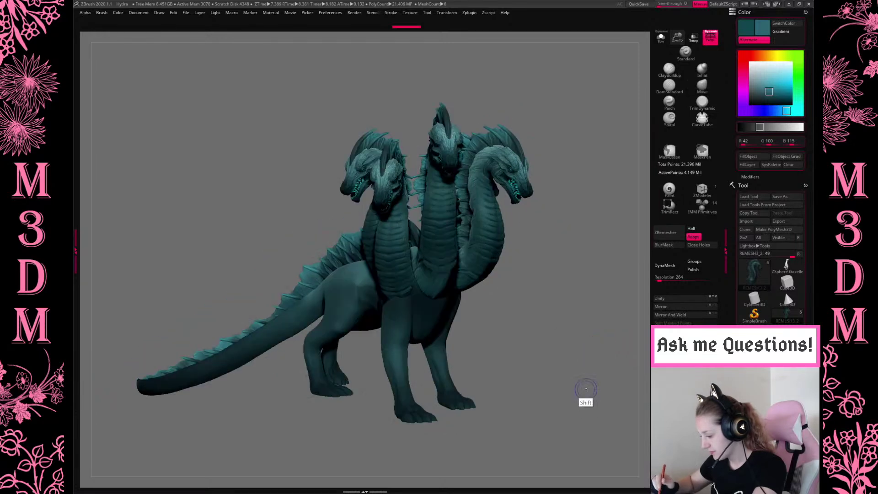
pyautogui.hotkey('shift', 'r')
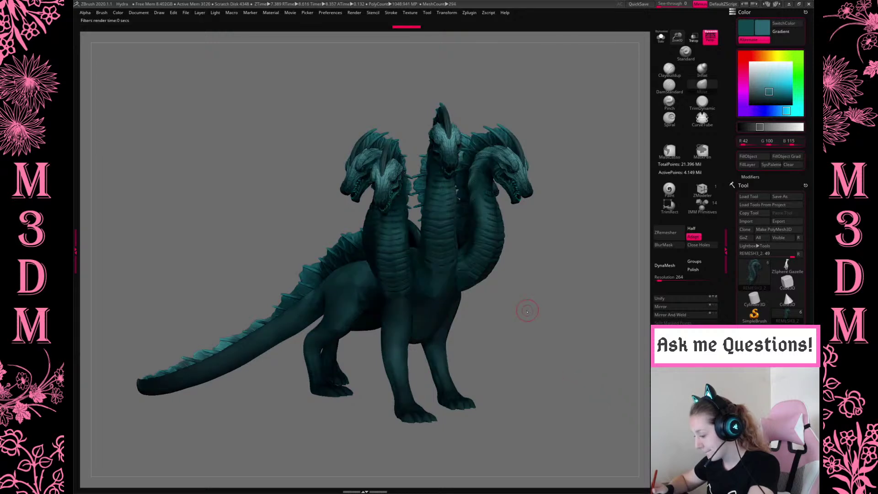
# Switch all visible subtools to their low-resolution subdivision level with SubTool Master's Low Res option.
pyautogui.moveTo(538, 356)
pyautogui.mouseDown()
pyautogui.moveTo(556, 349)
pyautogui.moveTo(488, 353)
pyautogui.mouseUp()
pyautogui.moveTo(486, 426); pyautogui.dragTo(564, 437)
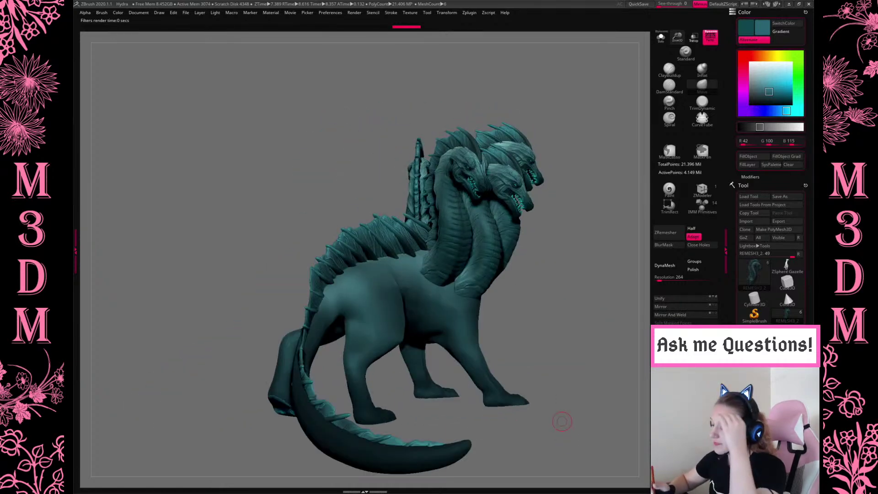
pyautogui.moveTo(552, 311); pyautogui.dragTo(585, 324)
pyautogui.click(471, 14)
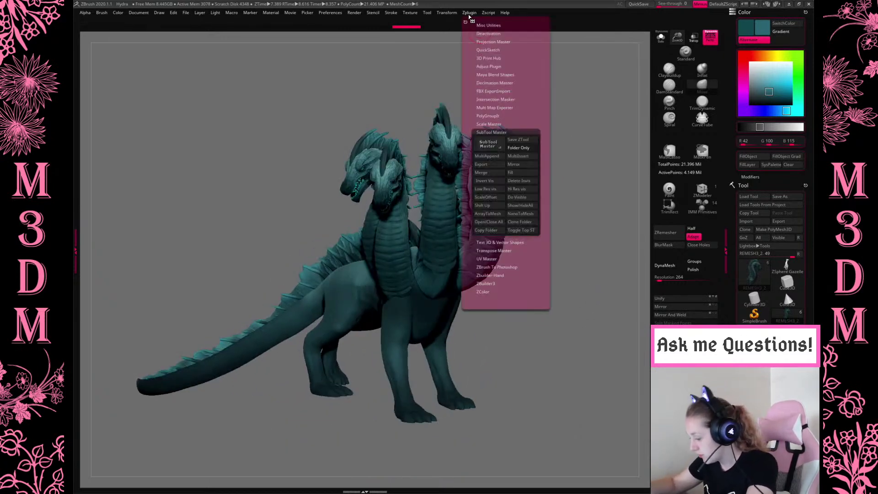
pyautogui.click(499, 189)
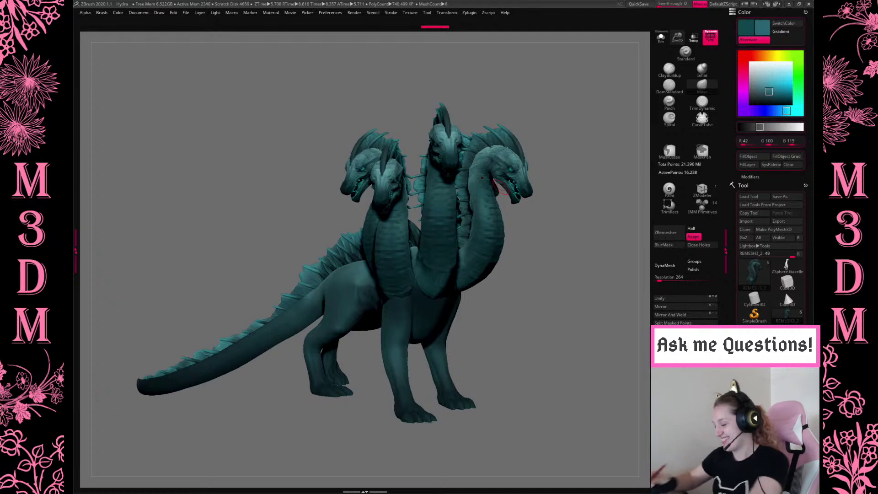
# Enlarge the brush's draw size and select the hydra's body subtool.
pyautogui.moveTo(555, 283); pyautogui.dragTo(568, 337)
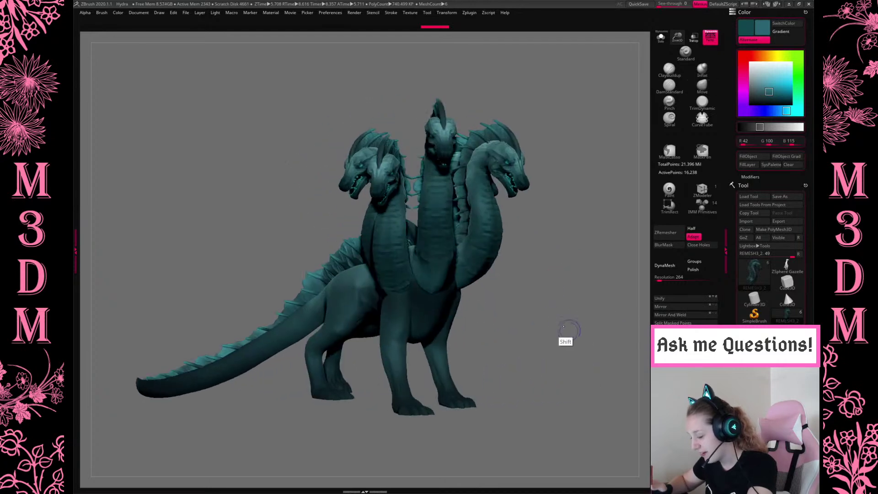
pyautogui.press('space')
pyautogui.press('space')
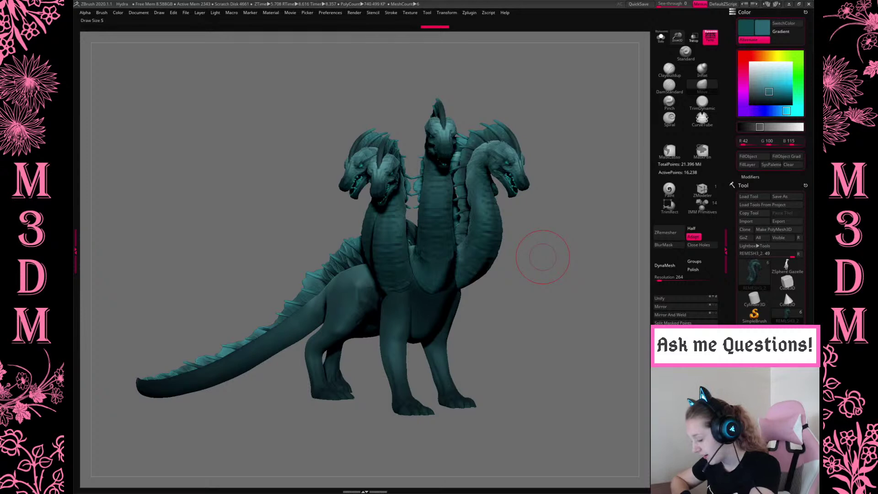
pyautogui.moveTo(514, 327); pyautogui.dragTo(522, 337)
pyautogui.press('space')
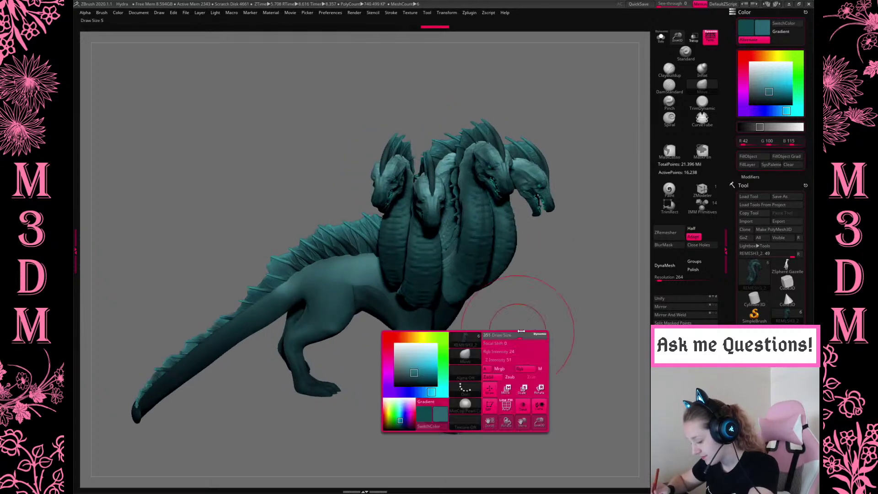
pyautogui.keyDown('alt'); pyautogui.click(503, 321); pyautogui.keyUp('alt')
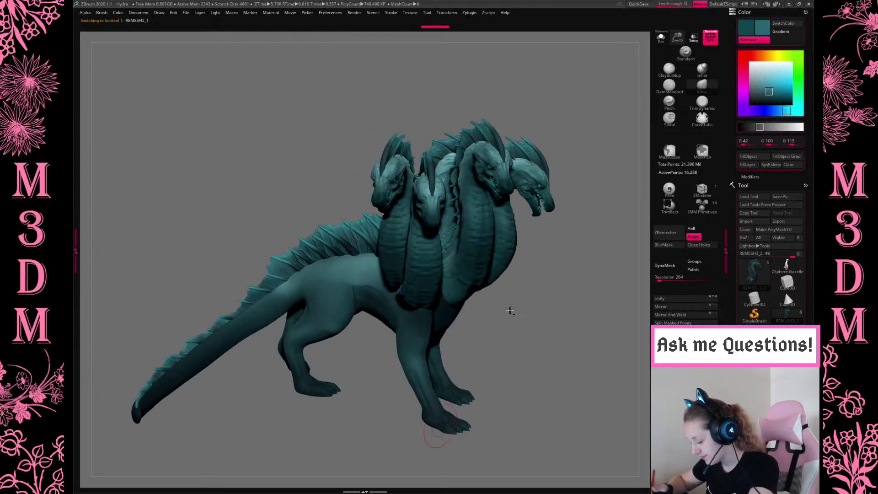
# View the body alone in Solo mode with the Inflat brush chosen, and show all subtools again.
pyautogui.click(661, 38)
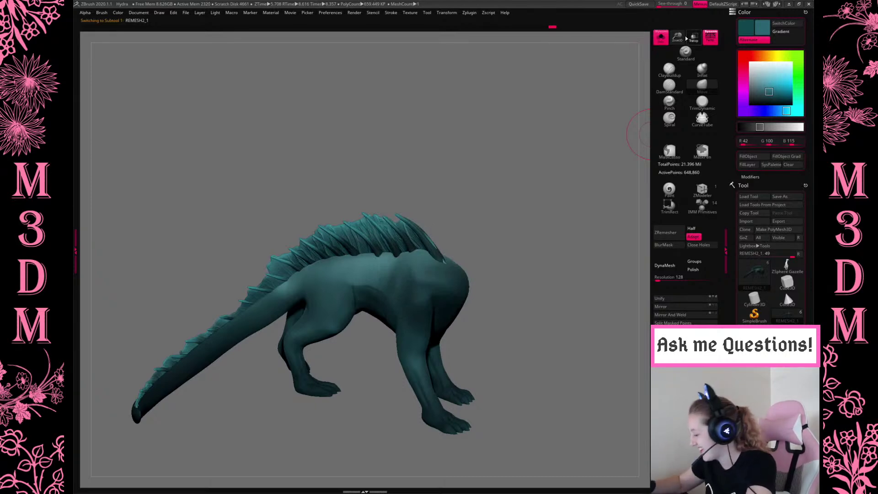
pyautogui.click(702, 69)
pyautogui.keyDown('alt'); pyautogui.moveTo(602, 152); pyautogui.dragTo(564, 257); pyautogui.keyUp('alt')
pyautogui.keyDown('alt'); pyautogui.moveTo(550, 386); pyautogui.dragTo(514, 267); pyautogui.keyUp('alt')
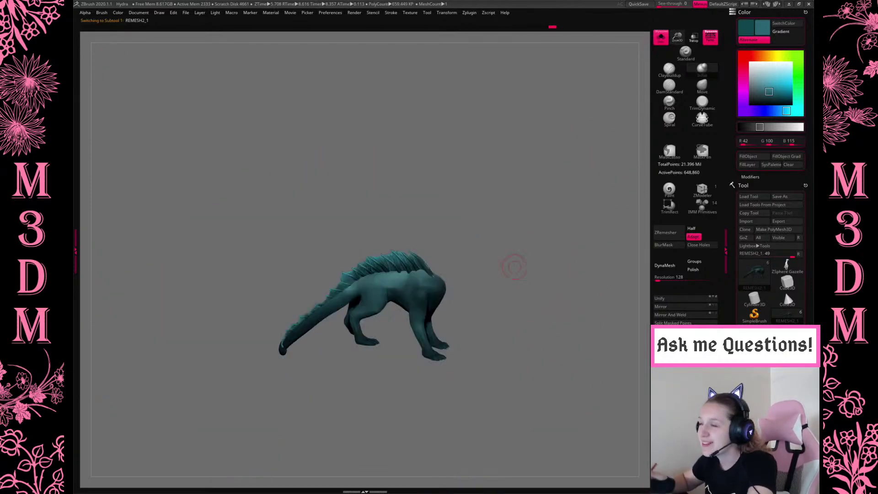
pyautogui.click(658, 38)
# Adjust the draw size, select the REMESH3 head and neck, and raise it to its highest subdivision level.
pyautogui.moveTo(574, 285); pyautogui.dragTo(535, 274)
pyautogui.moveTo(678, 37)
pyautogui.mouseDown()
pyautogui.moveTo(686, 91)
pyautogui.moveTo(631, 237)
pyautogui.mouseUp()
pyautogui.press('space')
pyautogui.click(549, 232)
pyautogui.keyDown('alt'); pyautogui.click(578, 115); pyautogui.keyUp('alt')
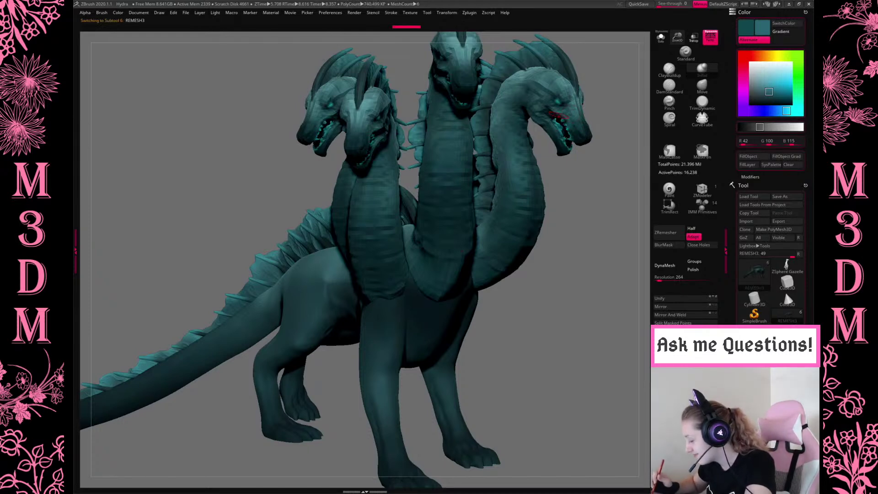
pyautogui.keyDown('alt'); pyautogui.click(556, 115); pyautogui.keyUp('alt')
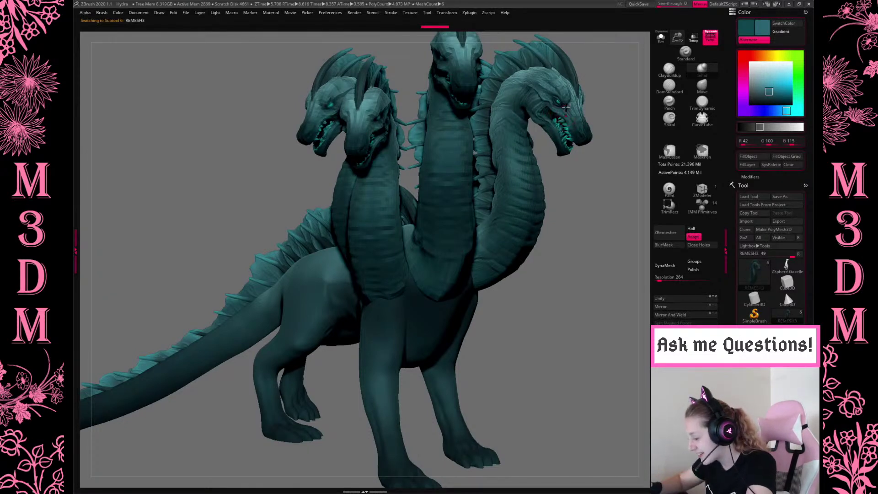
# Inspect the hydra's front feet and necks, selecting the body and the REMESH3 neck again.
pyautogui.keyDown('alt'); pyautogui.moveTo(527, 355); pyautogui.dragTo(516, 288); pyautogui.keyUp('alt')
pyautogui.moveTo(468, 401); pyautogui.dragTo(409, 414)
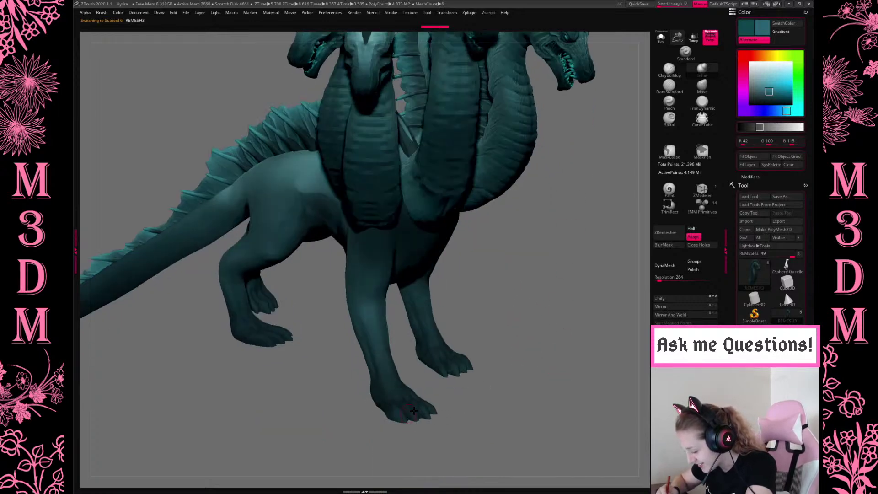
pyautogui.moveTo(548, 320); pyautogui.dragTo(544, 342)
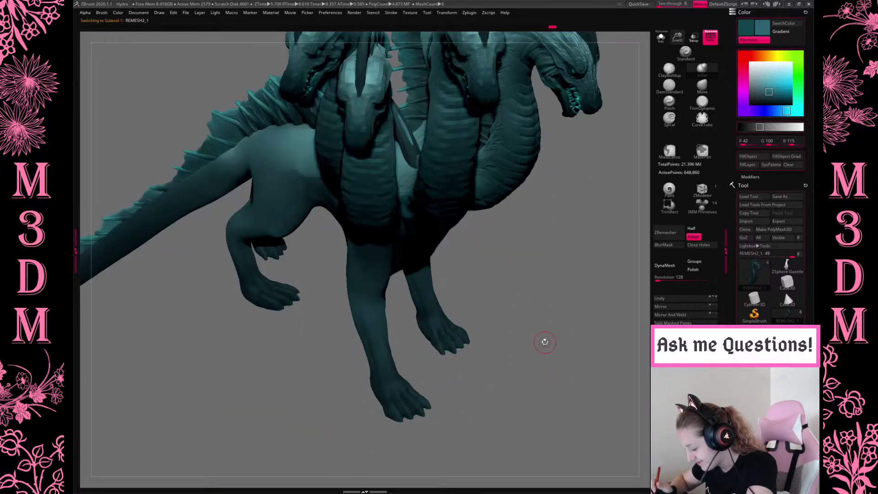
pyautogui.moveTo(560, 378); pyautogui.dragTo(567, 327)
pyautogui.keyDown('alt'); pyautogui.click(509, 171); pyautogui.keyUp('alt')
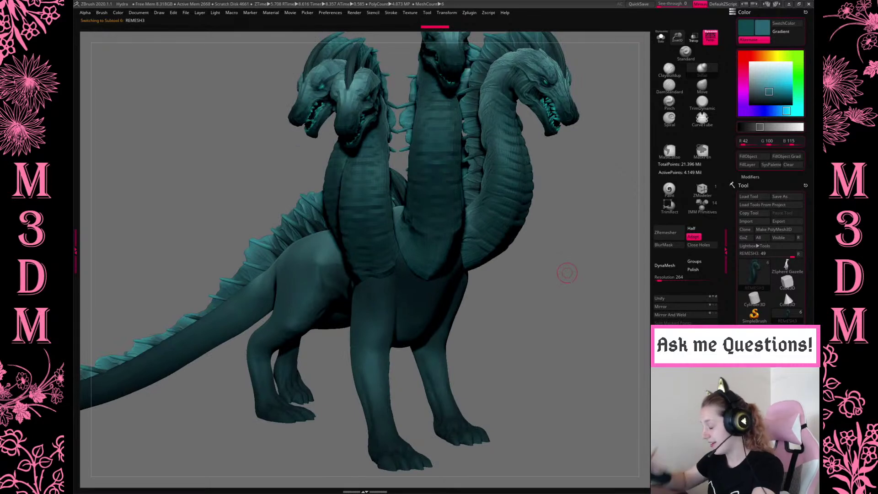
# Select the central neck subtool REMESH1 and set up the Move brush with a larger draw size.
pyautogui.moveTo(576, 309); pyautogui.dragTo(439, 262)
pyautogui.keyDown('alt'); pyautogui.click(435, 259); pyautogui.keyUp('alt')
pyautogui.press('space')
pyautogui.press('space')
pyautogui.moveTo(521, 230); pyautogui.dragTo(545, 230)
pyautogui.click(702, 86)
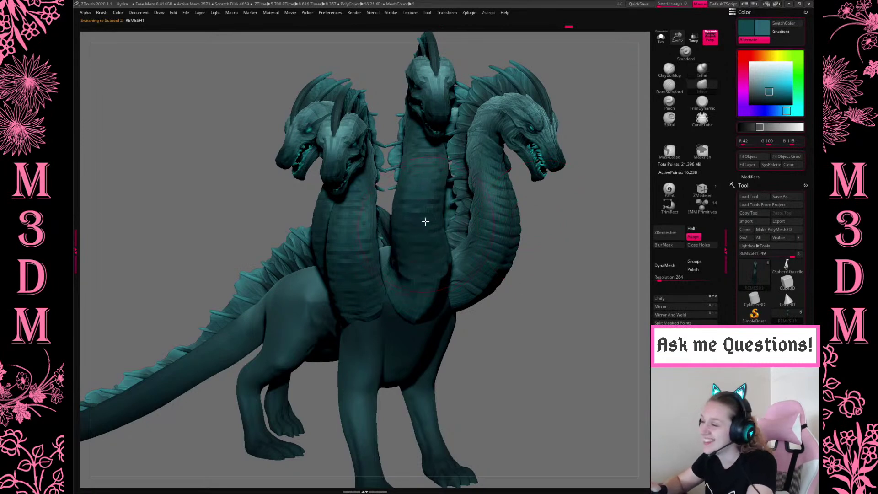
pyautogui.press('space')
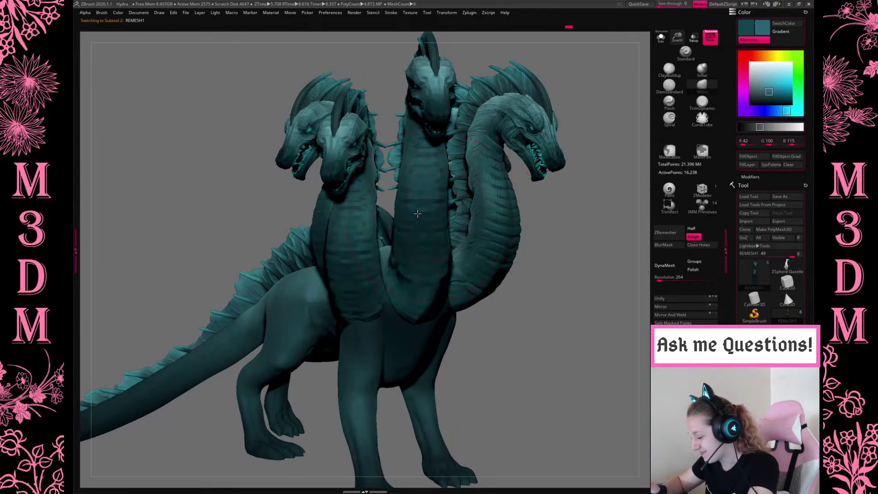
pyautogui.press('space')
# Reshape the base of the central neck where it meets the chest with the Move brush.
pyautogui.moveTo(531, 314); pyautogui.dragTo(424, 341)
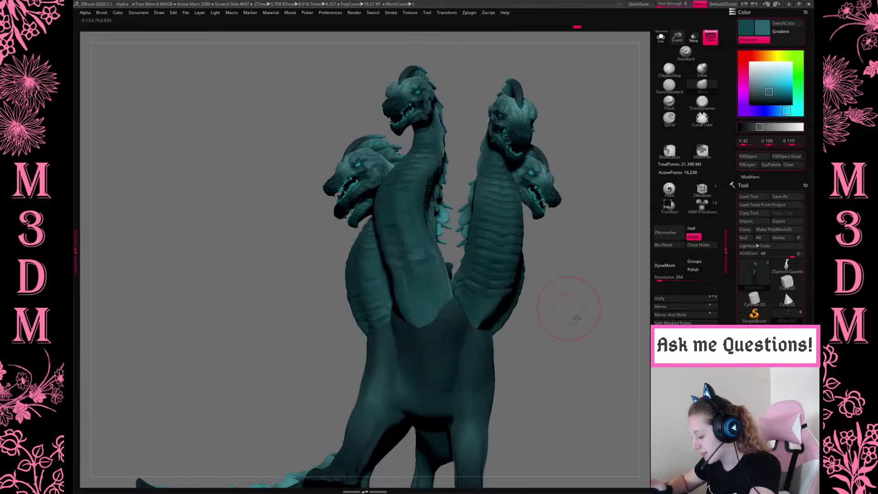
pyautogui.moveTo(569, 320); pyautogui.dragTo(539, 288)
pyautogui.press('space')
pyautogui.moveTo(407, 317); pyautogui.dragTo(404, 323)
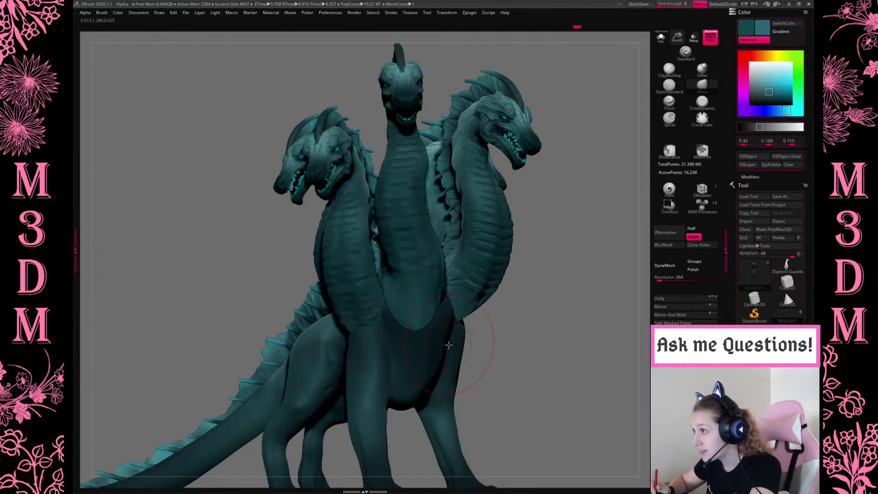
pyautogui.moveTo(420, 337)
pyautogui.mouseDown()
pyautogui.moveTo(400, 333)
pyautogui.moveTo(416, 310)
pyautogui.moveTo(424, 333)
pyautogui.mouseUp()
pyautogui.moveTo(509, 334)
pyautogui.mouseDown()
pyautogui.moveTo(480, 345)
pyautogui.moveTo(486, 321)
pyautogui.moveTo(525, 356)
pyautogui.moveTo(544, 337)
pyautogui.mouseUp()
pyautogui.rightClick(481, 341)
# Select the REMESH2 neck and reposition it with the Move gizmo where it meets the chest.
pyautogui.moveTo(576, 272); pyautogui.dragTo(564, 299)
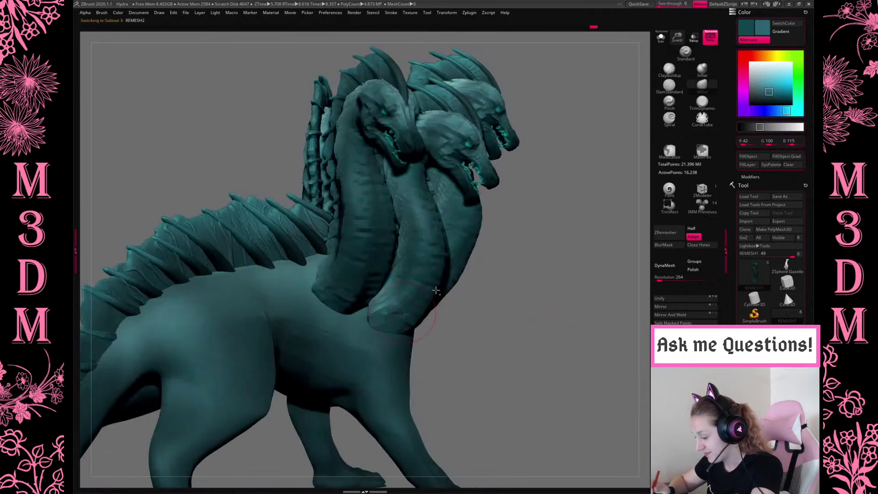
pyautogui.keyDown('alt'); pyautogui.click(451, 294); pyautogui.keyUp('alt')
pyautogui.press('w')
pyautogui.keyDown('alt'); pyautogui.moveTo(424, 307); pyautogui.dragTo(531, 305); pyautogui.keyUp('alt')
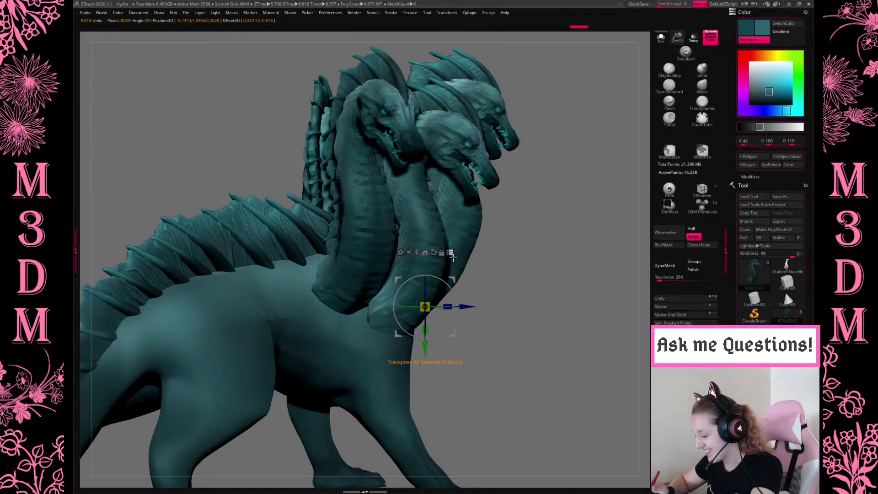
pyautogui.moveTo(428, 350); pyautogui.dragTo(429, 341)
pyautogui.press('q')
# Reshape the base of the REMESH2 neck with the Move brush so it blends into the shoulder.
pyautogui.moveTo(372, 312); pyautogui.dragTo(379, 311)
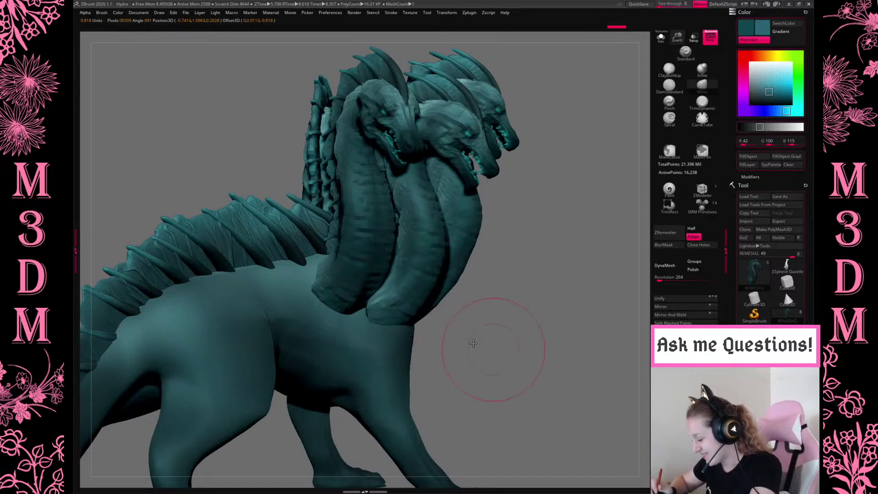
pyautogui.moveTo(463, 349); pyautogui.dragTo(432, 342, button='right')
pyautogui.moveTo(395, 324)
pyautogui.mouseDown()
pyautogui.moveTo(410, 335)
pyautogui.moveTo(398, 350)
pyautogui.mouseUp()
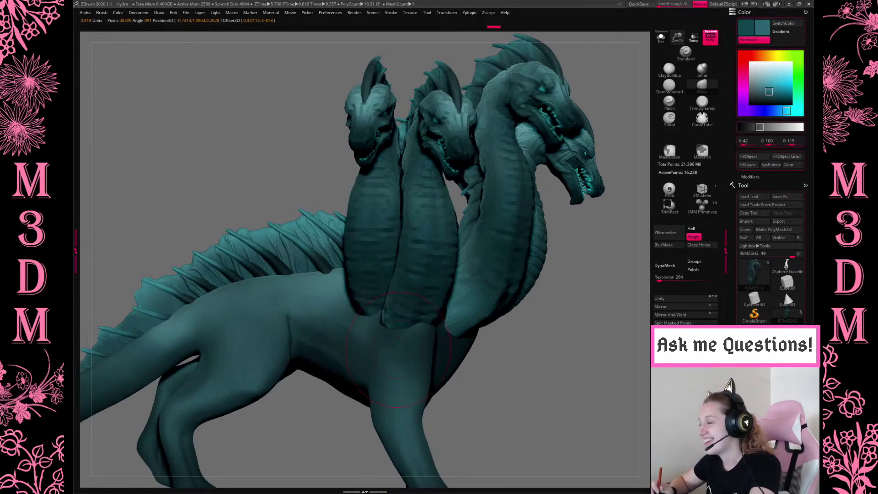
pyautogui.moveTo(520, 387); pyautogui.dragTo(496, 313, button='right')
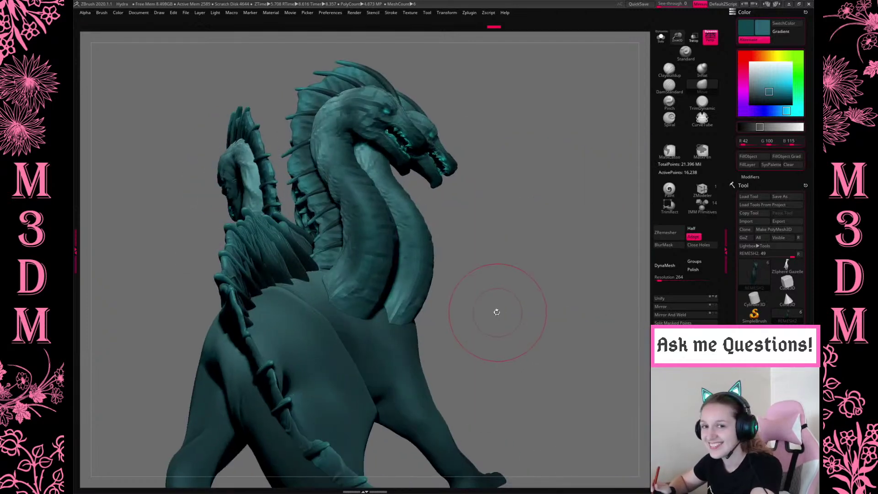
pyautogui.moveTo(541, 319); pyautogui.dragTo(414, 327, button='right')
pyautogui.moveTo(397, 335)
pyautogui.mouseDown()
pyautogui.moveTo(409, 318)
pyautogui.moveTo(401, 294)
pyautogui.mouseUp()
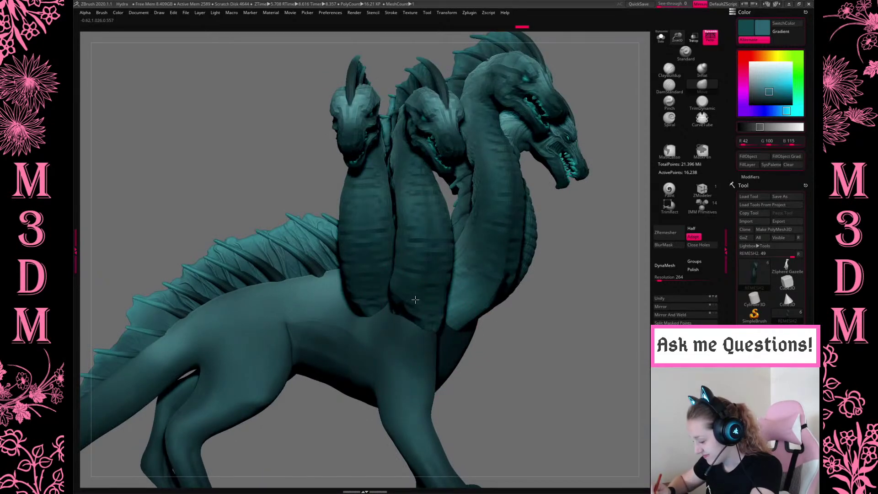
# Try a further Move brush adjustment at the base of the REMESH2 neck and undo it.
pyautogui.moveTo(541, 361)
pyautogui.mouseDown(button='right')
pyautogui.moveTo(553, 376)
pyautogui.moveTo(526, 345)
pyautogui.mouseUp(button='right')
pyautogui.rightClick(476, 391)
pyautogui.moveTo(424, 338); pyautogui.dragTo(440, 341)
pyautogui.hotkey('ctrl', 'z')
pyautogui.rightClick(435, 349)
pyautogui.hotkey('ctrl', 'z')
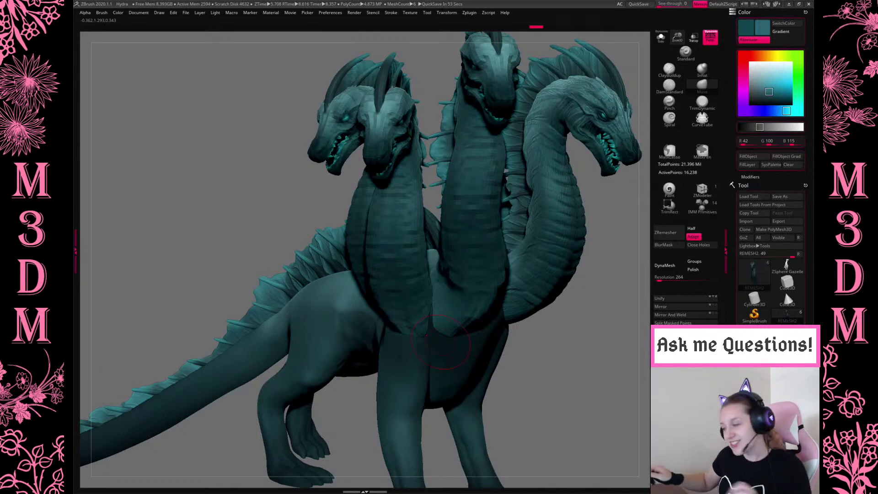
# Switch to Chrome and search Google Images for "hydra skeleton".
pyautogui.press('super')
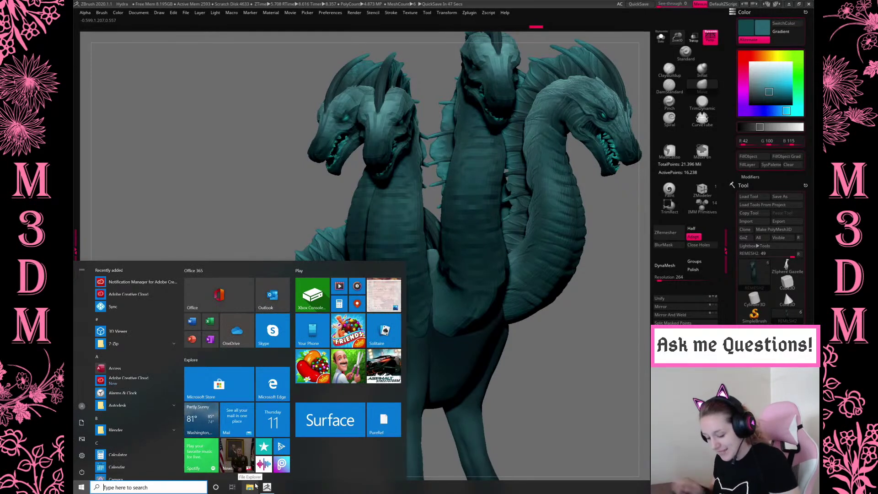
pyautogui.write('ch')
pyautogui.press('Return')
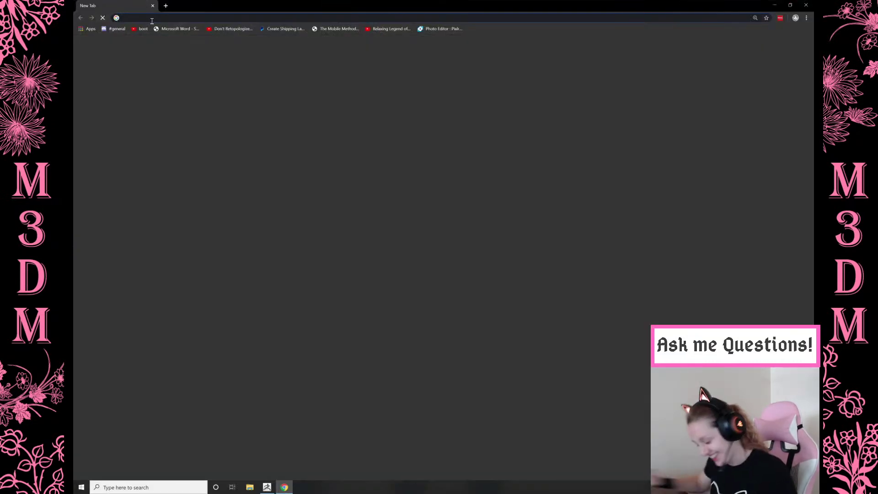
pyautogui.write('hydr')
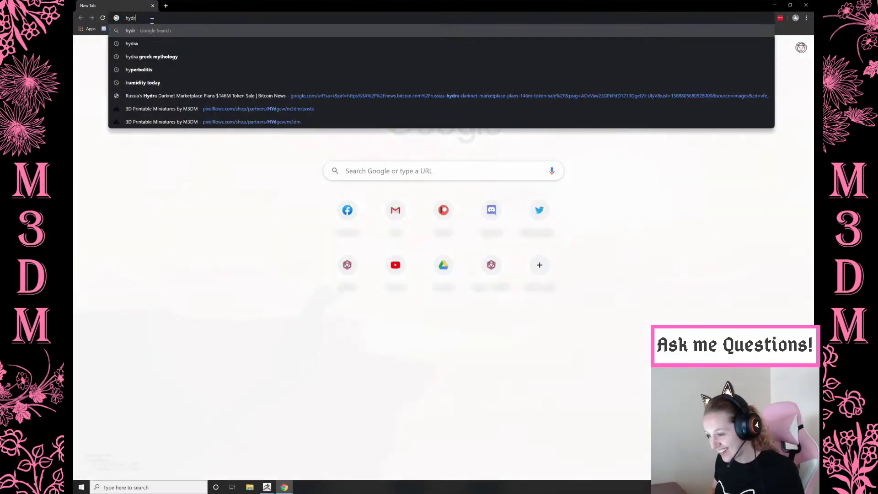
pyautogui.write('a skeleton')
pyautogui.press('Return')
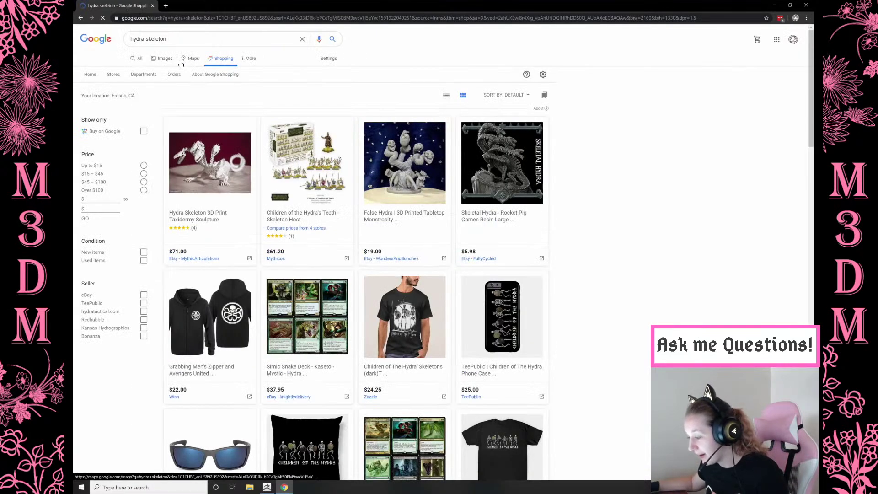
pyautogui.click(161, 62)
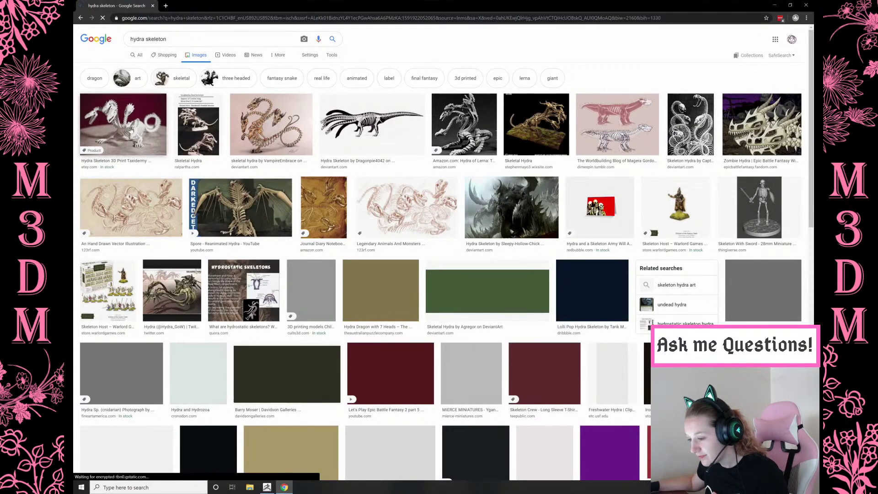
# Examine several hydra skeleton references for how the necks attach to the body, and return to ZBrush.
pyautogui.click(132, 129)
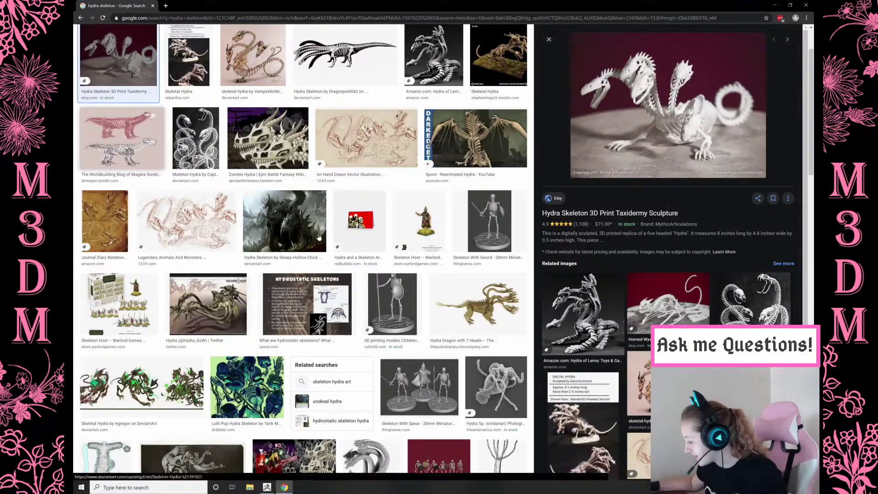
pyautogui.click(577, 433)
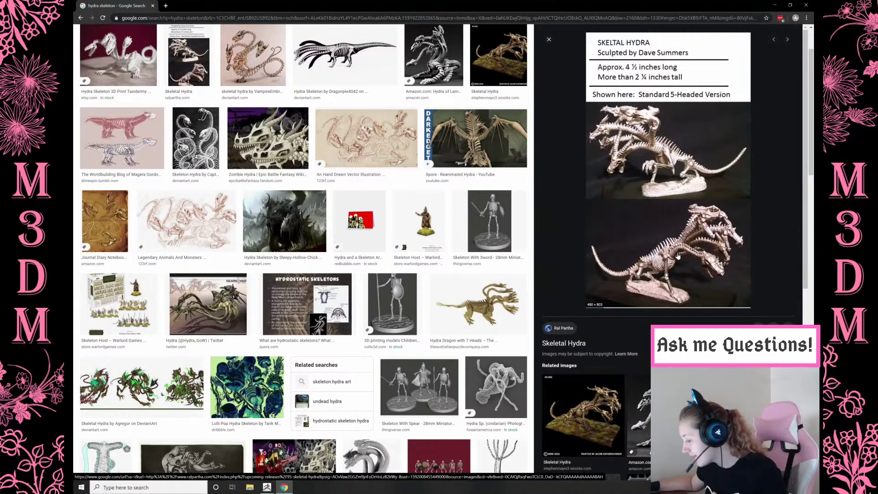
pyautogui.click(646, 408)
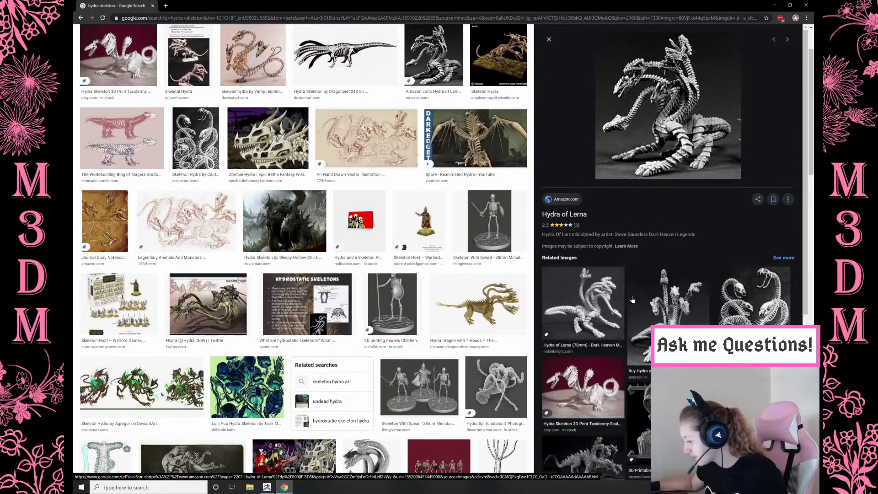
pyautogui.click(587, 392)
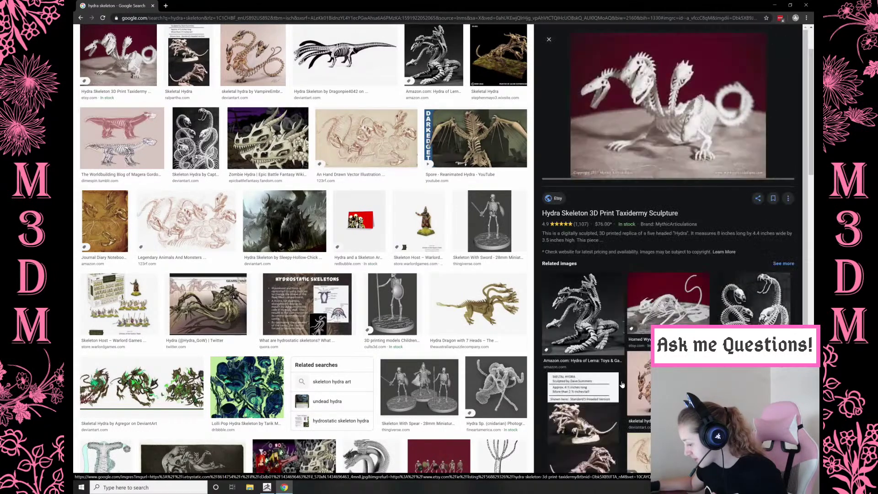
pyautogui.click(604, 311)
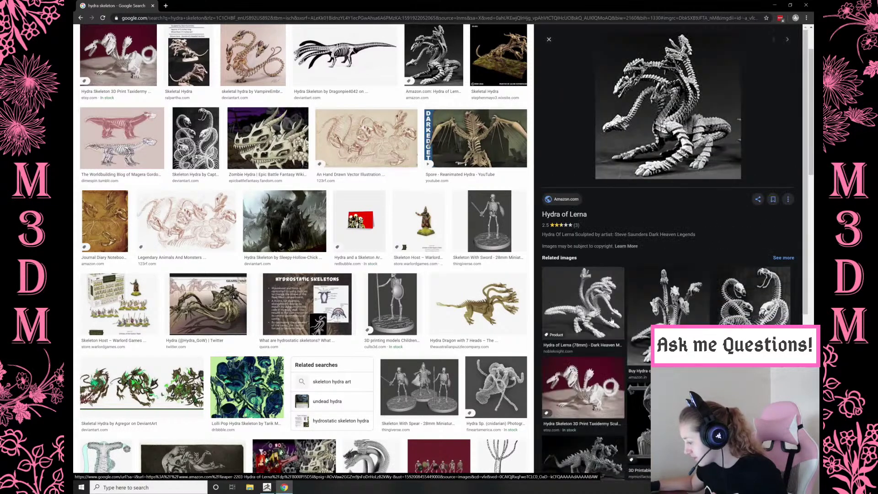
pyautogui.scroll(-2, 583, 368)
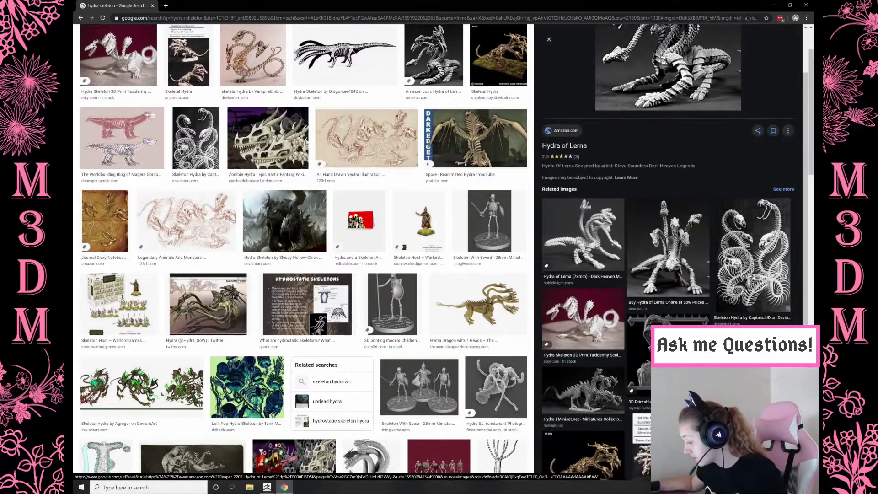
pyautogui.click(583, 382)
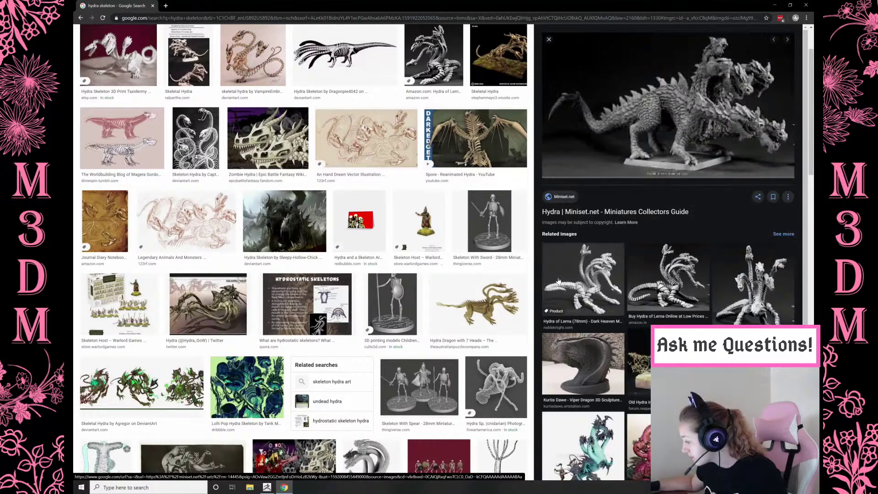
pyautogui.scroll(3, 429, 173)
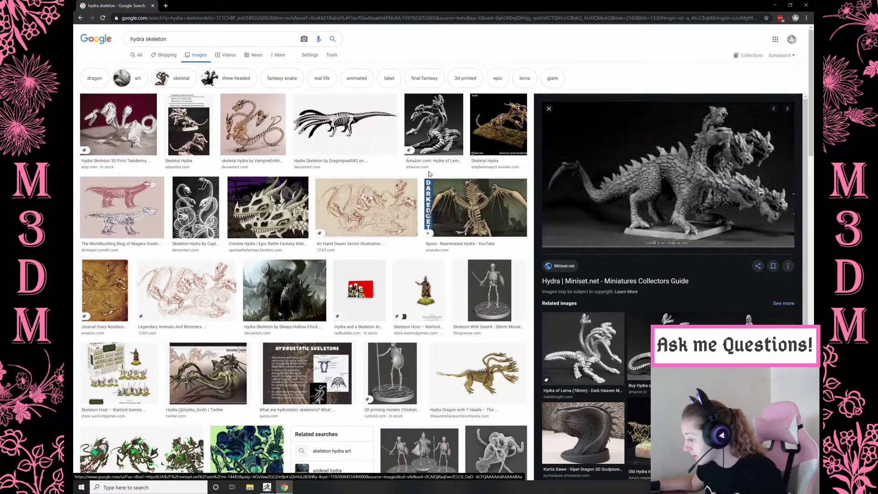
pyautogui.click(319, 122)
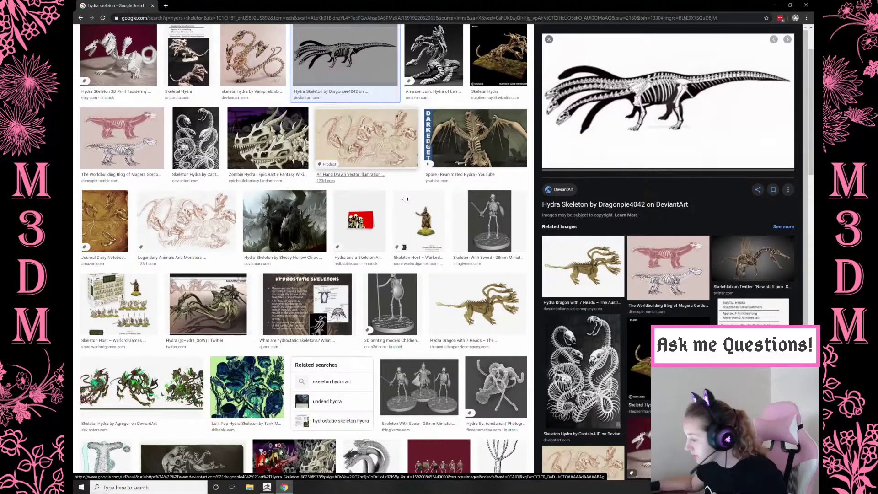
pyautogui.scroll(2, 405, 198)
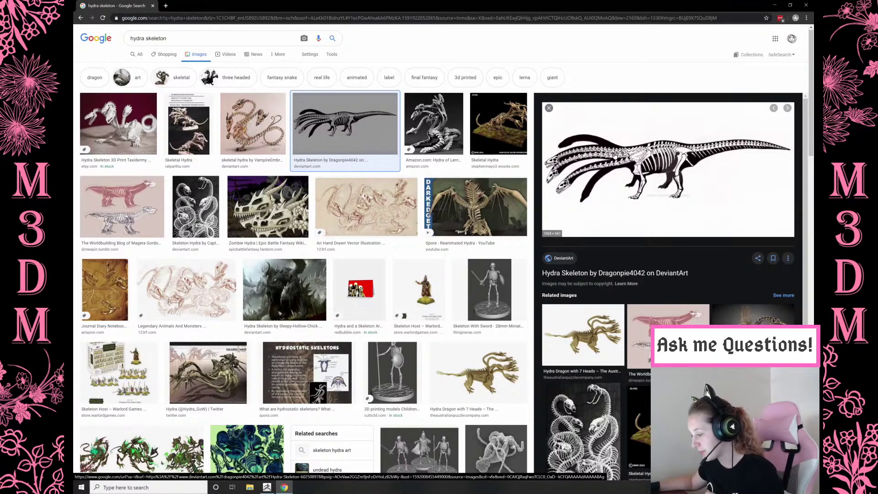
pyautogui.click(807, 4)
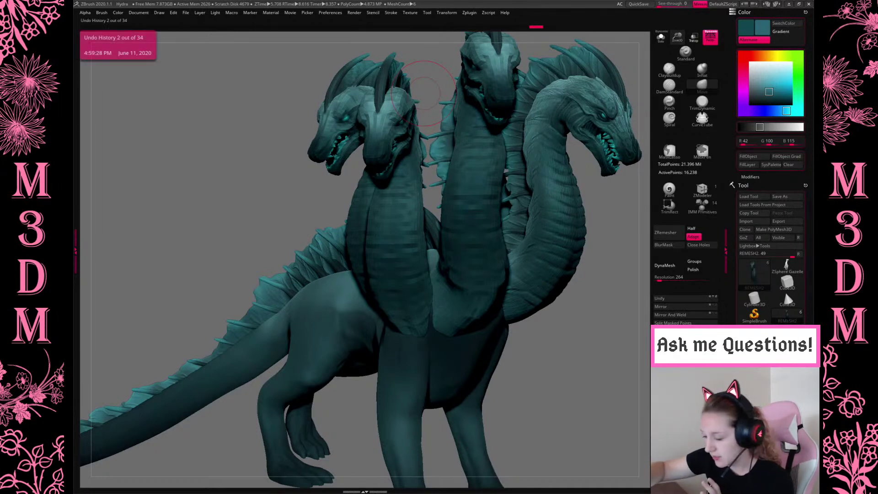
pyautogui.click(102, 12)
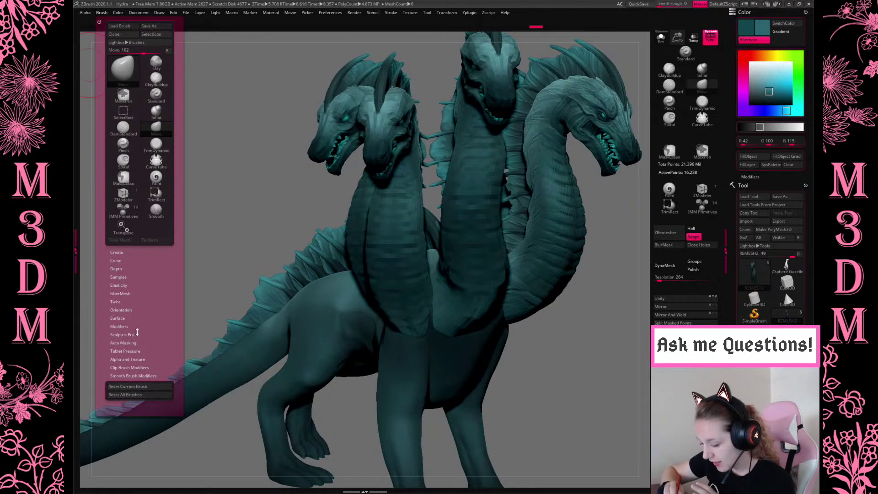
pyautogui.click(148, 375)
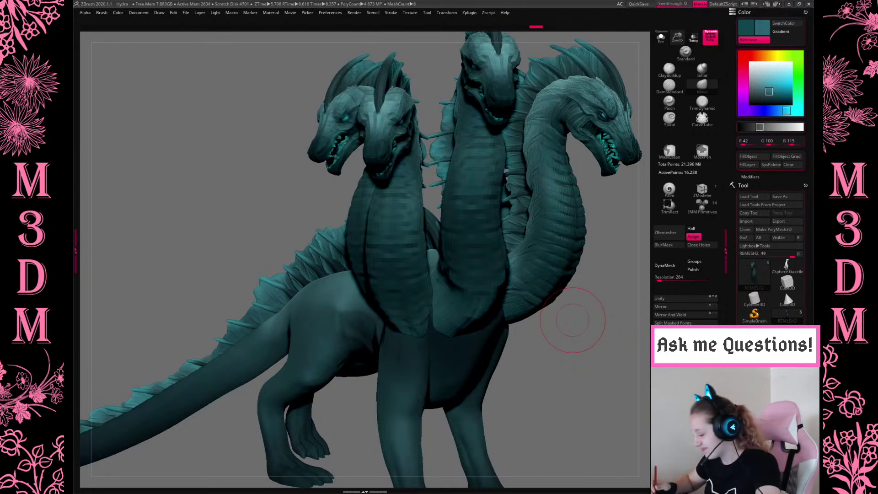
# Select the central neck REMESH1, enlarge the Move brush's draw size and adjust the neck's shape.
pyautogui.press('space')
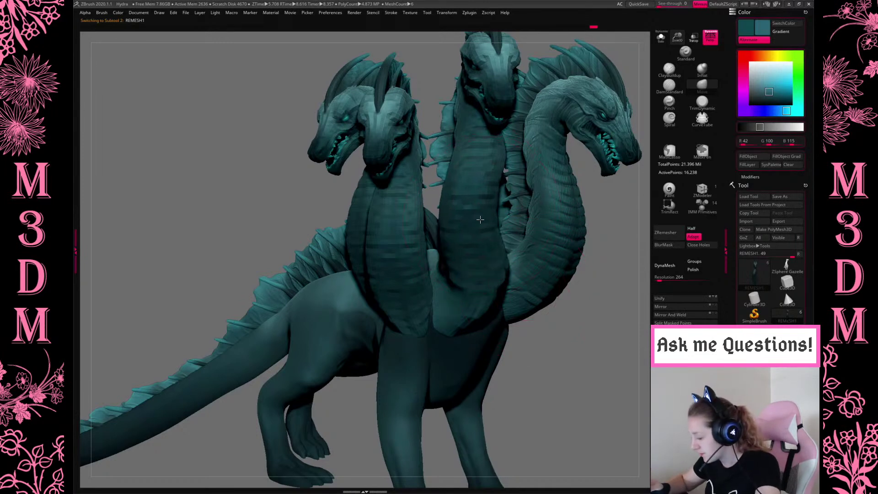
pyautogui.moveTo(570, 317)
pyautogui.mouseDown()
pyautogui.moveTo(526, 311)
pyautogui.moveTo(486, 361)
pyautogui.moveTo(506, 369)
pyautogui.mouseUp()
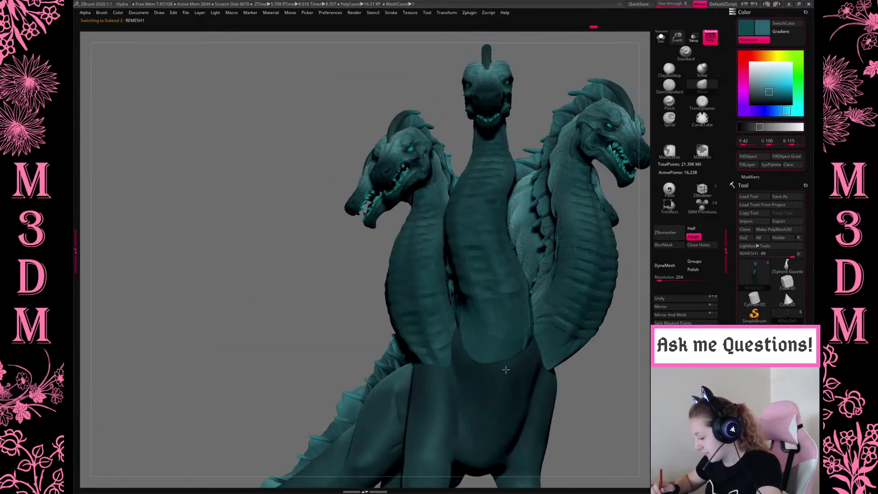
pyautogui.moveTo(606, 407); pyautogui.dragTo(571, 327)
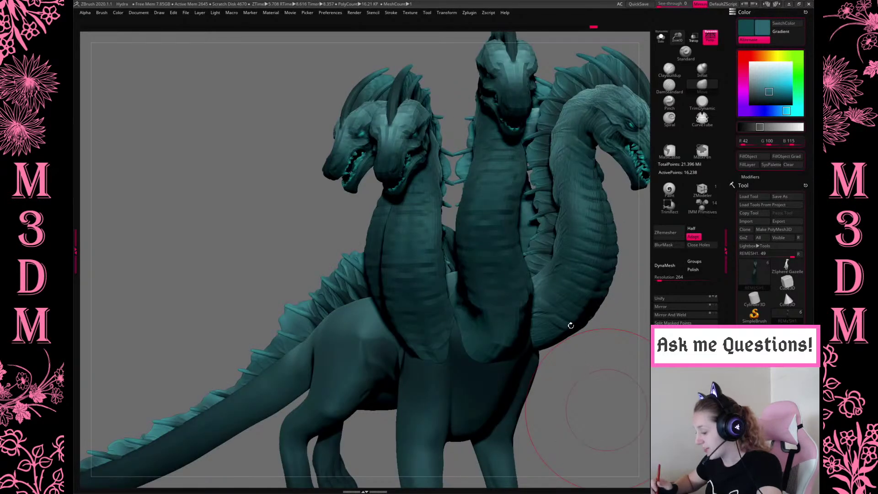
pyautogui.rightClick(452, 243)
pyautogui.moveTo(497, 177); pyautogui.dragTo(508, 173)
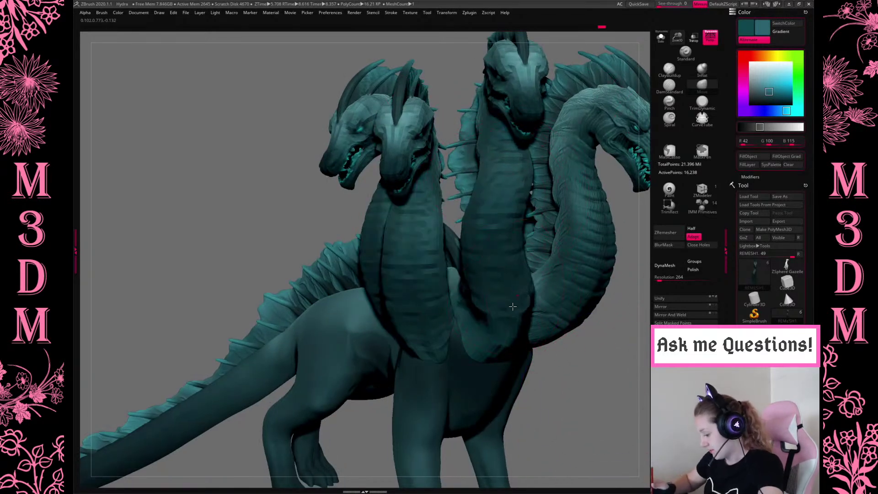
# Select the REMESH2 neck again and shift it slightly with the Move gizmo beside the central neck.
pyautogui.keyDown('alt'); pyautogui.click(426, 347); pyautogui.keyUp('alt')
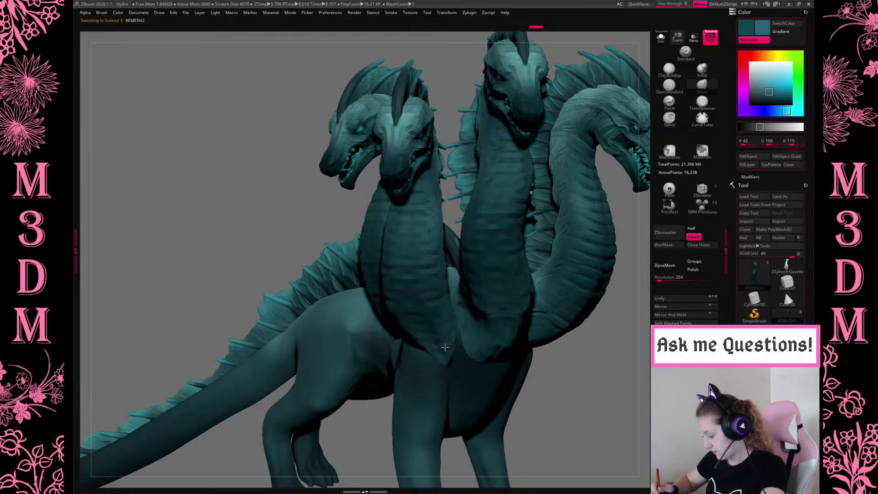
pyautogui.press('w')
pyautogui.moveTo(439, 322); pyautogui.dragTo(455, 322)
pyautogui.moveTo(406, 366); pyautogui.dragTo(407, 359)
pyautogui.press('q')
# Refine the lower part of the REMESH2 neck with the Move brush, adjusting the draw size and checking it from several angles.
pyautogui.moveTo(583, 359)
pyautogui.mouseDown()
pyautogui.moveTo(450, 365)
pyautogui.moveTo(448, 356)
pyautogui.mouseUp()
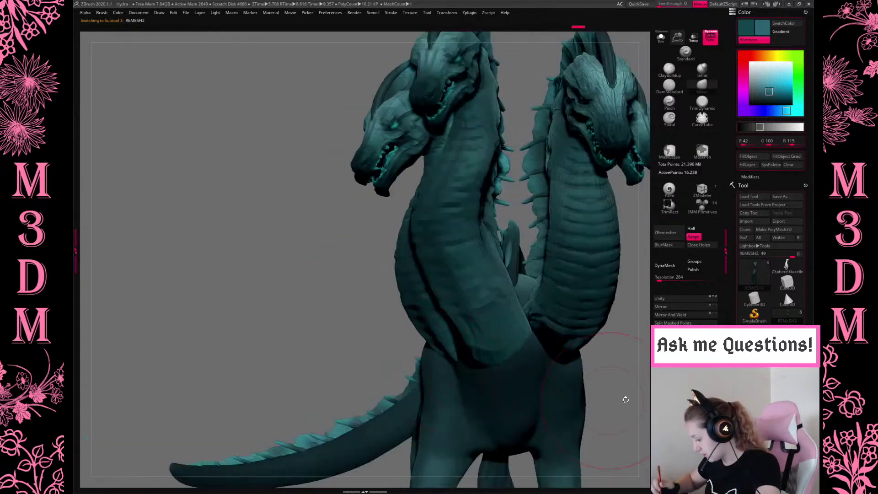
pyautogui.moveTo(634, 403); pyautogui.dragTo(681, 405)
pyautogui.moveTo(617, 417); pyautogui.dragTo(584, 416)
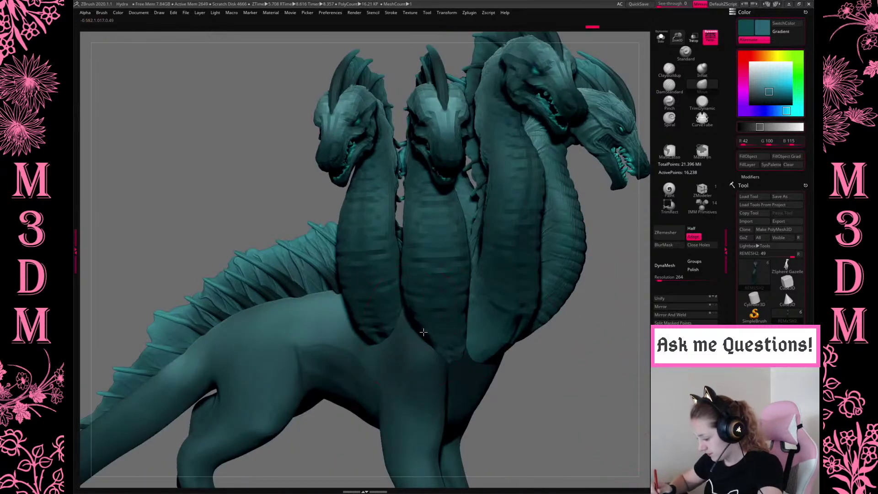
pyautogui.moveTo(421, 331); pyautogui.dragTo(422, 329)
pyautogui.press('space')
pyautogui.moveTo(444, 267); pyautogui.dragTo(438, 267)
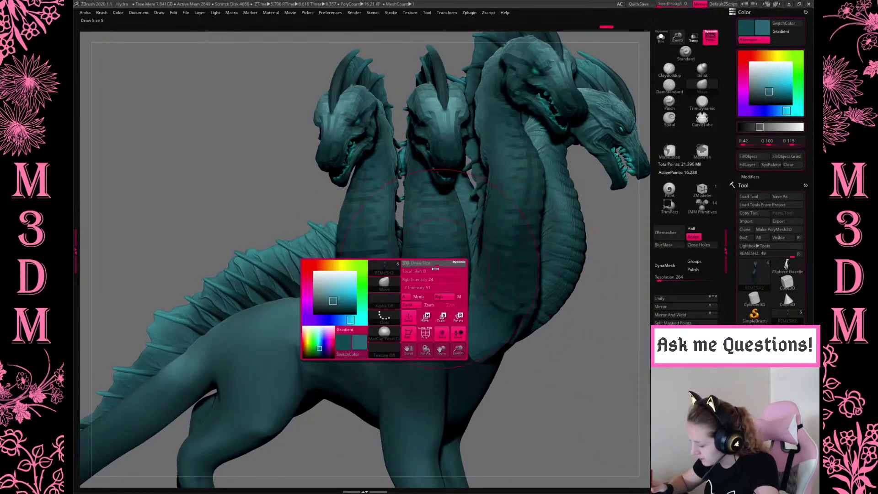
pyautogui.moveTo(583, 330)
pyautogui.mouseDown()
pyautogui.moveTo(584, 316)
pyautogui.moveTo(524, 304)
pyautogui.moveTo(443, 260)
pyautogui.moveTo(450, 271)
pyautogui.mouseUp()
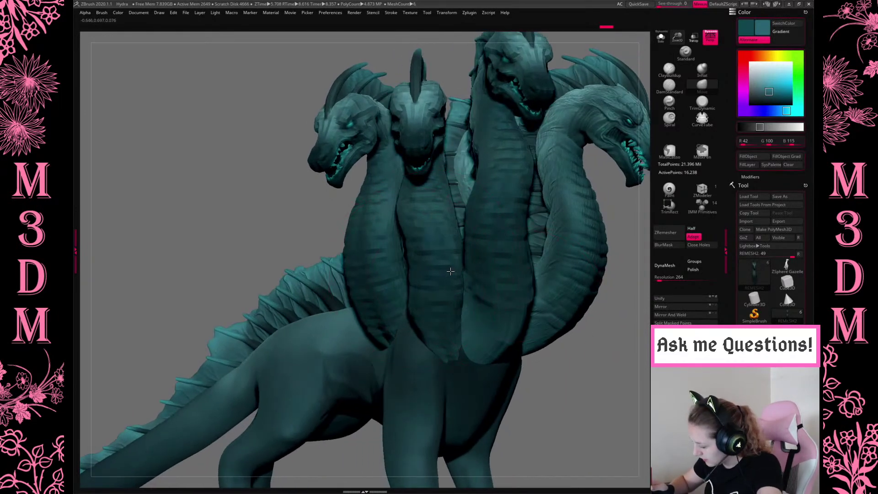
pyautogui.moveTo(612, 343); pyautogui.dragTo(578, 360)
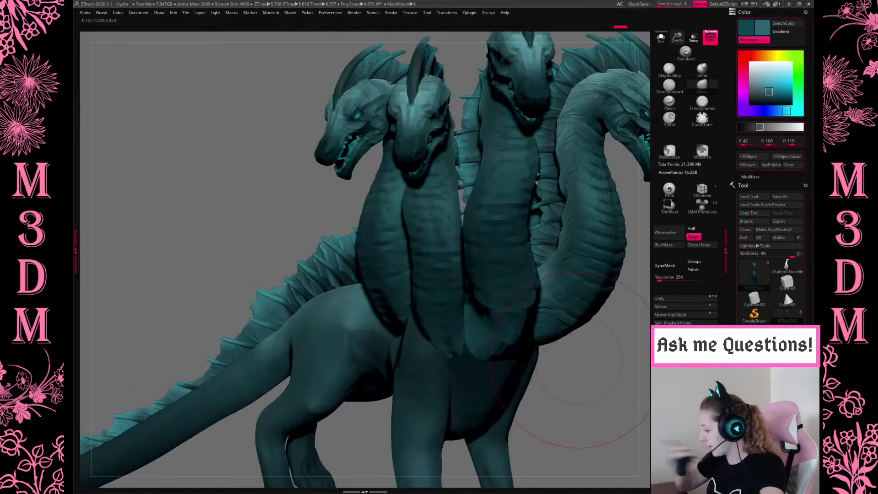
# Set the active colour to purple (R 102, G 42, B 115) and undo the last change to the REMESH2 neck.
pyautogui.click(743, 96)
pyautogui.moveTo(678, 37)
pyautogui.mouseDown()
pyautogui.moveTo(514, 265)
pyautogui.moveTo(497, 262)
pyautogui.mouseUp()
pyautogui.press('space')
pyautogui.press('f')
pyautogui.hotkey('ctrl', 'z')
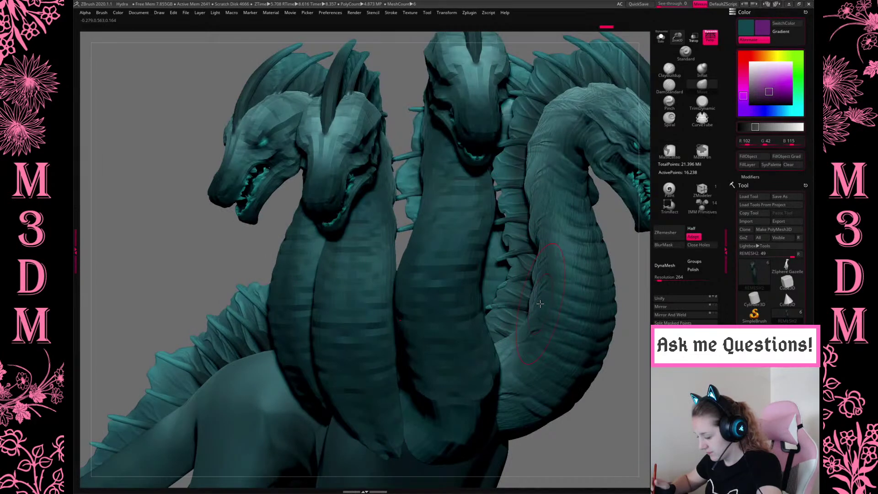
# Isolate the REMESH2 neck, try Move brush adjustments along its back and front, and undo the last strokes.
pyautogui.click(661, 37)
pyautogui.moveTo(571, 243)
pyautogui.mouseDown()
pyautogui.moveTo(578, 251)
pyautogui.moveTo(575, 243)
pyautogui.mouseUp()
pyautogui.press('space')
pyautogui.moveTo(496, 299); pyautogui.dragTo(501, 298)
pyautogui.keyDown('alt'); pyautogui.moveTo(507, 317); pyautogui.dragTo(511, 253); pyautogui.keyUp('alt')
pyautogui.moveTo(355, 373)
pyautogui.mouseDown()
pyautogui.moveTo(343, 375)
pyautogui.moveTo(454, 297)
pyautogui.moveTo(349, 360)
pyautogui.moveTo(348, 376)
pyautogui.mouseUp()
pyautogui.hotkey('ctrl', 'z')
pyautogui.hotkey('ctrl', 'z')
# Adjust the Move brush's draw size and refine the contour of the isolated REMESH2 neck from several angles.
pyautogui.press('space')
pyautogui.press('space')
pyautogui.moveTo(422, 273); pyautogui.dragTo(350, 281)
pyautogui.press('space')
pyautogui.moveTo(423, 249); pyautogui.dragTo(417, 248)
pyautogui.moveTo(476, 215); pyautogui.dragTo(463, 221)
pyautogui.keyDown('alt'); pyautogui.moveTo(462, 220); pyautogui.dragTo(473, 254); pyautogui.keyUp('alt')
pyautogui.moveTo(497, 151); pyautogui.dragTo(570, 254)
pyautogui.moveTo(585, 151); pyautogui.dragTo(571, 142)
# Mask the head, blur and invert the mask, and rotate the head upward with the gizmo at the upper neck.
pyautogui.moveTo(373, 78)
pyautogui.keyDown('ctrl'); pyautogui.mouseDown()
pyautogui.moveTo(421, 298)
pyautogui.moveTo(478, 215)
pyautogui.moveTo(595, 156)
pyautogui.moveTo(595, 146)
pyautogui.mouseUp(); pyautogui.keyUp('ctrl')
pyautogui.keyDown('ctrl'); pyautogui.moveTo(409, 78); pyautogui.dragTo(603, 141); pyautogui.keyUp('ctrl')
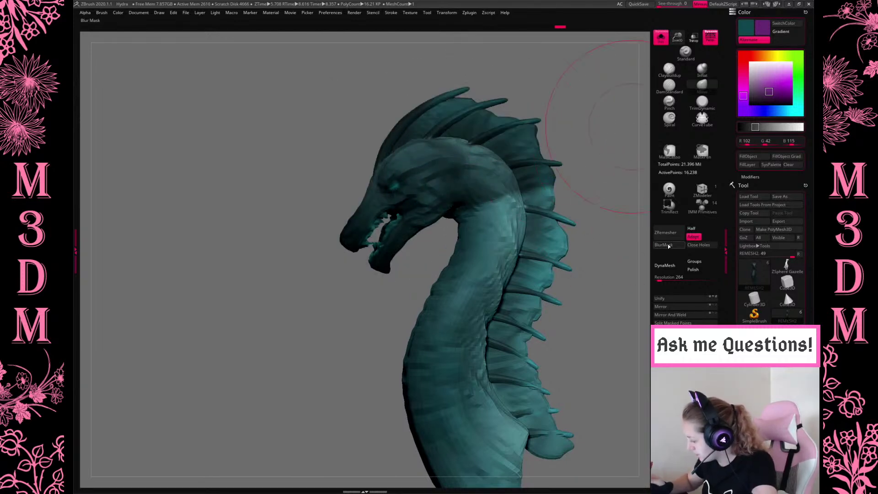
pyautogui.click(670, 246)
pyautogui.keyDown('ctrl'); pyautogui.click(622, 280); pyautogui.keyUp('ctrl')
pyautogui.press('w')
pyautogui.keyDown('alt'); pyautogui.moveTo(491, 205); pyautogui.dragTo(524, 229); pyautogui.keyUp('alt')
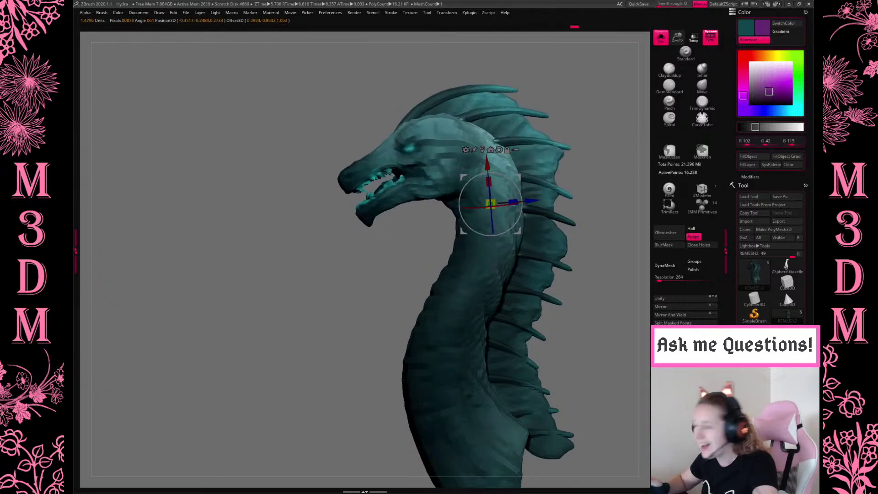
# Undo the last change and readjust the head's rotation slightly with the gizmo before returning to the Move brush.
pyautogui.press('q')
pyautogui.moveTo(594, 249); pyautogui.dragTo(597, 235)
pyautogui.hotkey('ctrl', 'z')
pyautogui.press('w')
pyautogui.moveTo(521, 223); pyautogui.dragTo(515, 224)
pyautogui.press('q')
pyautogui.rightClick(588, 248)
# Mask the head again, blur and invert the mask, place the gizmo behind the jaw and adjust the head's angle.
pyautogui.moveTo(333, 117)
pyautogui.keyDown('ctrl'); pyautogui.mouseDown()
pyautogui.moveTo(410, 273)
pyautogui.moveTo(465, 206)
pyautogui.moveTo(619, 95)
pyautogui.moveTo(642, 198)
pyautogui.mouseUp(); pyautogui.keyUp('ctrl')
pyautogui.moveTo(525, 62)
pyautogui.keyDown('ctrl'); pyautogui.mouseDown()
pyautogui.moveTo(500, 104)
pyautogui.moveTo(622, 96)
pyautogui.moveTo(603, 124)
pyautogui.moveTo(612, 132)
pyautogui.mouseUp(); pyautogui.keyUp('ctrl')
pyautogui.click(664, 245)
pyautogui.keyDown('ctrl'); pyautogui.click(610, 273); pyautogui.keyUp('ctrl')
pyautogui.press('w')
pyautogui.keyDown('ctrl'); pyautogui.click(520, 188); pyautogui.keyUp('ctrl')
pyautogui.keyDown('ctrl'); pyautogui.moveTo(514, 280); pyautogui.dragTo(459, 192); pyautogui.keyUp('ctrl')
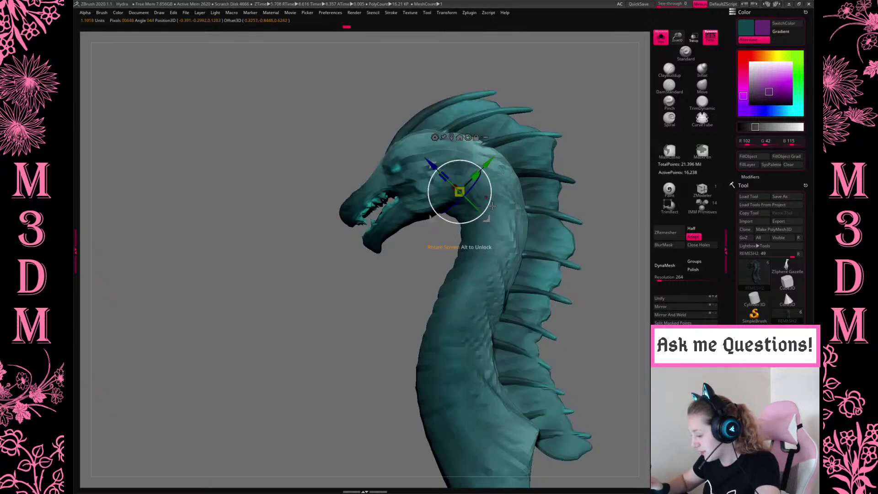
pyautogui.press('q')
pyautogui.keyDown('ctrl'); pyautogui.click(597, 138); pyautogui.keyUp('ctrl')
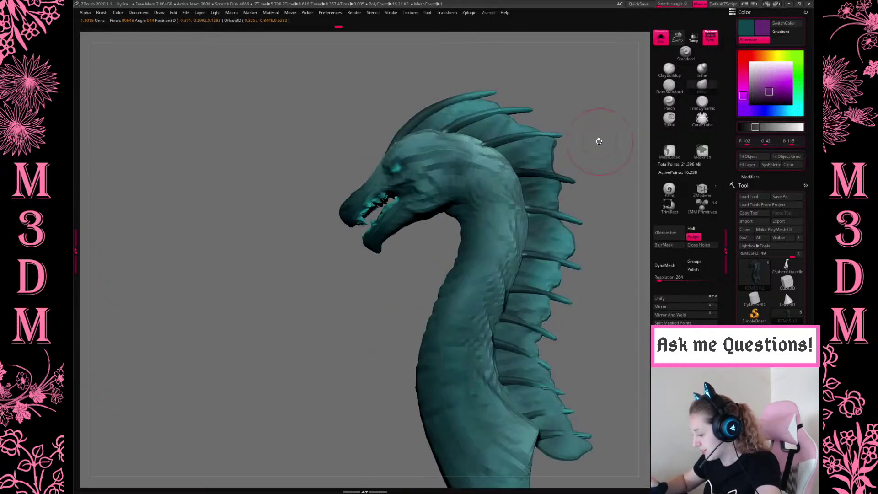
pyautogui.keyDown('ctrl'); pyautogui.click(591, 132); pyautogui.keyUp('ctrl')
pyautogui.keyDown('ctrl'); pyautogui.click(578, 136); pyautogui.keyUp('ctrl')
# Mask a smaller part of the head, blur and invert the mask, and rotate the head upward around the jaw.
pyautogui.moveTo(320, 114)
pyautogui.keyDown('ctrl'); pyautogui.mouseDown()
pyautogui.moveTo(304, 261)
pyautogui.moveTo(424, 248)
pyautogui.moveTo(463, 196)
pyautogui.moveTo(591, 94)
pyautogui.moveTo(590, 28)
pyautogui.moveTo(593, 36)
pyautogui.mouseUp(); pyautogui.keyUp('ctrl')
pyautogui.click(677, 246)
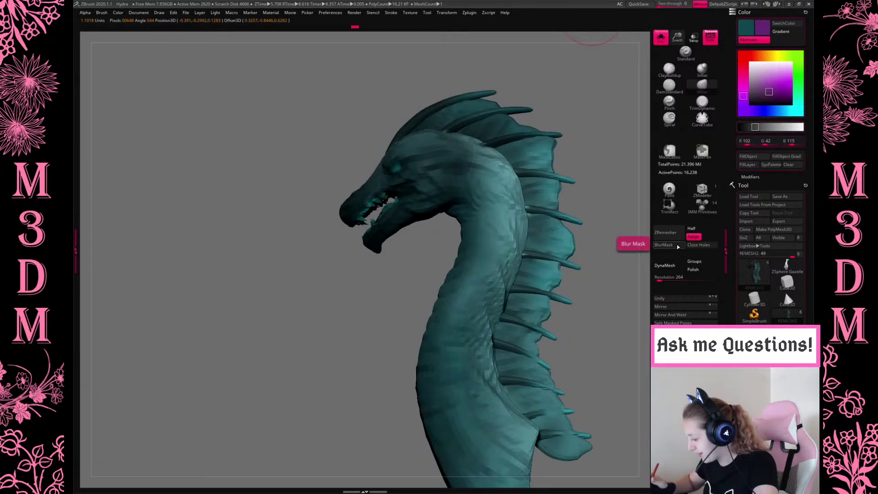
pyautogui.keyDown('ctrl'); pyautogui.click(615, 271); pyautogui.keyUp('ctrl')
pyautogui.press('w')
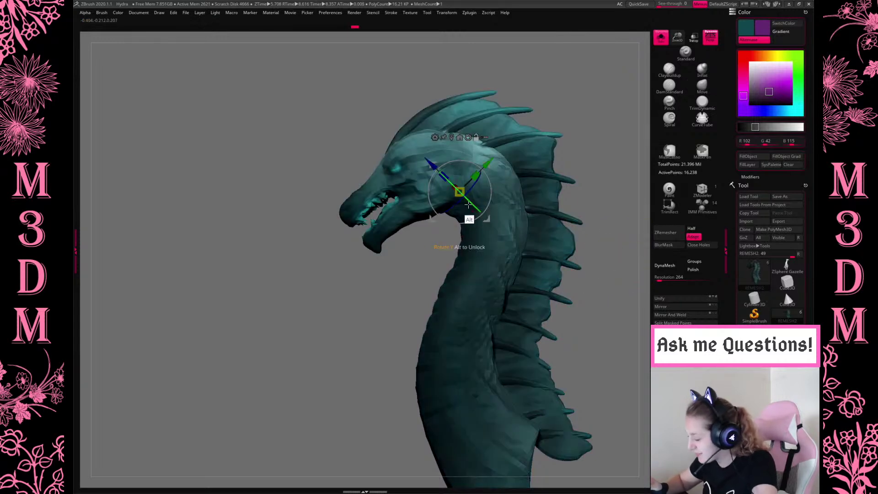
pyautogui.moveTo(491, 188); pyautogui.dragTo(491, 197)
# Clear the mask and touch up the bend of the upper neck behind the head with the Move brush.
pyautogui.press('q')
pyautogui.press('w')
pyautogui.press('q')
pyautogui.press('w')
pyautogui.press('q')
pyautogui.keyDown('ctrl'); pyautogui.click(573, 139); pyautogui.keyUp('ctrl')
pyautogui.keyDown('ctrl'); pyautogui.moveTo(598, 267); pyautogui.dragTo(612, 288); pyautogui.keyUp('ctrl')
pyautogui.moveTo(526, 247); pyautogui.dragTo(538, 248)
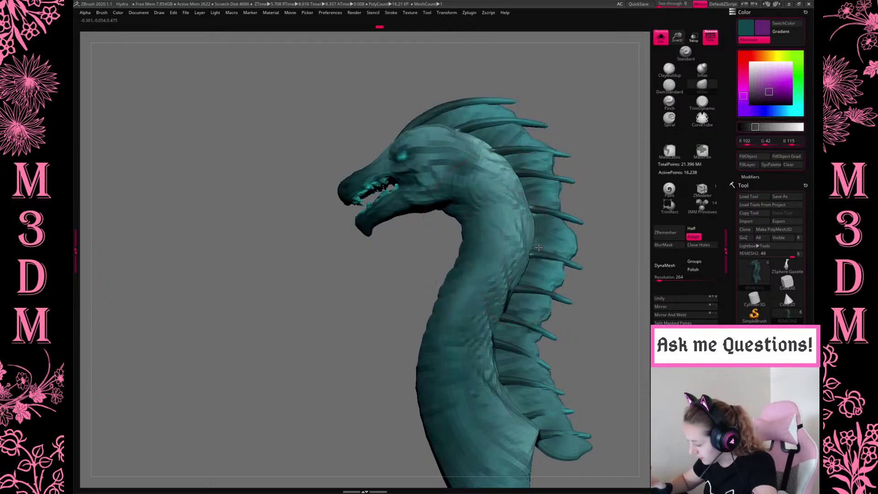
# Turn off the isolation to show the whole hydra and select the REMESH3_1 neck.
pyautogui.press('space')
pyautogui.keyDown('alt'); pyautogui.moveTo(608, 115); pyautogui.dragTo(611, 256); pyautogui.keyUp('alt')
pyautogui.moveTo(611, 256); pyautogui.dragTo(608, 268, button='right')
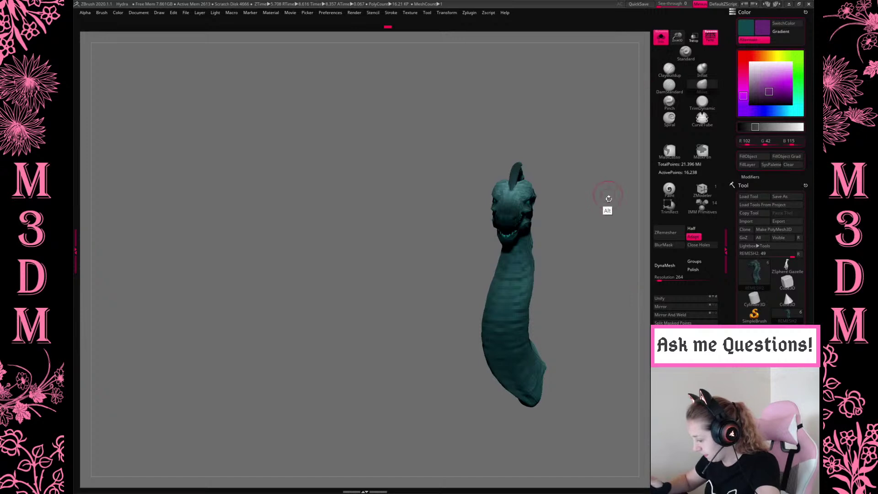
pyautogui.click(660, 38)
pyautogui.keyDown('alt'); pyautogui.moveTo(593, 97); pyautogui.dragTo(501, 85); pyautogui.keyUp('alt')
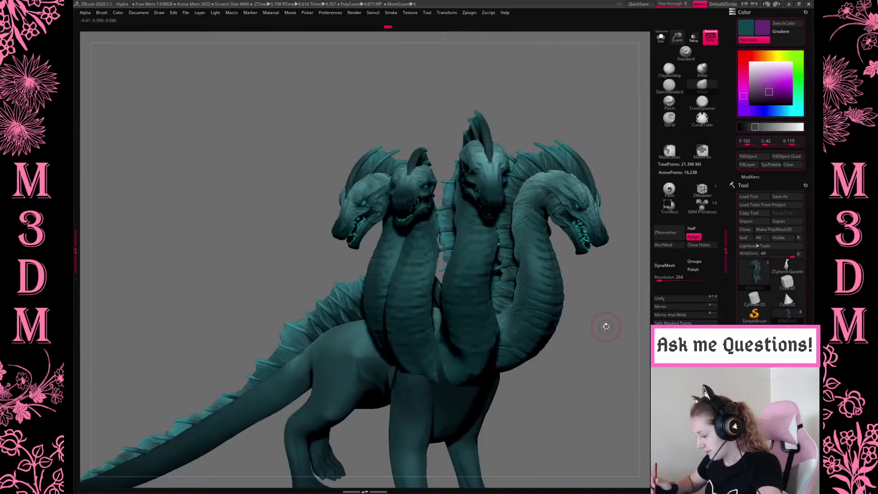
pyautogui.keyDown('alt'); pyautogui.click(369, 202); pyautogui.keyUp('alt')
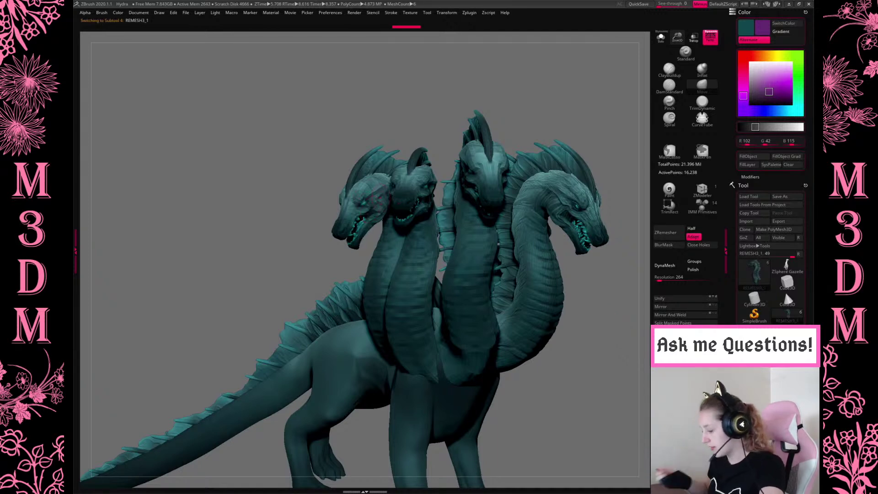
# Adjust the placement of the REMESH3_1 neck on the body slightly with the gizmo, working from behind.
pyautogui.keyDown('alt'); pyautogui.moveTo(588, 363); pyautogui.dragTo(575, 302); pyautogui.keyUp('alt')
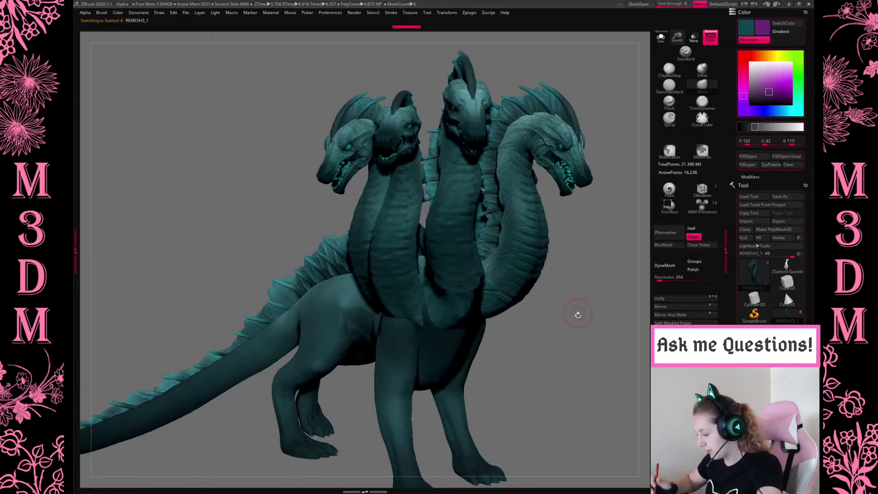
pyautogui.moveTo(590, 334); pyautogui.dragTo(468, 248)
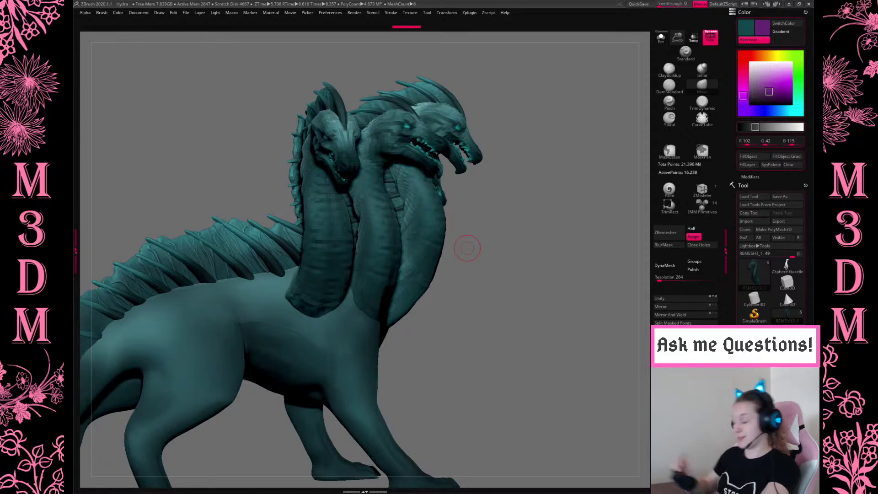
pyautogui.moveTo(563, 242); pyautogui.dragTo(546, 246)
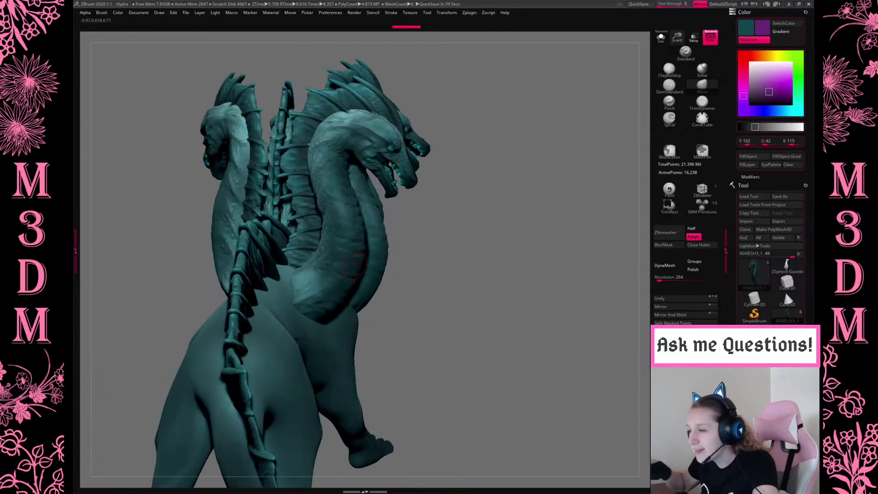
pyautogui.press('w')
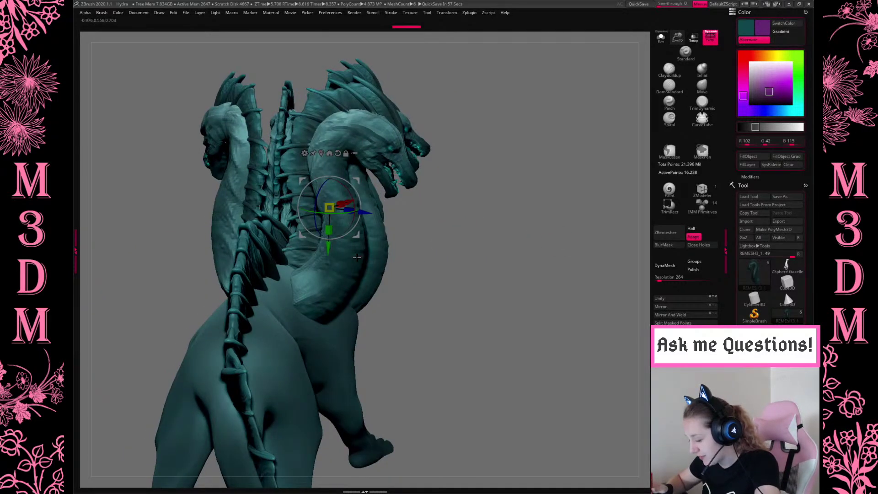
pyautogui.moveTo(350, 201); pyautogui.dragTo(354, 202)
pyautogui.press('q')
# Place the gizmo at the REMESH3_1 neck's base, turn the neck toward its neighbour from above and shift it slightly.
pyautogui.moveTo(529, 275)
pyautogui.mouseDown()
pyautogui.moveTo(538, 282)
pyautogui.moveTo(520, 342)
pyautogui.moveTo(520, 328)
pyautogui.mouseUp()
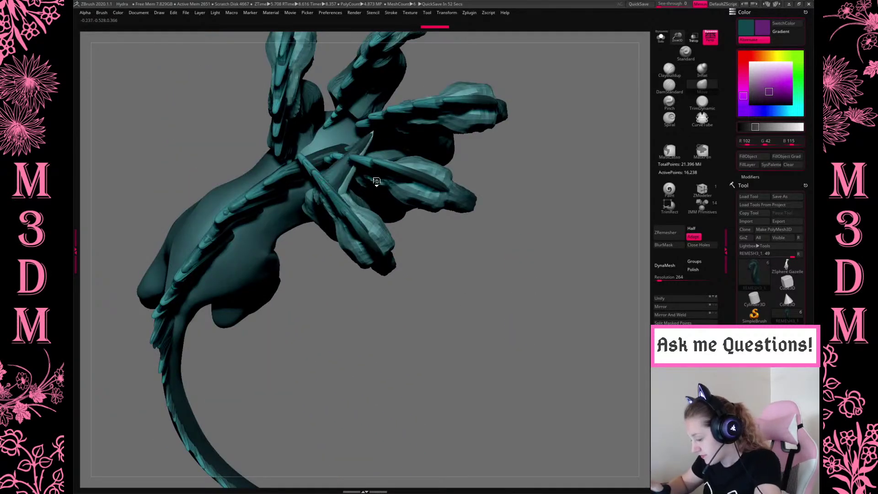
pyautogui.press('w')
pyautogui.keyDown('alt'); pyautogui.moveTo(360, 175); pyautogui.dragTo(378, 248); pyautogui.keyUp('alt')
pyautogui.keyDown('alt'); pyautogui.click(325, 191); pyautogui.keyUp('alt')
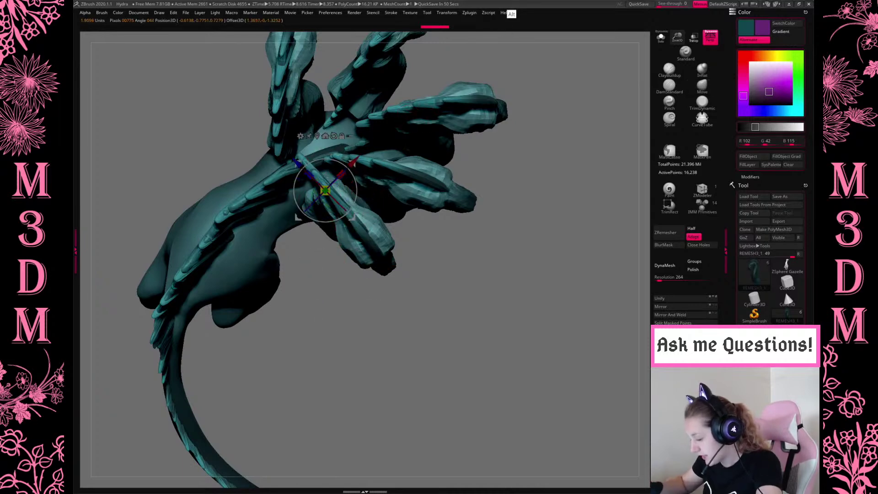
pyautogui.moveTo(354, 205)
pyautogui.mouseDown()
pyautogui.moveTo(359, 193)
pyautogui.moveTo(352, 209)
pyautogui.mouseUp()
pyautogui.moveTo(354, 195); pyautogui.dragTo(356, 191)
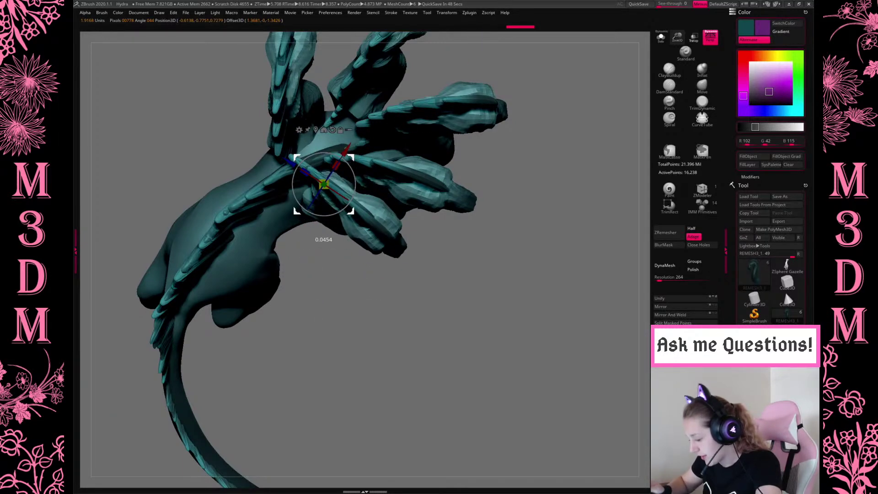
pyautogui.press('q')
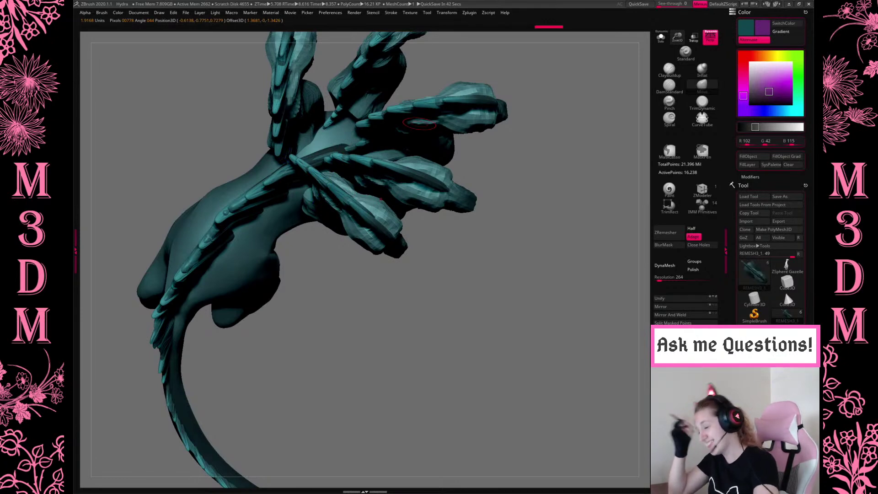
# Fine-tune the REMESH3_1 neck's position against the body with the gizmo, checking it from the side and back.
pyautogui.moveTo(519, 240); pyautogui.dragTo(551, 294)
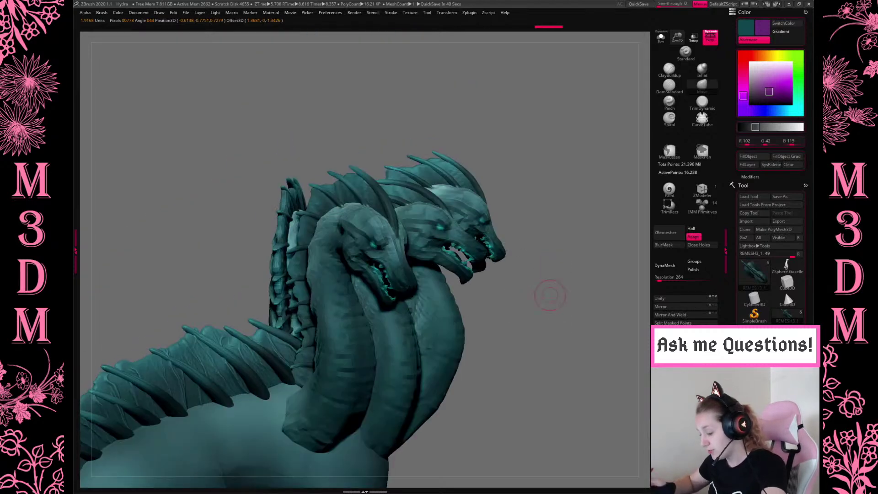
pyautogui.moveTo(559, 255); pyautogui.dragTo(552, 230)
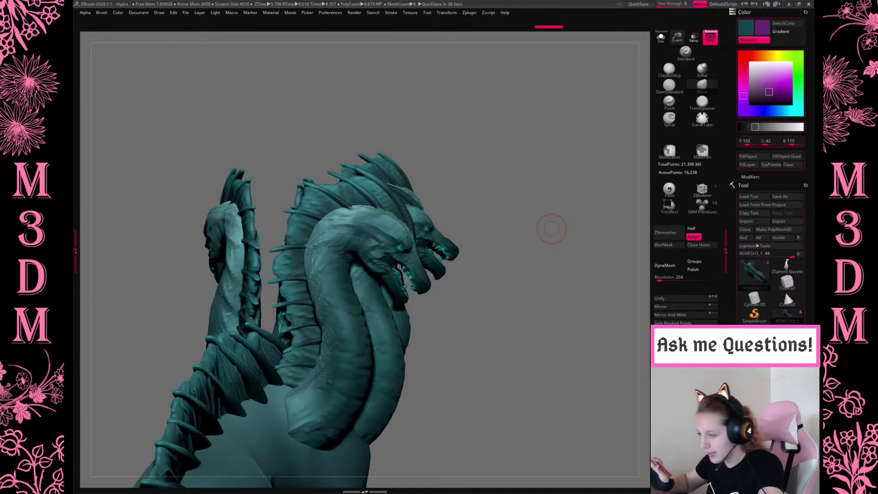
pyautogui.press('w')
pyautogui.moveTo(430, 133); pyautogui.dragTo(407, 163)
pyautogui.moveTo(336, 171); pyautogui.dragTo(342, 167)
pyautogui.press('q')
# Move the gizmo to the base of the REMESH3_1 neck and tilt the whole neck forward.
pyautogui.keyDown('shift'); pyautogui.moveTo(525, 247); pyautogui.dragTo(544, 332); pyautogui.keyUp('shift')
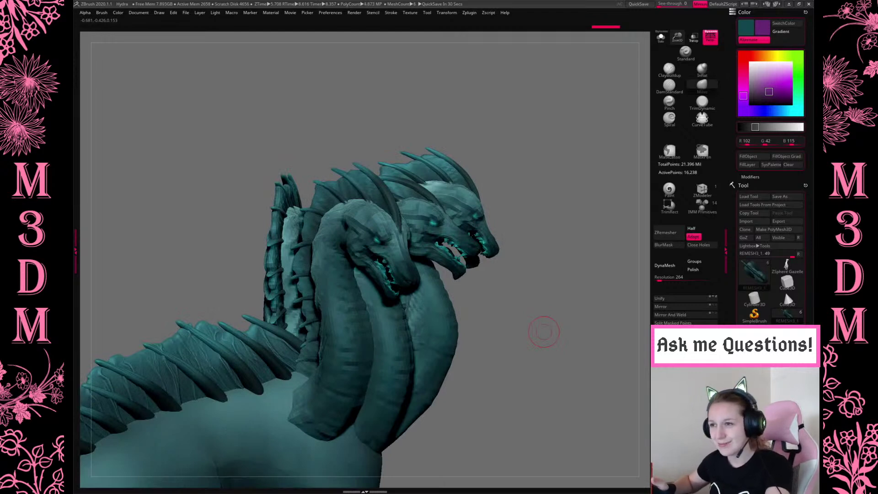
pyautogui.moveTo(544, 332)
pyautogui.mouseDown()
pyautogui.moveTo(572, 298)
pyautogui.moveTo(550, 285)
pyautogui.moveTo(505, 309)
pyautogui.mouseUp()
pyautogui.press('w')
pyautogui.keyDown('alt'); pyautogui.click(333, 406); pyautogui.keyUp('alt')
pyautogui.moveTo(366, 403); pyautogui.dragTo(367, 413)
pyautogui.press('q')
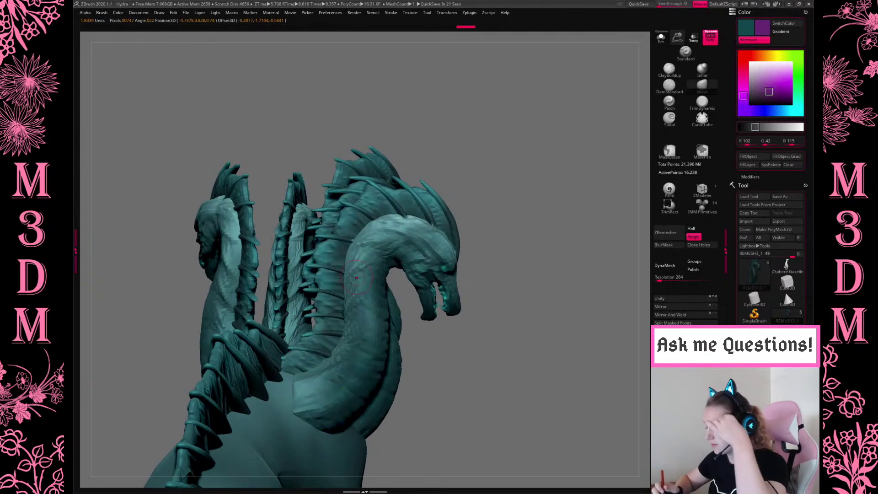
# Adjust the brush size, undo the last stroke and reshape the lower REMESH3_1 neck with the Move brush.
pyautogui.press('space')
pyautogui.press('ctrl')
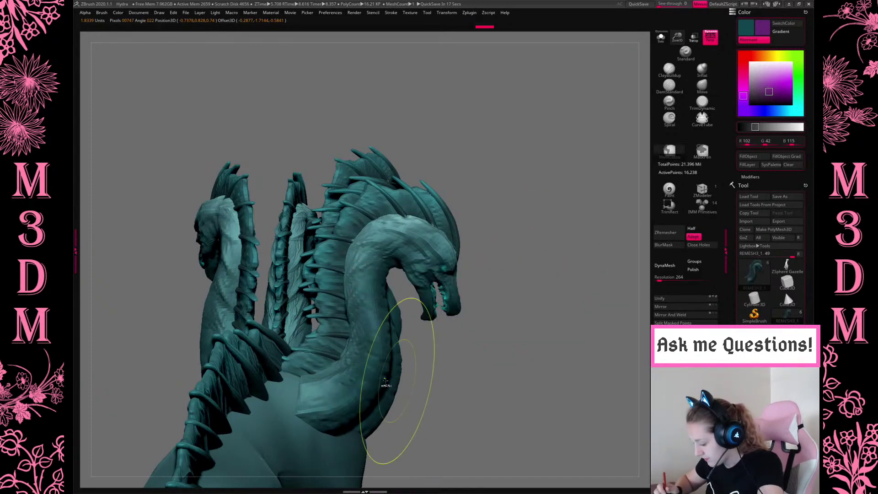
pyautogui.hotkey('ctrl', 'z')
pyautogui.moveTo(386, 380); pyautogui.dragTo(390, 381)
pyautogui.moveTo(334, 374); pyautogui.dragTo(344, 380)
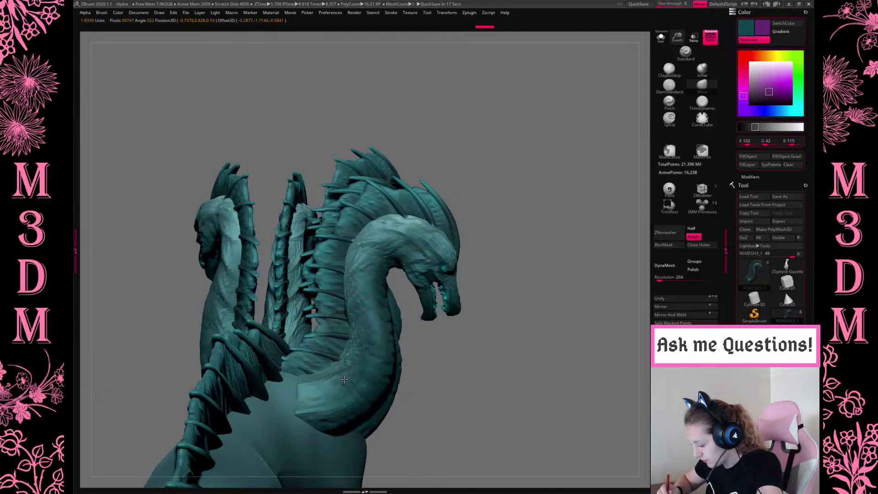
# Mask off the REMESH3_1 neck, rotate its head upward about 22° around the throat, and clear the mask.
pyautogui.moveTo(508, 144)
pyautogui.keyDown('ctrl'); pyautogui.mouseDown()
pyautogui.moveTo(384, 123)
pyautogui.moveTo(304, 235)
pyautogui.moveTo(398, 302)
pyautogui.moveTo(510, 359)
pyautogui.moveTo(509, 339)
pyautogui.mouseUp(); pyautogui.keyUp('ctrl')
pyautogui.press('w')
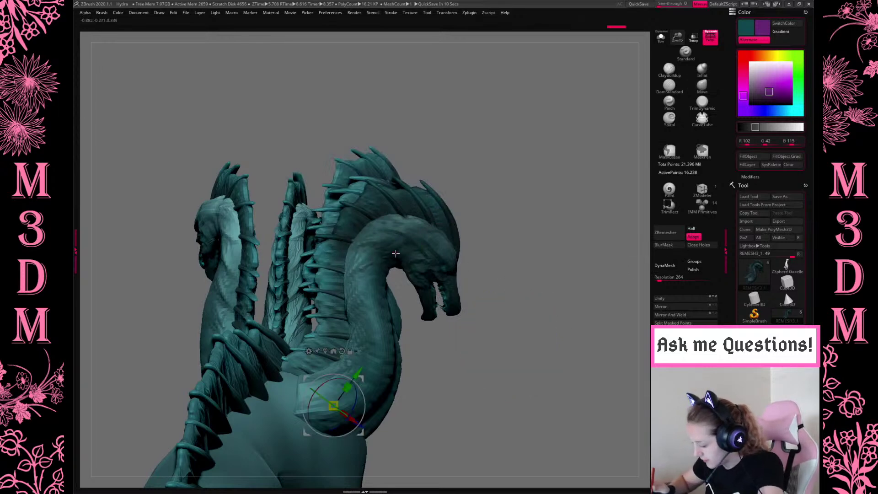
pyautogui.click(378, 259)
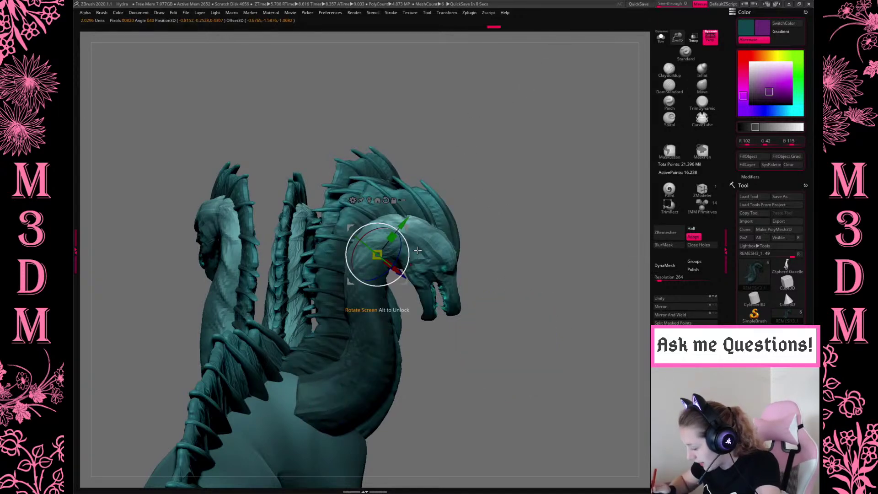
pyautogui.moveTo(409, 263); pyautogui.dragTo(418, 247)
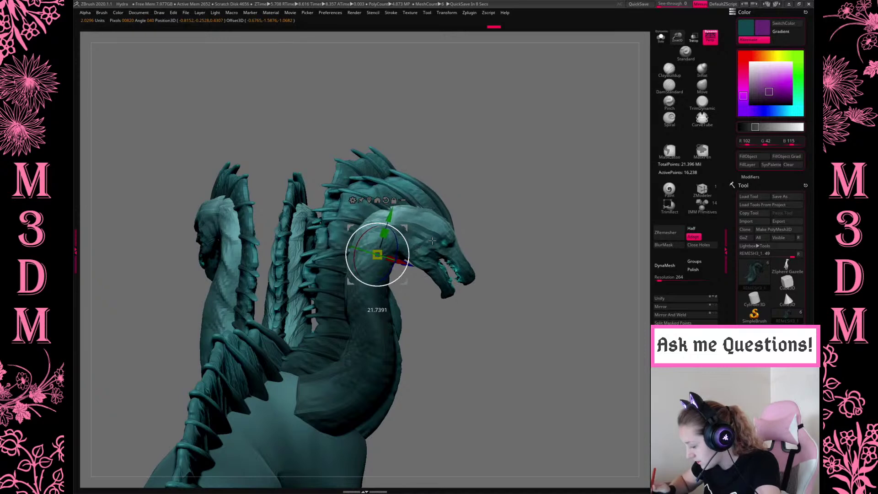
pyautogui.press('q')
pyautogui.keyDown('ctrl'); pyautogui.click(536, 249); pyautogui.keyUp('ctrl')
# Undo the last Move stroke, resize the brush and nudge the back of the REMESH3_1 neck into a smoother curve.
pyautogui.rightClick(347, 349)
pyautogui.moveTo(365, 327); pyautogui.dragTo(374, 328)
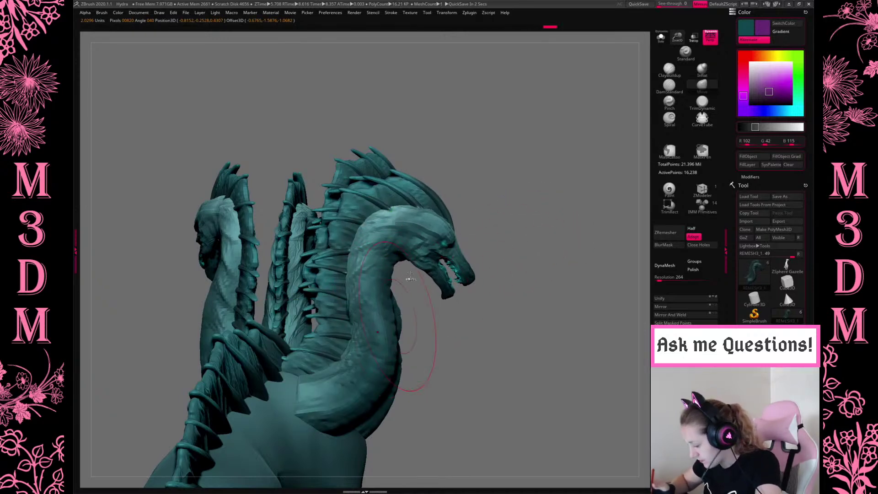
pyautogui.hotkey('ctrl', 'z')
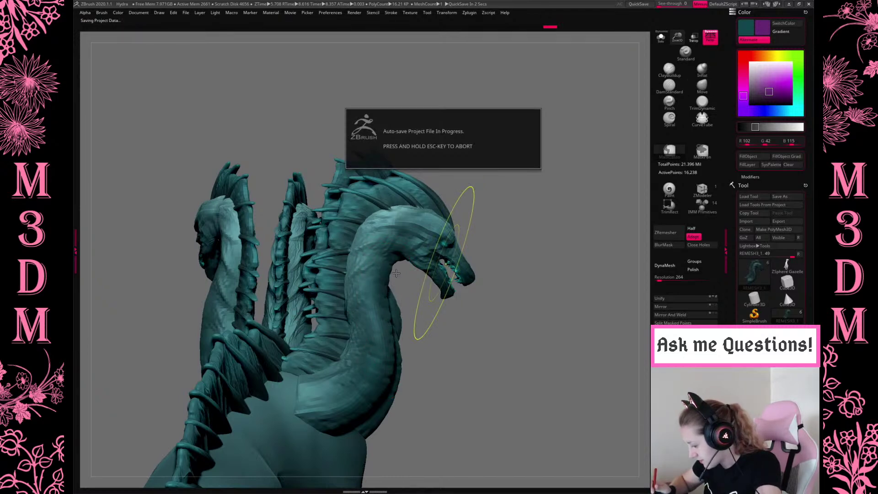
pyautogui.press('space')
pyautogui.moveTo(351, 282); pyautogui.dragTo(345, 280)
# Mask the REMESH3_1 head, blur and invert the mask, and raise the head with the gizmo placed behind the jaw.
pyautogui.moveTo(489, 147)
pyautogui.keyDown('ctrl'); pyautogui.mouseDown()
pyautogui.moveTo(309, 170)
pyautogui.moveTo(410, 264)
pyautogui.moveTo(490, 320)
pyautogui.moveTo(499, 251)
pyautogui.mouseUp(); pyautogui.keyUp('ctrl')
pyautogui.moveTo(483, 176)
pyautogui.keyDown('ctrl'); pyautogui.mouseDown()
pyautogui.moveTo(412, 209)
pyautogui.moveTo(681, 256)
pyautogui.moveTo(674, 246)
pyautogui.mouseUp(); pyautogui.keyUp('ctrl')
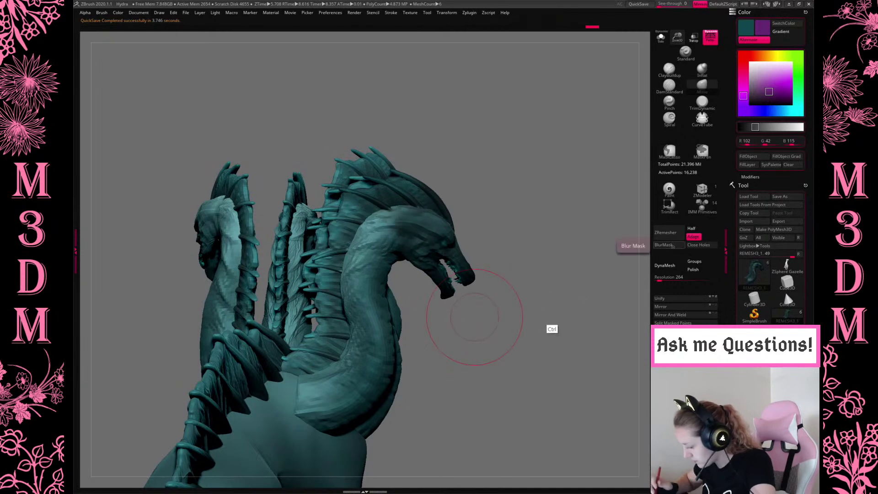
pyautogui.press('w')
pyautogui.keyDown('alt'); pyautogui.moveTo(405, 230); pyautogui.dragTo(392, 252); pyautogui.keyUp('alt')
pyautogui.keyDown('alt'); pyautogui.click(485, 257); pyautogui.keyUp('alt')
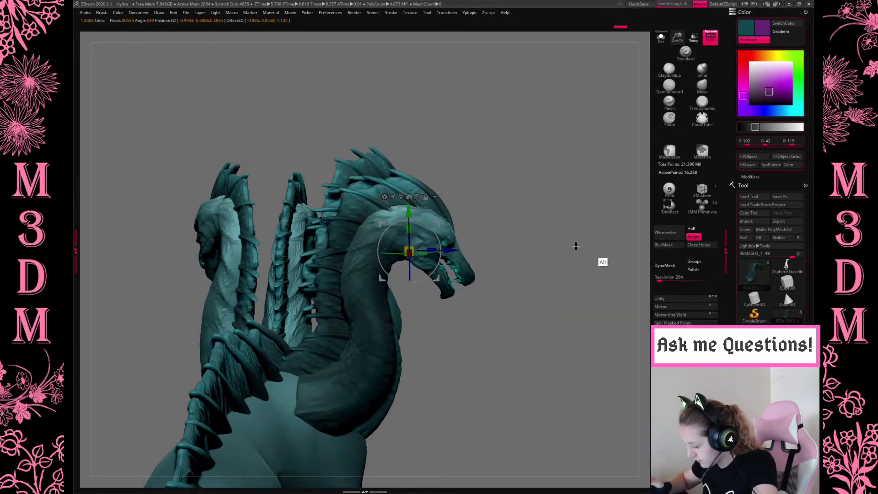
pyautogui.moveTo(437, 278); pyautogui.dragTo(447, 269)
pyautogui.hotkey('ctrl', 'z')
pyautogui.hotkey('ctrl', 'z')
pyautogui.press('q')
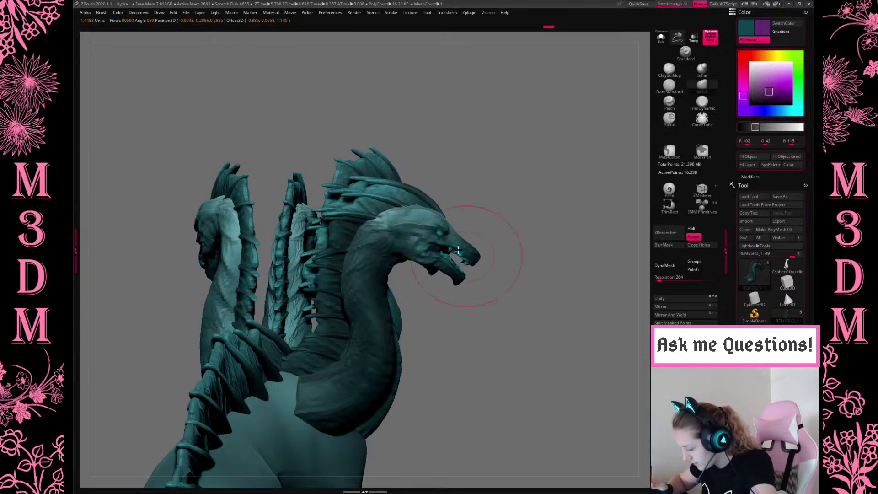
# Invert the mask to protect the REMESH3_1 head and open the quick brush settings.
pyautogui.keyDown('ctrl'); pyautogui.click(432, 161); pyautogui.keyUp('ctrl')
pyautogui.press('space')
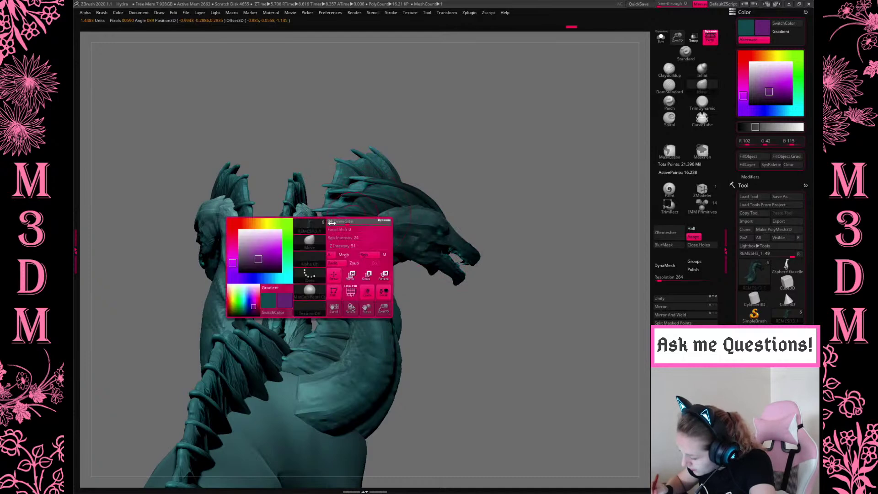
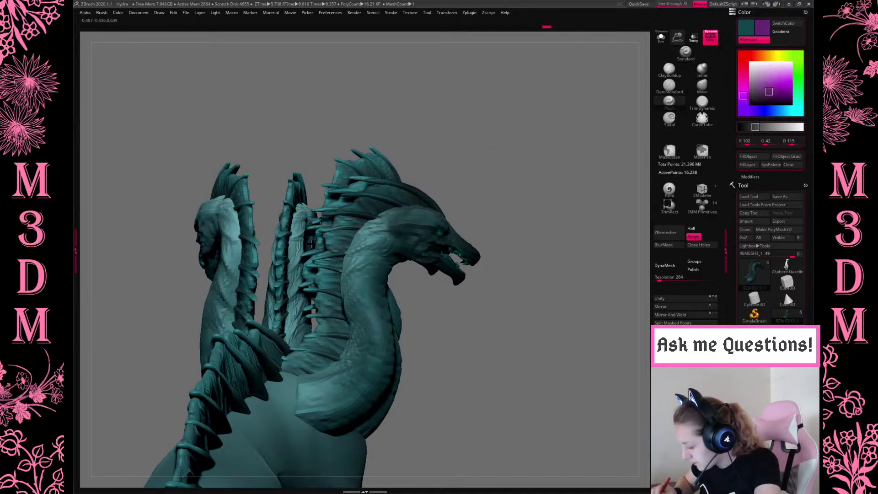
pyautogui.moveTo(523, 185)
pyautogui.mouseDown()
pyautogui.moveTo(547, 132)
pyautogui.moveTo(593, 164)
pyautogui.moveTo(581, 128)
pyautogui.mouseUp()
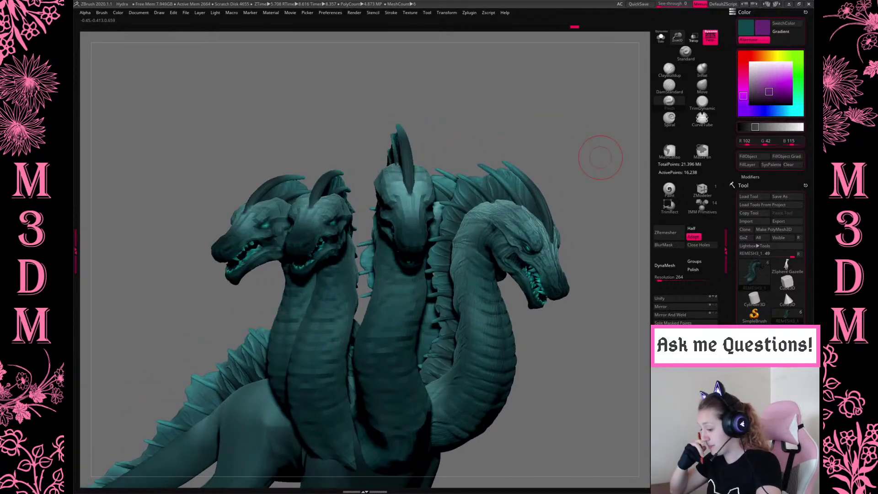
pyautogui.moveTo(611, 168); pyautogui.dragTo(589, 179)
pyautogui.press('w')
pyautogui.press('q')
pyautogui.press('space')
pyautogui.keyDown('alt'); pyautogui.click(356, 365); pyautogui.keyUp('alt')
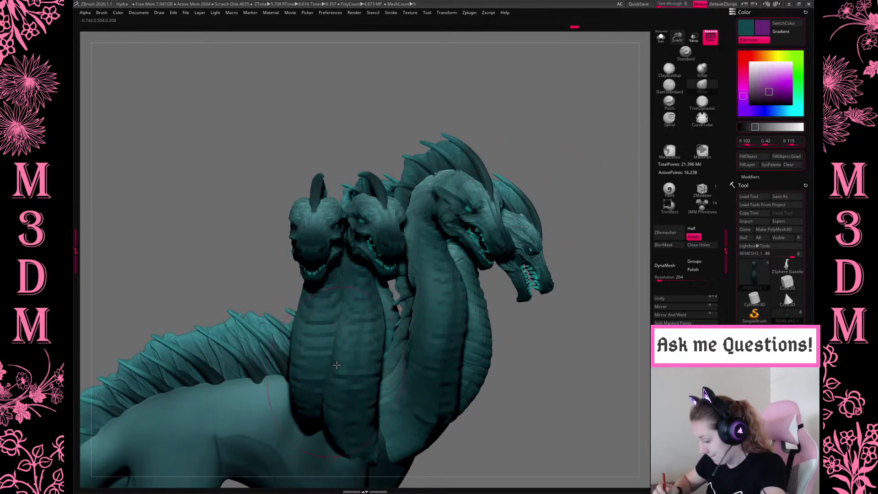
pyautogui.hotkey('ctrl', 'z')
# Place the gizmo at the base of the REMESH3_1 neck and swing the neck outward and back on the shoulder.
pyautogui.moveTo(587, 372)
pyautogui.mouseDown()
pyautogui.moveTo(555, 347)
pyautogui.moveTo(564, 371)
pyautogui.mouseUp()
pyautogui.press('w')
pyautogui.keyDown('alt'); pyautogui.click(297, 353); pyautogui.keyUp('alt')
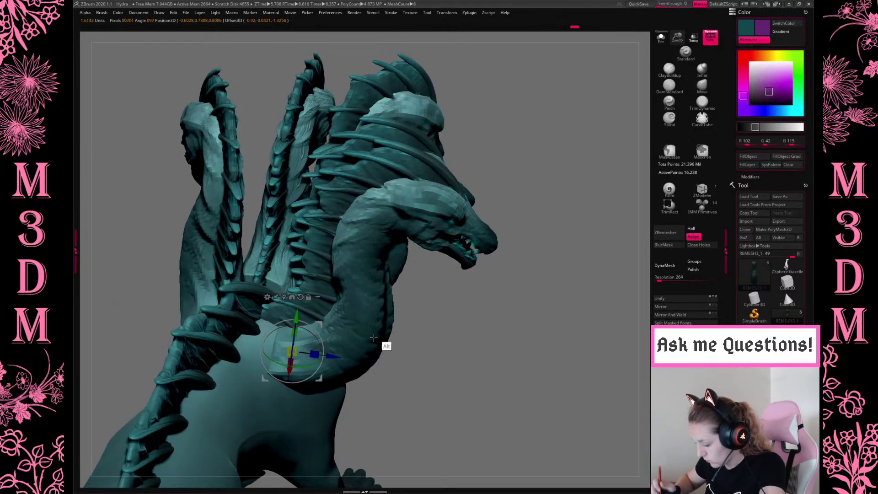
pyautogui.moveTo(319, 357); pyautogui.dragTo(334, 310)
pyautogui.moveTo(292, 326); pyautogui.dragTo(275, 372)
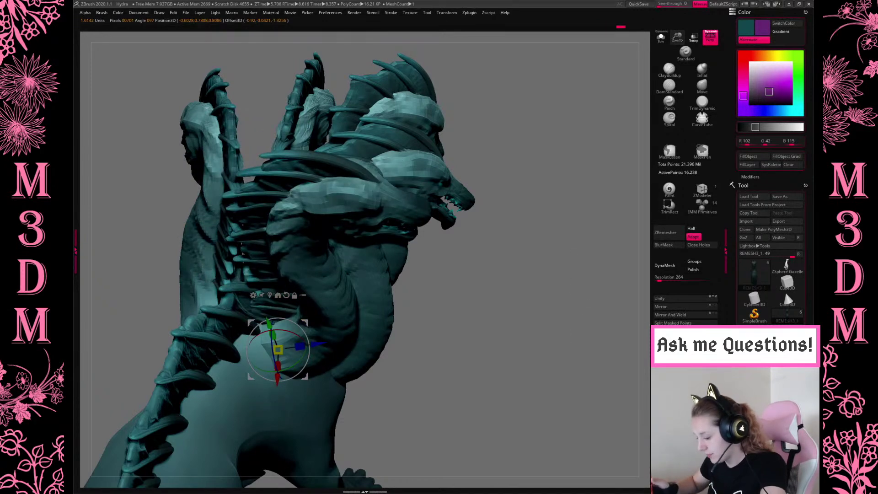
pyautogui.moveTo(626, 54); pyautogui.dragTo(677, 49)
pyautogui.moveTo(613, 95); pyautogui.dragTo(530, 316)
# Try to rotate the REMESH3_1 neck about 29° toward the other necks and shift it across the shoulder, and undo both changes.
pyautogui.keyDown('alt'); pyautogui.click(289, 351); pyautogui.keyUp('alt')
pyautogui.keyDown('alt'); pyautogui.click(288, 353); pyautogui.keyUp('alt')
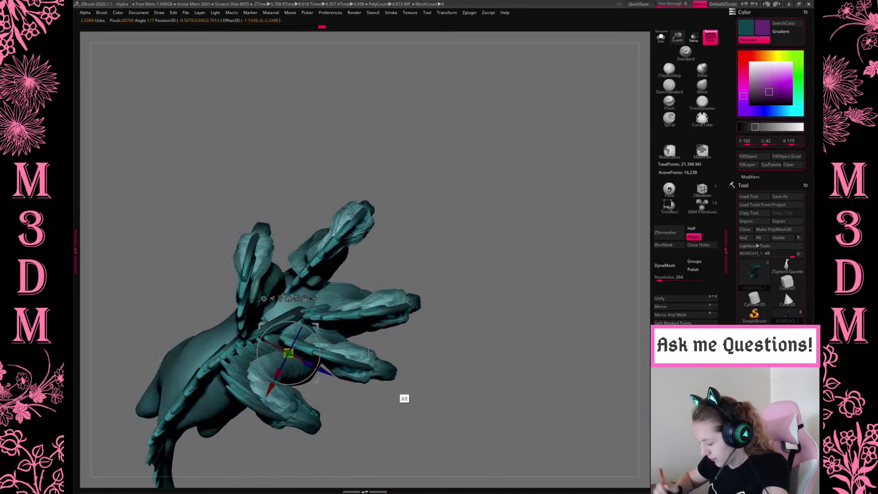
pyautogui.moveTo(297, 340); pyautogui.dragTo(302, 330)
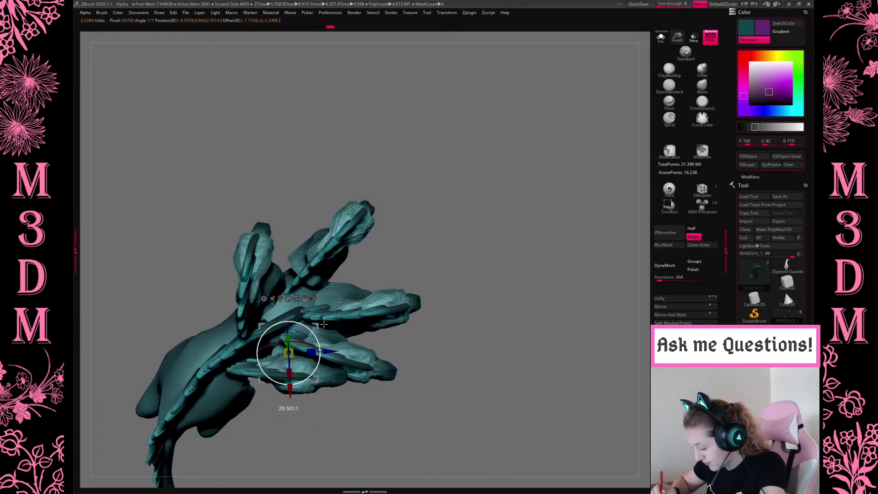
pyautogui.moveTo(294, 303); pyautogui.dragTo(303, 299)
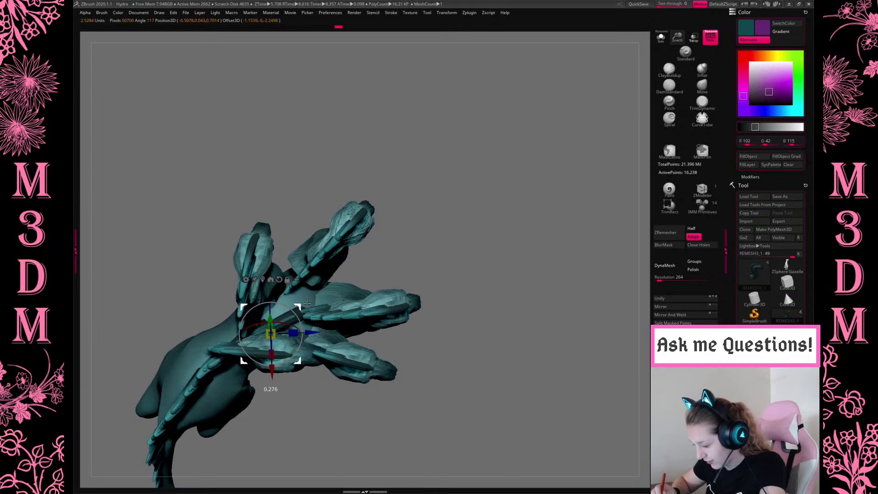
pyautogui.moveTo(524, 256); pyautogui.dragTo(516, 296)
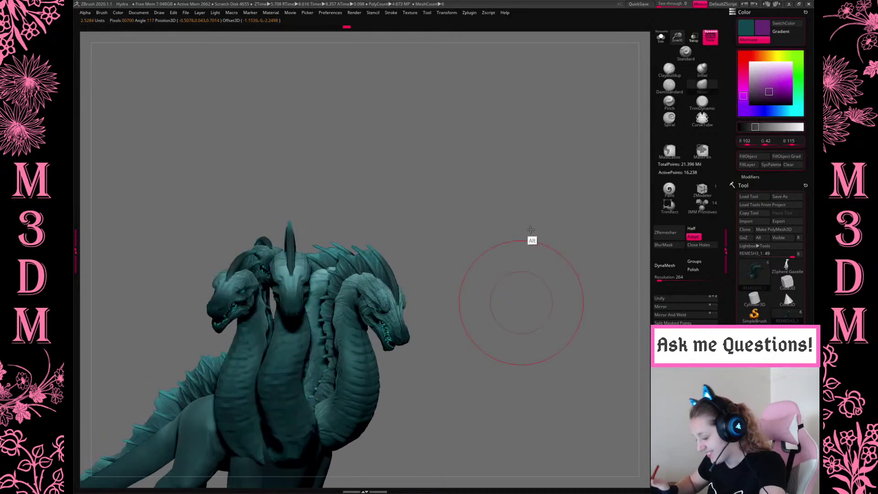
pyautogui.keyDown('alt'); pyautogui.moveTo(533, 225); pyautogui.dragTo(551, 208); pyautogui.keyUp('alt')
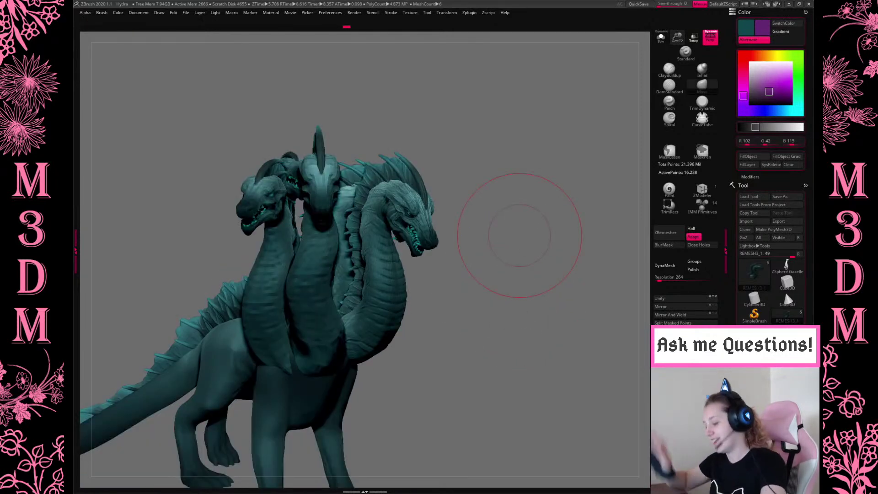
pyautogui.hotkey('ctrl', 'z')
pyautogui.hotkey('ctrl', 'z')
pyautogui.hotkey('ctrl', 'z')
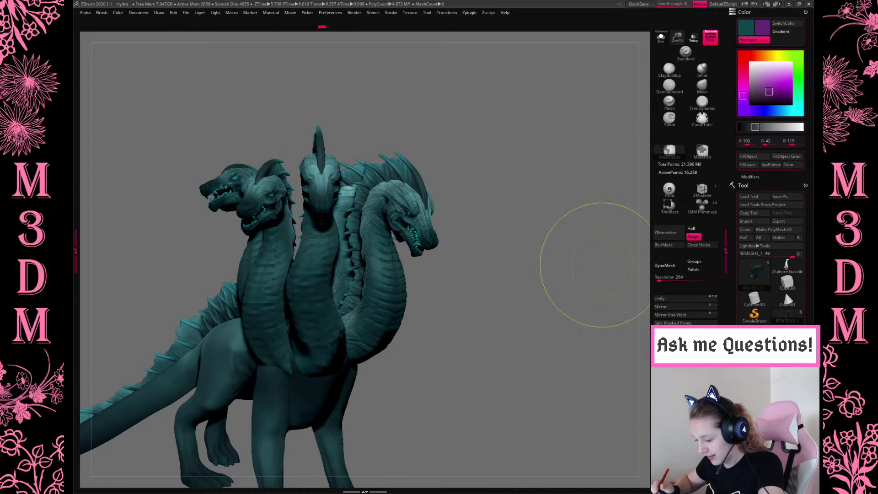
# Rotate the REMESH3_1 neck slightly around its base so it splays away from the other necks, and undo the extra stroke.
pyautogui.moveTo(553, 291)
pyautogui.mouseDown()
pyautogui.moveTo(533, 302)
pyautogui.moveTo(553, 319)
pyautogui.moveTo(541, 333)
pyautogui.mouseUp()
pyautogui.press('w')
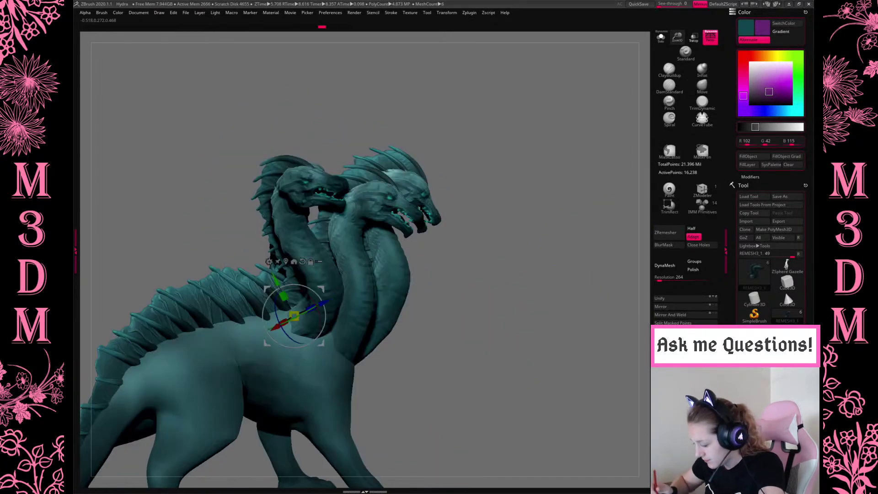
pyautogui.moveTo(425, 288); pyautogui.dragTo(398, 285)
pyautogui.moveTo(323, 291); pyautogui.dragTo(317, 300)
pyautogui.press('q')
pyautogui.moveTo(524, 220)
pyautogui.mouseDown()
pyautogui.moveTo(523, 210)
pyautogui.moveTo(517, 215)
pyautogui.mouseUp()
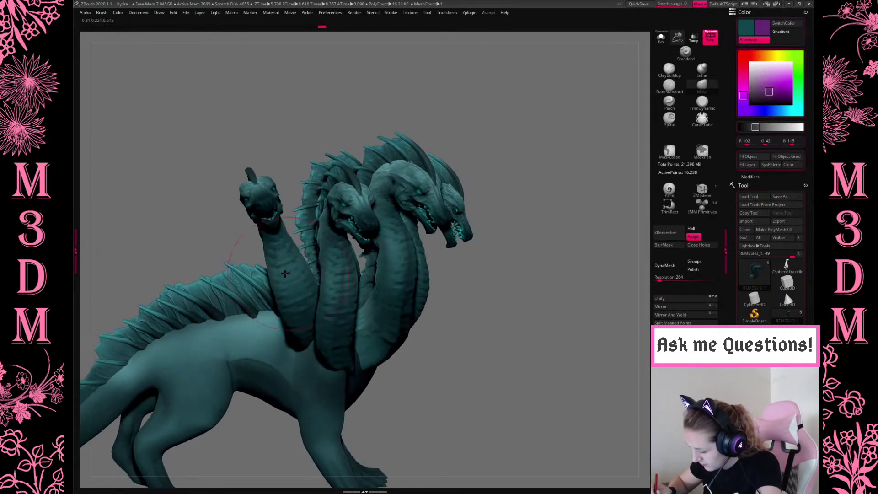
pyautogui.hotkey('ctrl', 'z')
# Mask the base of the REMESH3_1 neck, blur the mask, and tilt the upper neck and head outward with the gizmo.
pyautogui.moveTo(576, 177); pyautogui.dragTo(578, 164)
pyautogui.moveTo(293, 106)
pyautogui.keyDown('ctrl'); pyautogui.mouseDown()
pyautogui.moveTo(218, 273)
pyautogui.moveTo(421, 250)
pyautogui.mouseUp(); pyautogui.keyUp('ctrl')
pyautogui.click(665, 250)
pyautogui.press('w')
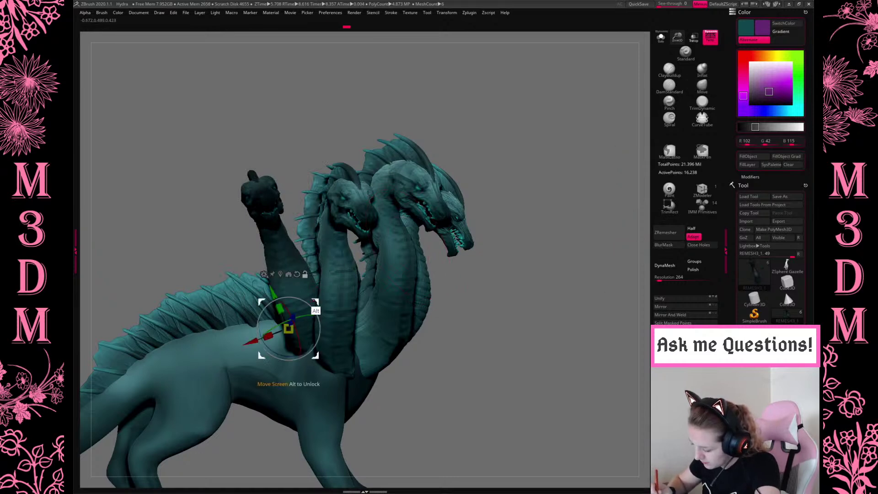
pyautogui.keyDown('alt'); pyautogui.click(297, 278); pyautogui.keyUp('alt')
pyautogui.keyDown('alt'); pyautogui.click(305, 225); pyautogui.keyUp('alt')
pyautogui.moveTo(327, 288)
pyautogui.mouseDown()
pyautogui.moveTo(326, 297)
pyautogui.moveTo(327, 266)
pyautogui.mouseUp()
pyautogui.press('q')
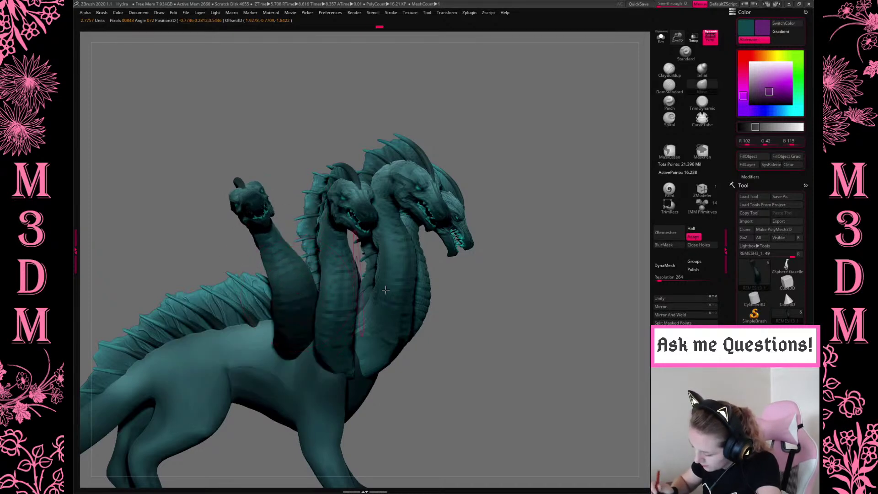
# Isolate the REMESH3_1 head with a blurred mask and rotate it upward around a gizmo placed at the throat.
pyautogui.keyDown('ctrl'); pyautogui.click(502, 339); pyautogui.keyUp('ctrl')
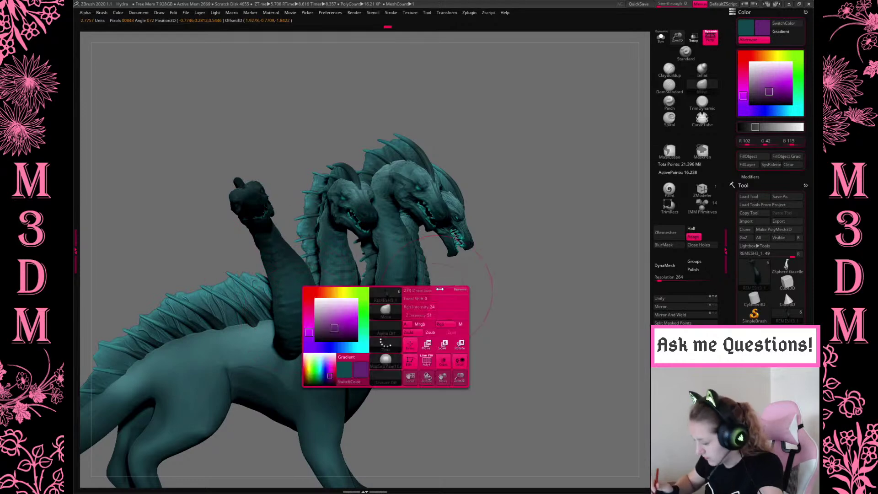
pyautogui.moveTo(549, 289)
pyautogui.keyDown('shift'); pyautogui.mouseDown()
pyautogui.moveTo(566, 299)
pyautogui.moveTo(565, 286)
pyautogui.mouseUp(); pyautogui.keyUp('shift')
pyautogui.moveTo(265, 129)
pyautogui.keyDown('ctrl'); pyautogui.mouseDown()
pyautogui.moveTo(214, 184)
pyautogui.moveTo(262, 228)
pyautogui.mouseUp(); pyautogui.keyUp('ctrl')
pyautogui.moveTo(398, 109); pyautogui.dragTo(377, 114)
pyautogui.moveTo(262, 136)
pyautogui.keyDown('ctrl'); pyautogui.mouseDown()
pyautogui.moveTo(169, 232)
pyautogui.moveTo(267, 217)
pyautogui.mouseUp(); pyautogui.keyUp('ctrl')
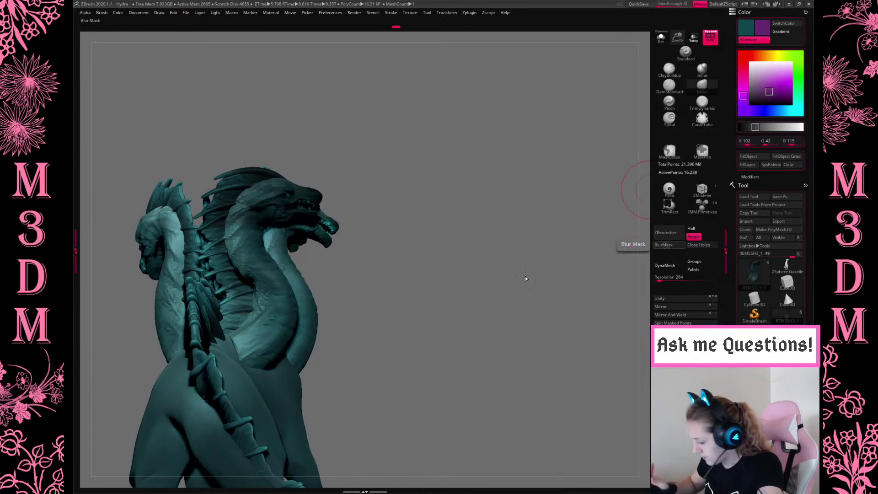
pyautogui.moveTo(502, 284); pyautogui.dragTo(508, 289)
pyautogui.press('w')
pyautogui.keyDown('alt'); pyautogui.click(242, 224); pyautogui.keyUp('alt')
pyautogui.moveTo(274, 220); pyautogui.dragTo(275, 212)
pyautogui.press('q')
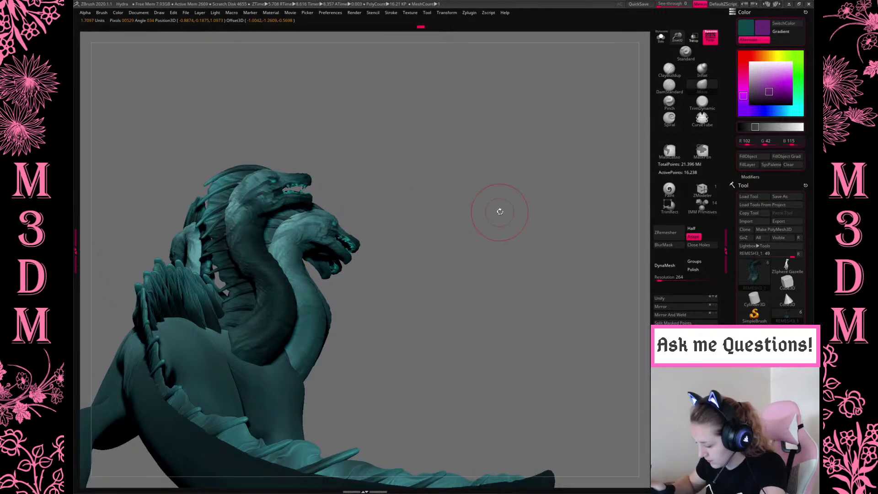
# Show only the REMESH3_1 neck, invert its mask to protect the head, and open the quick brush settings.
pyautogui.click(662, 39)
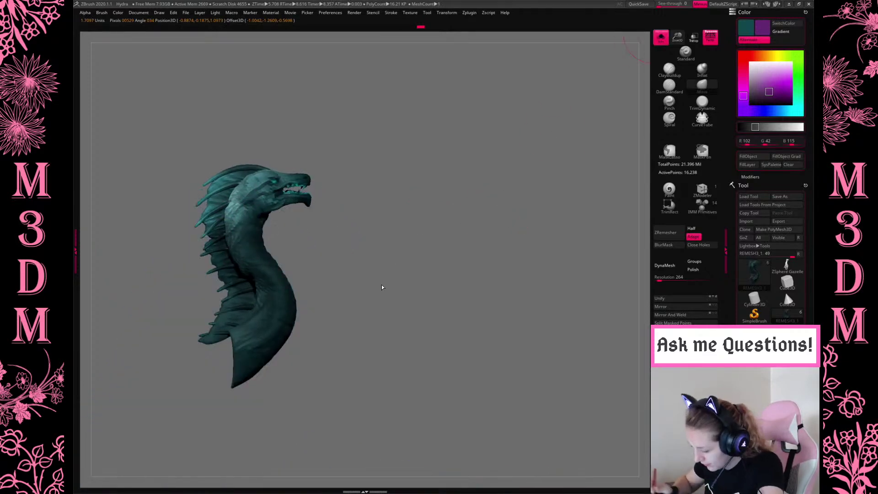
pyautogui.keyDown('ctrl'); pyautogui.click(355, 274); pyautogui.keyUp('ctrl')
pyautogui.click(667, 40)
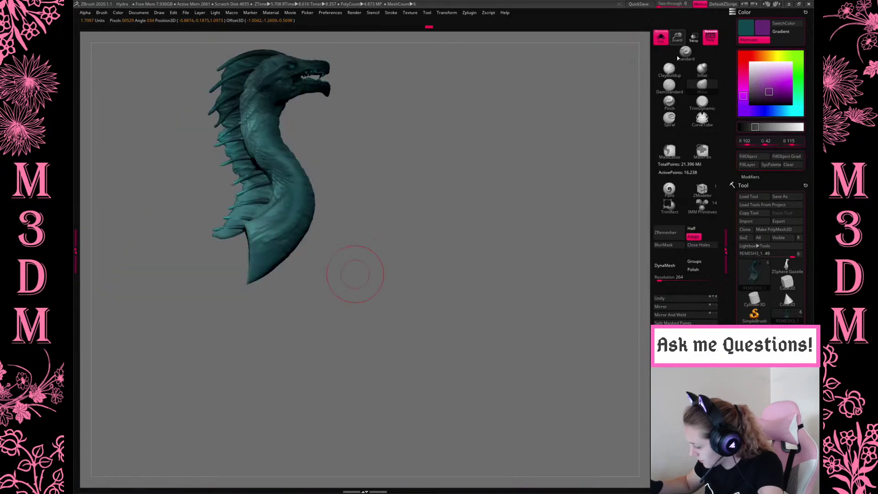
pyautogui.press('space')
# Thicken the middle and lower REMESH3_1 neck by pulling its back and throat outward with the Move brush.
pyautogui.moveTo(284, 225); pyautogui.dragTo(264, 227)
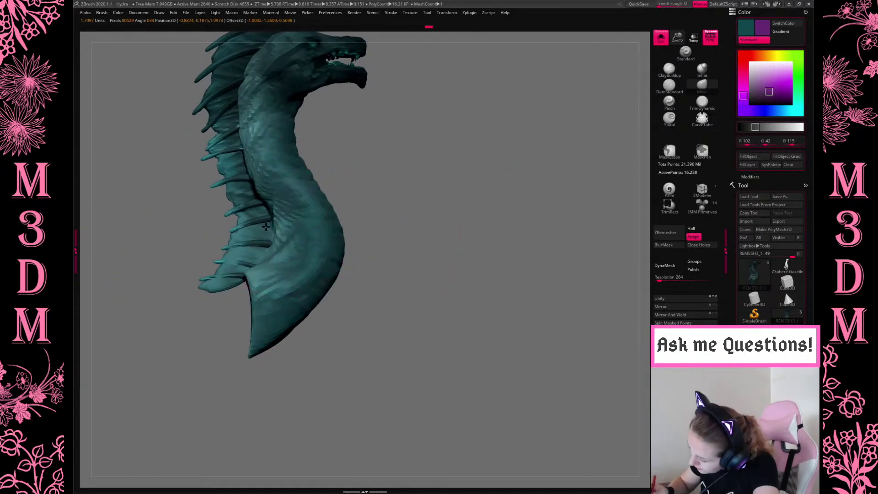
pyautogui.moveTo(347, 215)
pyautogui.mouseDown()
pyautogui.moveTo(364, 215)
pyautogui.moveTo(359, 227)
pyautogui.mouseUp()
pyautogui.moveTo(303, 158); pyautogui.dragTo(318, 161)
pyautogui.moveTo(286, 212); pyautogui.dragTo(271, 229)
pyautogui.moveTo(402, 185); pyautogui.dragTo(403, 183)
pyautogui.moveTo(282, 200); pyautogui.dragTo(267, 201)
pyautogui.moveTo(242, 157); pyautogui.dragTo(240, 157)
pyautogui.keyDown('alt'); pyautogui.moveTo(368, 192); pyautogui.dragTo(380, 231); pyautogui.keyUp('alt')
pyautogui.moveTo(294, 243); pyautogui.dragTo(285, 244)
pyautogui.rightClick(330, 304)
pyautogui.moveTo(331, 335); pyautogui.dragTo(338, 339)
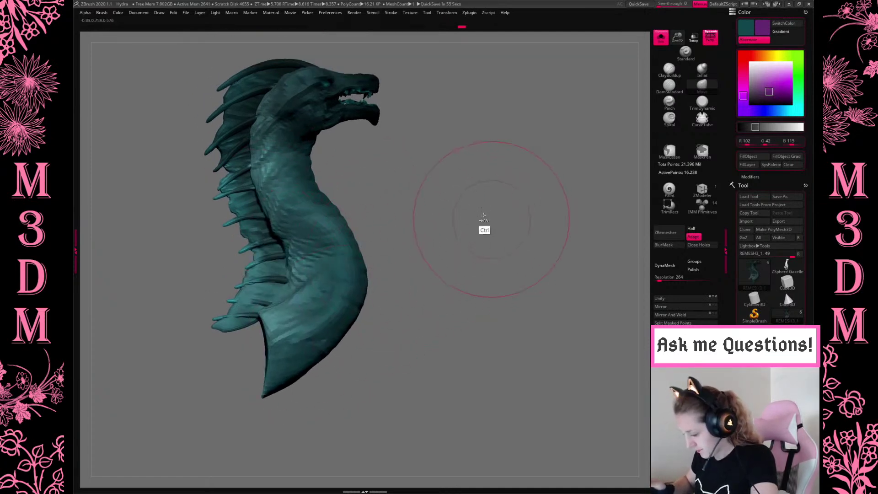
# Clear the mask and pull the nape of the REMESH3_1 neck outward so it flows into the head.
pyautogui.rightClick(272, 252)
pyautogui.rightClick(249, 163)
pyautogui.moveTo(248, 162)
pyautogui.mouseDown()
pyautogui.moveTo(269, 169)
pyautogui.moveTo(260, 149)
pyautogui.mouseUp()
pyautogui.hotkey('ctrl', 'z')
pyautogui.keyDown('ctrl'); pyautogui.moveTo(383, 194); pyautogui.dragTo(392, 201); pyautogui.keyUp('ctrl')
pyautogui.moveTo(253, 137); pyautogui.dragTo(247, 131)
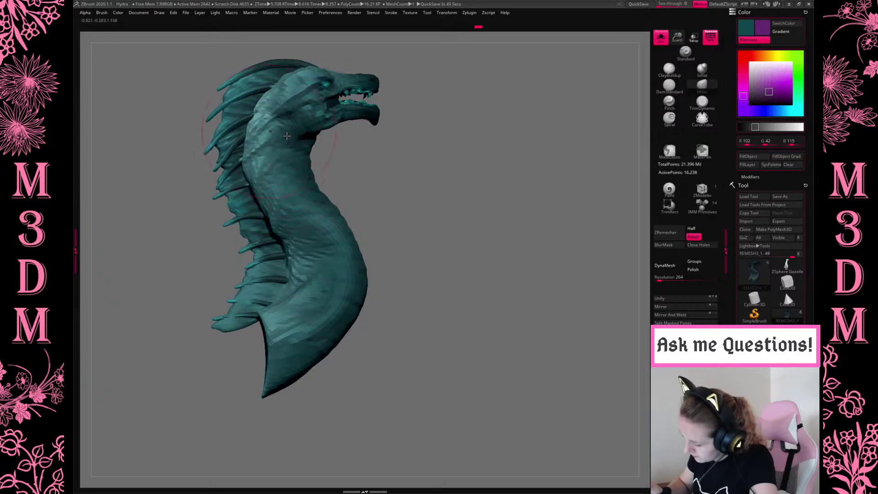
pyautogui.moveTo(297, 251); pyautogui.dragTo(300, 252)
pyautogui.rightClick(246, 250)
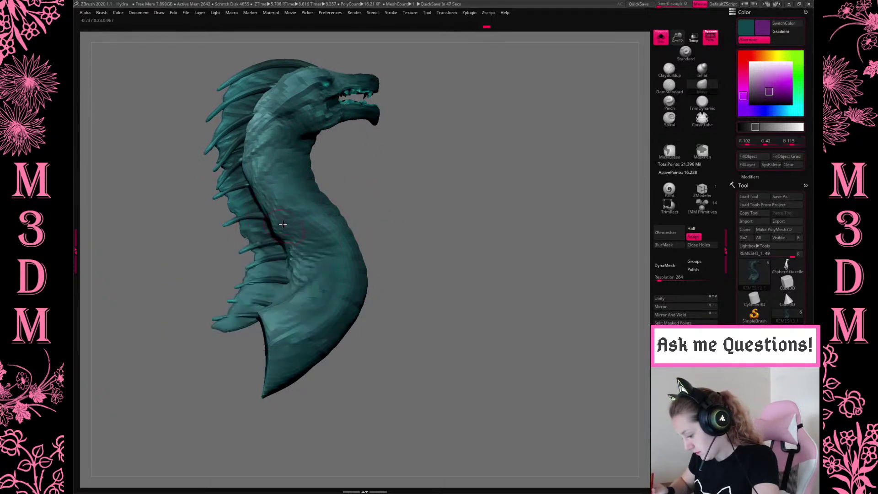
pyautogui.moveTo(291, 265); pyautogui.dragTo(291, 263)
# Try to reshape the sides of the REMESH3_1 neck from behind with the Move brush, and undo the strokes.
pyautogui.moveTo(405, 224)
pyautogui.mouseDown()
pyautogui.moveTo(453, 210)
pyautogui.moveTo(474, 215)
pyautogui.mouseUp()
pyautogui.moveTo(398, 257); pyautogui.dragTo(398, 239)
pyautogui.moveTo(397, 240); pyautogui.dragTo(388, 231, button='right')
pyautogui.rightClick(388, 231)
pyautogui.moveTo(275, 200); pyautogui.dragTo(288, 201)
pyautogui.hotkey('ctrl', 'z')
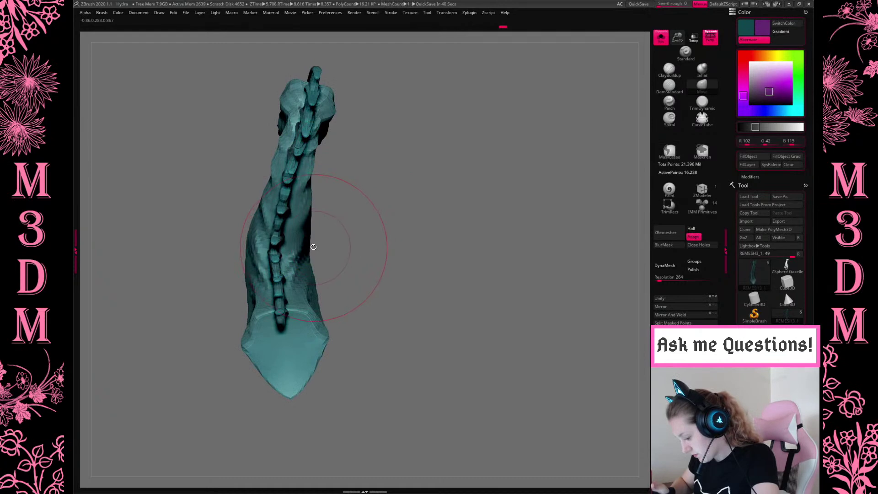
pyautogui.hotkey('ctrl', 'z')
pyautogui.hotkey('ctrl', 'z')
pyautogui.hotkey('ctrl', 'shift', 'z')
# Even out the sides of the REMESH3_1 neck from behind with small Move strokes.
pyautogui.moveTo(280, 176); pyautogui.dragTo(279, 176)
pyautogui.moveTo(276, 288); pyautogui.dragTo(281, 289)
pyautogui.moveTo(246, 254); pyautogui.dragTo(243, 255)
pyautogui.moveTo(288, 166); pyautogui.dragTo(290, 166)
# Mask the REMESH3_1 head, blur the mask edge, and invert the mask so only the head can be transformed.
pyautogui.moveTo(470, 173)
pyautogui.mouseDown()
pyautogui.moveTo(474, 212)
pyautogui.moveTo(469, 174)
pyautogui.moveTo(459, 232)
pyautogui.moveTo(456, 223)
pyautogui.mouseUp()
pyautogui.moveTo(317, 73)
pyautogui.keyDown('ctrl'); pyautogui.mouseDown()
pyautogui.moveTo(206, 141)
pyautogui.moveTo(241, 234)
pyautogui.moveTo(341, 212)
pyautogui.mouseUp(); pyautogui.keyUp('ctrl')
pyautogui.moveTo(430, 178)
pyautogui.keyDown('ctrl'); pyautogui.mouseDown()
pyautogui.moveTo(468, 187)
pyautogui.moveTo(471, 206)
pyautogui.mouseUp(); pyautogui.keyUp('ctrl')
pyautogui.moveTo(494, 261)
pyautogui.mouseDown()
pyautogui.moveTo(503, 257)
pyautogui.moveTo(170, 182)
pyautogui.mouseUp()
pyautogui.moveTo(114, 180)
pyautogui.keyDown('ctrl'); pyautogui.mouseDown()
pyautogui.moveTo(196, 163)
pyautogui.moveTo(303, 261)
pyautogui.moveTo(324, 372)
pyautogui.mouseUp(); pyautogui.keyUp('ctrl')
pyautogui.click(666, 245)
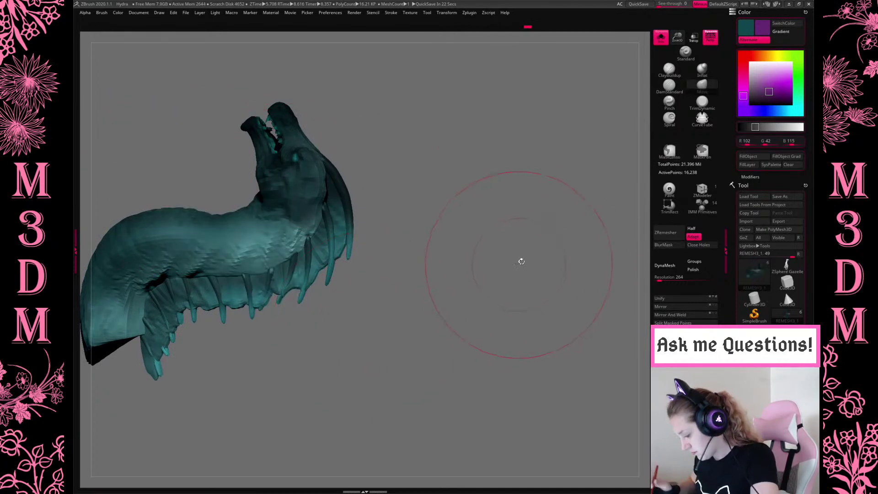
pyautogui.moveTo(117, 146)
pyautogui.keyDown('ctrl'); pyautogui.keyDown('alt'); pyautogui.mouseDown()
pyautogui.moveTo(210, 362)
pyautogui.moveTo(101, 407)
pyautogui.mouseUp(); pyautogui.keyUp('alt'); pyautogui.keyUp('ctrl')
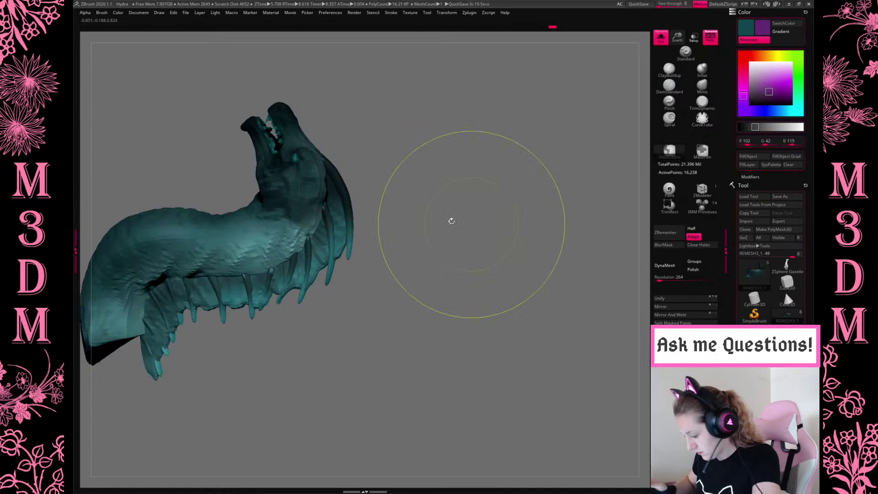
pyautogui.keyDown('ctrl'); pyautogui.click(458, 227); pyautogui.keyUp('ctrl')
# Undo the first head rotation, reposition the gizmo behind the REMESH3_1 skull, and turn the head slightly.
pyautogui.press('w')
pyautogui.moveTo(348, 169); pyautogui.dragTo(364, 146)
pyautogui.hotkey('ctrl', 'z')
pyautogui.moveTo(502, 185); pyautogui.dragTo(471, 173)
pyautogui.keyDown('alt'); pyautogui.click(292, 235); pyautogui.keyUp('alt')
pyautogui.keyDown('alt'); pyautogui.moveTo(263, 213); pyautogui.dragTo(497, 225); pyautogui.keyUp('alt')
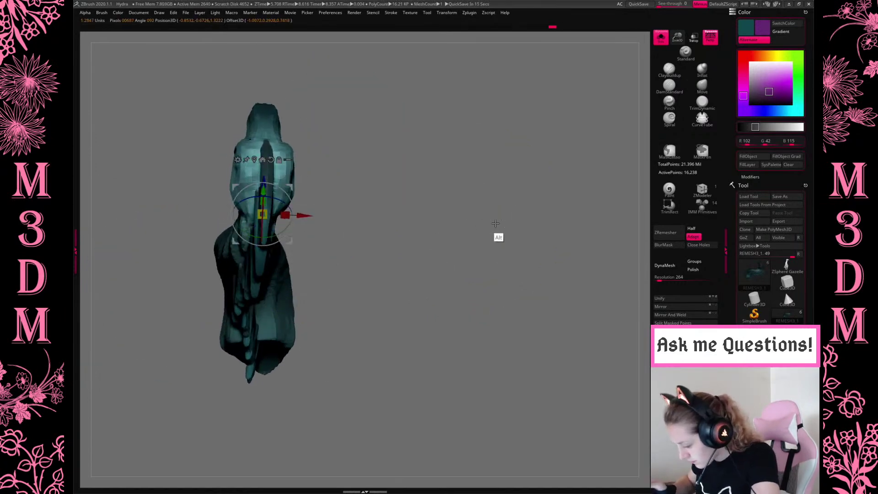
pyautogui.moveTo(294, 202); pyautogui.dragTo(294, 196)
pyautogui.press('q')
# Turn off solo display to show every neck and frame the whole hydra.
pyautogui.moveTo(405, 232)
pyautogui.mouseDown()
pyautogui.moveTo(452, 202)
pyautogui.moveTo(476, 239)
pyautogui.mouseUp()
pyautogui.moveTo(471, 182)
pyautogui.keyDown('shift'); pyautogui.mouseDown()
pyautogui.moveTo(504, 204)
pyautogui.moveTo(514, 160)
pyautogui.moveTo(511, 182)
pyautogui.moveTo(545, 214)
pyautogui.mouseUp(); pyautogui.keyUp('shift')
pyautogui.click(663, 40)
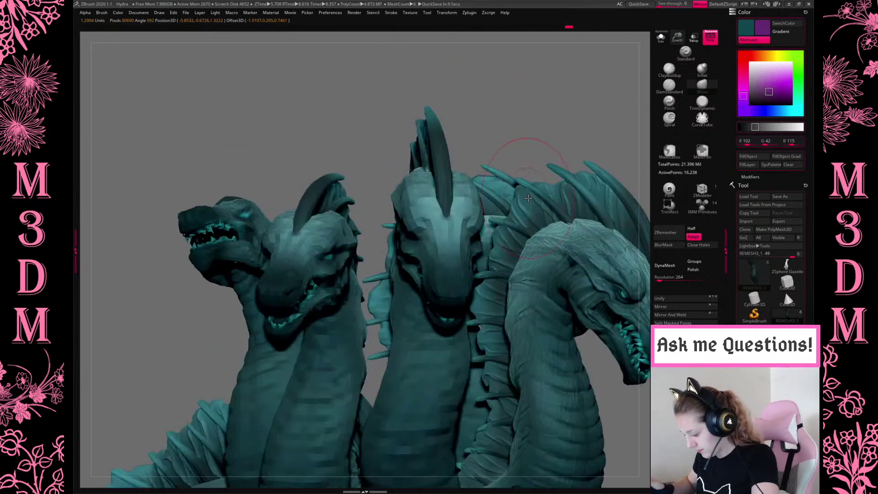
pyautogui.press('f')
pyautogui.press('f')
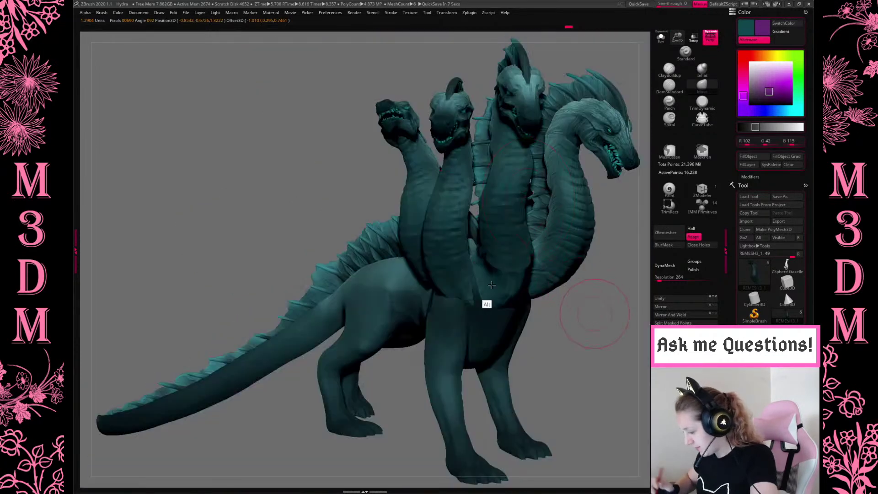
# Select the REMESH2 neck, shift it sideways toward the central neck with the gizmo, and nudge its shape with a Move stroke.
pyautogui.keyDown('alt'); pyautogui.moveTo(594, 314); pyautogui.dragTo(487, 291); pyautogui.keyUp('alt')
pyautogui.press('space')
pyautogui.click(510, 231)
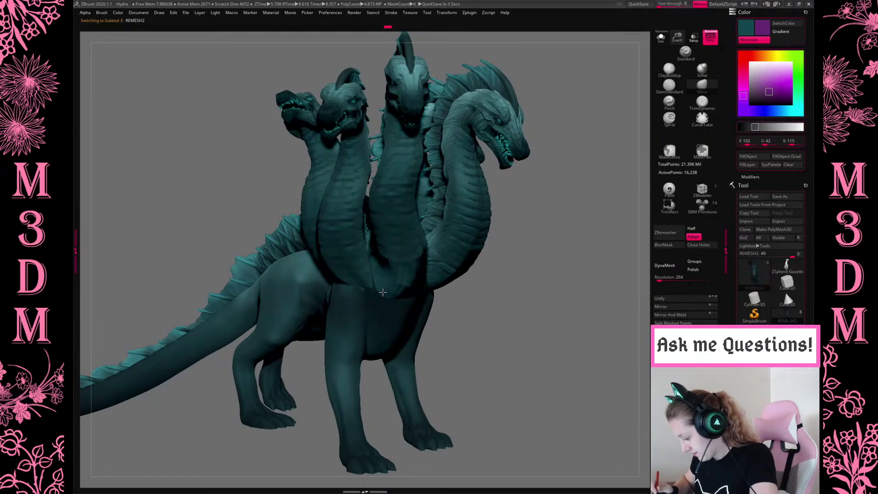
pyautogui.press('w')
pyautogui.click(353, 266)
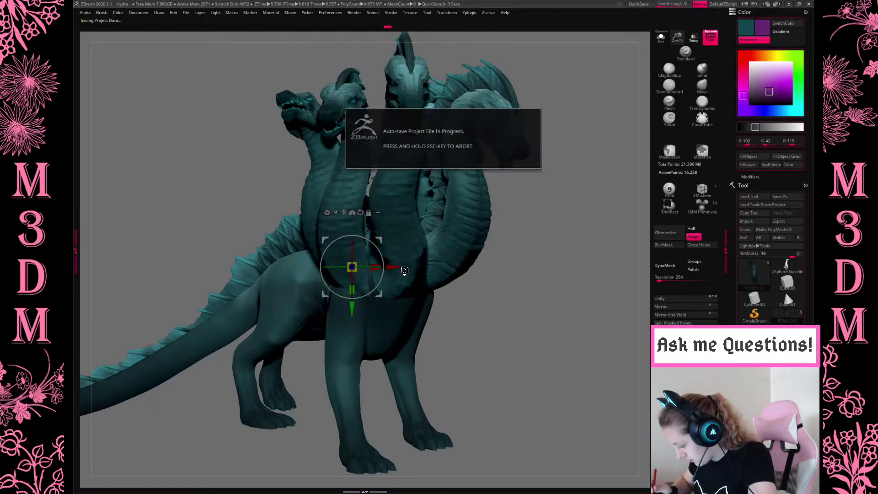
pyautogui.moveTo(394, 267); pyautogui.dragTo(400, 268)
pyautogui.press('q')
pyautogui.moveTo(365, 218); pyautogui.dragTo(351, 214)
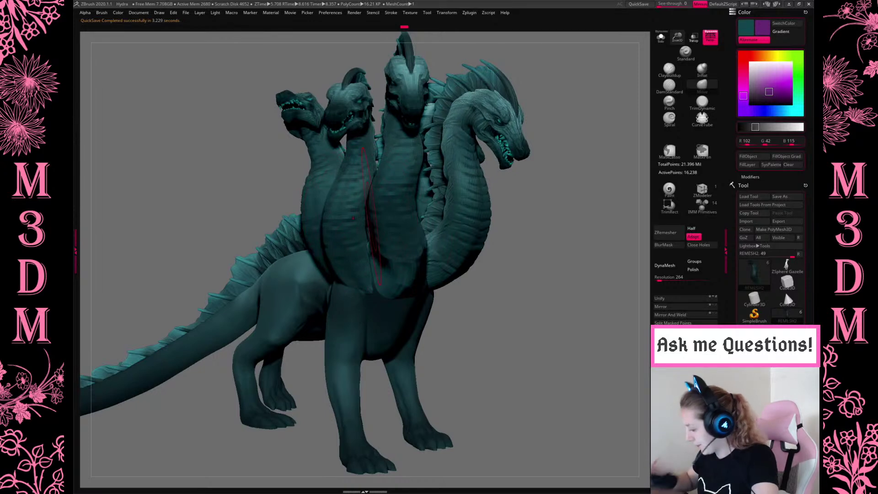
# Select the REMESH3_1 neck, place the gizmo at its base, and move the neck forward along the shoulder.
pyautogui.moveTo(564, 268); pyautogui.dragTo(583, 257)
pyautogui.press('space')
pyautogui.moveTo(496, 260); pyautogui.dragTo(465, 257)
pyautogui.keyDown('alt'); pyautogui.click(314, 270); pyautogui.keyUp('alt')
pyautogui.press('w')
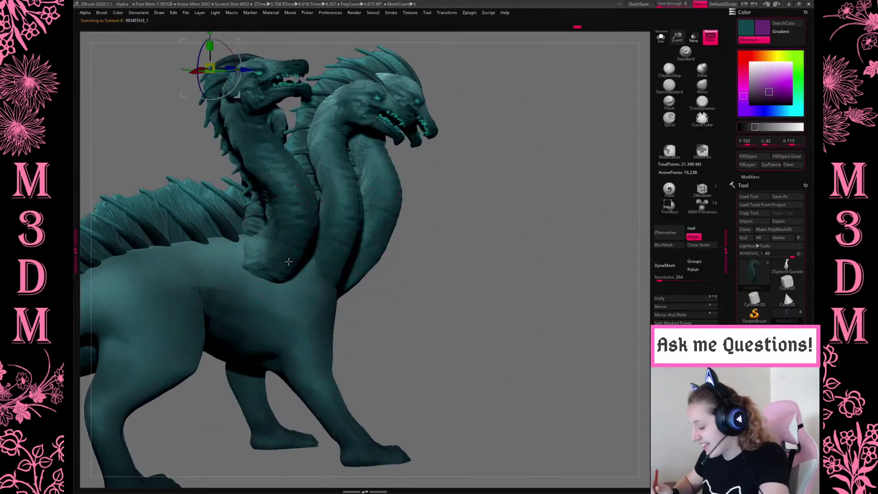
pyautogui.click(279, 269)
pyautogui.moveTo(512, 252); pyautogui.dragTo(526, 272)
pyautogui.moveTo(289, 284); pyautogui.dragTo(336, 266)
pyautogui.press('q')
# Set the gizmo on the base of the REMESH3_1 neck and shift the neck along the shoulder.
pyautogui.moveTo(512, 198)
pyautogui.mouseDown()
pyautogui.moveTo(490, 206)
pyautogui.moveTo(504, 253)
pyautogui.moveTo(424, 224)
pyautogui.moveTo(459, 250)
pyautogui.mouseUp()
pyautogui.press('w')
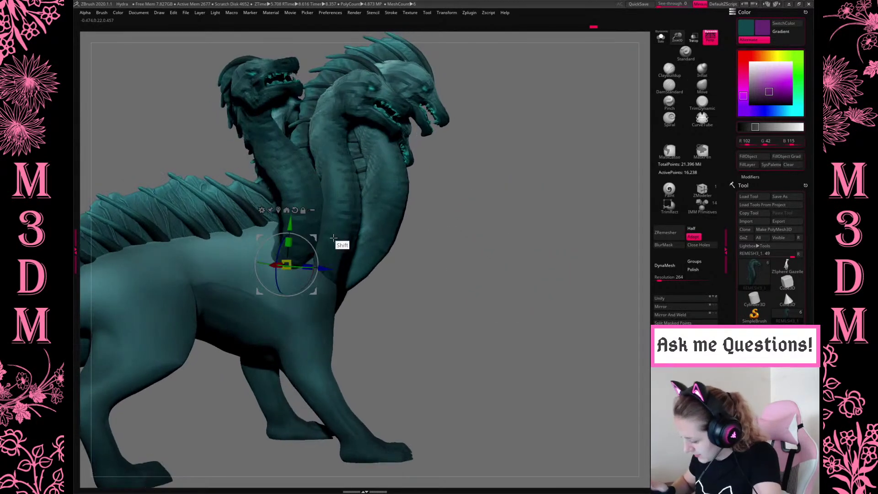
pyautogui.keyDown('alt'); pyautogui.click(276, 347); pyautogui.keyUp('alt')
pyautogui.keyDown('alt'); pyautogui.click(429, 250); pyautogui.keyUp('alt')
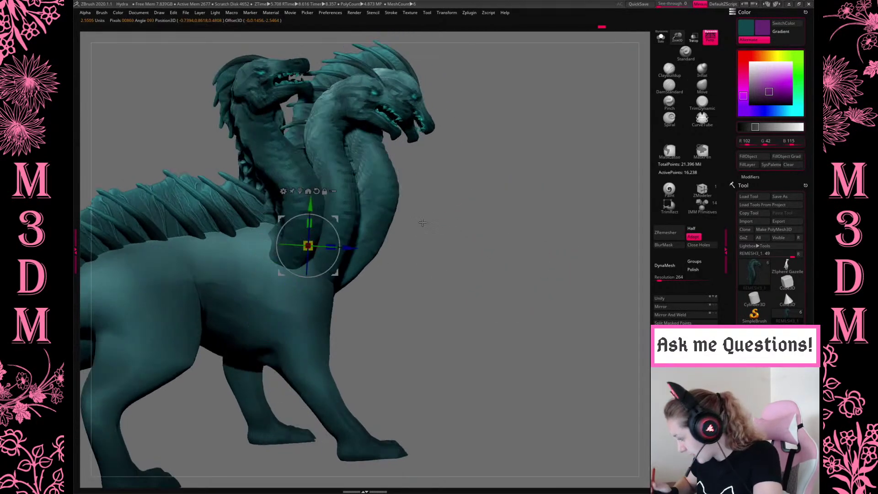
pyautogui.keyDown('alt'); pyautogui.moveTo(321, 251); pyautogui.dragTo(318, 233); pyautogui.keyUp('alt')
pyautogui.moveTo(520, 255)
pyautogui.mouseDown()
pyautogui.moveTo(511, 241)
pyautogui.moveTo(518, 261)
pyautogui.mouseUp()
pyautogui.press('f')
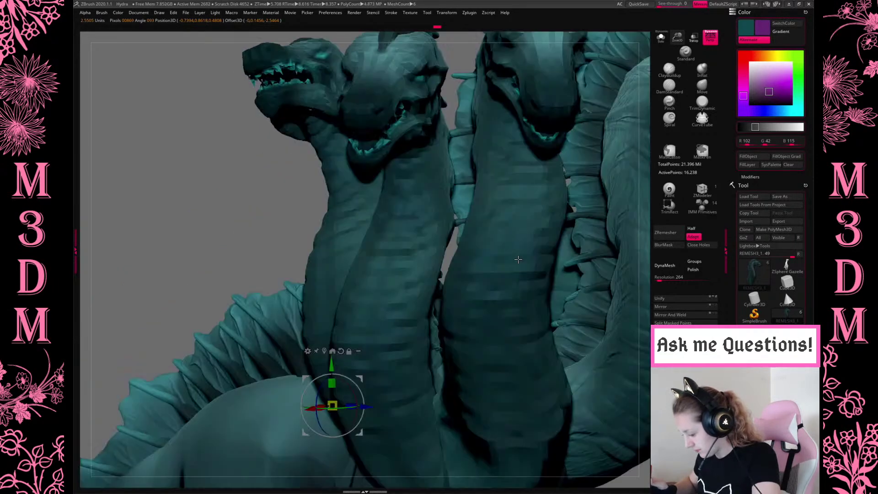
pyautogui.press('f')
# Select the REMESH1 neck and shape its base against the chest with the Move brush.
pyautogui.moveTo(602, 317); pyautogui.dragTo(509, 280)
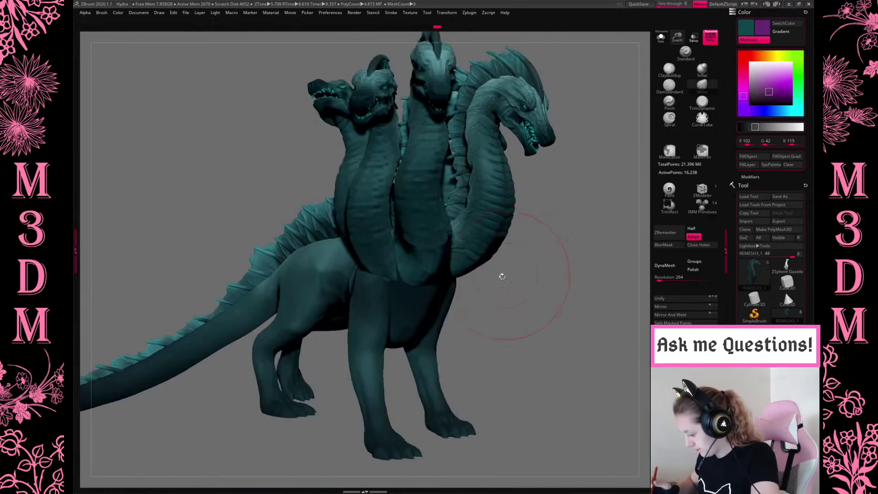
pyautogui.keyDown('alt'); pyautogui.click(394, 264); pyautogui.keyUp('alt')
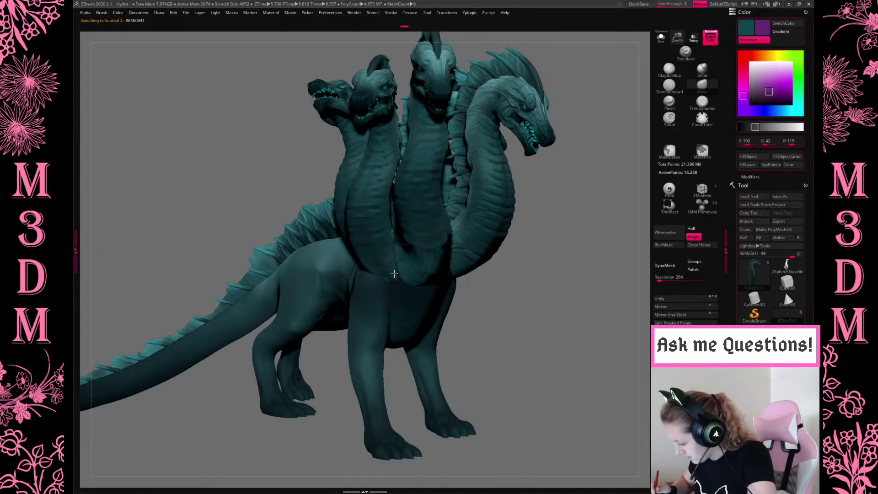
pyautogui.moveTo(524, 287); pyautogui.dragTo(424, 308)
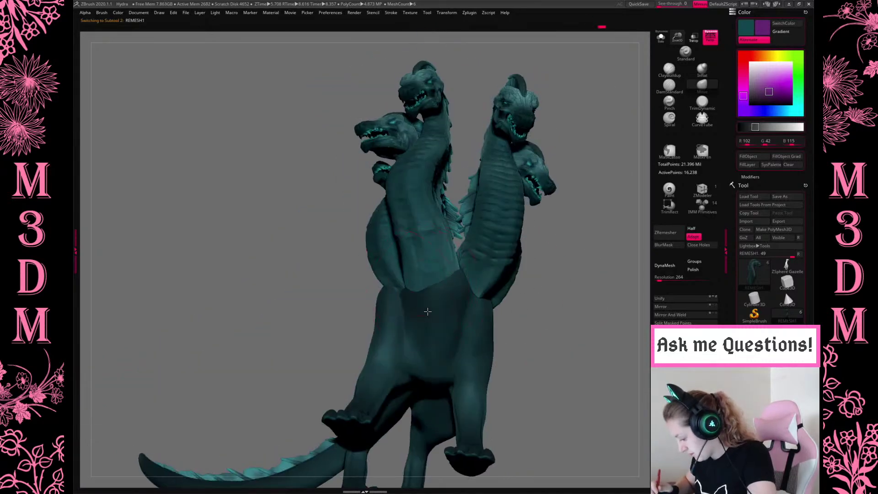
pyautogui.moveTo(584, 278); pyautogui.dragTo(458, 267)
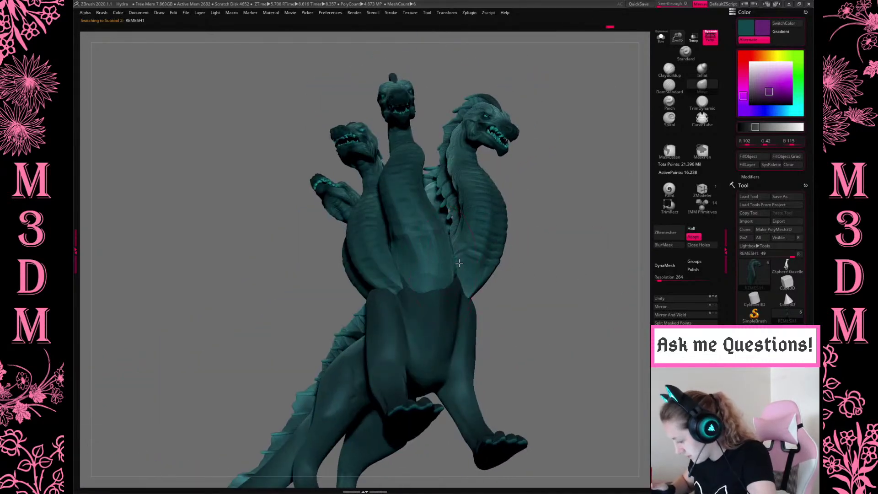
pyautogui.moveTo(556, 294); pyautogui.dragTo(519, 278)
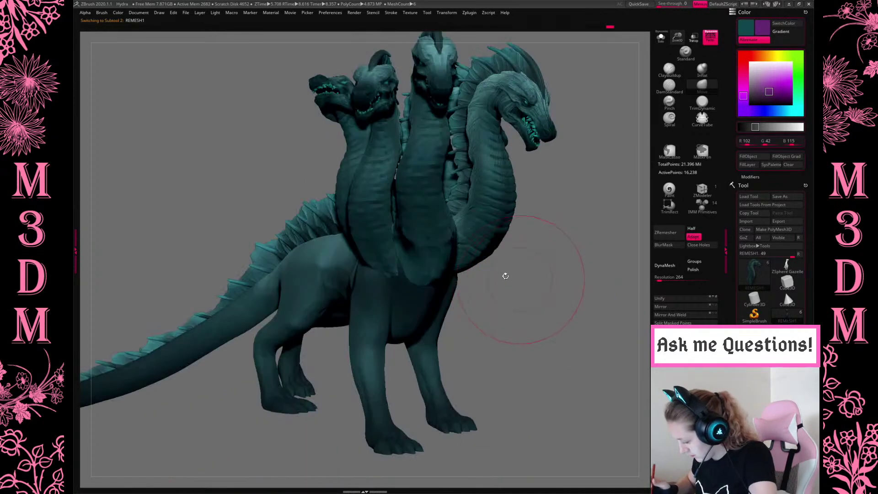
# Select the REMESH2 neck and reshape its lower end where it meets the shoulder with Move strokes.
pyautogui.keyDown('alt'); pyautogui.click(410, 291); pyautogui.keyUp('alt')
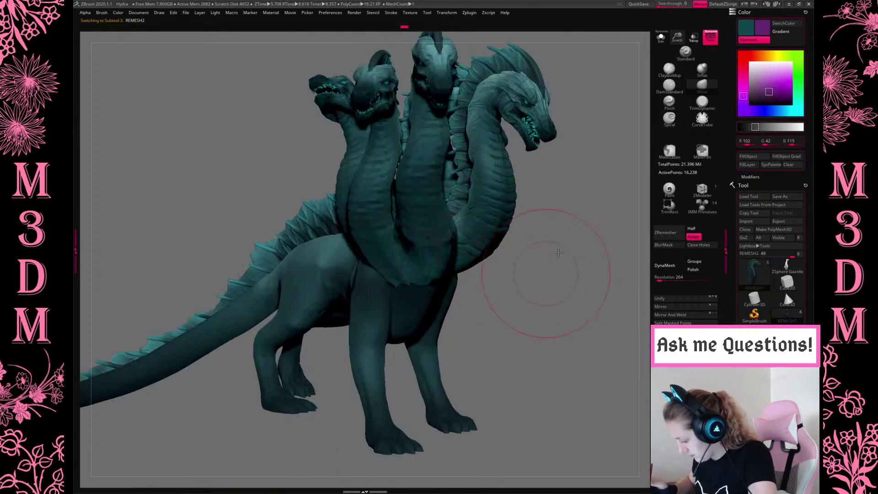
pyautogui.moveTo(559, 252); pyautogui.dragTo(405, 282)
pyautogui.moveTo(527, 261); pyautogui.dragTo(402, 267)
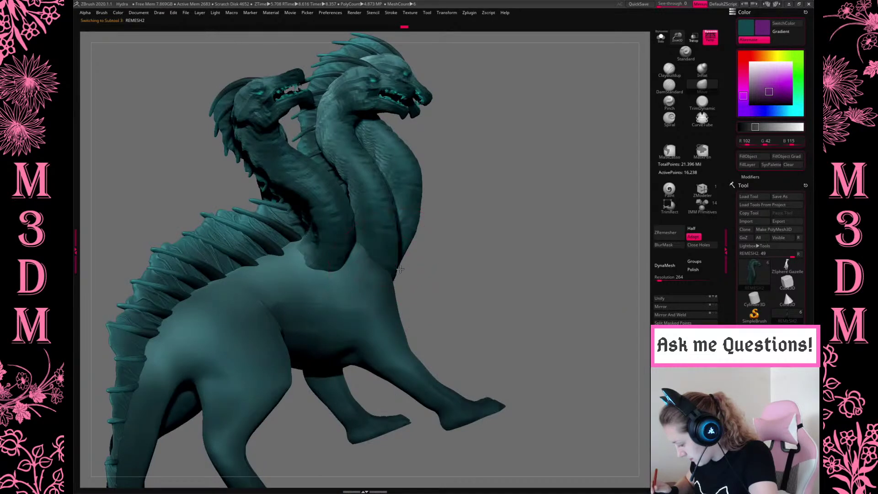
pyautogui.moveTo(468, 270); pyautogui.dragTo(353, 263)
# Refine how the REMESH3_1 and REMESH2 necks sit on the chest and shoulder, using the Move brush from several angles.
pyautogui.keyDown('alt'); pyautogui.click(370, 251); pyautogui.keyUp('alt')
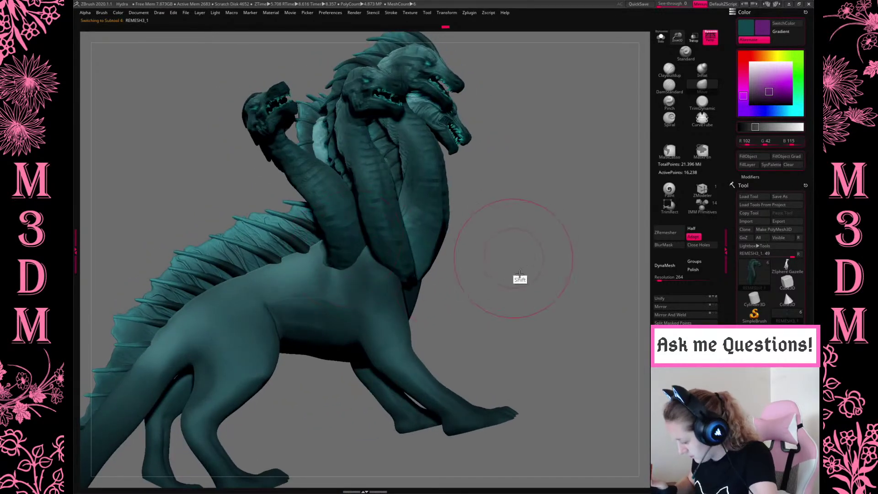
pyautogui.moveTo(513, 259); pyautogui.dragTo(529, 245)
pyautogui.rightClick(344, 305)
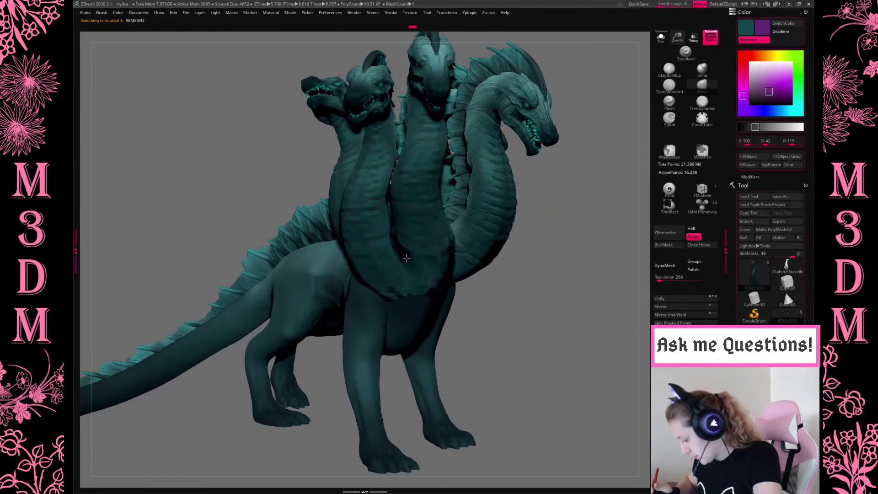
pyautogui.moveTo(558, 317); pyautogui.dragTo(531, 291)
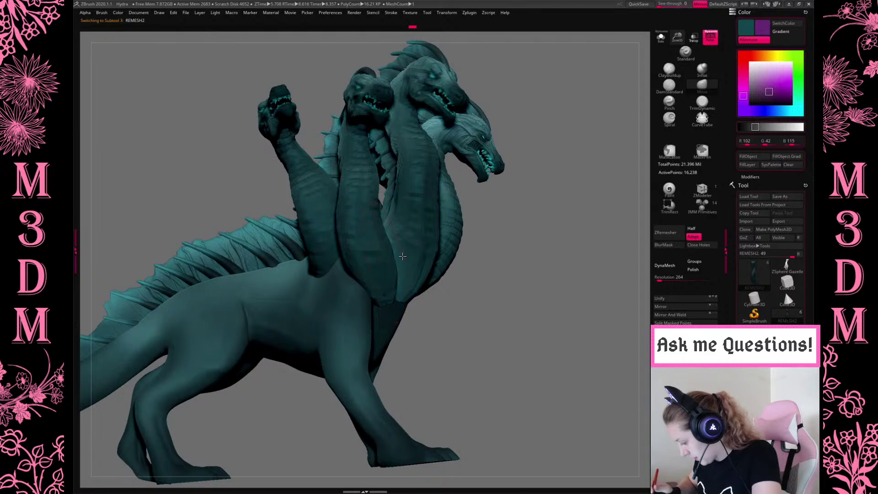
pyautogui.moveTo(545, 347); pyautogui.dragTo(398, 236)
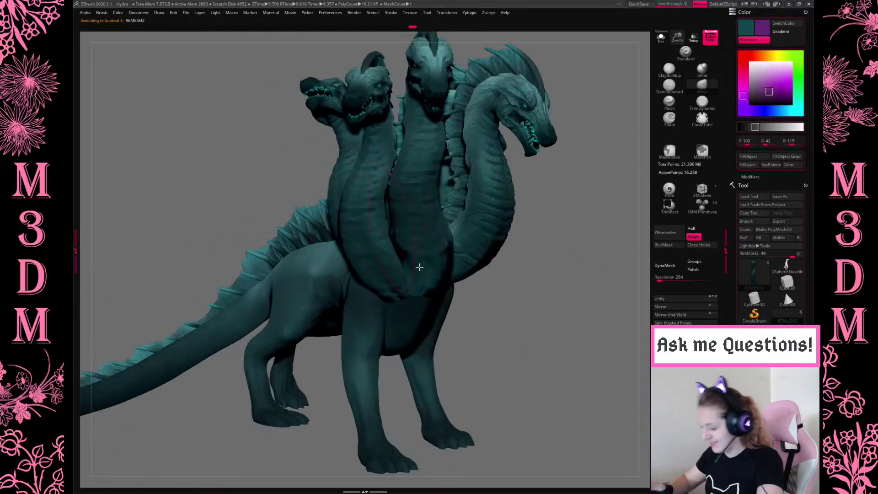
pyautogui.rightClick(502, 265)
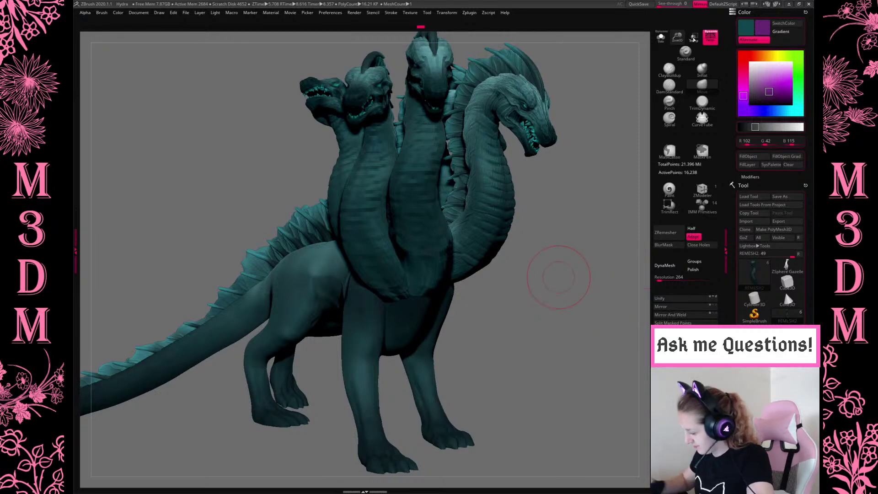
pyautogui.moveTo(557, 274); pyautogui.dragTo(474, 243)
# Place the gizmo at the base of the REMESH3 neck and shift the neck's position on the chest.
pyautogui.press('w')
pyautogui.keyDown('alt'); pyautogui.moveTo(425, 298); pyautogui.dragTo(606, 330); pyautogui.keyUp('alt')
pyautogui.keyDown('alt'); pyautogui.moveTo(457, 271); pyautogui.dragTo(445, 322); pyautogui.keyUp('alt')
pyautogui.keyDown('alt'); pyautogui.moveTo(459, 254); pyautogui.dragTo(714, 250); pyautogui.keyUp('alt')
pyautogui.moveTo(463, 298); pyautogui.dragTo(463, 302)
pyautogui.moveTo(495, 260); pyautogui.dragTo(483, 258)
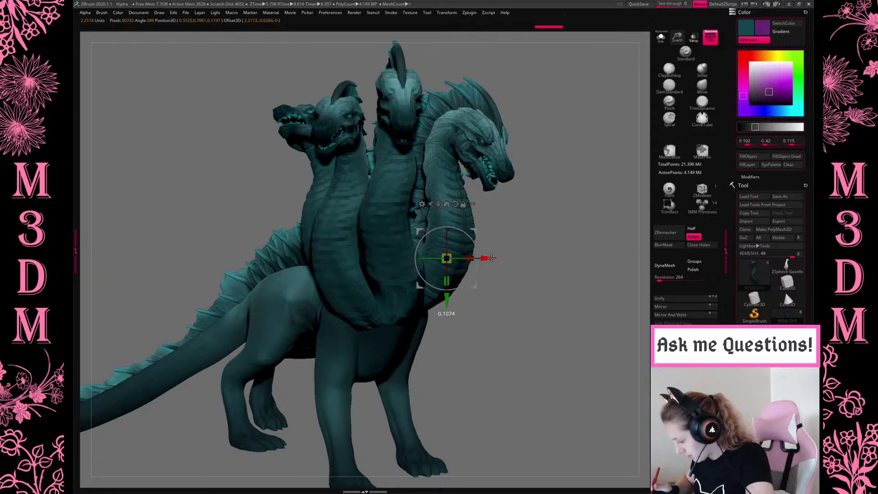
# Select the REMESH1 neck, adjust its base with a resized Move brush, and inspect the necks from both sides.
pyautogui.press('q')
pyautogui.moveTo(551, 263)
pyautogui.mouseDown()
pyautogui.moveTo(584, 261)
pyautogui.moveTo(472, 253)
pyautogui.moveTo(407, 260)
pyautogui.moveTo(396, 272)
pyautogui.mouseUp()
pyautogui.keyDown('alt'); pyautogui.click(406, 269); pyautogui.keyUp('alt')
pyautogui.press('space')
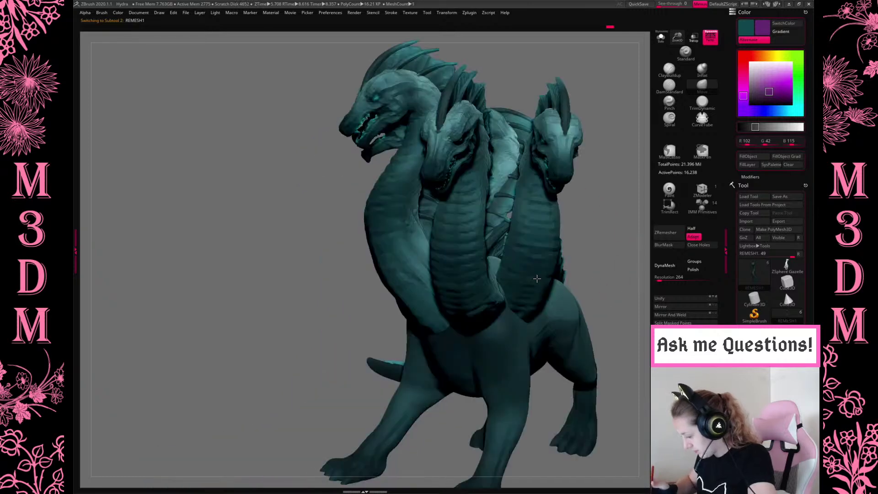
pyautogui.press('space')
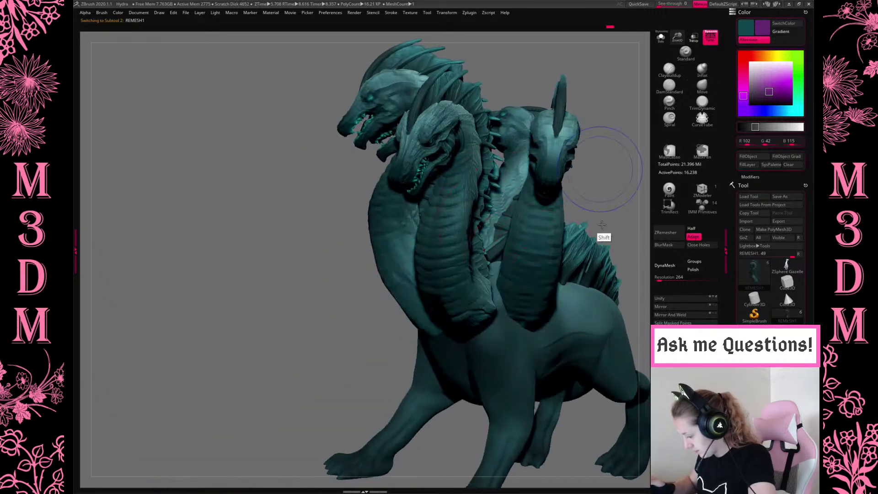
pyautogui.moveTo(604, 232); pyautogui.dragTo(588, 196)
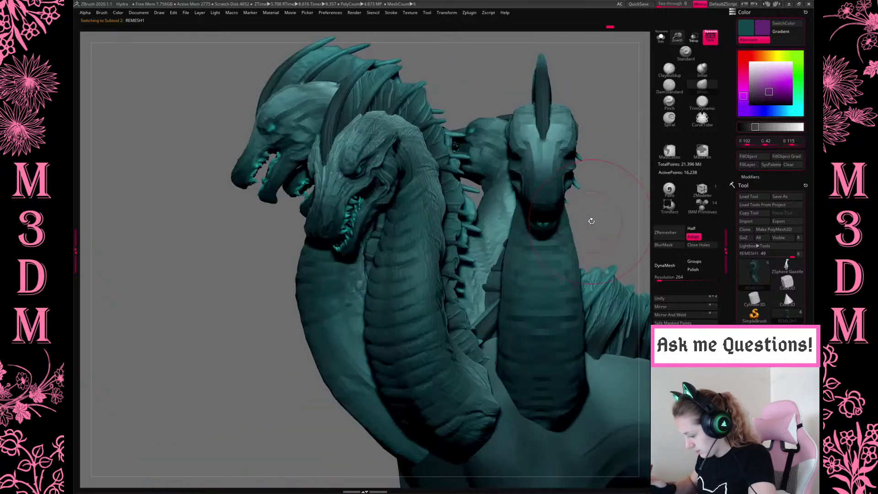
pyautogui.press('f')
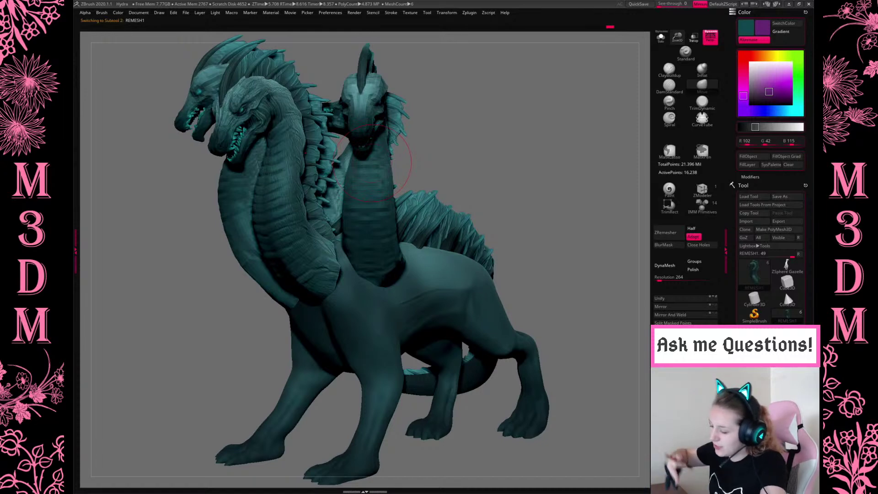
pyautogui.moveTo(541, 140); pyautogui.dragTo(543, 133)
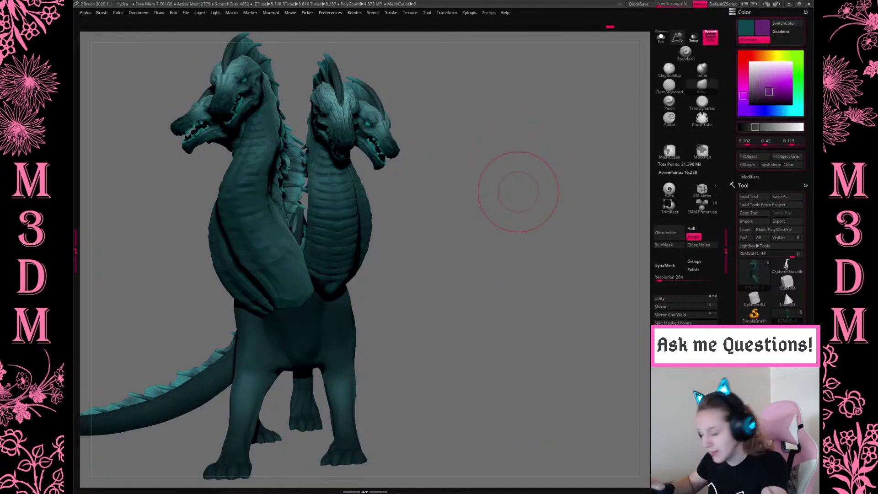
# Select the REMESH3 neck and switch all visible subtools to low resolution with SubTool Master.
pyautogui.keyDown('alt'); pyautogui.click(355, 224); pyautogui.keyUp('alt')
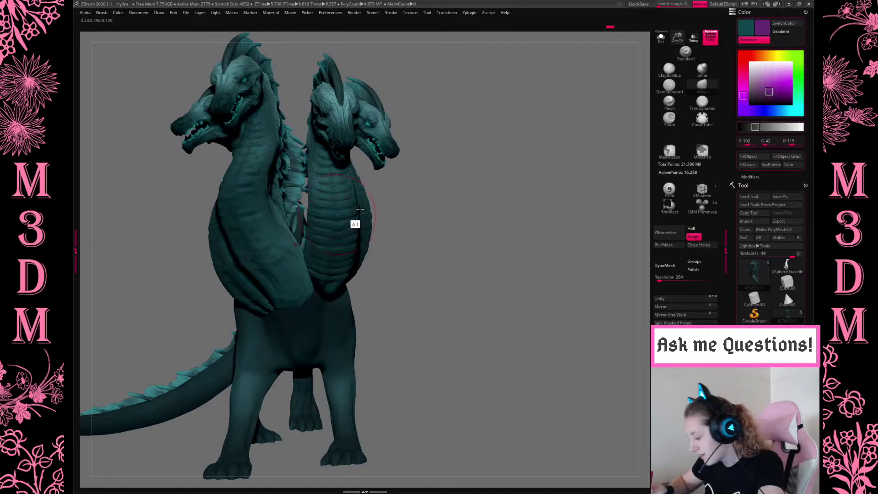
pyautogui.click(487, 13)
pyautogui.click(470, 13)
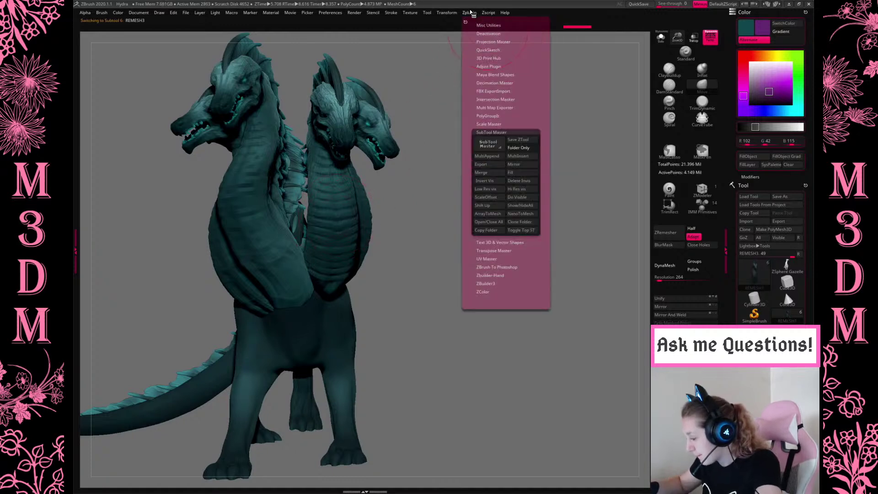
pyautogui.click(511, 196)
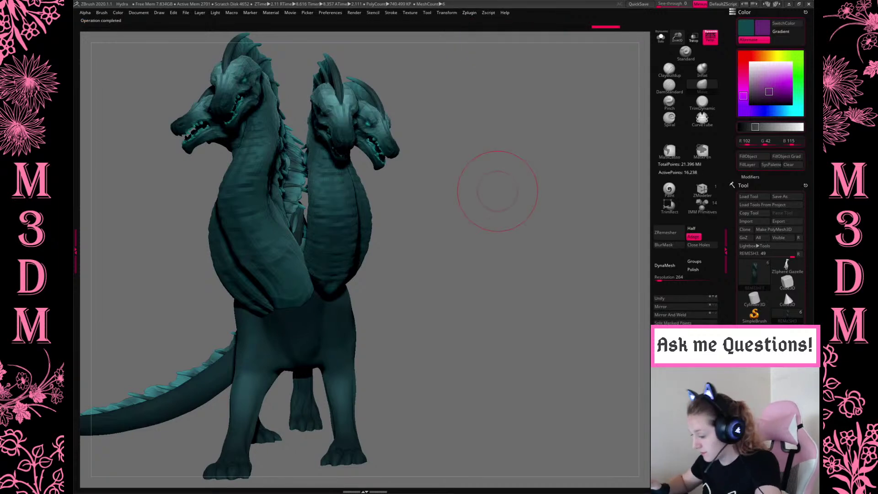
# Move the REMESH3 neck sideways on the chest with the gizmo and adjust its shape with a Move stroke.
pyautogui.moveTo(471, 188)
pyautogui.mouseDown()
pyautogui.moveTo(473, 172)
pyautogui.moveTo(467, 178)
pyautogui.mouseUp()
pyautogui.press('w')
pyautogui.keyDown('alt'); pyautogui.moveTo(344, 278); pyautogui.dragTo(417, 271); pyautogui.keyUp('alt')
pyautogui.moveTo(379, 297)
pyautogui.mouseDown()
pyautogui.moveTo(371, 289)
pyautogui.moveTo(367, 298)
pyautogui.mouseUp()
pyautogui.press('q')
pyautogui.press('space')
pyautogui.moveTo(406, 206); pyautogui.dragTo(412, 207)
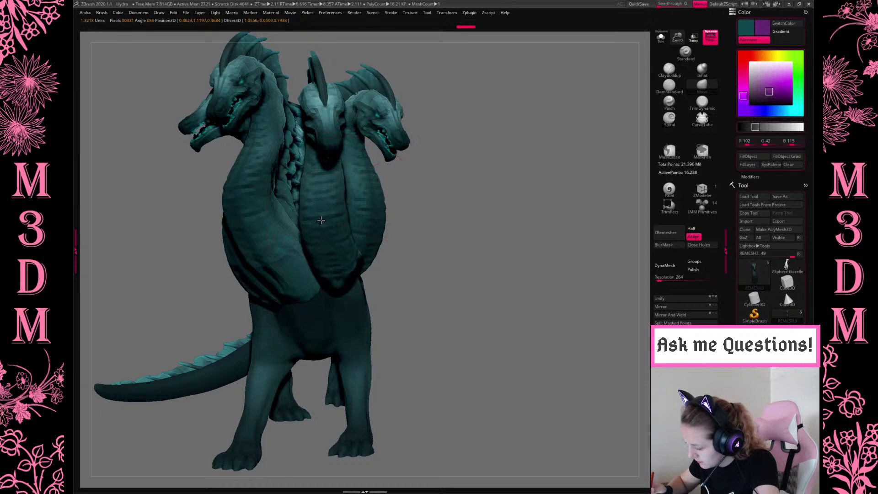
# Select the REMESH3_2 neck and shift it slightly sideways with the gizmo while viewing the hydra from above.
pyautogui.moveTo(498, 206)
pyautogui.mouseDown()
pyautogui.moveTo(457, 219)
pyautogui.moveTo(432, 198)
pyautogui.mouseUp()
pyautogui.keyDown('alt'); pyautogui.click(442, 211); pyautogui.keyUp('alt')
pyautogui.moveTo(581, 174); pyautogui.dragTo(514, 231)
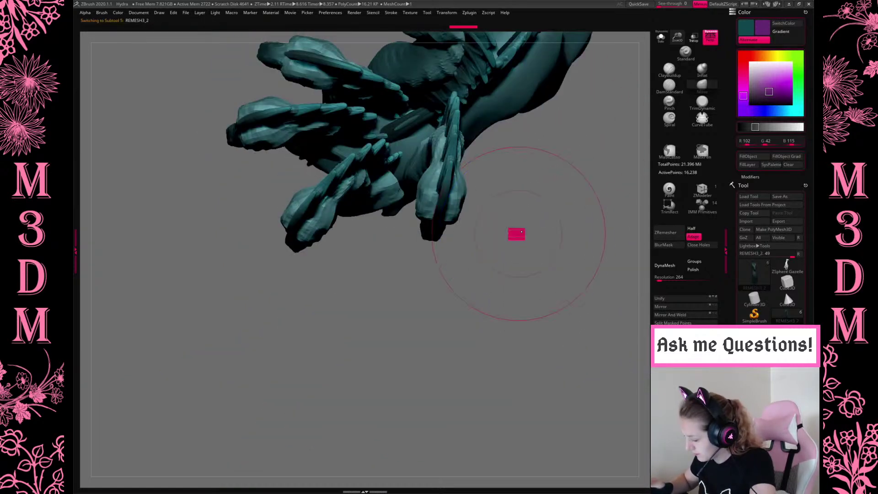
pyautogui.press('w')
pyautogui.moveTo(463, 164); pyautogui.dragTo(449, 159)
# Adjust the spacing of the REMESH2 and REMESH3 necks from above with small Move strokes.
pyautogui.press('q')
pyautogui.moveTo(505, 260)
pyautogui.keyDown('alt'); pyautogui.mouseDown()
pyautogui.moveTo(501, 268)
pyautogui.moveTo(510, 254)
pyautogui.moveTo(526, 261)
pyautogui.moveTo(530, 229)
pyautogui.mouseUp(); pyautogui.keyUp('alt')
pyautogui.moveTo(389, 197); pyautogui.dragTo(381, 199)
pyautogui.keyDown('alt'); pyautogui.click(322, 189); pyautogui.keyUp('alt')
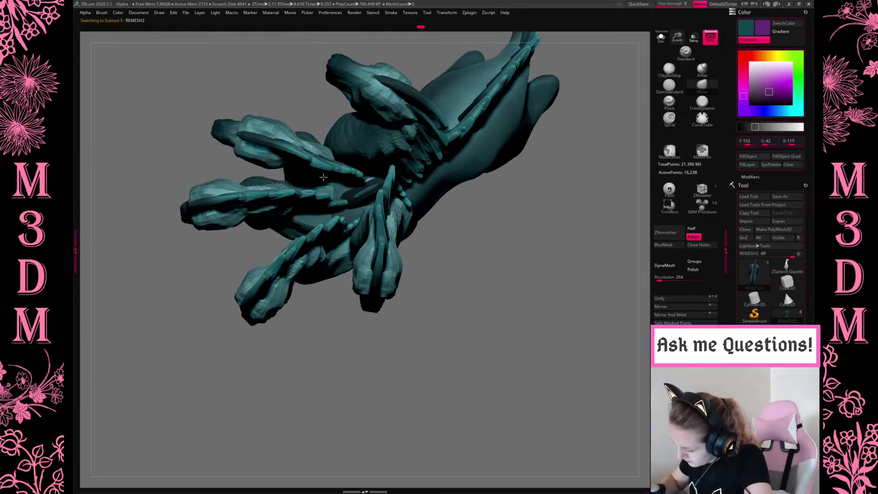
pyautogui.keyDown('alt'); pyautogui.click(311, 231); pyautogui.keyUp('alt')
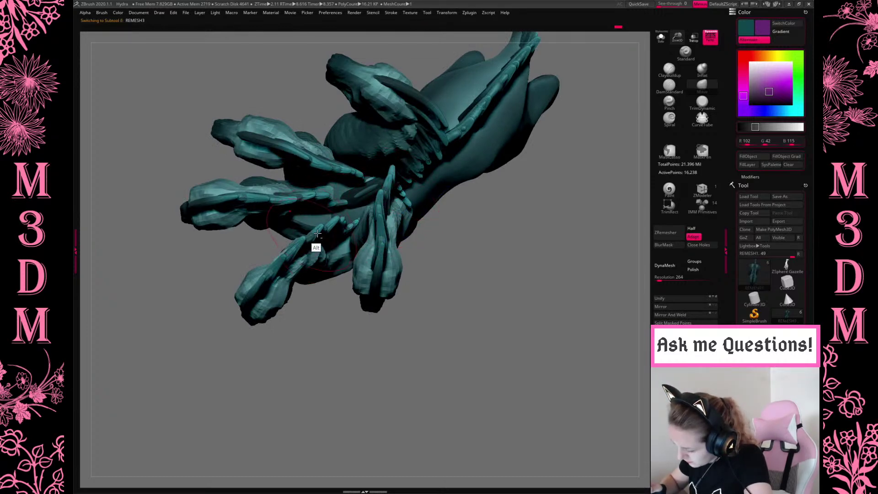
pyautogui.moveTo(312, 221); pyautogui.dragTo(326, 217)
# Select the REMESH2_1 body and reshape the chest around the neck bases with a resized Move brush.
pyautogui.moveTo(516, 237); pyautogui.dragTo(566, 181)
pyautogui.moveTo(567, 181)
pyautogui.keyDown('alt'); pyautogui.mouseDown()
pyautogui.moveTo(574, 215)
pyautogui.moveTo(526, 280)
pyautogui.moveTo(559, 287)
pyautogui.moveTo(535, 281)
pyautogui.moveTo(545, 274)
pyautogui.moveTo(425, 308)
pyautogui.mouseUp(); pyautogui.keyUp('alt')
pyautogui.press('f')
pyautogui.keyDown('alt'); pyautogui.moveTo(476, 287); pyautogui.dragTo(349, 271); pyautogui.keyUp('alt')
pyautogui.keyDown('alt'); pyautogui.click(340, 321); pyautogui.keyUp('alt')
pyautogui.moveTo(678, 41); pyautogui.dragTo(544, 188)
pyautogui.moveTo(472, 253); pyautogui.dragTo(466, 223)
pyautogui.press('space')
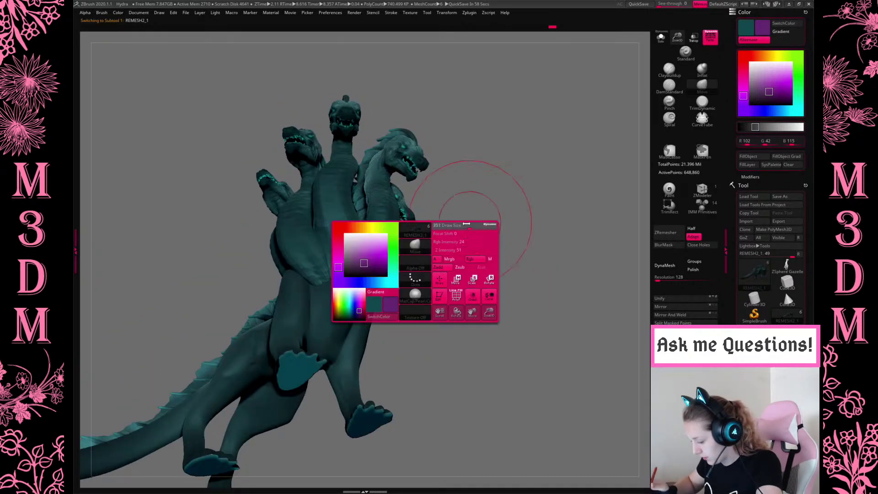
pyautogui.moveTo(417, 274); pyautogui.dragTo(371, 274)
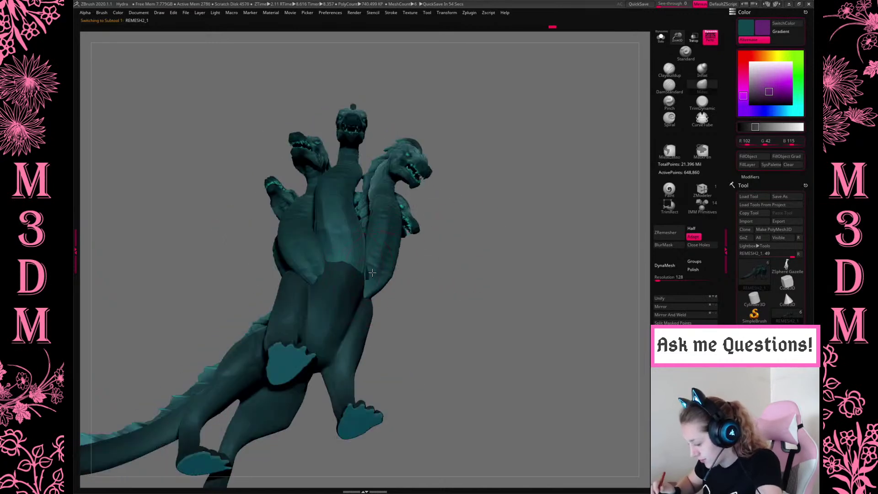
pyautogui.moveTo(477, 283); pyautogui.dragTo(474, 330)
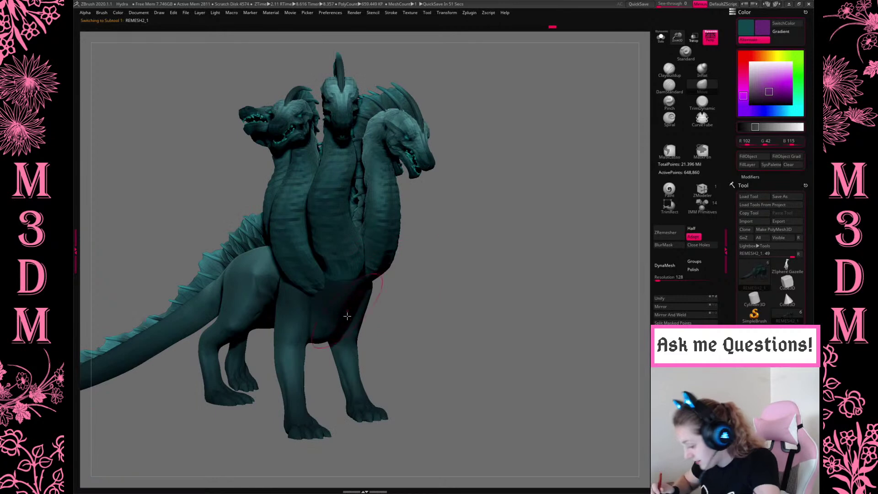
# Reshape the REMESH2_1 body's shoulder beneath the side necks with Move strokes.
pyautogui.moveTo(439, 259)
pyautogui.mouseDown()
pyautogui.moveTo(343, 308)
pyautogui.moveTo(321, 295)
pyautogui.moveTo(321, 284)
pyautogui.mouseUp()
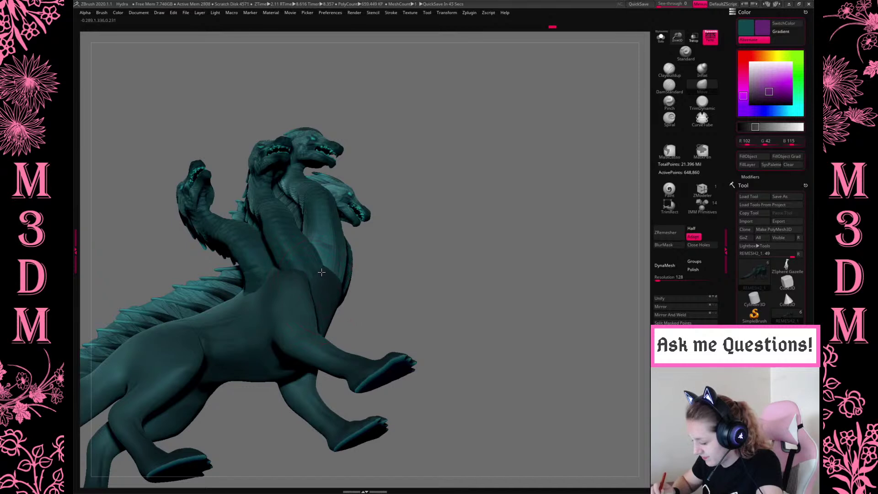
pyautogui.moveTo(419, 272); pyautogui.dragTo(437, 333)
pyautogui.press('space')
pyautogui.moveTo(388, 269); pyautogui.dragTo(408, 283)
# Select the REMESH2 neck, blend its base into the shoulder with the Move brush, and frame the whole hydra.
pyautogui.keyDown('alt'); pyautogui.click(335, 274); pyautogui.keyUp('alt')
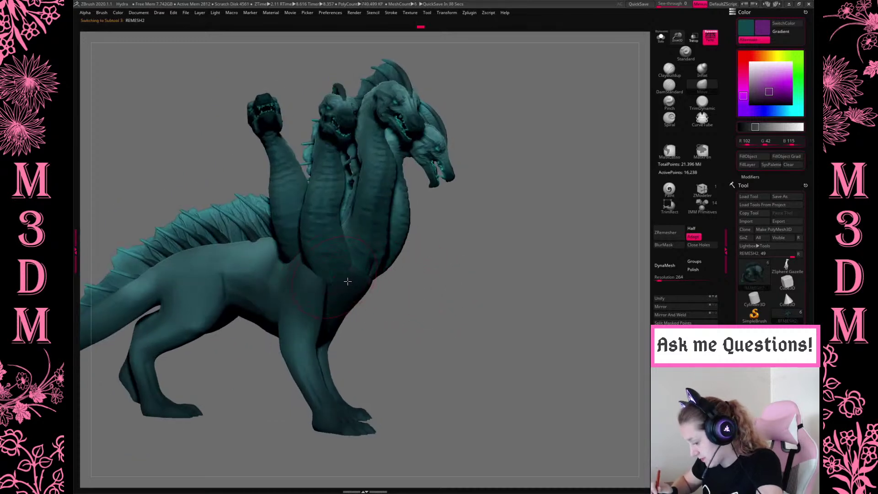
pyautogui.moveTo(486, 318); pyautogui.dragTo(416, 284)
pyautogui.press('space')
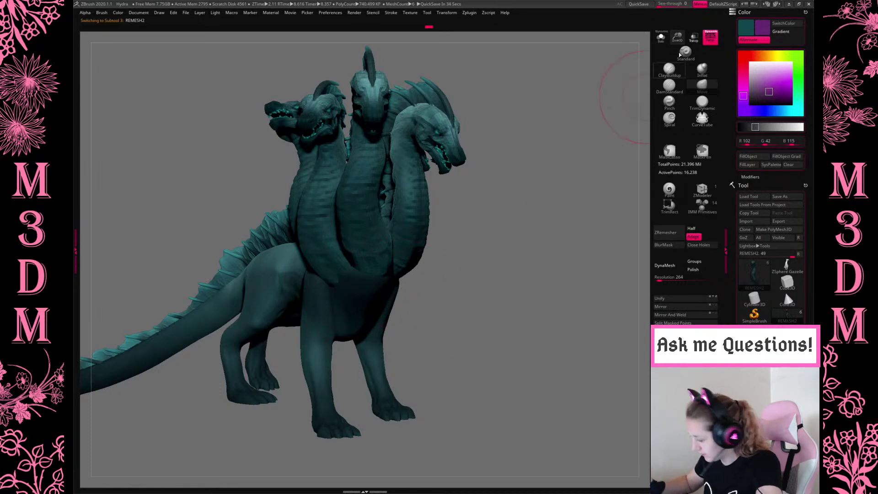
pyautogui.moveTo(677, 38); pyautogui.dragTo(510, 300)
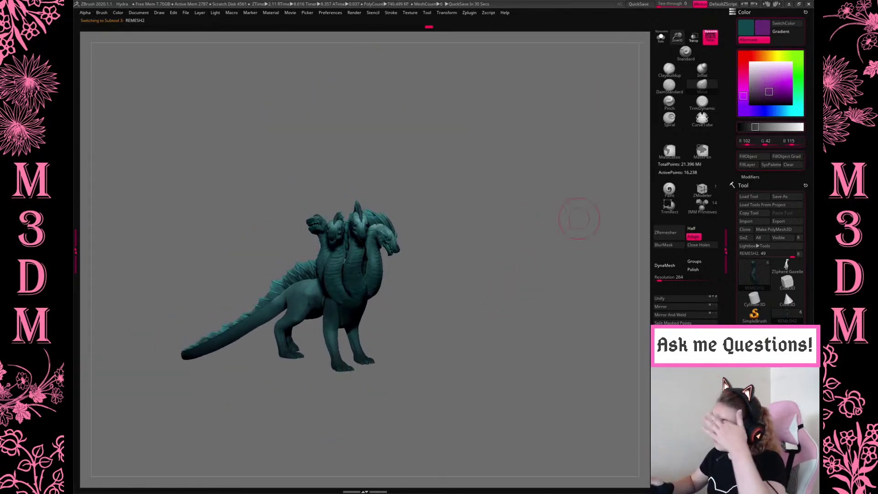
pyautogui.moveTo(680, 55); pyautogui.dragTo(682, 67)
pyautogui.keyDown('alt'); pyautogui.moveTo(508, 322); pyautogui.dragTo(552, 298); pyautogui.keyUp('alt')
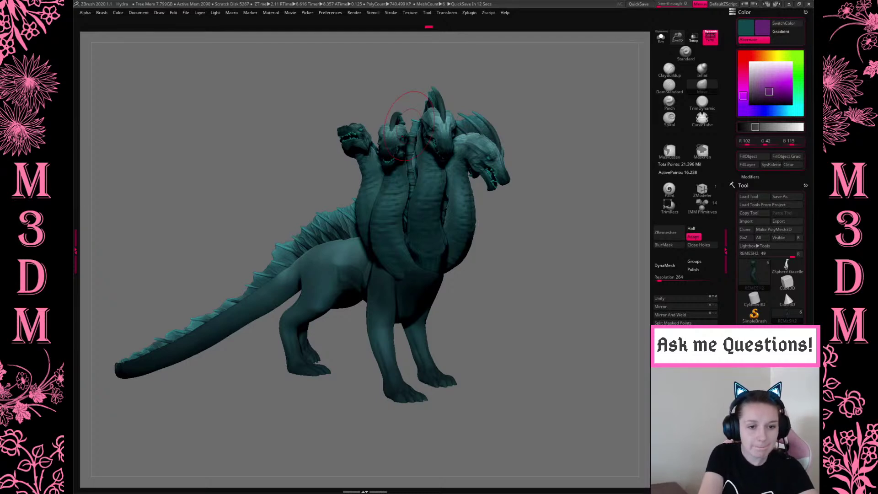
# Switch all visible subtools to their highest subdivision level and darken the document background to black.
pyautogui.click(471, 12)
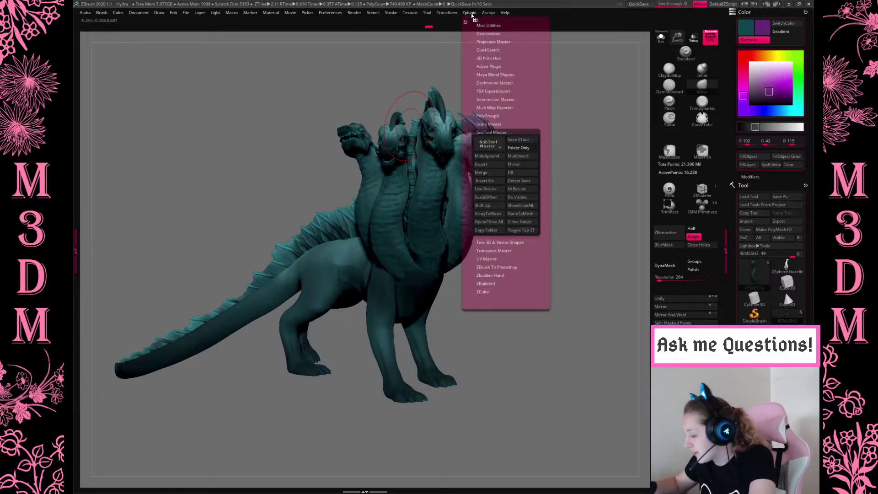
pyautogui.click(530, 194)
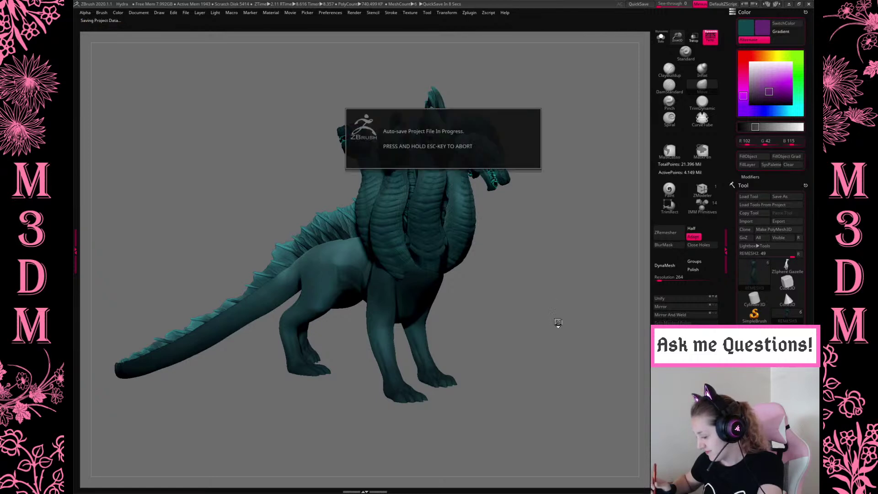
pyautogui.click(140, 12)
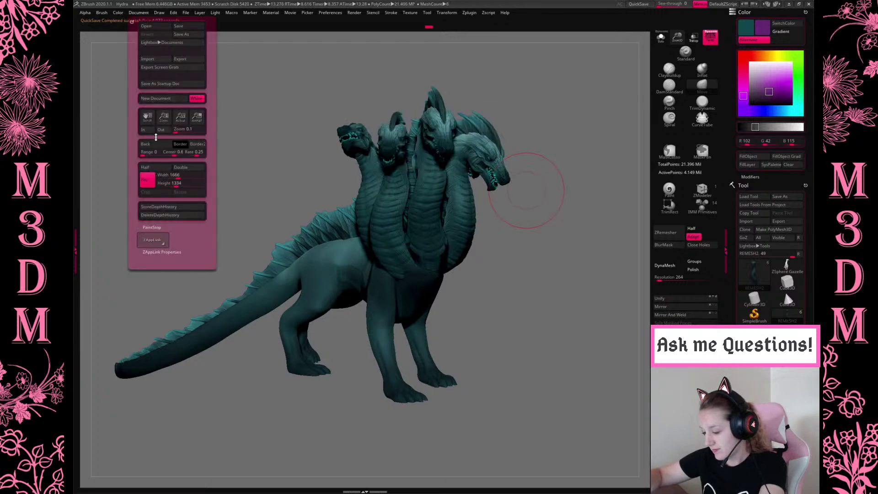
pyautogui.moveTo(183, 148); pyautogui.dragTo(186, 147)
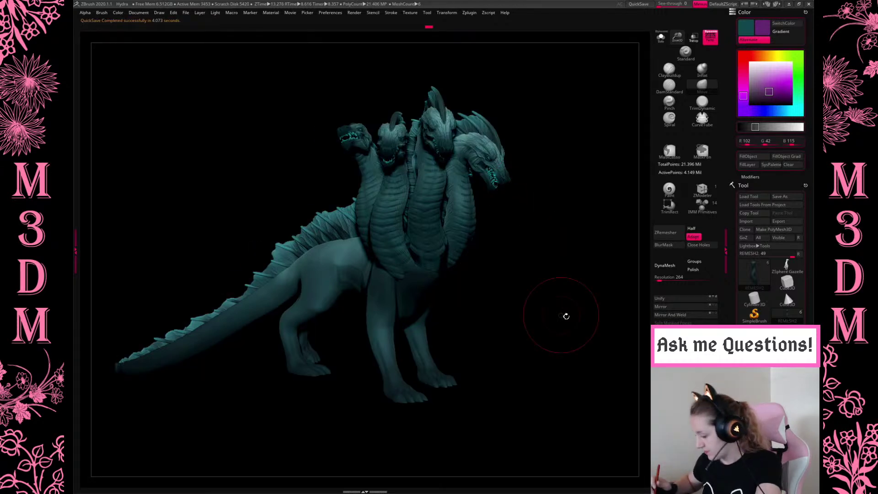
# Frame the whole hydra in a three-quarter front view and make a BPR render.
pyautogui.keyDown('alt'); pyautogui.moveTo(575, 327); pyautogui.dragTo(555, 297); pyautogui.keyUp('alt')
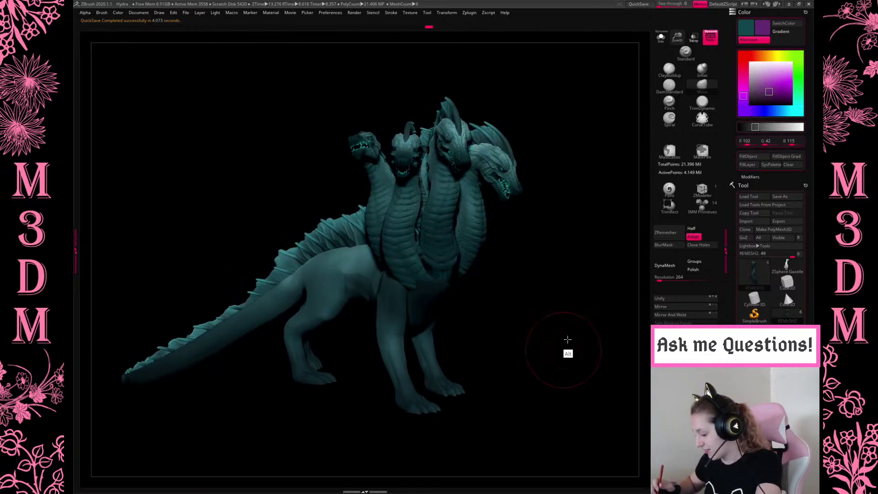
pyautogui.keyDown('alt'); pyautogui.moveTo(568, 352); pyautogui.dragTo(563, 324); pyautogui.keyUp('alt')
pyautogui.moveTo(676, 50); pyautogui.dragTo(676, 47)
pyautogui.keyDown('alt'); pyautogui.moveTo(567, 251); pyautogui.dragTo(576, 248); pyautogui.keyUp('alt')
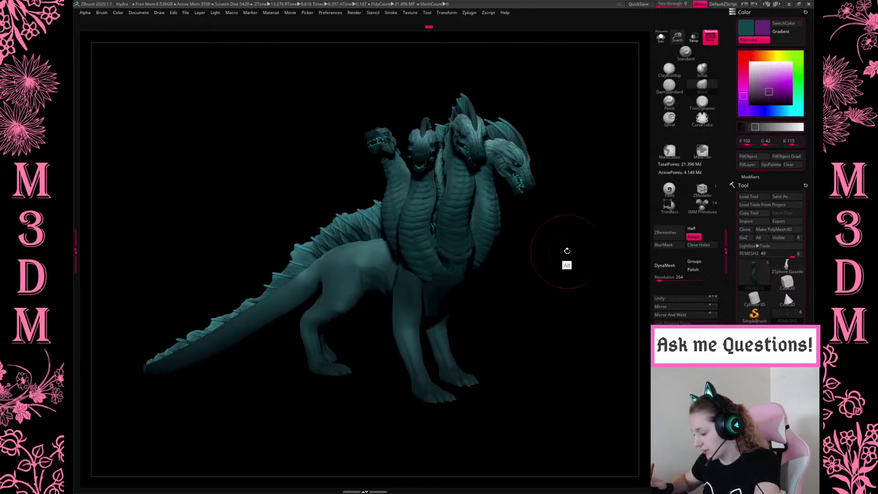
pyautogui.hotkey('shift', 'r')
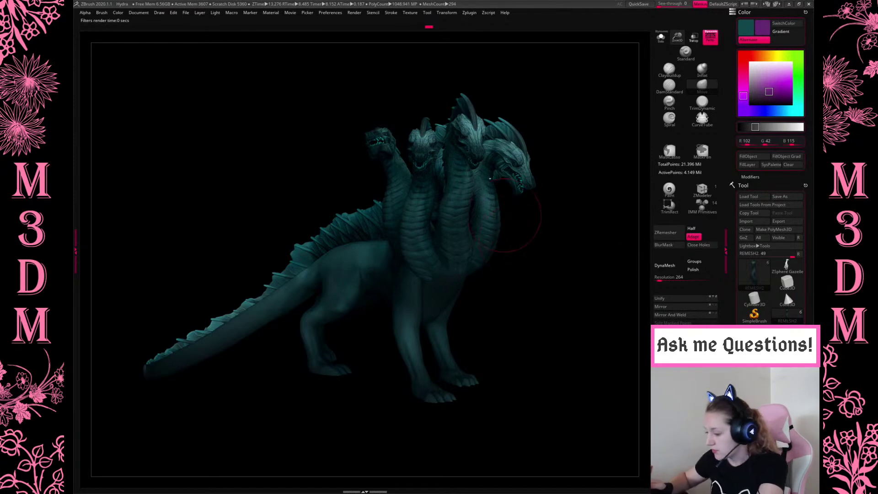
# Brighten the hydra with the render adjustment curve and turn it slightly in three-quarter view.
pyautogui.click(354, 12)
pyautogui.click(399, 380)
pyautogui.moveTo(382, 391); pyautogui.dragTo(376, 386)
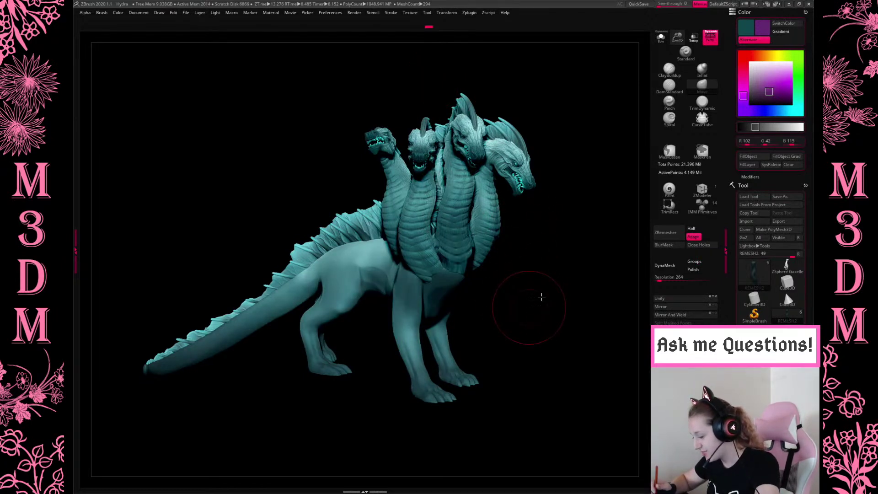
pyautogui.moveTo(541, 317); pyautogui.dragTo(489, 330)
pyautogui.rightClick(486, 337)
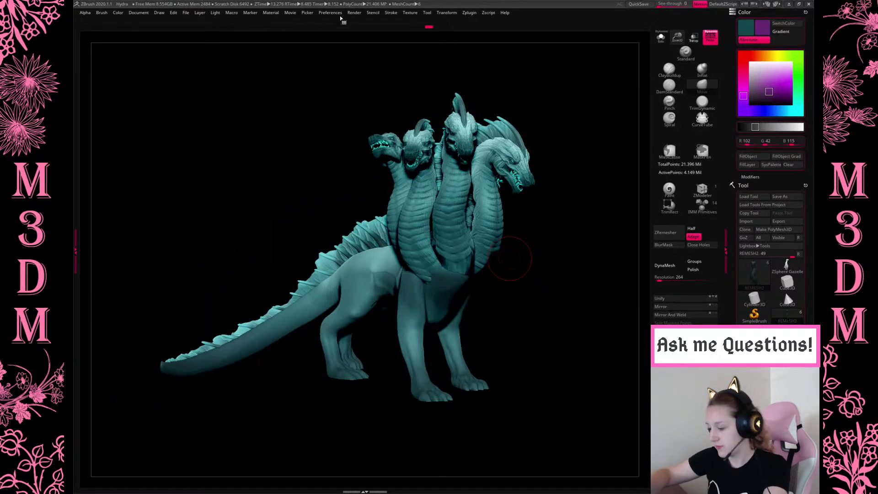
# Lighten the document background to grey and tone down the hydra's overall brightness with the render adjustment curve.
pyautogui.click(145, 12)
pyautogui.moveTo(159, 145)
pyautogui.mouseDown()
pyautogui.moveTo(199, 147)
pyautogui.moveTo(163, 146)
pyautogui.mouseUp()
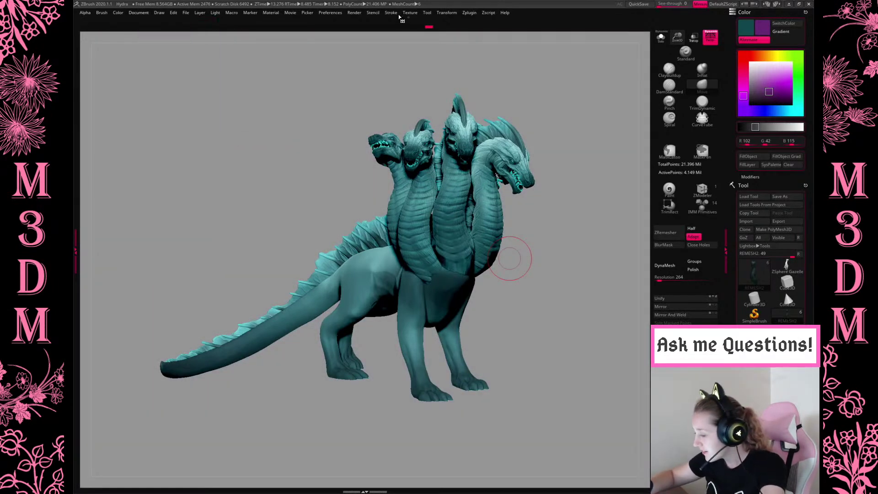
pyautogui.click(354, 12)
pyautogui.click(383, 399)
pyautogui.moveTo(383, 399); pyautogui.dragTo(385, 399)
pyautogui.keyDown('alt'); pyautogui.moveTo(572, 237); pyautogui.dragTo(530, 244); pyautogui.keyUp('alt')
pyautogui.moveTo(678, 38); pyautogui.dragTo(678, 59)
pyautogui.rightClick(426, 281)
pyautogui.moveTo(350, 16)
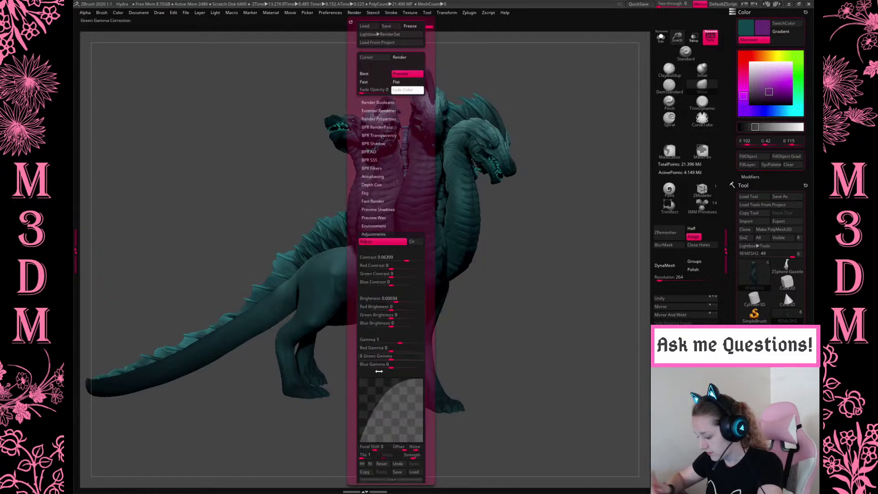
pyautogui.moveTo(383, 394); pyautogui.dragTo(382, 394)
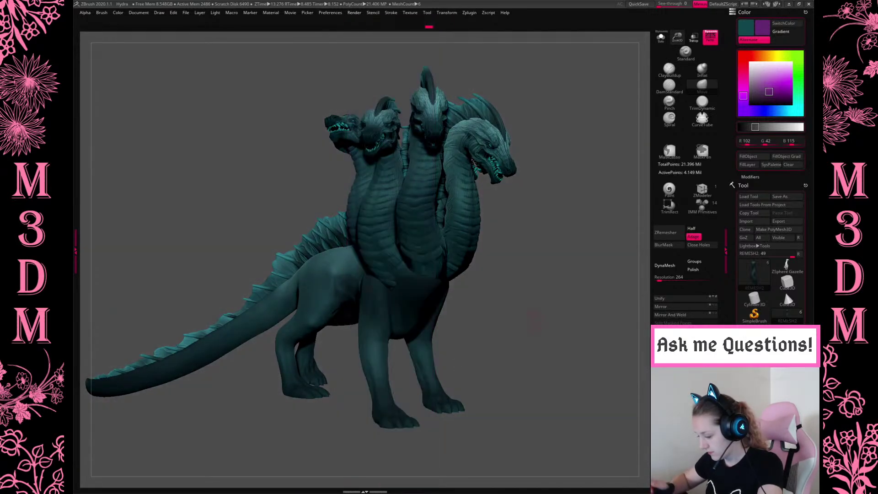
# Switch all visible subtools to their lowest subdivision level.
pyautogui.press('XF86MonBrightnessUp')
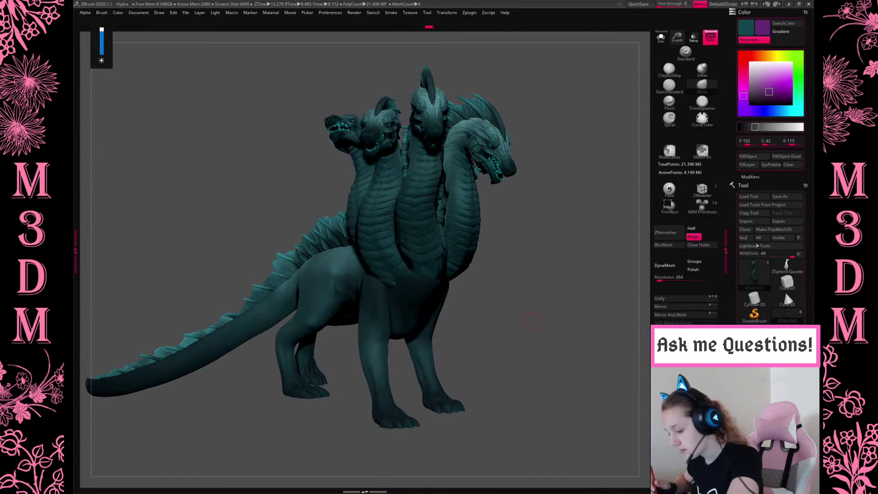
pyautogui.click(471, 13)
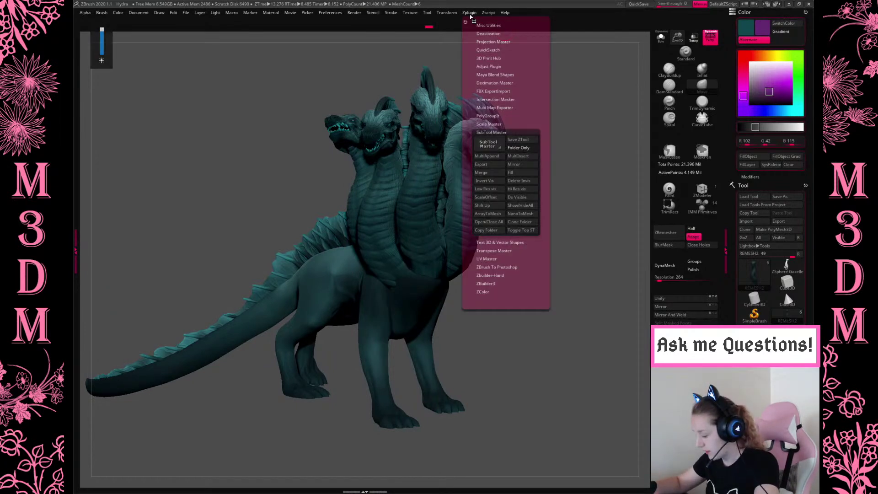
pyautogui.click(494, 188)
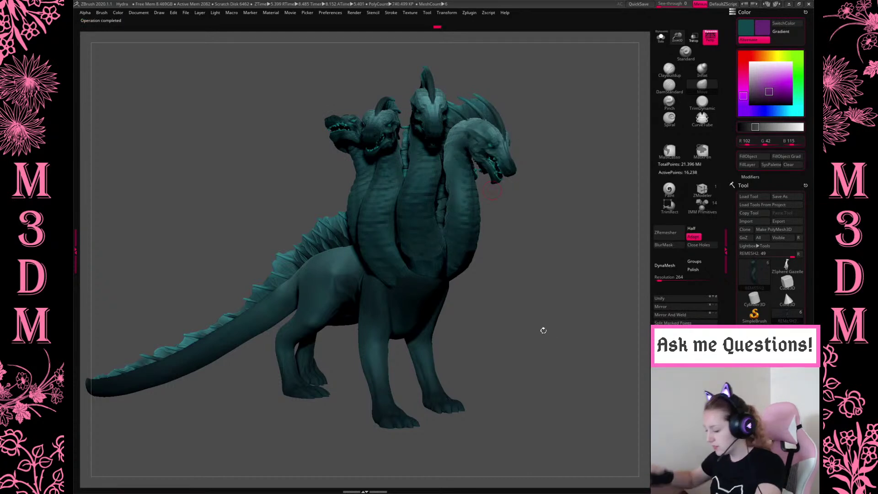
# Select the REMESH1 neck and reshape its base over the chest with a resized Move brush.
pyautogui.press('space')
pyautogui.moveTo(502, 242); pyautogui.dragTo(529, 225)
pyautogui.keyDown('alt'); pyautogui.click(476, 224); pyautogui.keyUp('alt')
pyautogui.press('space')
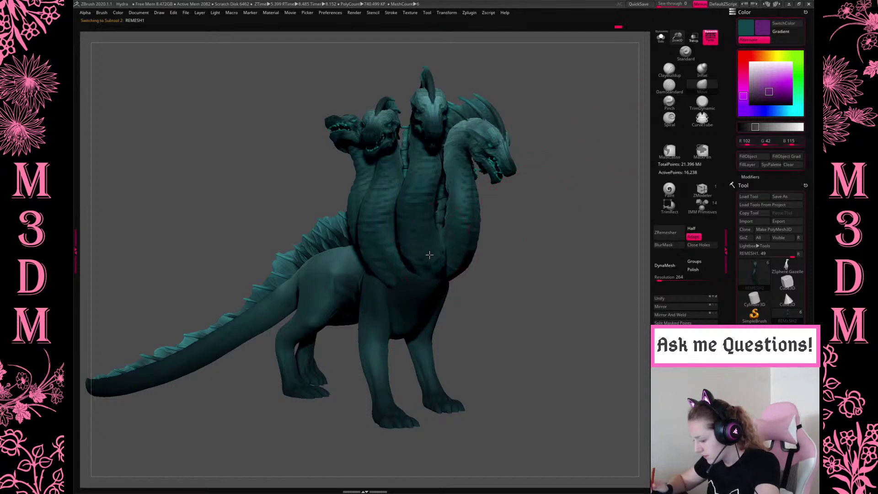
pyautogui.moveTo(433, 289)
pyautogui.mouseDown()
pyautogui.moveTo(430, 304)
pyautogui.moveTo(409, 279)
pyautogui.mouseUp()
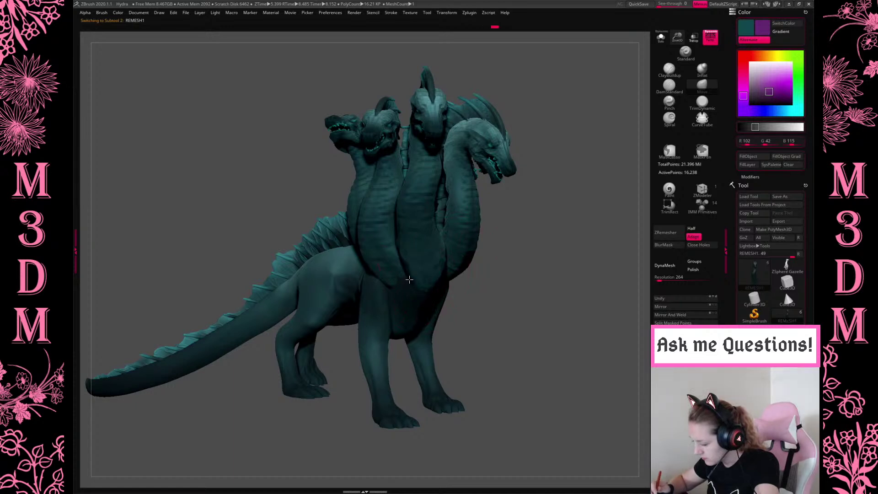
pyautogui.moveTo(426, 249); pyautogui.dragTo(428, 251)
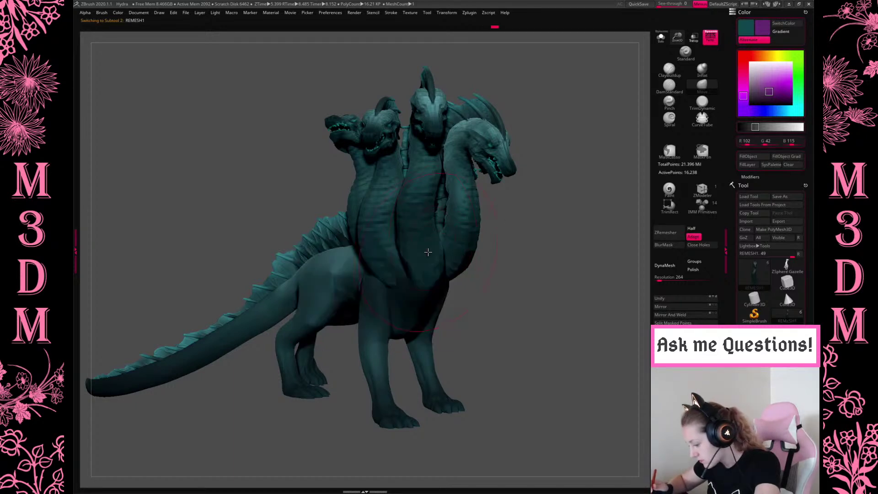
pyautogui.press('space')
pyautogui.press('space')
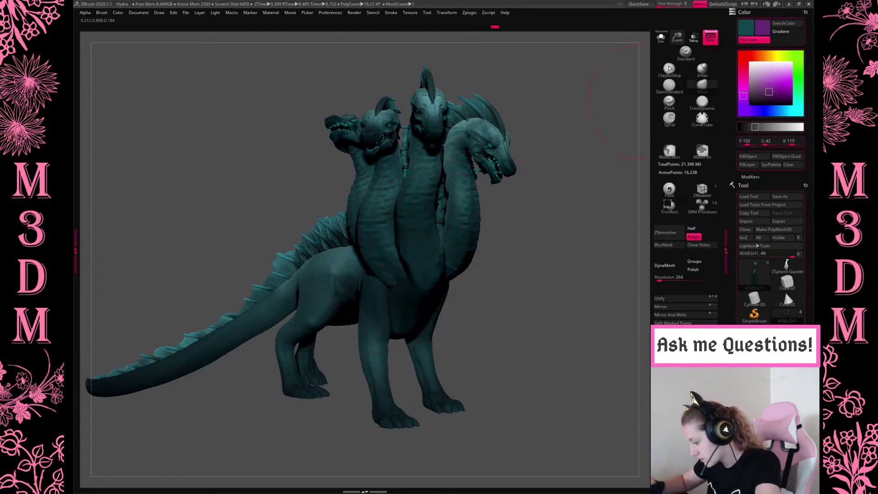
# Isolate the REMESH1 neck and reshape the front and back of its base with Move strokes.
pyautogui.click(661, 38)
pyautogui.moveTo(555, 182); pyautogui.dragTo(541, 181)
pyautogui.keyDown('alt'); pyautogui.moveTo(569, 143); pyautogui.dragTo(565, 192); pyautogui.keyUp('alt')
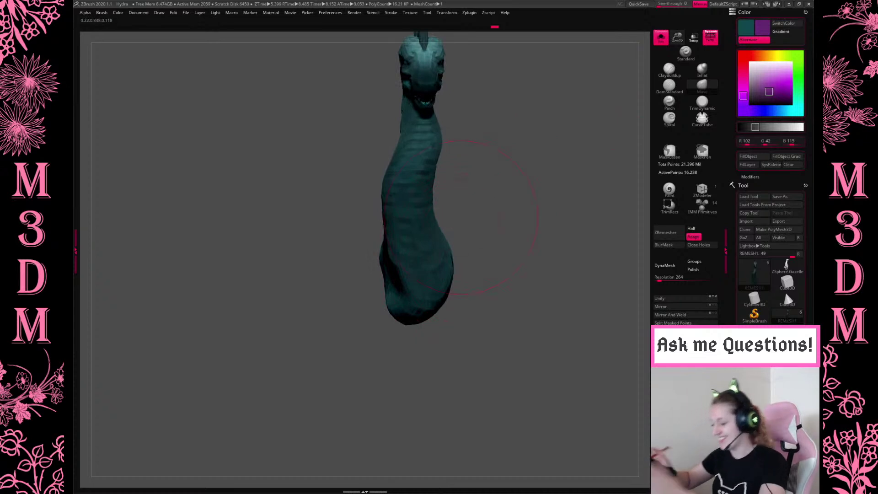
pyautogui.moveTo(496, 227); pyautogui.dragTo(501, 251)
pyautogui.moveTo(495, 290)
pyautogui.mouseDown()
pyautogui.moveTo(479, 295)
pyautogui.moveTo(476, 309)
pyautogui.moveTo(494, 296)
pyautogui.mouseUp()
pyautogui.press('space')
pyautogui.moveTo(491, 265); pyautogui.dragTo(502, 270)
pyautogui.press('space')
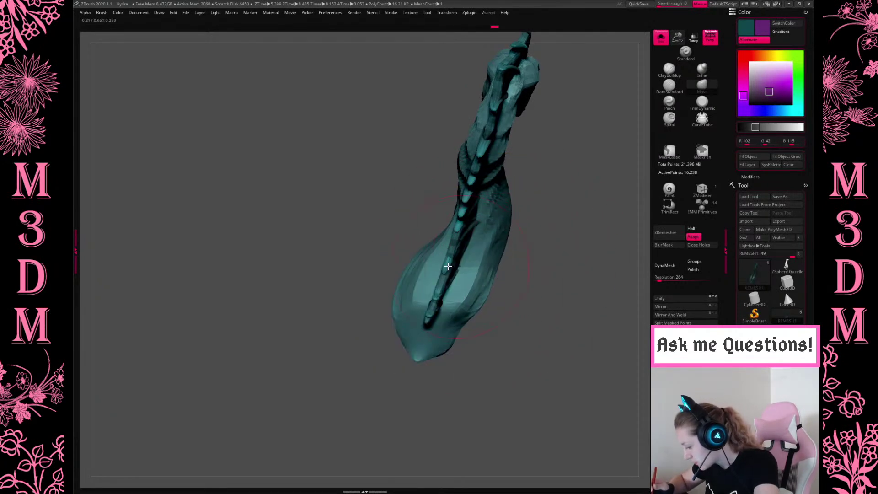
# Refine the sides of the isolated REMESH1 neck's base with a resized Move brush and show all subtools again.
pyautogui.moveTo(563, 234)
pyautogui.mouseDown()
pyautogui.moveTo(544, 230)
pyautogui.moveTo(555, 252)
pyautogui.moveTo(540, 249)
pyautogui.moveTo(524, 283)
pyautogui.mouseUp()
pyautogui.moveTo(365, 315); pyautogui.dragTo(355, 314)
pyautogui.hotkey('ctrl', 'z')
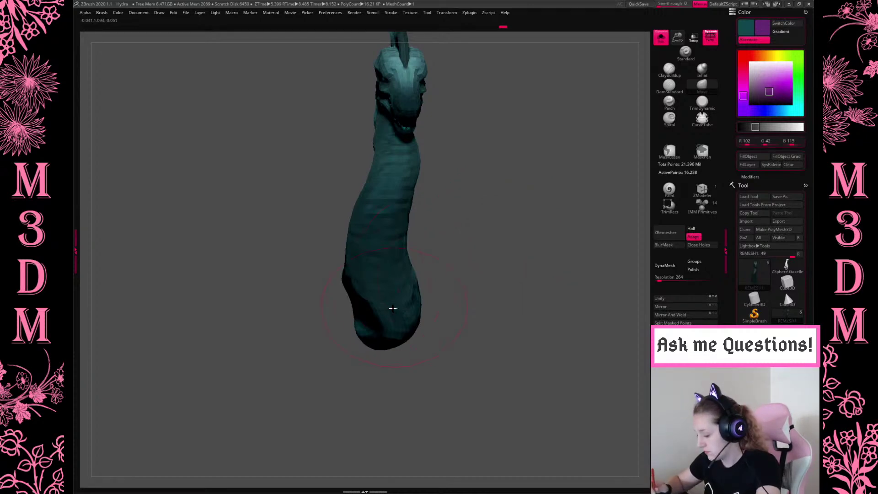
pyautogui.press('space')
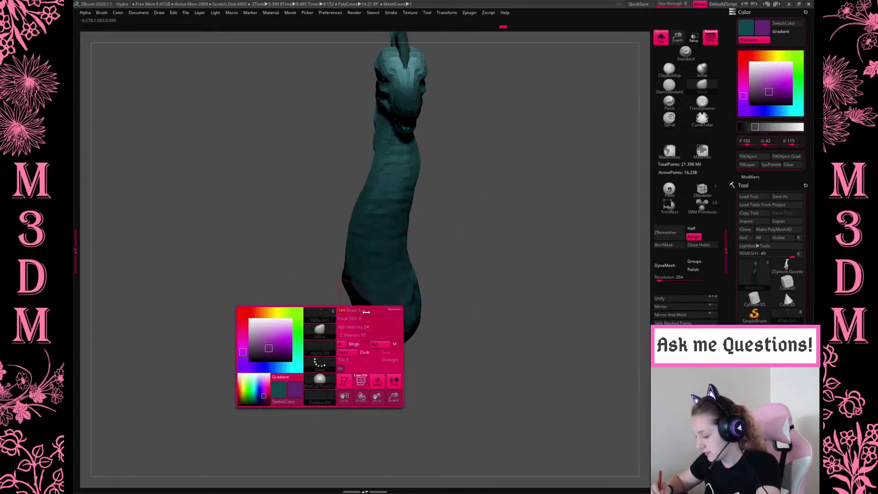
pyautogui.moveTo(442, 256); pyautogui.dragTo(519, 256)
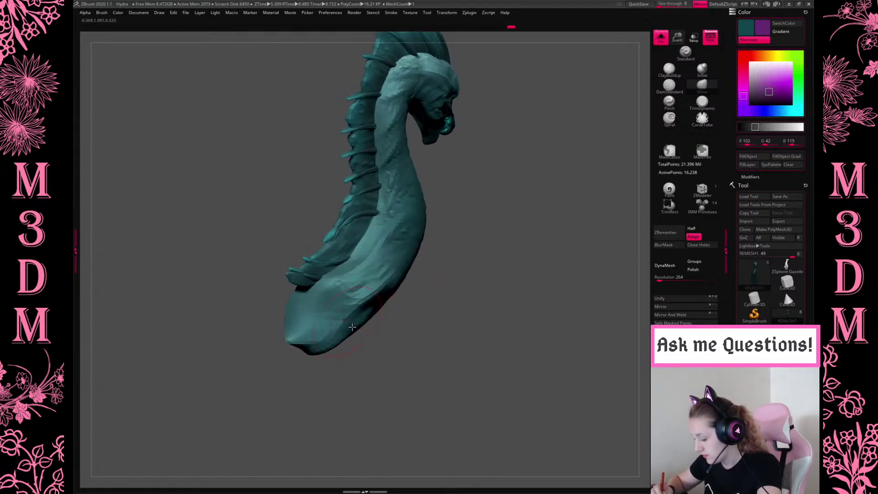
pyautogui.moveTo(539, 276)
pyautogui.mouseDown()
pyautogui.moveTo(446, 279)
pyautogui.moveTo(537, 265)
pyautogui.mouseUp()
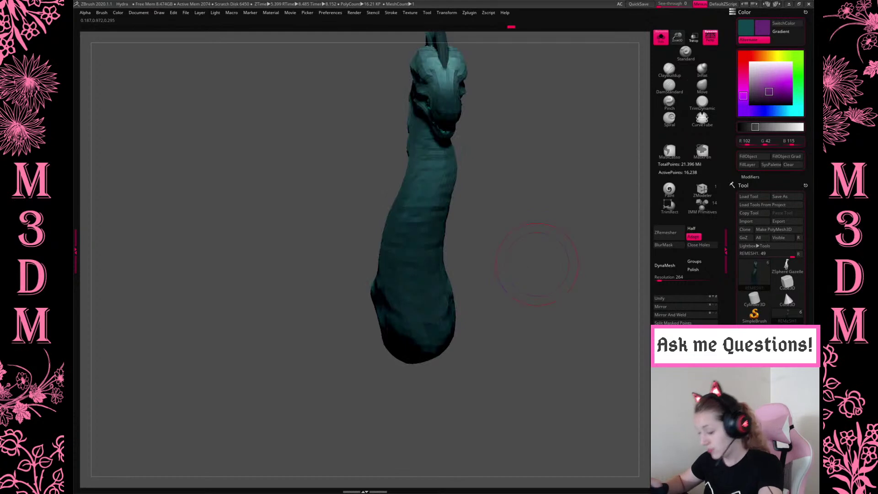
pyautogui.click(661, 38)
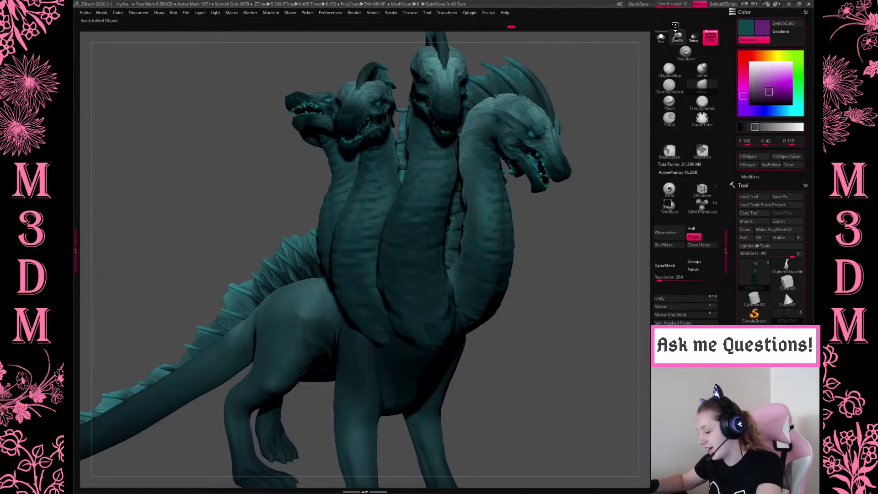
# Touch up the REMESH1 neck's base where it meets the chest with the Move brush.
pyautogui.moveTo(677, 35); pyautogui.dragTo(641, 60)
pyautogui.moveTo(544, 267); pyautogui.dragTo(578, 247)
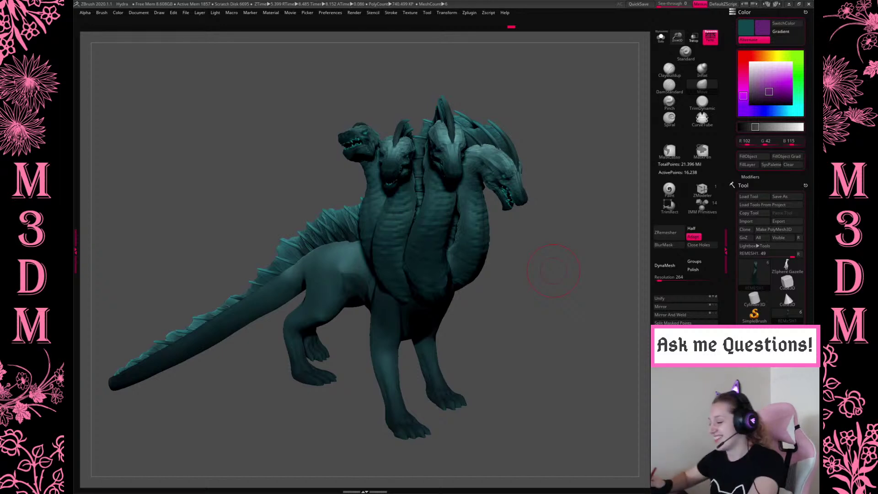
pyautogui.moveTo(542, 325); pyautogui.dragTo(547, 338)
pyautogui.rightClick(543, 287)
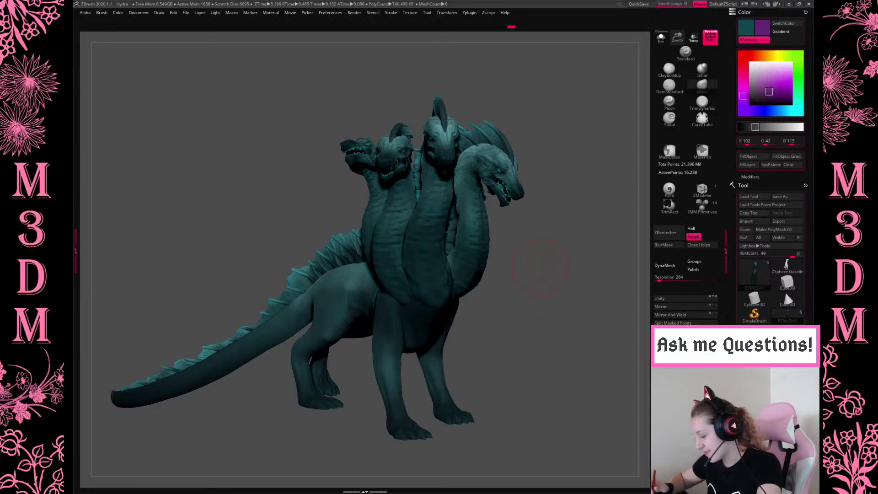
pyautogui.moveTo(575, 264); pyautogui.dragTo(552, 246)
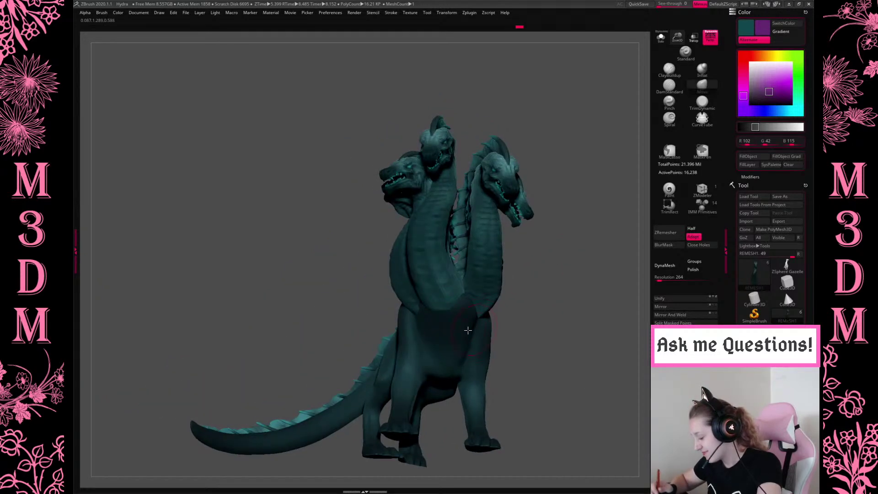
pyautogui.keyDown('shift'); pyautogui.moveTo(546, 318); pyautogui.dragTo(543, 370); pyautogui.keyUp('shift')
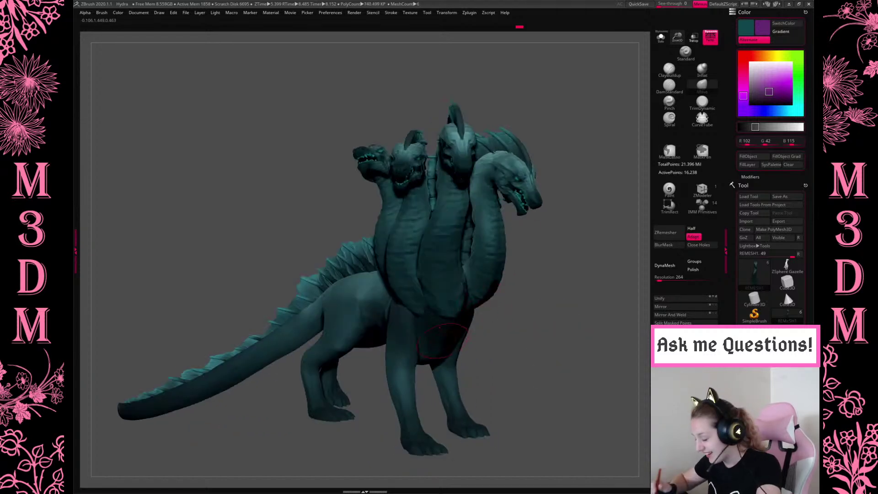
# Select the REMESH3_1 neck, place the gizmo pivot at its base, and rotate the neck by about -11.8 degrees.
pyautogui.keyDown('alt'); pyautogui.click(421, 315); pyautogui.keyUp('alt')
pyautogui.moveTo(541, 296); pyautogui.dragTo(478, 286)
pyautogui.press('w')
pyautogui.keyDown('alt'); pyautogui.click(406, 284); pyautogui.keyUp('alt')
pyautogui.click(390, 224)
pyautogui.keyDown('alt'); pyautogui.click(374, 279); pyautogui.keyUp('alt')
pyautogui.moveTo(406, 275); pyautogui.dragTo(406, 281)
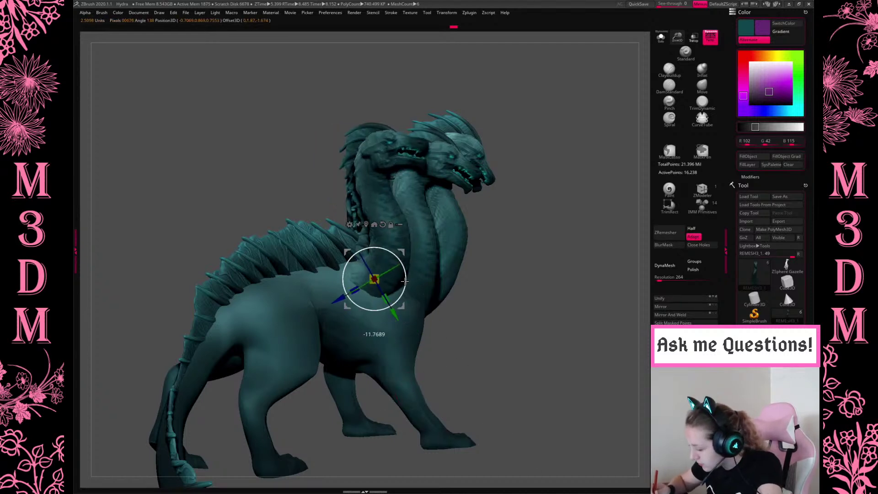
# Blend the REMESH3_1 neck's base into the shoulder with a Move stroke.
pyautogui.press('q')
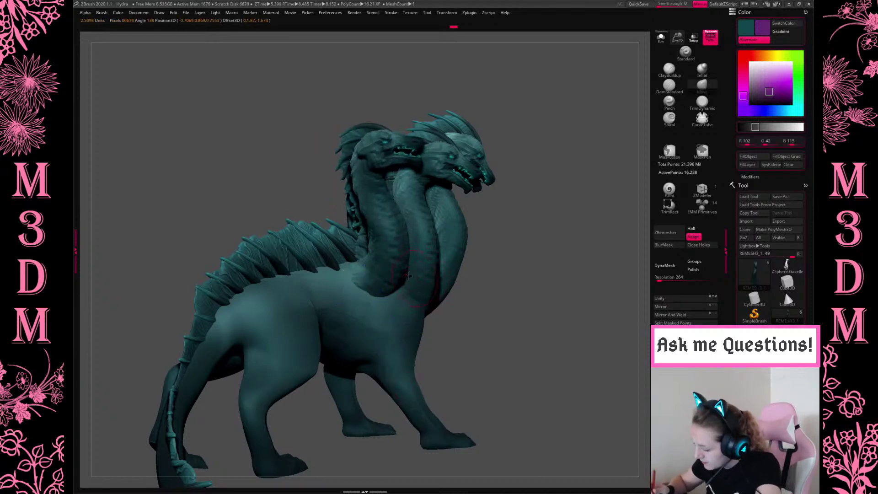
pyautogui.moveTo(358, 277)
pyautogui.mouseDown()
pyautogui.moveTo(352, 263)
pyautogui.moveTo(353, 270)
pyautogui.mouseUp()
pyautogui.moveTo(544, 256)
pyautogui.mouseDown()
pyautogui.moveTo(567, 308)
pyautogui.moveTo(525, 319)
pyautogui.mouseUp()
# Select the REMESH3_2 neck, adjust its base from above with the Move brush, and frame the whole hydra.
pyautogui.keyDown('alt'); pyautogui.click(342, 228); pyautogui.keyUp('alt')
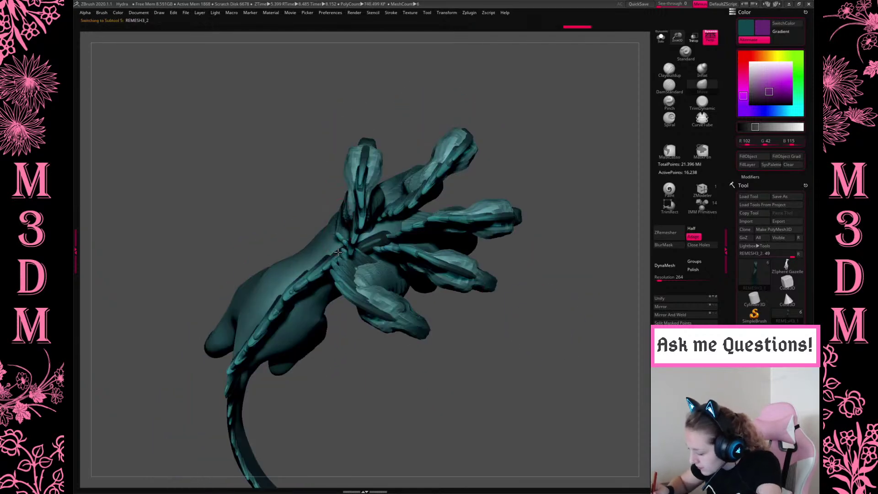
pyautogui.moveTo(555, 317); pyautogui.dragTo(599, 311)
pyautogui.rightClick(479, 331)
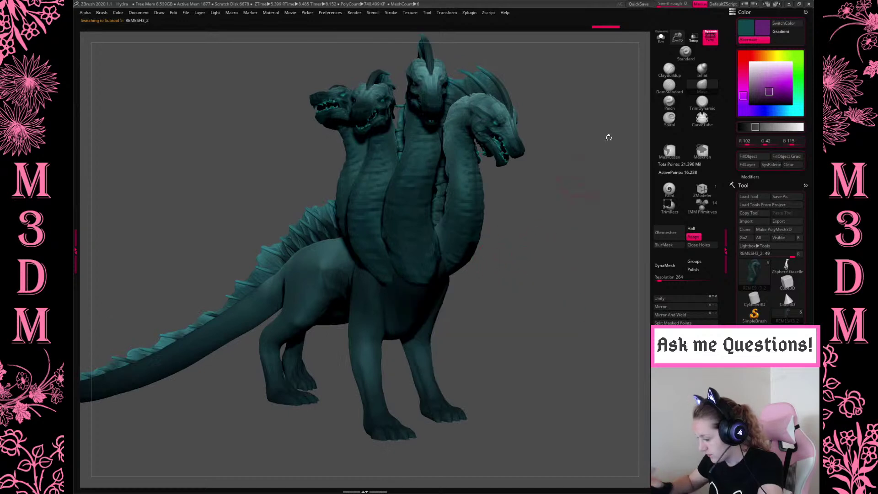
pyautogui.moveTo(675, 40); pyautogui.dragTo(672, 29)
pyautogui.keyDown('alt'); pyautogui.moveTo(549, 314); pyautogui.dragTo(575, 315); pyautogui.keyUp('alt')
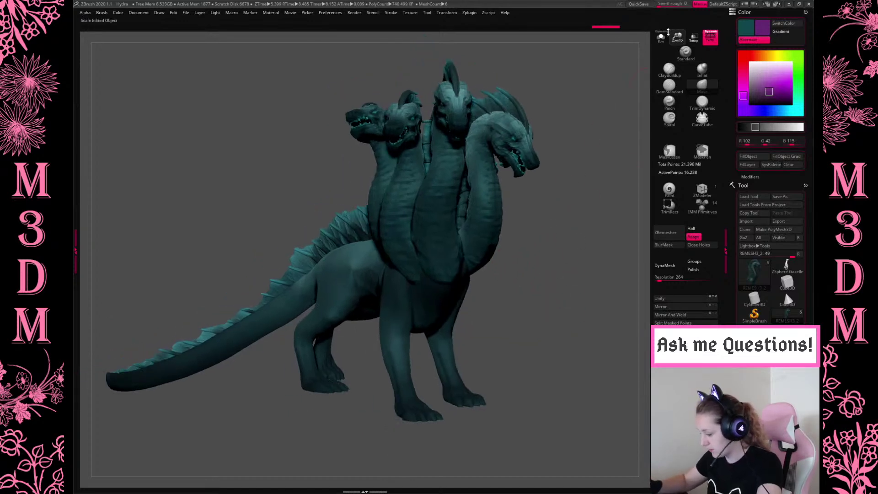
# Select the hydra's body subtool and load the fnArmor brush preset from the Brushes folder.
pyautogui.keyDown('alt'); pyautogui.moveTo(558, 225); pyautogui.dragTo(553, 243); pyautogui.keyUp('alt')
pyautogui.keyDown('alt'); pyautogui.click(460, 297); pyautogui.keyUp('alt')
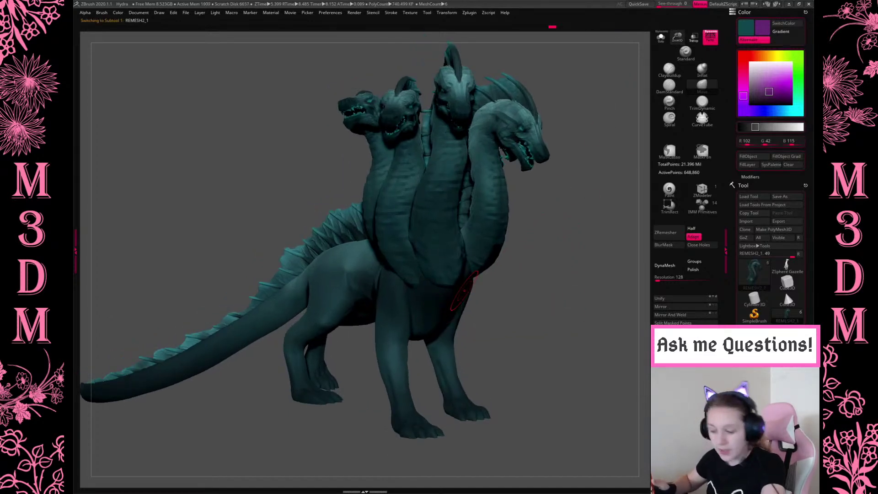
pyautogui.press('b')
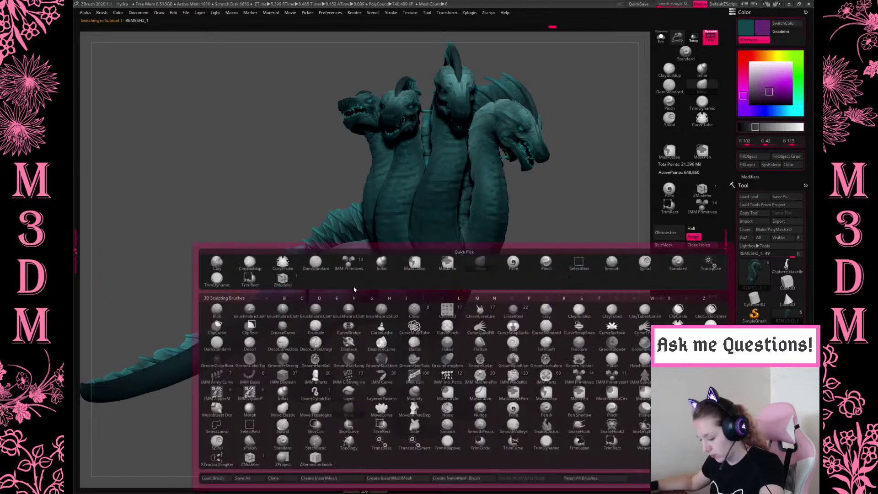
pyautogui.press('b')
pyautogui.click(102, 478)
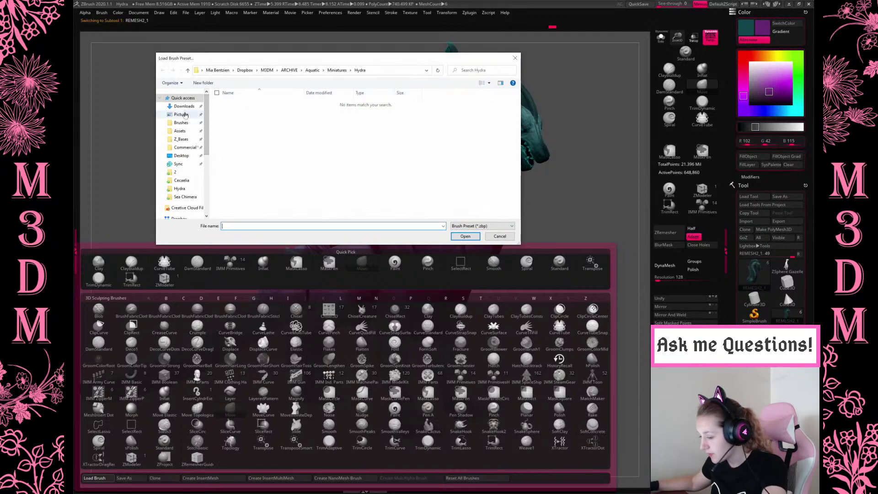
pyautogui.click(181, 123)
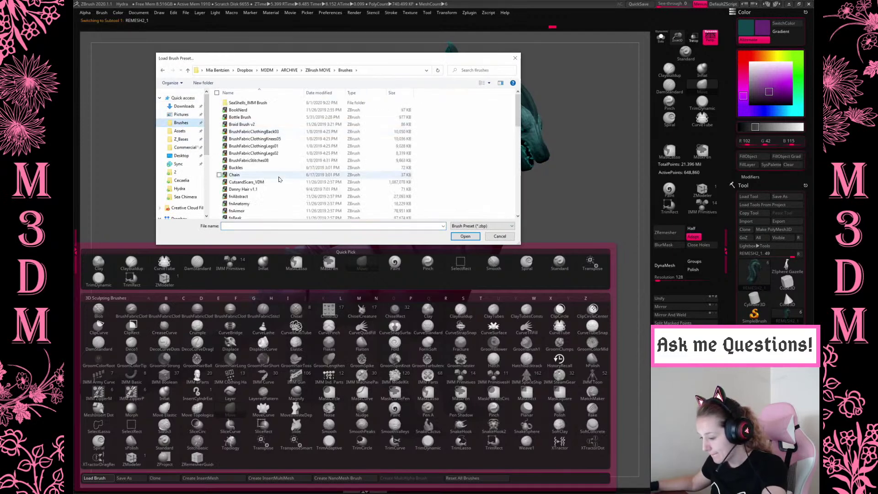
pyautogui.scroll(-2, 256, 180)
pyautogui.doubleClick(238, 171)
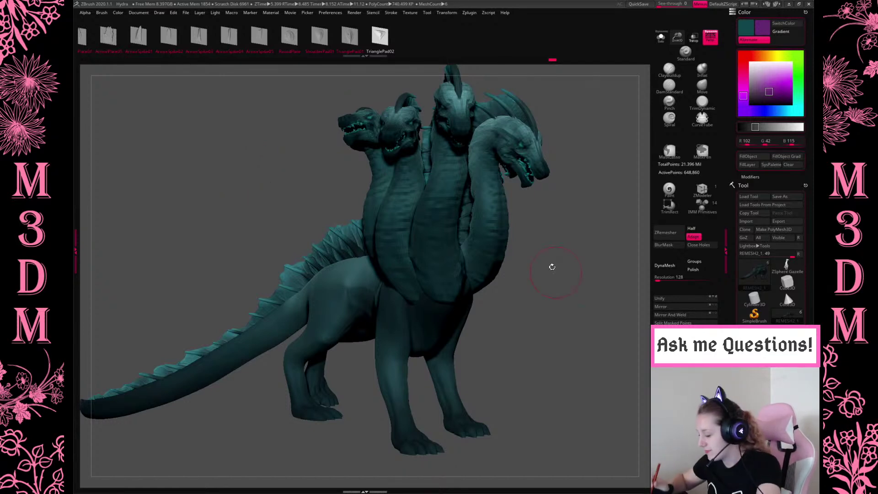
# Isolate the body and try a TrianglePad01 armor stamp on its flank.
pyautogui.click(664, 39)
pyautogui.moveTo(561, 240); pyautogui.dragTo(563, 208, button='right')
pyautogui.rightClick(442, 260)
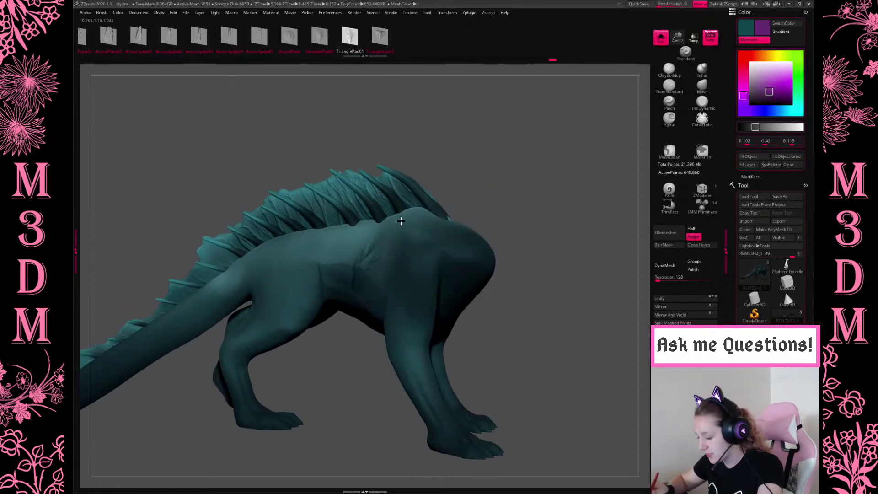
pyautogui.moveTo(528, 151)
pyautogui.mouseDown()
pyautogui.moveTo(569, 178)
pyautogui.moveTo(514, 143)
pyautogui.mouseUp()
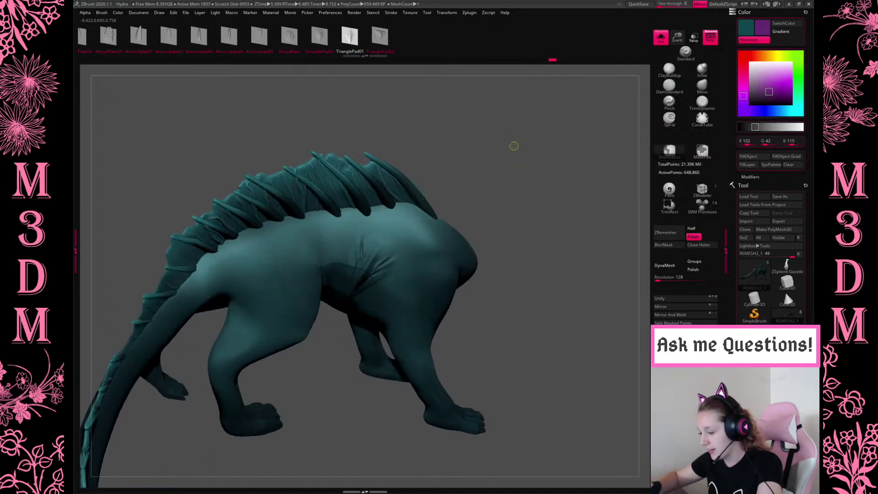
# Choose the ArmorSpike01 shape and try stamping it on the isolated body's shoulder.
pyautogui.click(233, 39)
pyautogui.click(169, 37)
pyautogui.click(123, 38)
pyautogui.click(219, 38)
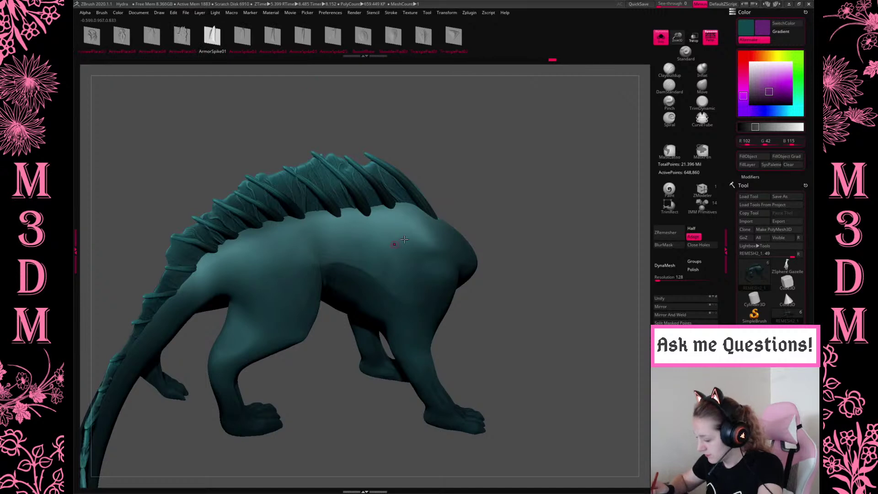
pyautogui.moveTo(392, 241); pyautogui.dragTo(411, 238)
pyautogui.moveTo(487, 204); pyautogui.dragTo(434, 225)
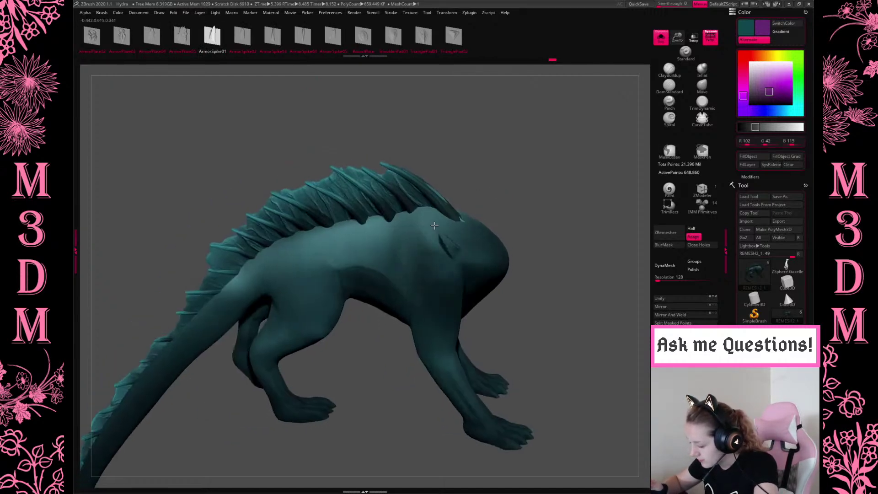
# Show the whole hydra again and stamp ArmorSpike01 spikes onto both shoulders beside the neck bases.
pyautogui.moveTo(512, 198)
pyautogui.mouseDown()
pyautogui.moveTo(523, 204)
pyautogui.moveTo(425, 239)
pyautogui.moveTo(458, 257)
pyautogui.moveTo(454, 265)
pyautogui.moveTo(535, 189)
pyautogui.moveTo(591, 179)
pyautogui.moveTo(560, 192)
pyautogui.moveTo(480, 283)
pyautogui.moveTo(418, 401)
pyautogui.moveTo(338, 388)
pyautogui.mouseUp()
pyautogui.click(661, 37)
pyautogui.moveTo(425, 347); pyautogui.dragTo(476, 254)
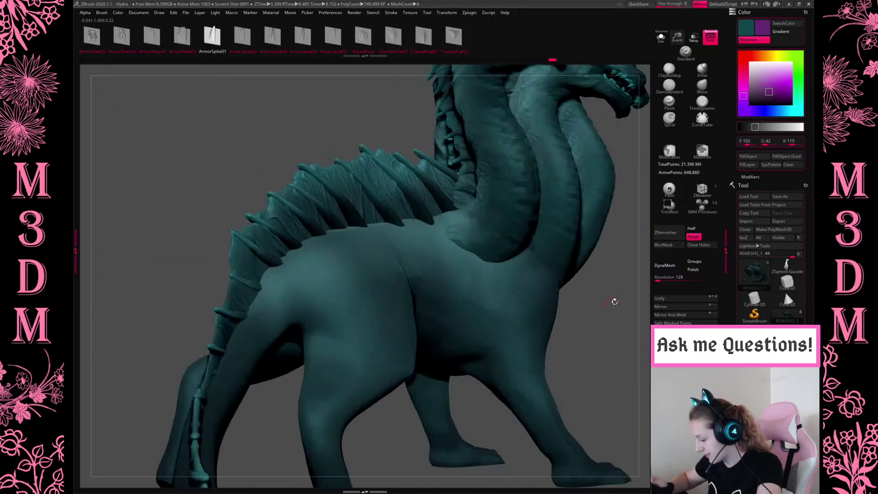
pyautogui.press('f')
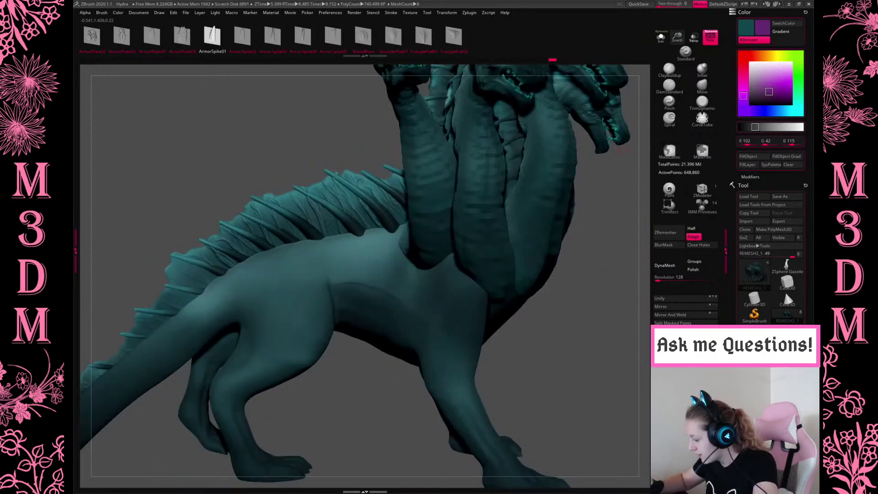
pyautogui.click(661, 38)
pyautogui.click(662, 39)
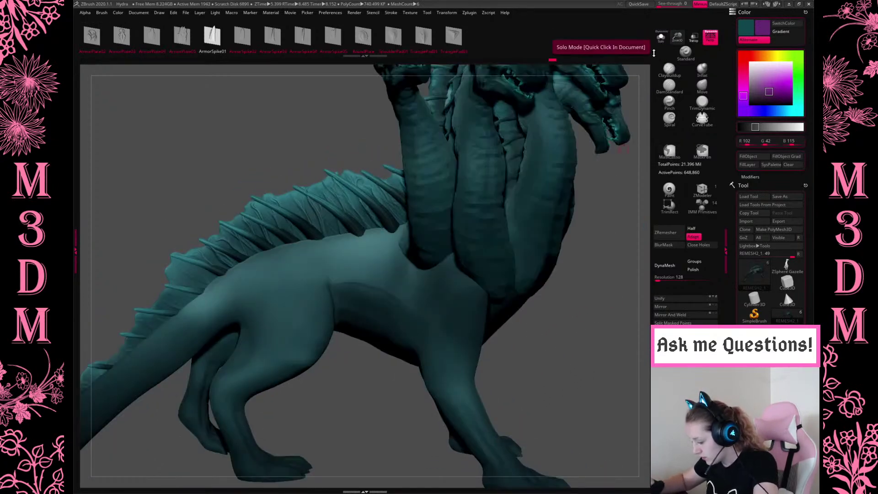
pyautogui.moveTo(448, 273)
pyautogui.mouseDown()
pyautogui.moveTo(434, 256)
pyautogui.moveTo(447, 282)
pyautogui.moveTo(467, 287)
pyautogui.moveTo(450, 269)
pyautogui.mouseUp()
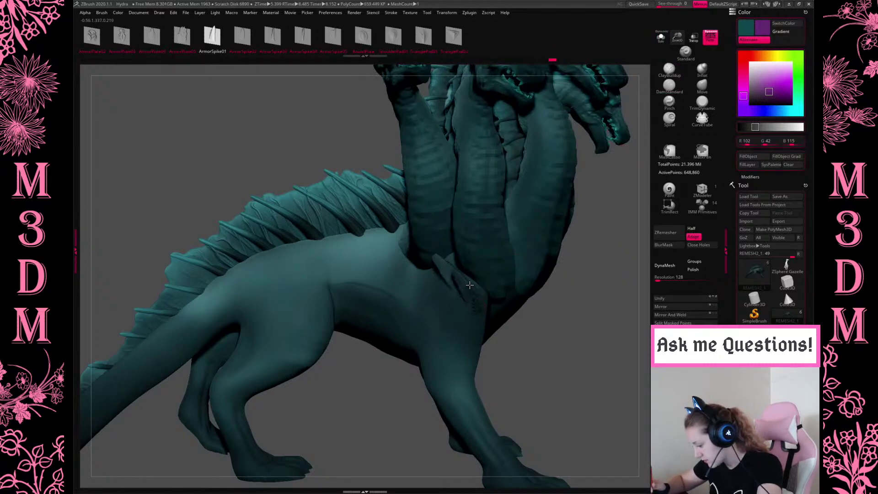
pyautogui.moveTo(595, 324); pyautogui.dragTo(568, 350)
pyautogui.hotkey('ctrl', 'z')
pyautogui.moveTo(596, 414)
pyautogui.mouseDown()
pyautogui.moveTo(560, 292)
pyautogui.moveTo(568, 285)
pyautogui.moveTo(622, 294)
pyautogui.moveTo(612, 256)
pyautogui.moveTo(578, 275)
pyautogui.moveTo(386, 244)
pyautogui.moveTo(357, 286)
pyautogui.moveTo(372, 258)
pyautogui.mouseUp()
pyautogui.moveTo(592, 163); pyautogui.dragTo(640, 91)
# Isolate the body, turn off its painted colour display, and set the active colour to dark teal, R 37, G 91, B 91.
pyautogui.click(661, 37)
pyautogui.press('f')
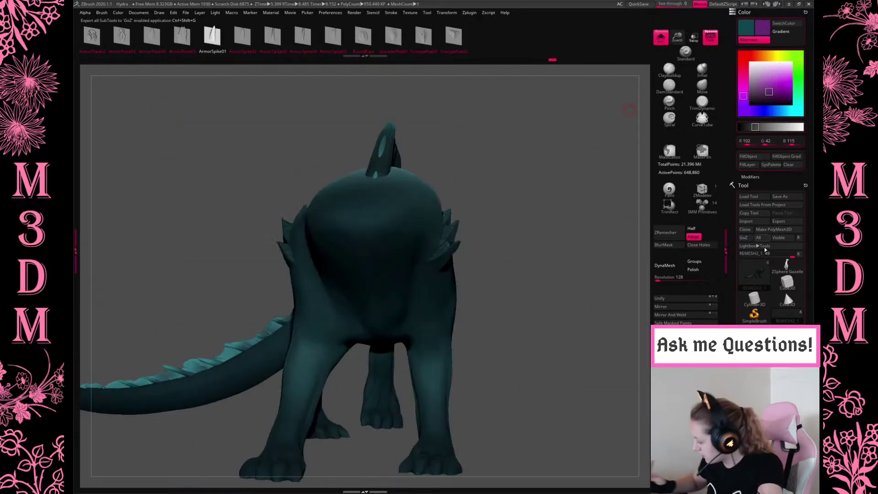
pyautogui.hotkey('ctrl', 'z')
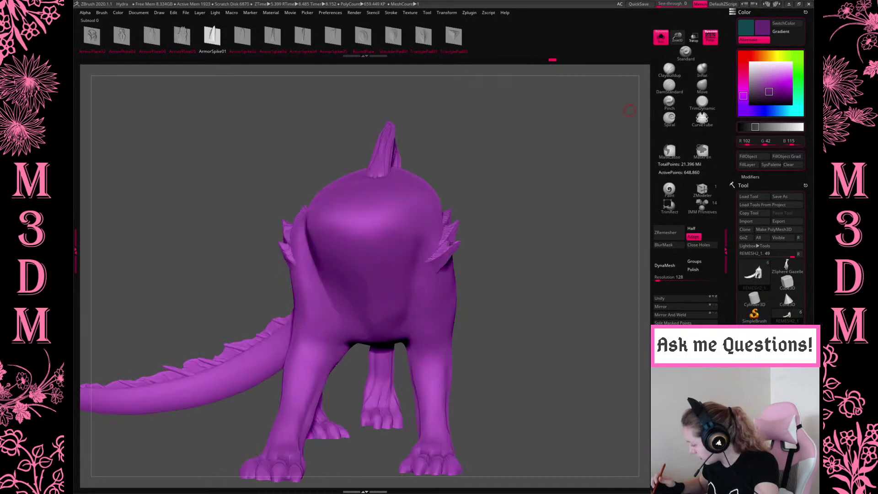
pyautogui.press('space')
pyautogui.moveTo(464, 244); pyautogui.dragTo(465, 279)
pyautogui.hotkey('ctrl', 'f')
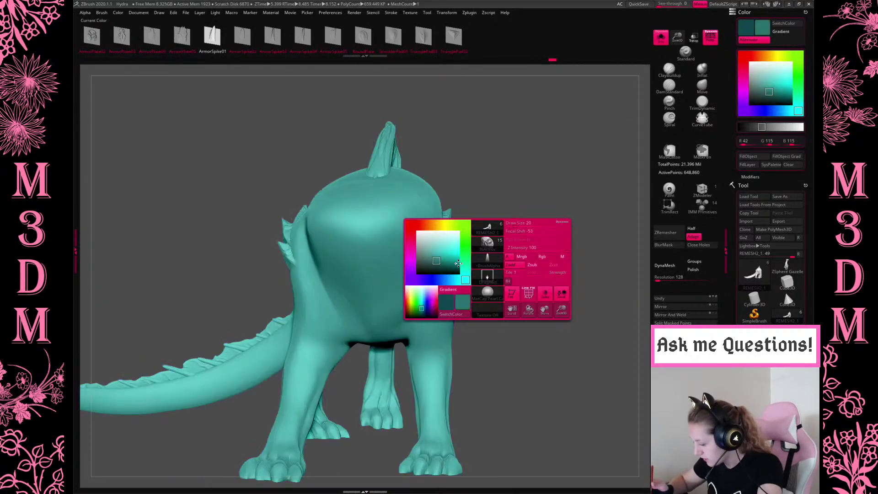
pyautogui.click(438, 264)
pyautogui.hotkey('ctrl', 'f')
pyautogui.click(436, 263)
# Try ArmorSpike01 and TrianglePad01 stamps on the front of the chest, undoing the unwanted ones.
pyautogui.moveTo(388, 258); pyautogui.dragTo(411, 177)
pyautogui.keyDown('alt'); pyautogui.moveTo(541, 212); pyautogui.dragTo(572, 198); pyautogui.keyUp('alt')
pyautogui.hotkey('ctrl', 'z')
pyautogui.click(424, 43)
pyautogui.moveTo(403, 240); pyautogui.dragTo(404, 279)
pyautogui.moveTo(543, 159)
pyautogui.mouseDown()
pyautogui.moveTo(558, 161)
pyautogui.moveTo(541, 164)
pyautogui.mouseUp()
pyautogui.hotkey('ctrl', 'z')
pyautogui.moveTo(359, 244); pyautogui.dragTo(361, 280)
# Subdivide the body, step down one subdivision level, and retry TrianglePad01 on the chest at Z Intensity 100.
pyautogui.press('space')
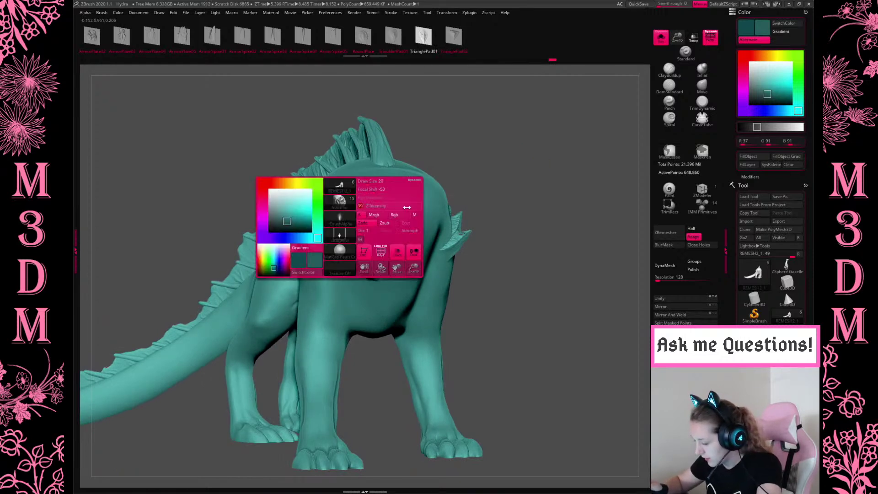
pyautogui.hotkey('ctrl', 'd')
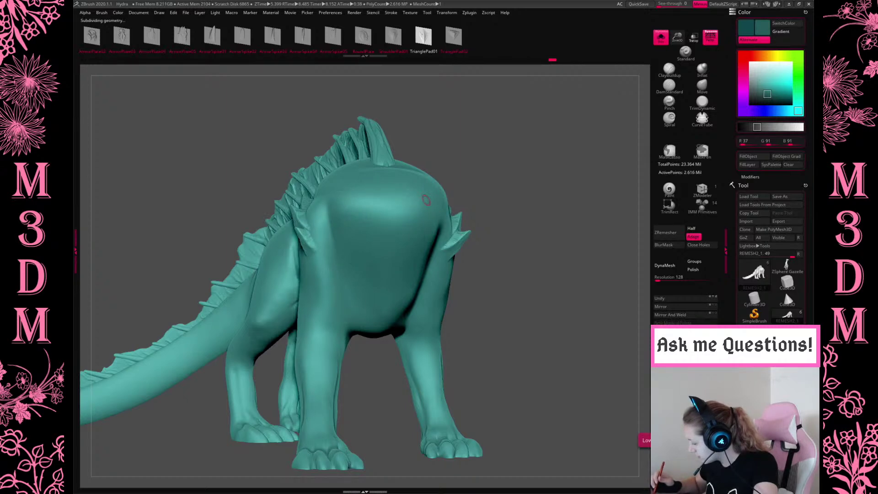
pyautogui.hotkey('shift', 'd')
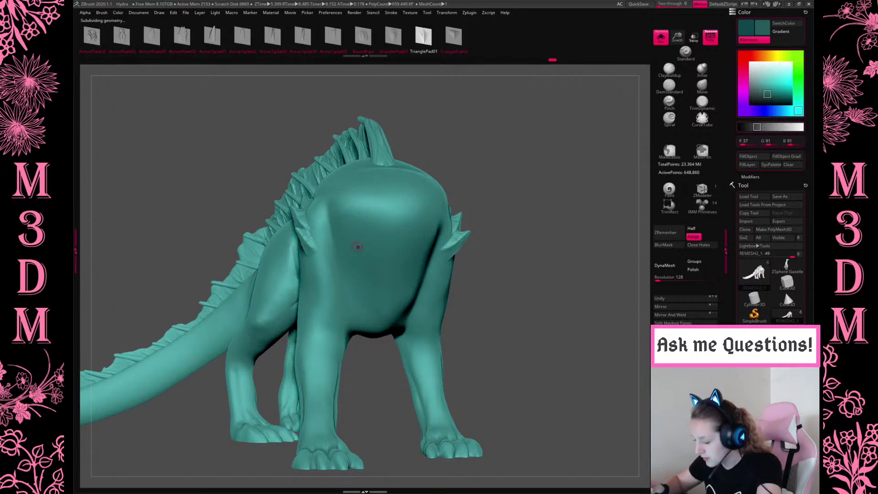
pyautogui.press('space')
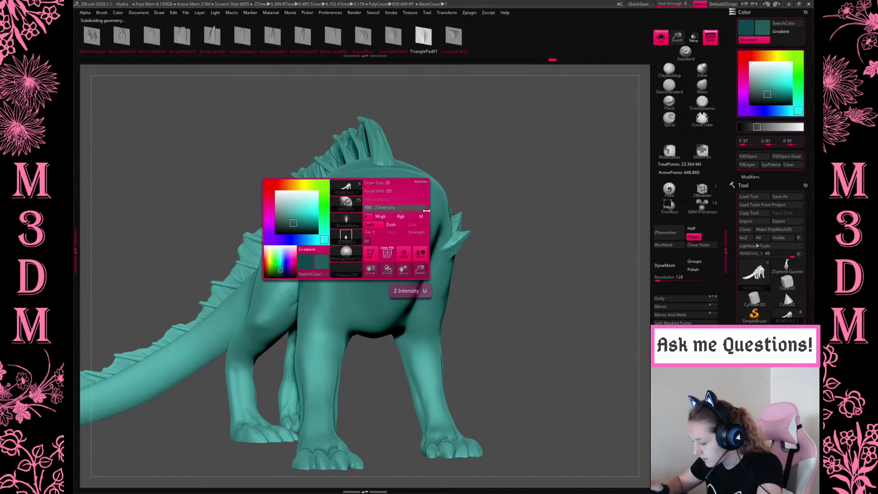
pyautogui.hotkey('ctrl', 'z')
pyautogui.moveTo(357, 246)
pyautogui.mouseDown()
pyautogui.moveTo(340, 186)
pyautogui.moveTo(403, 160)
pyautogui.mouseUp()
# Check the body's wireframe and convert it to a DynaMesh at resolution 1744 without freezing the subdivision levels.
pyautogui.moveTo(552, 180); pyautogui.dragTo(545, 217)
pyautogui.hotkey('shift', 'f')
pyautogui.hotkey('shift', 'f')
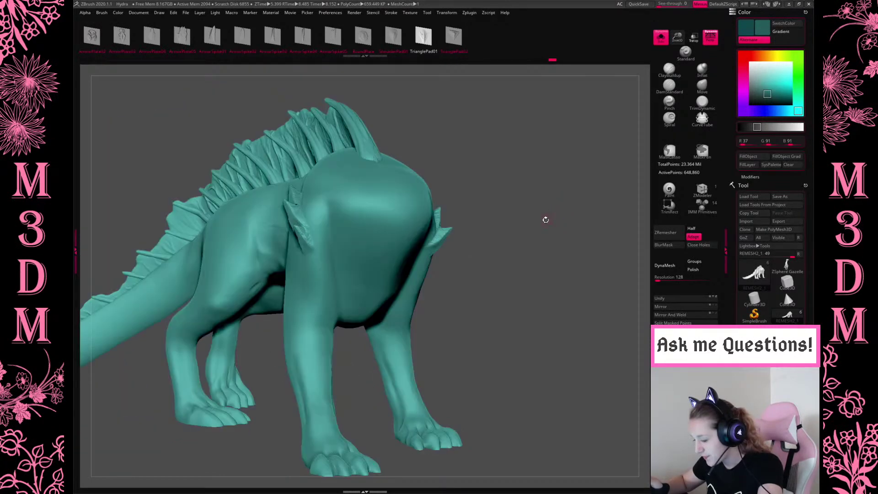
pyautogui.hotkey('shift', 'f')
pyautogui.hotkey('shift', 'f')
pyautogui.moveTo(574, 359); pyautogui.dragTo(650, 392)
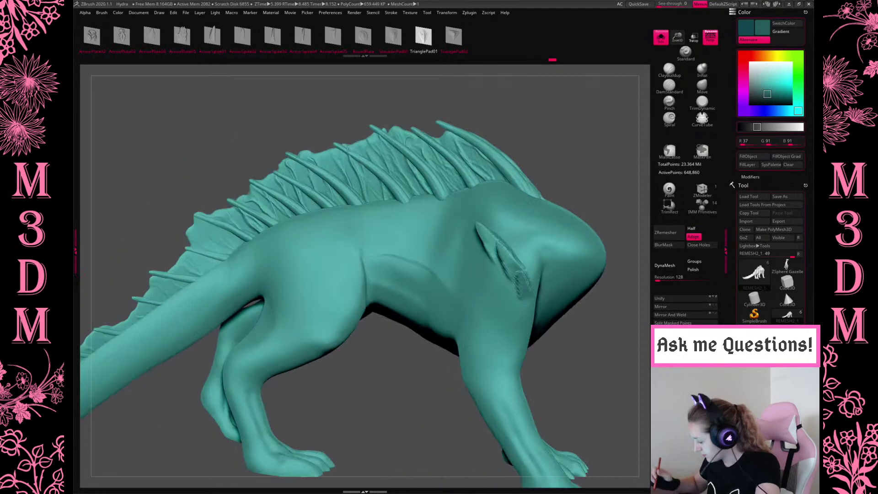
pyautogui.click(665, 265)
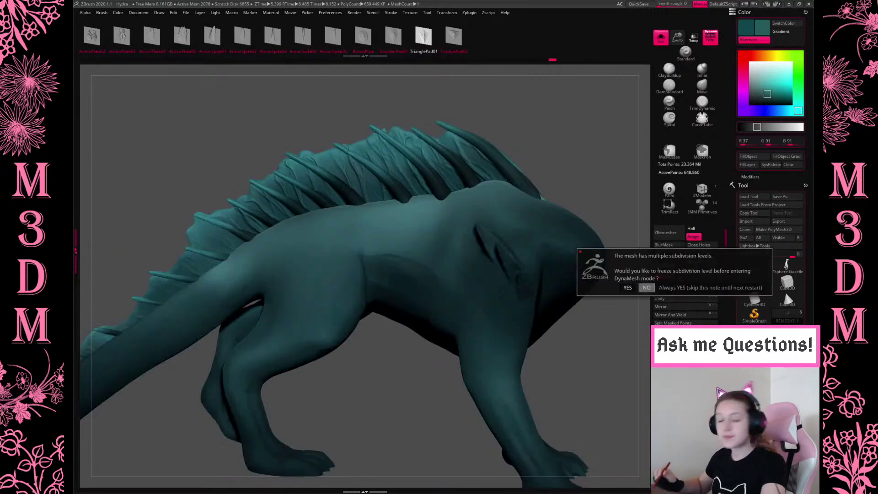
pyautogui.click(646, 288)
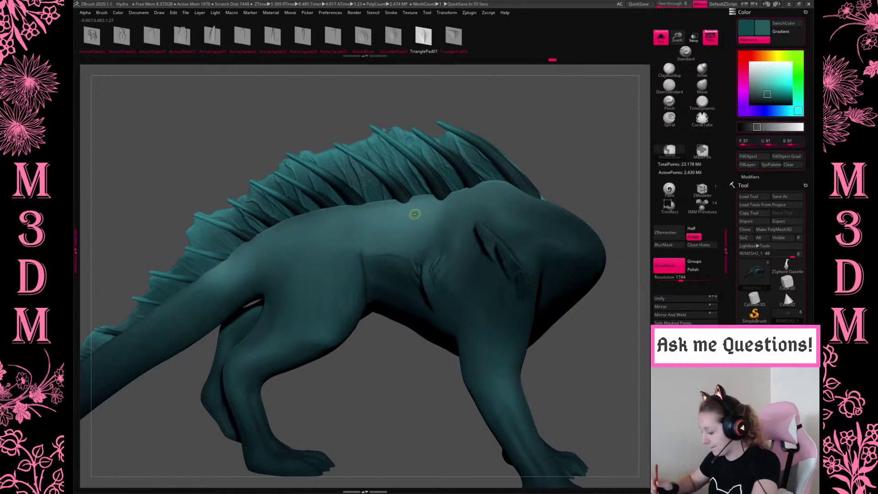
# Reshape the lower chest between the front legs with the Move brush, adjusting its draw size.
pyautogui.moveTo(602, 338); pyautogui.dragTo(642, 295)
pyautogui.moveTo(535, 331)
pyautogui.mouseDown()
pyautogui.moveTo(600, 287)
pyautogui.moveTo(600, 309)
pyautogui.moveTo(588, 296)
pyautogui.mouseUp()
pyautogui.rightClick(590, 296)
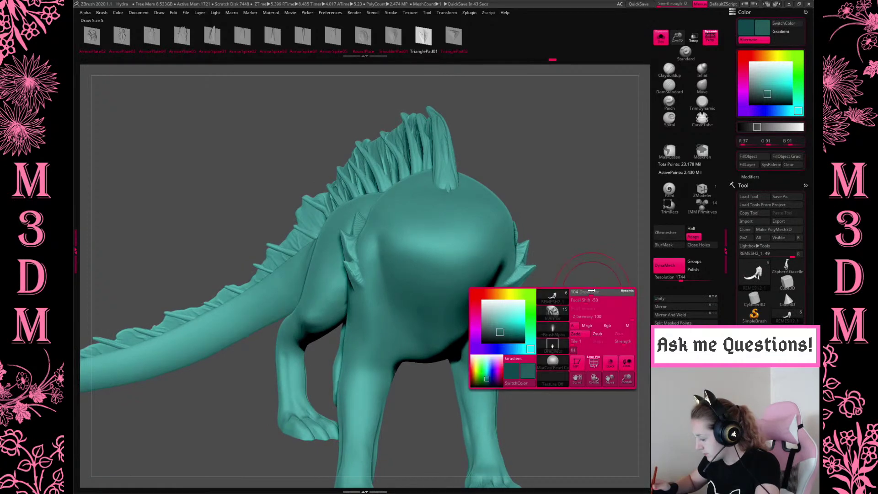
pyautogui.click(702, 86)
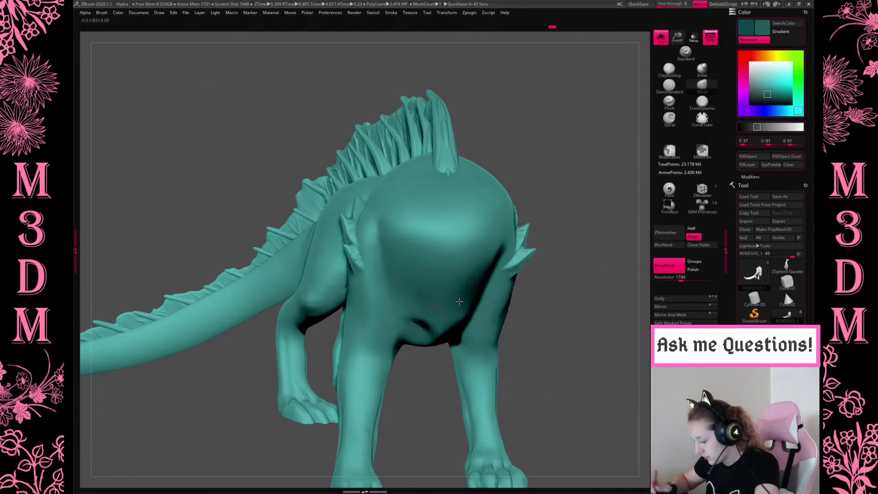
pyautogui.rightClick(530, 246)
pyautogui.moveTo(537, 246); pyautogui.dragTo(521, 247)
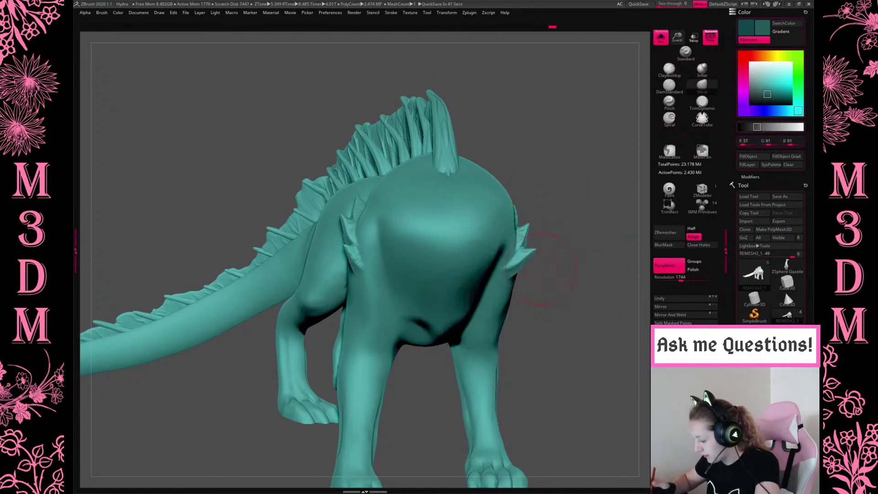
pyautogui.moveTo(413, 338); pyautogui.dragTo(409, 324)
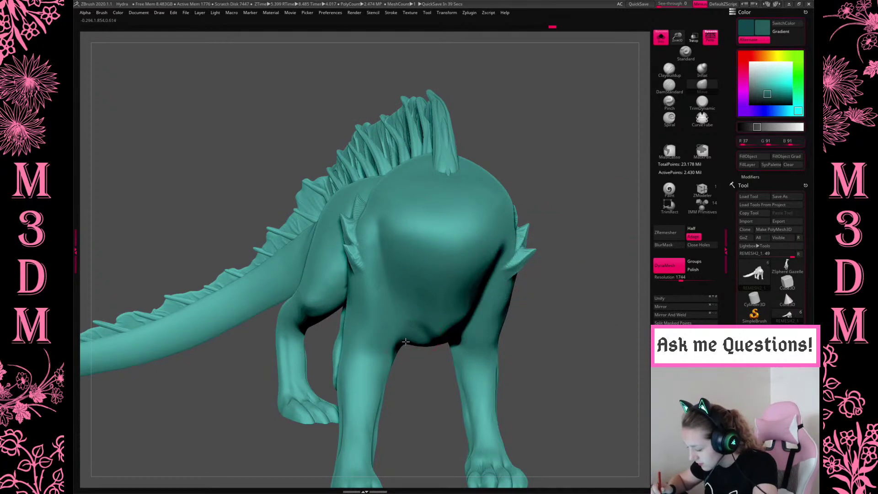
# Carve subtle creases where the chest meets the front legs with the DamStandard brush at a low Z Intensity.
pyautogui.moveTo(581, 274)
pyautogui.mouseDown()
pyautogui.moveTo(580, 245)
pyautogui.moveTo(558, 255)
pyautogui.mouseUp()
pyautogui.press('space')
pyautogui.click(669, 86)
pyautogui.press('space')
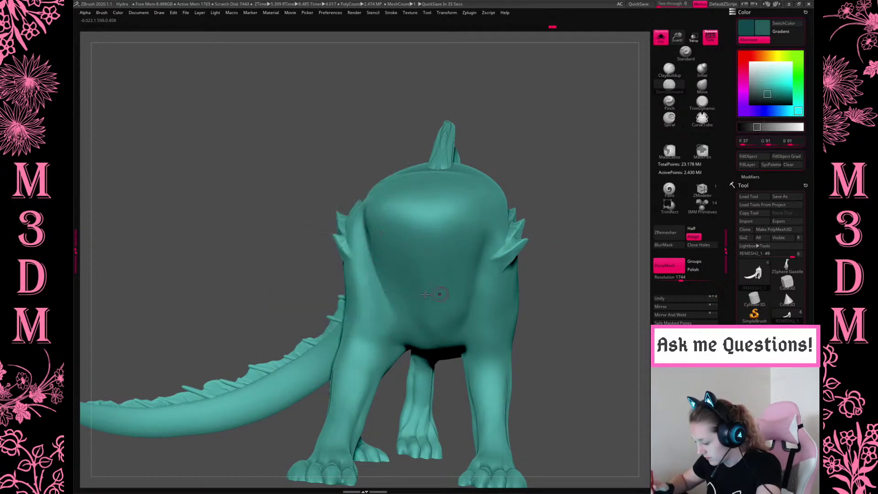
pyautogui.press('space')
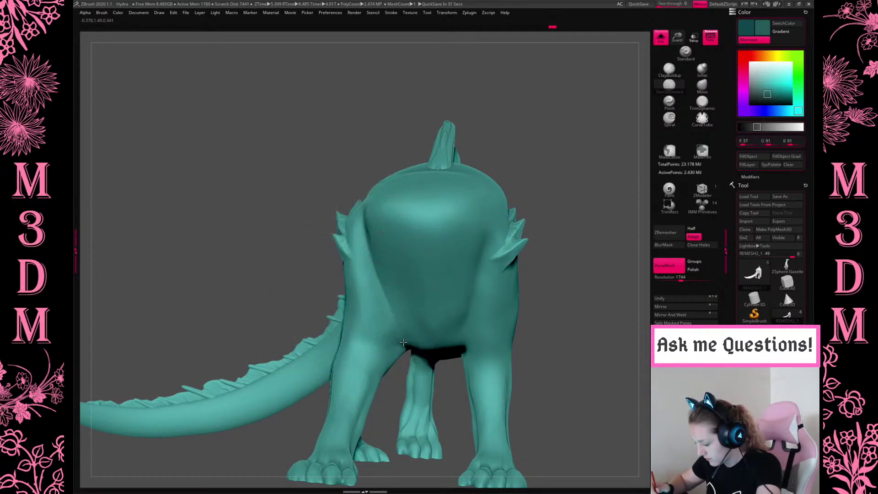
pyautogui.press('space')
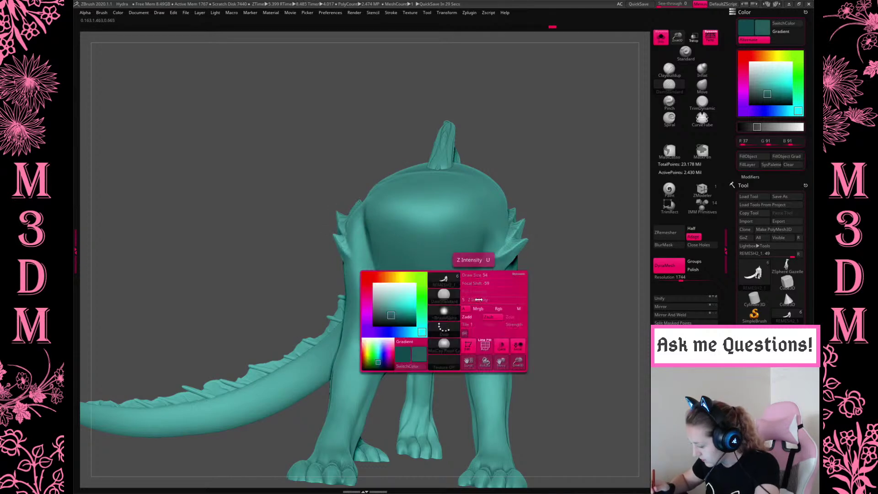
pyautogui.moveTo(567, 265); pyautogui.dragTo(401, 331)
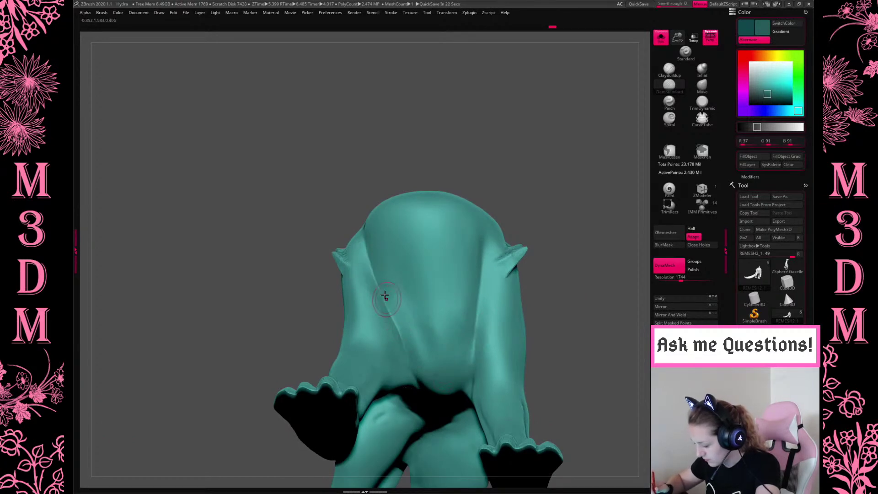
# Refine the chest shape next to the front leg with the Move brush at a larger draw size.
pyautogui.click(702, 86)
pyautogui.press('space')
pyautogui.moveTo(404, 322); pyautogui.dragTo(399, 322)
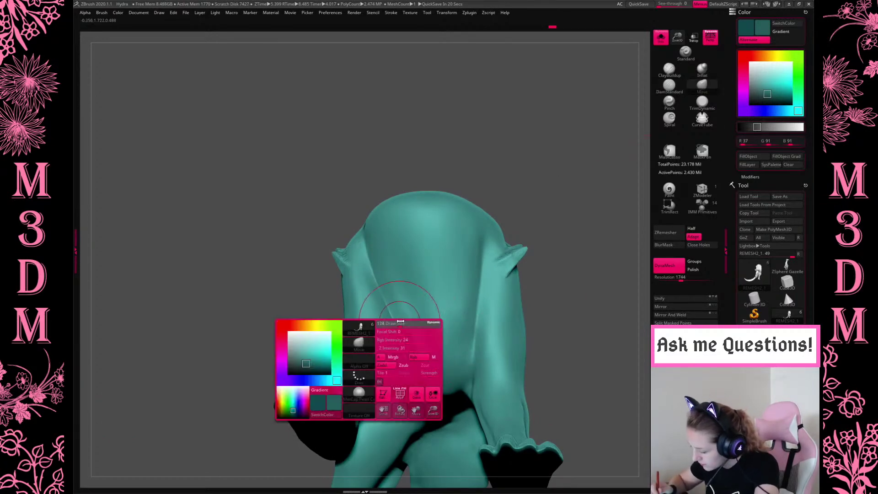
pyautogui.moveTo(609, 225)
pyautogui.mouseDown()
pyautogui.moveTo(604, 251)
pyautogui.moveTo(577, 245)
pyautogui.moveTo(594, 217)
pyautogui.mouseUp()
pyautogui.press('space')
# Choose the TrianglePad01 armor brush for detailing the hydra's chest.
pyautogui.press('b')
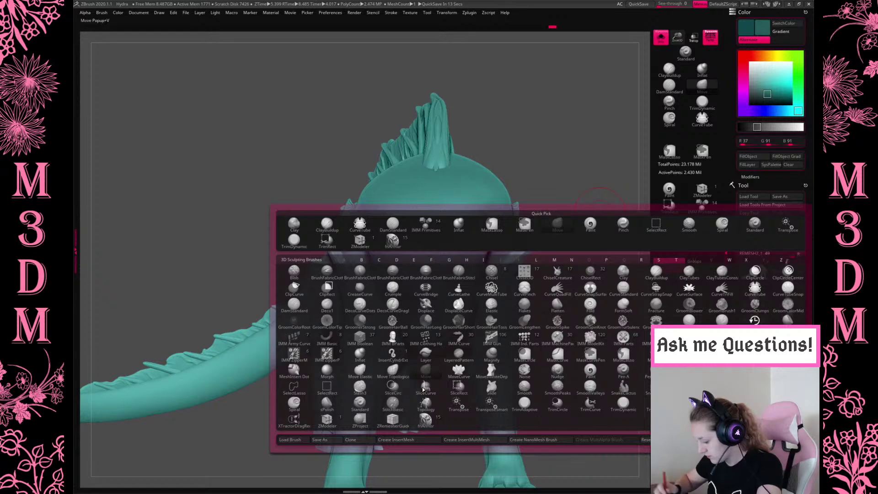
pyautogui.click(425, 417)
pyautogui.click(380, 36)
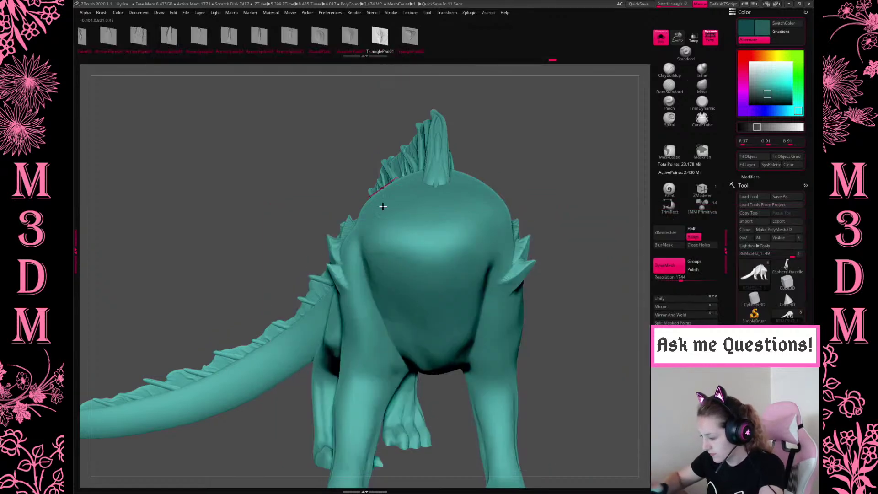
# Try stamping TrianglePad01 detail on the upper chest, including at a Z Intensity of 100.
pyautogui.moveTo(388, 244)
pyautogui.mouseDown()
pyautogui.moveTo(399, 276)
pyautogui.moveTo(445, 284)
pyautogui.mouseUp()
pyautogui.press('space')
pyautogui.moveTo(591, 199)
pyautogui.mouseDown()
pyautogui.moveTo(614, 194)
pyautogui.moveTo(586, 186)
pyautogui.mouseUp()
pyautogui.hotkey('ctrl', 'z')
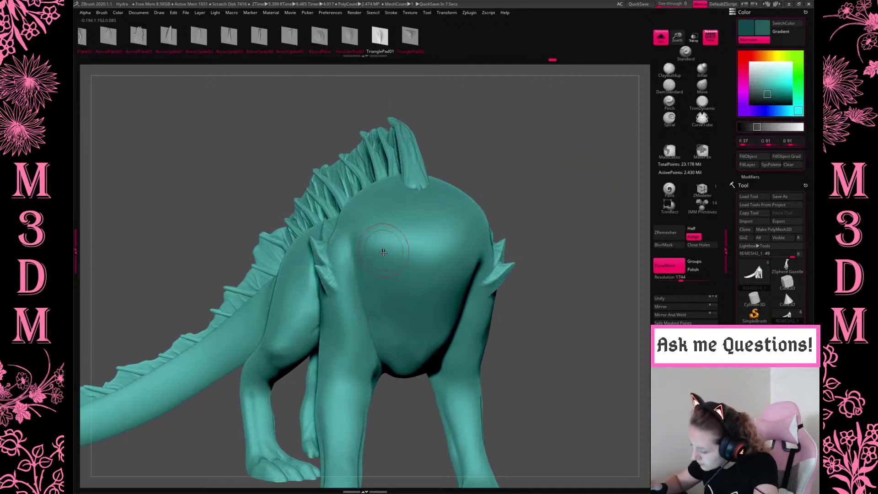
pyautogui.moveTo(382, 261); pyautogui.dragTo(386, 288)
pyautogui.press('space')
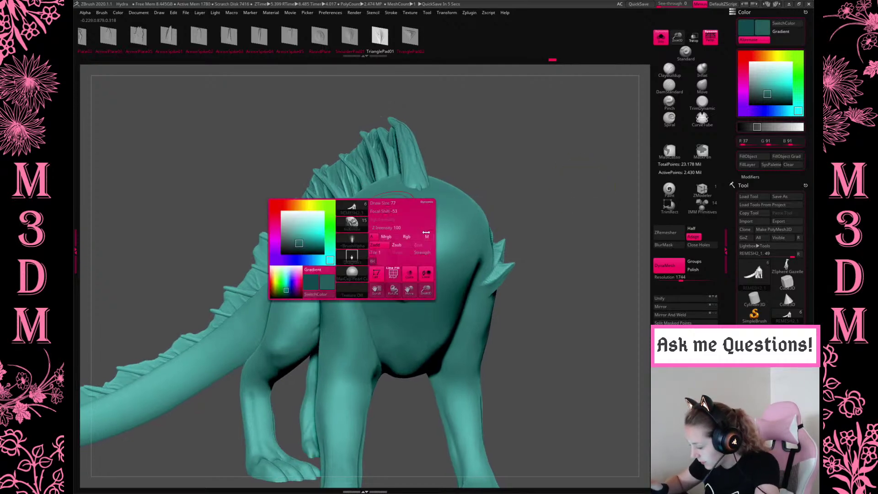
pyautogui.press('space')
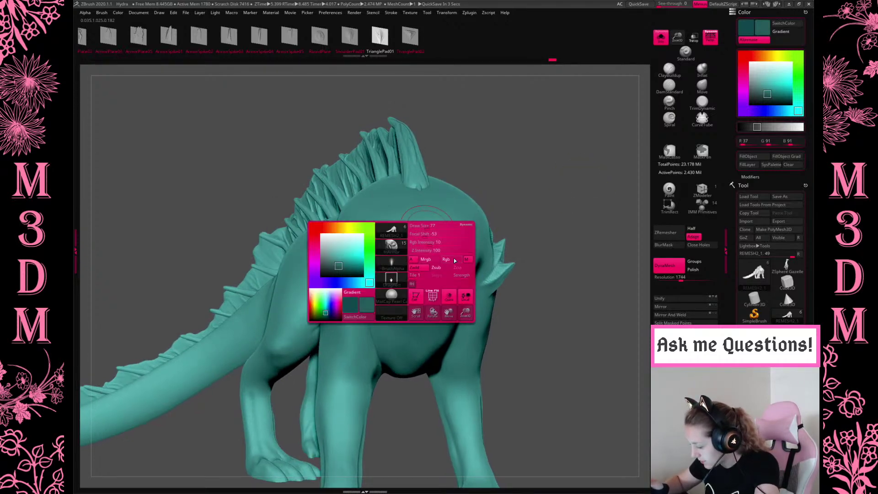
pyautogui.press('space')
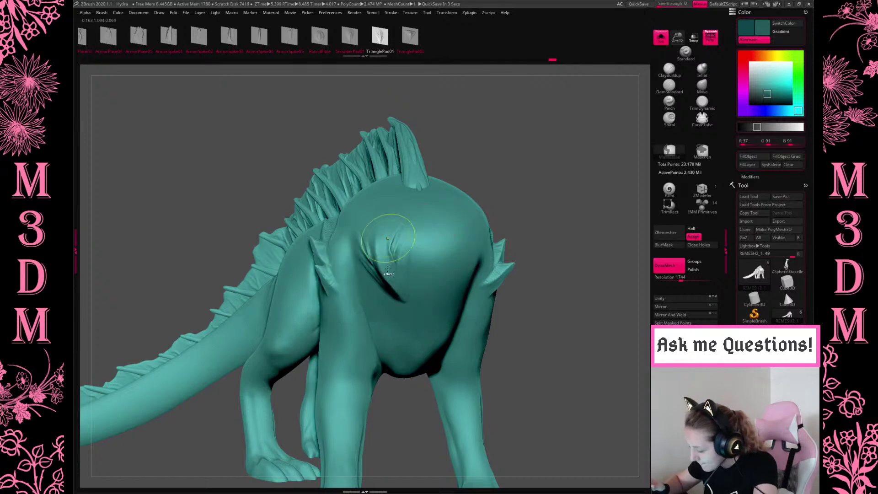
pyautogui.hotkey('ctrl', 'z')
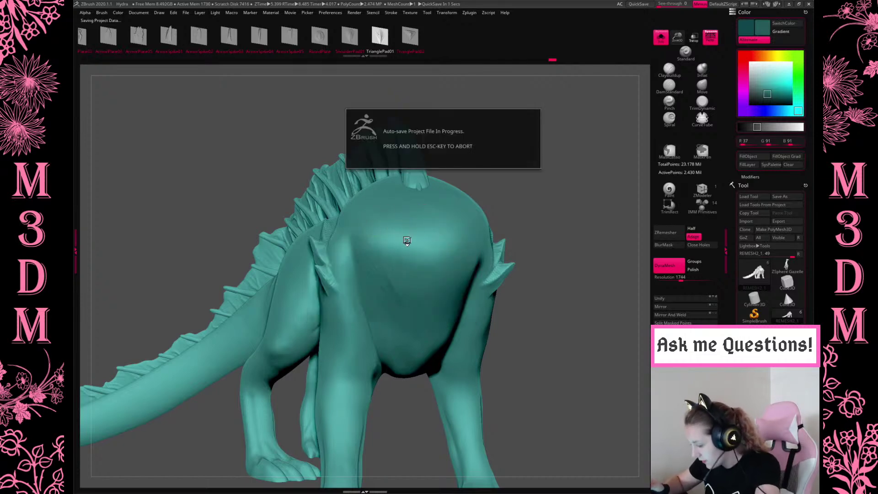
# Lower the brush's Z Intensity and stamp a softer triangle pad on the upper chest.
pyautogui.press('space')
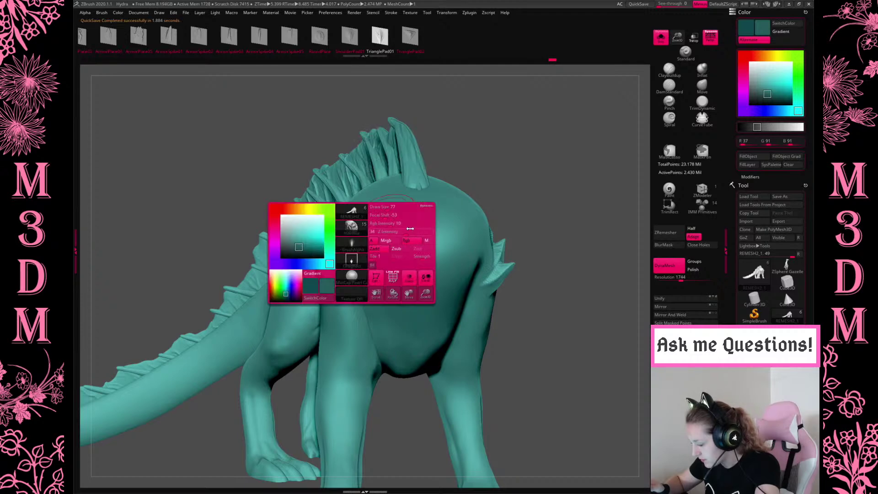
pyautogui.press('space')
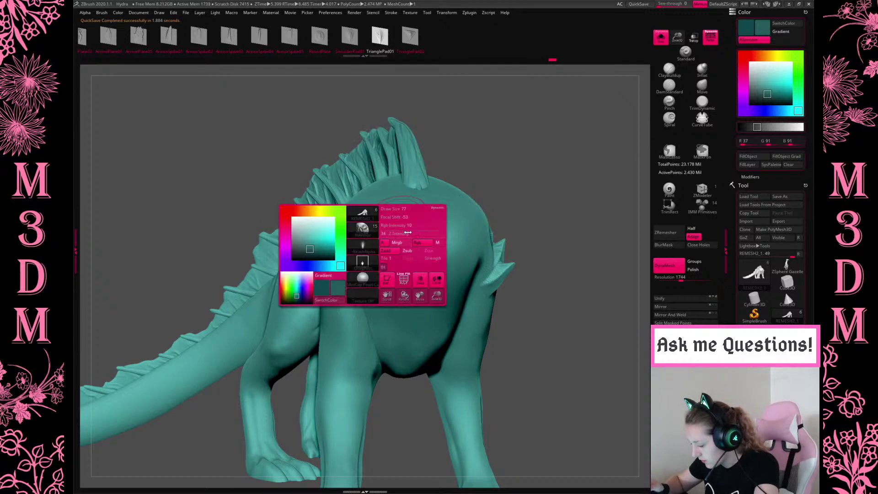
pyautogui.moveTo(433, 235); pyautogui.dragTo(418, 236)
pyautogui.moveTo(389, 262); pyautogui.dragTo(373, 190)
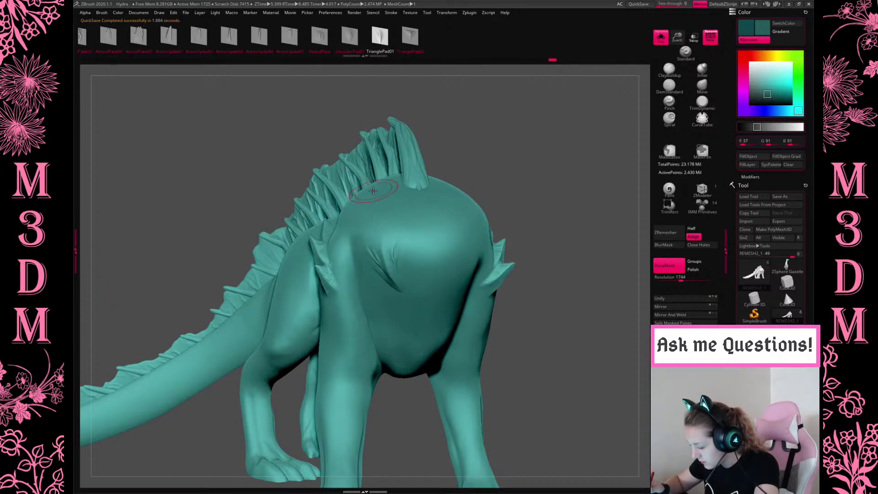
# Stamp overlapping triangle pads down the side of the chest beside the front leg, replacing an unwanted one.
pyautogui.moveTo(601, 208); pyautogui.dragTo(609, 209)
pyautogui.moveTo(613, 196); pyautogui.dragTo(578, 198)
pyautogui.hotkey('ctrl', 'z')
pyautogui.moveTo(364, 259); pyautogui.dragTo(347, 186)
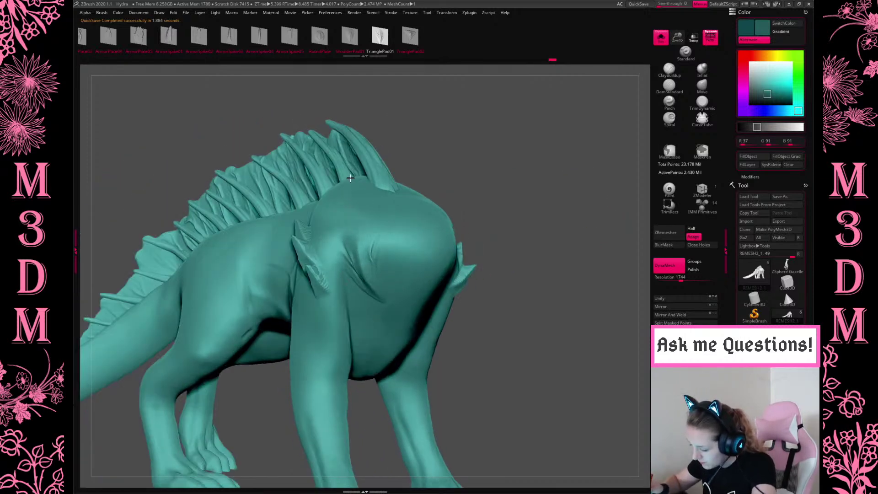
pyautogui.moveTo(344, 276); pyautogui.dragTo(335, 253)
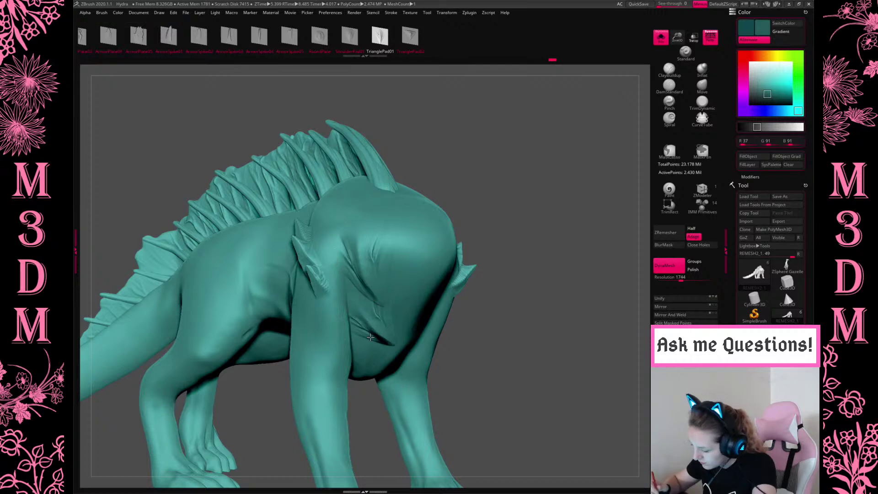
pyautogui.moveTo(376, 358); pyautogui.dragTo(342, 302)
# Stamp triangle pads across the front of the upper chest towards the opposite shoulder, undoing misplaced ones.
pyautogui.moveTo(486, 245)
pyautogui.mouseDown()
pyautogui.moveTo(547, 223)
pyautogui.moveTo(555, 232)
pyautogui.moveTo(545, 247)
pyautogui.mouseUp()
pyautogui.moveTo(398, 257); pyautogui.dragTo(392, 127)
pyautogui.moveTo(550, 226); pyautogui.dragTo(566, 195)
pyautogui.hotkey('ctrl', 'z')
pyautogui.moveTo(387, 239); pyautogui.dragTo(420, 169)
pyautogui.moveTo(594, 210)
pyautogui.mouseDown()
pyautogui.moveTo(584, 190)
pyautogui.moveTo(474, 224)
pyautogui.mouseUp()
pyautogui.moveTo(529, 210); pyautogui.dragTo(484, 214)
pyautogui.moveTo(429, 249); pyautogui.dragTo(481, 172)
pyautogui.hotkey('ctrl', 'z')
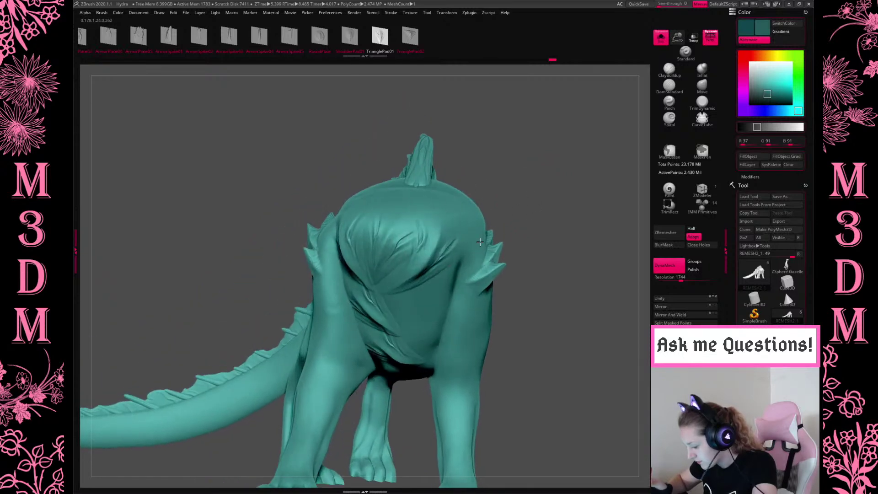
# Fill the lower chest between the front legs with overlapping triangle pads.
pyautogui.moveTo(403, 312); pyautogui.dragTo(394, 244)
pyautogui.moveTo(452, 252); pyautogui.dragTo(448, 213)
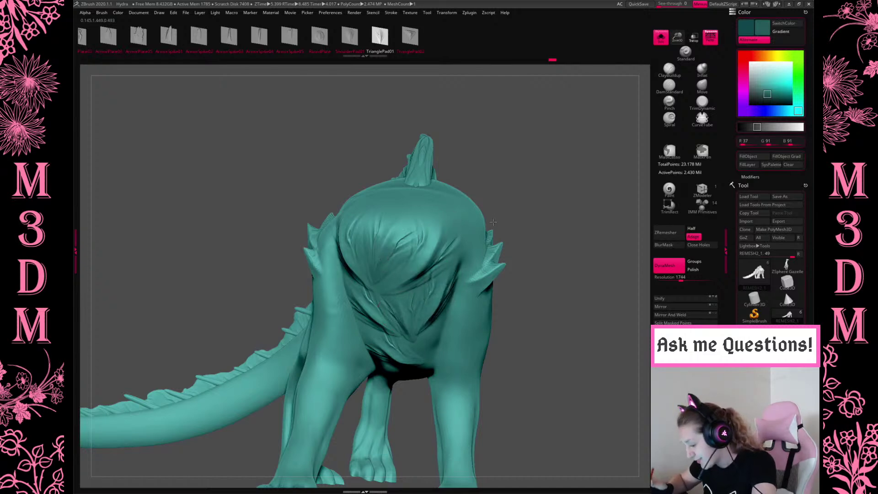
pyautogui.moveTo(570, 229)
pyautogui.mouseDown()
pyautogui.moveTo(494, 224)
pyautogui.moveTo(464, 210)
pyautogui.mouseUp()
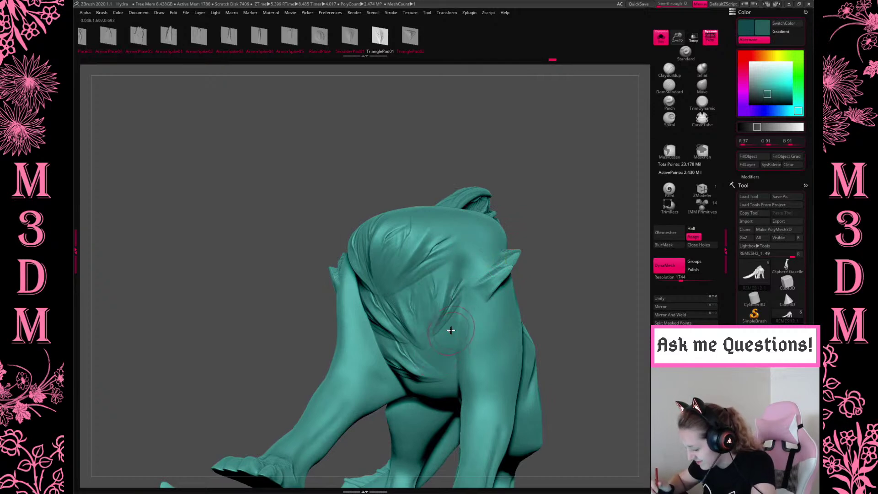
pyautogui.moveTo(435, 329); pyautogui.dragTo(457, 374)
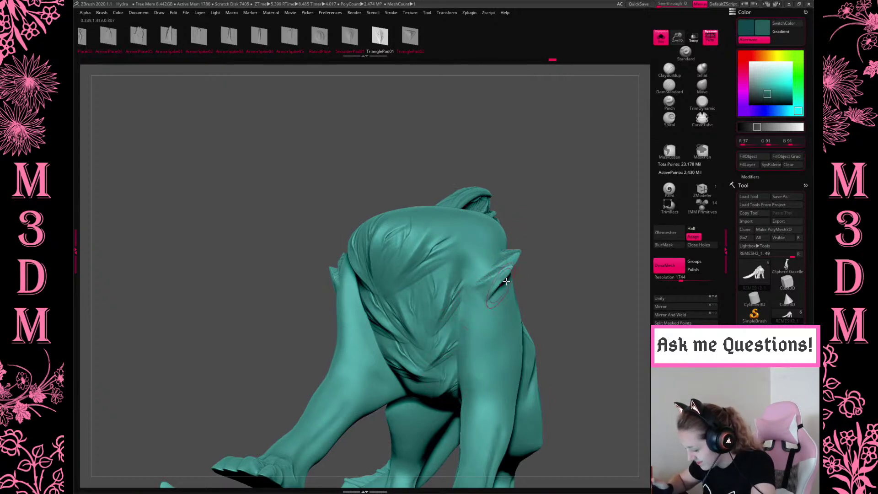
pyautogui.moveTo(597, 276); pyautogui.dragTo(631, 291)
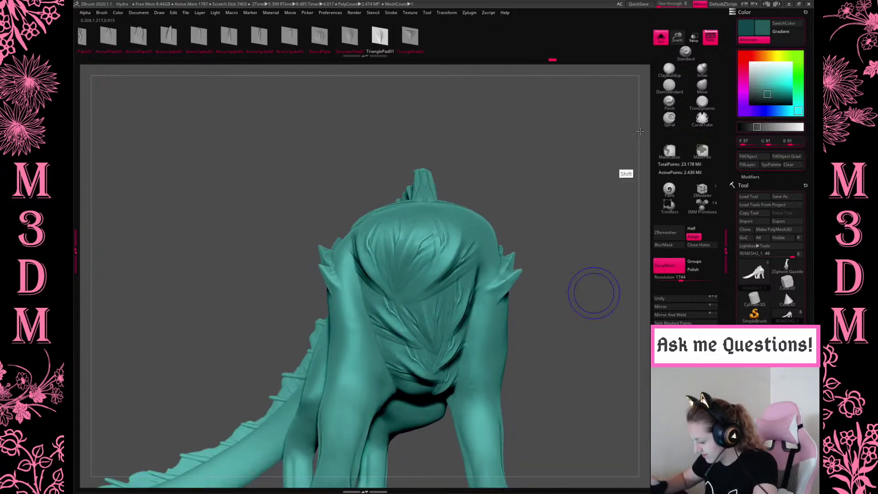
# Turn off Solo to show the necks with the body, and check the chest overlap with transparency.
pyautogui.moveTo(614, 207); pyautogui.dragTo(647, 114)
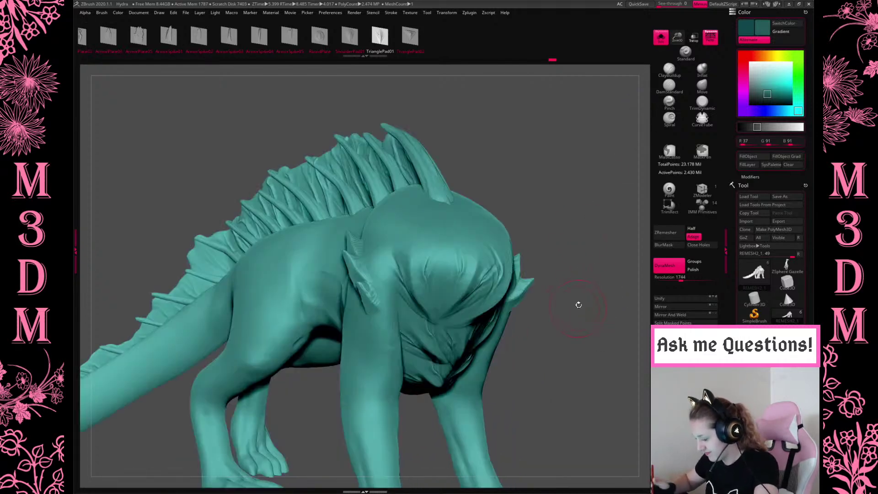
pyautogui.click(661, 38)
pyautogui.click(694, 37)
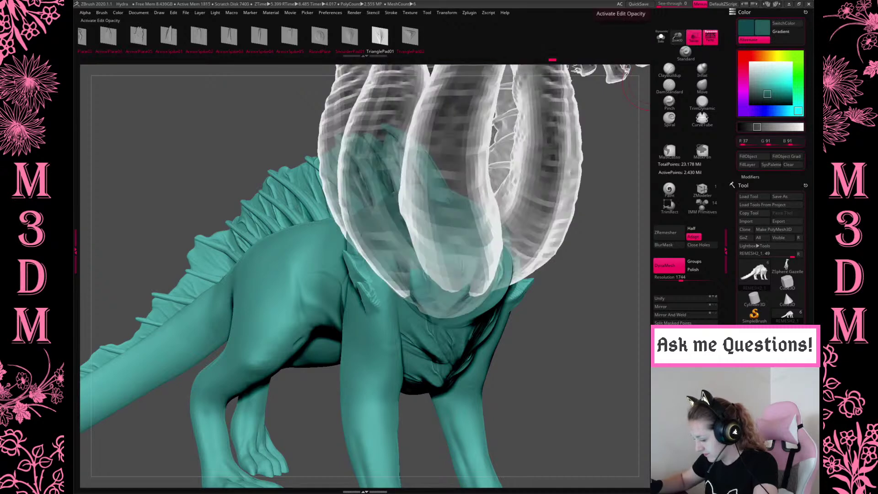
pyautogui.click(691, 39)
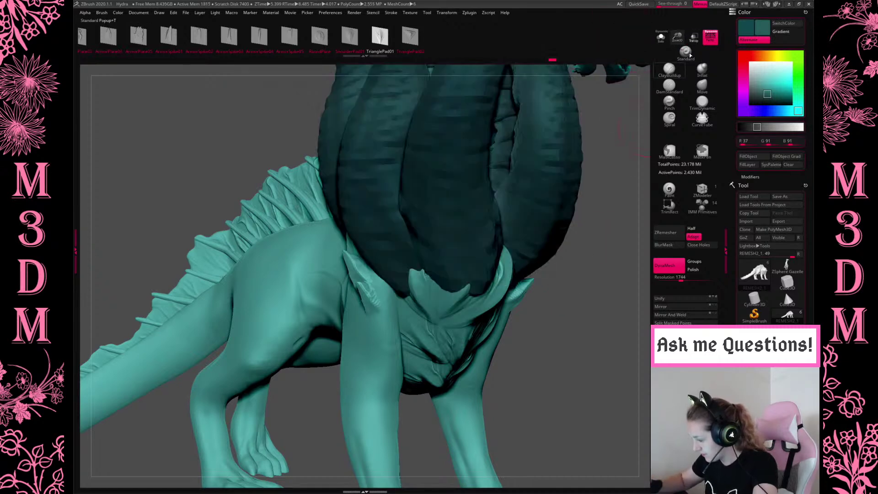
pyautogui.moveTo(681, 35); pyautogui.dragTo(681, 42)
pyautogui.moveTo(621, 149); pyautogui.dragTo(612, 213)
pyautogui.moveTo(678, 37); pyautogui.dragTo(680, 80)
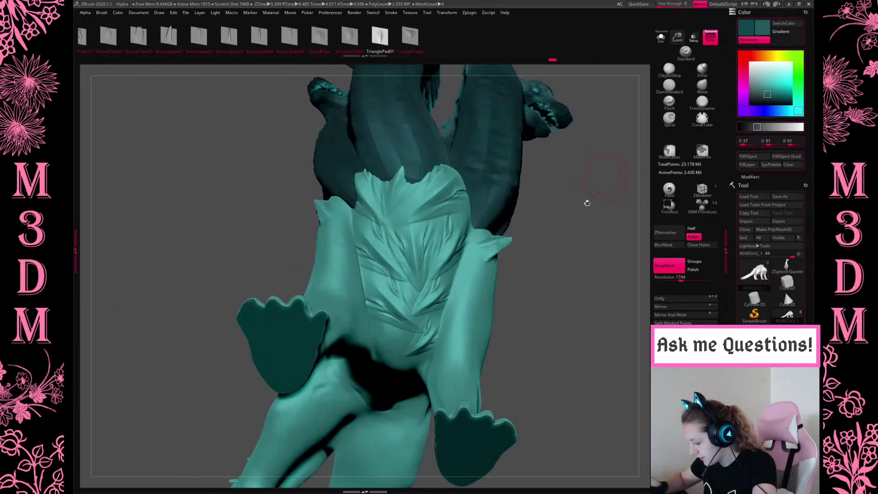
# Stamp triangle pads from the lower chest along the center of the belly underside.
pyautogui.keyDown('alt'); pyautogui.click(380, 247); pyautogui.keyUp('alt')
pyautogui.moveTo(577, 311); pyautogui.dragTo(558, 279)
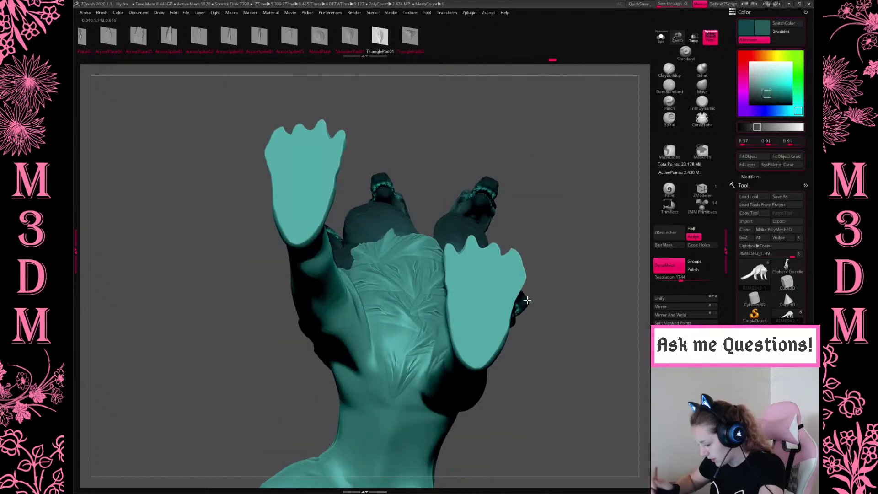
pyautogui.moveTo(580, 347)
pyautogui.mouseDown()
pyautogui.moveTo(579, 254)
pyautogui.moveTo(496, 304)
pyautogui.mouseUp()
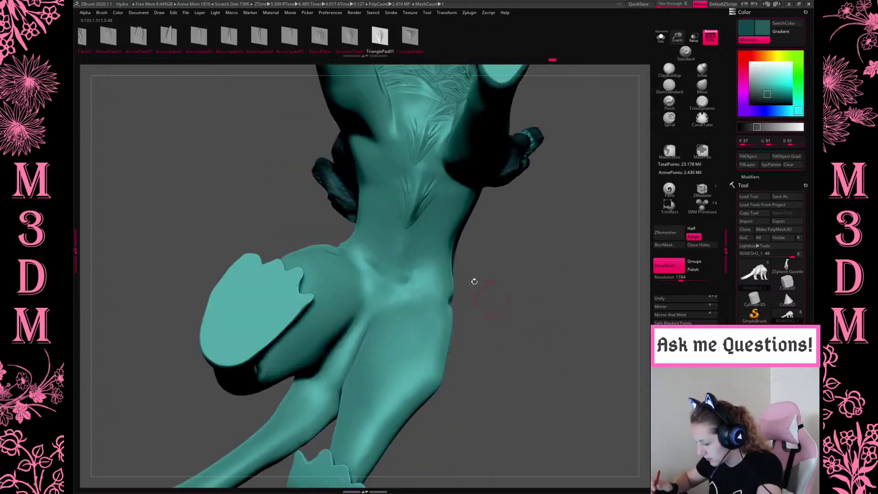
pyautogui.moveTo(414, 185); pyautogui.dragTo(409, 229)
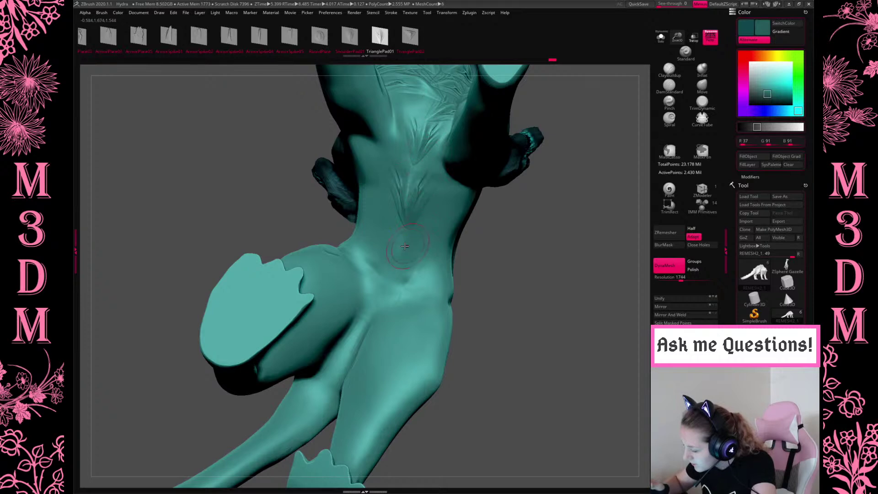
pyautogui.moveTo(519, 309); pyautogui.dragTo(508, 273)
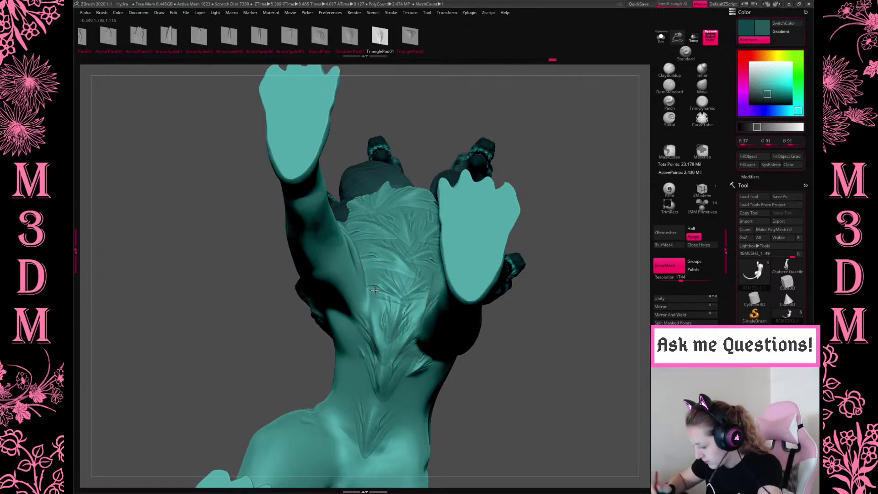
pyautogui.moveTo(561, 290); pyautogui.dragTo(569, 313)
pyautogui.moveTo(503, 303); pyautogui.dragTo(462, 270)
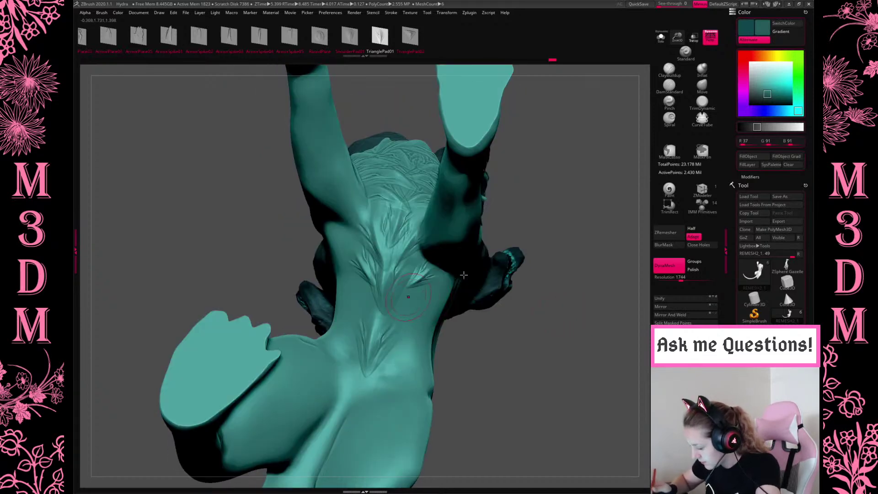
# Stamp rows of triangle pads angling outward along both sides of the belly down to the hips.
pyautogui.moveTo(318, 226); pyautogui.dragTo(316, 222)
pyautogui.moveTo(397, 321); pyautogui.dragTo(466, 283)
pyautogui.moveTo(356, 343); pyautogui.dragTo(332, 293)
pyautogui.moveTo(399, 356); pyautogui.dragTo(465, 314)
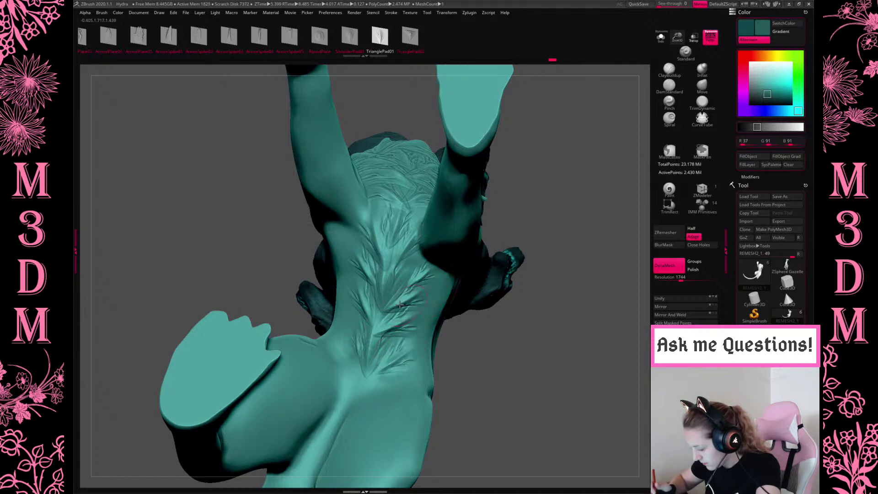
pyautogui.moveTo(341, 340); pyautogui.dragTo(355, 405)
pyautogui.moveTo(407, 379); pyautogui.dragTo(355, 400)
# Undo the last unwanted belly stamps and restamp a triangle pad where the belly meets the hind legs.
pyautogui.moveTo(505, 391); pyautogui.dragTo(475, 371)
pyautogui.hotkey('ctrl', 'z')
pyautogui.hotkey('ctrl', 'z')
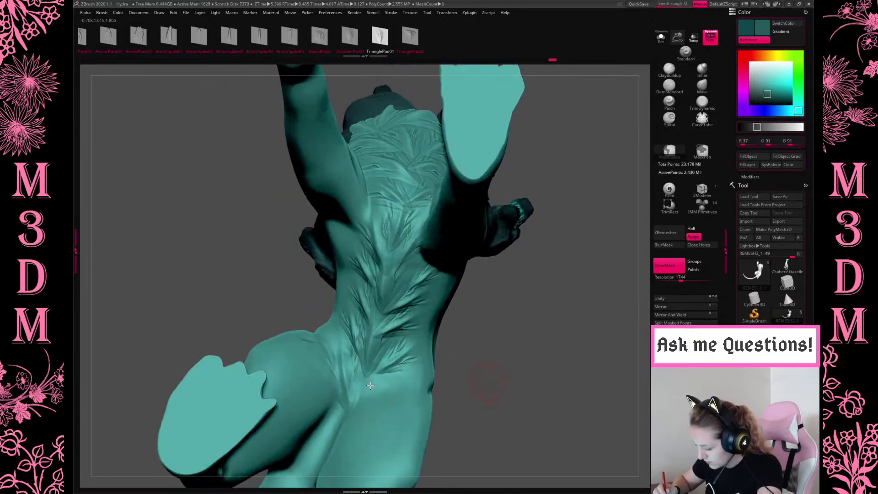
pyautogui.moveTo(369, 371)
pyautogui.mouseDown()
pyautogui.moveTo(353, 400)
pyautogui.moveTo(400, 369)
pyautogui.moveTo(428, 373)
pyautogui.moveTo(328, 304)
pyautogui.mouseUp()
pyautogui.hotkey('ctrl', 'z')
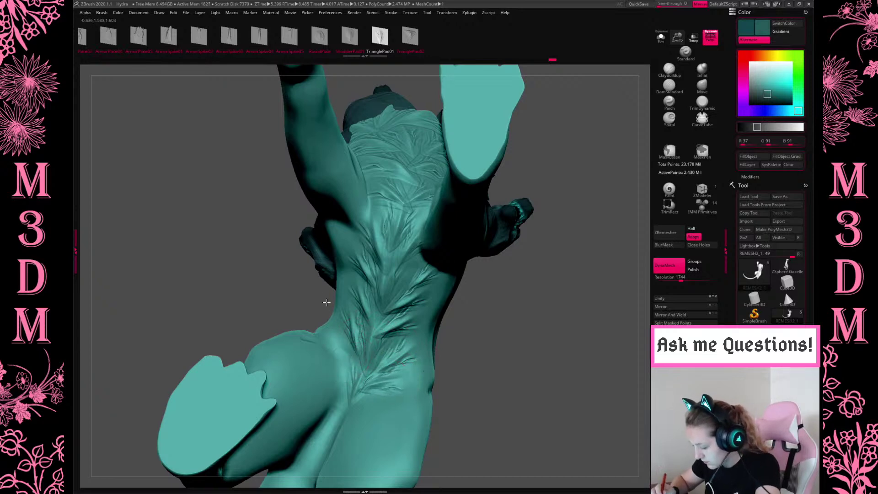
# Switch to the ArmorSpike01 brush and stamp spikes down the inner upper front legs, undoing misplaced ones.
pyautogui.moveTo(542, 348)
pyautogui.mouseDown()
pyautogui.moveTo(589, 265)
pyautogui.moveTo(603, 353)
pyautogui.mouseUp()
pyautogui.moveTo(575, 313); pyautogui.dragTo(588, 318)
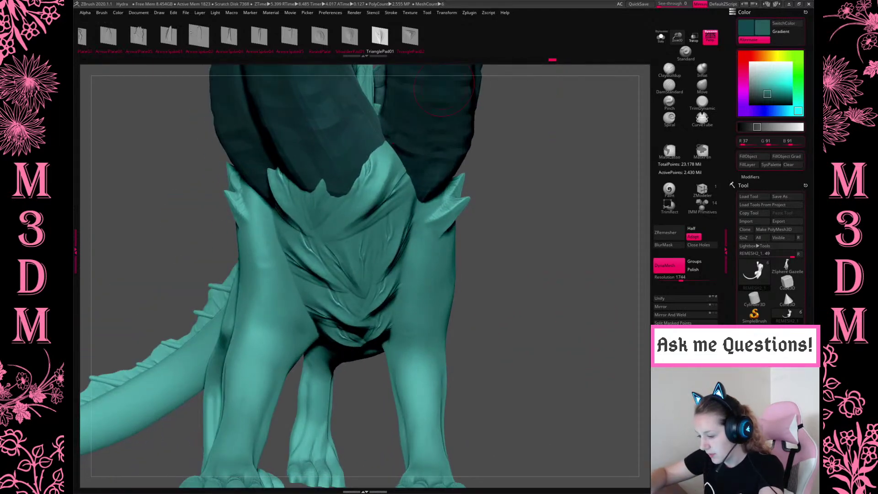
pyautogui.click(168, 36)
pyautogui.moveTo(414, 257); pyautogui.dragTo(425, 238)
pyautogui.hotkey('ctrl', 'z')
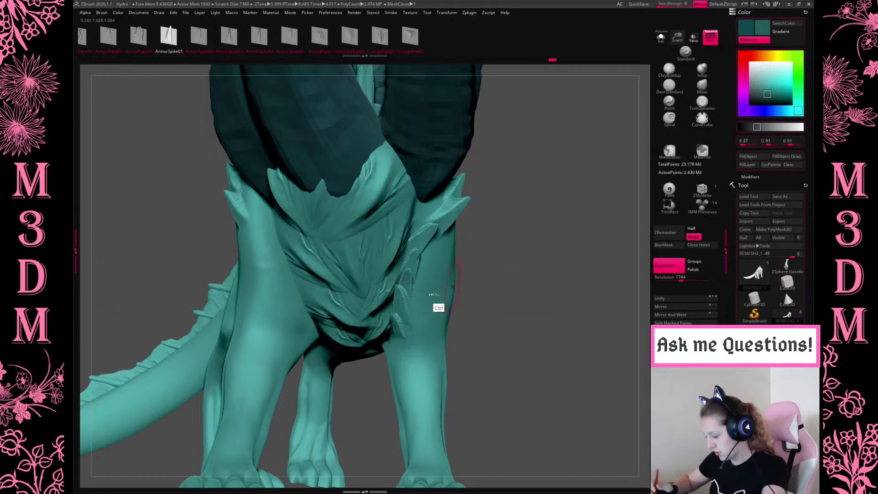
pyautogui.hotkey('ctrl', 'z')
pyautogui.moveTo(412, 285); pyautogui.dragTo(422, 249)
pyautogui.hotkey('ctrl', 'z')
pyautogui.moveTo(403, 292); pyautogui.dragTo(406, 278)
pyautogui.moveTo(258, 225); pyautogui.dragTo(281, 274)
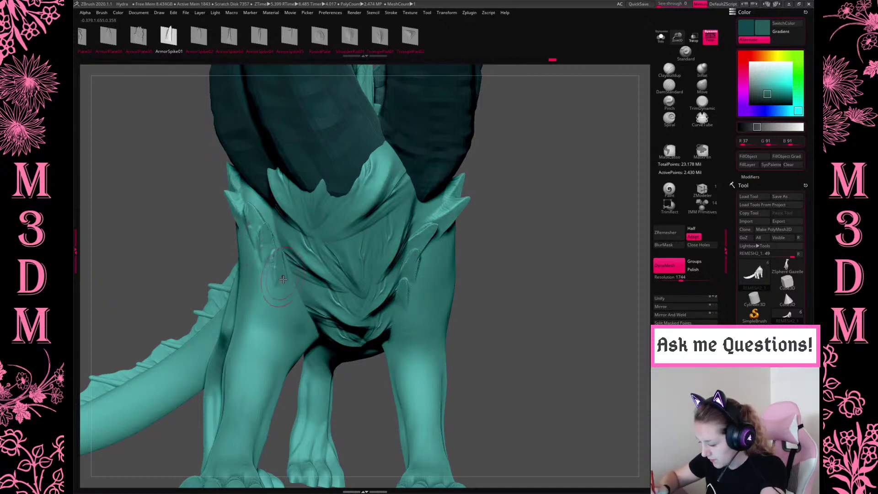
# Stamp additional ArmorSpike01 spikes around the existing shoulder spikes beside the neck base.
pyautogui.moveTo(528, 297); pyautogui.dragTo(540, 325)
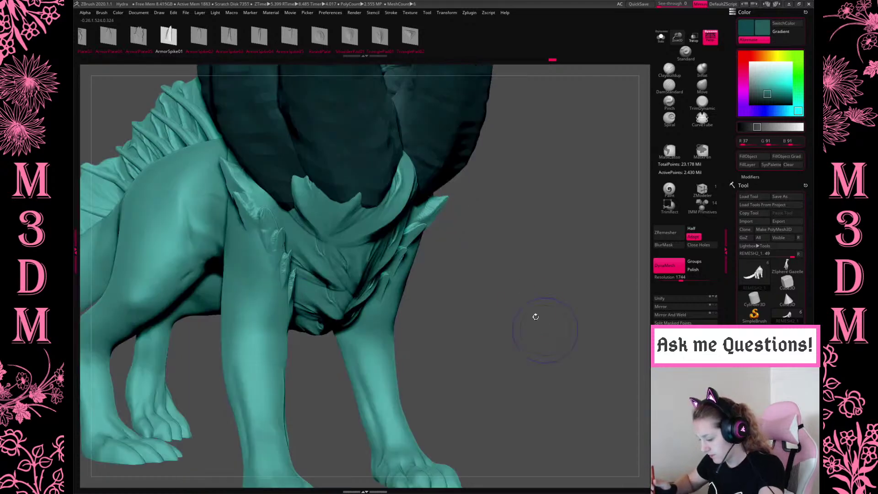
pyautogui.moveTo(531, 293); pyautogui.dragTo(342, 198)
pyautogui.moveTo(257, 192); pyautogui.dragTo(237, 146)
pyautogui.moveTo(279, 212); pyautogui.dragTo(264, 177)
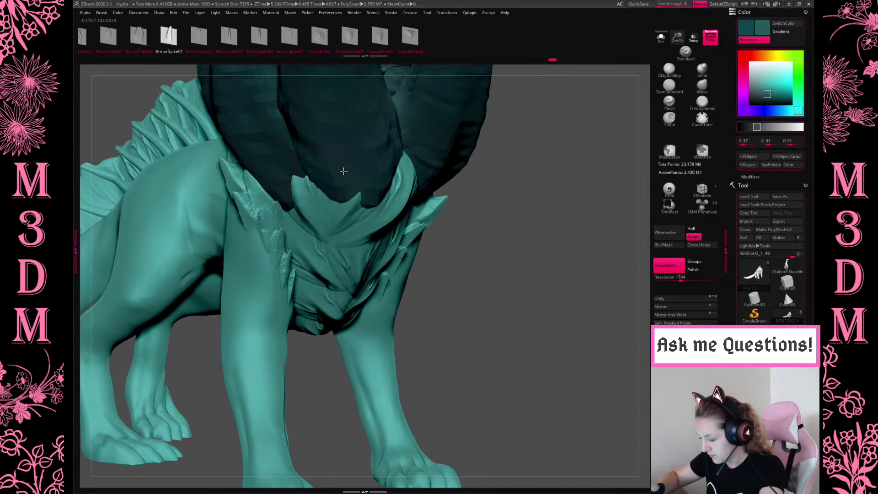
pyautogui.moveTo(540, 241); pyautogui.dragTo(536, 242)
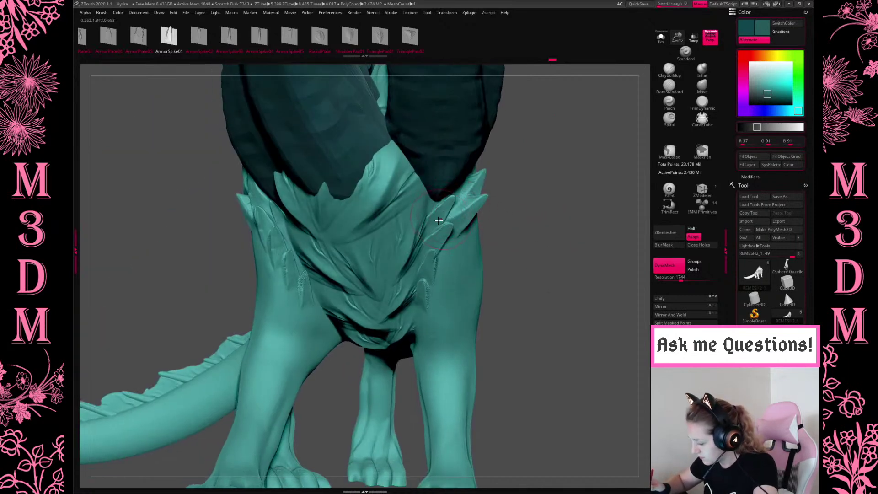
# Stamp more ArmorSpike01 spikes on the shoulder between the neck base and the existing shoulder spikes.
pyautogui.moveTo(543, 210); pyautogui.dragTo(515, 111)
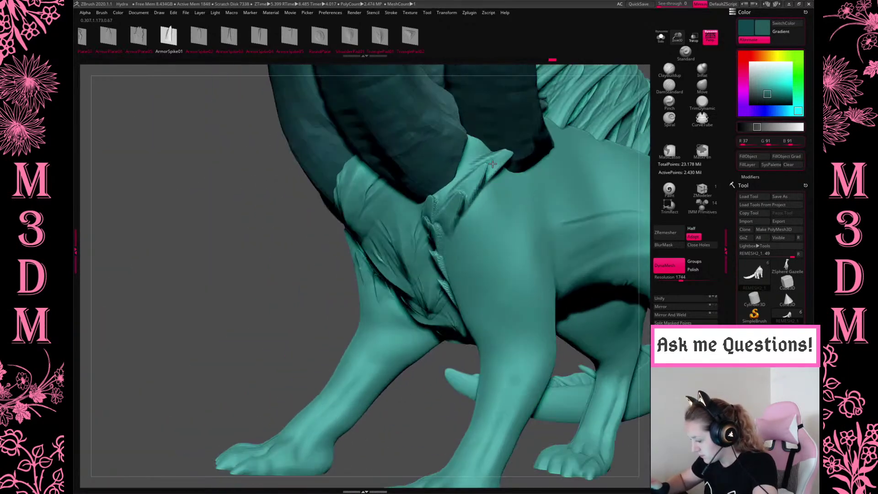
pyautogui.moveTo(473, 163); pyautogui.dragTo(493, 125)
pyautogui.moveTo(452, 187); pyautogui.dragTo(498, 142)
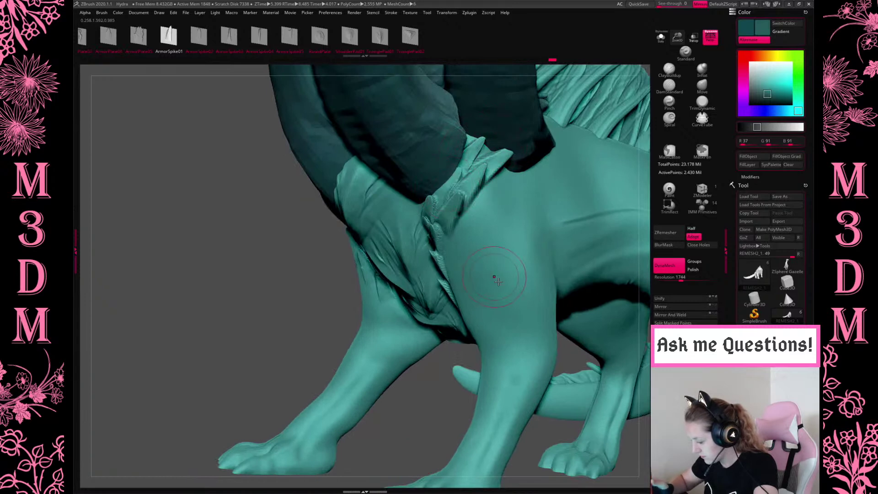
# Select the REMESH3 neck subtool and nudge the base of the neck beside the shoulder spikes with the Move brush.
pyautogui.press('f')
pyautogui.moveTo(610, 255); pyautogui.dragTo(636, 247)
pyautogui.press('f')
pyautogui.moveTo(582, 355); pyautogui.dragTo(587, 288)
pyautogui.press('space')
pyautogui.press('space')
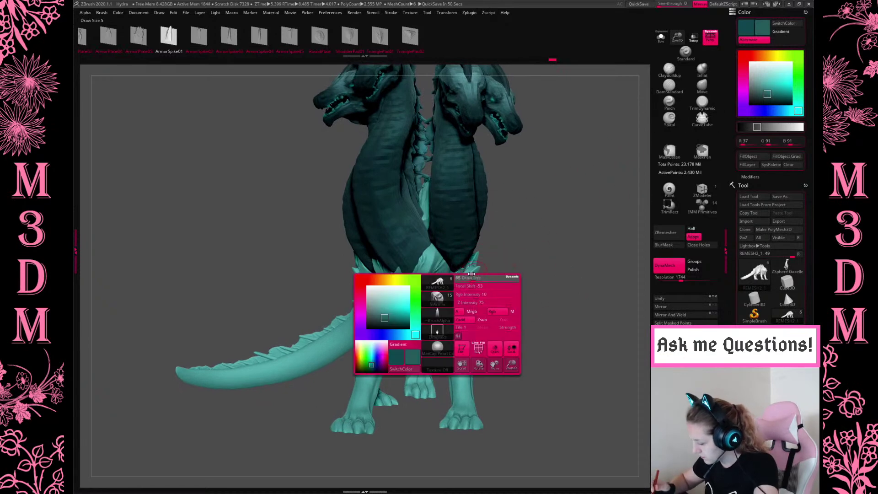
pyautogui.keyDown('alt'); pyautogui.click(459, 248); pyautogui.keyUp('alt')
pyautogui.press('space')
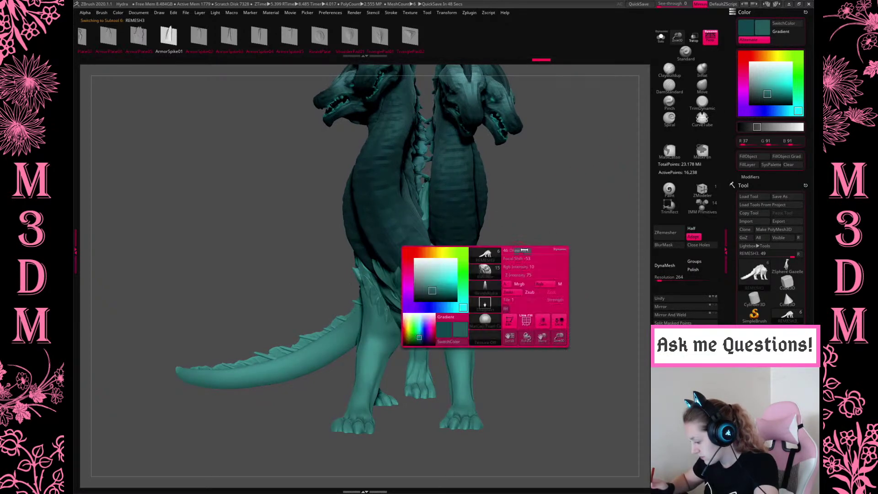
pyautogui.click(702, 91)
pyautogui.press('w')
pyautogui.moveTo(489, 238); pyautogui.dragTo(478, 238)
pyautogui.press('q')
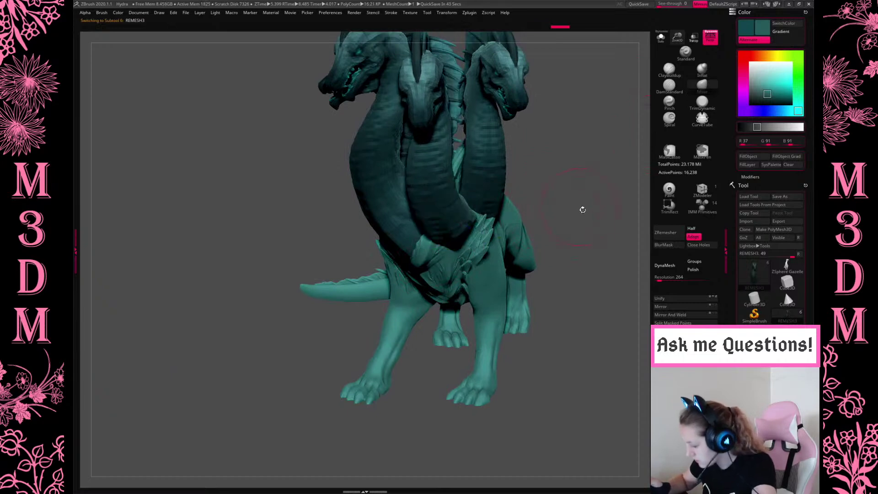
# Switch back to the REMESH2_1 body subtool and reselect the armor insert brush.
pyautogui.moveTo(598, 233); pyautogui.dragTo(619, 281)
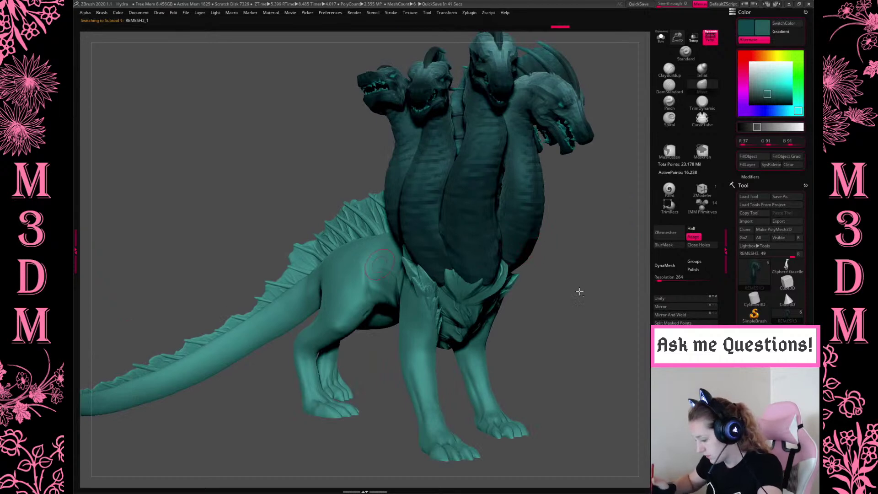
pyautogui.moveTo(566, 290)
pyautogui.mouseDown()
pyautogui.moveTo(585, 293)
pyautogui.moveTo(565, 303)
pyautogui.moveTo(564, 275)
pyautogui.mouseUp()
pyautogui.press('b')
pyautogui.click(422, 458)
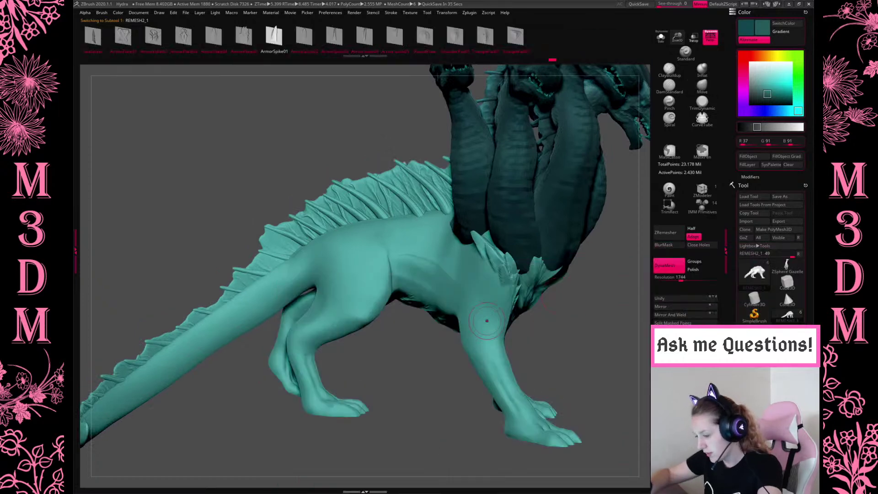
# Try stamping ArmorPlate02 plates on the upper back below the spine fin and behind the necks, undoing the stamps.
pyautogui.click(154, 36)
pyautogui.moveTo(405, 259); pyautogui.dragTo(449, 191)
pyautogui.rightClick(417, 236)
pyautogui.hotkey('ctrl', 'z')
pyautogui.hotkey('ctrl', 'z')
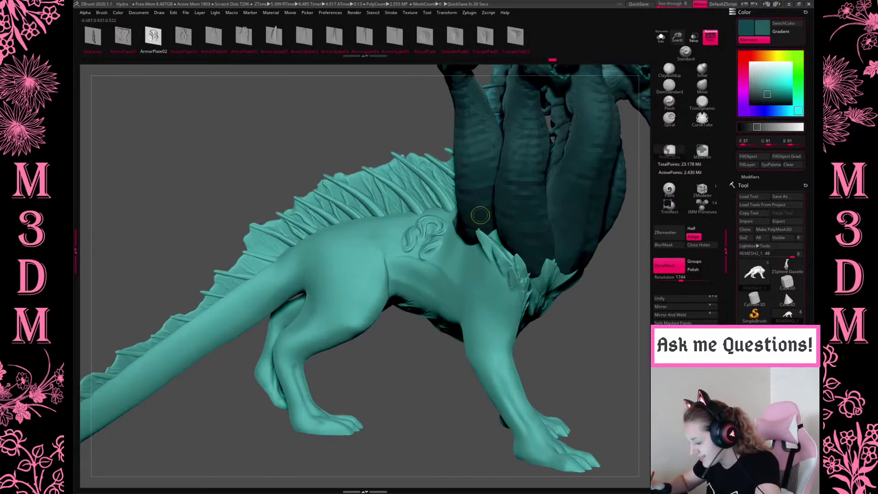
pyautogui.moveTo(434, 232)
pyautogui.mouseDown()
pyautogui.moveTo(478, 211)
pyautogui.moveTo(482, 218)
pyautogui.moveTo(472, 219)
pyautogui.mouseUp()
pyautogui.hotkey('ctrl', 'z')
pyautogui.moveTo(437, 379); pyautogui.dragTo(448, 412)
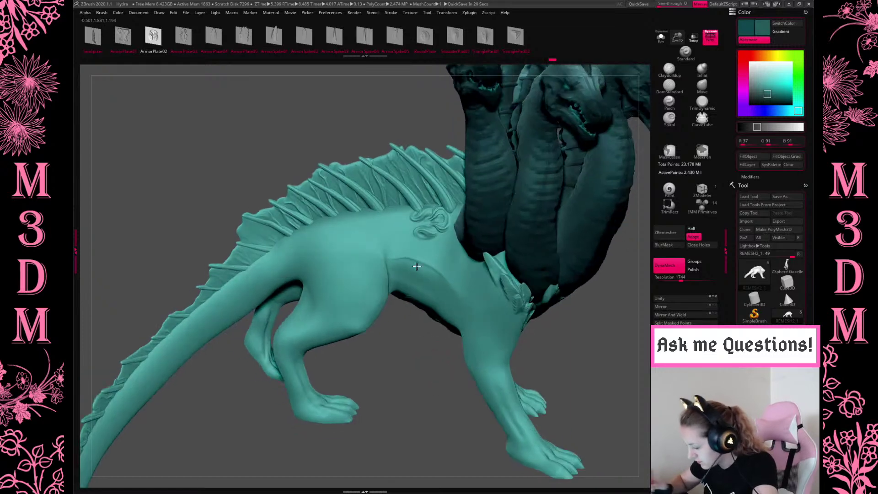
pyautogui.moveTo(404, 223); pyautogui.dragTo(451, 218)
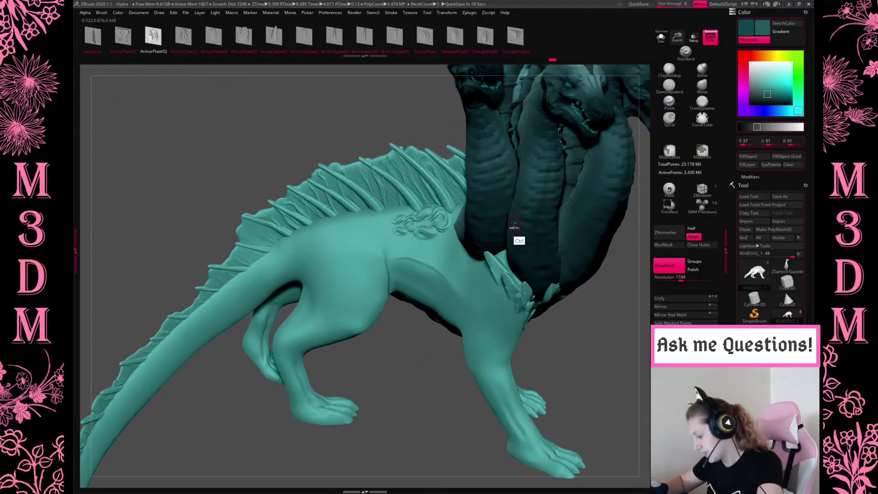
pyautogui.hotkey('ctrl', 'z')
pyautogui.hotkey('ctrl', 'z')
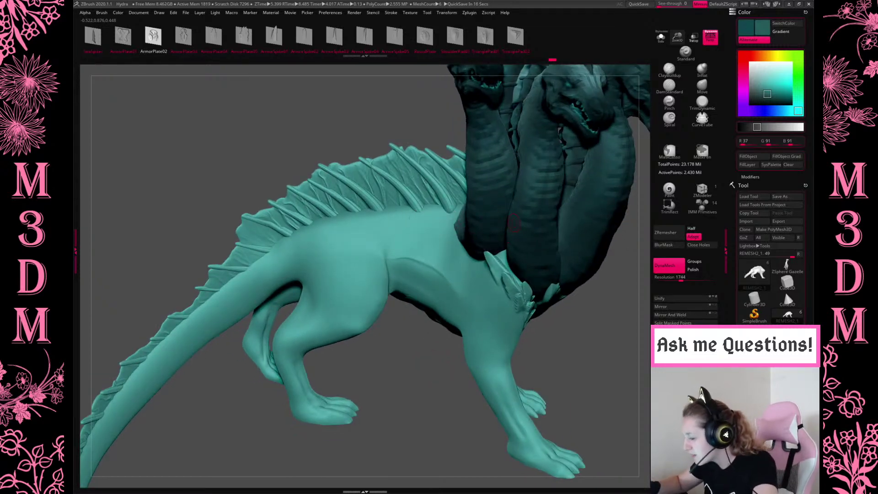
# Switch to TrianglePad02 and stamp a row of small triangle pads along the back at the base of the spine fin, undoing oversized trials.
pyautogui.click(515, 36)
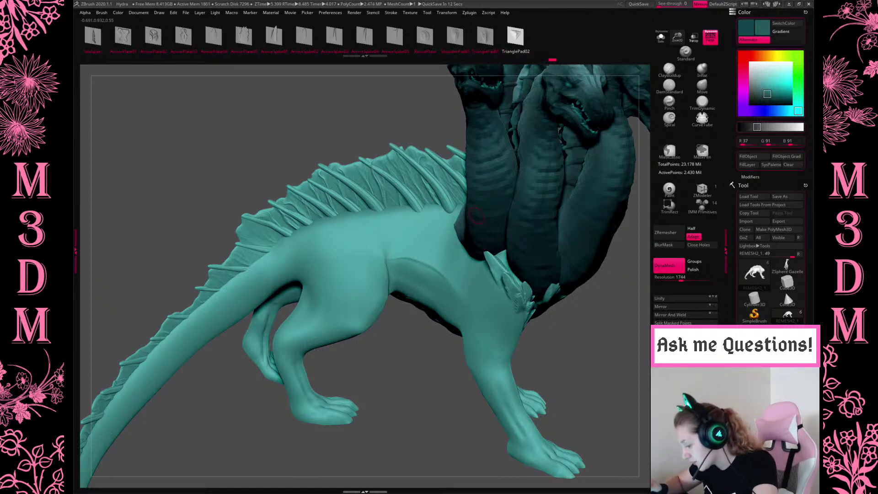
pyautogui.hotkey('ctrl', 'z')
pyautogui.moveTo(433, 217); pyautogui.dragTo(467, 240)
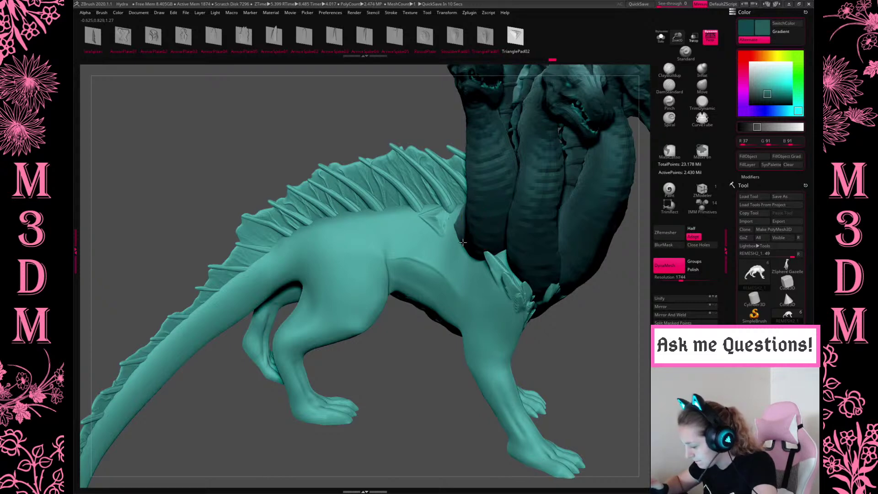
pyautogui.moveTo(412, 222); pyautogui.dragTo(449, 238)
pyautogui.hotkey('ctrl', 'z')
pyautogui.hotkey('ctrl', 'z')
pyautogui.moveTo(350, 225); pyautogui.dragTo(470, 215)
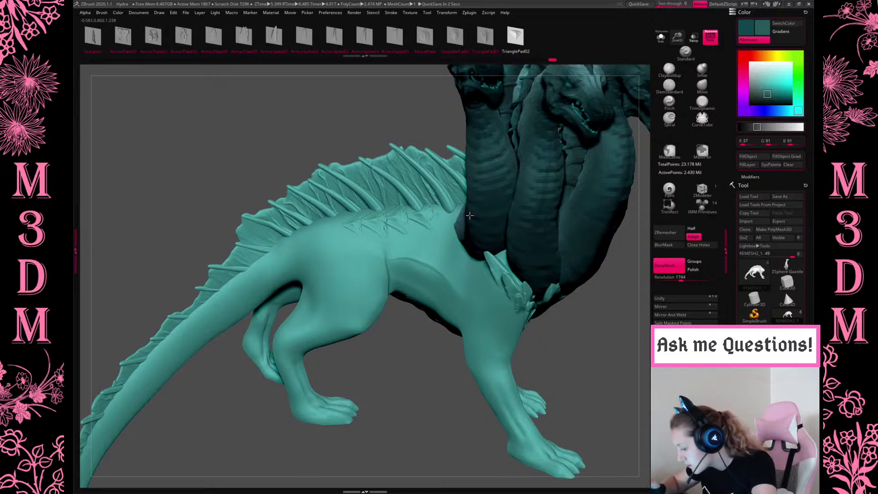
pyautogui.moveTo(623, 345); pyautogui.dragTo(592, 348)
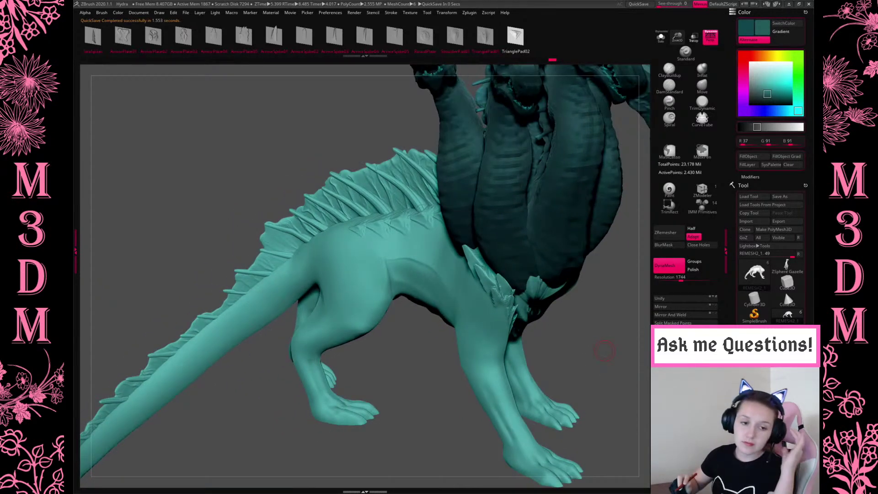
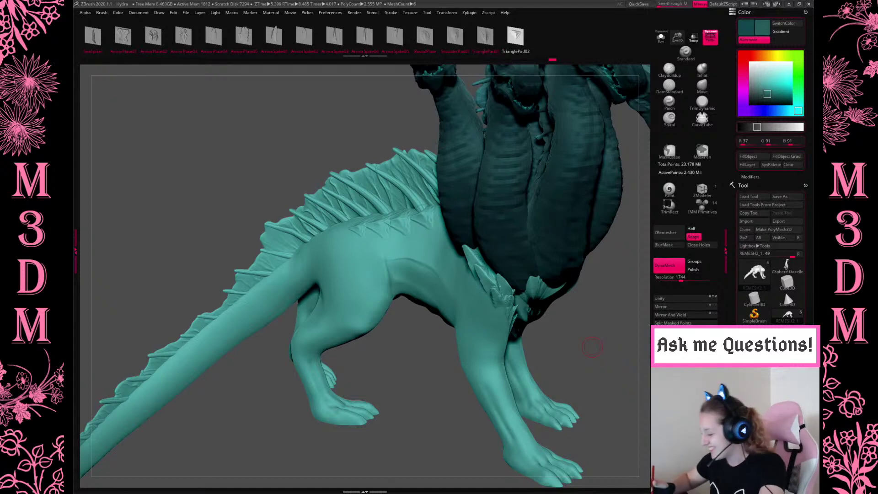
# Switch to the ArmorPlate03 brush and stamp the first plate on the upper shoulder beside the front of the back fin.
pyautogui.moveTo(602, 317)
pyautogui.mouseDown()
pyautogui.moveTo(592, 334)
pyautogui.moveTo(593, 326)
pyautogui.mouseUp()
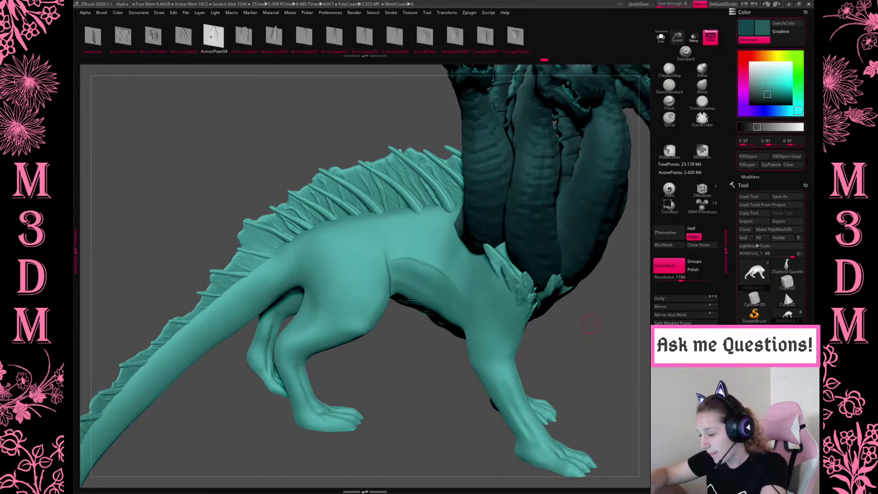
pyautogui.click(183, 35)
pyautogui.hotkey('ctrl', 'z')
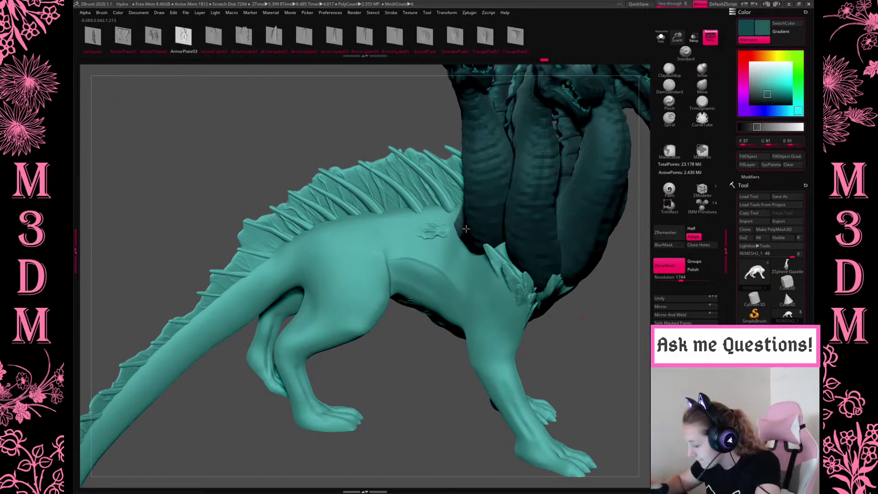
pyautogui.moveTo(432, 219); pyautogui.dragTo(410, 202)
pyautogui.moveTo(435, 242); pyautogui.dragTo(431, 205)
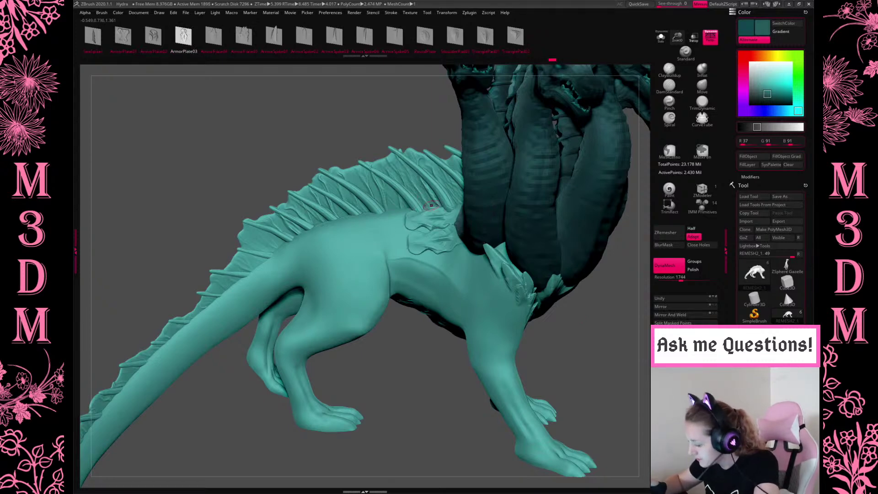
pyautogui.moveTo(453, 235); pyautogui.dragTo(416, 234)
pyautogui.hotkey('ctrl', 'z')
pyautogui.hotkey('ctrl', 'z')
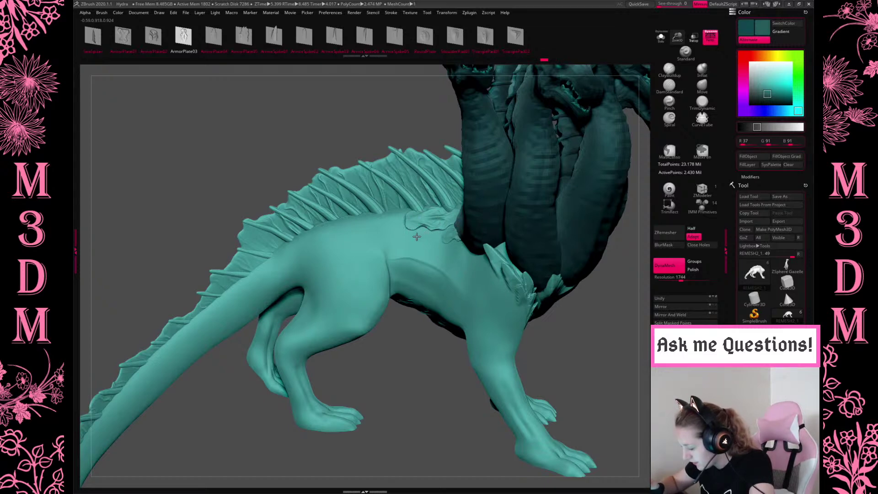
# Stamp a row of ArmorPlate03 plates along the base of the back fin from the shoulder to the hip.
pyautogui.moveTo(414, 236); pyautogui.dragTo(416, 236)
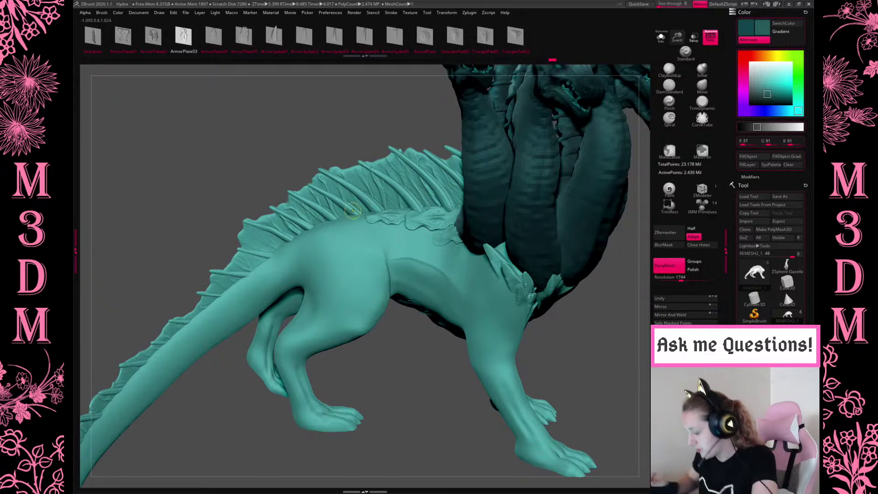
pyautogui.moveTo(608, 335); pyautogui.dragTo(526, 332)
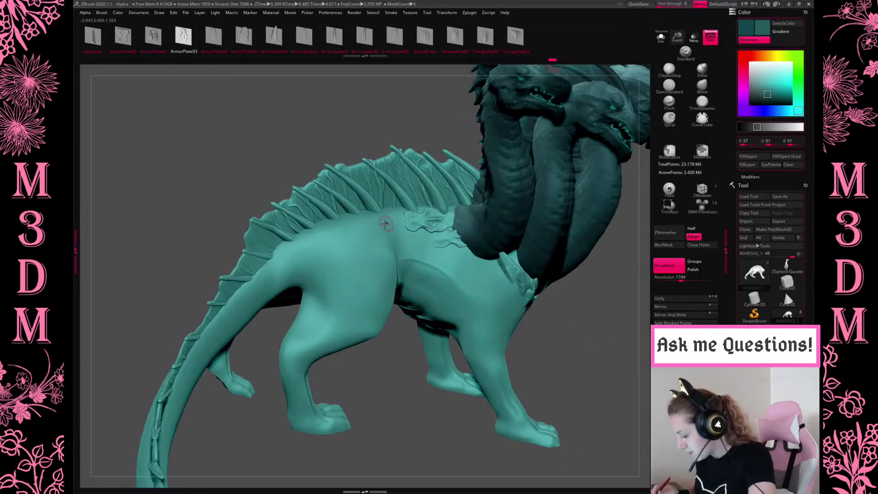
pyautogui.moveTo(341, 234); pyautogui.dragTo(316, 244)
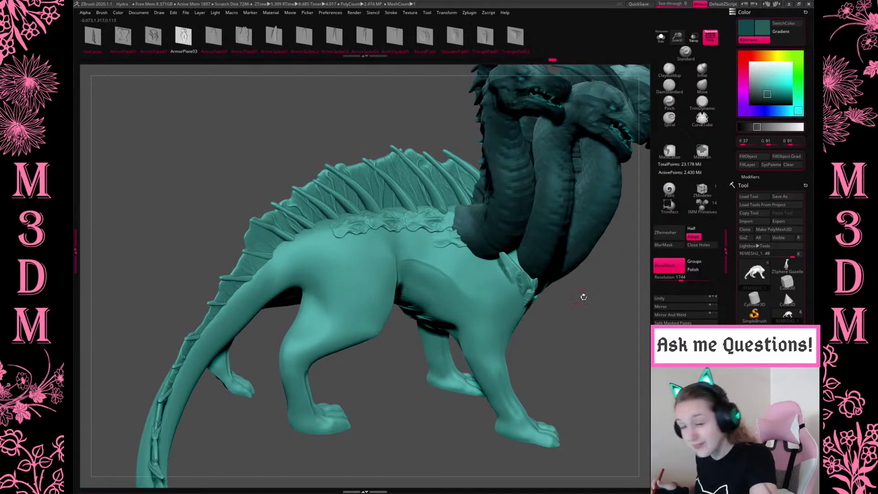
pyautogui.moveTo(597, 318); pyautogui.dragTo(535, 315)
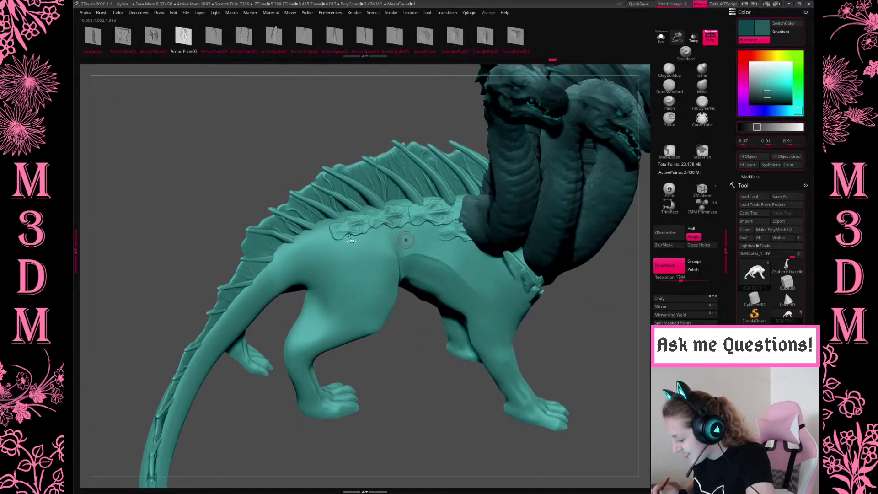
pyautogui.hotkey('ctrl', 'z')
pyautogui.moveTo(347, 226); pyautogui.dragTo(281, 256)
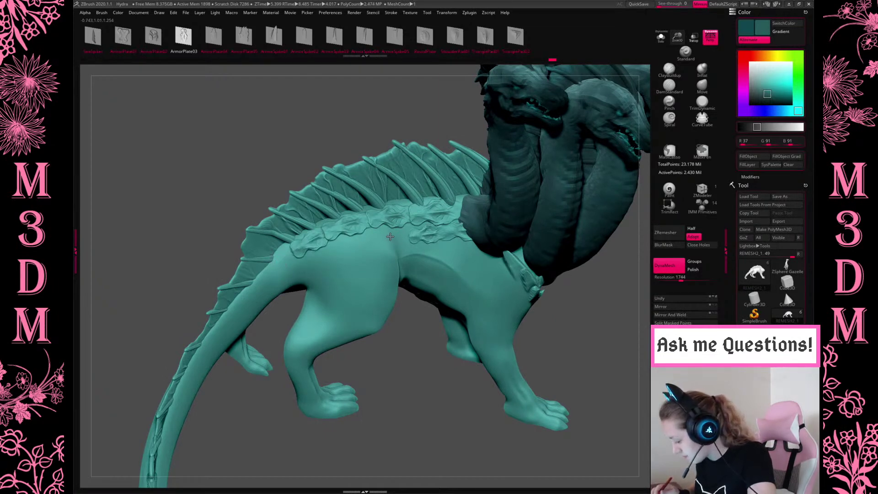
# Stamp a second row of armor plates below the first along the flank and hip, and check the whole body.
pyautogui.moveTo(423, 233); pyautogui.dragTo(349, 246)
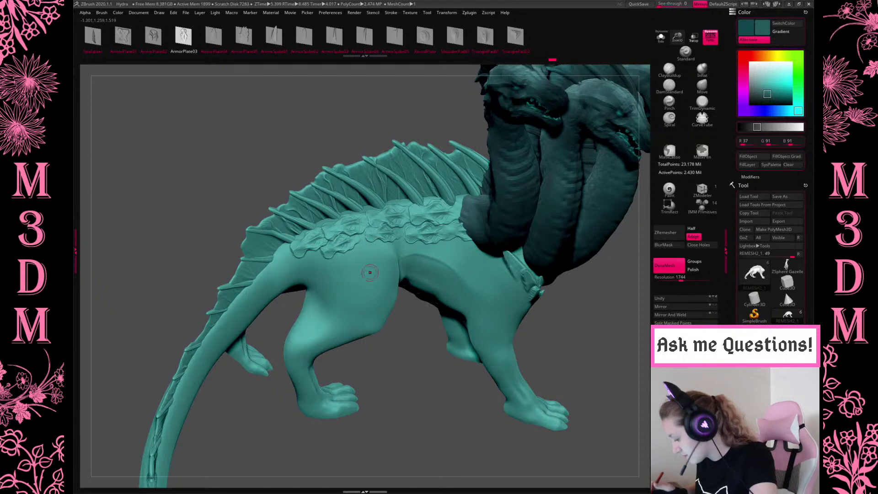
pyautogui.moveTo(594, 317); pyautogui.dragTo(579, 316)
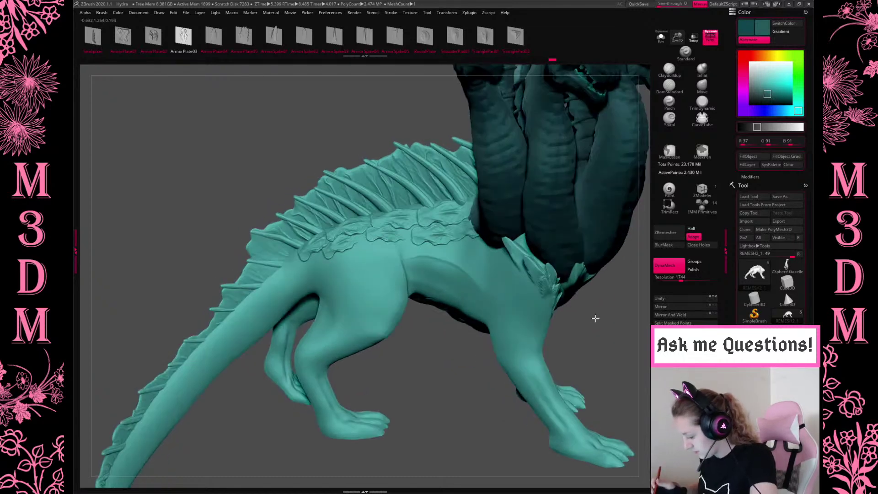
pyautogui.moveTo(605, 345); pyautogui.dragTo(544, 340)
pyautogui.moveTo(658, 54); pyautogui.dragTo(641, 82)
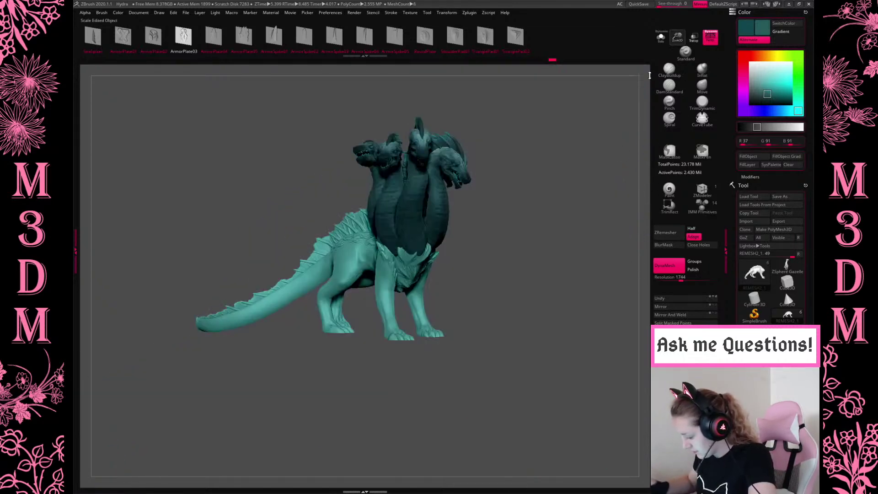
pyautogui.moveTo(569, 284)
pyautogui.mouseDown()
pyautogui.moveTo(581, 310)
pyautogui.moveTo(578, 335)
pyautogui.moveTo(570, 321)
pyautogui.mouseUp()
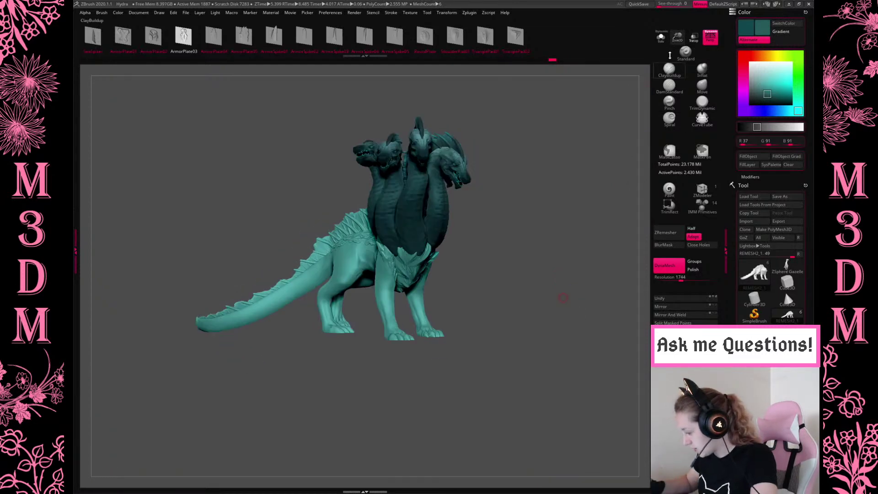
pyautogui.moveTo(677, 38); pyautogui.dragTo(663, 62)
pyautogui.moveTo(596, 299); pyautogui.dragTo(556, 277)
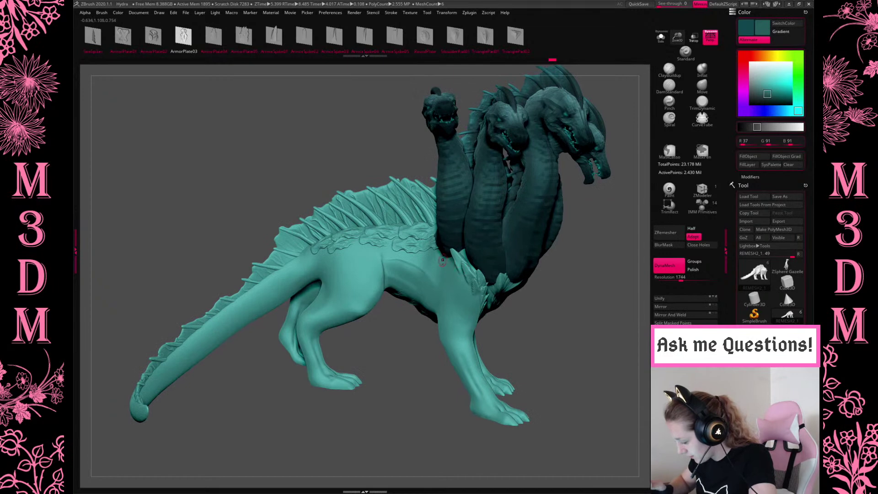
# Stamp an armor plate on the shoulder between the neck base and the chest spikes.
pyautogui.moveTo(677, 38); pyautogui.dragTo(677, 108)
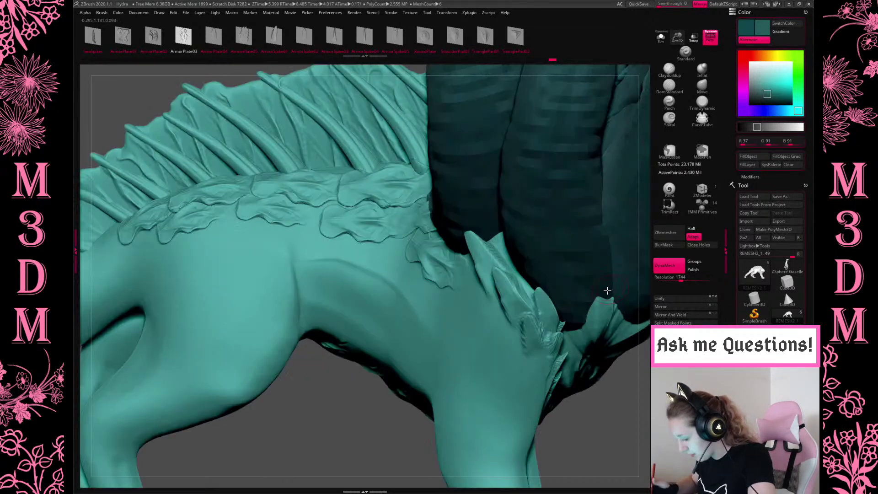
pyautogui.press('f')
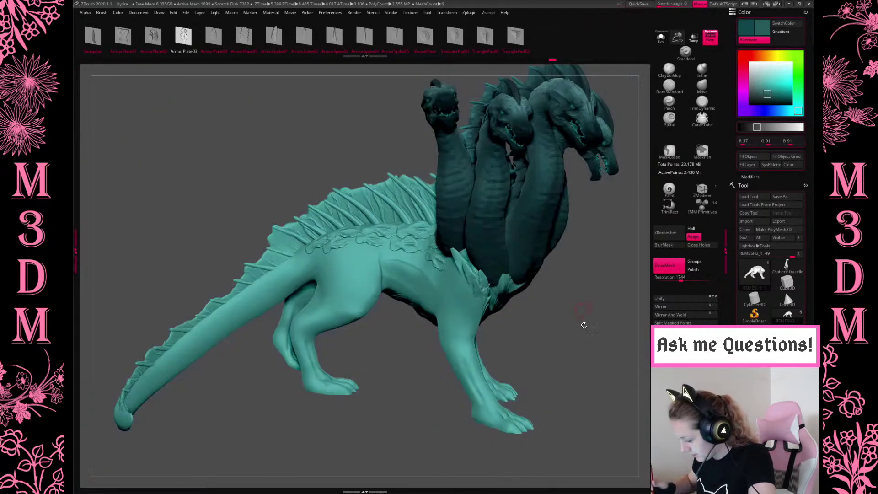
pyautogui.moveTo(585, 322); pyautogui.dragTo(577, 315)
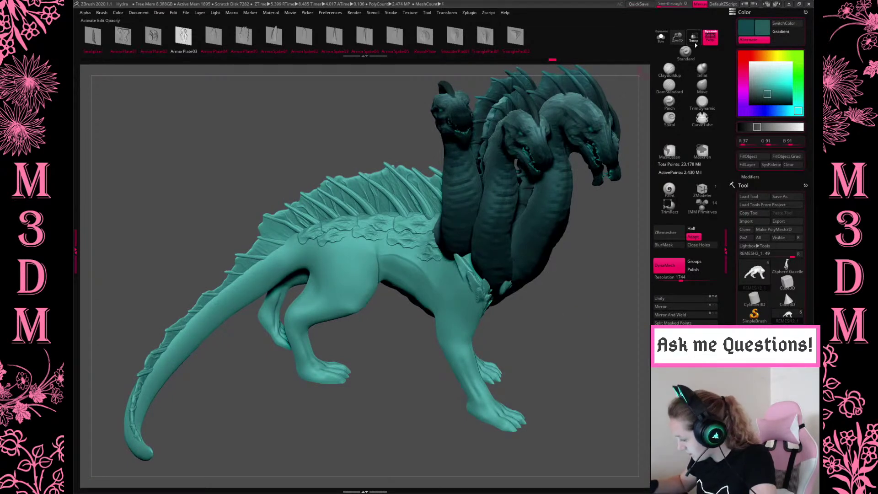
# Fill the flank and shoulder with more overlapping armor plates, reaching down to the chest spikes.
pyautogui.moveTo(678, 38); pyautogui.dragTo(679, 53)
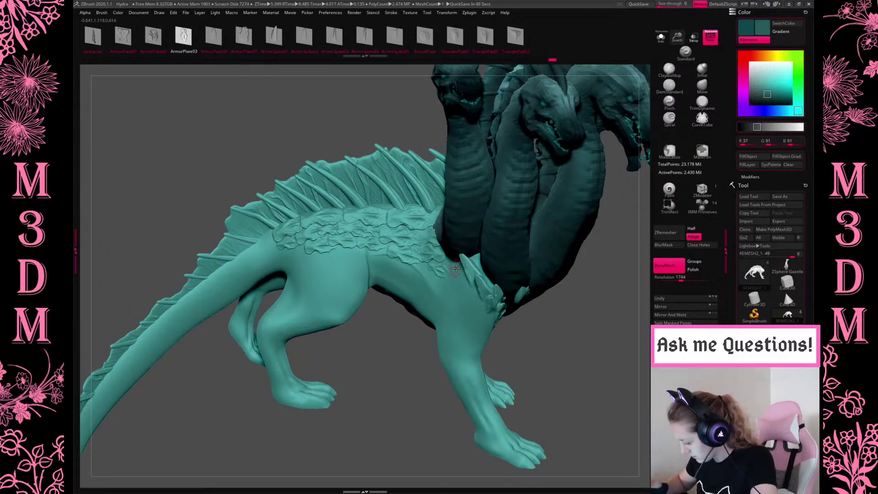
pyautogui.moveTo(442, 251); pyautogui.dragTo(426, 249)
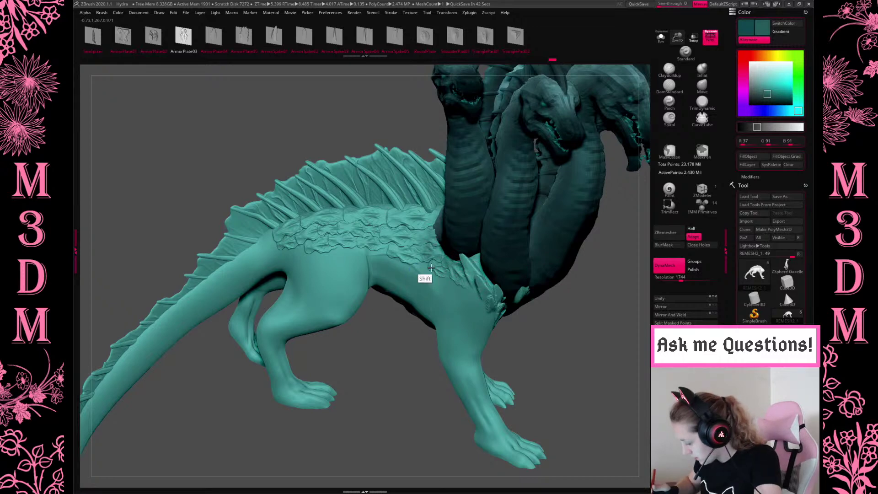
pyautogui.moveTo(425, 273)
pyautogui.mouseDown()
pyautogui.moveTo(398, 250)
pyautogui.moveTo(465, 281)
pyautogui.moveTo(419, 273)
pyautogui.moveTo(451, 270)
pyautogui.mouseUp()
pyautogui.press('space')
pyautogui.press('s')
pyautogui.press('shift')
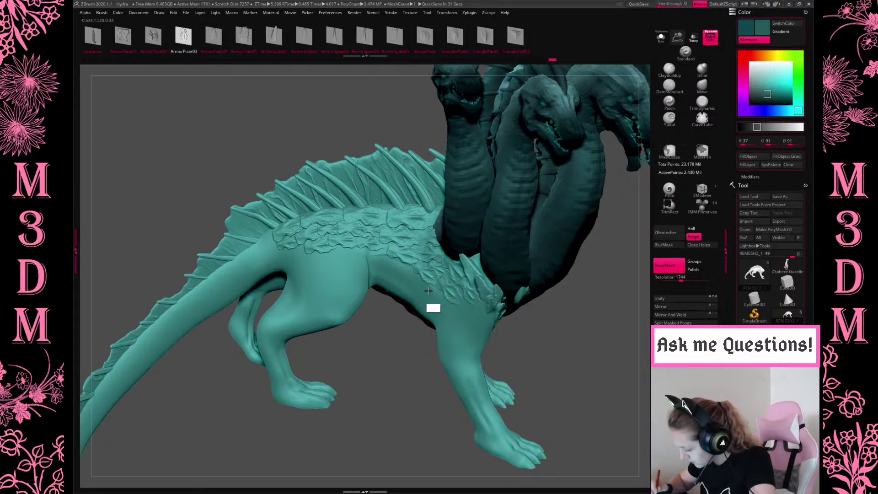
pyautogui.press('space')
pyautogui.press('shift')
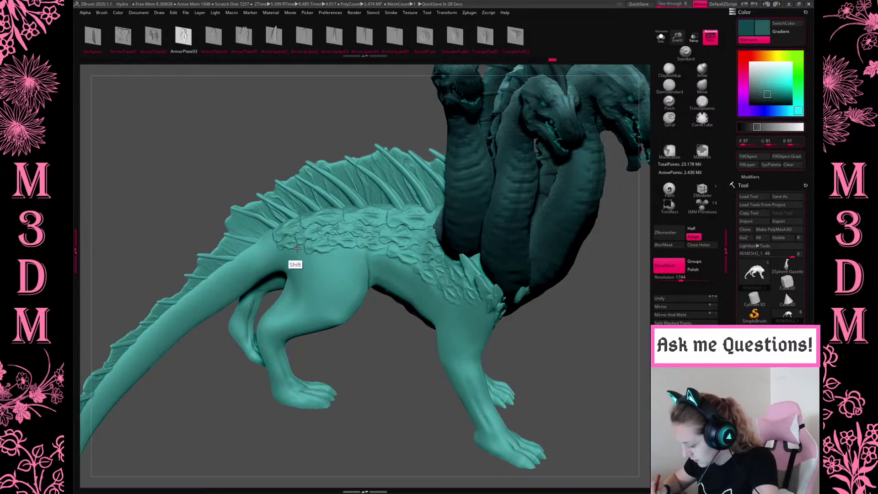
# Stamp the first armor plates on the opposite side of the body, behind the neck at the fin base.
pyautogui.moveTo(590, 316); pyautogui.dragTo(515, 301)
pyautogui.moveTo(624, 173); pyautogui.dragTo(435, 247)
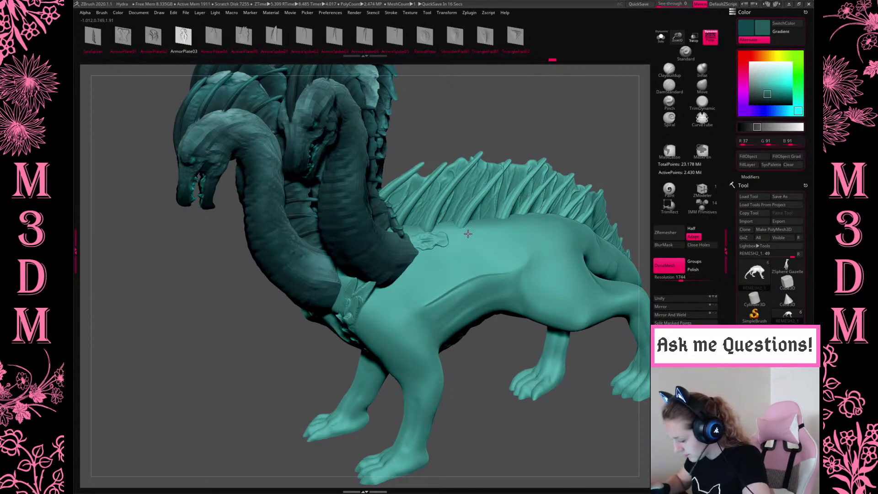
pyautogui.moveTo(564, 141); pyautogui.dragTo(584, 240)
pyautogui.moveTo(523, 143); pyautogui.dragTo(567, 146)
pyautogui.moveTo(328, 249); pyautogui.dragTo(376, 244)
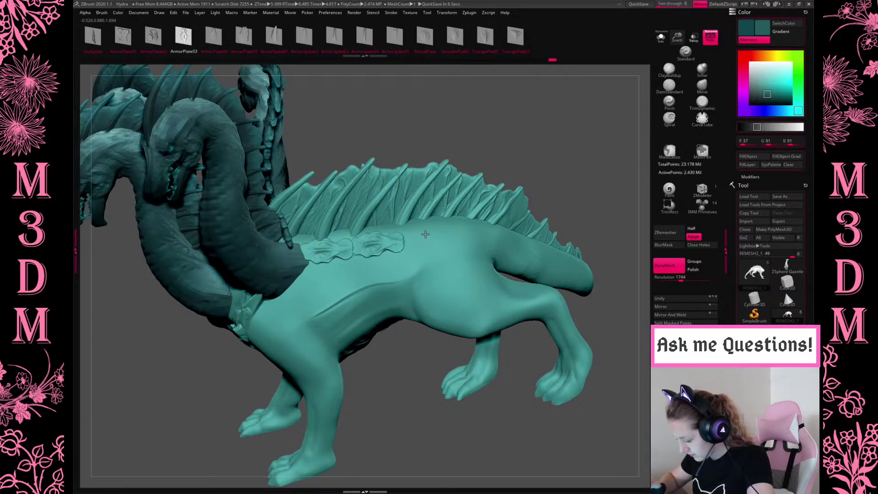
# Undo the last plates and restamp a row of smaller ones along the opposite fin base to the hip.
pyautogui.moveTo(420, 232); pyautogui.dragTo(458, 220)
pyautogui.moveTo(538, 147); pyautogui.dragTo(534, 170)
pyautogui.hotkey('ctrl', 'z')
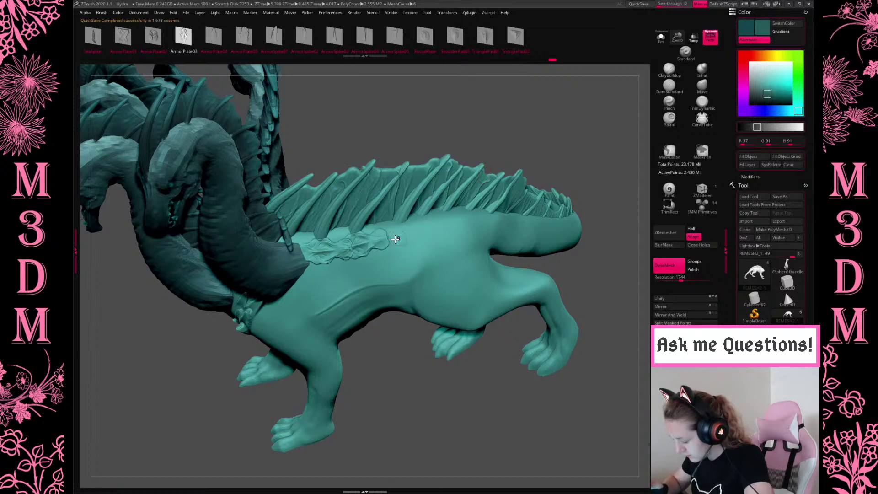
pyautogui.hotkey('ctrl', 'z')
pyautogui.moveTo(369, 244); pyautogui.dragTo(506, 204)
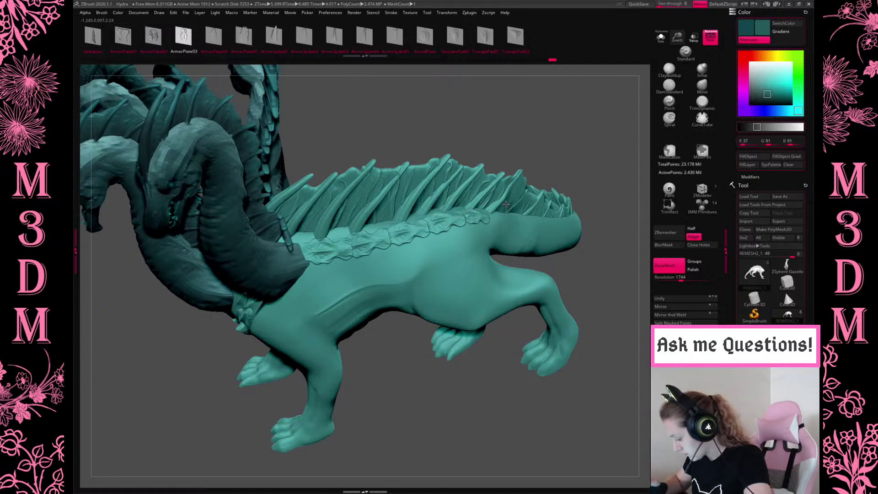
# Stamp further rows of armor plates below the first row on the opposite flank, undoing misplaced ones.
pyautogui.moveTo(318, 273); pyautogui.dragTo(460, 231)
pyautogui.hotkey('ctrl', 'z')
pyautogui.hotkey('ctrl', 'z')
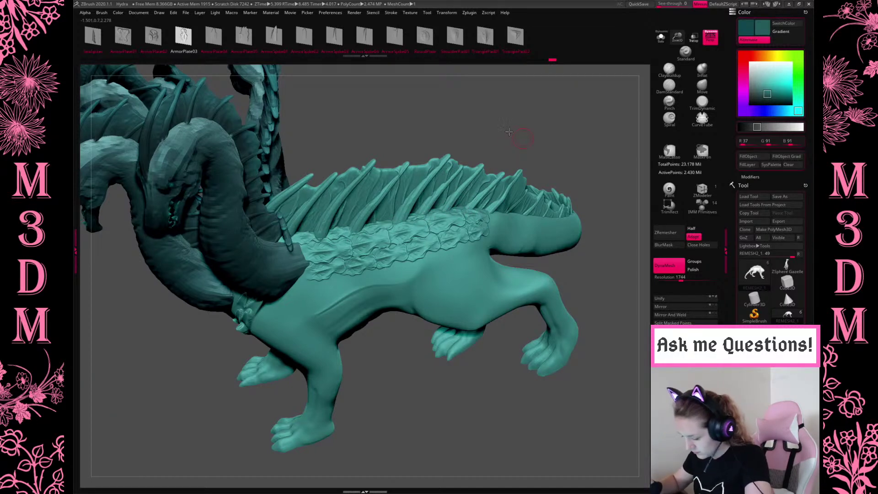
# Extend the opposite side's plates down the shoulder to the chest and along the lower edge of the flank.
pyautogui.moveTo(513, 129); pyautogui.dragTo(334, 278)
pyautogui.moveTo(341, 272); pyautogui.dragTo(337, 269)
pyautogui.moveTo(271, 305); pyautogui.dragTo(318, 285)
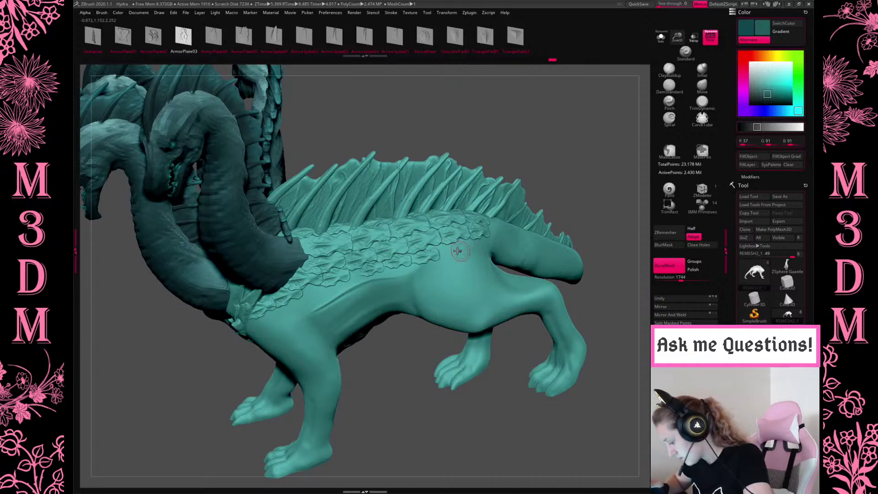
pyautogui.moveTo(354, 279); pyautogui.dragTo(407, 282)
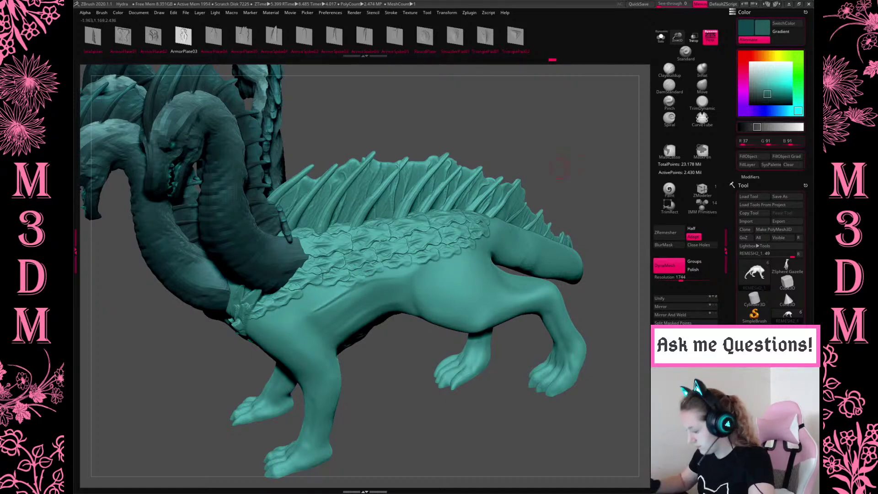
# Return to the first side of the body and fill the gaps between plates near the fin base behind the neck.
pyautogui.press('f')
pyautogui.moveTo(584, 186); pyautogui.dragTo(547, 229)
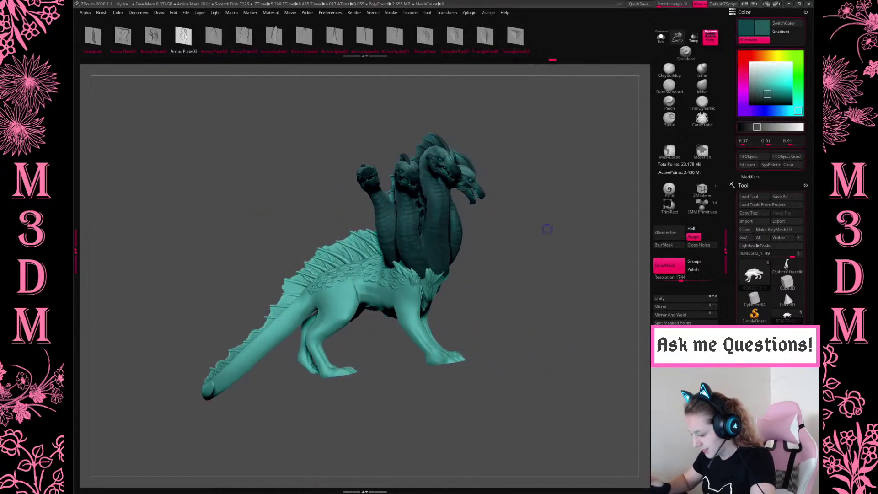
pyautogui.moveTo(568, 273); pyautogui.dragTo(548, 274)
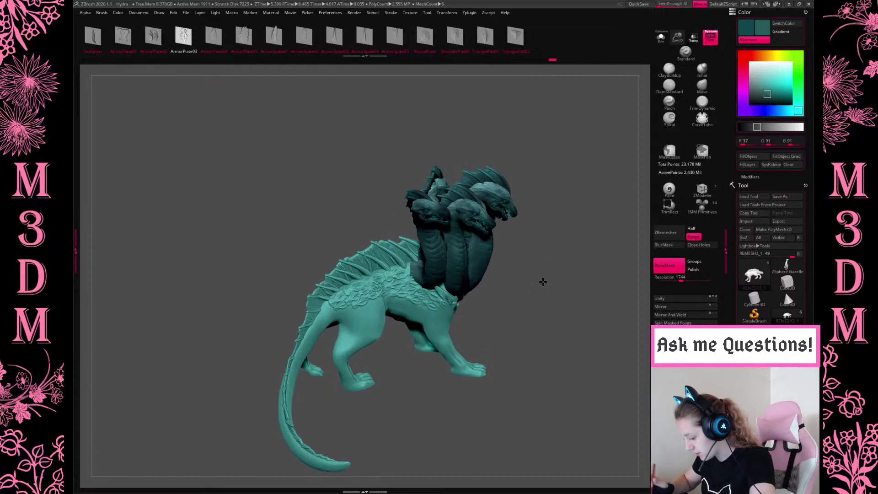
pyautogui.keyDown('alt'); pyautogui.moveTo(603, 243); pyautogui.dragTo(671, 167); pyautogui.keyUp('alt')
pyautogui.moveTo(681, 40); pyautogui.dragTo(641, 137)
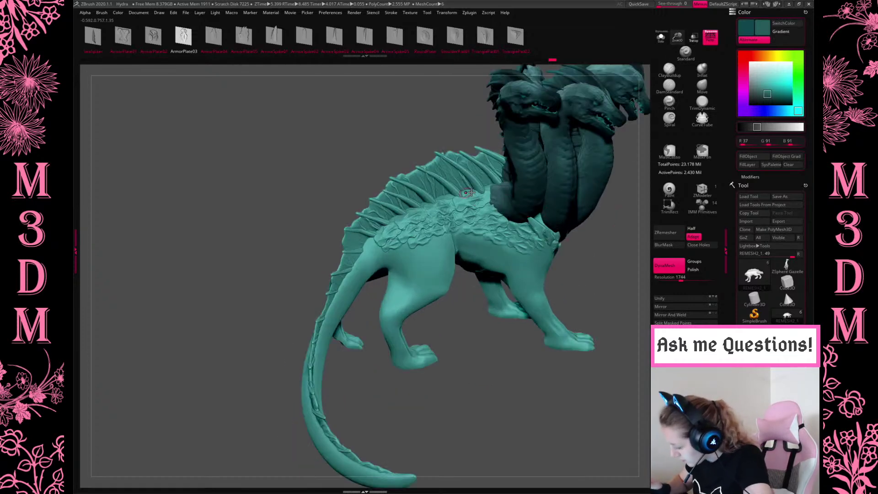
pyautogui.moveTo(465, 335); pyautogui.dragTo(476, 188)
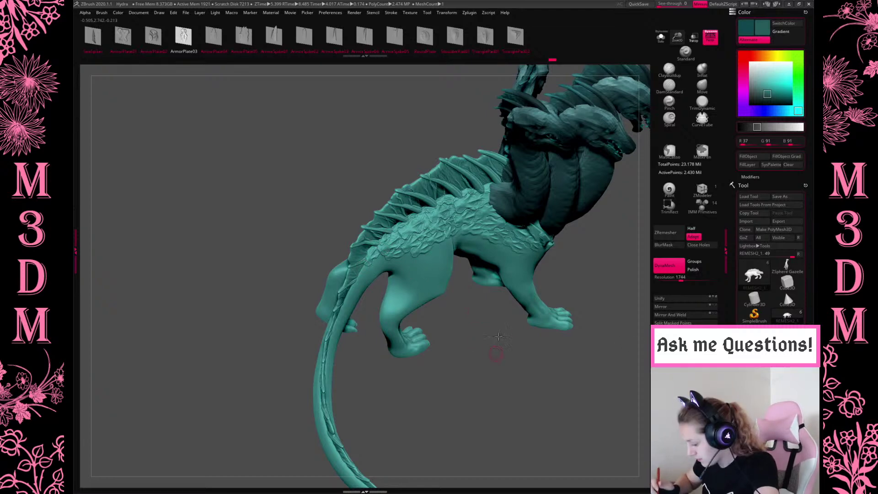
# Stamp armor plates from the hip down the side of the tail base, following the fin's lower edge.
pyautogui.moveTo(498, 337); pyautogui.dragTo(503, 305)
pyautogui.moveTo(678, 38); pyautogui.dragTo(677, 45)
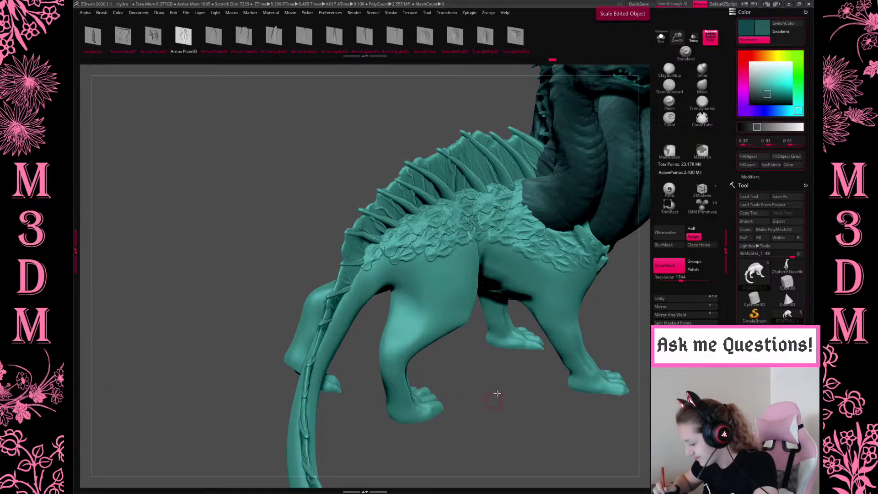
pyautogui.moveTo(497, 396); pyautogui.dragTo(516, 388)
pyautogui.moveTo(380, 275); pyautogui.dragTo(360, 292)
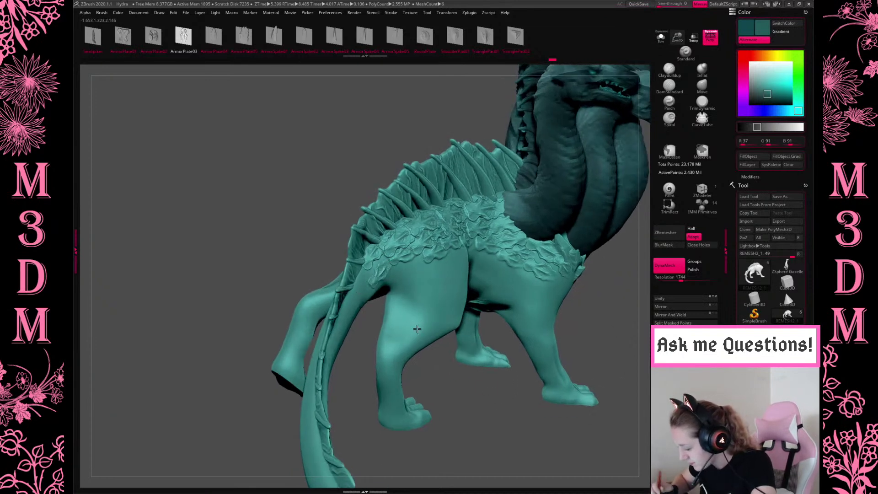
pyautogui.moveTo(476, 394); pyautogui.dragTo(465, 378)
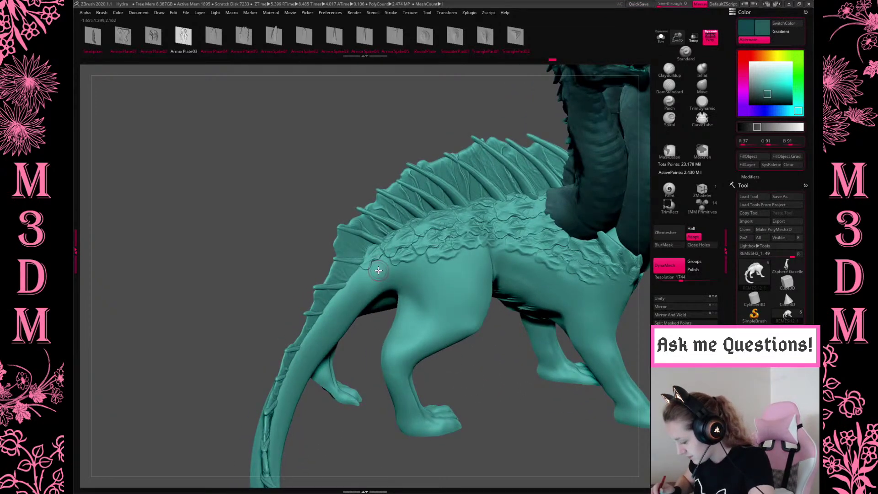
pyautogui.moveTo(357, 292)
pyautogui.mouseDown()
pyautogui.moveTo(334, 301)
pyautogui.moveTo(343, 303)
pyautogui.mouseUp()
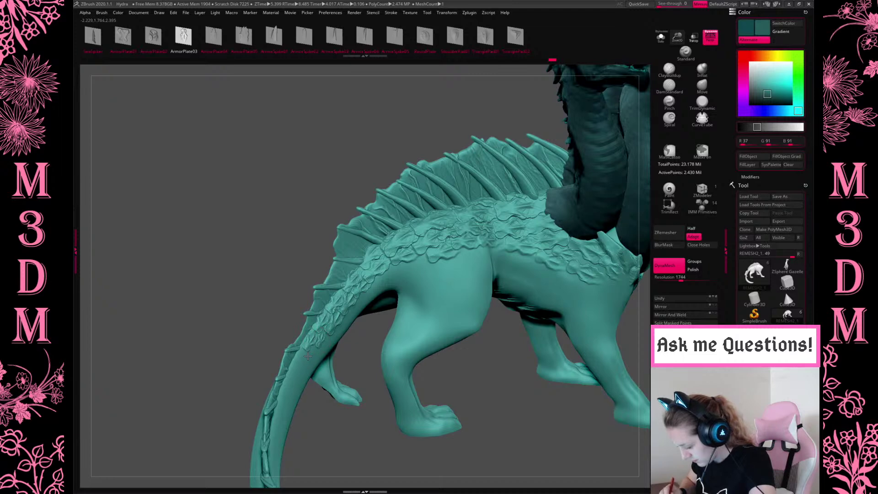
# Continue the overlapping armor plates along the middle stretch of the tail beneath the fin.
pyautogui.moveTo(552, 405); pyautogui.dragTo(540, 406)
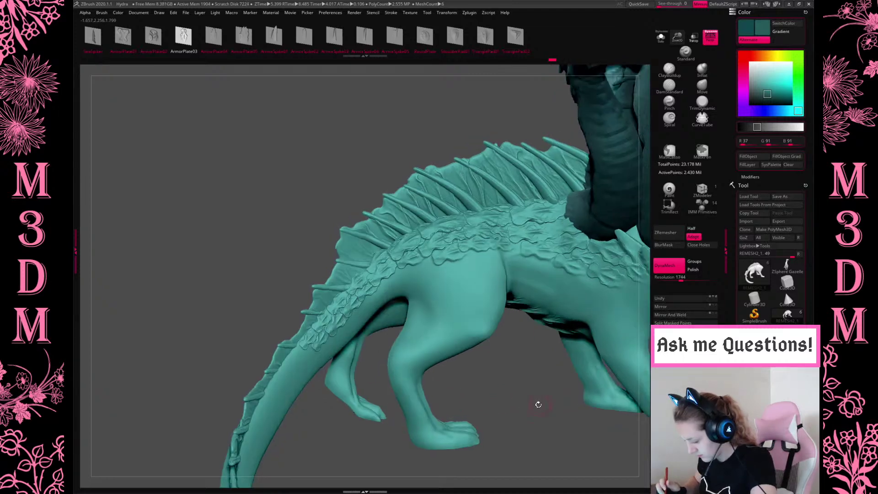
pyautogui.moveTo(590, 369); pyautogui.dragTo(425, 371)
pyautogui.moveTo(388, 395); pyautogui.dragTo(352, 306)
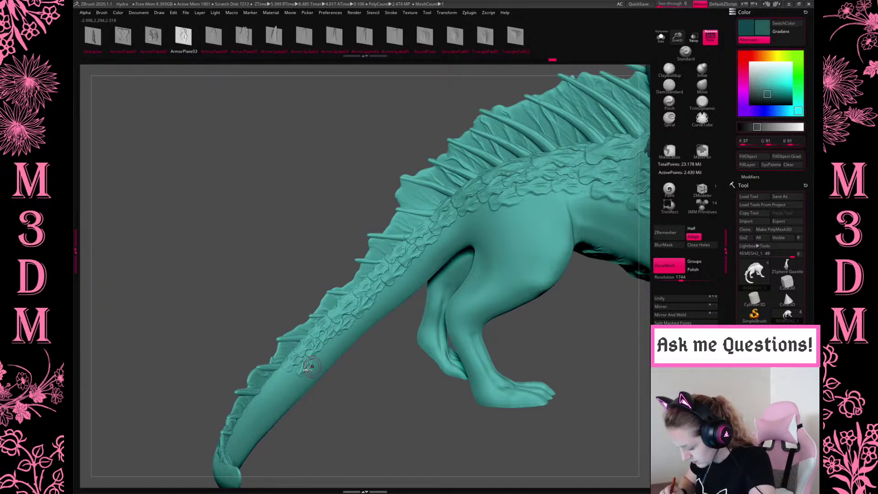
pyautogui.moveTo(295, 373); pyautogui.dragTo(287, 377)
pyautogui.moveTo(359, 411); pyautogui.dragTo(360, 316)
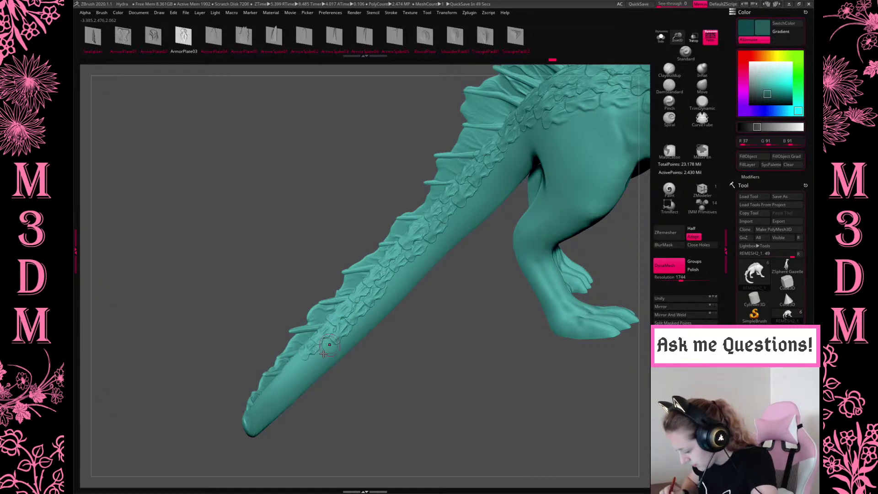
# Undo the misplaced plates and extend the scale rows along the last stretch of this side to the tail tip.
pyautogui.hotkey('ctrl', 'z')
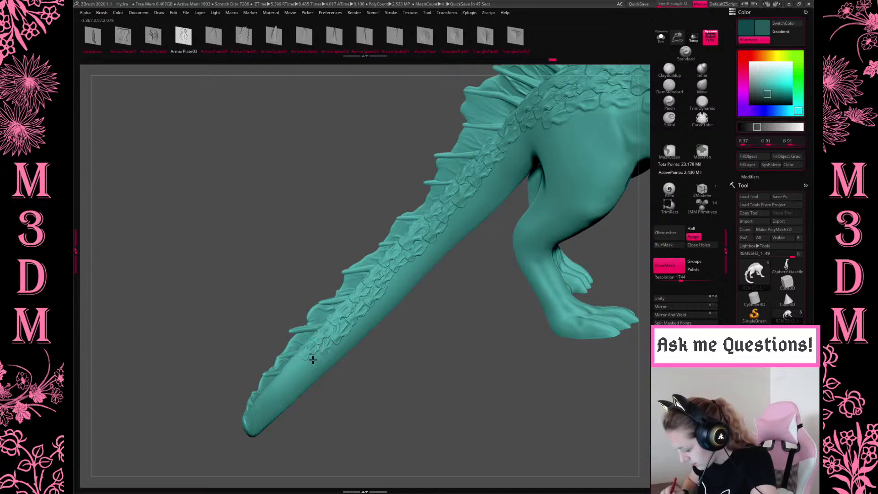
pyautogui.moveTo(393, 359); pyautogui.dragTo(290, 366)
pyautogui.hotkey('ctrl', 'z')
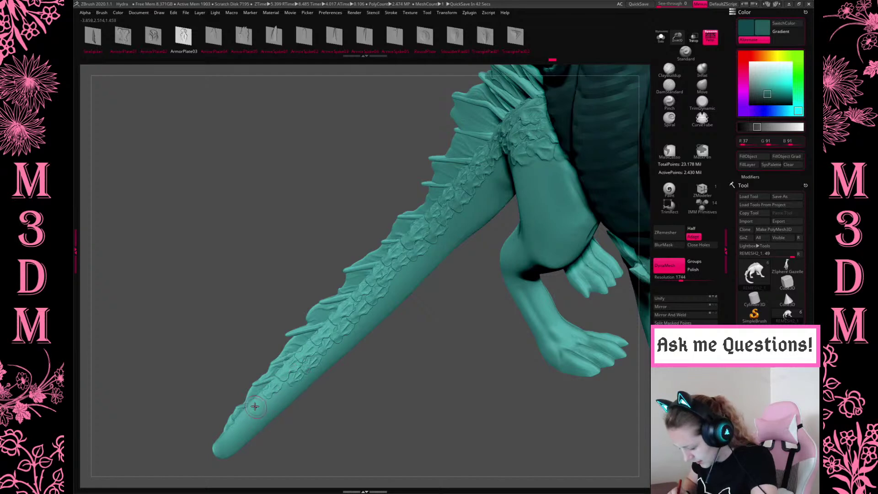
pyautogui.moveTo(356, 397); pyautogui.dragTo(249, 405)
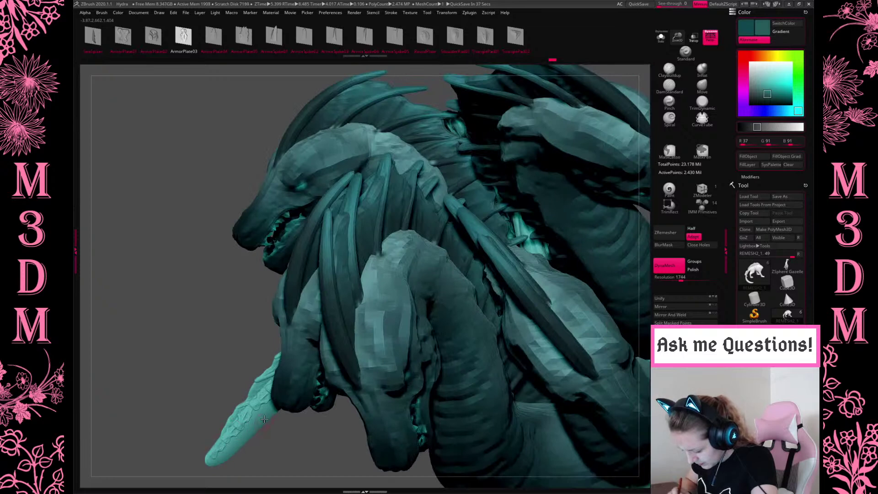
pyautogui.moveTo(304, 437); pyautogui.dragTo(256, 423)
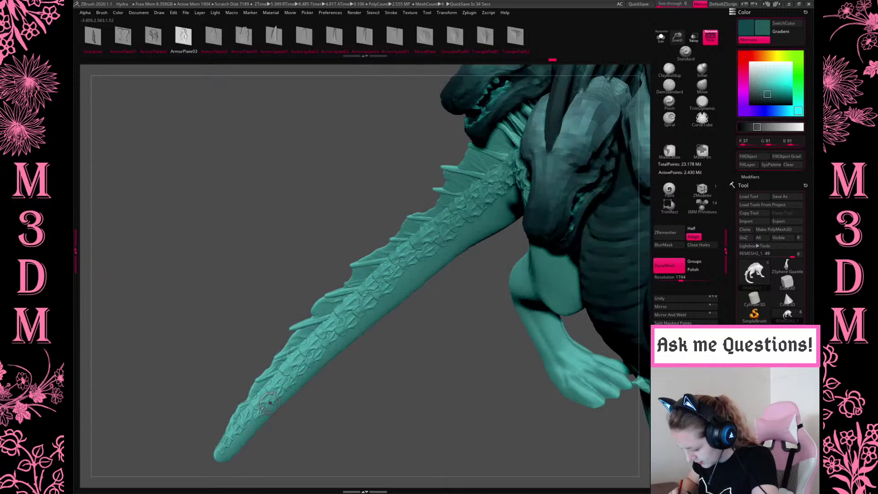
# Stamp two rows of armor plates down the upper part of the tail's opposite side, undoing a misplaced plate.
pyautogui.moveTo(402, 396); pyautogui.dragTo(430, 366)
pyautogui.moveTo(430, 366); pyautogui.dragTo(330, 160)
pyautogui.moveTo(345, 125); pyautogui.dragTo(352, 280)
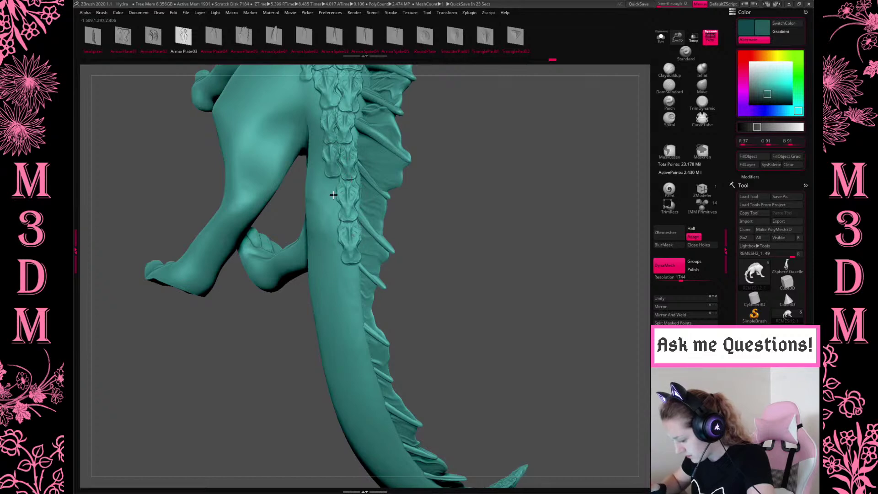
pyautogui.moveTo(331, 196); pyautogui.dragTo(332, 217)
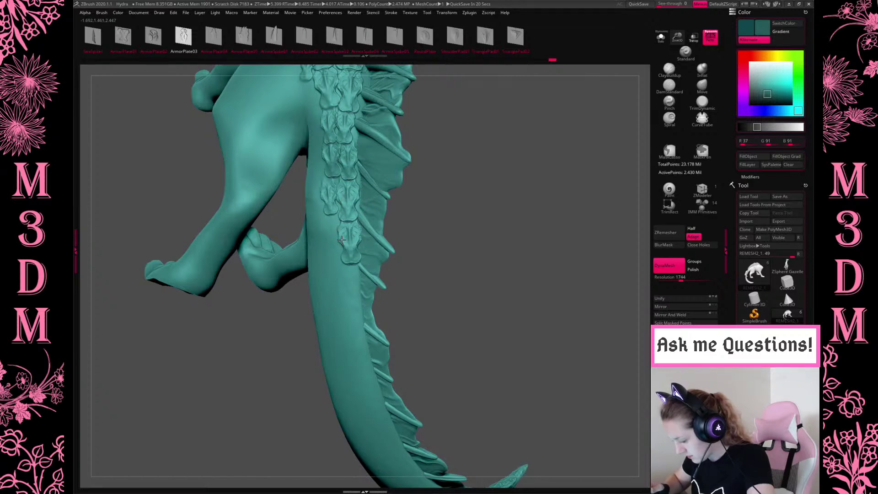
pyautogui.moveTo(334, 256); pyautogui.dragTo(385, 432)
pyautogui.hotkey('ctrl', 'z')
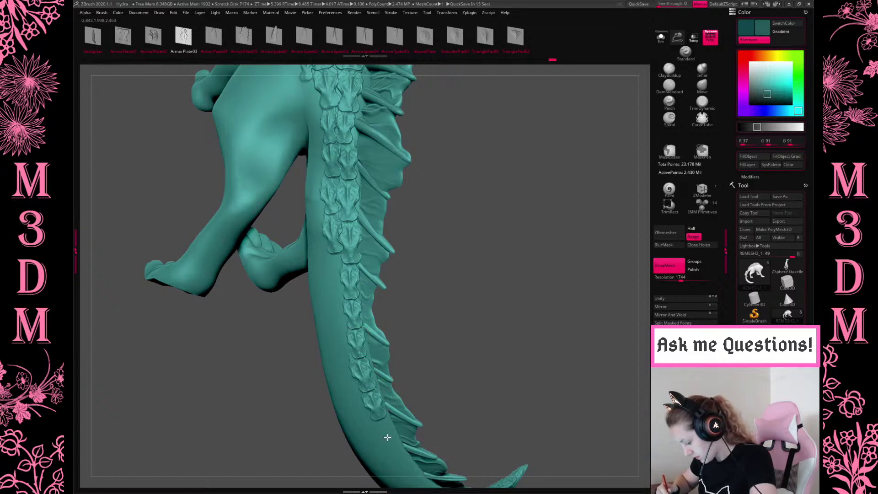
pyautogui.moveTo(333, 268); pyautogui.dragTo(347, 341)
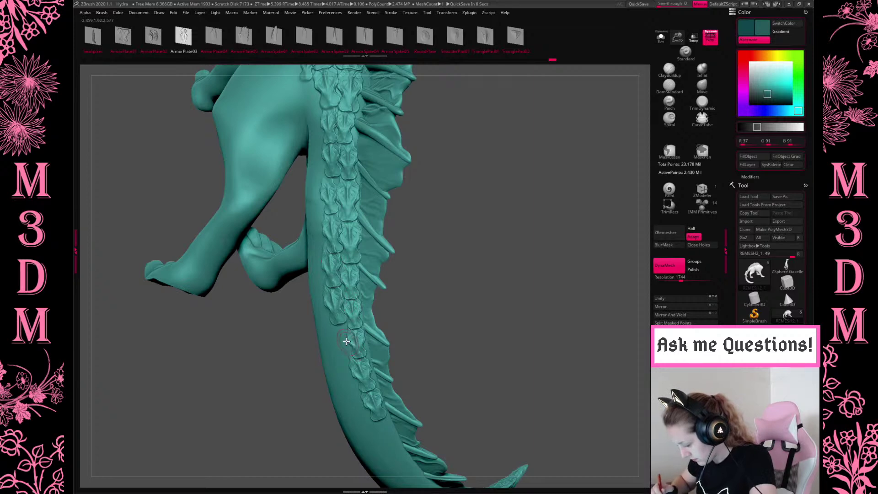
# Carry the opposite side's plate rows around the lower curve of the tail, undoing the last misplaced stamps.
pyautogui.moveTo(521, 284); pyautogui.dragTo(365, 194)
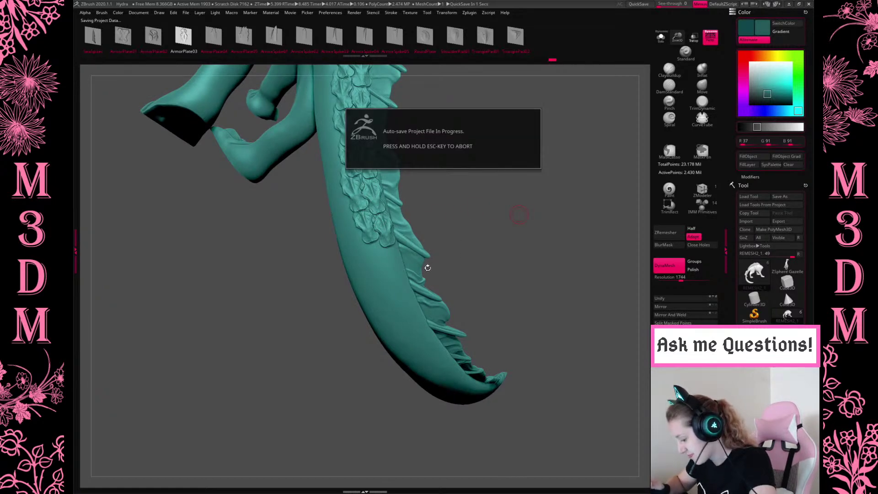
pyautogui.moveTo(404, 283); pyautogui.dragTo(463, 365)
pyautogui.moveTo(371, 251)
pyautogui.mouseDown()
pyautogui.moveTo(423, 335)
pyautogui.moveTo(470, 378)
pyautogui.mouseUp()
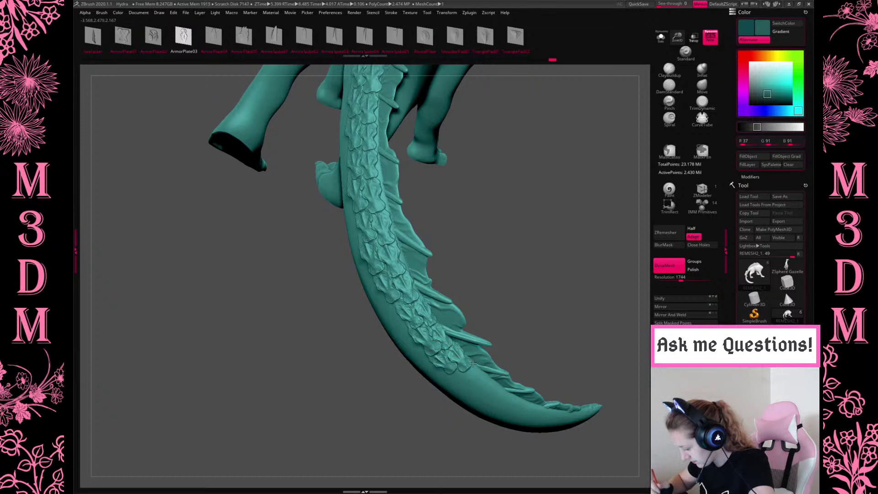
pyautogui.moveTo(563, 266); pyautogui.dragTo(473, 238)
pyautogui.moveTo(488, 208)
pyautogui.mouseDown()
pyautogui.moveTo(405, 240)
pyautogui.moveTo(467, 265)
pyautogui.moveTo(425, 256)
pyautogui.moveTo(469, 228)
pyautogui.moveTo(509, 224)
pyautogui.moveTo(503, 234)
pyautogui.moveTo(505, 219)
pyautogui.moveTo(490, 238)
pyautogui.mouseUp()
pyautogui.hotkey('ctrl', 'z')
pyautogui.hotkey('ctrl', 'z')
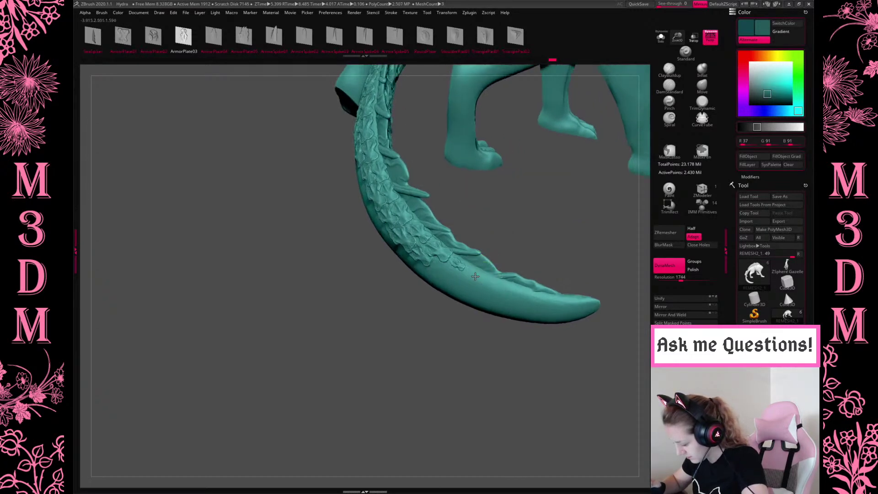
# Finish the opposite side's armor plates with smaller stamps tapering to the tail tip.
pyautogui.moveTo(454, 277); pyautogui.dragTo(497, 290)
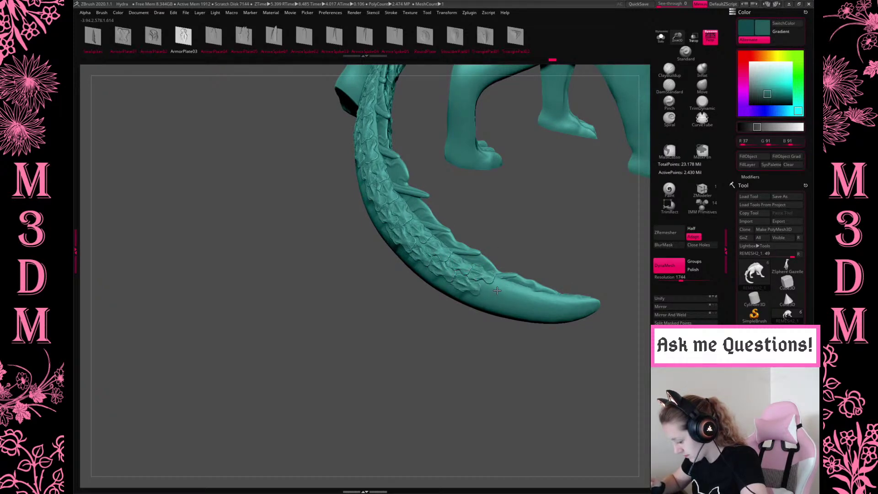
pyautogui.moveTo(548, 243); pyautogui.dragTo(519, 297)
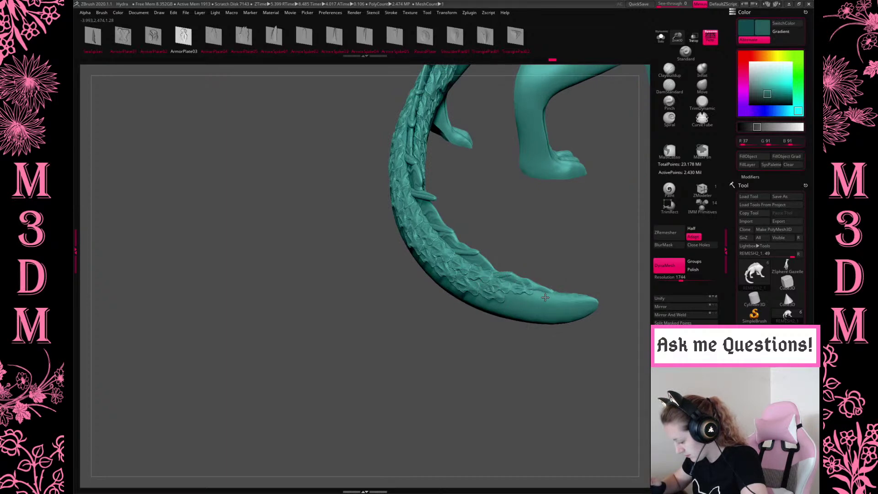
pyautogui.moveTo(589, 270)
pyautogui.mouseDown()
pyautogui.moveTo(566, 287)
pyautogui.moveTo(568, 305)
pyautogui.mouseUp()
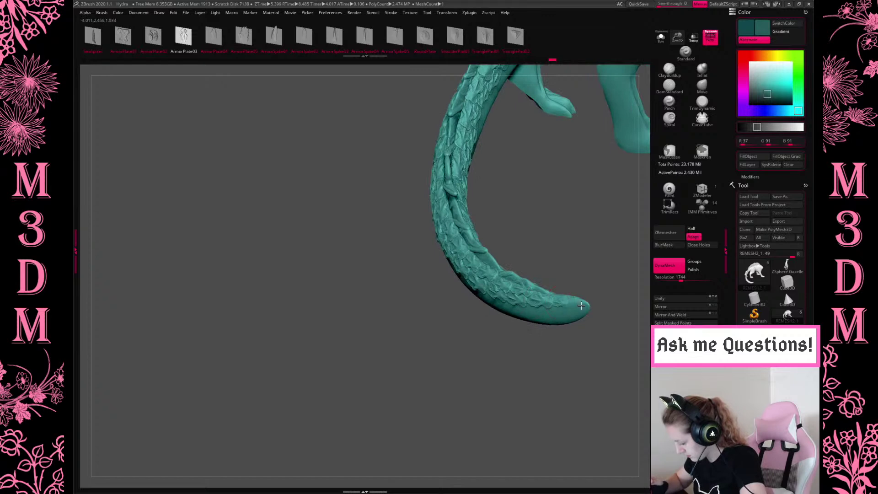
pyautogui.moveTo(593, 266); pyautogui.dragTo(584, 297)
# Examine the plate coverage across the whole hydra from the side and the front.
pyautogui.moveTo(581, 351); pyautogui.dragTo(541, 246)
pyautogui.press('f')
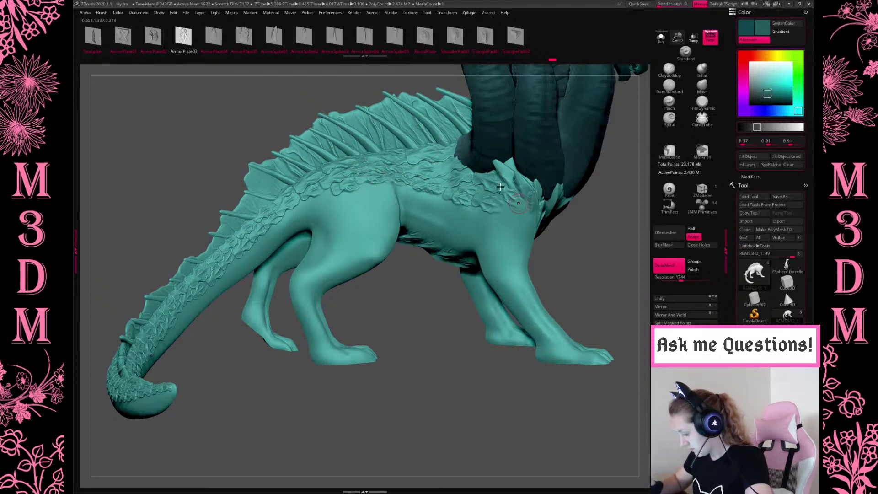
pyautogui.moveTo(677, 37); pyautogui.dragTo(659, 87)
pyautogui.moveTo(598, 208); pyautogui.dragTo(528, 302)
pyautogui.moveTo(579, 289); pyautogui.dragTo(640, 106)
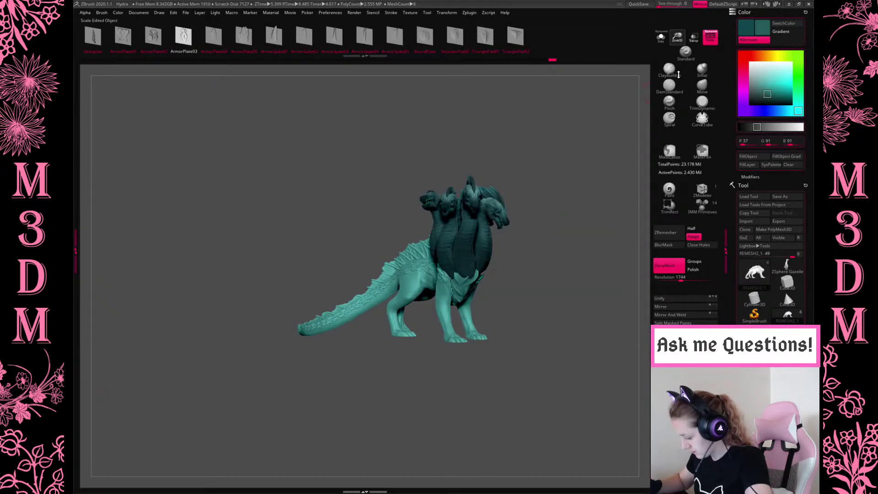
pyautogui.moveTo(678, 71); pyautogui.dragTo(613, 193)
pyautogui.rightClick(419, 355)
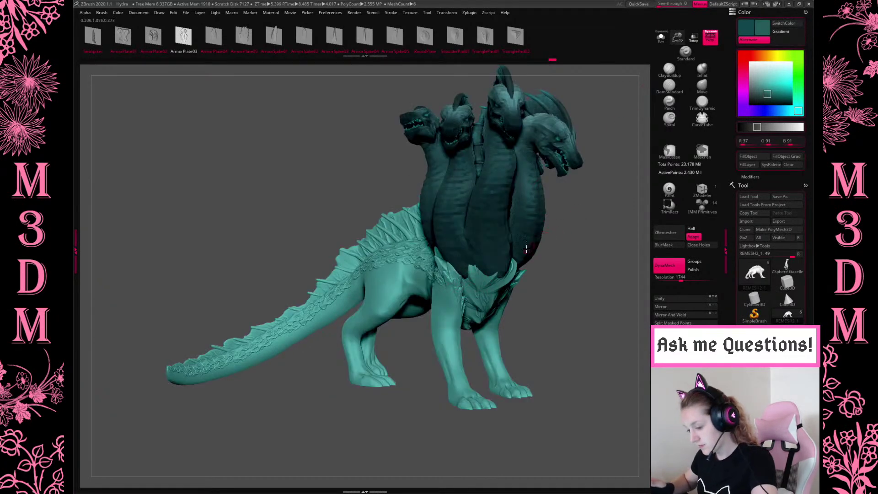
# Switch to the ClayBuildup brush and review its alpha choices and brush settings.
pyautogui.click(669, 69)
pyautogui.press('space')
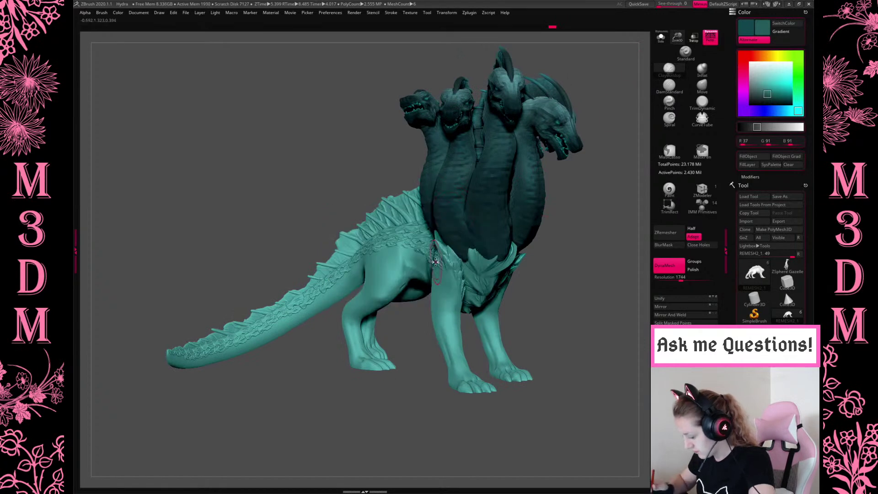
pyautogui.press('space')
pyautogui.click(394, 299)
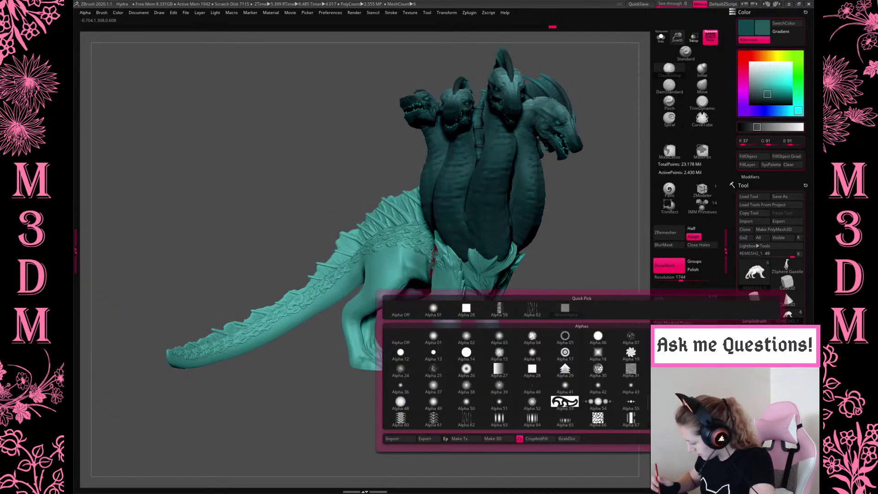
pyautogui.click(401, 310)
pyautogui.press('space')
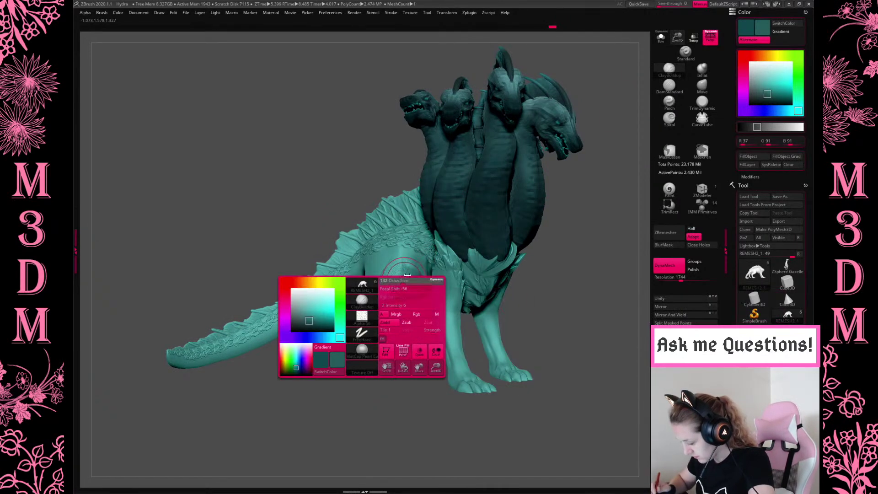
# Try ClayBuildup strokes down the hind thigh below the armor plates, then undo them.
pyautogui.moveTo(598, 157); pyautogui.dragTo(652, 70)
pyautogui.keyDown('ctrl'); pyautogui.moveTo(414, 252); pyautogui.dragTo(399, 263, button='right'); pyautogui.keyUp('ctrl')
pyautogui.moveTo(389, 262); pyautogui.dragTo(325, 351)
pyautogui.hotkey('ctrl', 'z')
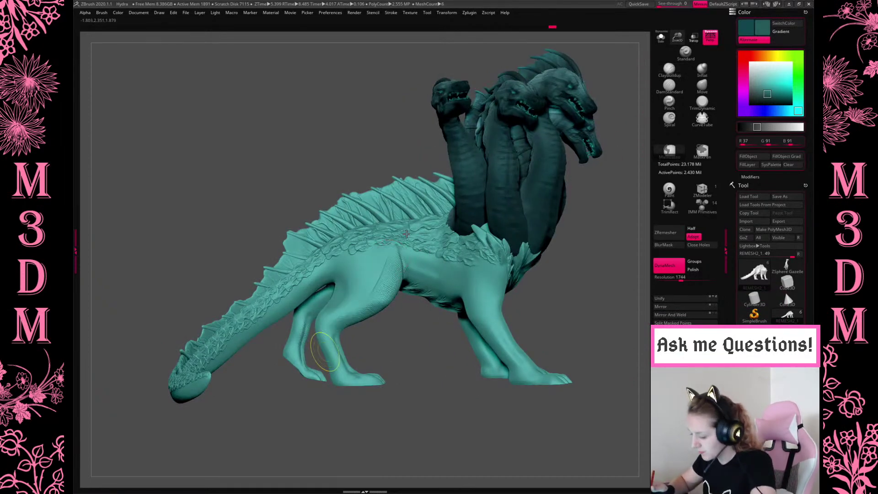
pyautogui.press('space')
pyautogui.press('space')
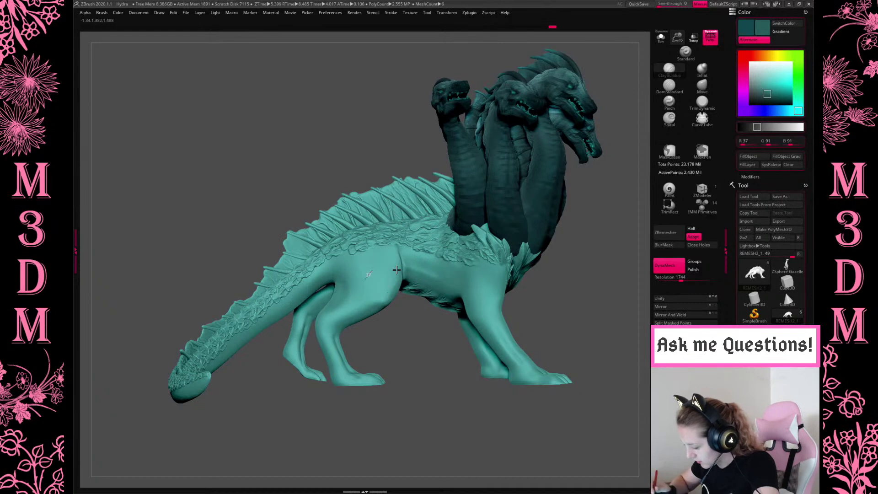
pyautogui.press('space')
pyautogui.press('space')
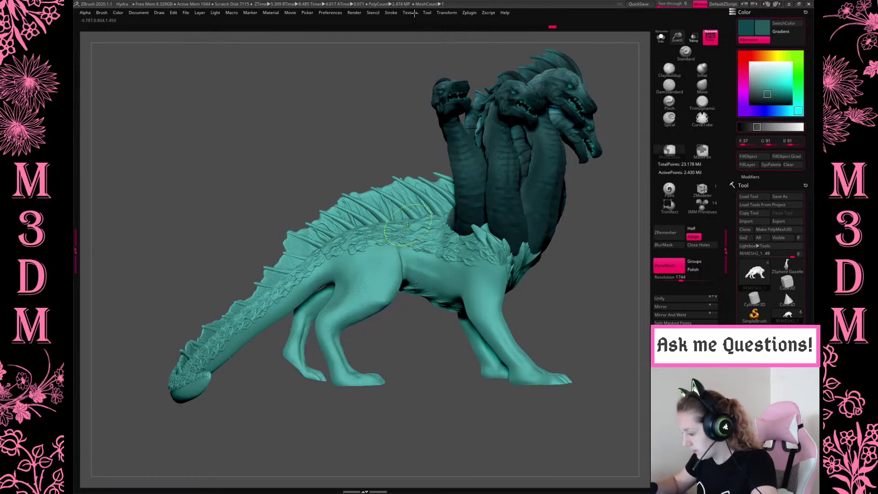
pyautogui.click(426, 12)
pyautogui.click(377, 12)
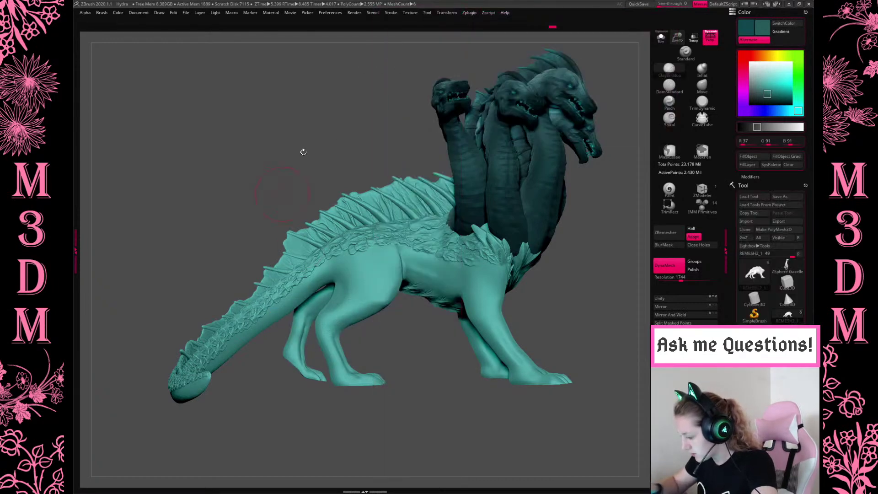
pyautogui.click(391, 12)
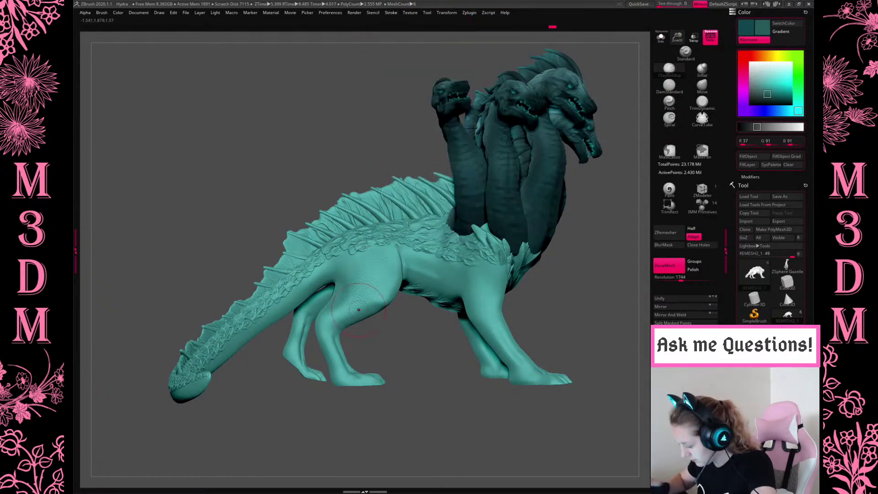
# Texture the smooth skin on the hind thigh and along the tail's sides with fine ClayBuildup strokes.
pyautogui.moveTo(684, 50); pyautogui.dragTo(687, 36)
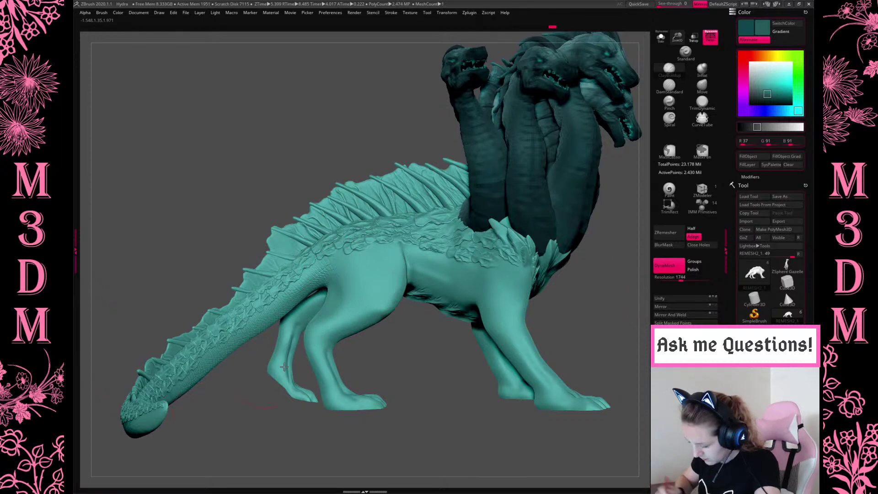
pyautogui.press('space')
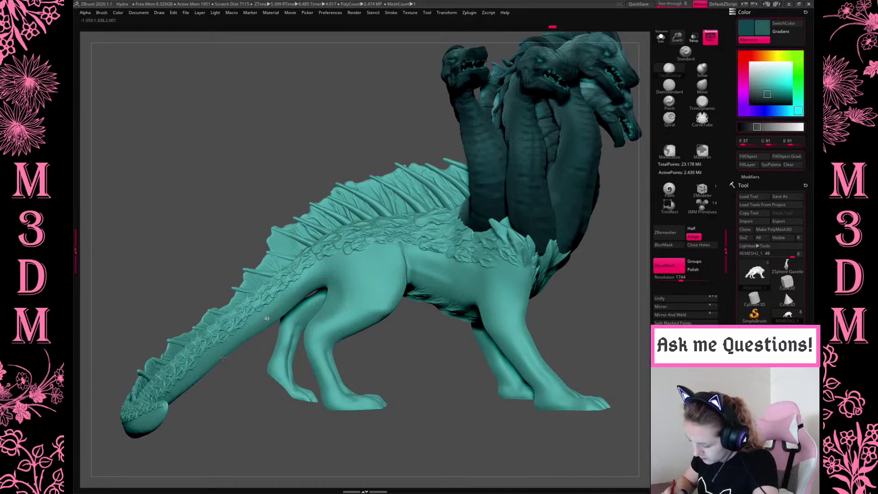
pyautogui.moveTo(423, 360)
pyautogui.mouseDown()
pyautogui.moveTo(476, 339)
pyautogui.moveTo(486, 304)
pyautogui.moveTo(476, 272)
pyautogui.moveTo(363, 287)
pyautogui.mouseUp()
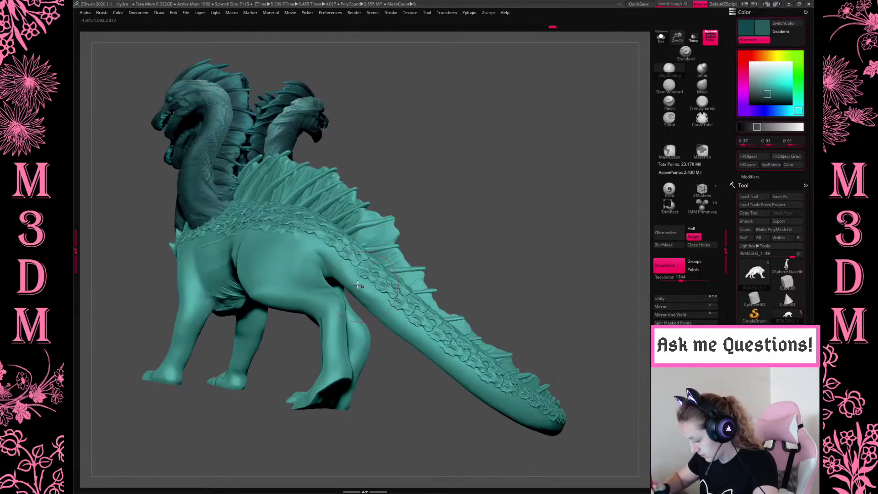
pyautogui.keyDown('alt'); pyautogui.moveTo(510, 241); pyautogui.dragTo(481, 202); pyautogui.keyUp('alt')
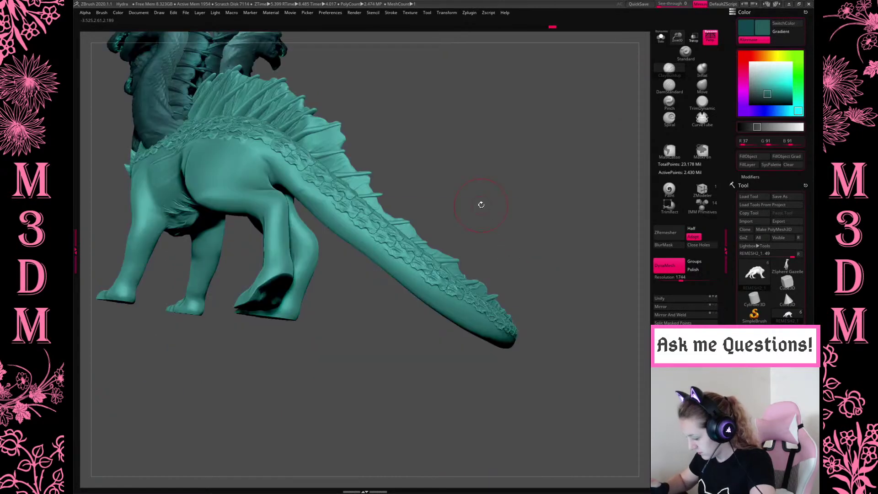
pyautogui.press('space')
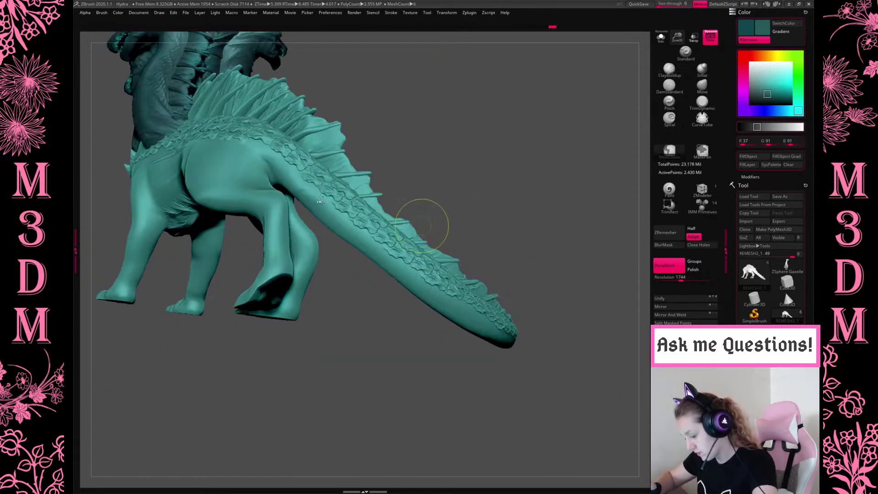
pyautogui.keyDown('ctrl'); pyautogui.moveTo(264, 157); pyautogui.dragTo(290, 176); pyautogui.keyUp('ctrl')
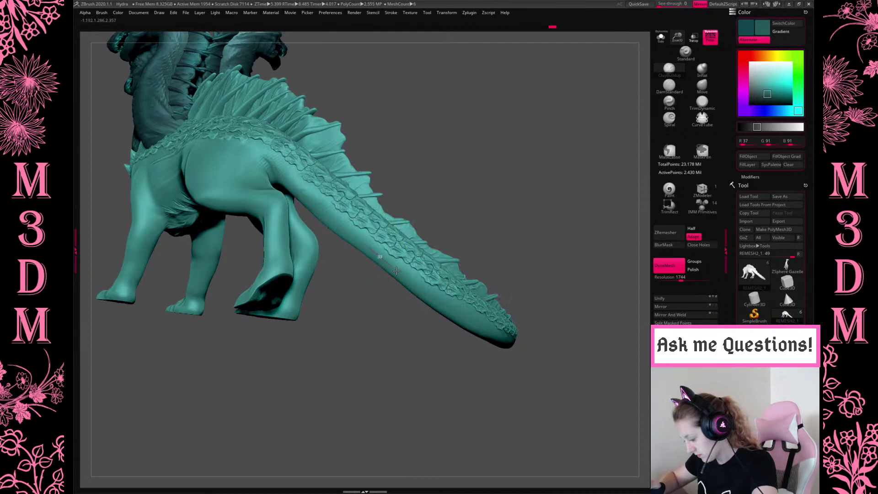
# Extend the fine ClayBuildup texture over the tail's underside, belly edges and inner hind thighs.
pyautogui.moveTo(532, 194); pyautogui.dragTo(476, 328)
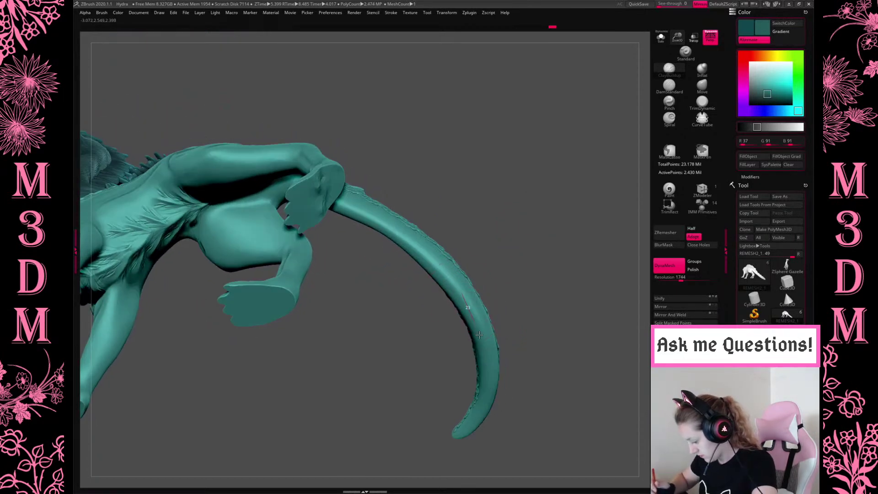
pyautogui.moveTo(530, 276); pyautogui.dragTo(276, 242)
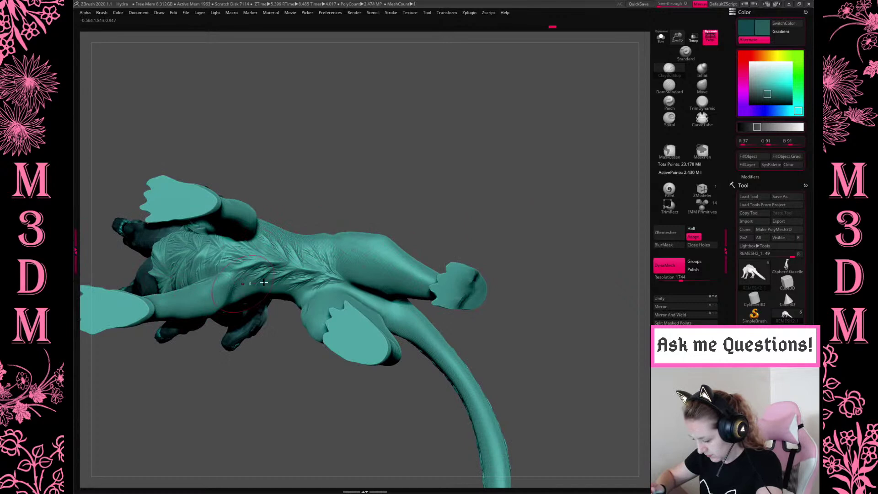
pyautogui.moveTo(405, 177); pyautogui.dragTo(408, 224)
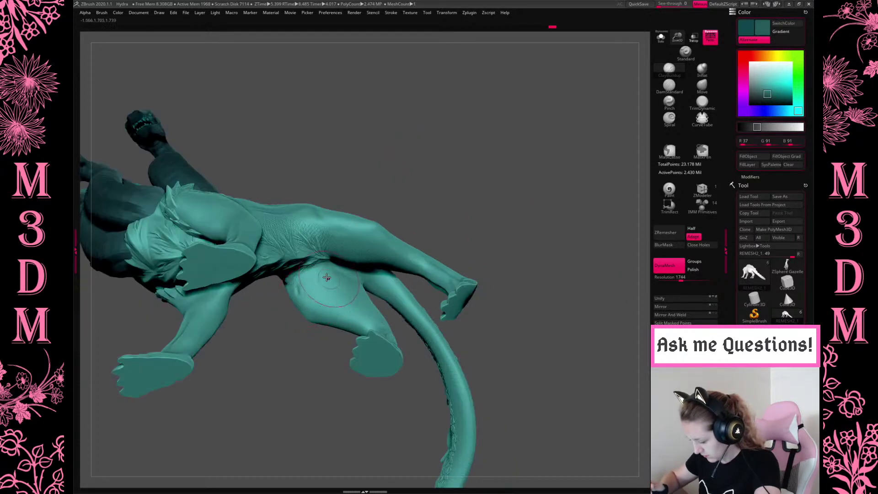
pyautogui.moveTo(423, 167); pyautogui.dragTo(405, 131)
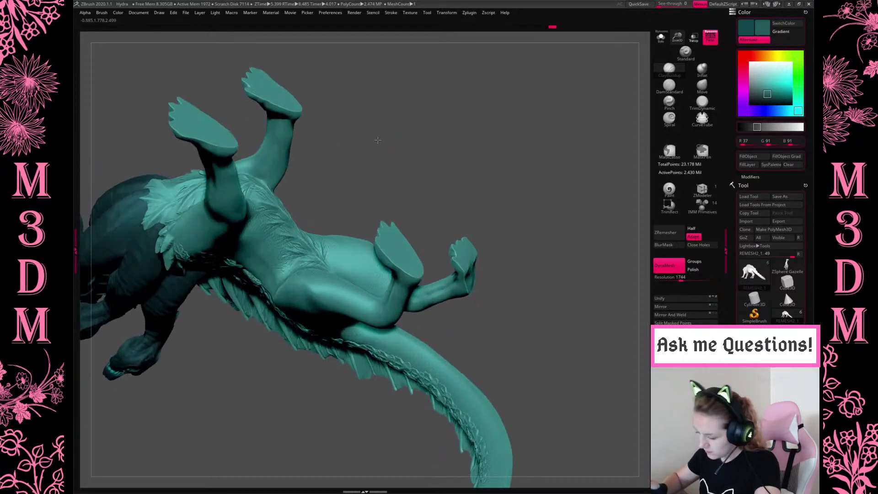
# Texture the shoulders, flanks and outer sides of the legs below the armor plates with ClayBuildup strokes.
pyautogui.moveTo(427, 93); pyautogui.dragTo(558, 274)
pyautogui.moveTo(285, 220)
pyautogui.mouseDown()
pyautogui.moveTo(371, 210)
pyautogui.moveTo(406, 226)
pyautogui.mouseUp()
pyautogui.moveTo(218, 205)
pyautogui.mouseDown()
pyautogui.moveTo(249, 283)
pyautogui.moveTo(212, 365)
pyautogui.mouseUp()
pyautogui.moveTo(281, 198)
pyautogui.mouseDown()
pyautogui.moveTo(409, 220)
pyautogui.moveTo(455, 264)
pyautogui.moveTo(466, 354)
pyautogui.moveTo(446, 344)
pyautogui.mouseUp()
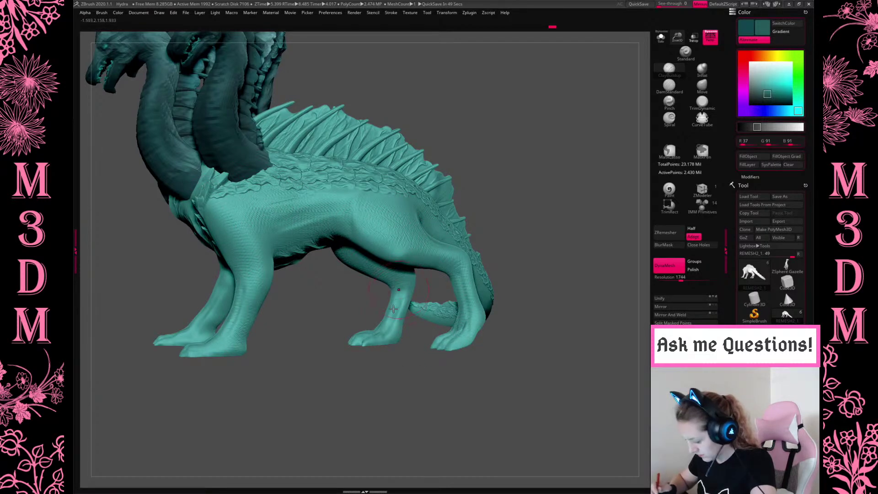
pyautogui.moveTo(429, 407)
pyautogui.mouseDown()
pyautogui.moveTo(452, 393)
pyautogui.moveTo(535, 387)
pyautogui.moveTo(447, 389)
pyautogui.moveTo(478, 378)
pyautogui.moveTo(556, 379)
pyautogui.moveTo(644, 366)
pyautogui.mouseUp()
pyautogui.moveTo(382, 195); pyautogui.dragTo(306, 293)
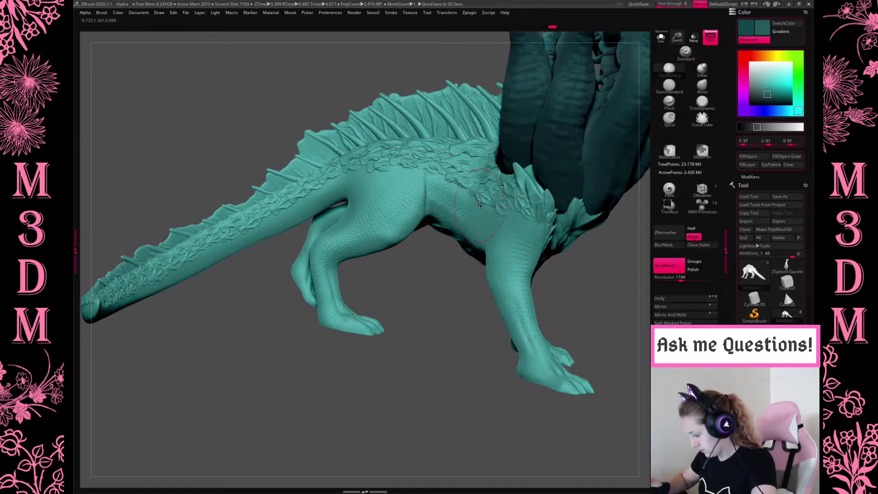
# Fill in the remaining smooth skin on the rear of the hind leg, the forelegs and around the chest.
pyautogui.moveTo(590, 288); pyautogui.dragTo(271, 260)
pyautogui.moveTo(368, 385); pyautogui.dragTo(314, 287)
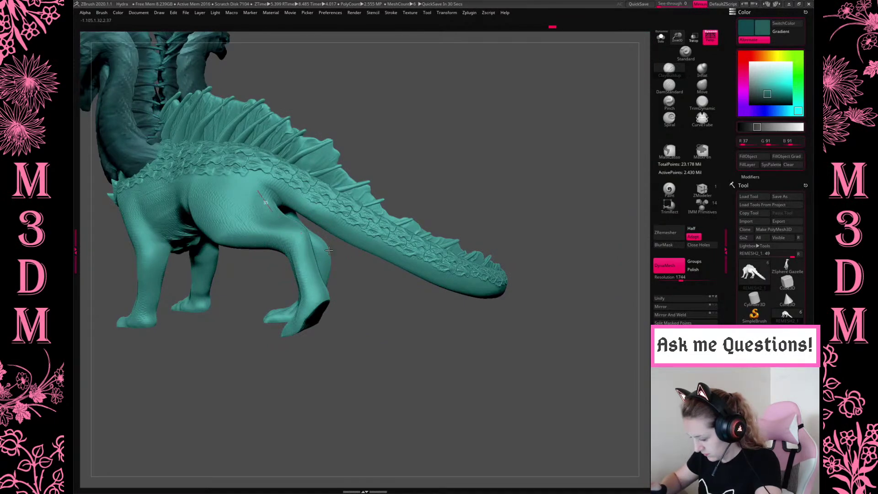
pyautogui.moveTo(517, 135); pyautogui.dragTo(713, 236)
pyautogui.moveTo(413, 410); pyautogui.dragTo(343, 303)
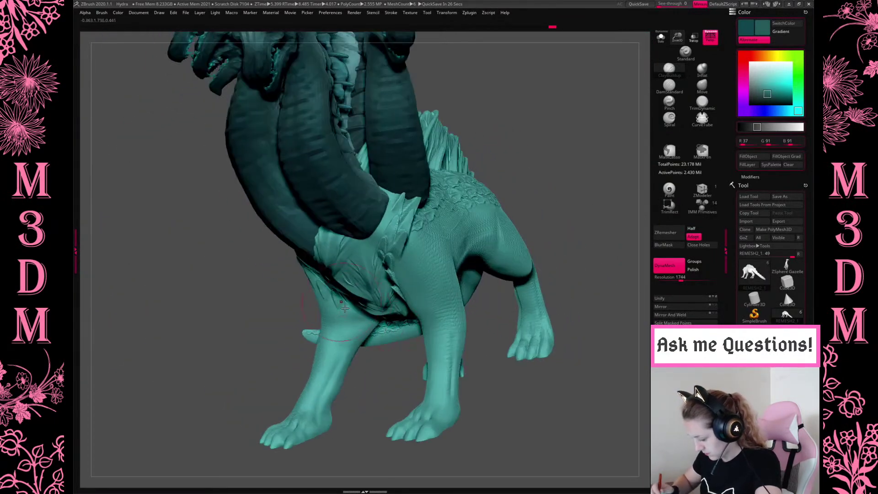
pyautogui.moveTo(613, 254); pyautogui.dragTo(516, 365)
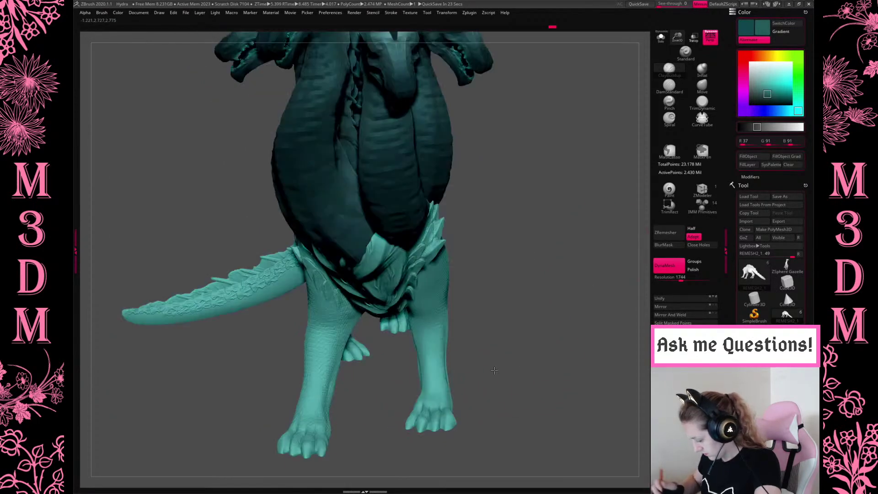
pyautogui.moveTo(553, 314)
pyautogui.mouseDown()
pyautogui.moveTo(556, 296)
pyautogui.moveTo(558, 336)
pyautogui.moveTo(559, 300)
pyautogui.mouseUp()
pyautogui.moveTo(488, 245); pyautogui.dragTo(376, 292)
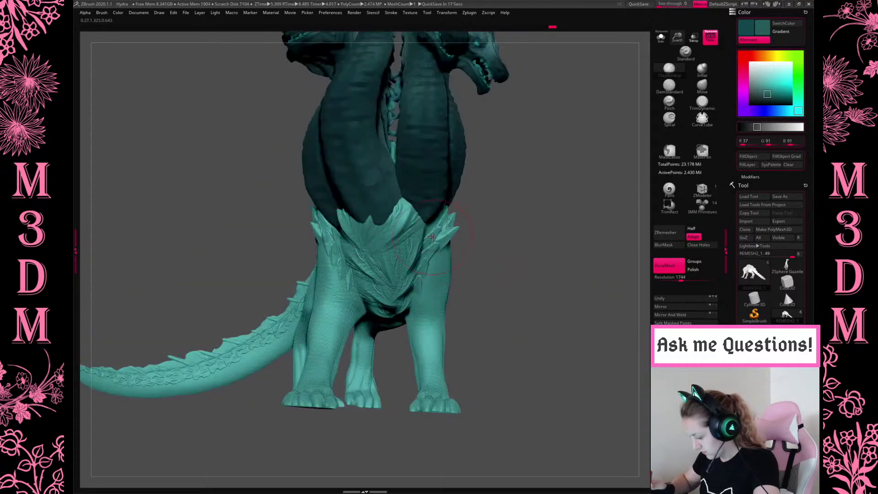
pyautogui.press('space')
pyautogui.press('ctrl')
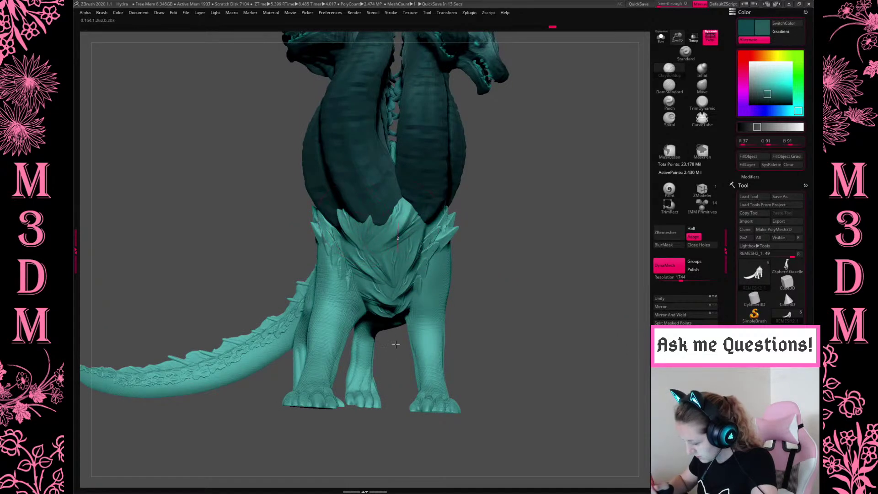
# Bring back the painted colors on the hydra's body in place of the flat teal display.
pyautogui.moveTo(677, 38); pyautogui.dragTo(658, 11)
pyautogui.moveTo(554, 289); pyautogui.dragTo(633, 305)
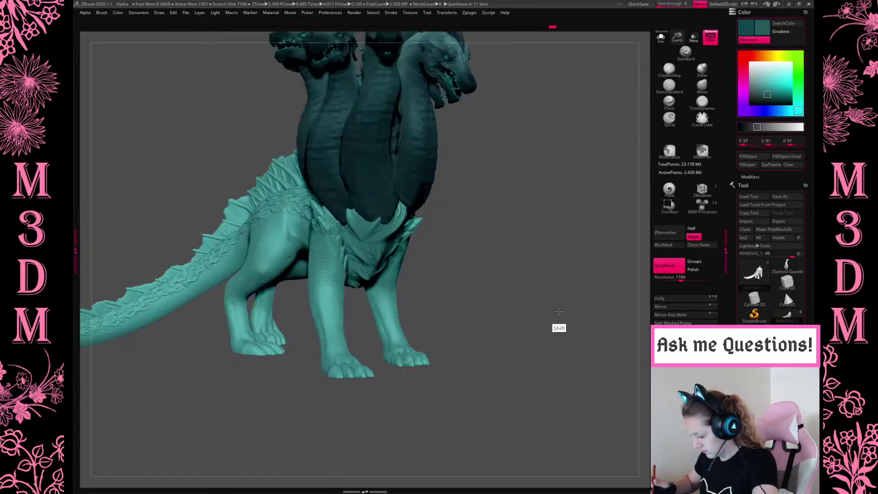
pyautogui.moveTo(667, 18); pyautogui.dragTo(659, 2)
pyautogui.keyDown('alt'); pyautogui.moveTo(555, 288); pyautogui.dragTo(574, 346); pyautogui.keyUp('alt')
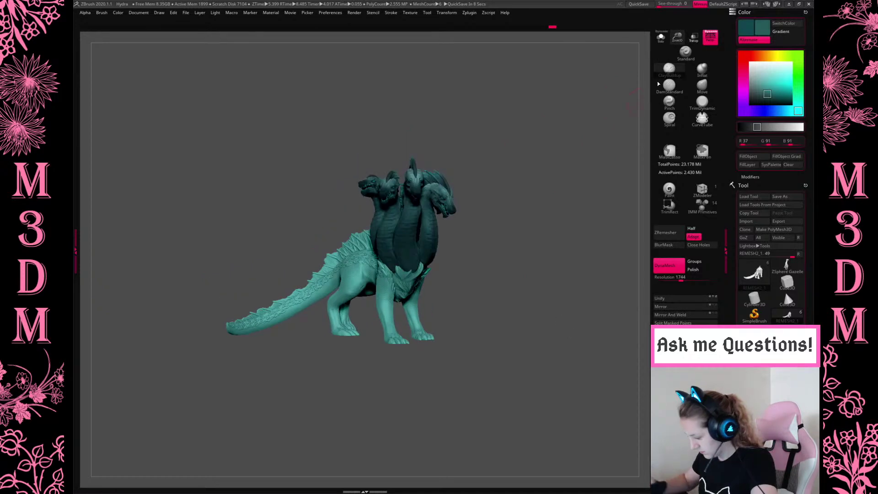
pyautogui.moveTo(678, 39); pyautogui.dragTo(675, 90)
pyautogui.moveTo(546, 328)
pyautogui.keyDown('alt'); pyautogui.mouseDown()
pyautogui.moveTo(566, 312)
pyautogui.moveTo(539, 315)
pyautogui.mouseUp(); pyautogui.keyUp('alt')
pyautogui.press('space')
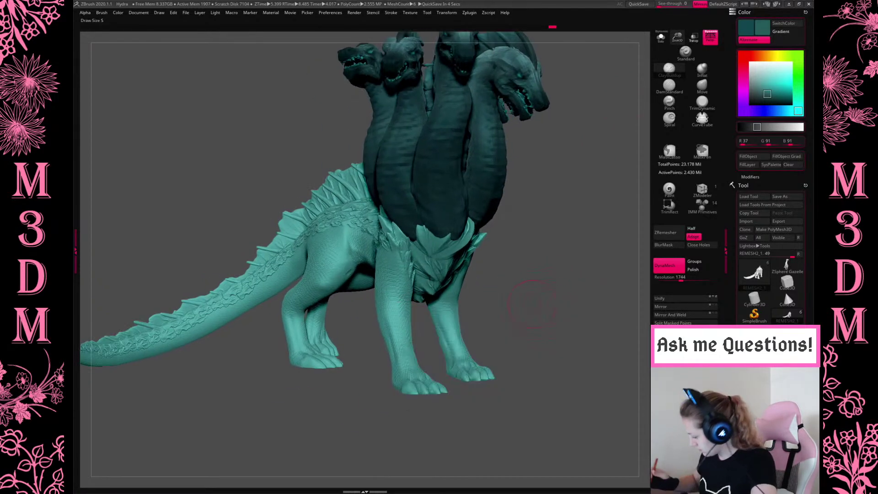
pyautogui.hotkey('ctrl', 'z')
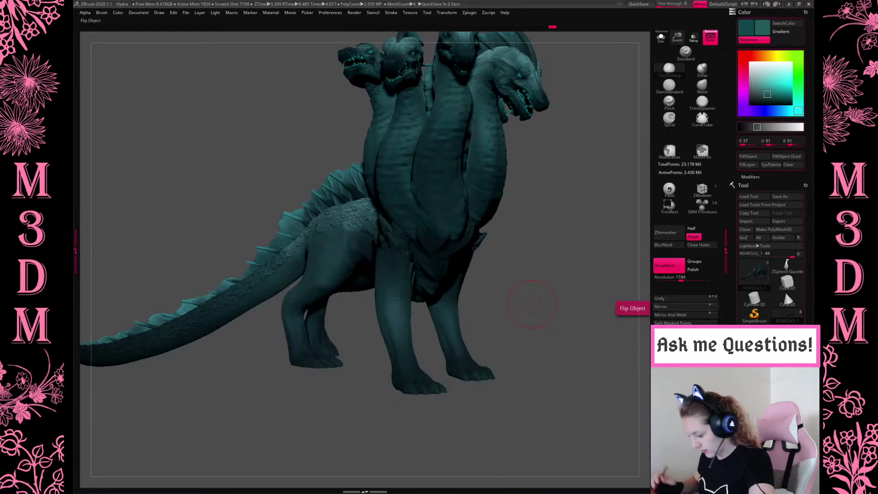
pyautogui.keyDown('alt'); pyautogui.moveTo(582, 291); pyautogui.dragTo(608, 295); pyautogui.keyUp('alt')
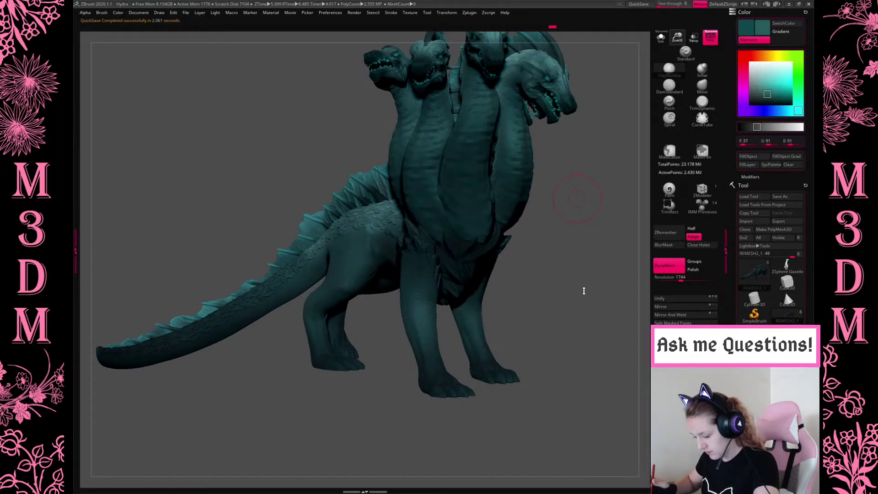
# Shade the tail with the Paint brush using a near-black teal sampled from the model, R 8, G 16, B 18.
pyautogui.click(668, 190)
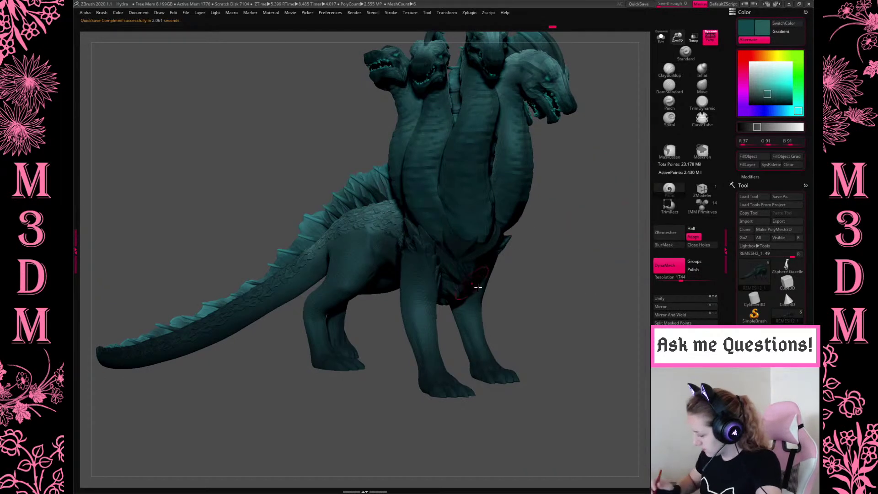
pyautogui.press('c')
pyautogui.moveTo(155, 336); pyautogui.dragTo(183, 325)
pyautogui.keyDown('alt'); pyautogui.moveTo(229, 393); pyautogui.dragTo(351, 283); pyautogui.keyUp('alt')
pyautogui.press('space')
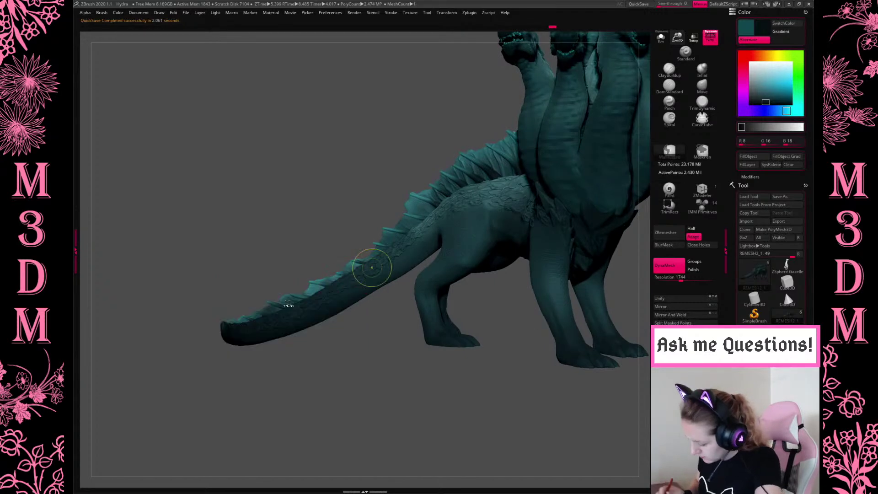
pyautogui.moveTo(349, 338); pyautogui.dragTo(274, 322)
pyautogui.press('space')
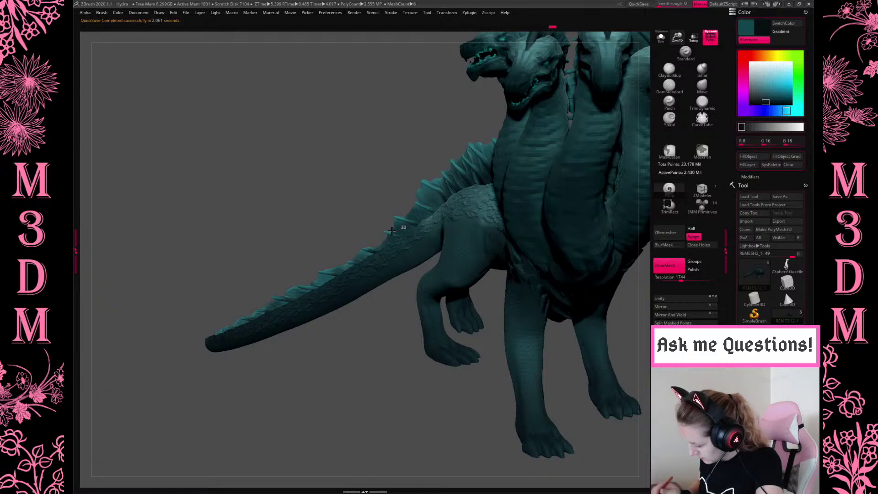
pyautogui.moveTo(379, 366); pyautogui.dragTo(310, 305)
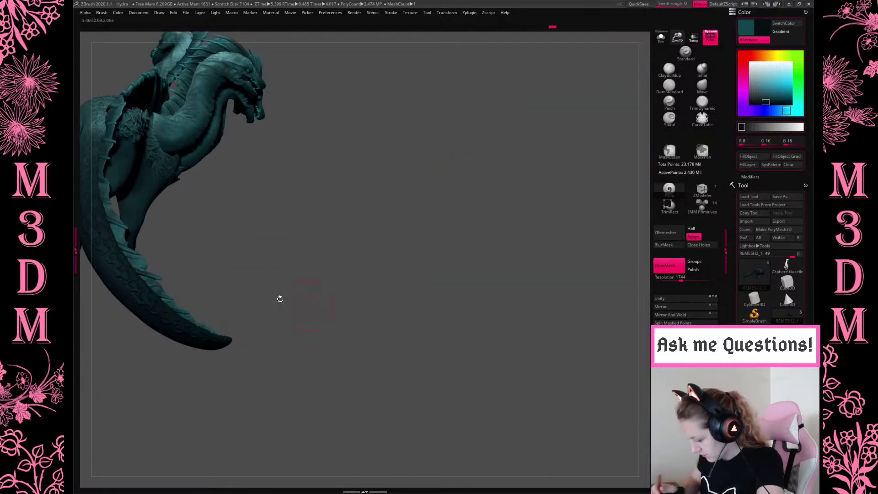
pyautogui.moveTo(450, 298)
pyautogui.mouseDown()
pyautogui.moveTo(408, 274)
pyautogui.moveTo(359, 358)
pyautogui.moveTo(514, 256)
pyautogui.mouseUp()
pyautogui.press('space')
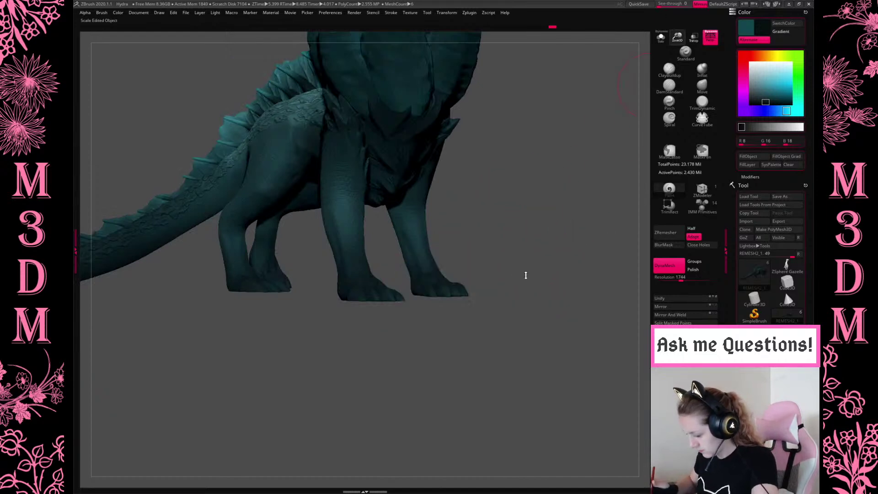
# Save the project as Hydra, replacing the existing file.
pyautogui.moveTo(692, 39); pyautogui.dragTo(652, 30)
pyautogui.keyDown('alt'); pyautogui.moveTo(567, 306); pyautogui.dragTo(596, 260); pyautogui.keyUp('alt')
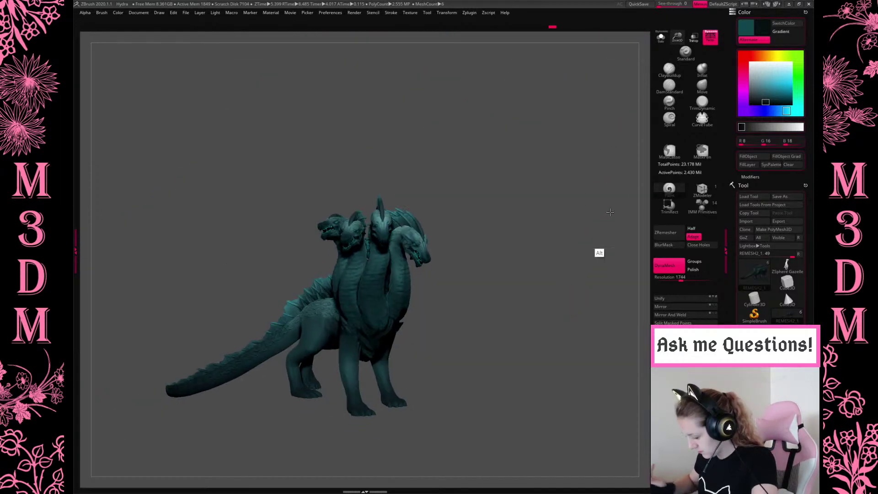
pyautogui.moveTo(679, 40); pyautogui.dragTo(652, 119)
pyautogui.keyDown('alt'); pyautogui.moveTo(573, 316); pyautogui.dragTo(545, 256); pyautogui.keyUp('alt')
pyautogui.press('space')
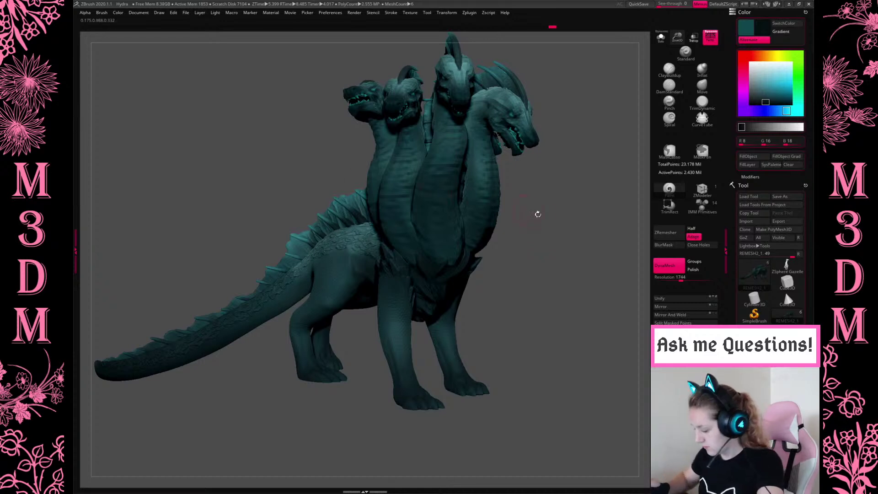
pyautogui.hotkey('ctrl', 's')
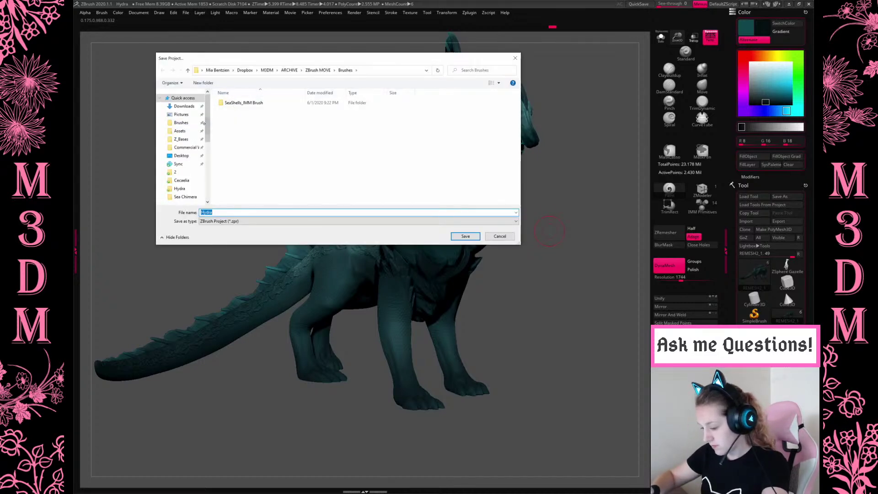
pyautogui.click(466, 236)
pyautogui.click(463, 243)
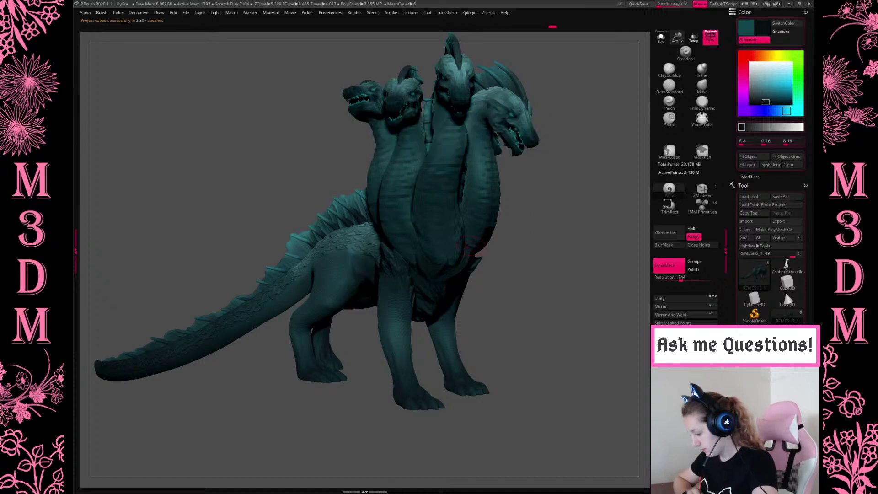
# Switch to the Move brush on a neck subtool and sample a light blue, R 61, G 149, B 171.
pyautogui.keyDown('alt'); pyautogui.click(456, 253); pyautogui.keyUp('alt')
pyautogui.rightClick(521, 239)
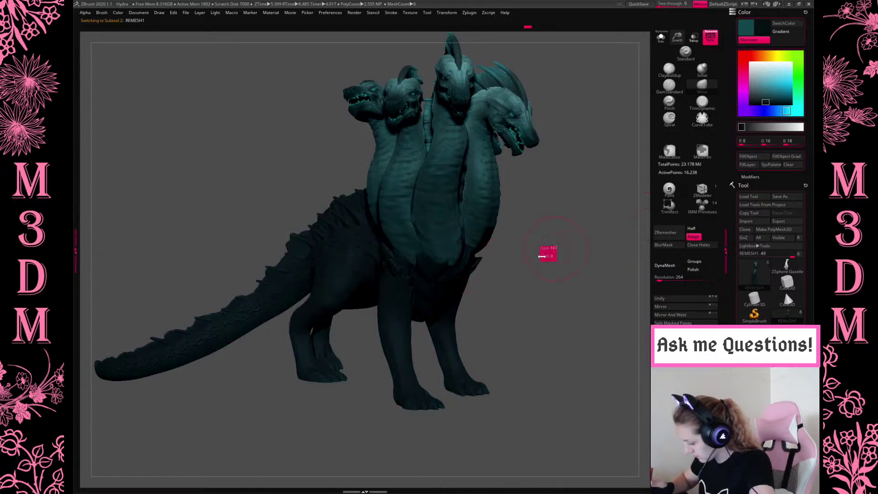
pyautogui.rightClick(549, 254)
pyautogui.click(464, 280)
# Make the hydra's body the active subtool again from the chest and shoulder side.
pyautogui.moveTo(537, 262); pyautogui.dragTo(457, 268)
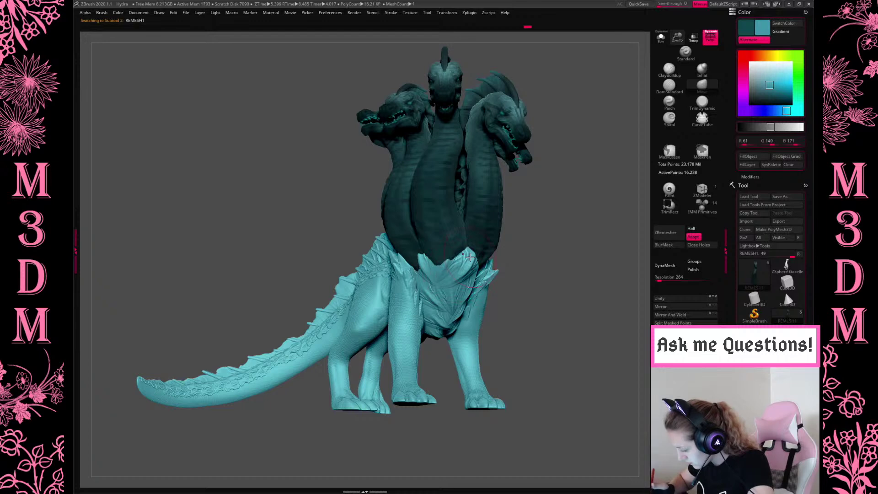
pyautogui.moveTo(554, 239); pyautogui.dragTo(501, 274)
pyautogui.keyDown('alt'); pyautogui.click(498, 277); pyautogui.keyUp('alt')
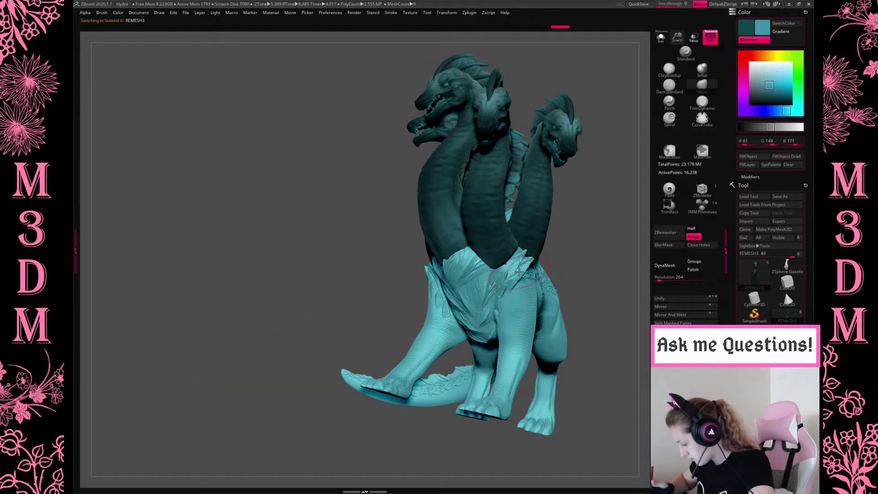
pyautogui.press('space')
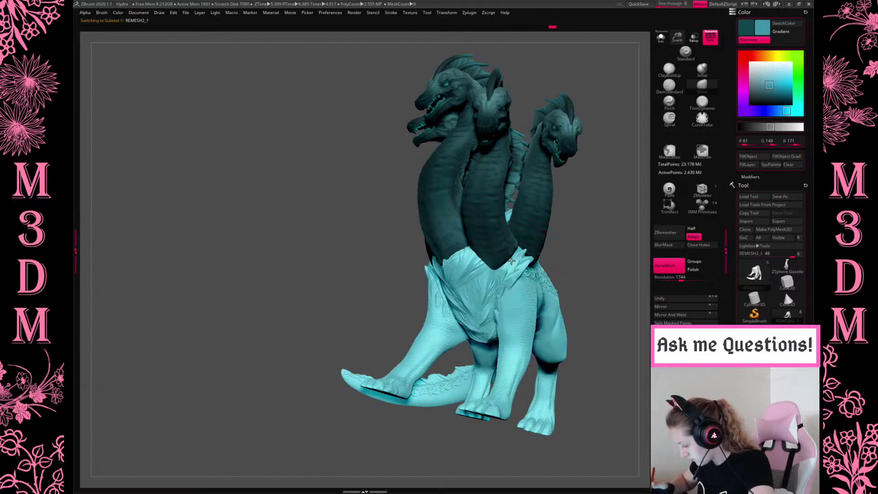
# Make the outer neck the active subtool and shift it slightly toward the other necks with the Move gizmo.
pyautogui.moveTo(567, 263); pyautogui.dragTo(501, 404)
pyautogui.moveTo(590, 426); pyautogui.dragTo(533, 187)
pyautogui.press('space')
pyautogui.keyDown('alt'); pyautogui.click(463, 239); pyautogui.keyUp('alt')
pyautogui.press('w')
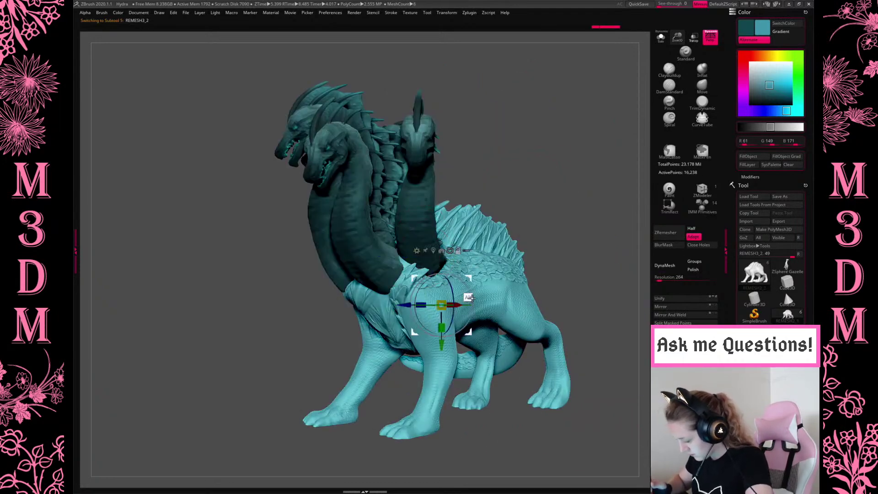
pyautogui.moveTo(377, 227); pyautogui.dragTo(368, 226)
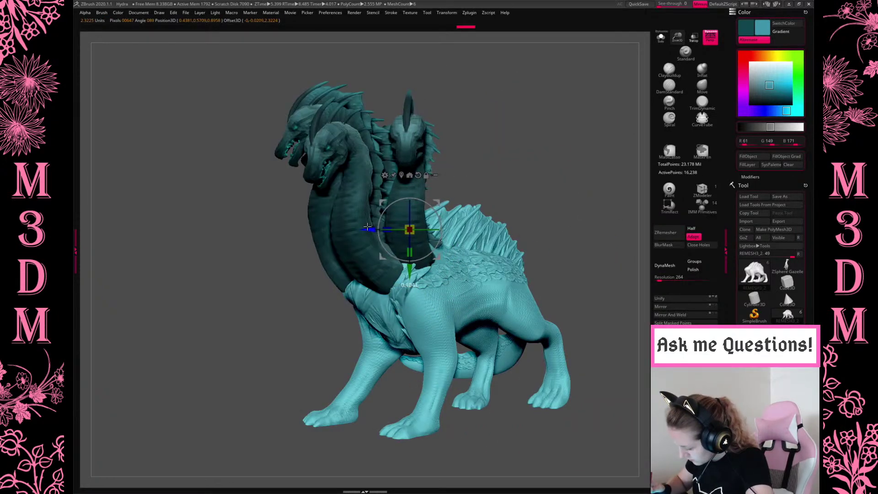
pyautogui.press('q')
# Reactivate the body subtool, swap the active color to dark teal R 16, G 71, B 77, and choose the ArmorPlate03 brush.
pyautogui.moveTo(555, 166)
pyautogui.mouseDown()
pyautogui.moveTo(545, 167)
pyautogui.moveTo(534, 198)
pyautogui.moveTo(471, 250)
pyautogui.moveTo(477, 268)
pyautogui.mouseUp()
pyautogui.keyDown('alt'); pyautogui.click(487, 242); pyautogui.keyUp('alt')
pyautogui.keyDown('alt'); pyautogui.click(477, 267); pyautogui.keyUp('alt')
pyautogui.press('v')
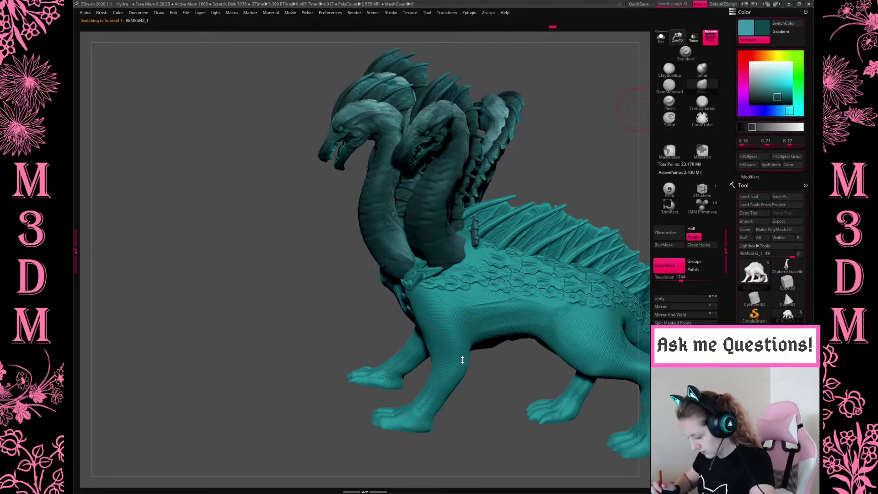
pyautogui.press('b')
pyautogui.click(356, 459)
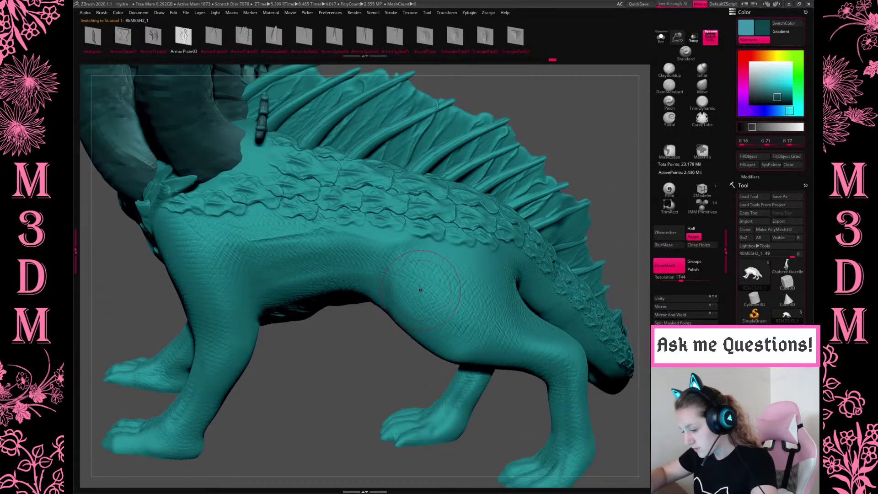
# Add ArmorPlate03 scales at the base of the necks and along the body's upper flank down toward the hind thigh.
pyautogui.moveTo(252, 165); pyautogui.dragTo(285, 169)
pyautogui.moveTo(251, 143); pyautogui.dragTo(280, 159)
pyautogui.moveTo(248, 184); pyautogui.dragTo(255, 188)
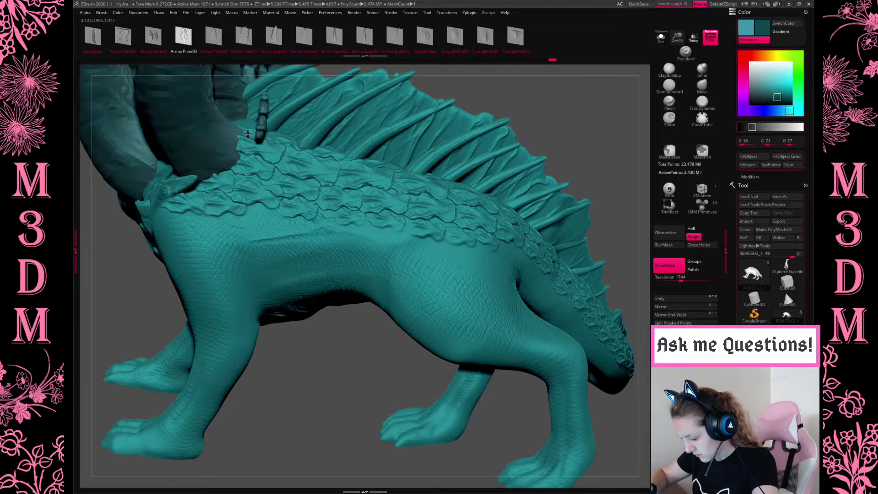
pyautogui.keyDown('alt'); pyautogui.moveTo(622, 111); pyautogui.dragTo(356, 226); pyautogui.keyUp('alt')
pyautogui.moveTo(520, 165); pyautogui.dragTo(411, 289)
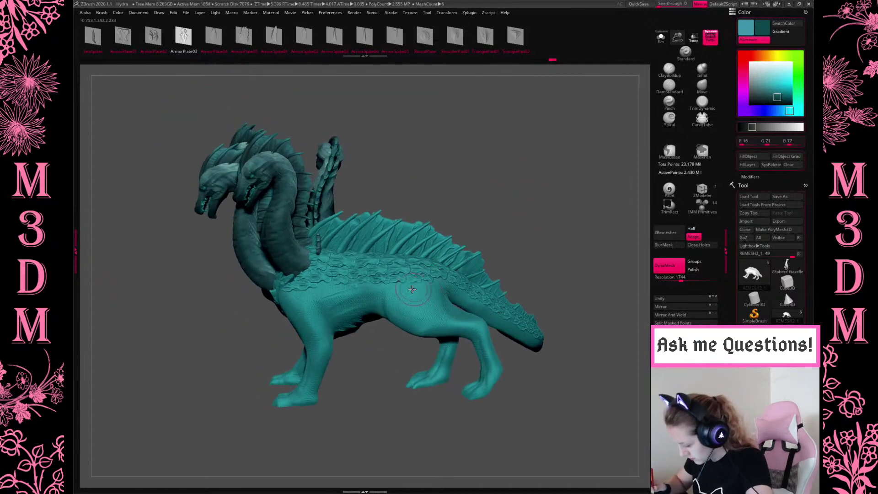
pyautogui.press('space')
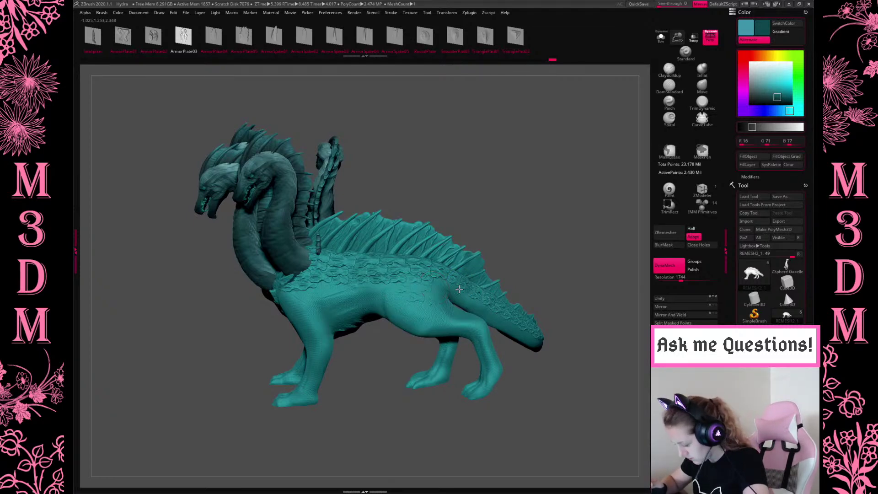
# Cover the shoulder and the top of the front leg with ArmorPlate03 scales, working from the side to the chest.
pyautogui.moveTo(496, 218); pyautogui.dragTo(289, 300)
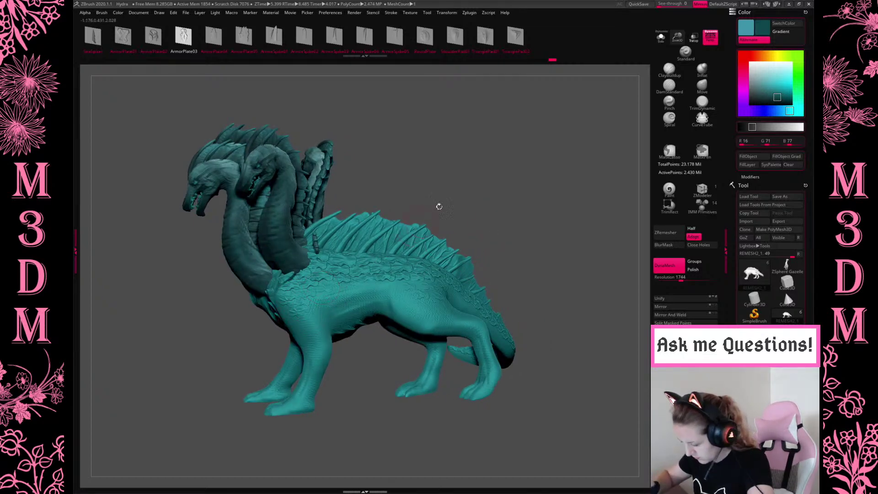
pyautogui.moveTo(516, 176); pyautogui.dragTo(298, 314)
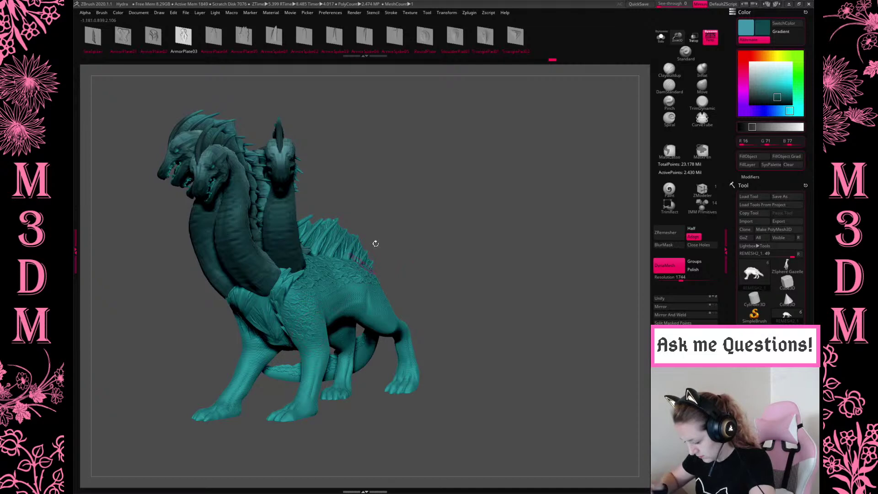
pyautogui.moveTo(464, 163); pyautogui.dragTo(295, 344)
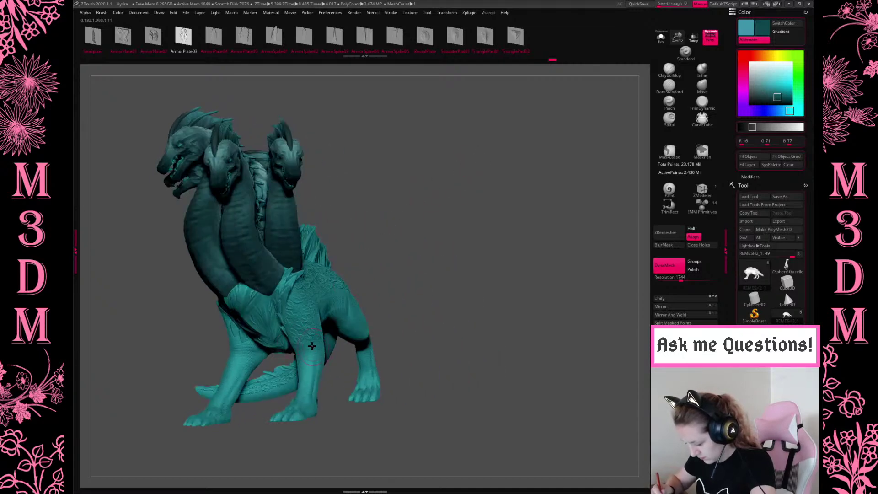
pyautogui.moveTo(486, 188); pyautogui.dragTo(387, 289)
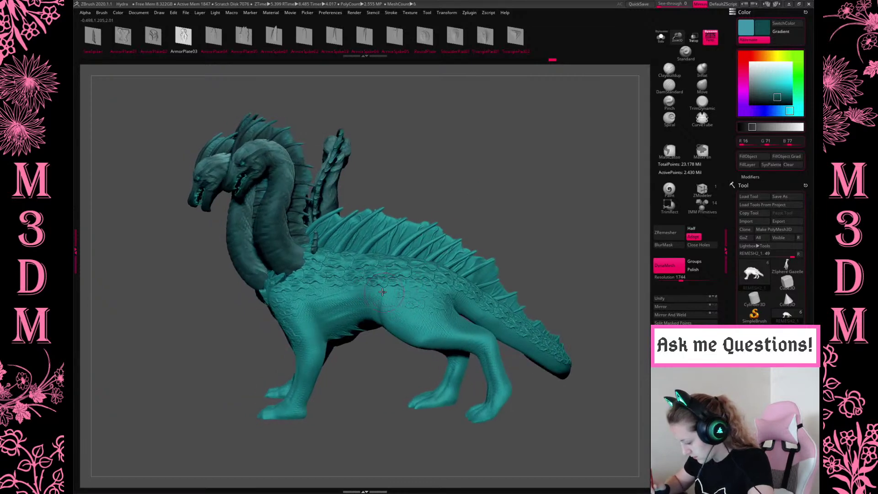
# Extend the ArmorPlate03 scales over the hind thigh beside the tail and across the hip on the body's opposite side.
pyautogui.moveTo(577, 188); pyautogui.dragTo(446, 324)
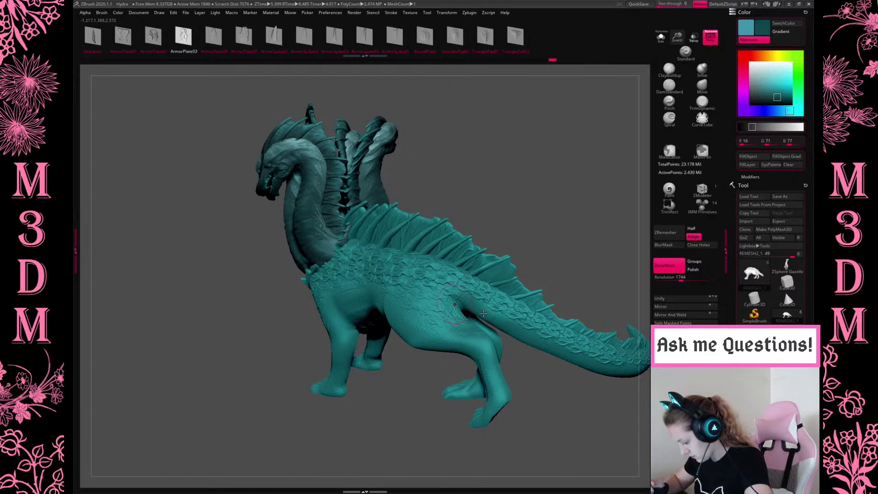
pyautogui.moveTo(592, 173); pyautogui.dragTo(600, 201)
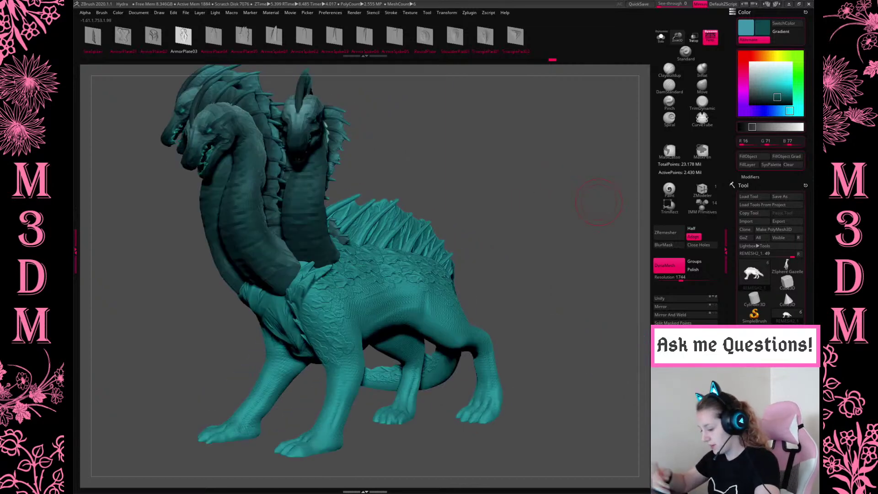
pyautogui.moveTo(574, 237); pyautogui.dragTo(339, 285)
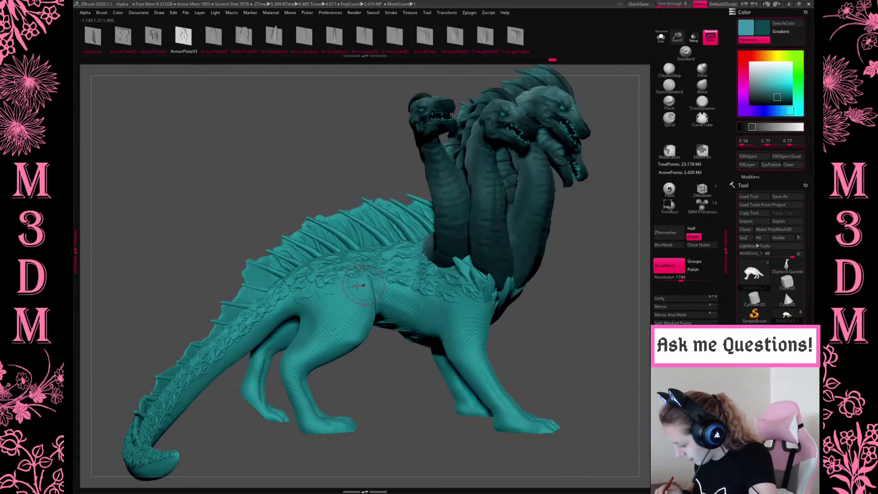
pyautogui.moveTo(396, 366); pyautogui.dragTo(353, 297)
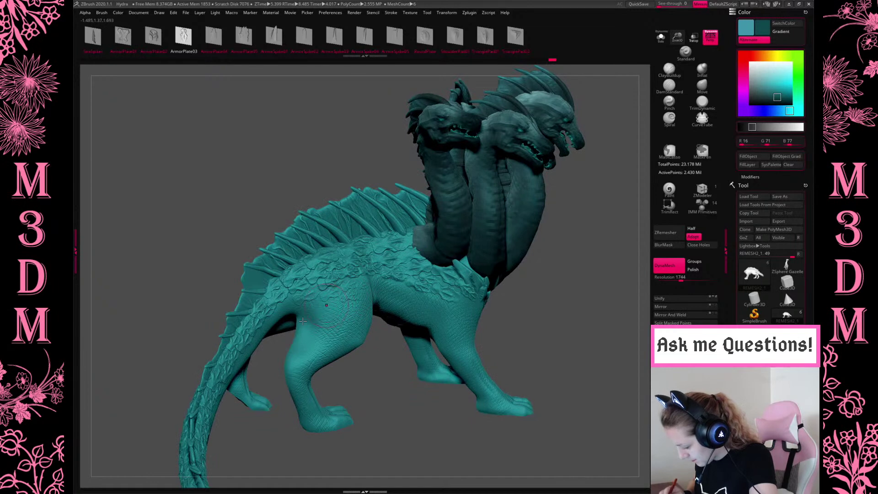
pyautogui.moveTo(383, 388); pyautogui.dragTo(390, 361)
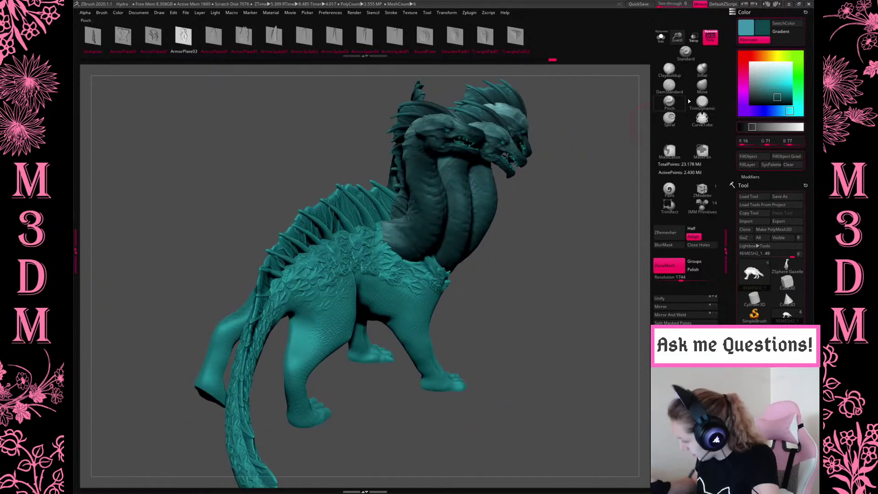
# Adjust the haunch beside the tail base with the Move brush at a draw size of 373.
pyautogui.click(702, 87)
pyautogui.press('space')
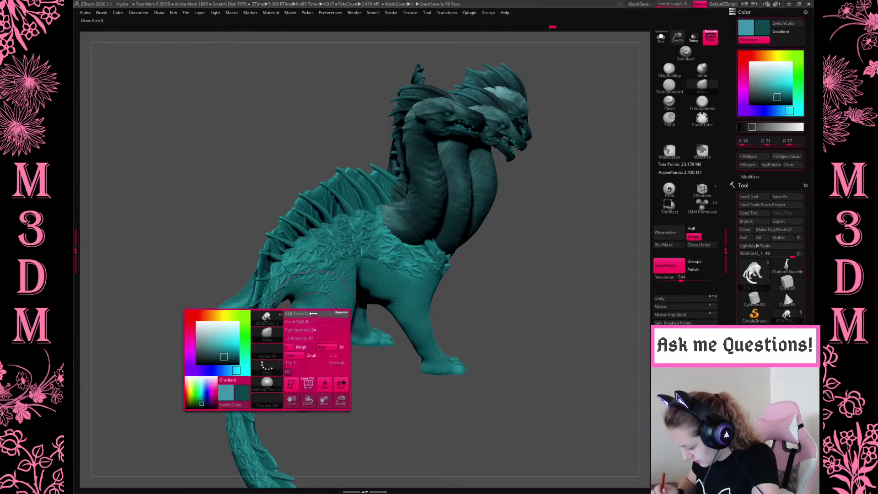
pyautogui.press('space')
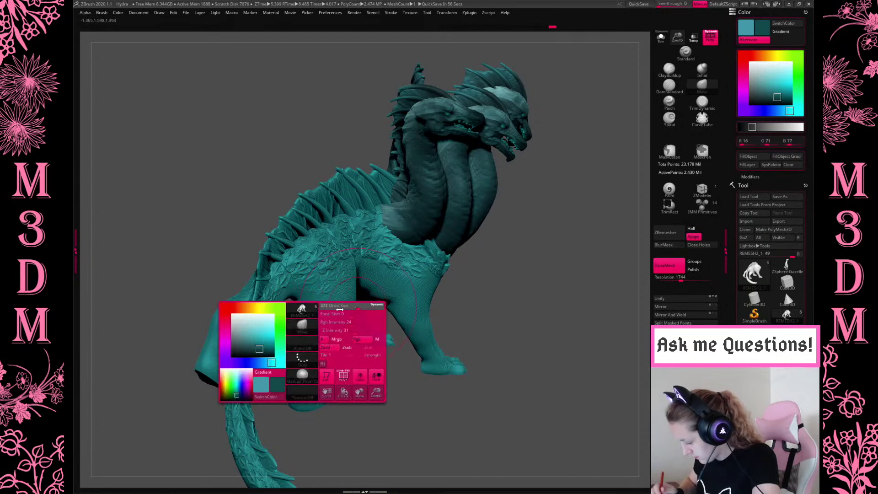
pyautogui.press('v')
pyautogui.press('v')
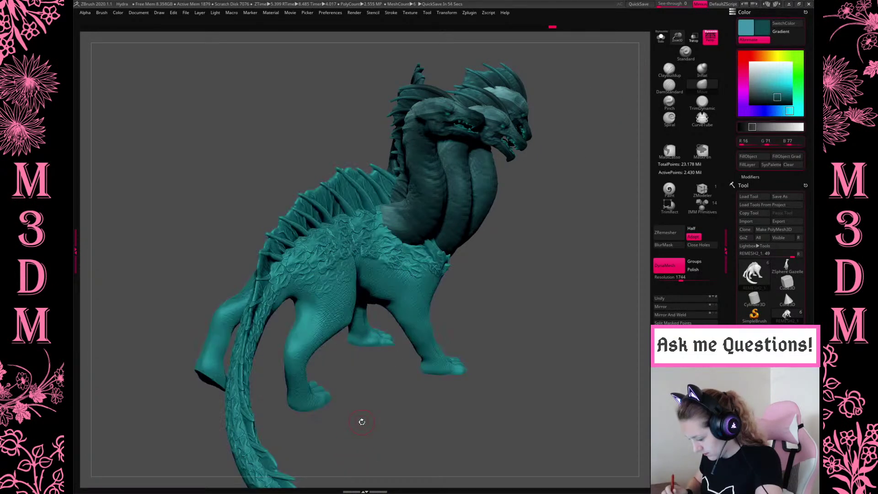
# Return to the ArmorPlate03 brush and add scales down the hind thigh and along the flank on this side.
pyautogui.press('b')
pyautogui.click(214, 278)
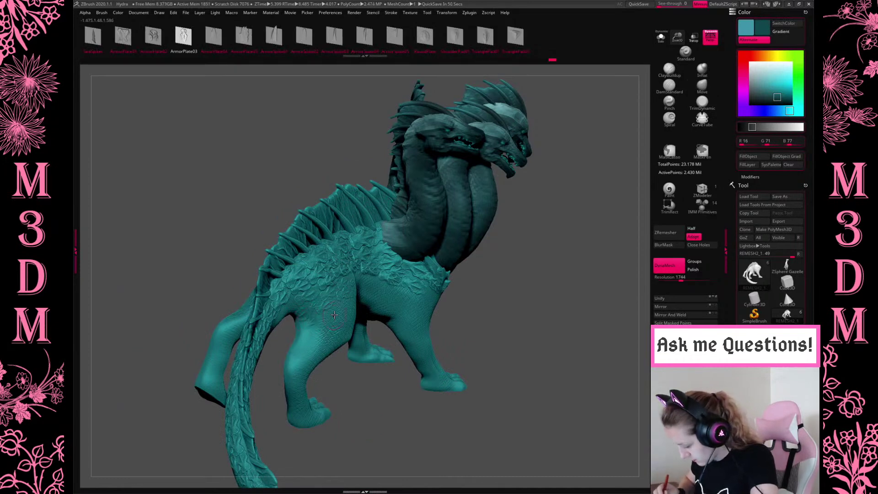
pyautogui.moveTo(394, 414); pyautogui.dragTo(361, 281)
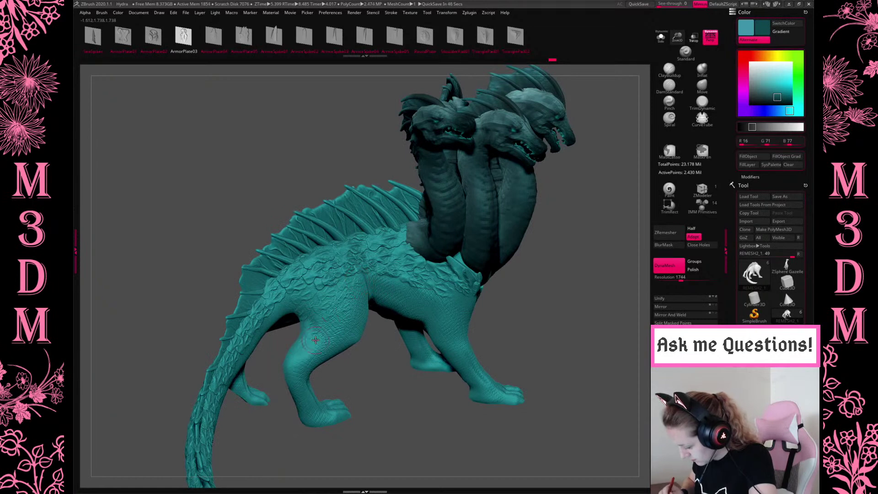
pyautogui.moveTo(572, 304); pyautogui.dragTo(464, 303)
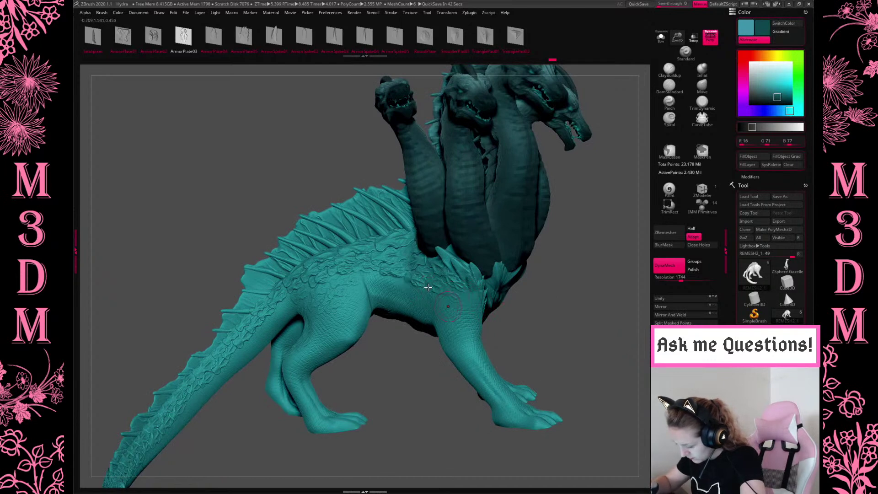
# Cover the matching shoulder and upper front leg with ArmorPlate03 scales, filling in toward the belly side.
pyautogui.moveTo(574, 309); pyautogui.dragTo(496, 312)
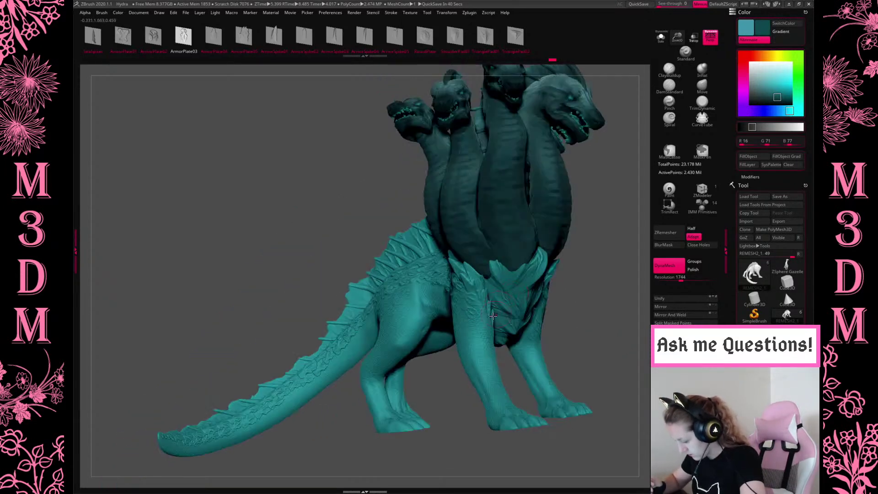
pyautogui.moveTo(567, 312); pyautogui.dragTo(469, 322)
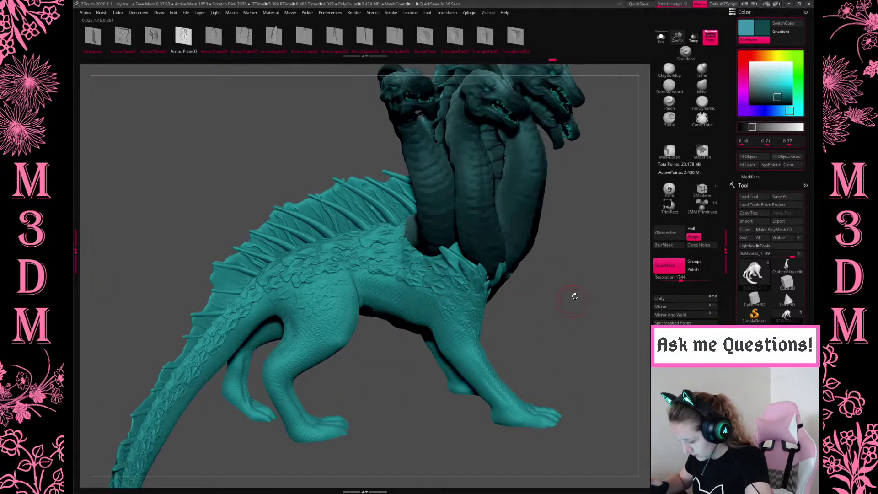
pyautogui.moveTo(573, 300); pyautogui.dragTo(522, 302)
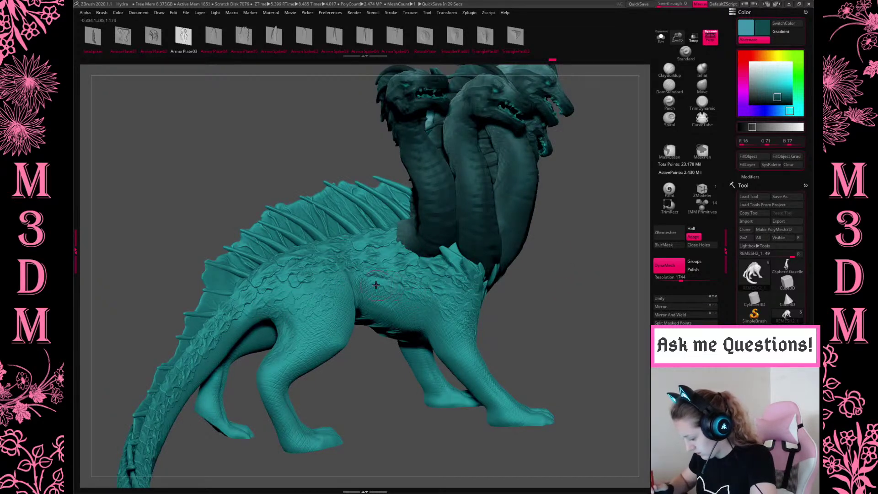
# Make a neck the active subtool and switch to the Move brush with a large draw size.
pyautogui.press('f')
pyautogui.moveTo(583, 286); pyautogui.dragTo(555, 197)
pyautogui.keyDown('alt'); pyautogui.click(316, 280); pyautogui.keyUp('alt')
pyautogui.press('space')
pyautogui.moveTo(352, 251); pyautogui.dragTo(381, 250)
pyautogui.moveTo(486, 155); pyautogui.dragTo(514, 142)
pyautogui.press('space')
pyautogui.click(703, 94)
pyautogui.press('space')
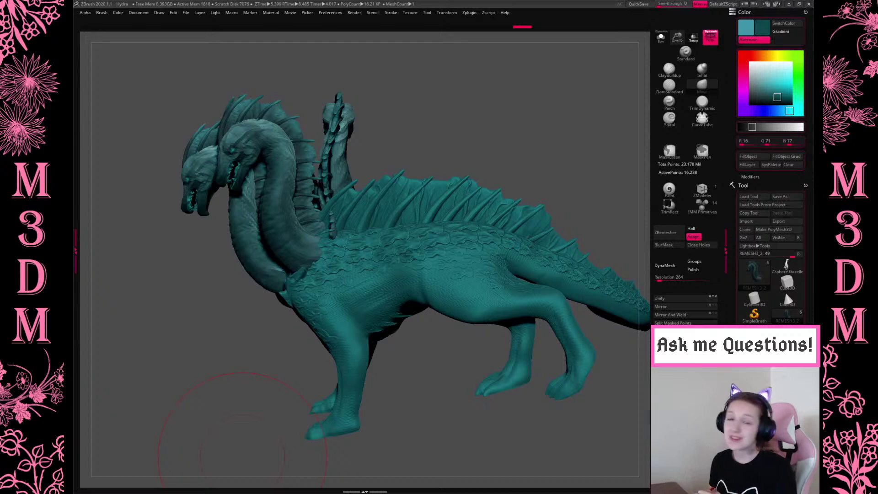
# Nudge the outer neck's base into the shoulder scales with the Move brush, adjusting the draw size as needed.
pyautogui.moveTo(548, 134); pyautogui.dragTo(509, 184)
pyautogui.press('space')
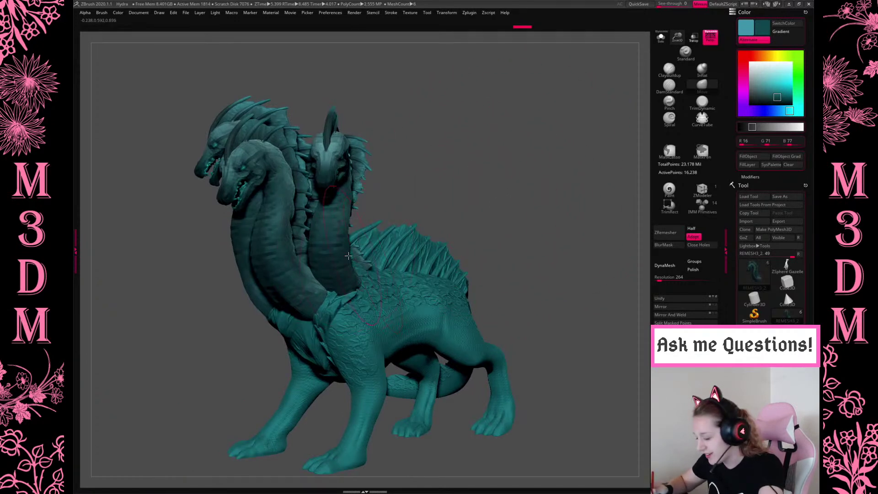
pyautogui.moveTo(344, 274); pyautogui.dragTo(336, 281)
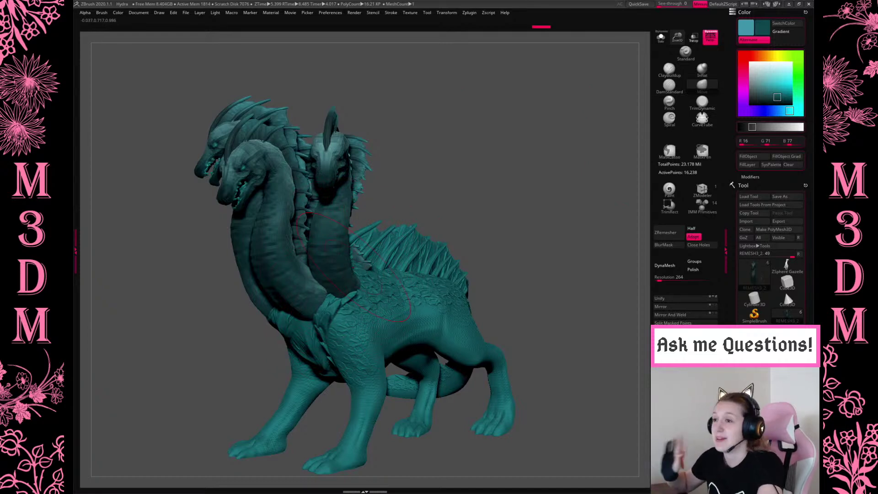
pyautogui.press('space')
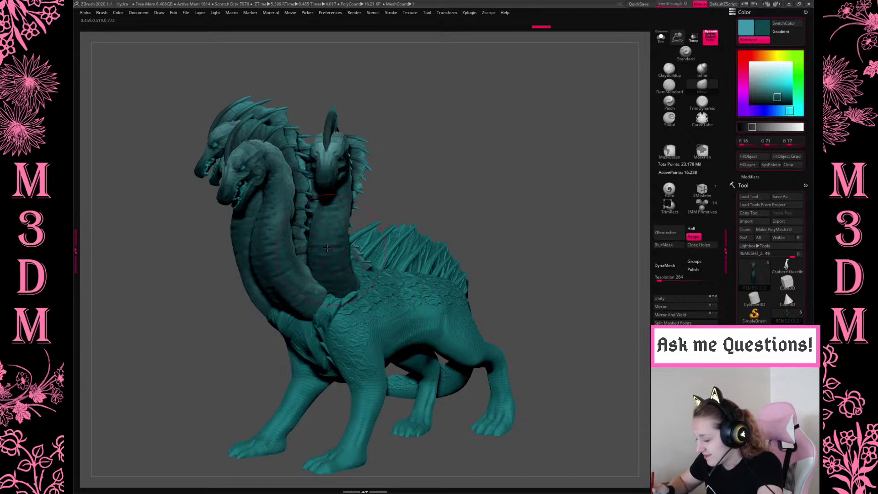
# Make the neck on the opposite side the active subtool and bring its base above the shoulder into view.
pyautogui.moveTo(494, 136); pyautogui.dragTo(543, 207)
pyautogui.keyDown('alt'); pyautogui.click(398, 292); pyautogui.keyUp('alt')
pyautogui.moveTo(499, 235); pyautogui.dragTo(421, 238)
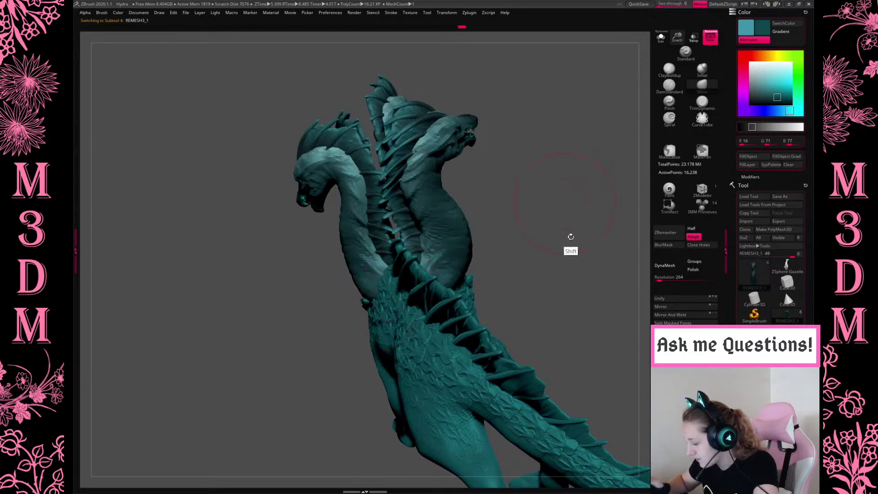
pyautogui.keyDown('shift'); pyautogui.moveTo(572, 239); pyautogui.dragTo(558, 254); pyautogui.keyUp('shift')
pyautogui.moveTo(575, 287); pyautogui.dragTo(530, 283)
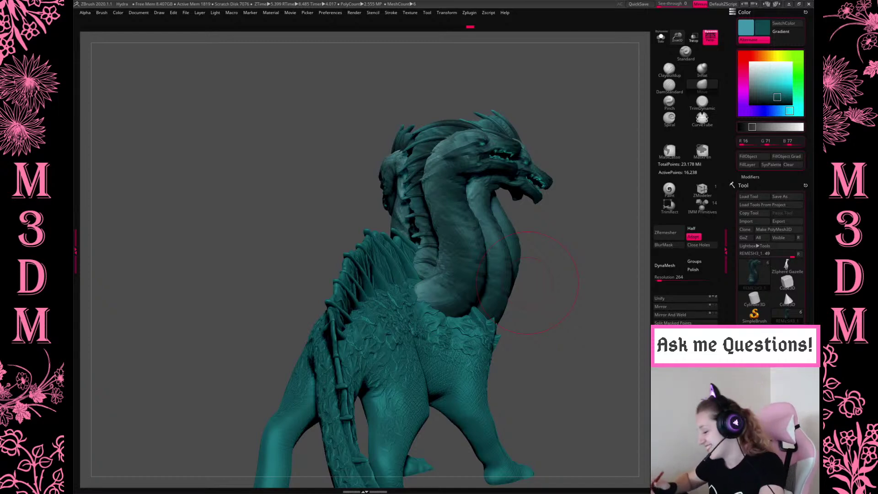
# Reshape the base of this neck with a smaller Move brush so it sits into the body's scaled shoulder.
pyautogui.moveTo(559, 308)
pyautogui.mouseDown()
pyautogui.moveTo(421, 310)
pyautogui.moveTo(403, 287)
pyautogui.moveTo(408, 298)
pyautogui.moveTo(422, 288)
pyautogui.mouseUp()
pyautogui.press('space')
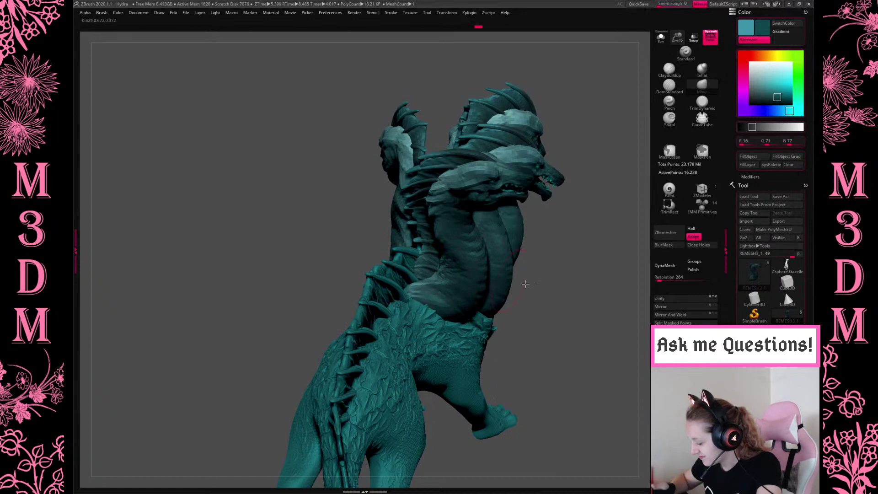
pyautogui.moveTo(575, 278); pyautogui.dragTo(427, 312)
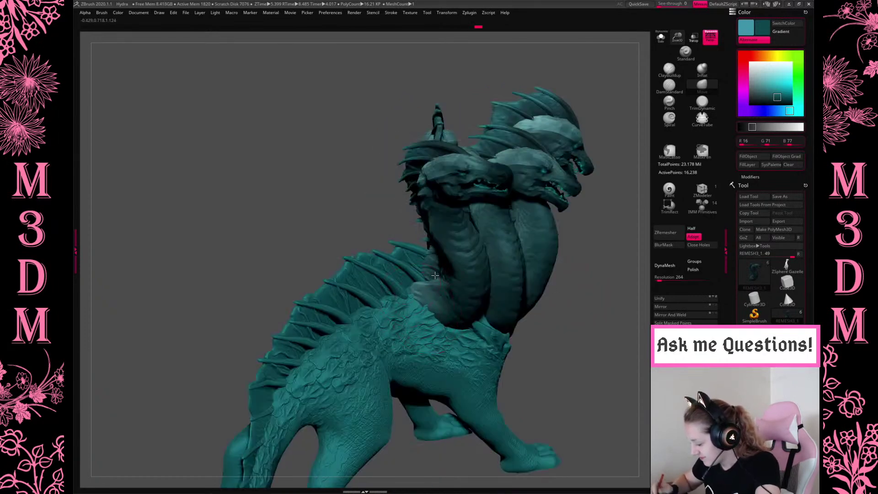
pyautogui.moveTo(589, 308); pyautogui.dragTo(562, 345)
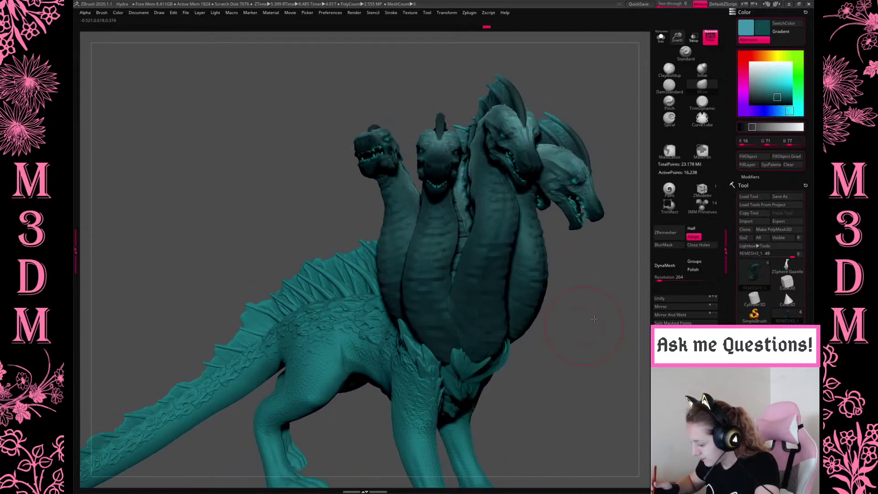
pyautogui.moveTo(594, 319); pyautogui.dragTo(590, 314)
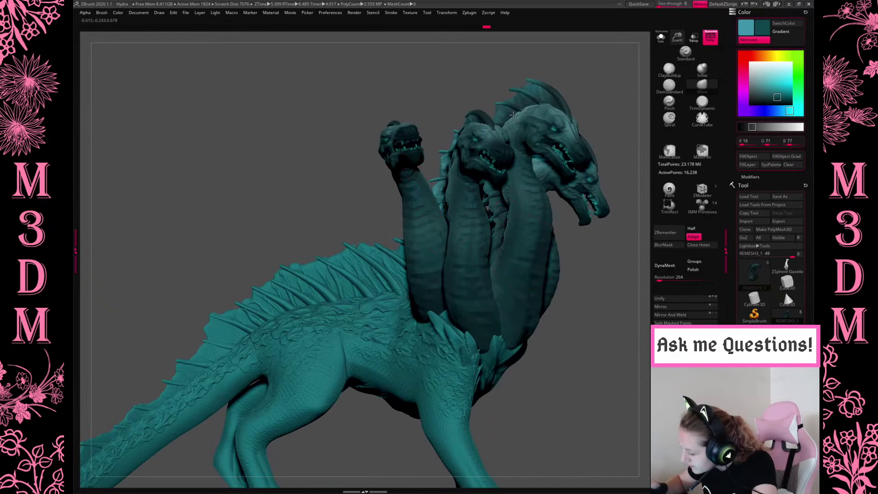
# Isolate the active neck and reshape its front contour with the Move brush, adjusting the draw size as needed.
pyautogui.click(661, 38)
pyautogui.moveTo(529, 126)
pyautogui.keyDown('alt'); pyautogui.mouseDown()
pyautogui.moveTo(527, 176)
pyautogui.moveTo(526, 163)
pyautogui.moveTo(517, 179)
pyautogui.mouseUp(); pyautogui.keyUp('alt')
pyautogui.moveTo(429, 182); pyautogui.dragTo(446, 169)
pyautogui.press('space')
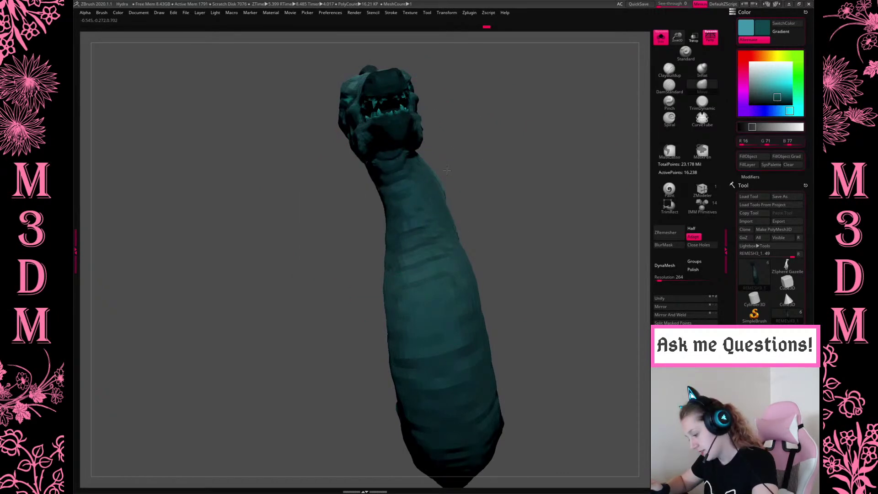
pyautogui.press('space')
pyautogui.moveTo(438, 221); pyautogui.dragTo(460, 221)
pyautogui.press('space')
pyautogui.moveTo(411, 308); pyautogui.dragTo(397, 306)
pyautogui.press('space')
pyautogui.moveTo(438, 276); pyautogui.dragTo(454, 275)
pyautogui.moveTo(426, 330); pyautogui.dragTo(407, 329)
# Nudge the contour of the isolated neck just behind the head, working from the back.
pyautogui.moveTo(546, 231)
pyautogui.mouseDown()
pyautogui.moveTo(584, 227)
pyautogui.moveTo(542, 245)
pyautogui.moveTo(580, 204)
pyautogui.moveTo(540, 239)
pyautogui.moveTo(499, 205)
pyautogui.mouseUp()
pyautogui.press('space')
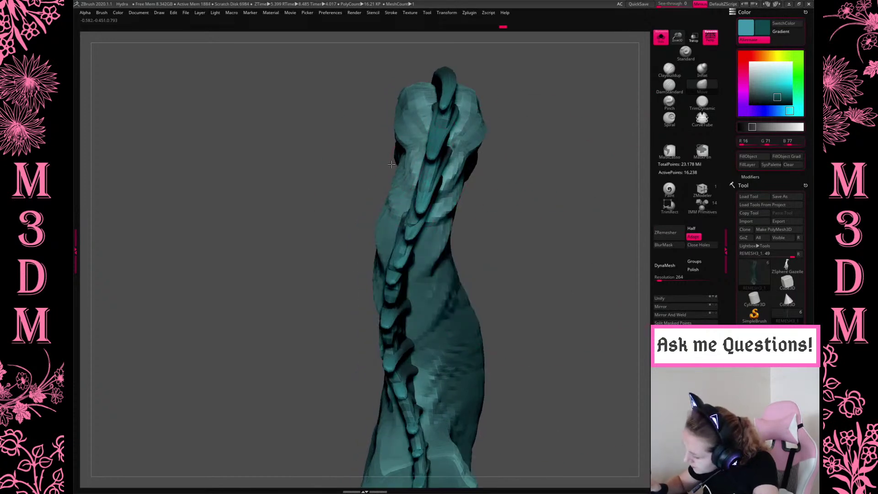
pyautogui.moveTo(382, 184); pyautogui.dragTo(380, 184)
pyautogui.moveTo(406, 153); pyautogui.dragTo(399, 152)
pyautogui.moveTo(551, 204)
pyautogui.mouseDown()
pyautogui.moveTo(551, 191)
pyautogui.moveTo(535, 196)
pyautogui.moveTo(586, 208)
pyautogui.mouseUp()
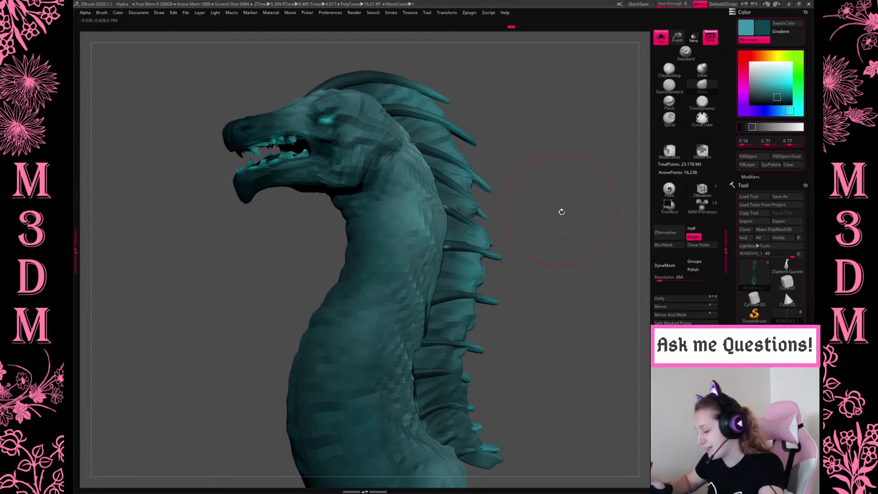
# Adjust the isolated neck's throat outline with the Move brush, then show the whole hydra again.
pyautogui.moveTo(548, 240)
pyautogui.mouseDown()
pyautogui.moveTo(580, 245)
pyautogui.moveTo(526, 238)
pyautogui.mouseUp()
pyautogui.press('space')
pyautogui.moveTo(389, 272); pyautogui.dragTo(414, 264)
pyautogui.press('space')
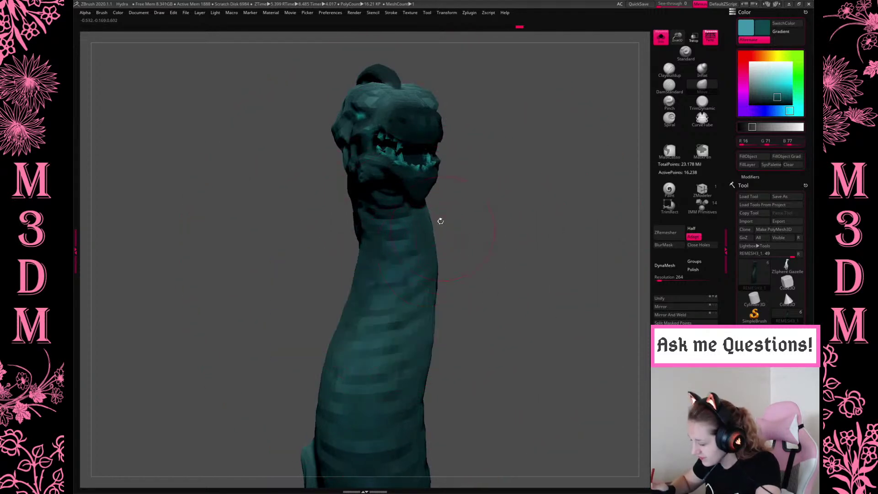
pyautogui.moveTo(451, 214); pyautogui.dragTo(454, 187)
pyautogui.moveTo(494, 215)
pyautogui.mouseDown()
pyautogui.moveTo(529, 199)
pyautogui.moveTo(499, 201)
pyautogui.mouseUp()
pyautogui.click(661, 37)
# Make the central neck the active subtool and smooth its base where it meets the chest plates.
pyautogui.press('f')
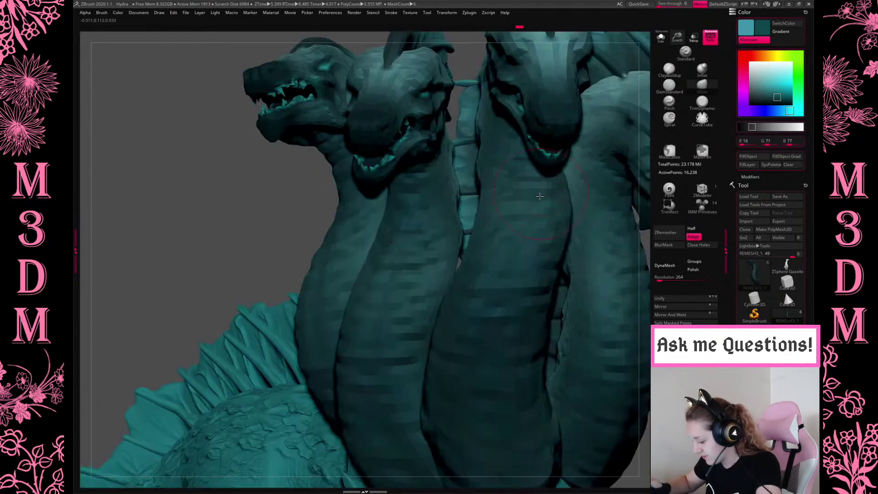
pyautogui.press('f')
pyautogui.keyDown('alt'); pyautogui.moveTo(585, 345); pyautogui.dragTo(539, 341); pyautogui.keyUp('alt')
pyautogui.moveTo(582, 299)
pyautogui.mouseDown()
pyautogui.moveTo(559, 298)
pyautogui.moveTo(580, 300)
pyautogui.mouseUp()
pyautogui.keyDown('alt'); pyautogui.click(457, 295); pyautogui.keyUp('alt')
pyautogui.moveTo(565, 269); pyautogui.dragTo(486, 296)
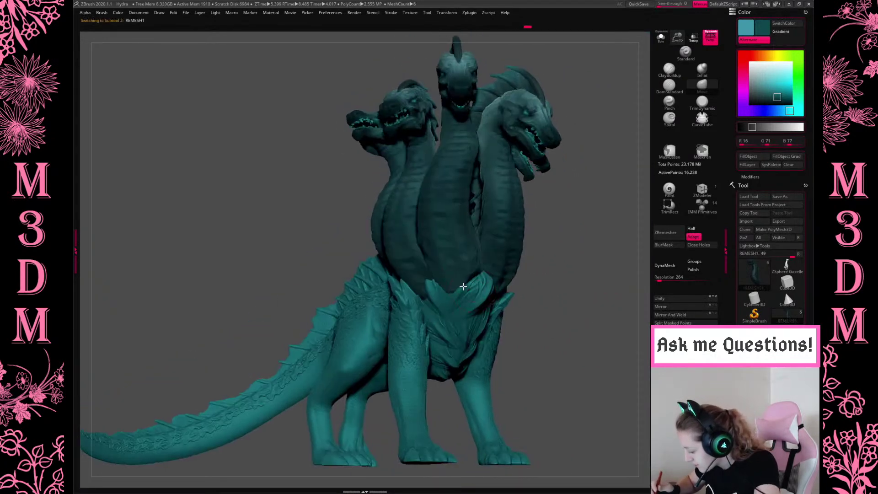
pyautogui.press('shift')
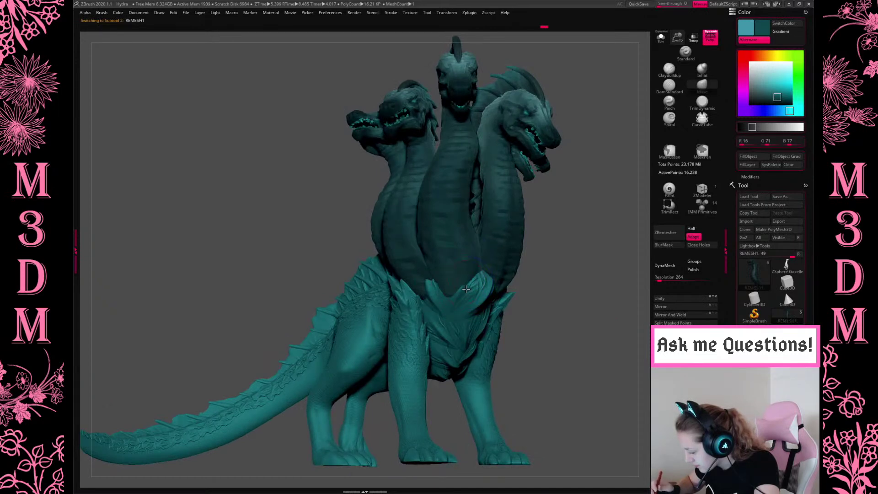
pyautogui.press('shift')
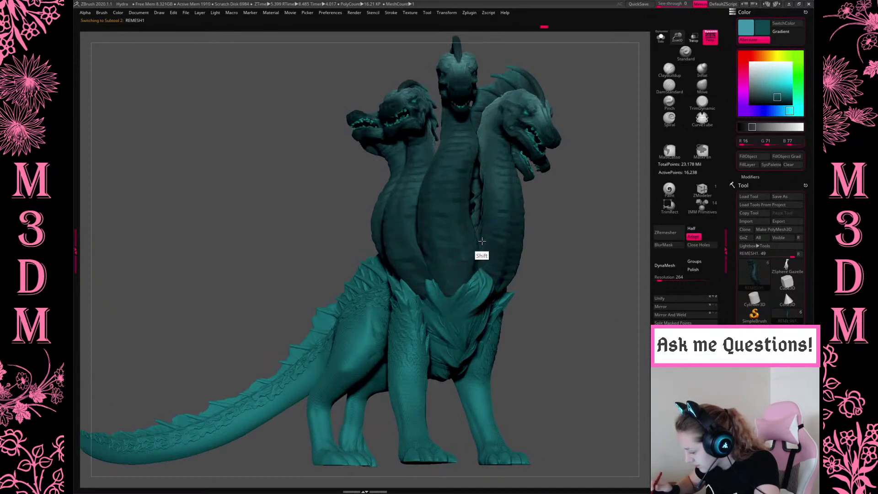
# Make the neighbouring neck the active subtool and touch up its boundary with the central neck using the DamStandard brush.
pyautogui.moveTo(574, 268); pyautogui.dragTo(435, 283)
pyautogui.moveTo(471, 317); pyautogui.dragTo(430, 286, button='right')
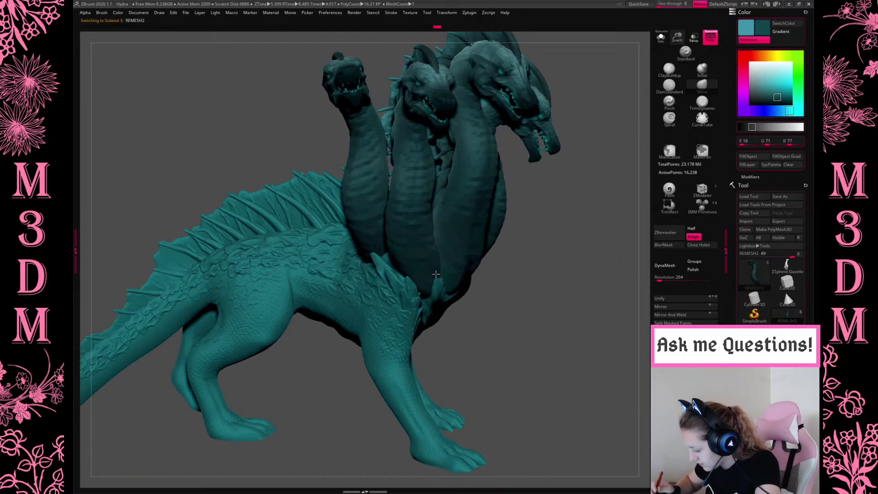
pyautogui.moveTo(494, 294); pyautogui.dragTo(440, 271, button='right')
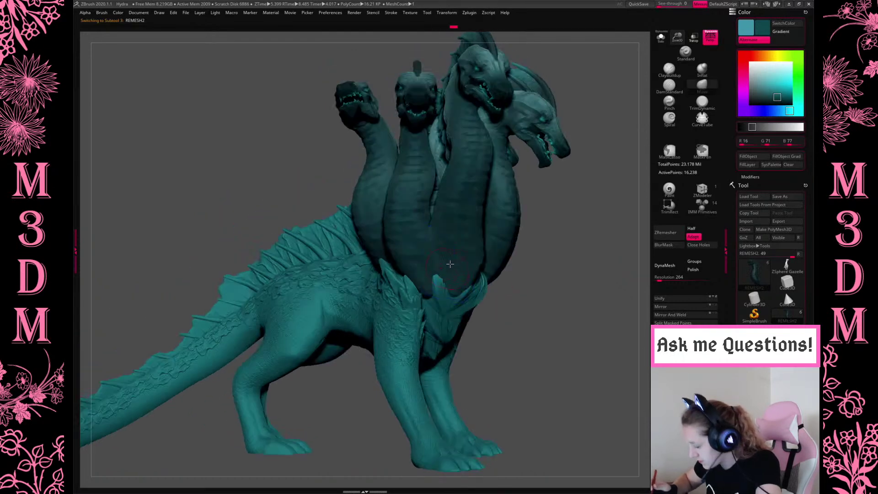
pyautogui.press('space')
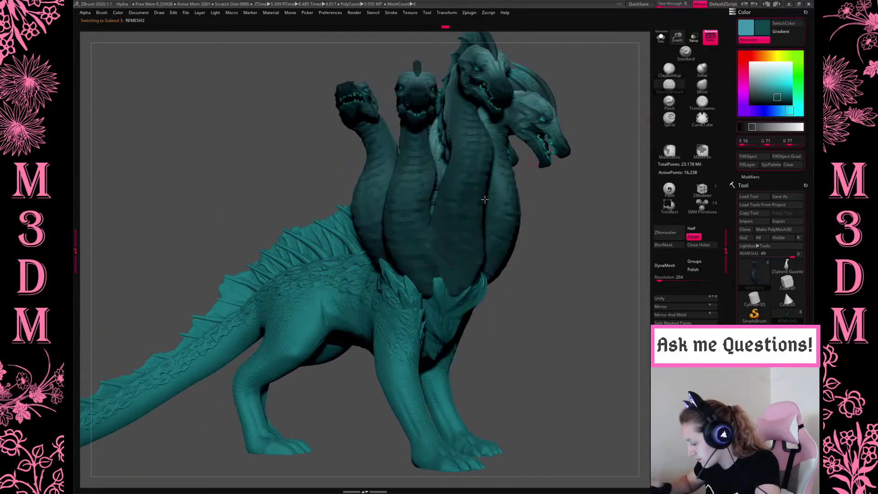
pyautogui.press('space')
pyautogui.press('space')
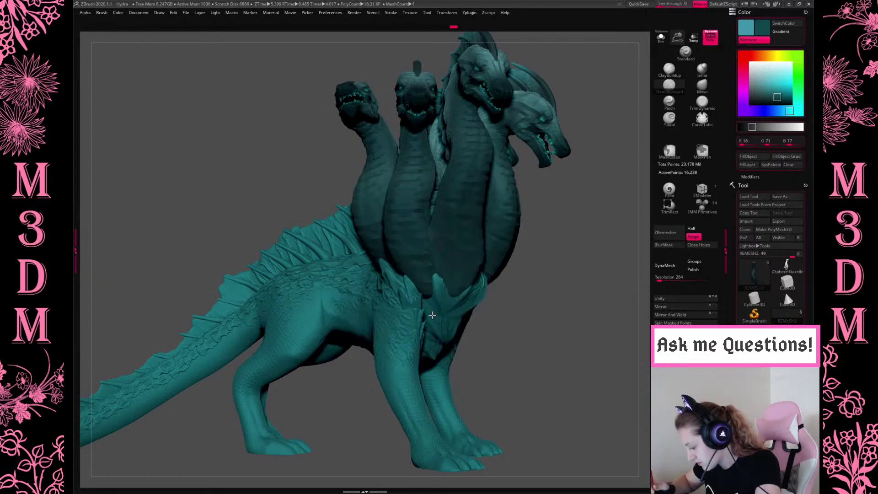
pyautogui.moveTo(555, 282); pyautogui.dragTo(531, 276)
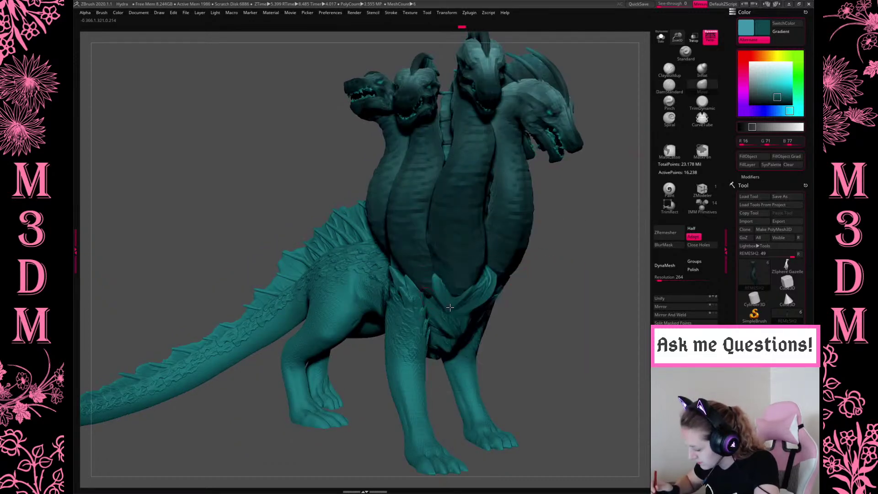
# Return to the central neck's subtool and fit its base against the chest plates with a resized Move brush.
pyautogui.keyDown('alt'); pyautogui.click(461, 287); pyautogui.keyUp('alt')
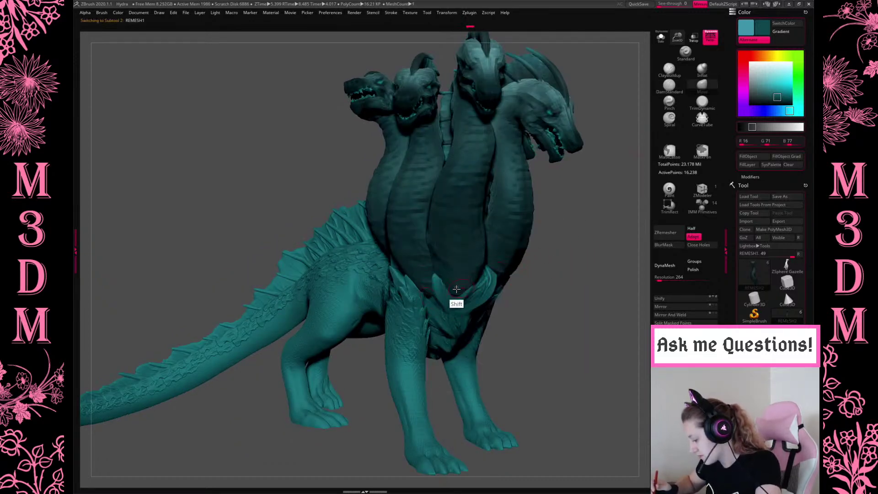
pyautogui.press('space')
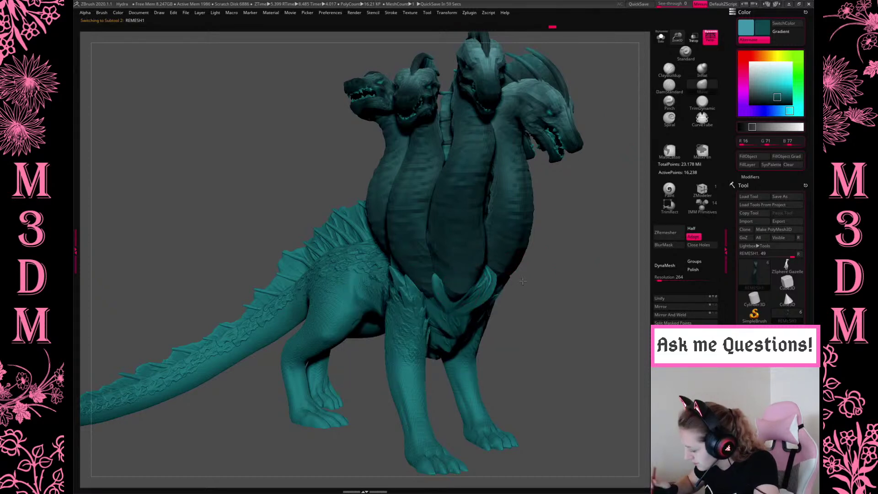
pyautogui.moveTo(535, 254); pyautogui.dragTo(451, 297)
pyautogui.moveTo(523, 292); pyautogui.dragTo(459, 310)
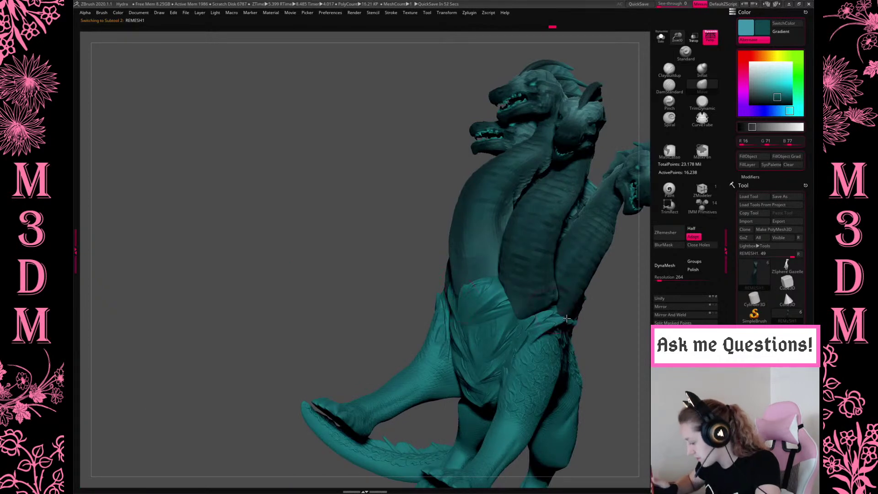
pyautogui.moveTo(621, 342); pyautogui.dragTo(600, 335)
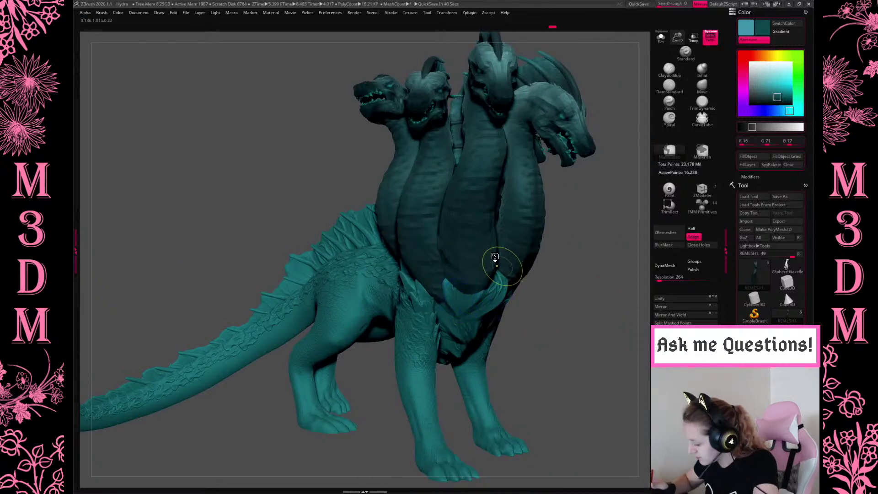
# Smooth the central neck's lower edge and pull its base down into a point between the chest plates.
pyautogui.press('space')
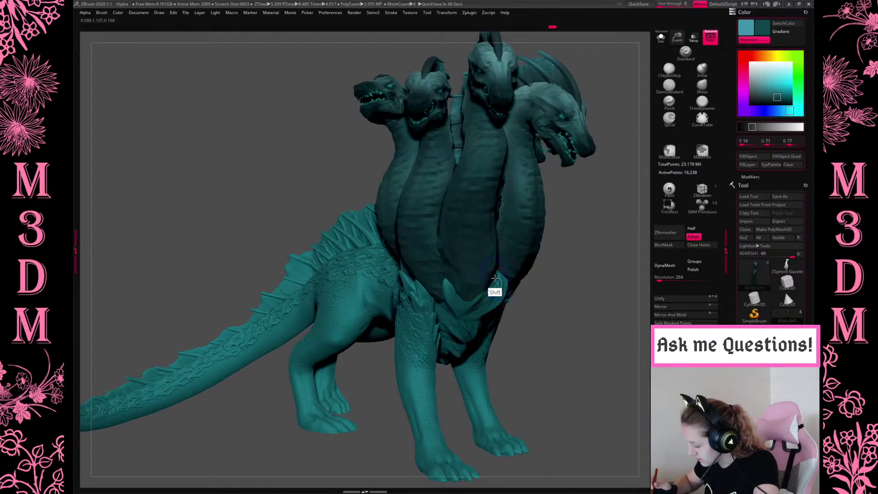
pyautogui.hotkey('shift', 'space')
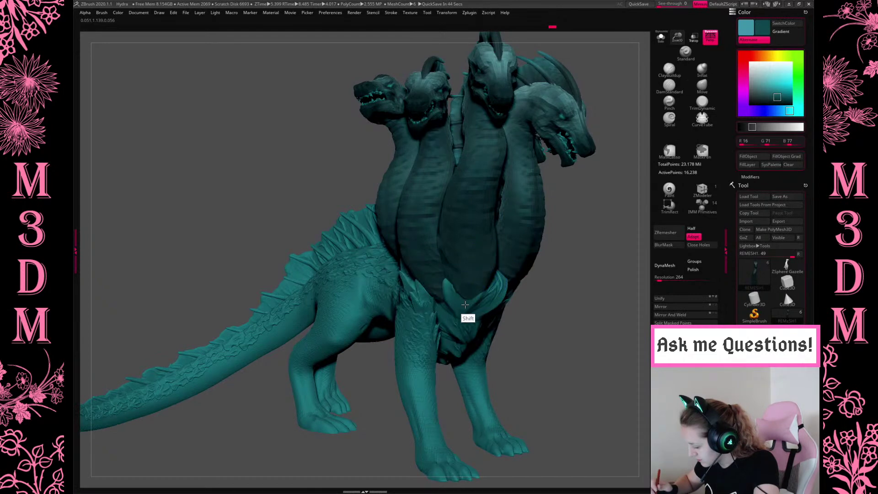
pyautogui.press('f')
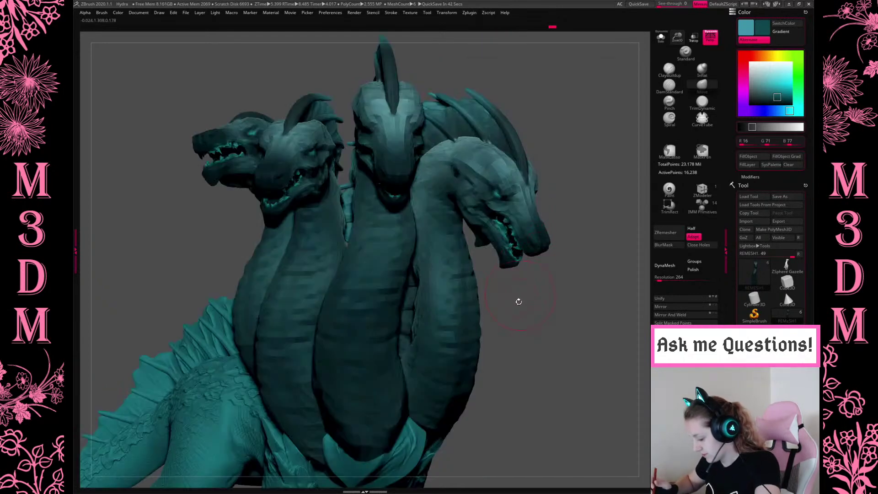
pyautogui.press('f')
pyautogui.press('space')
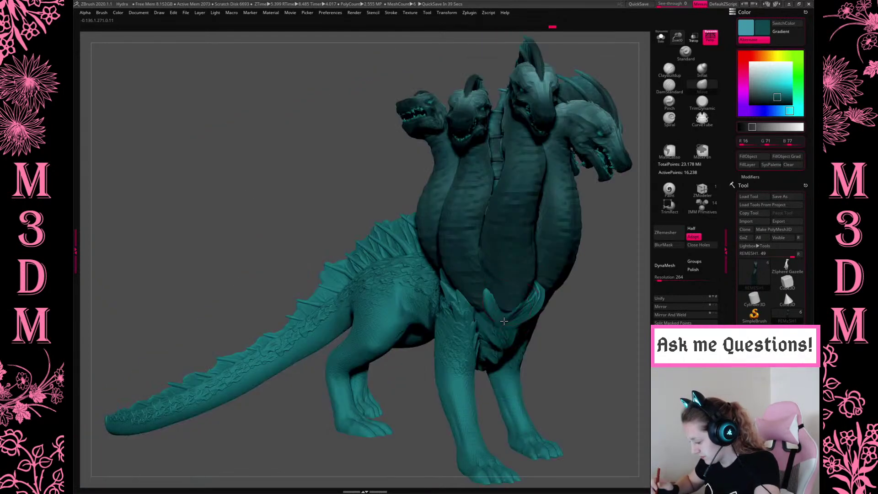
pyautogui.keyDown('alt'); pyautogui.moveTo(560, 282); pyautogui.dragTo(468, 347); pyautogui.keyUp('alt')
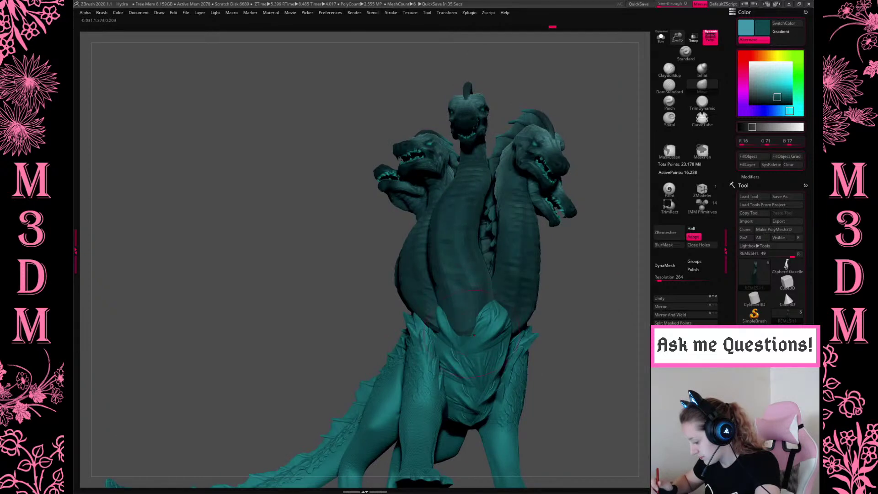
pyautogui.keyDown('shift'); pyautogui.moveTo(572, 336); pyautogui.dragTo(513, 316); pyautogui.keyUp('shift')
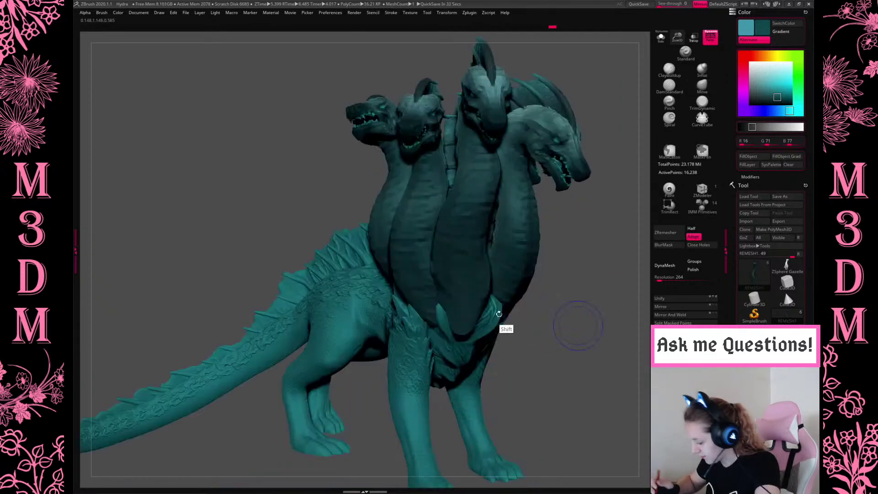
# Refine the central neck's pointed base and define its edge along the chest plates with the DamStandard brush.
pyautogui.rightClick(427, 381)
pyautogui.moveTo(563, 304); pyautogui.dragTo(521, 313)
pyautogui.moveTo(580, 300); pyautogui.dragTo(555, 293)
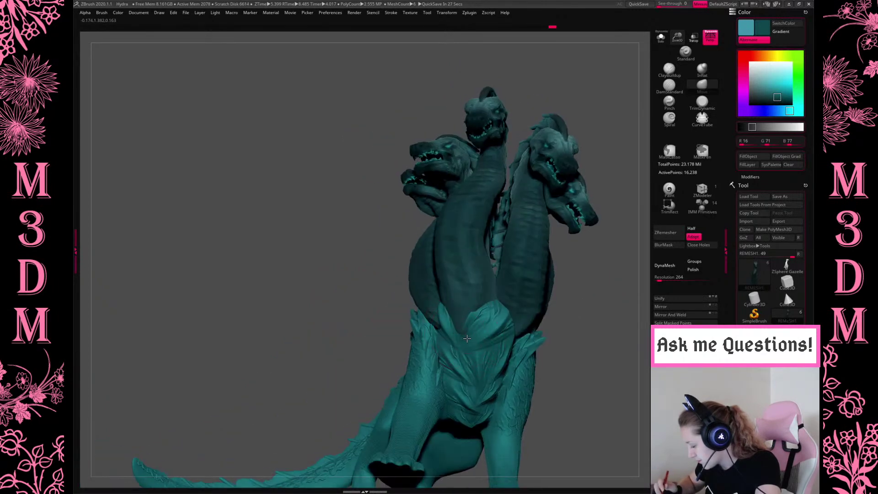
pyautogui.press('space')
pyautogui.press('space')
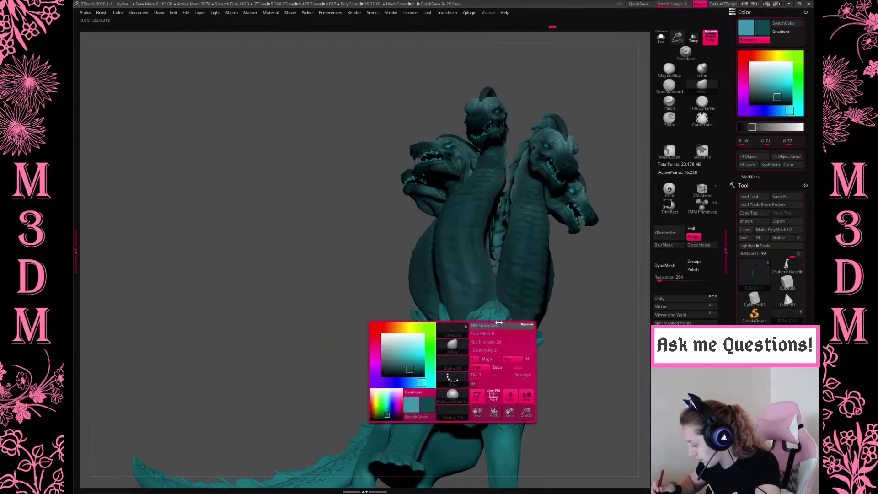
pyautogui.click(676, 88)
pyautogui.press('space')
pyautogui.press('space')
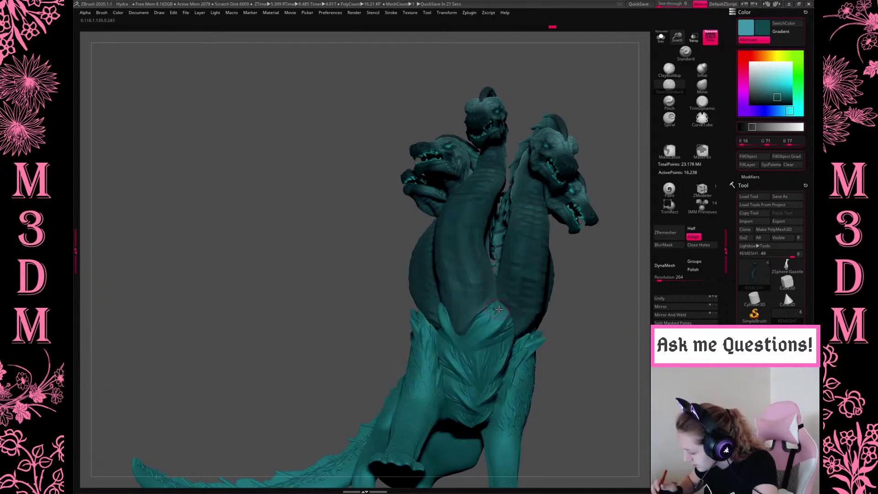
pyautogui.moveTo(605, 300); pyautogui.dragTo(492, 336)
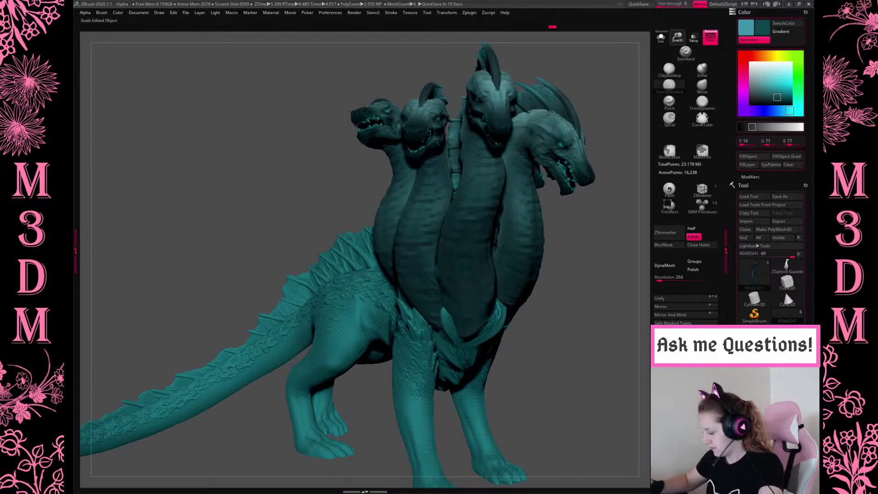
# Make the REMESH3 outer neck the active subtool, choose the Move brush and check the neck in isolation.
pyautogui.moveTo(678, 37); pyautogui.dragTo(643, 32)
pyautogui.keyDown('alt'); pyautogui.moveTo(574, 313); pyautogui.dragTo(556, 300); pyautogui.keyUp('alt')
pyautogui.moveTo(576, 236)
pyautogui.mouseDown()
pyautogui.moveTo(588, 235)
pyautogui.moveTo(576, 228)
pyautogui.mouseUp()
pyautogui.moveTo(679, 38); pyautogui.dragTo(707, 69)
pyautogui.keyDown('alt'); pyautogui.click(465, 309); pyautogui.keyUp('alt')
pyautogui.rightClick(442, 357)
pyautogui.moveTo(572, 176); pyautogui.dragTo(599, 177)
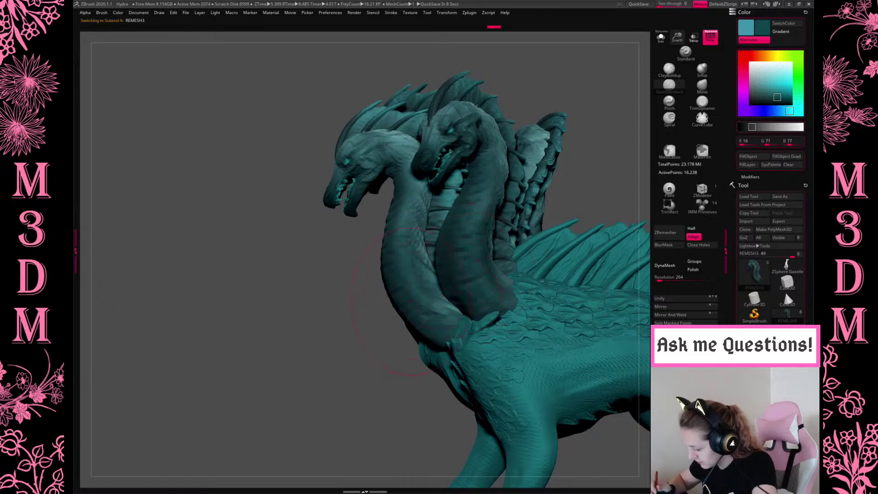
pyautogui.click(705, 90)
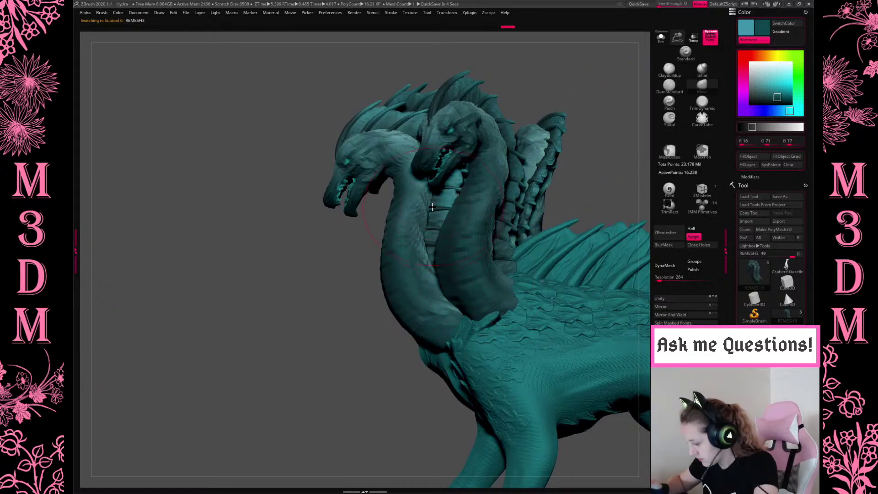
pyautogui.click(661, 37)
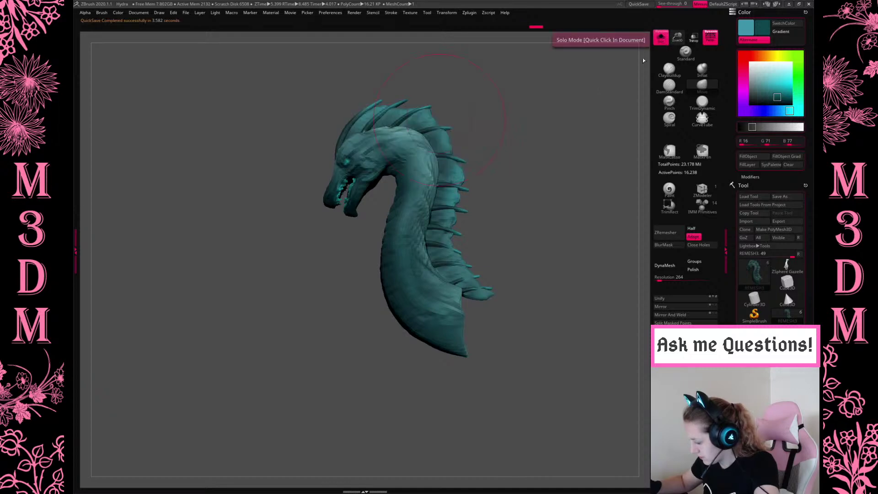
pyautogui.click(661, 36)
# Make the adjacent REMESH3_2 neck the active subtool and nudge its base into the scaled back with the Move brush.
pyautogui.moveTo(589, 167); pyautogui.dragTo(577, 230)
pyautogui.keyDown('alt'); pyautogui.click(517, 318); pyautogui.keyUp('alt')
pyautogui.press('space')
pyautogui.moveTo(515, 280); pyautogui.dragTo(524, 279)
pyautogui.moveTo(573, 174); pyautogui.dragTo(491, 293)
pyautogui.press('space')
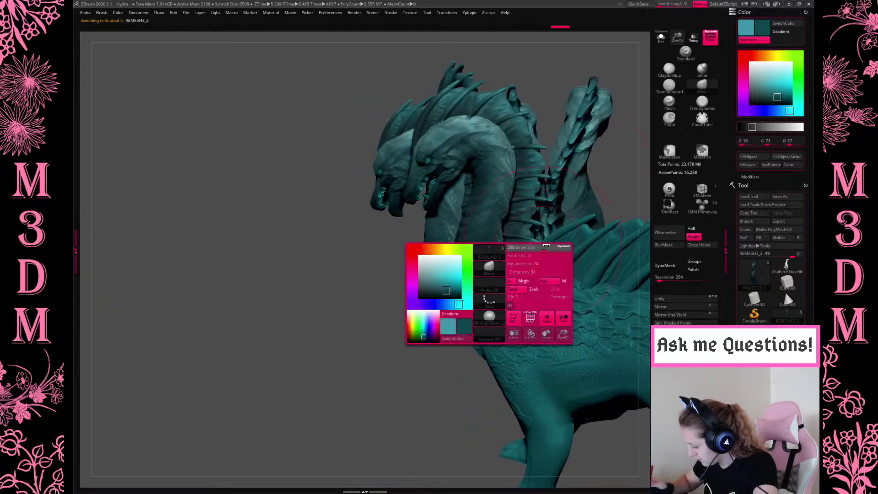
# Make the body the active subtool and examine the whole hydra from behind and from the front.
pyautogui.press('f')
pyautogui.press('f')
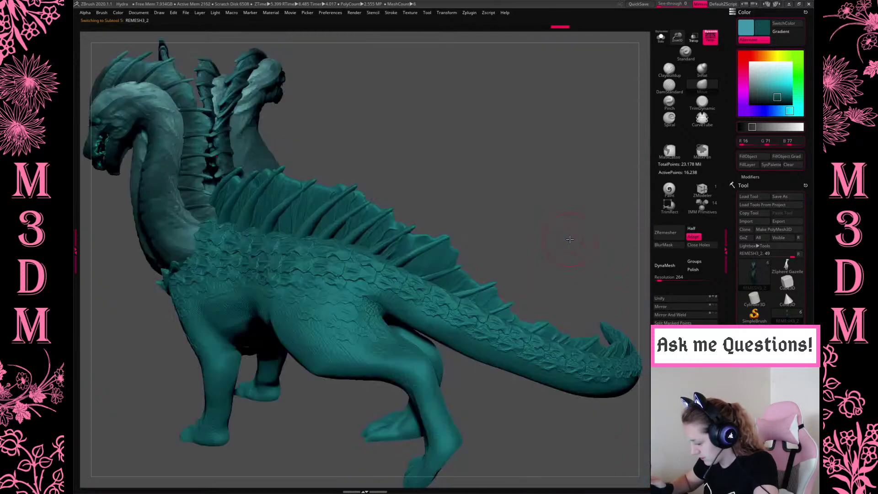
pyautogui.moveTo(560, 213); pyautogui.dragTo(240, 299)
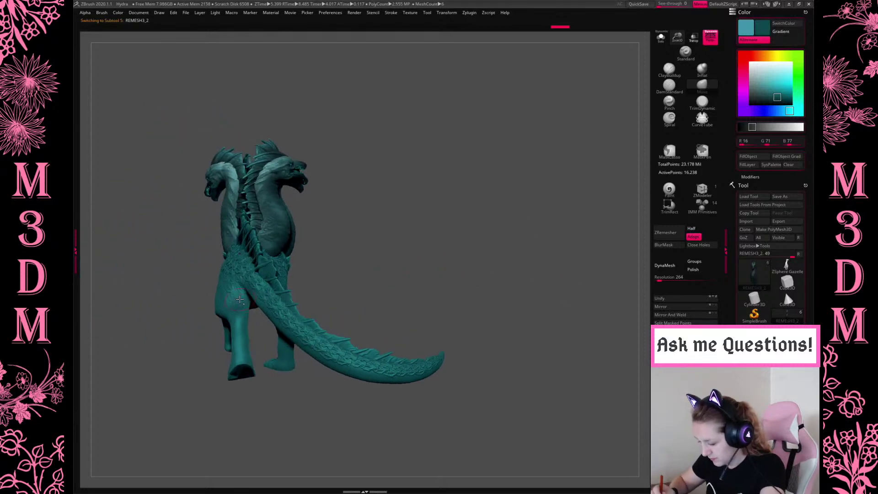
pyautogui.moveTo(451, 253); pyautogui.dragTo(403, 300)
pyautogui.rightClick(404, 300)
pyautogui.moveTo(471, 265)
pyautogui.mouseDown()
pyautogui.moveTo(526, 274)
pyautogui.moveTo(480, 266)
pyautogui.mouseUp()
pyautogui.rightClick(479, 266)
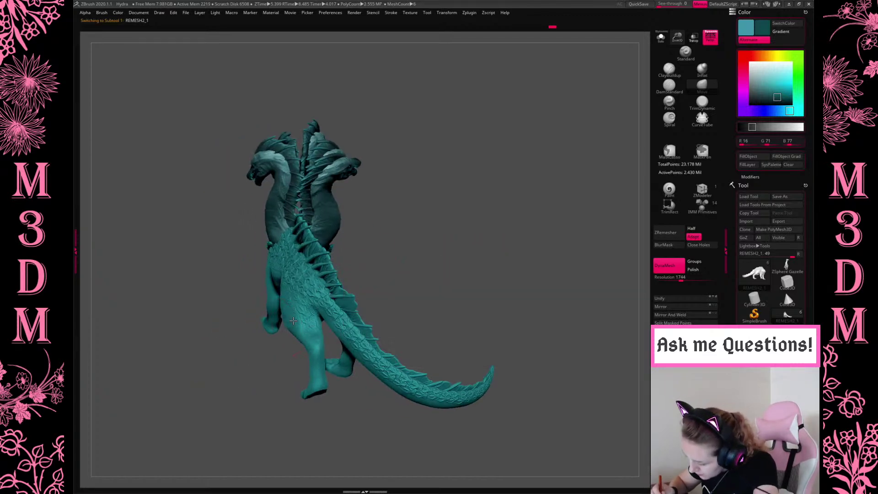
pyautogui.moveTo(410, 245)
pyautogui.mouseDown()
pyautogui.moveTo(486, 230)
pyautogui.moveTo(484, 222)
pyautogui.moveTo(532, 271)
pyautogui.moveTo(573, 268)
pyautogui.moveTo(538, 279)
pyautogui.moveTo(527, 310)
pyautogui.moveTo(626, 260)
pyautogui.mouseUp()
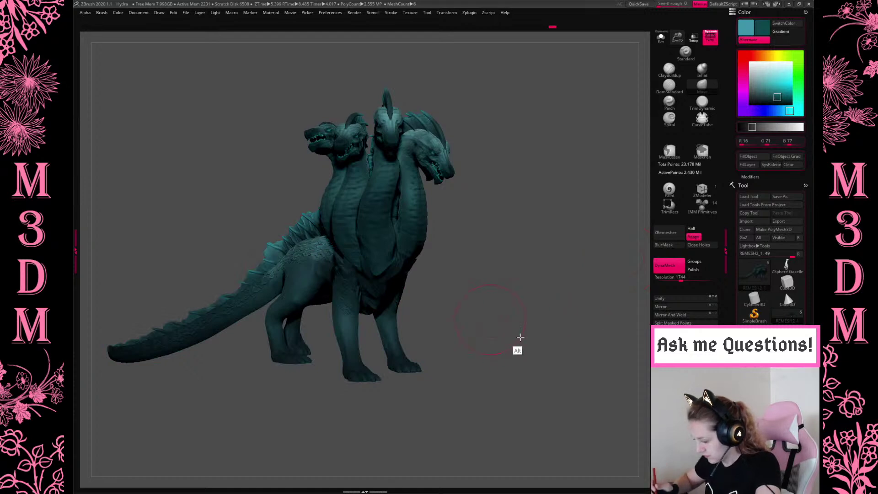
# Switch all of the hydra's subtools to their highest subdivision level.
pyautogui.keyDown('alt'); pyautogui.moveTo(587, 234); pyautogui.dragTo(615, 252); pyautogui.keyUp('alt')
pyautogui.click(469, 12)
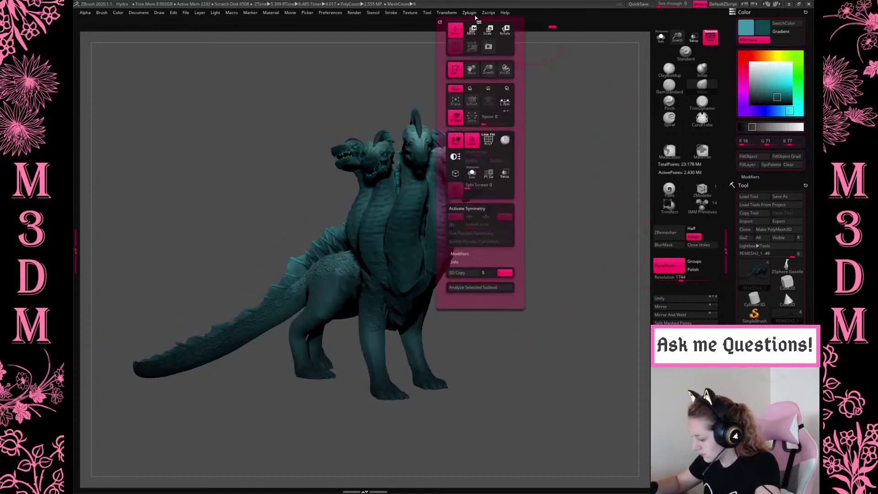
pyautogui.click(526, 198)
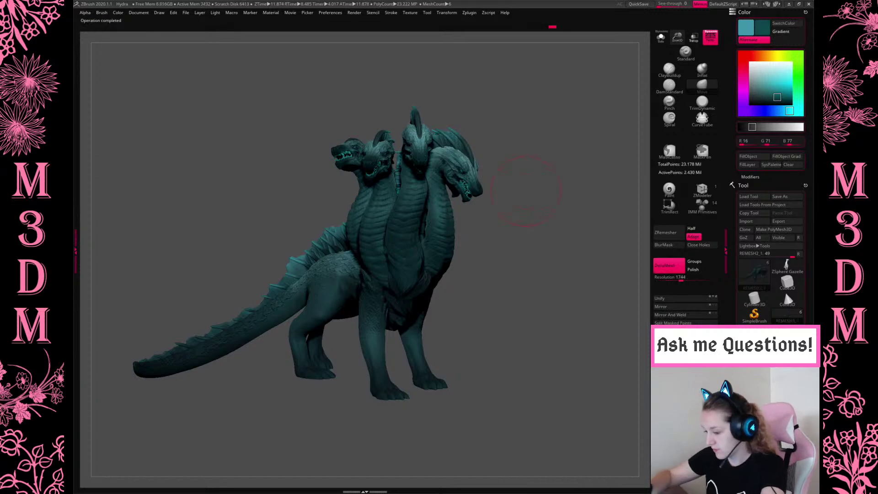
# Set the document background to black and check the full hydra against it at closer and wider views.
pyautogui.click(139, 12)
pyautogui.moveTo(155, 144); pyautogui.dragTo(180, 146)
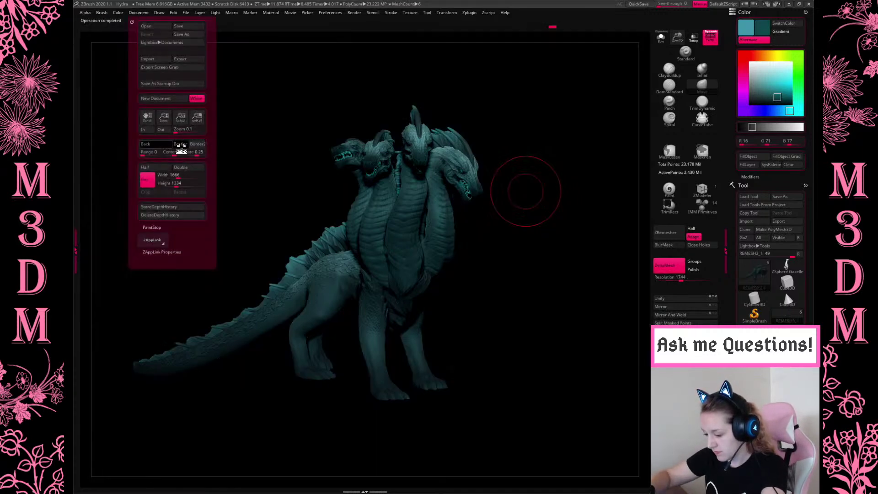
pyautogui.moveTo(677, 38); pyautogui.dragTo(678, 59)
pyautogui.keyDown('alt'); pyautogui.moveTo(583, 277); pyautogui.dragTo(591, 279); pyautogui.keyUp('alt')
pyautogui.moveTo(676, 26); pyautogui.dragTo(677, 42)
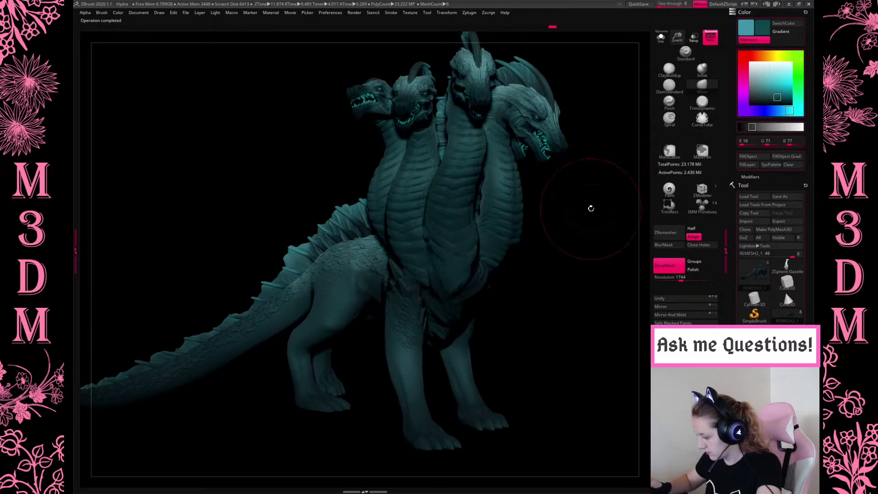
pyautogui.moveTo(589, 221); pyautogui.dragTo(589, 214)
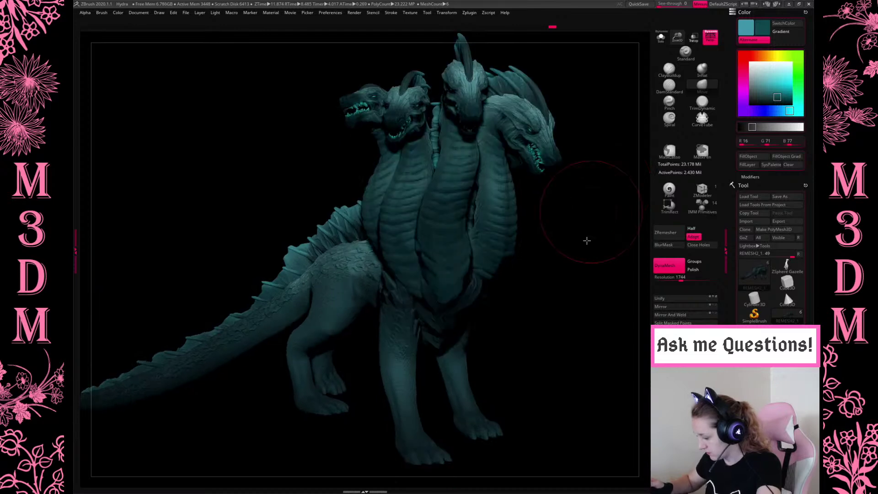
pyautogui.hotkey('shift', 'space')
pyautogui.click(577, 237)
pyautogui.moveTo(677, 38); pyautogui.dragTo(677, 27)
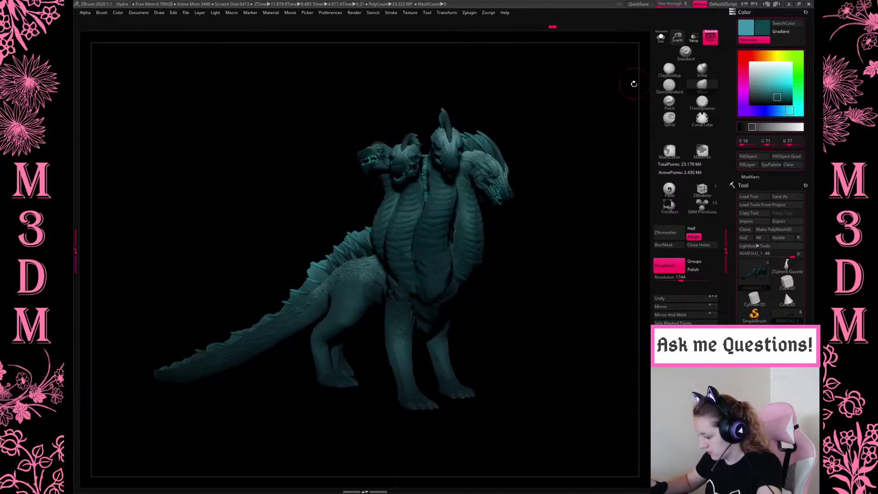
# Merge all visible subtools into one mesh and make the merged copy the active tool.
pyautogui.press('w')
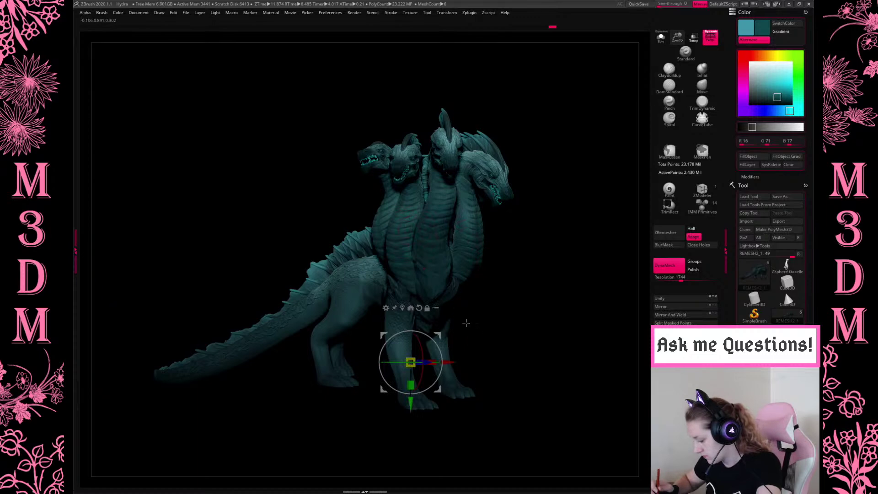
pyautogui.keyDown('alt'); pyautogui.click(444, 332); pyautogui.keyUp('alt')
pyautogui.keyDown('alt'); pyautogui.moveTo(442, 333); pyautogui.dragTo(582, 337); pyautogui.keyUp('alt')
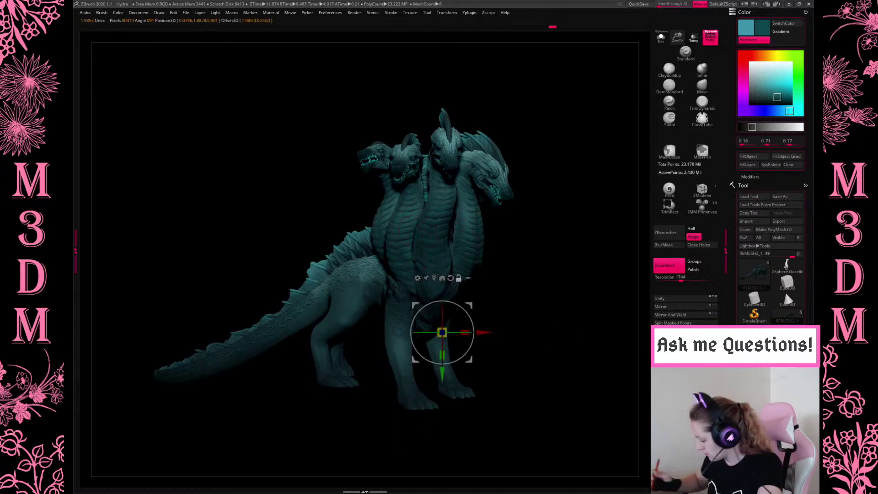
pyautogui.scroll(-5, 784, 121)
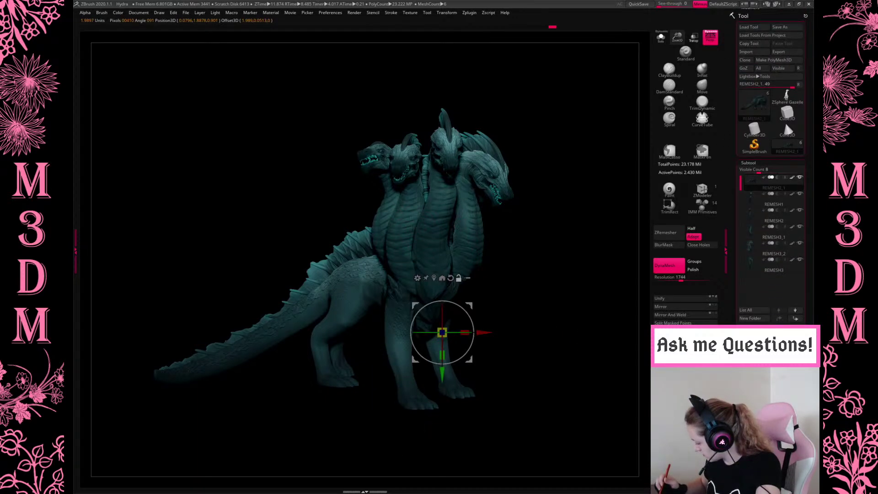
pyautogui.click(687, 333)
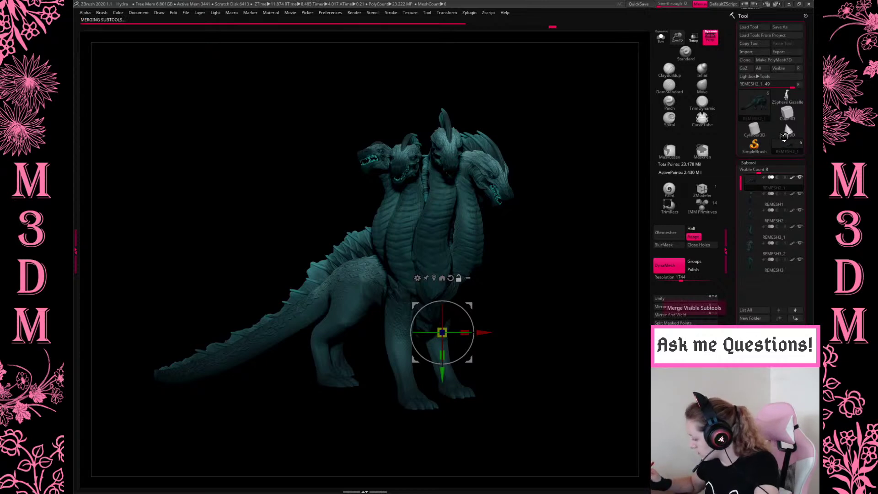
pyautogui.moveTo(790, 153)
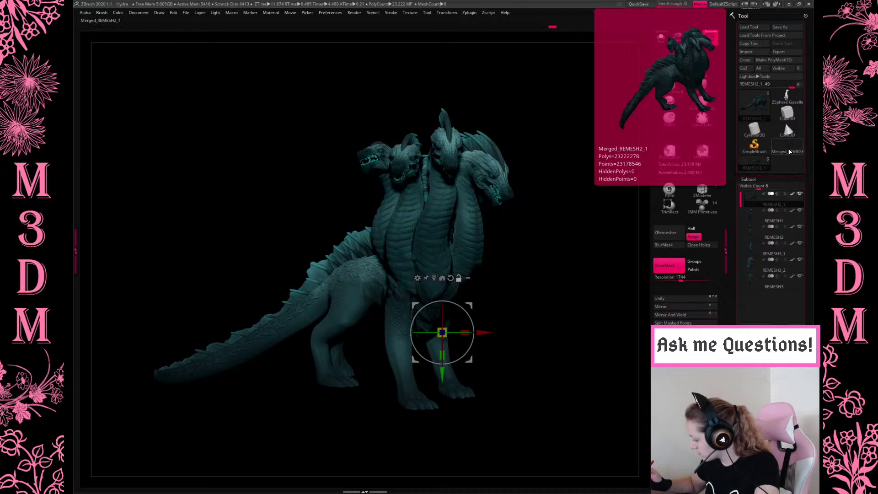
pyautogui.click(790, 151)
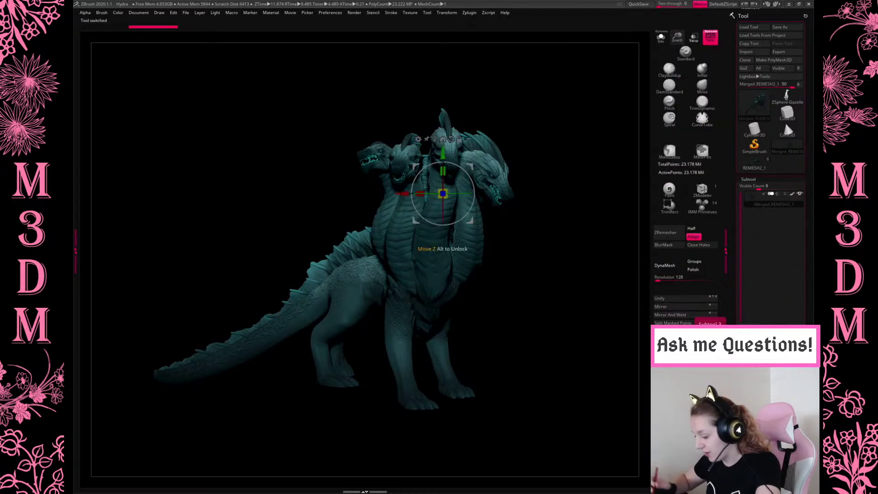
# Rotate the merged hydra with the gizmo, first around its center and again with the pivot placed on the front leg.
pyautogui.moveTo(478, 195); pyautogui.dragTo(475, 190)
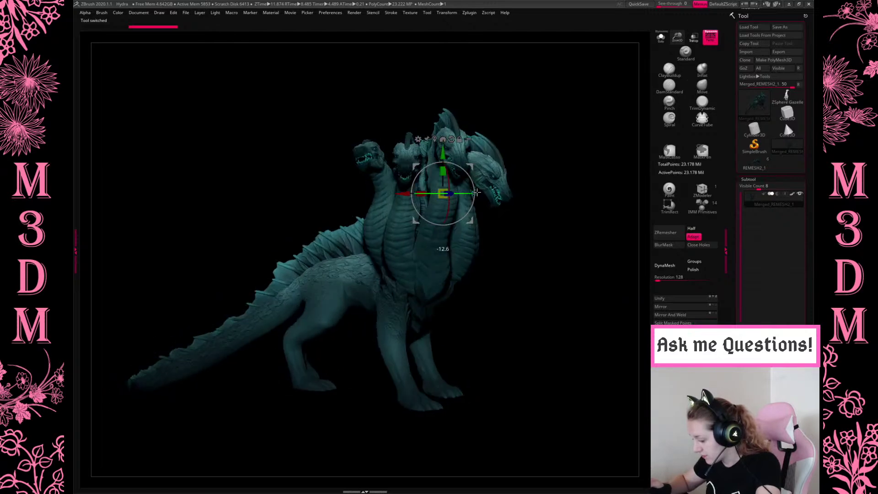
pyautogui.press('q')
pyautogui.press('w')
pyautogui.click(398, 349)
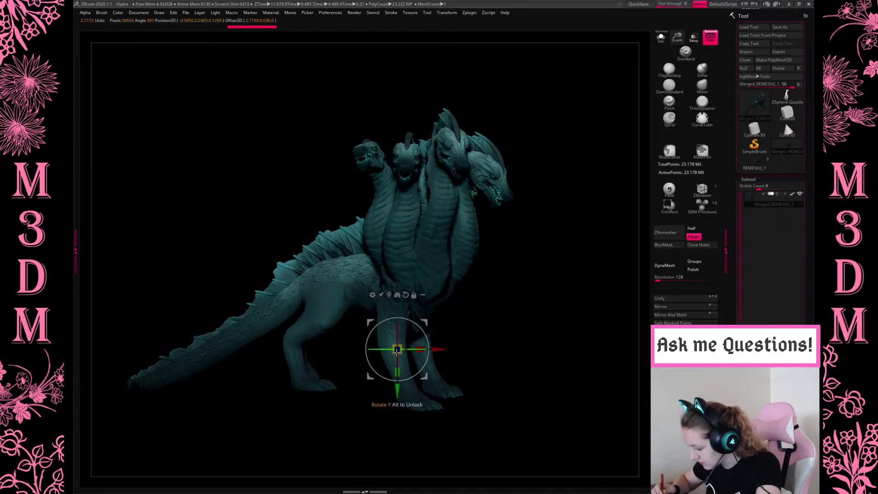
pyautogui.moveTo(394, 352); pyautogui.dragTo(247, 379)
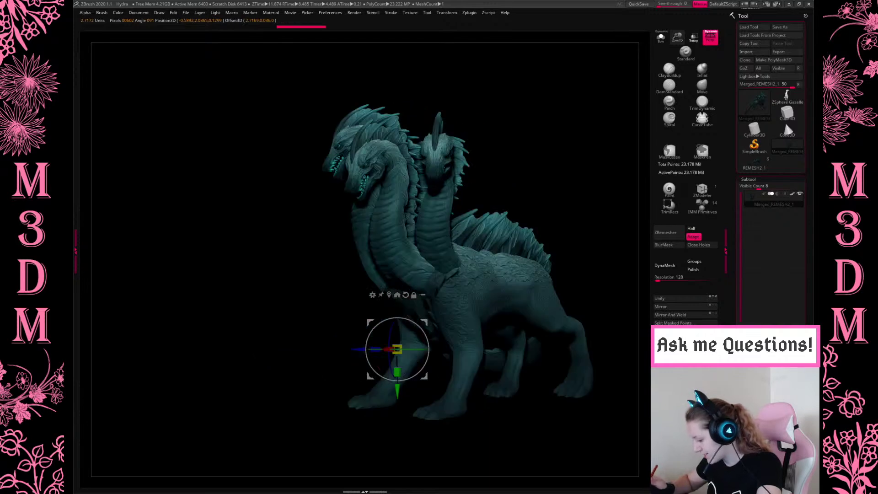
pyautogui.press('q')
# Examine the merged hydra from both sides at a smaller size and turn it once more with the gizmo.
pyautogui.keyDown('alt'); pyautogui.moveTo(582, 188); pyautogui.dragTo(512, 182); pyautogui.keyUp('alt')
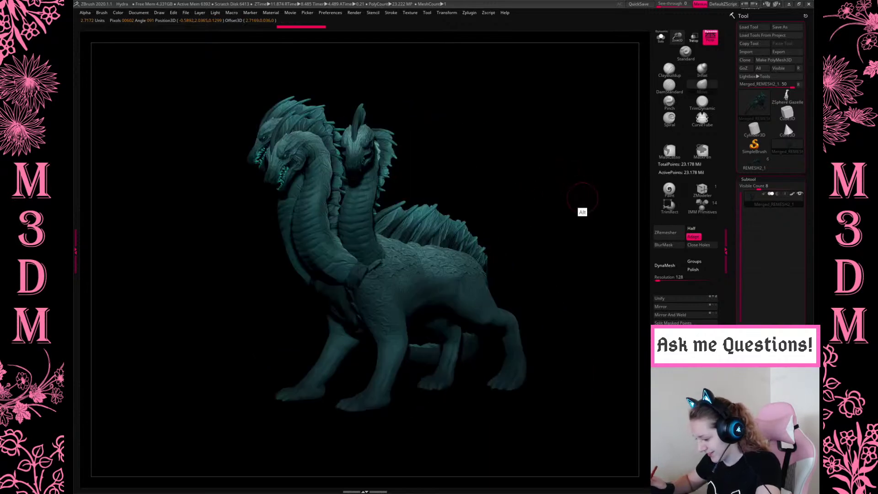
pyautogui.keyDown('alt'); pyautogui.moveTo(580, 199); pyautogui.dragTo(561, 189); pyautogui.keyUp('alt')
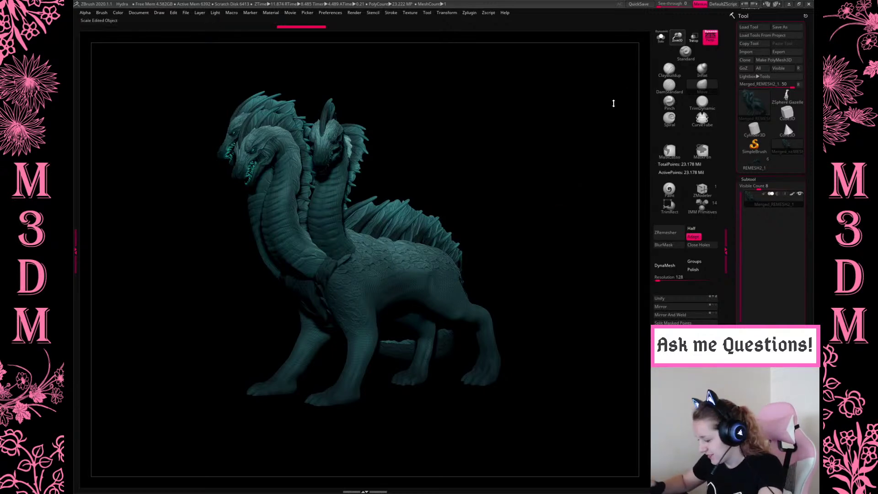
pyautogui.moveTo(546, 233); pyautogui.dragTo(544, 251)
pyautogui.moveTo(678, 41); pyautogui.dragTo(669, 4)
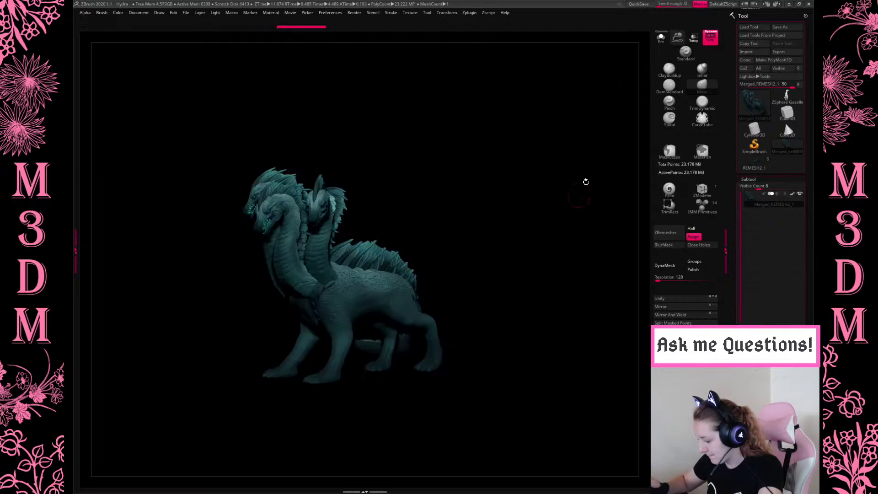
pyautogui.keyDown('alt'); pyautogui.moveTo(511, 378); pyautogui.dragTo(549, 369); pyautogui.keyUp('alt')
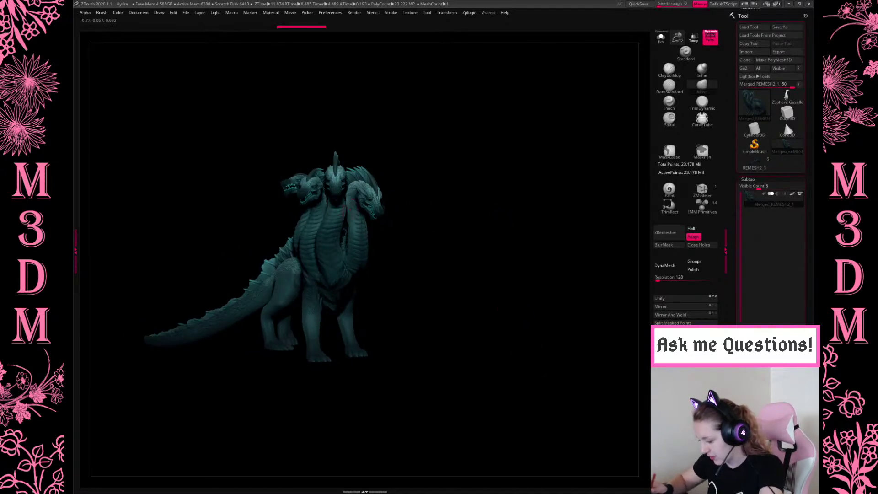
pyautogui.keyDown('alt'); pyautogui.moveTo(385, 205); pyautogui.dragTo(422, 210); pyautogui.keyUp('alt')
pyautogui.press('w')
pyautogui.moveTo(385, 328); pyautogui.dragTo(386, 334)
pyautogui.press('q')
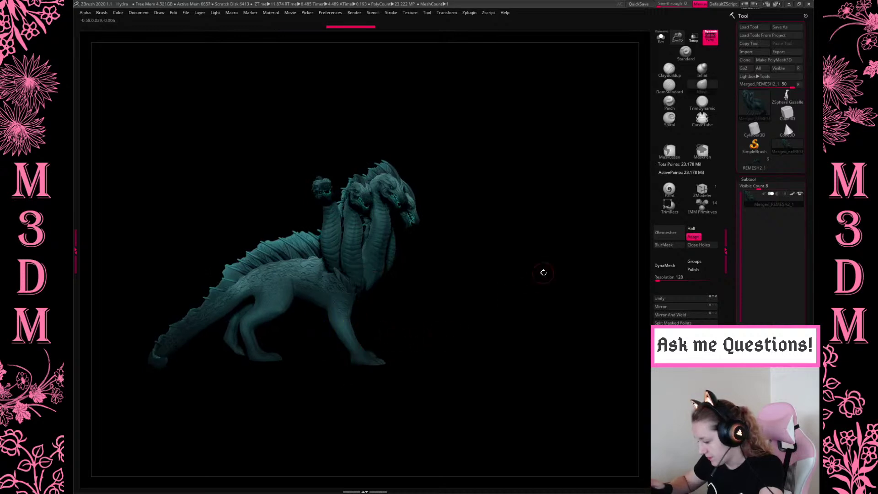
pyautogui.keyDown('alt'); pyautogui.moveTo(506, 278); pyautogui.dragTo(539, 277); pyautogui.keyUp('alt')
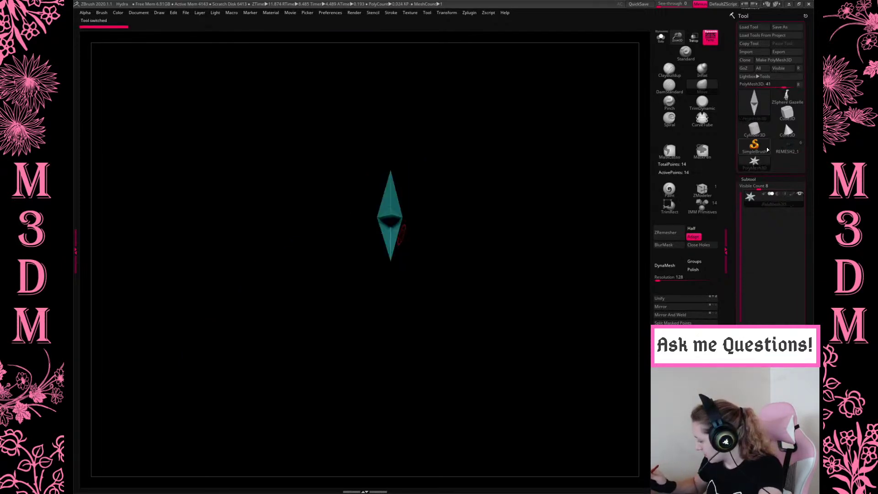
# Switch back to the REMESH2_1 tool with its separate subtools and turn the hydra to a side view.
pyautogui.click(784, 149)
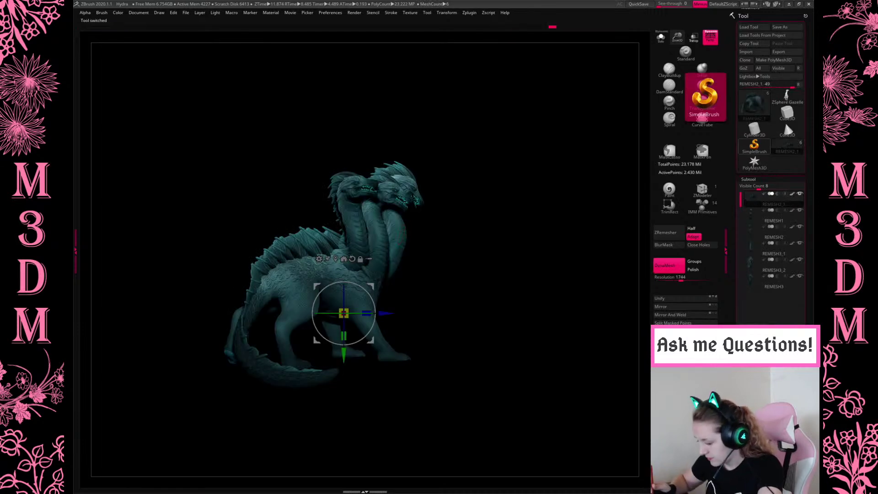
pyautogui.moveTo(517, 274); pyautogui.dragTo(452, 266)
pyautogui.press('q')
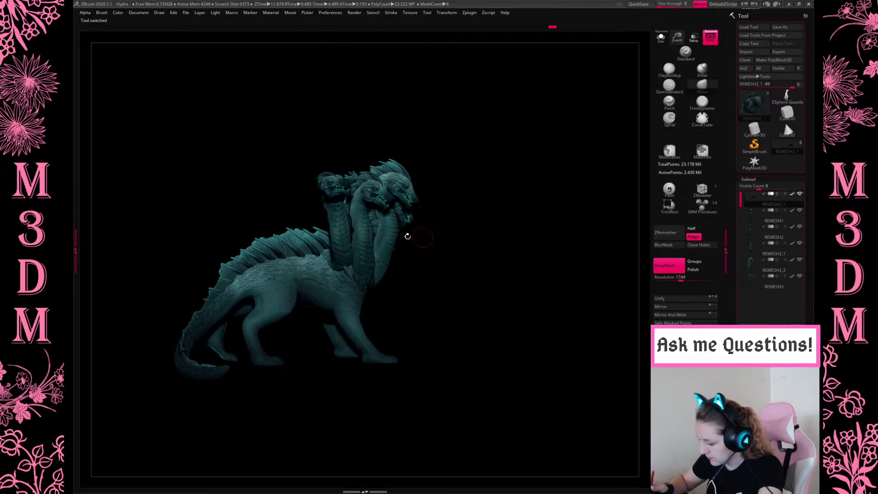
# Make the REMESH3_1 neck the active subtool, set the gizmo pivot at its base and rotate the neck forward.
pyautogui.keyDown('alt'); pyautogui.click(397, 219); pyautogui.keyUp('alt')
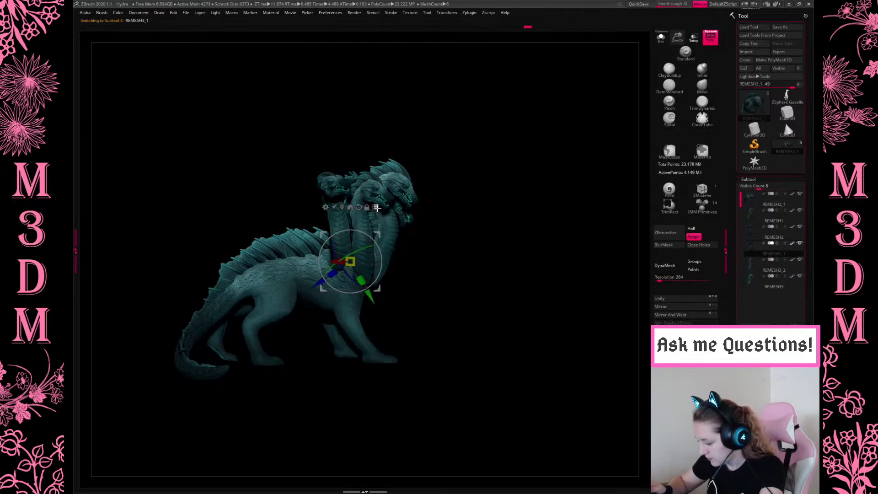
pyautogui.keyDown('ctrl'); pyautogui.click(358, 337); pyautogui.keyUp('ctrl')
pyautogui.keyDown('ctrl'); pyautogui.moveTo(345, 255); pyautogui.dragTo(575, 266); pyautogui.keyUp('ctrl')
pyautogui.keyDown('ctrl'); pyautogui.click(523, 263); pyautogui.keyUp('ctrl')
pyautogui.moveTo(379, 252); pyautogui.dragTo(403, 257)
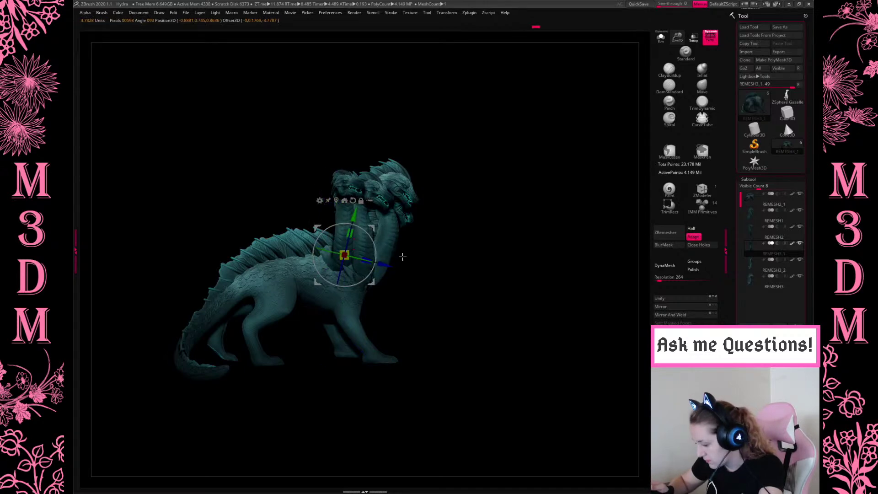
pyautogui.press('q')
pyautogui.press('w')
pyautogui.press('q')
# Fine-tune the REMESH3_1 neck's lean with the gizmo and check the spacing of the heads up close.
pyautogui.moveTo(505, 192); pyautogui.dragTo(508, 206)
pyautogui.moveTo(679, 38); pyautogui.dragTo(637, 114)
pyautogui.press('w')
pyautogui.moveTo(362, 272); pyautogui.dragTo(335, 275)
pyautogui.moveTo(386, 259); pyautogui.dragTo(389, 260)
pyautogui.press('q')
pyautogui.keyDown('shift'); pyautogui.moveTo(568, 255); pyautogui.dragTo(522, 233); pyautogui.keyUp('shift')
pyautogui.press('space')
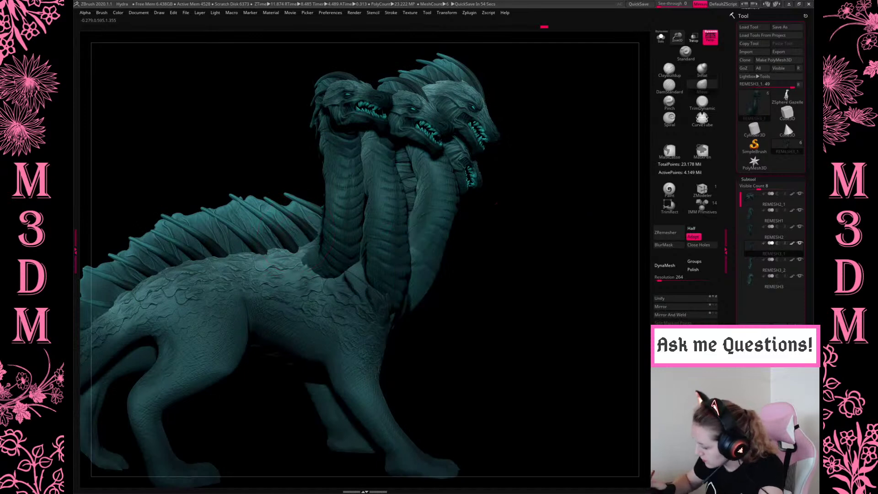
pyautogui.press('space')
pyautogui.press('f')
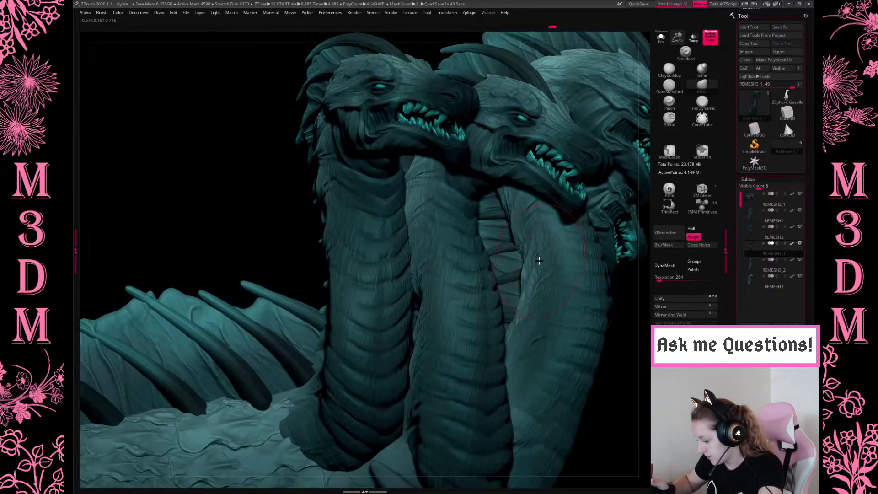
pyautogui.press('f')
pyautogui.moveTo(584, 243); pyautogui.dragTo(526, 261)
# Make the REMESH2 neck the active subtool and rotate it forward around its base with the gizmo.
pyautogui.keyDown('alt'); pyautogui.click(414, 253); pyautogui.keyUp('alt')
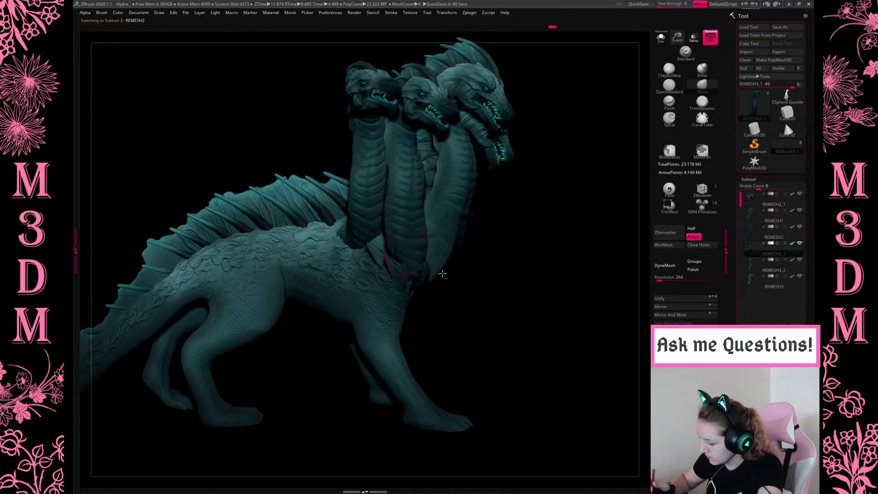
pyautogui.press('w')
pyautogui.keyDown('alt'); pyautogui.moveTo(476, 276); pyautogui.dragTo(484, 345); pyautogui.keyUp('alt')
pyautogui.keyDown('alt'); pyautogui.click(551, 253); pyautogui.keyUp('alt')
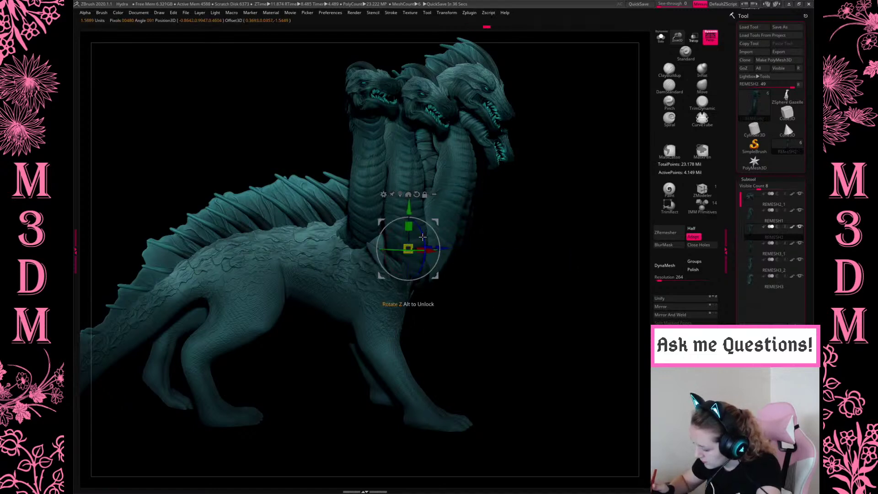
pyautogui.moveTo(427, 242)
pyautogui.mouseDown()
pyautogui.moveTo(387, 241)
pyautogui.moveTo(395, 236)
pyautogui.mouseUp()
pyautogui.press('q')
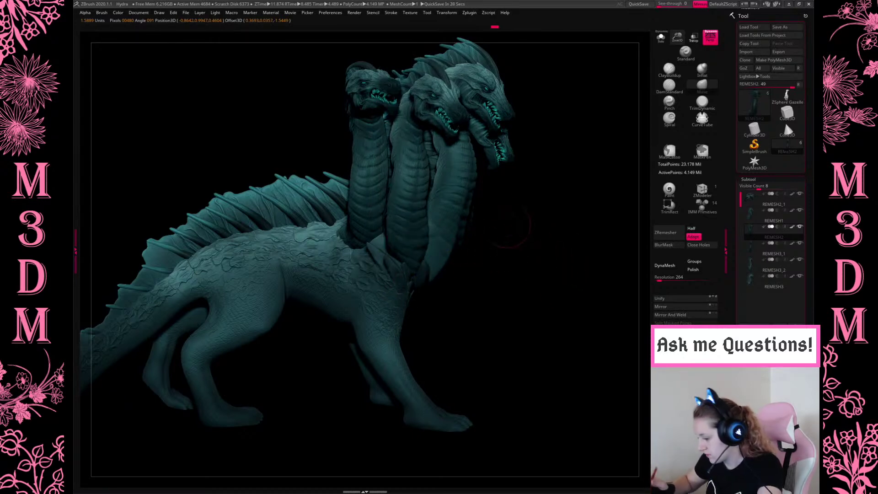
# Return to the REMESH3_1 neck and rotate it to separate its head from the neighboring one.
pyautogui.keyDown('alt'); pyautogui.click(431, 200); pyautogui.keyUp('alt')
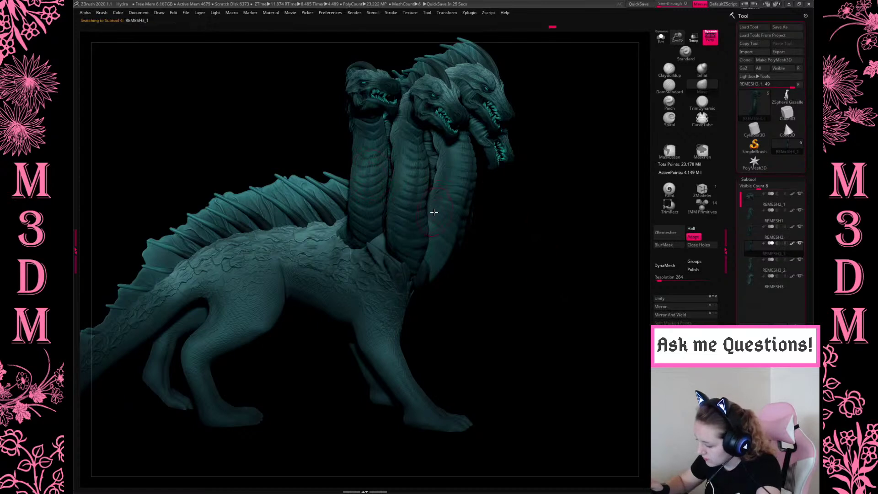
pyautogui.press('w')
pyautogui.keyDown('alt'); pyautogui.click(396, 198); pyautogui.keyUp('alt')
pyautogui.keyDown('alt'); pyautogui.click(370, 218); pyautogui.keyUp('alt')
pyautogui.moveTo(387, 219); pyautogui.dragTo(396, 218)
pyautogui.press('q')
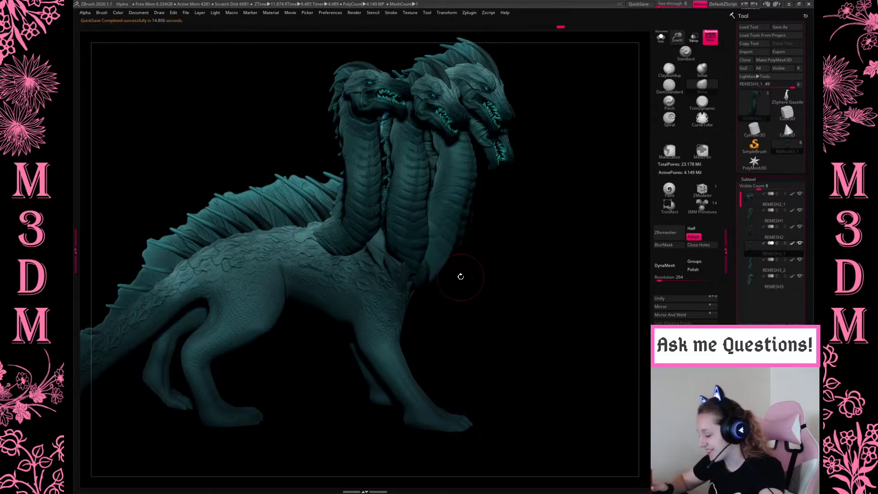
# Change the hydra's display material to MP_CHAV10.
pyautogui.press('space')
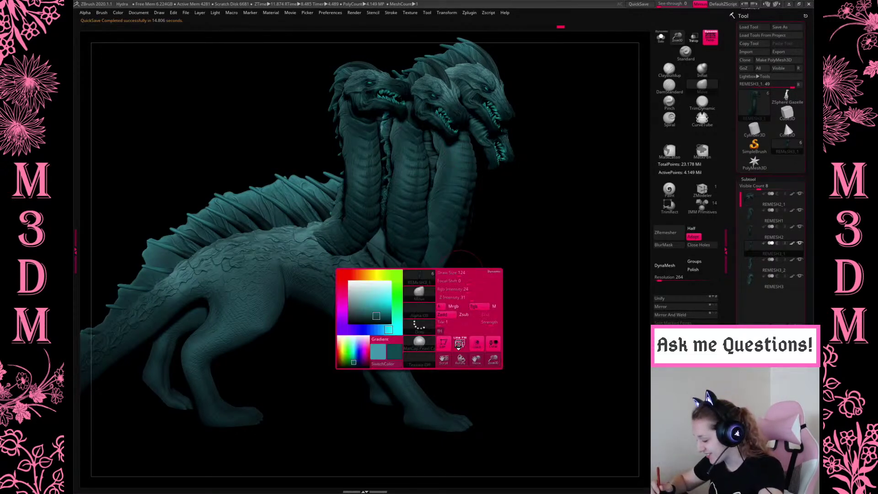
pyautogui.press('m')
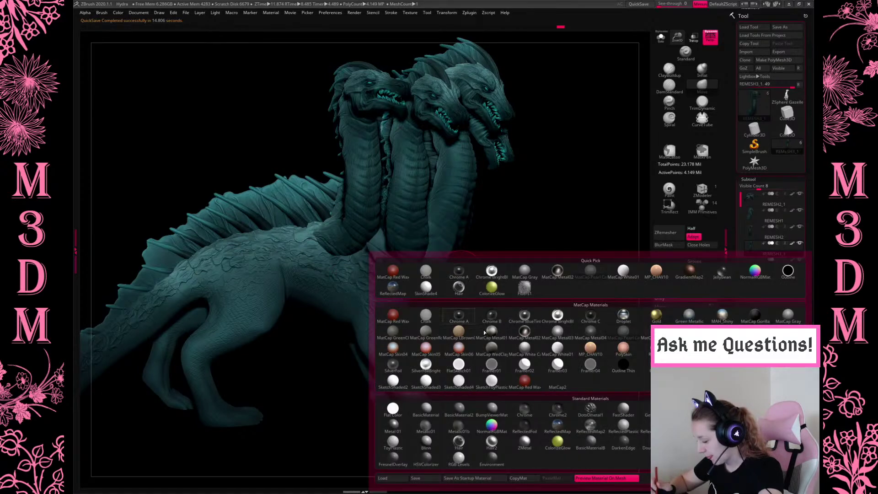
pyautogui.click(591, 350)
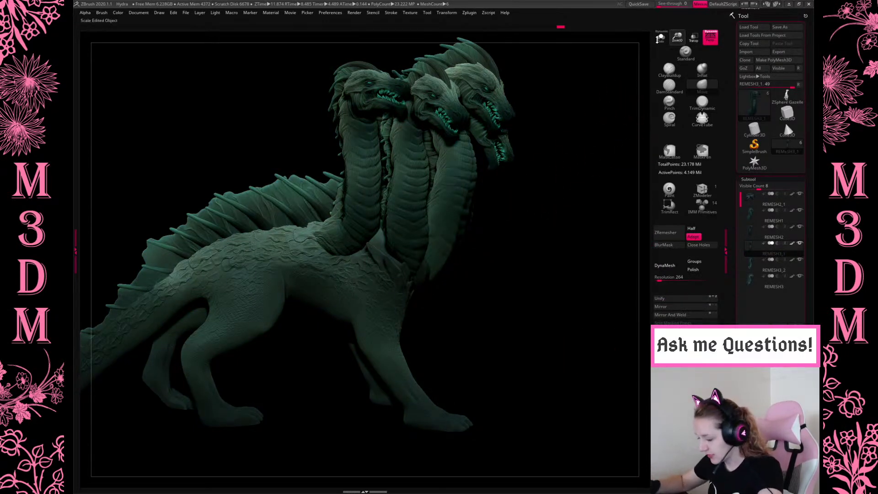
# Frame the whole hydra and switch its display material from MP_CHAV10 to a bluer teal one.
pyautogui.moveTo(661, 36); pyautogui.dragTo(640, 59)
pyautogui.keyDown('alt'); pyautogui.moveTo(499, 213); pyautogui.dragTo(524, 246); pyautogui.keyUp('alt')
pyautogui.press('space')
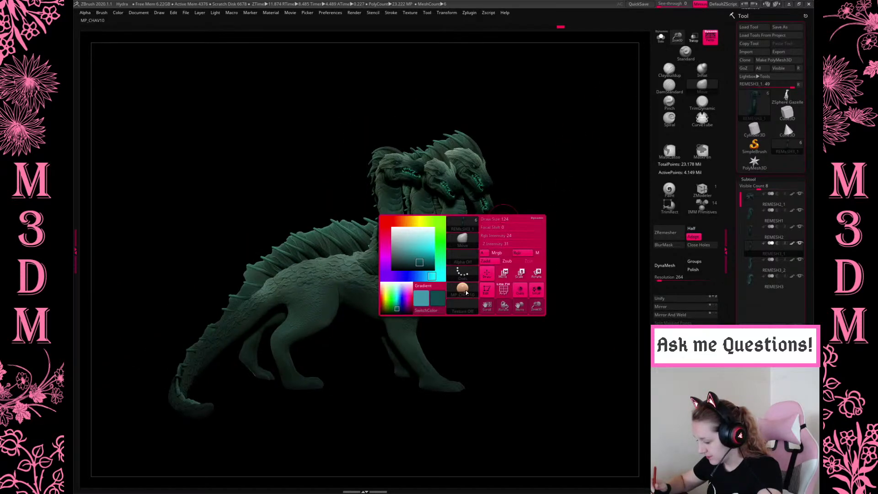
pyautogui.click(464, 293)
pyautogui.click(352, 332)
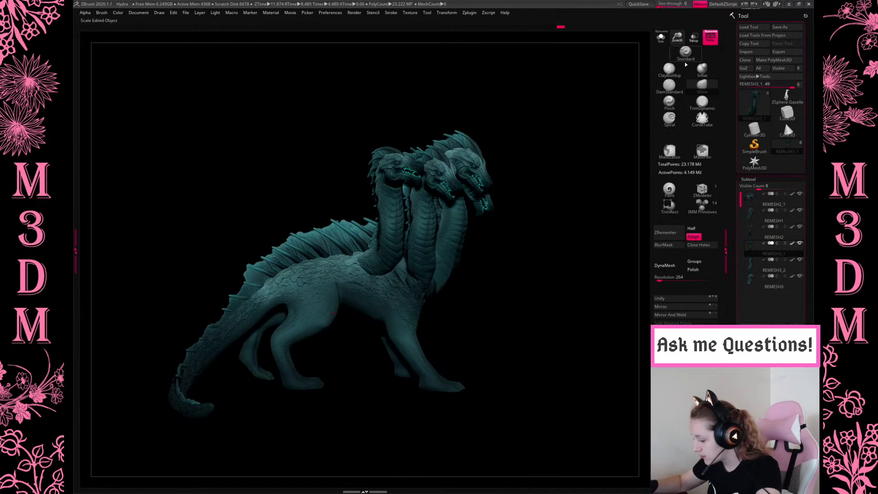
# From a top view, move the REMESH3_1 neck completely away from the hydra's body with the gizmo.
pyautogui.press('p')
pyautogui.press('p')
pyautogui.press('w')
pyautogui.moveTo(536, 202); pyautogui.dragTo(551, 296)
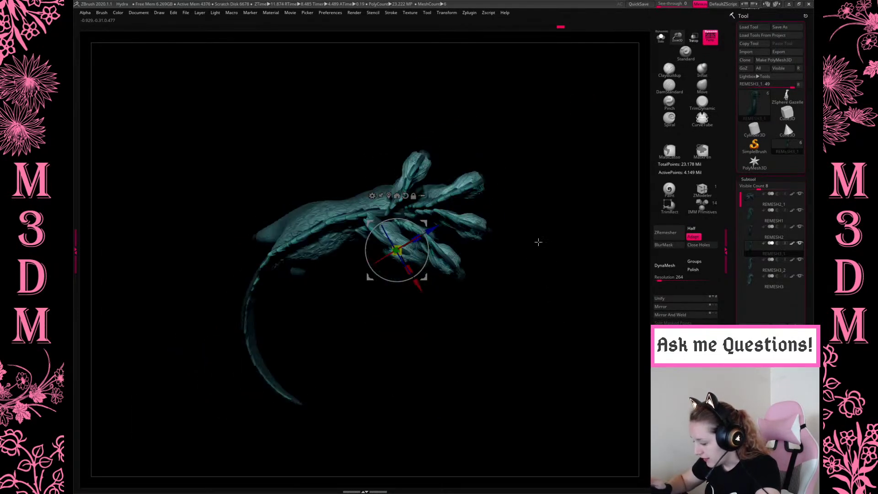
pyautogui.moveTo(678, 38); pyautogui.dragTo(672, 69)
pyautogui.moveTo(425, 224)
pyautogui.mouseDown()
pyautogui.moveTo(343, 366)
pyautogui.moveTo(328, 382)
pyautogui.moveTo(389, 276)
pyautogui.moveTo(294, 420)
pyautogui.mouseUp()
pyautogui.press('q')
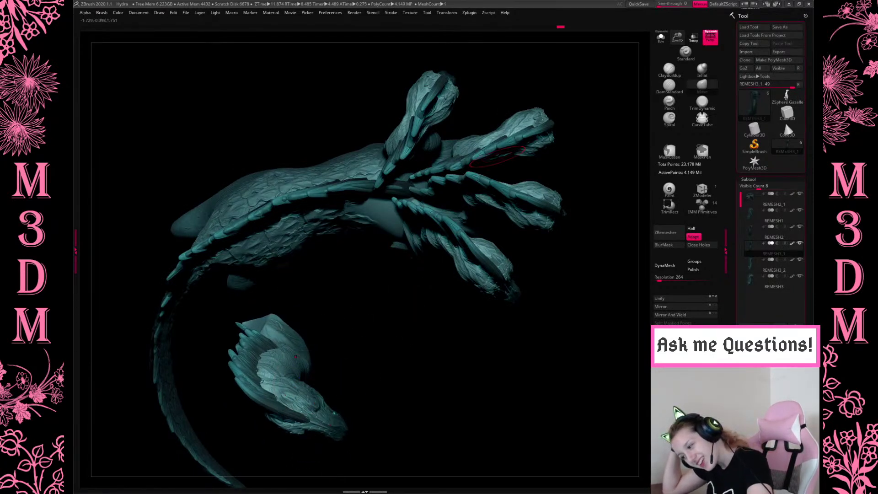
# Hide the detached REMESH3_1 neck and move the REMESH2 neck inward to close the gap at the shoulder.
pyautogui.moveTo(569, 347); pyautogui.dragTo(519, 326)
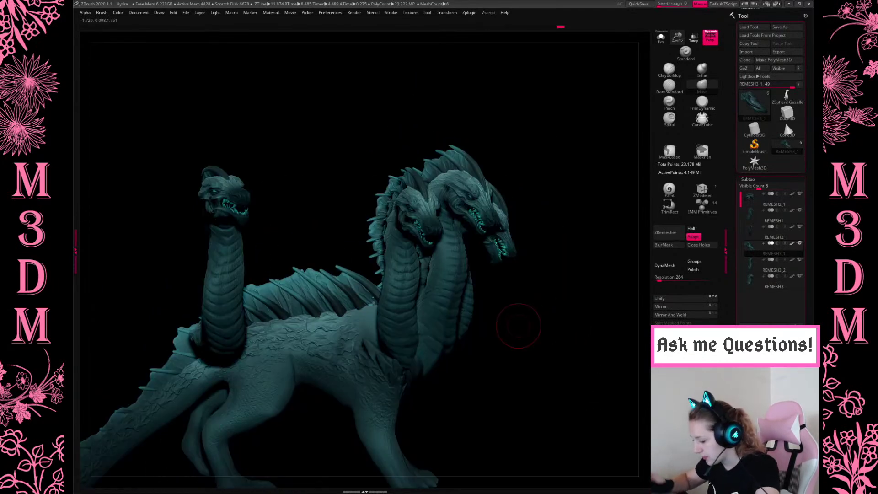
pyautogui.keyDown('alt'); pyautogui.click(506, 265); pyautogui.keyUp('alt')
pyautogui.moveTo(602, 377); pyautogui.dragTo(543, 345)
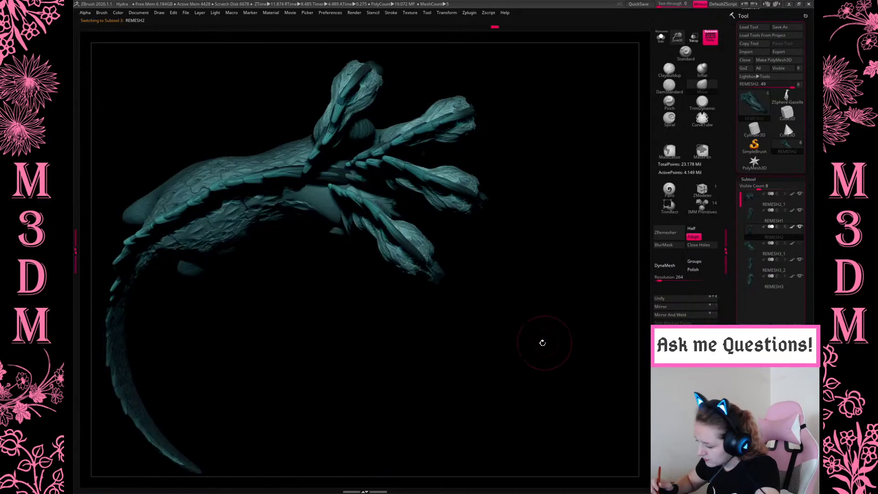
pyautogui.moveTo(407, 213); pyautogui.dragTo(386, 217)
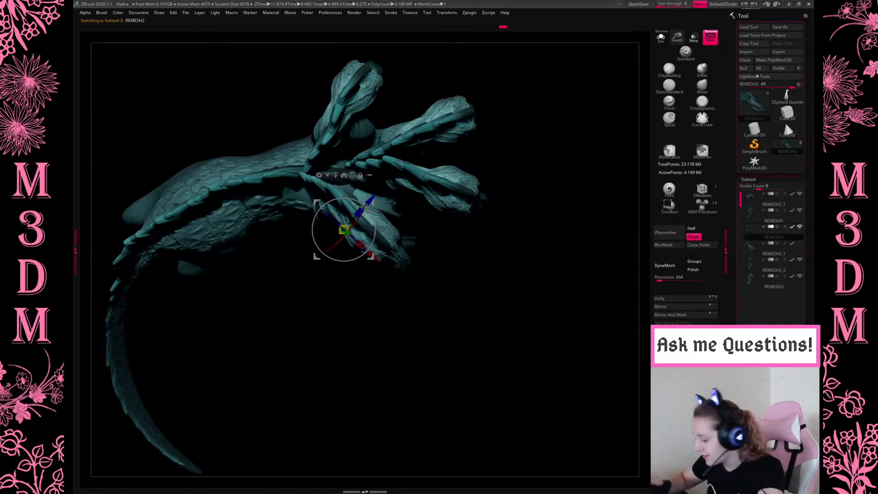
pyautogui.press('q')
pyautogui.moveTo(549, 273)
pyautogui.mouseDown()
pyautogui.moveTo(555, 221)
pyautogui.moveTo(547, 279)
pyautogui.moveTo(539, 273)
pyautogui.mouseUp()
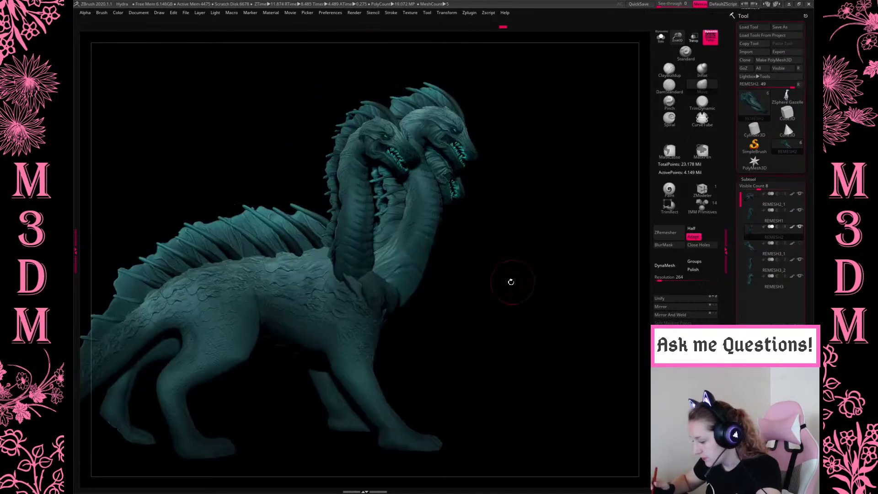
# Make the REMESH1 neck the active subtool and inspect it in isolation before showing the whole hydra again.
pyautogui.keyDown('alt'); pyautogui.click(419, 251); pyautogui.keyUp('alt')
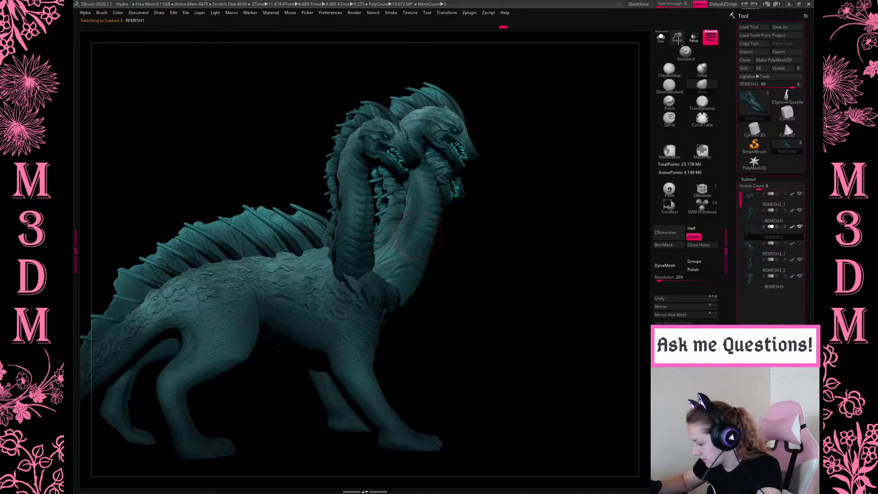
pyautogui.click(662, 38)
pyautogui.moveTo(626, 64)
pyautogui.keyDown('alt'); pyautogui.mouseDown()
pyautogui.moveTo(647, 80)
pyautogui.moveTo(647, 98)
pyautogui.mouseUp(); pyautogui.keyUp('alt')
pyautogui.press('space')
pyautogui.moveTo(488, 240); pyautogui.dragTo(479, 240)
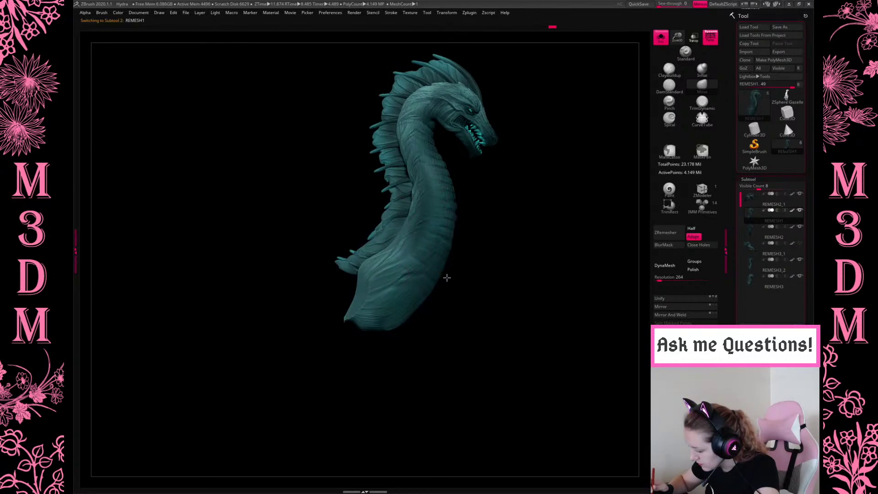
pyautogui.click(664, 41)
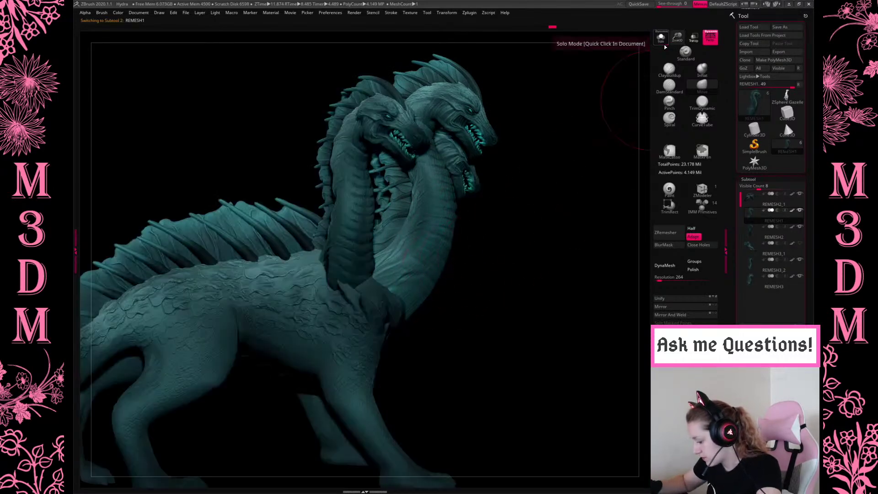
# Nudge the REMESH1 neck slightly at its base with the gizmo.
pyautogui.press('space')
pyautogui.press('w')
pyautogui.moveTo(387, 269); pyautogui.dragTo(383, 271)
pyautogui.press('q')
# Make the REMESH2 neck active and rotate it slightly around its base, judging its pose against the whole hydra.
pyautogui.keyDown('alt'); pyautogui.click(354, 257); pyautogui.keyUp('alt')
pyautogui.press('w')
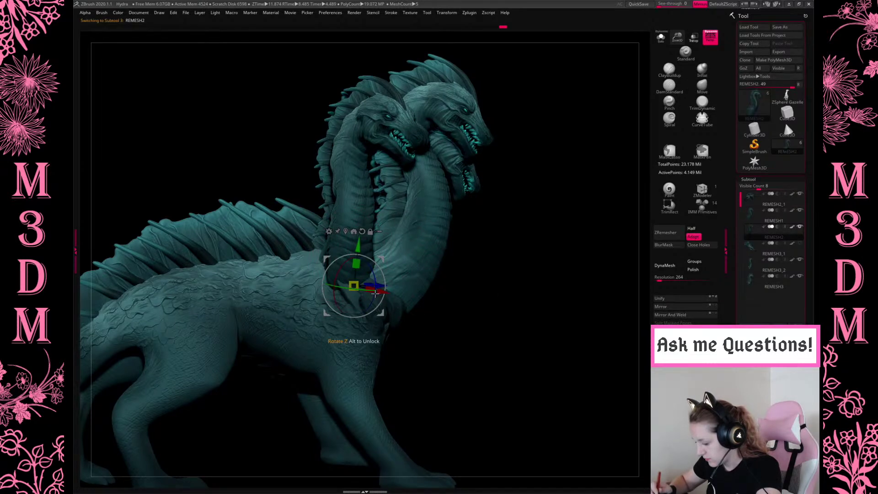
pyautogui.moveTo(376, 309); pyautogui.dragTo(373, 304)
pyautogui.press('q')
pyautogui.click(690, 36)
pyautogui.click(691, 38)
pyautogui.keyDown('alt'); pyautogui.moveTo(514, 181); pyautogui.dragTo(506, 214); pyautogui.keyUp('alt')
pyautogui.press('w')
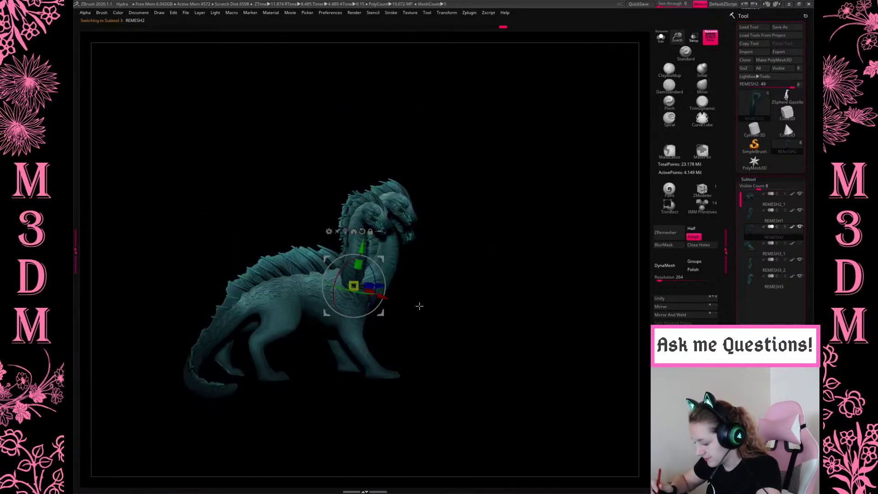
pyautogui.keyDown('ctrl'); pyautogui.moveTo(383, 262); pyautogui.dragTo(386, 287); pyautogui.keyUp('ctrl')
pyautogui.press('q')
pyautogui.keyDown('ctrl'); pyautogui.moveTo(571, 282); pyautogui.dragTo(511, 272); pyautogui.keyUp('ctrl')
# Select the REMESH1 neck, realign the gizmo at its base, and rotate the neck around that point.
pyautogui.press('w')
pyautogui.press('q')
pyautogui.press('w')
pyautogui.keyDown('alt'); pyautogui.click(348, 277); pyautogui.keyUp('alt')
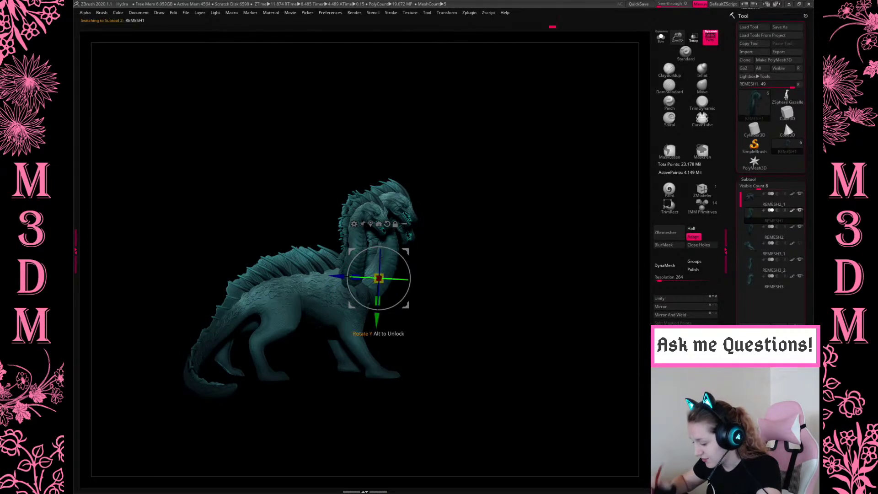
pyautogui.keyDown('alt'); pyautogui.moveTo(406, 253); pyautogui.dragTo(434, 345); pyautogui.keyUp('alt')
pyautogui.keyDown('alt'); pyautogui.moveTo(382, 275); pyautogui.dragTo(565, 280); pyautogui.keyUp('alt')
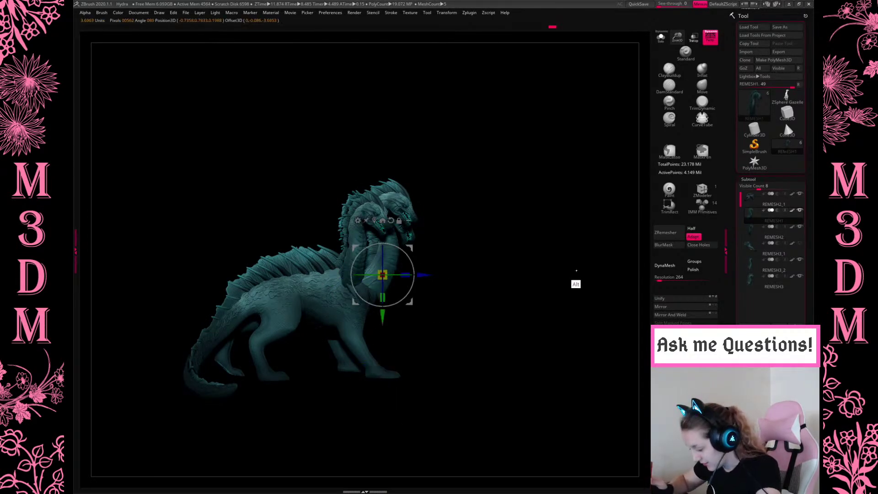
pyautogui.moveTo(358, 280); pyautogui.dragTo(335, 279)
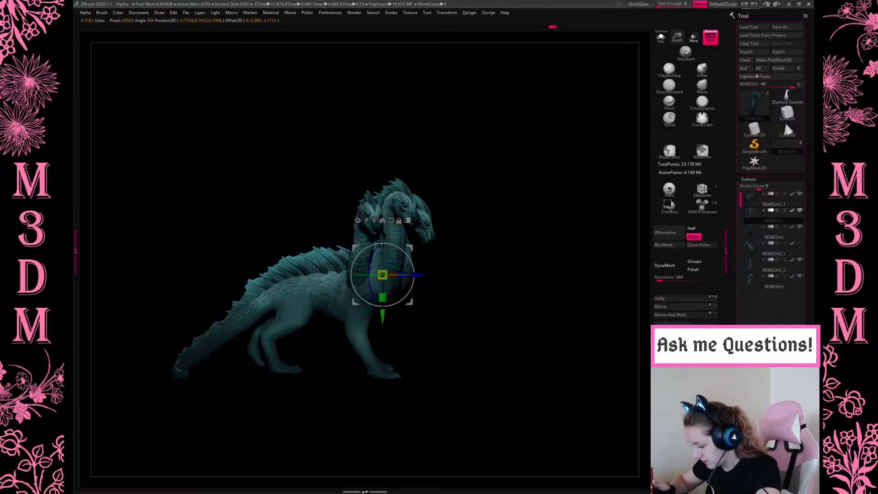
pyautogui.press('q')
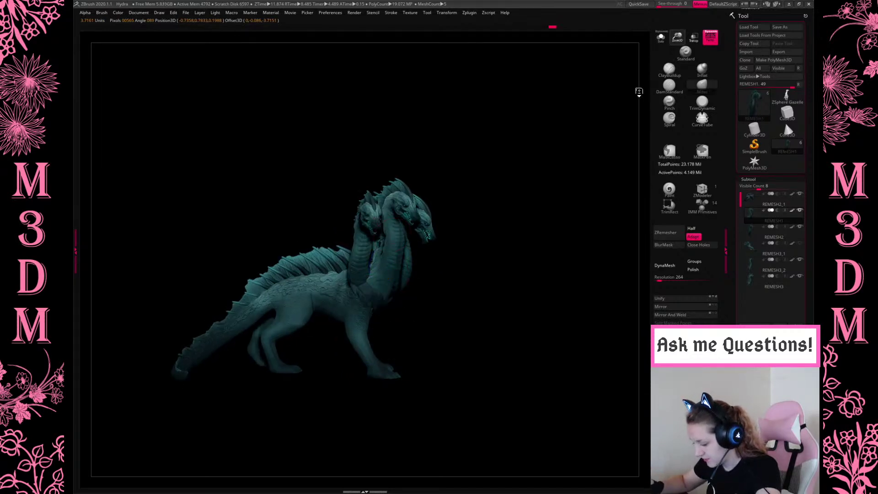
# Rotate the REMESH1 neck further around its base and check the spacing of the heads from the side.
pyautogui.moveTo(640, 90); pyautogui.dragTo(461, 174)
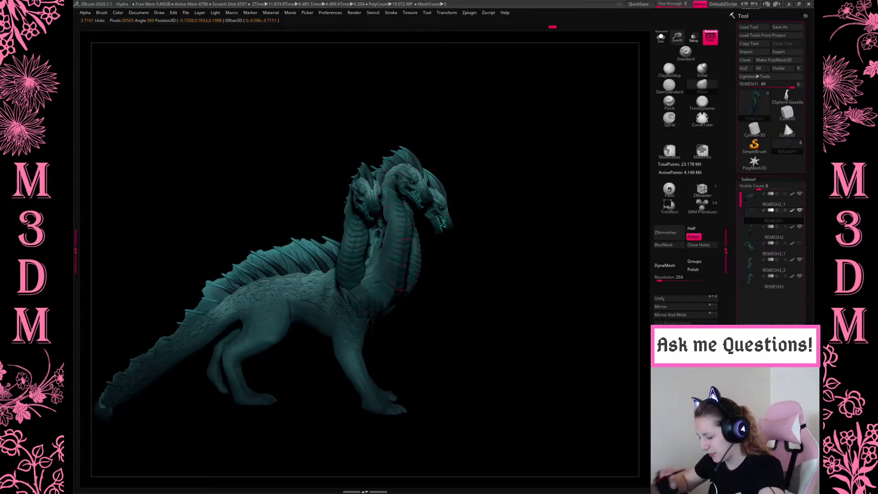
pyautogui.press('w')
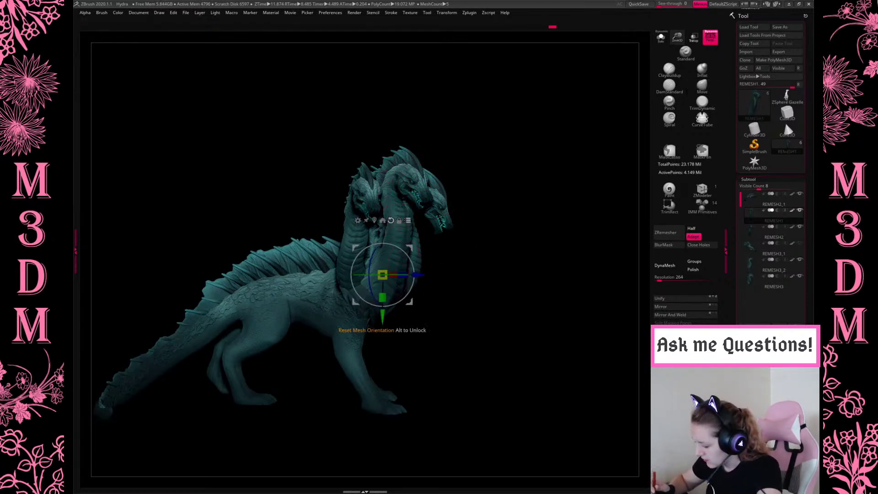
pyautogui.moveTo(354, 277); pyautogui.dragTo(354, 278)
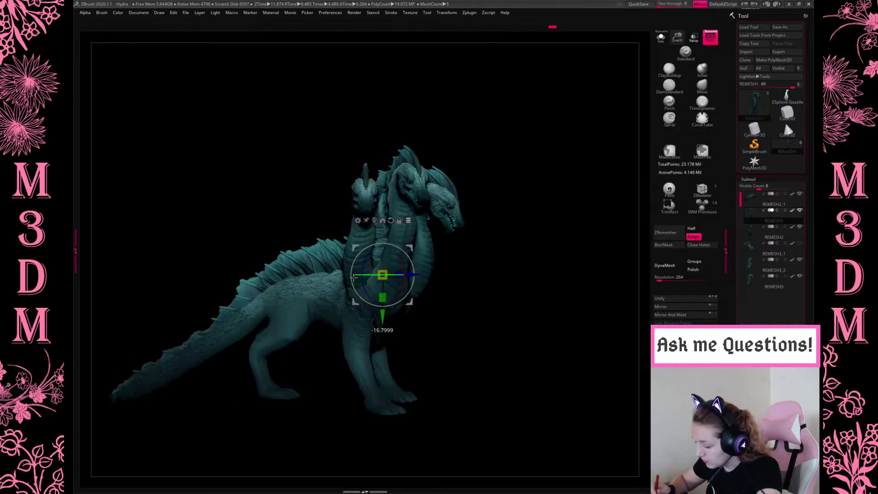
pyautogui.press('q')
pyautogui.moveTo(577, 264); pyautogui.dragTo(533, 271)
pyautogui.press('space')
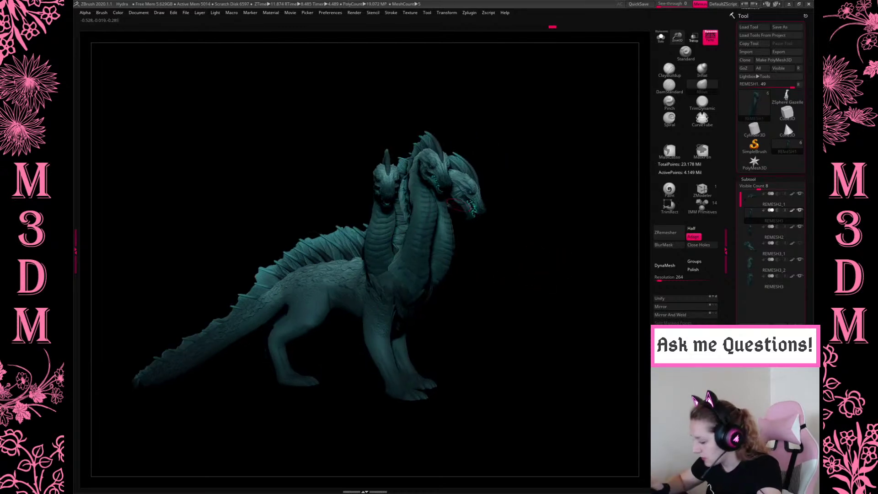
# Reposition the gizmo from the REMESH1 head to the base of its neck and rotate the neck into a new lean.
pyautogui.press('w')
pyautogui.keyDown('alt'); pyautogui.click(430, 211); pyautogui.keyUp('alt')
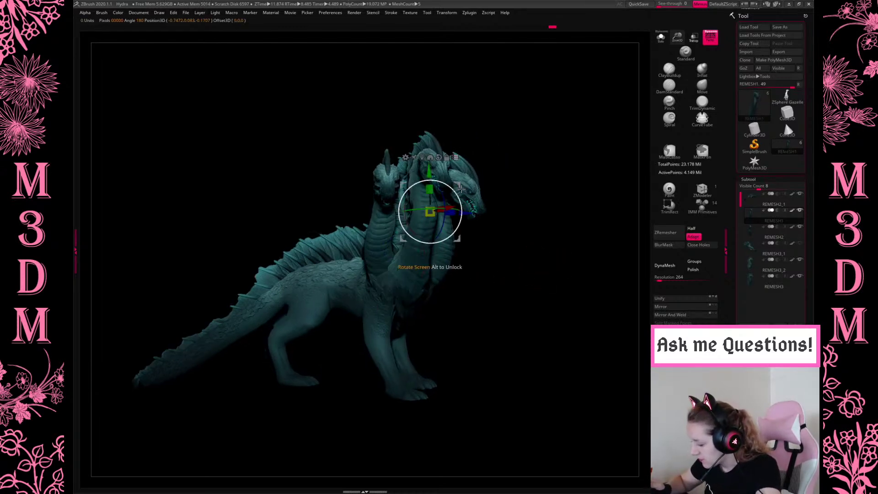
pyautogui.keyDown('alt'); pyautogui.click(456, 162); pyautogui.keyUp('alt')
pyautogui.click(481, 107)
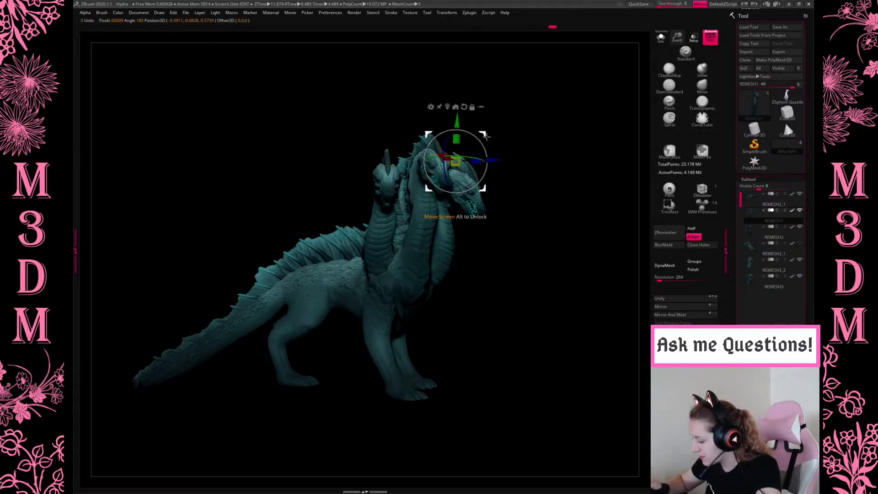
pyautogui.keyDown('alt'); pyautogui.moveTo(483, 134); pyautogui.dragTo(494, 268); pyautogui.keyUp('alt')
pyautogui.keyDown('alt'); pyautogui.moveTo(408, 271); pyautogui.dragTo(594, 280); pyautogui.keyUp('alt')
pyautogui.moveTo(419, 270); pyautogui.dragTo(433, 268)
pyautogui.press('q')
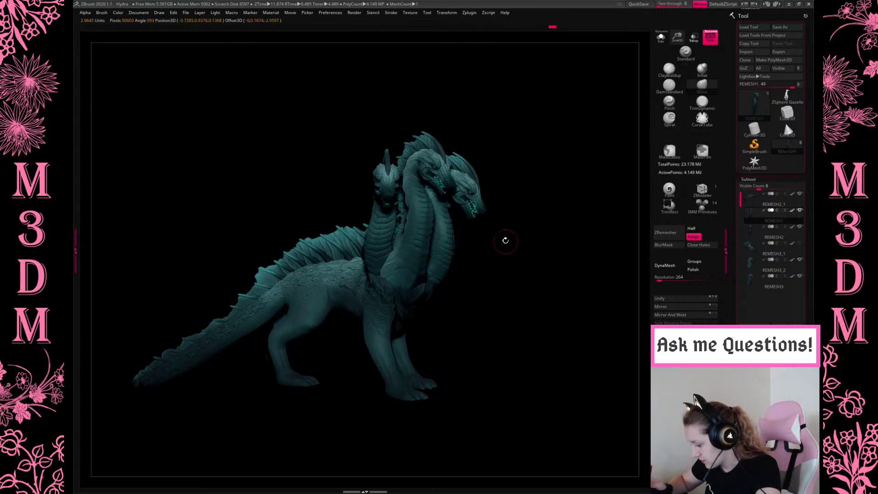
# Isolate the REMESH1 neck and start bending it sideways with the Move brush from the front and above.
pyautogui.click(660, 39)
pyautogui.press('space')
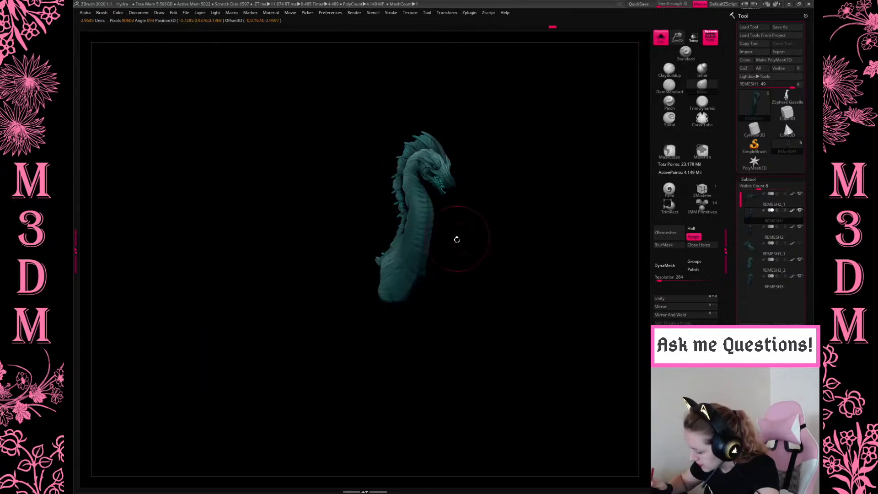
pyautogui.moveTo(492, 252)
pyautogui.mouseDown()
pyautogui.moveTo(471, 251)
pyautogui.moveTo(465, 222)
pyautogui.mouseUp()
pyautogui.press('space')
pyautogui.press('space')
pyautogui.press('space')
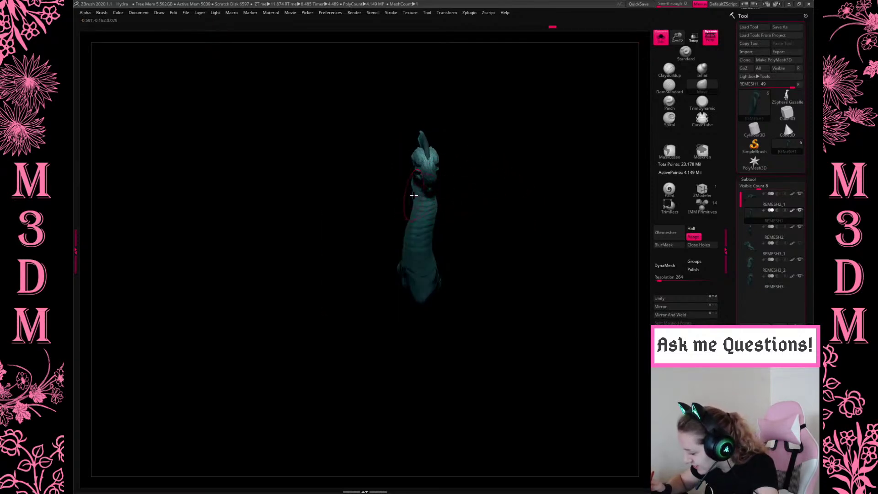
pyautogui.moveTo(465, 180)
pyautogui.mouseDown()
pyautogui.moveTo(465, 187)
pyautogui.moveTo(462, 169)
pyautogui.moveTo(460, 291)
pyautogui.moveTo(447, 288)
pyautogui.moveTo(437, 256)
pyautogui.mouseUp()
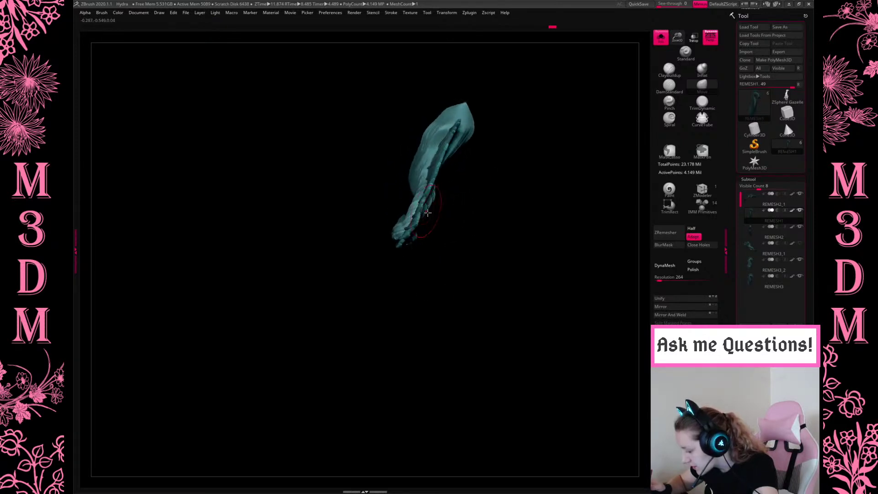
pyautogui.moveTo(430, 217); pyautogui.dragTo(479, 240)
# Set the document background to medium gray and give the isolated neck a brighter display material.
pyautogui.click(139, 12)
pyautogui.click(198, 146)
pyautogui.moveTo(199, 146); pyautogui.dragTo(199, 148)
pyautogui.keyDown('alt'); pyautogui.moveTo(550, 257); pyautogui.dragTo(501, 296); pyautogui.keyUp('alt')
pyautogui.moveTo(680, 42); pyautogui.dragTo(516, 275)
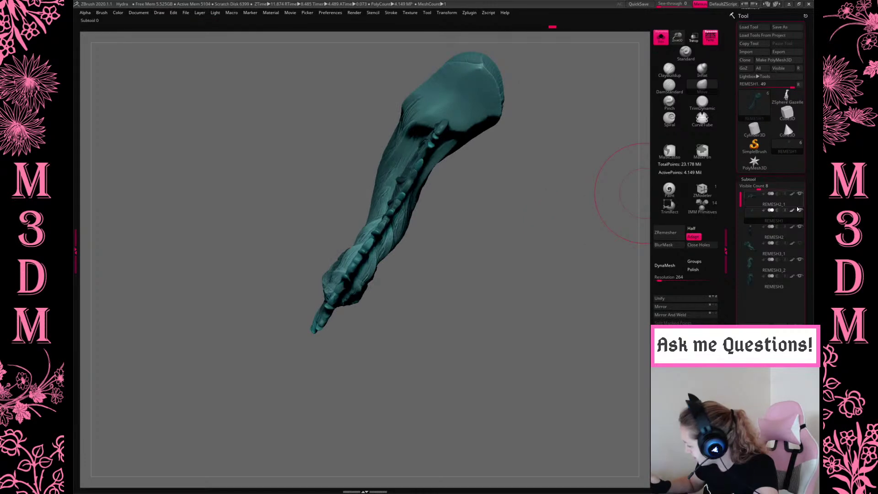
pyautogui.moveTo(522, 242)
pyautogui.mouseDown()
pyautogui.moveTo(531, 151)
pyautogui.moveTo(526, 254)
pyautogui.moveTo(494, 265)
pyautogui.moveTo(510, 241)
pyautogui.moveTo(508, 265)
pyautogui.moveTo(476, 256)
pyautogui.mouseUp()
pyautogui.press('space')
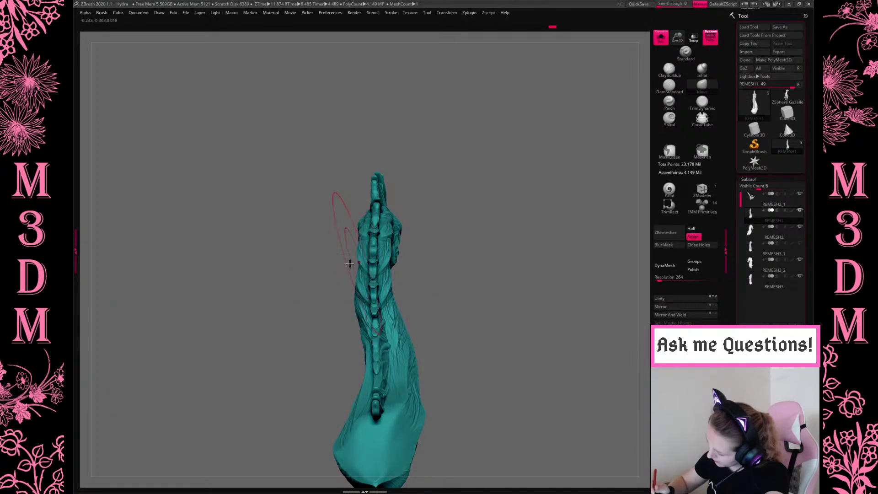
# Pull the upper REMESH1 neck and head sideways with the Move brush to form a curve seen from behind and front.
pyautogui.moveTo(453, 265)
pyautogui.mouseDown()
pyautogui.moveTo(455, 252)
pyautogui.moveTo(454, 277)
pyautogui.moveTo(451, 224)
pyautogui.moveTo(432, 237)
pyautogui.moveTo(453, 249)
pyautogui.moveTo(428, 261)
pyautogui.mouseUp()
pyautogui.press('space')
pyautogui.press('space')
pyautogui.moveTo(362, 222); pyautogui.dragTo(352, 212)
pyautogui.moveTo(497, 232); pyautogui.dragTo(359, 237)
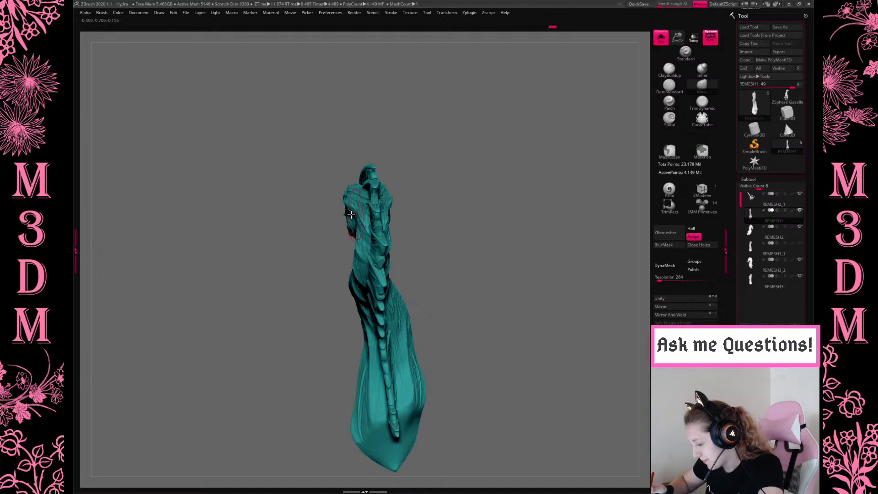
pyautogui.moveTo(499, 246)
pyautogui.mouseDown()
pyautogui.moveTo(521, 243)
pyautogui.moveTo(482, 258)
pyautogui.moveTo(491, 208)
pyautogui.mouseUp()
pyautogui.press('space')
pyautogui.moveTo(468, 242)
pyautogui.mouseDown()
pyautogui.moveTo(476, 241)
pyautogui.moveTo(400, 212)
pyautogui.mouseUp()
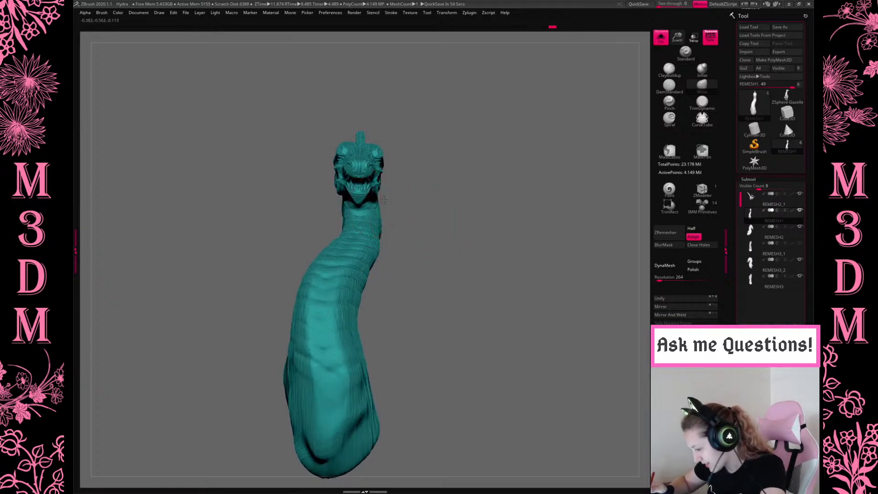
# Reshape the lower REMESH1 neck with a resized Move brush, checking its curve from the front and three-quarter views.
pyautogui.moveTo(430, 243)
pyautogui.mouseDown()
pyautogui.moveTo(472, 302)
pyautogui.moveTo(467, 270)
pyautogui.moveTo(500, 257)
pyautogui.moveTo(488, 304)
pyautogui.mouseUp()
pyautogui.press('space')
pyautogui.moveTo(360, 338); pyautogui.dragTo(375, 329)
pyautogui.press('space')
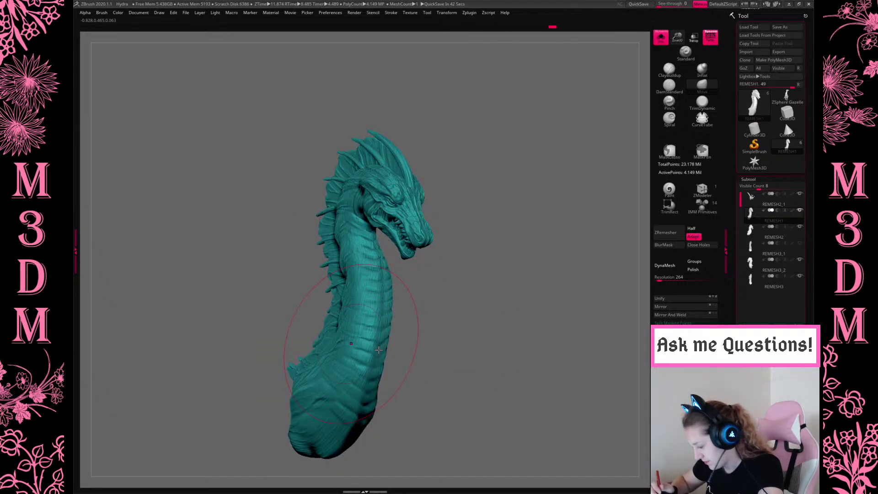
pyautogui.moveTo(508, 314); pyautogui.dragTo(493, 314)
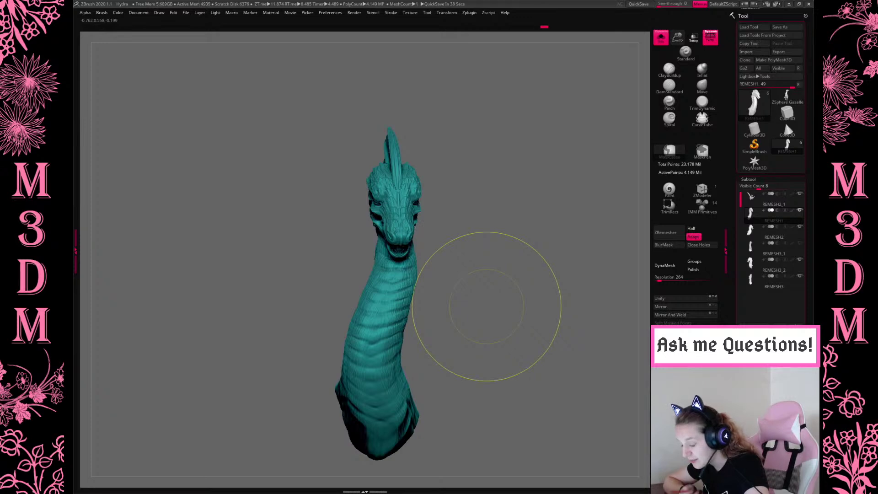
pyautogui.moveTo(495, 358)
pyautogui.mouseDown()
pyautogui.moveTo(480, 360)
pyautogui.moveTo(509, 363)
pyautogui.moveTo(526, 351)
pyautogui.moveTo(492, 337)
pyautogui.mouseUp()
pyautogui.press('space')
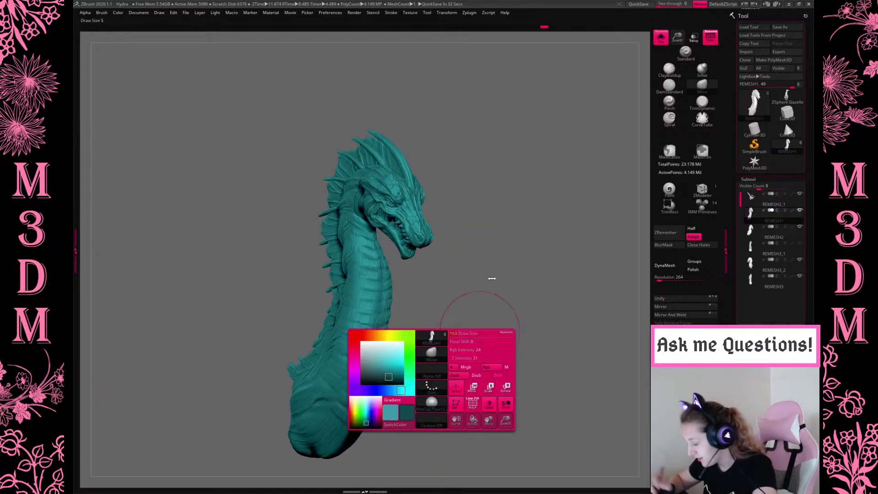
pyautogui.click(669, 307)
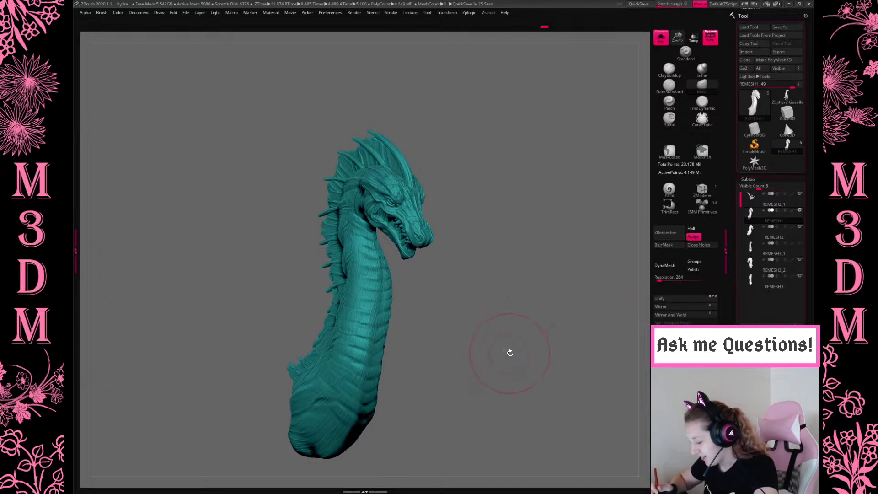
# Check the isolated REMESH1 neck from the front and review its subdivision settings.
pyautogui.moveTo(502, 315)
pyautogui.mouseDown()
pyautogui.moveTo(513, 327)
pyautogui.moveTo(522, 281)
pyautogui.mouseUp()
pyautogui.rightClick(510, 315)
pyautogui.click(753, 179)
pyautogui.click(753, 188)
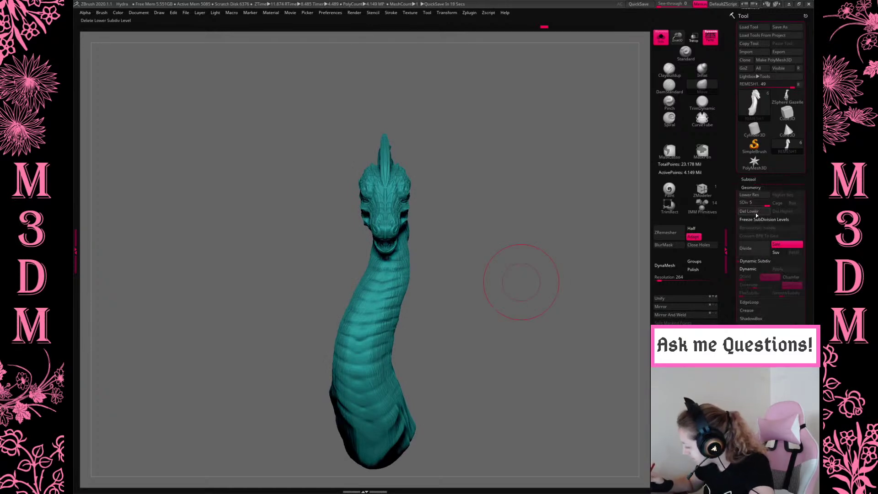
pyautogui.click(749, 179)
pyautogui.moveTo(794, 210)
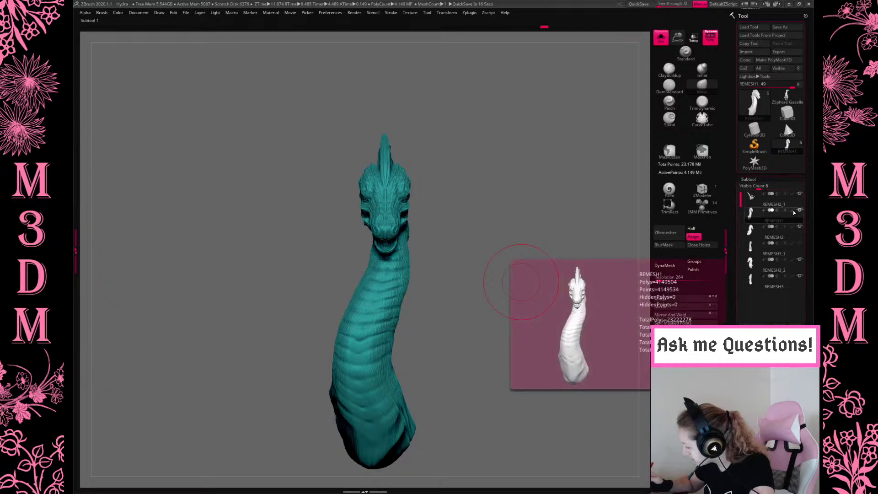
pyautogui.click(679, 310)
# Place the transform gizmo at the base of the isolated REMESH1 neck and pivot the neck as seen from above.
pyautogui.moveTo(522, 282); pyautogui.dragTo(599, 423)
pyautogui.press('w')
pyautogui.keyDown('alt'); pyautogui.moveTo(490, 213); pyautogui.dragTo(431, 115); pyautogui.keyUp('alt')
pyautogui.keyDown('alt'); pyautogui.click(416, 281); pyautogui.keyUp('alt')
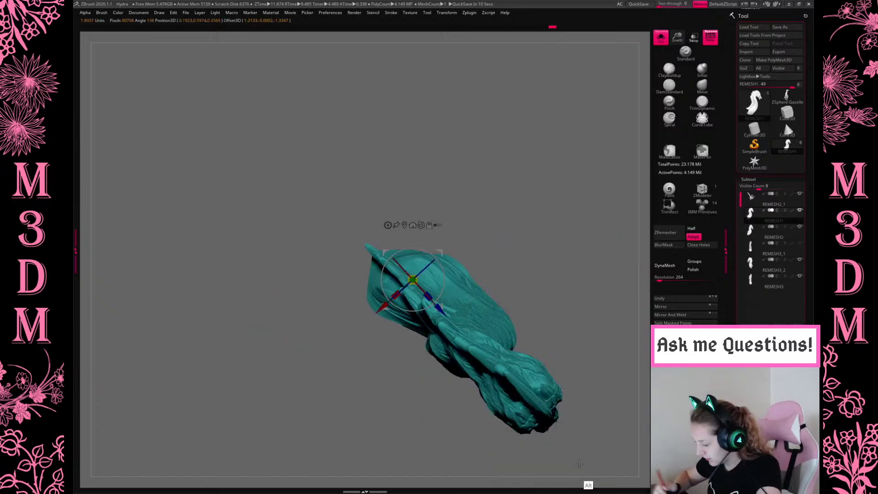
pyautogui.moveTo(447, 300); pyautogui.dragTo(475, 272)
pyautogui.press('q')
pyautogui.keyDown('shift'); pyautogui.moveTo(544, 258); pyautogui.dragTo(633, 120); pyautogui.keyUp('shift')
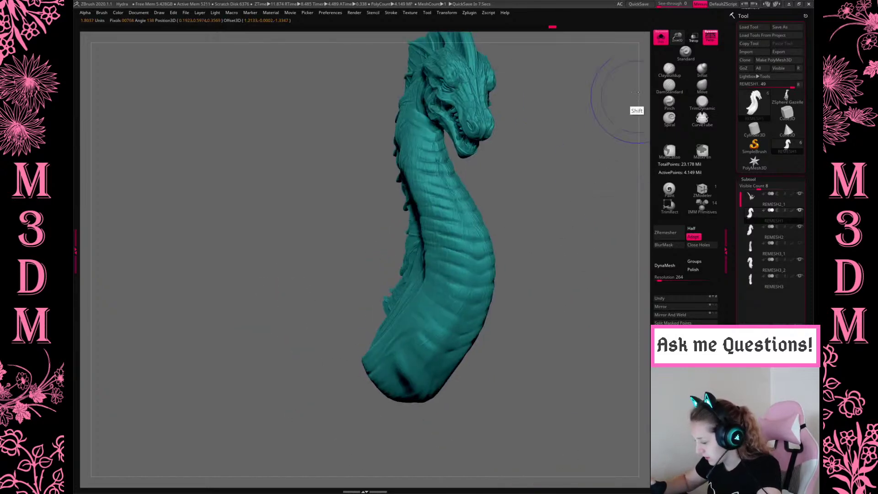
pyautogui.moveTo(583, 215); pyautogui.dragTo(526, 204)
# Show the whole hydra again and reposition and rotate the REMESH1 neck on the body from above.
pyautogui.press('space')
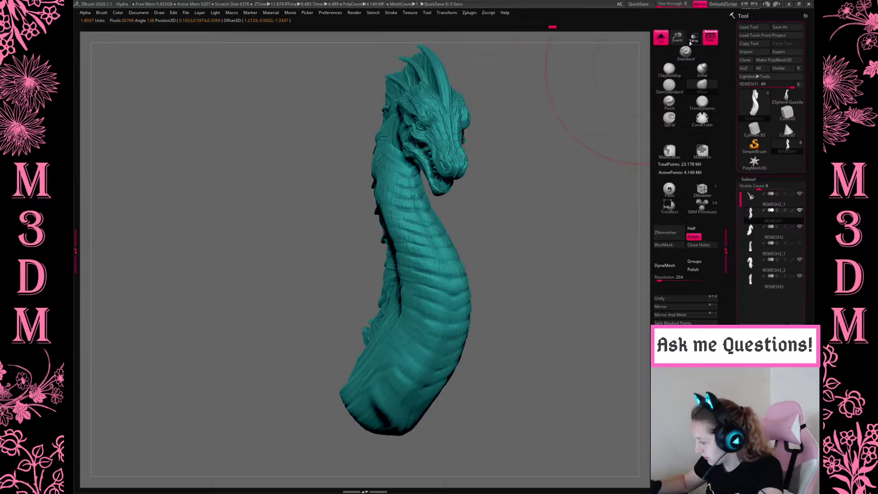
pyautogui.press('space')
pyautogui.keyDown('shift'); pyautogui.moveTo(578, 222); pyautogui.dragTo(558, 364); pyautogui.keyUp('shift')
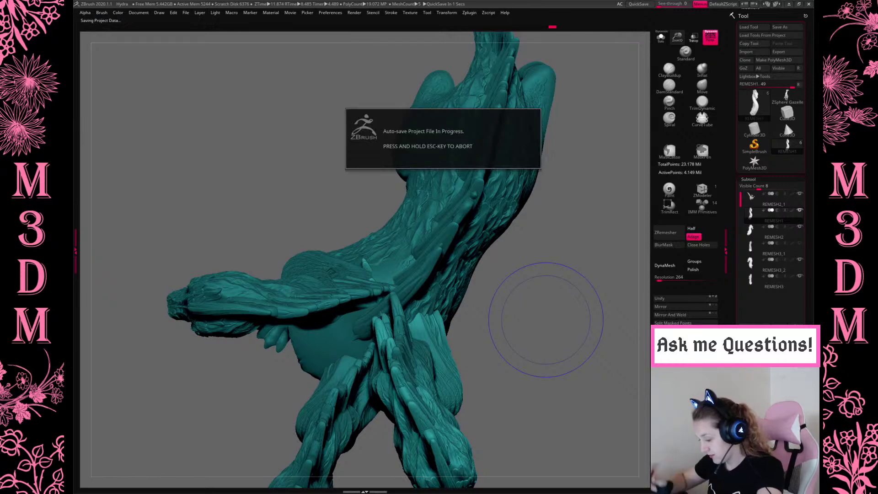
pyautogui.moveTo(546, 320); pyautogui.dragTo(528, 316)
pyautogui.press('w')
pyautogui.press('space')
pyautogui.moveTo(410, 337); pyautogui.dragTo(421, 286)
pyautogui.moveTo(388, 321); pyautogui.dragTo(327, 372)
pyautogui.moveTo(362, 344); pyautogui.dragTo(389, 300)
pyautogui.press('q')
# Examine how the hydra's necks sit together and join the body from front, three-quarter and full-body side views.
pyautogui.moveTo(576, 343)
pyautogui.mouseDown()
pyautogui.moveTo(582, 286)
pyautogui.moveTo(594, 278)
pyautogui.moveTo(593, 320)
pyautogui.mouseUp()
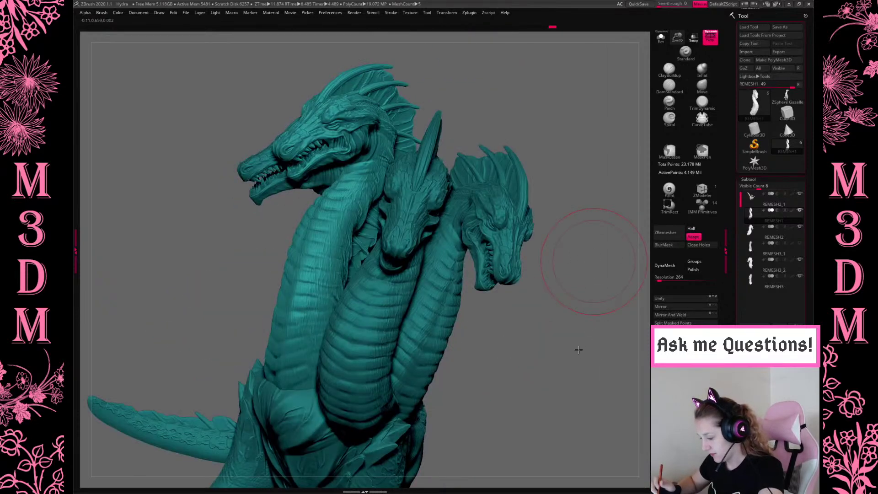
pyautogui.moveTo(564, 409); pyautogui.dragTo(550, 359)
pyautogui.moveTo(594, 288); pyautogui.dragTo(576, 339)
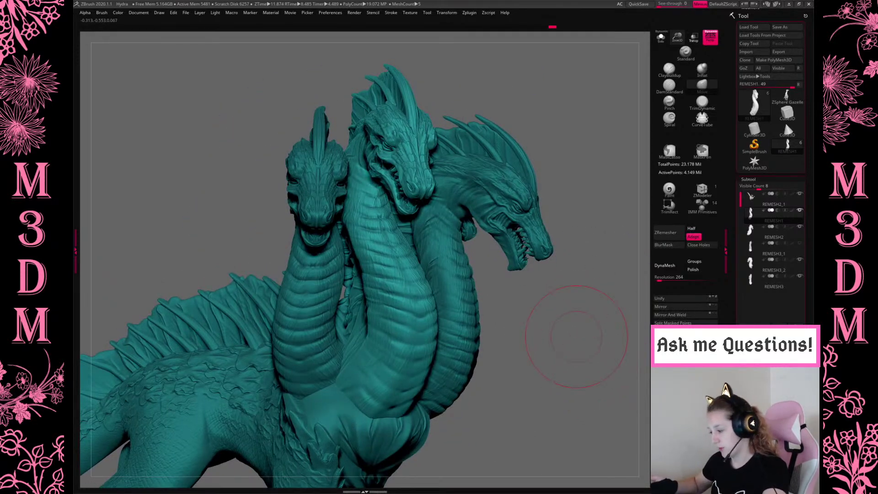
pyautogui.moveTo(561, 314); pyautogui.dragTo(559, 322)
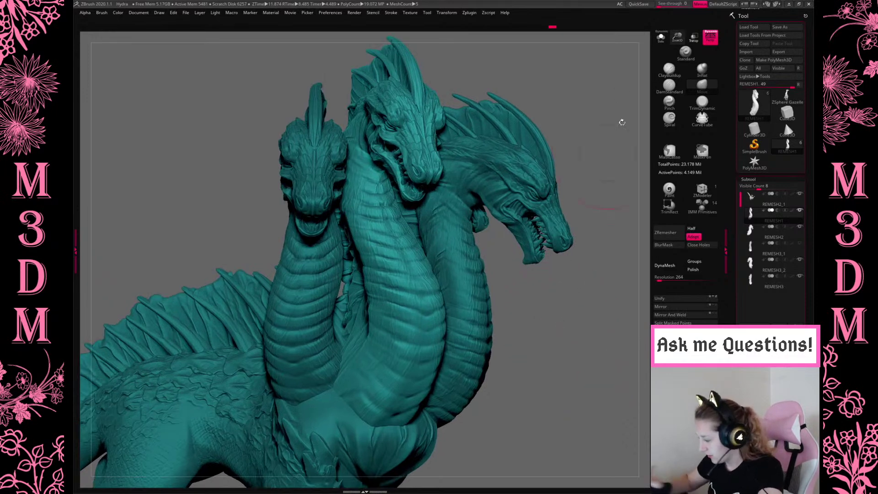
pyautogui.moveTo(626, 75); pyautogui.dragTo(616, 97)
pyautogui.moveTo(545, 324)
pyautogui.keyDown('alt'); pyautogui.mouseDown()
pyautogui.moveTo(577, 277)
pyautogui.moveTo(532, 288)
pyautogui.mouseUp(); pyautogui.keyUp('alt')
pyautogui.press('space')
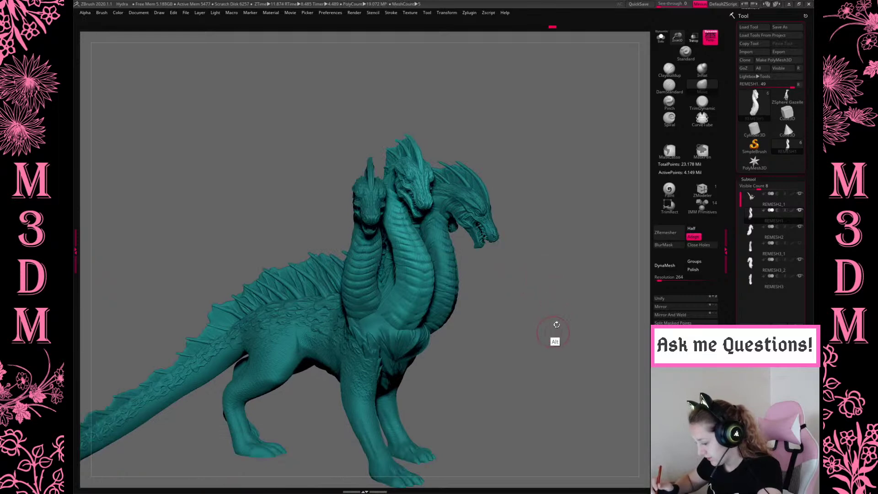
pyautogui.keyDown('alt'); pyautogui.moveTo(563, 333); pyautogui.dragTo(512, 308); pyautogui.keyUp('alt')
pyautogui.press('space')
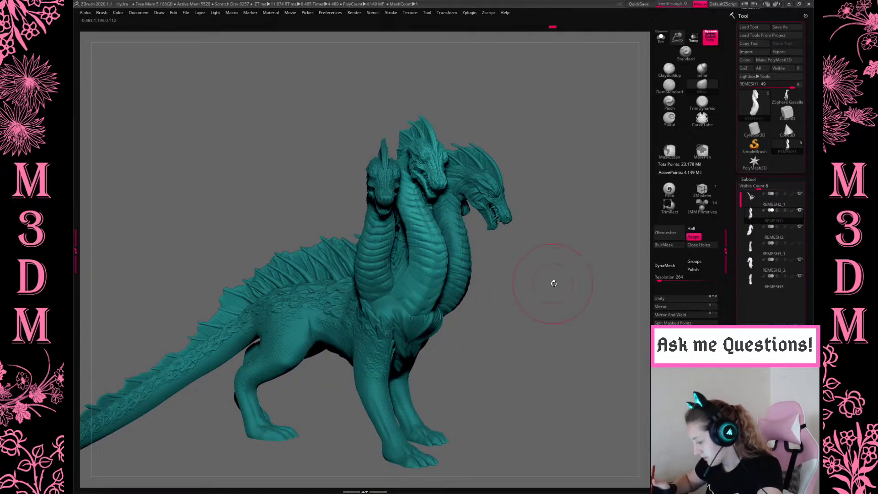
# Select the REMESH3 neck and rotate it slightly around its base from the front.
pyautogui.moveTo(538, 282)
pyautogui.mouseDown()
pyautogui.moveTo(526, 283)
pyautogui.moveTo(549, 275)
pyautogui.mouseUp()
pyautogui.keyDown('alt'); pyautogui.click(473, 276); pyautogui.keyUp('alt')
pyautogui.press('w')
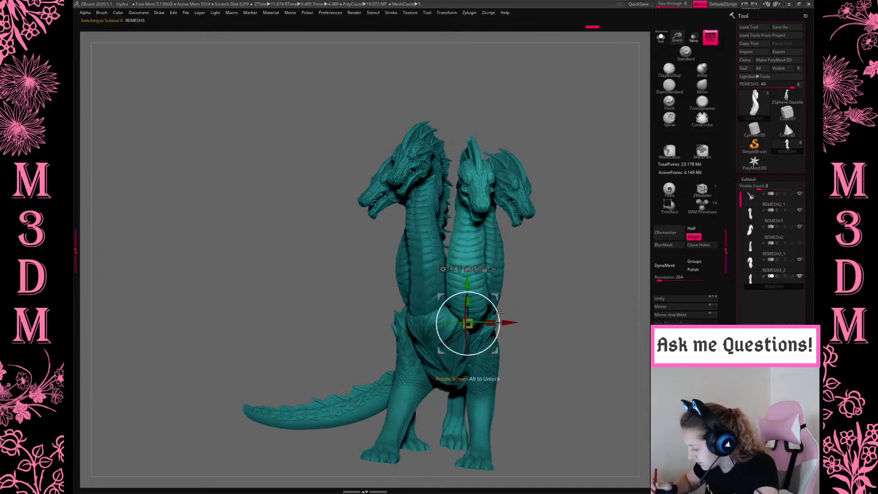
pyautogui.moveTo(497, 306); pyautogui.dragTo(499, 311)
pyautogui.press('q')
# Select the REMESH3_2 neck from above and shift and rotate it closer to the neighbouring necks.
pyautogui.moveTo(565, 296)
pyautogui.mouseDown()
pyautogui.moveTo(558, 287)
pyautogui.moveTo(570, 257)
pyautogui.moveTo(558, 233)
pyautogui.moveTo(567, 396)
pyautogui.mouseUp()
pyautogui.press('space')
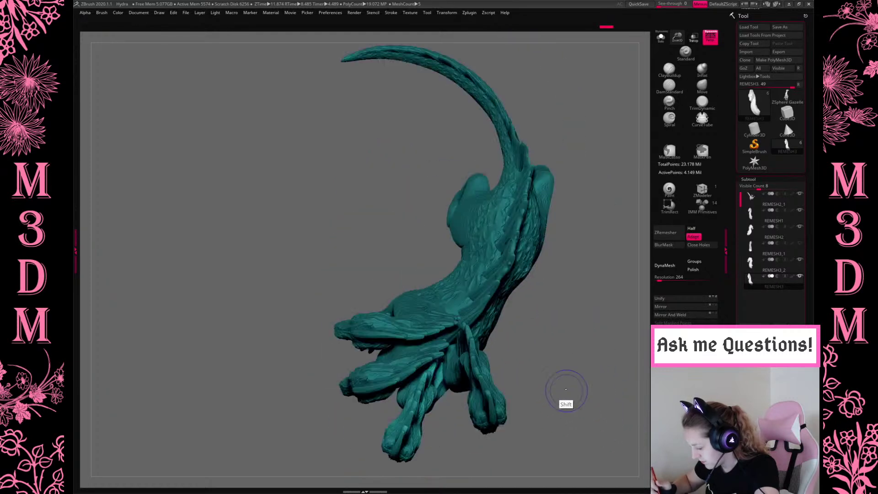
pyautogui.moveTo(561, 300); pyautogui.dragTo(559, 346)
pyautogui.keyDown('alt'); pyautogui.click(471, 369); pyautogui.keyUp('alt')
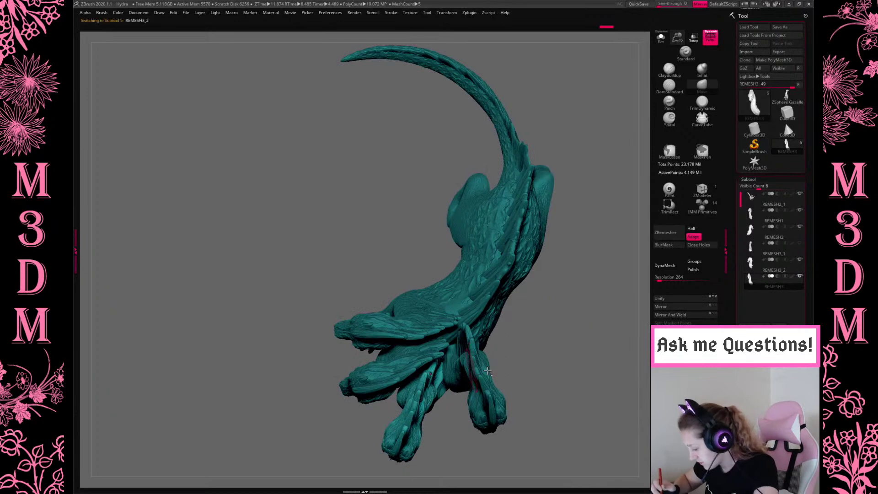
pyautogui.press('w')
pyautogui.keyDown('alt'); pyautogui.moveTo(459, 364); pyautogui.dragTo(604, 336); pyautogui.keyUp('alt')
pyautogui.moveTo(486, 357)
pyautogui.mouseDown()
pyautogui.moveTo(473, 363)
pyautogui.moveTo(483, 358)
pyautogui.mouseUp()
pyautogui.press('q')
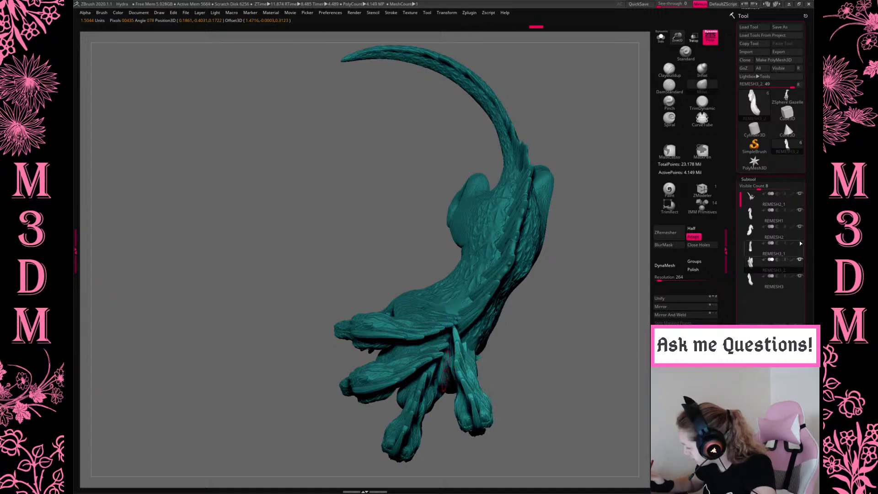
# Unhide the REMESH3_1 neck, then rotate and move it onto the body beside the other necks from above.
pyautogui.click(800, 243)
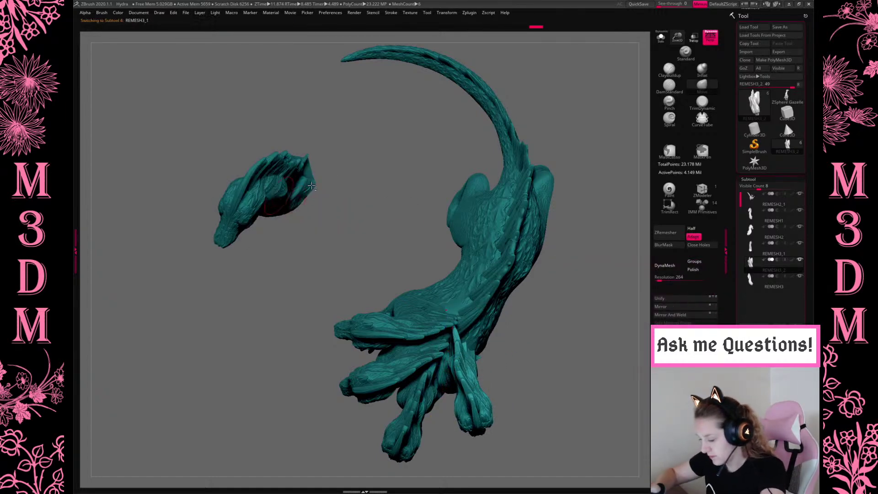
pyautogui.press('w')
pyautogui.moveTo(286, 185); pyautogui.dragTo(457, 349)
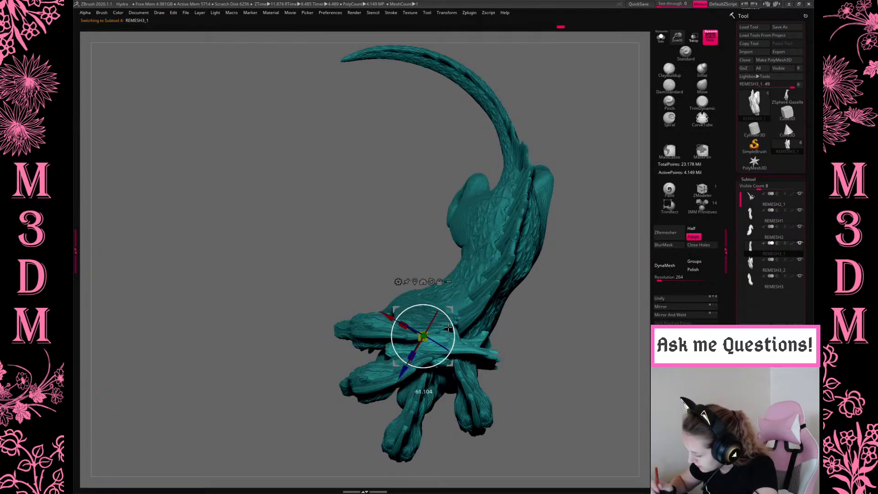
pyautogui.moveTo(436, 276); pyautogui.dragTo(425, 260)
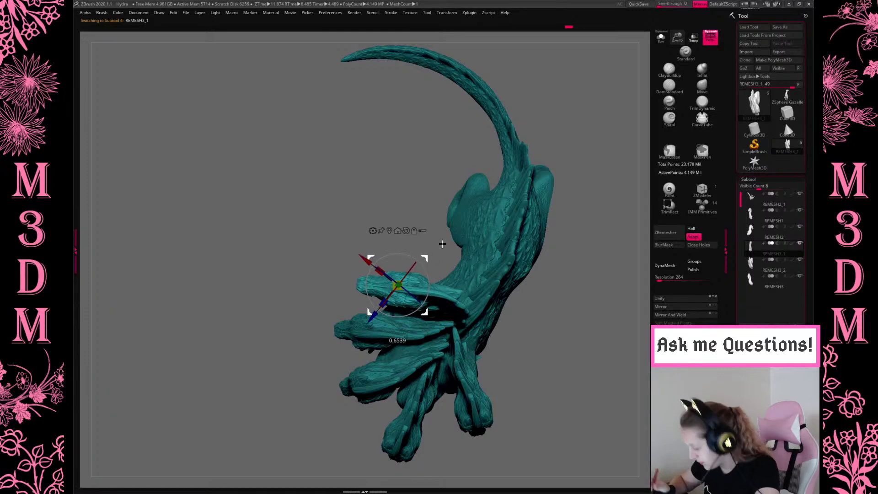
pyautogui.press('q')
# Select the REMESH2 neck, center the gizmo on its lower part, and lower and shift it forward from the side.
pyautogui.moveTo(590, 279); pyautogui.dragTo(515, 265)
pyautogui.press('space')
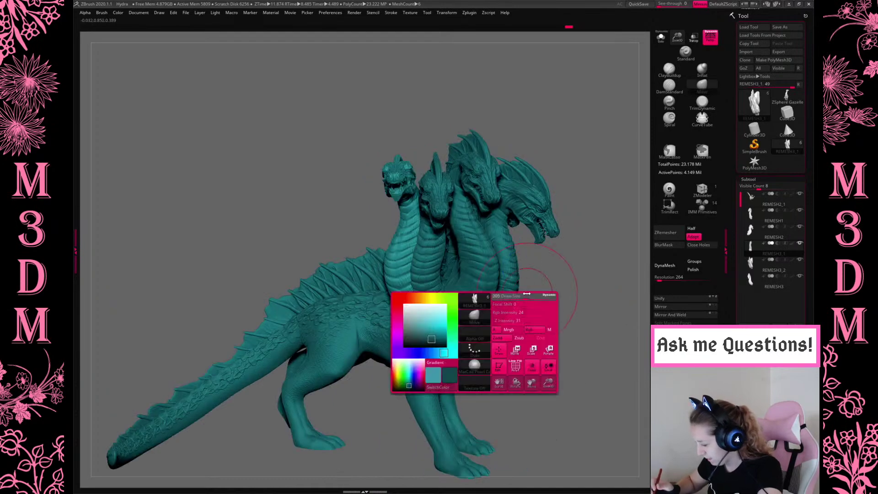
pyautogui.press('space')
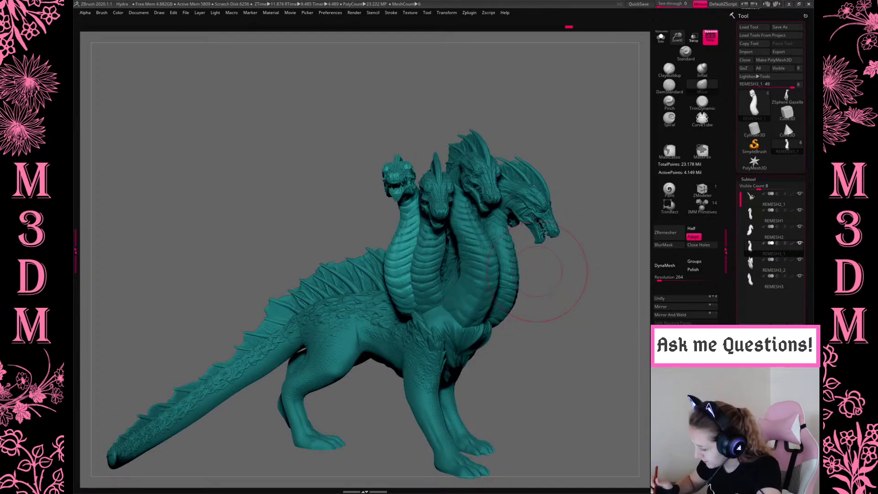
pyautogui.keyDown('alt'); pyautogui.click(432, 294); pyautogui.keyUp('alt')
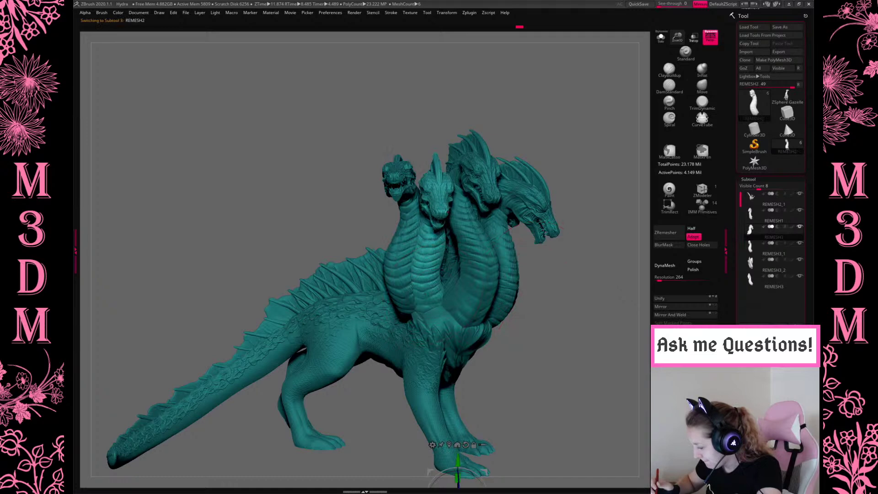
pyautogui.keyDown('alt'); pyautogui.click(426, 293); pyautogui.keyUp('alt')
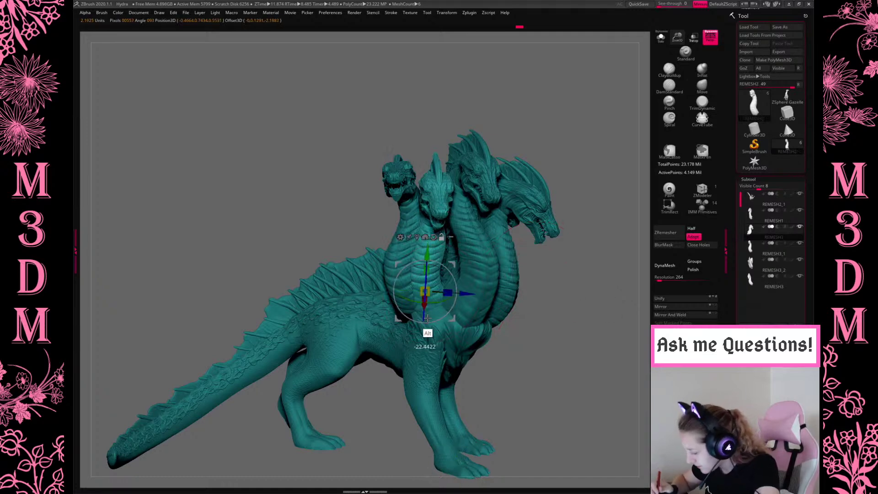
pyautogui.moveTo(424, 299); pyautogui.dragTo(424, 302)
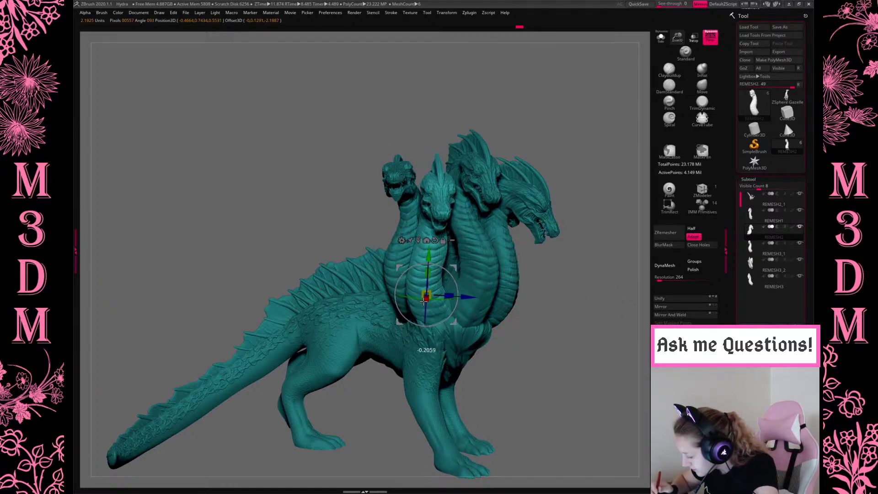
pyautogui.moveTo(430, 258); pyautogui.dragTo(431, 264)
pyautogui.moveTo(465, 305); pyautogui.dragTo(470, 305)
pyautogui.moveTo(436, 260); pyautogui.dragTo(443, 264)
pyautogui.press('q')
pyautogui.press('shift')
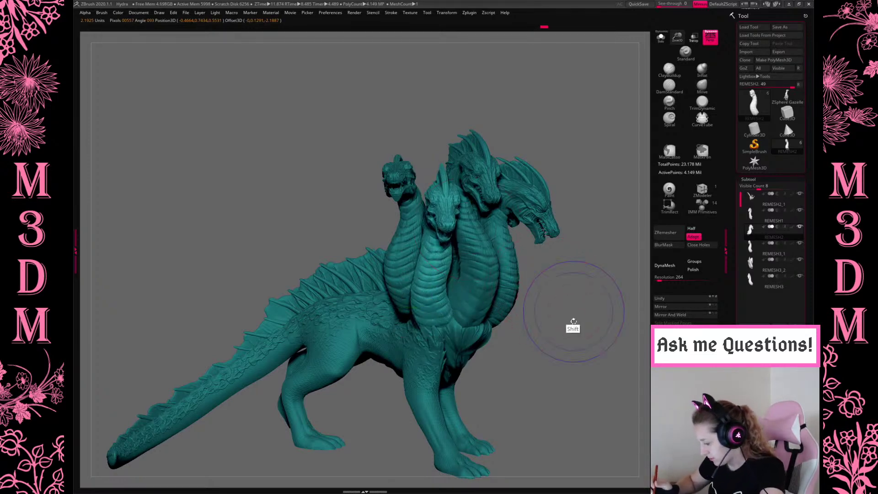
# Select the REMESH3_1 neck, place the gizmo on its lower part, and move it forward and down into the shoulders.
pyautogui.press('space')
pyautogui.moveTo(542, 320); pyautogui.dragTo(534, 319)
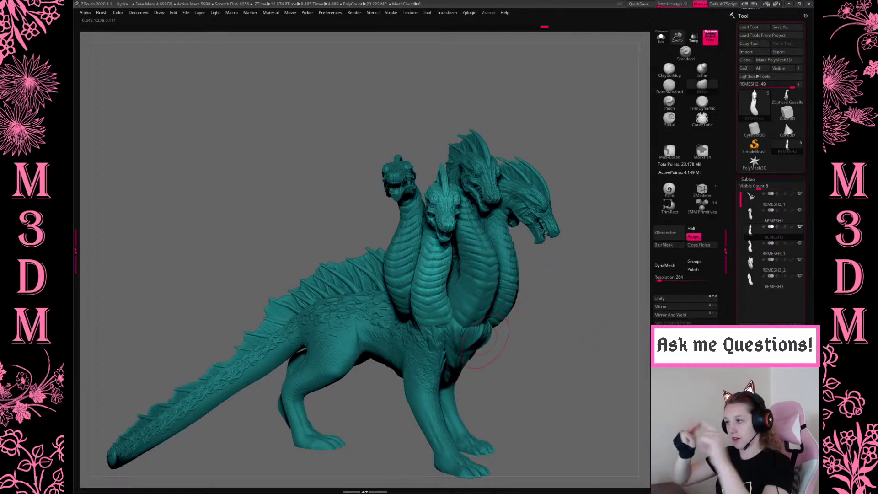
pyautogui.keyDown('alt'); pyautogui.click(421, 257); pyautogui.keyUp('alt')
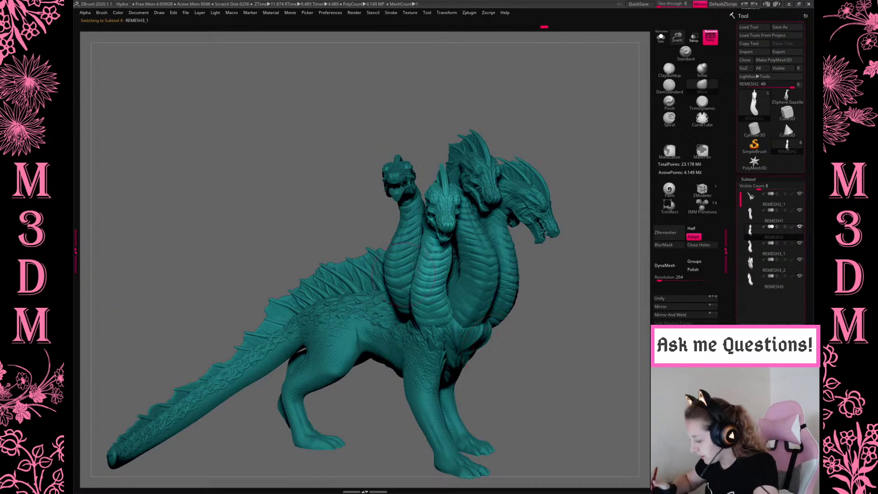
pyautogui.press('w')
pyautogui.keyDown('alt'); pyautogui.moveTo(424, 259); pyautogui.dragTo(433, 337); pyautogui.keyUp('alt')
pyautogui.keyDown('alt'); pyautogui.moveTo(403, 283); pyautogui.dragTo(567, 287); pyautogui.keyUp('alt')
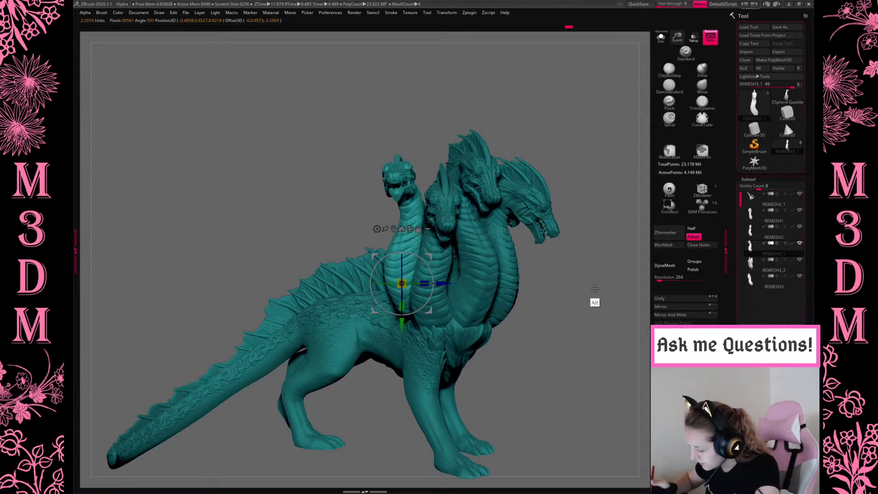
pyautogui.keyDown('alt'); pyautogui.moveTo(412, 283); pyautogui.dragTo(423, 279); pyautogui.keyUp('alt')
pyautogui.moveTo(411, 323); pyautogui.dragTo(411, 334)
pyautogui.press('q')
# Check the REMESH3_1 neck from above and nudge it slightly back along the body from the side.
pyautogui.moveTo(572, 335); pyautogui.dragTo(581, 362)
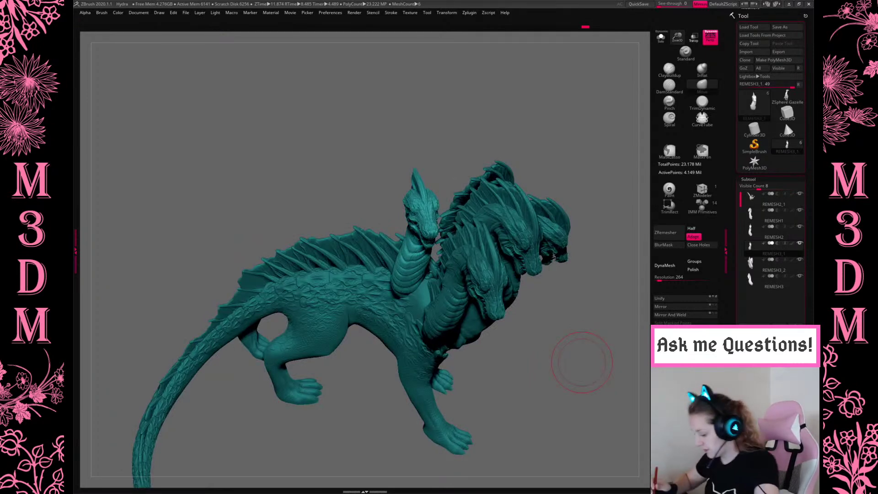
pyautogui.moveTo(582, 362); pyautogui.dragTo(568, 386)
pyautogui.press('w')
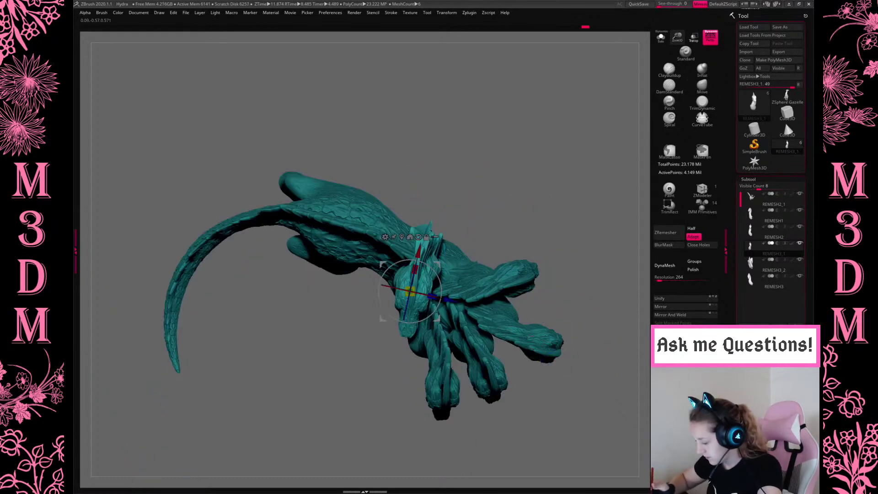
pyautogui.keyDown('shift'); pyautogui.moveTo(566, 181); pyautogui.dragTo(569, 240); pyautogui.keyUp('shift')
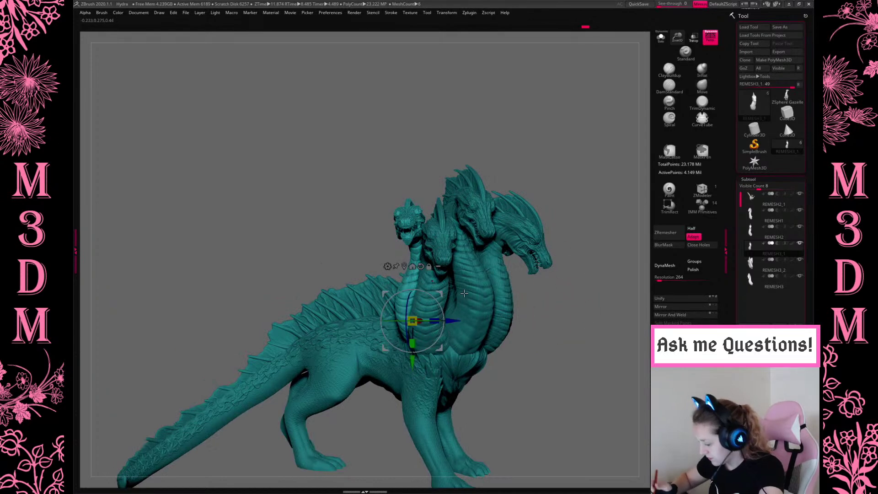
pyautogui.moveTo(448, 320); pyautogui.dragTo(443, 321)
pyautogui.press('q')
# Inspect the neck spacing and shoulder joins from the side, front and below, selecting the REMESH3 neck.
pyautogui.keyDown('alt'); pyautogui.moveTo(572, 353); pyautogui.dragTo(564, 282); pyautogui.keyUp('alt')
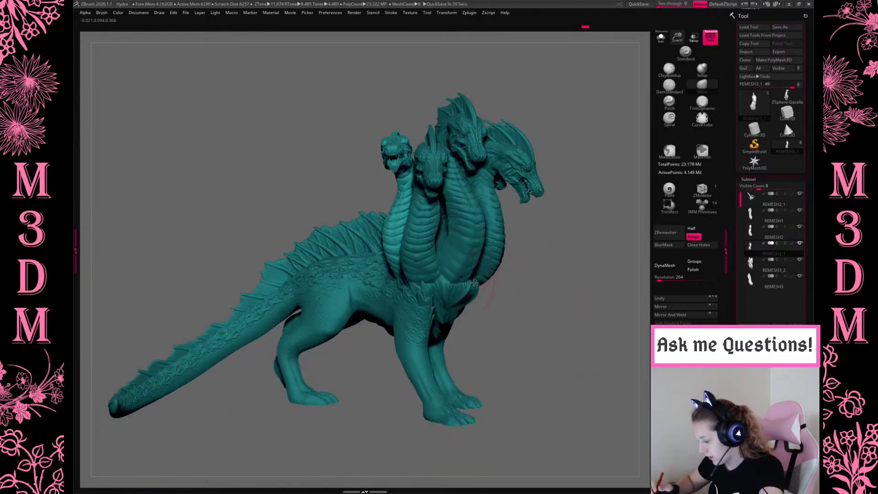
pyautogui.moveTo(567, 319)
pyautogui.mouseDown()
pyautogui.moveTo(529, 314)
pyautogui.moveTo(566, 302)
pyautogui.mouseUp()
pyautogui.moveTo(613, 191); pyautogui.dragTo(531, 197)
pyautogui.keyDown('alt'); pyautogui.click(483, 261); pyautogui.keyUp('alt')
pyautogui.press('space')
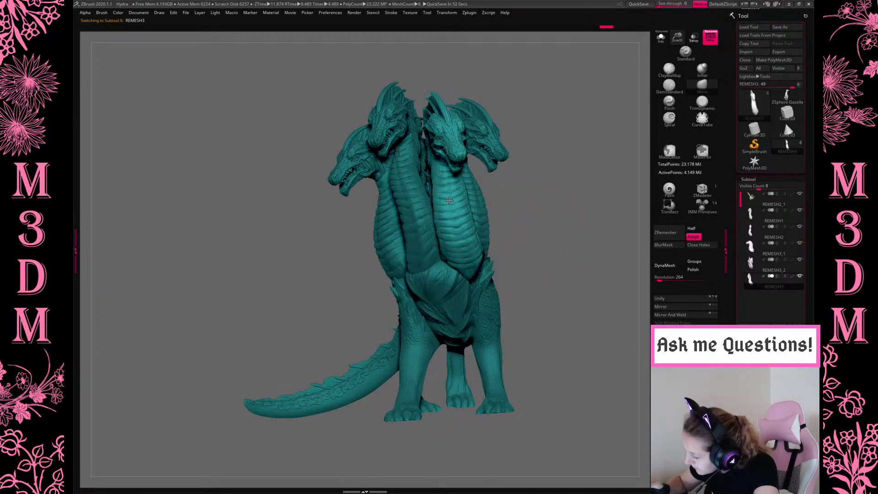
pyautogui.moveTo(520, 205); pyautogui.dragTo(476, 279)
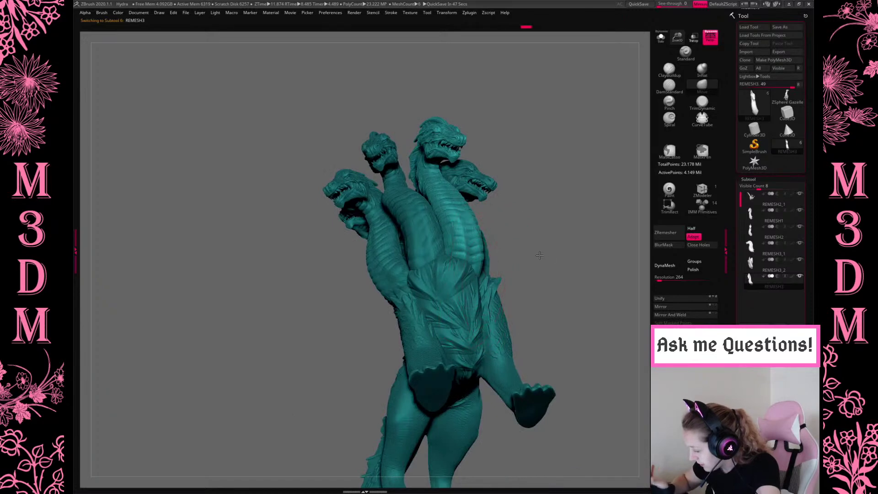
pyautogui.moveTo(574, 297)
pyautogui.mouseDown()
pyautogui.moveTo(589, 325)
pyautogui.moveTo(574, 288)
pyautogui.mouseUp()
# Select the REMESH3_2 neck, isolate it, and adjust its side contour with the Move brush from the front.
pyautogui.press('space')
pyautogui.keyDown('alt'); pyautogui.click(501, 193); pyautogui.keyUp('alt')
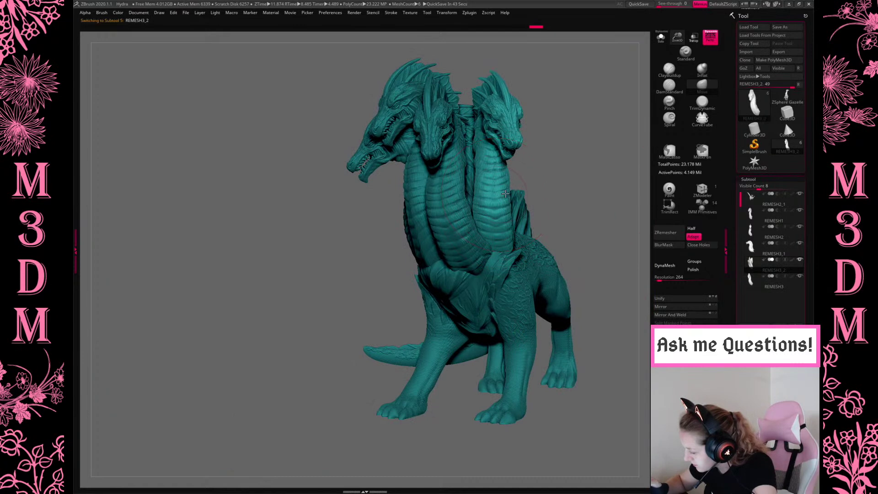
pyautogui.moveTo(578, 157); pyautogui.dragTo(586, 137)
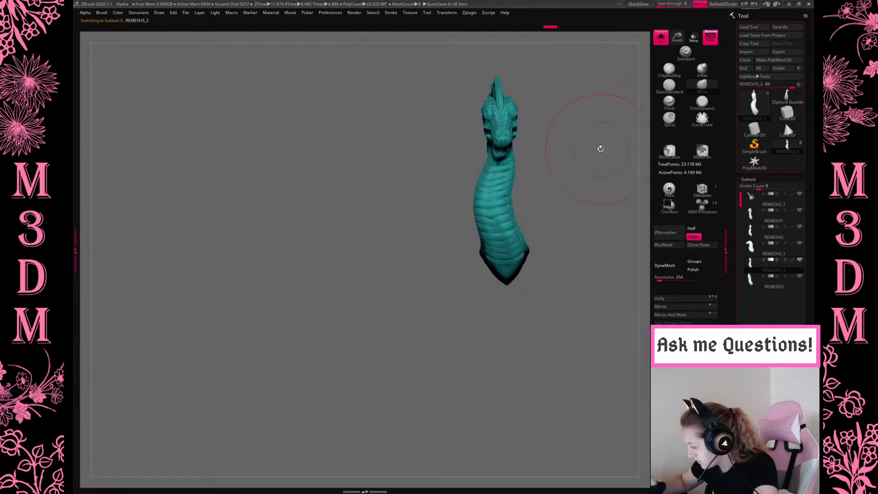
pyautogui.moveTo(576, 168); pyautogui.dragTo(563, 168, button='right')
pyautogui.rightClick(563, 167)
pyautogui.keyDown('ctrl'); pyautogui.moveTo(567, 137); pyautogui.dragTo(534, 193, button='right'); pyautogui.keyUp('ctrl')
pyautogui.rightClick(534, 193)
pyautogui.moveTo(534, 193)
pyautogui.mouseDown()
pyautogui.moveTo(541, 194)
pyautogui.moveTo(501, 180)
pyautogui.moveTo(508, 186)
pyautogui.mouseUp()
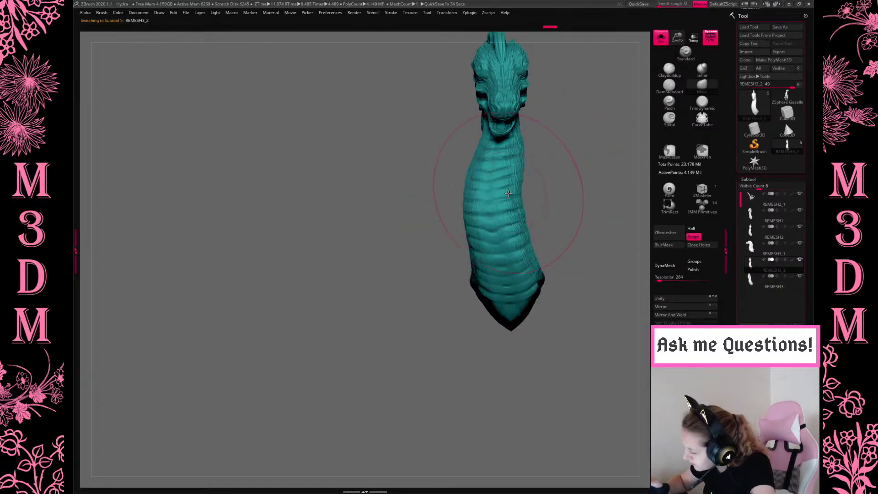
# Refine the sideways bend in the middle of the isolated neck and check its curve from behind and the front.
pyautogui.keyDown('alt'); pyautogui.moveTo(583, 124); pyautogui.dragTo(552, 146, button='right'); pyautogui.keyUp('alt')
pyautogui.moveTo(541, 81)
pyautogui.keyDown('ctrl'); pyautogui.mouseDown()
pyautogui.moveTo(444, 141)
pyautogui.moveTo(463, 165)
pyautogui.moveTo(510, 141)
pyautogui.moveTo(503, 151)
pyautogui.mouseUp(); pyautogui.keyUp('ctrl')
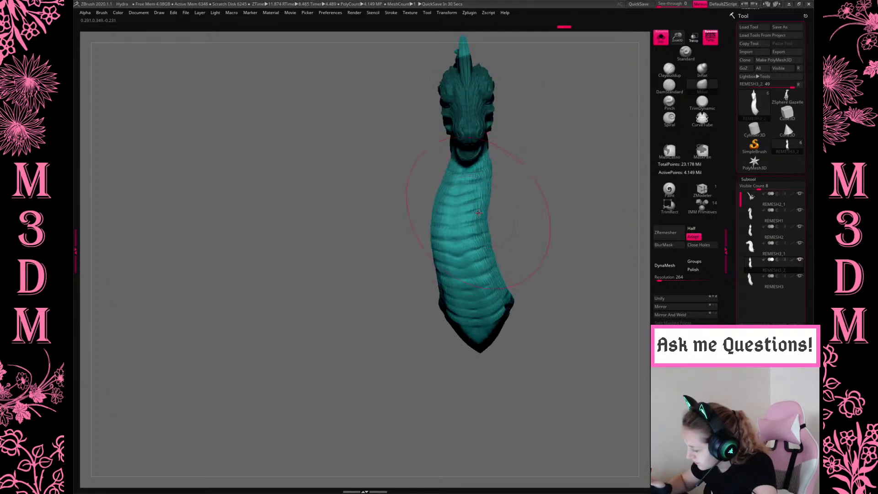
pyautogui.moveTo(521, 216); pyautogui.dragTo(439, 212, button='right')
pyautogui.moveTo(527, 201)
pyautogui.keyDown('alt'); pyautogui.mouseDown(button='right')
pyautogui.moveTo(519, 274)
pyautogui.moveTo(505, 220)
pyautogui.mouseUp(button='right'); pyautogui.keyUp('alt')
pyautogui.keyDown('ctrl'); pyautogui.click(504, 220); pyautogui.keyUp('ctrl')
pyautogui.press('space')
pyautogui.moveTo(506, 220); pyautogui.dragTo(497, 221)
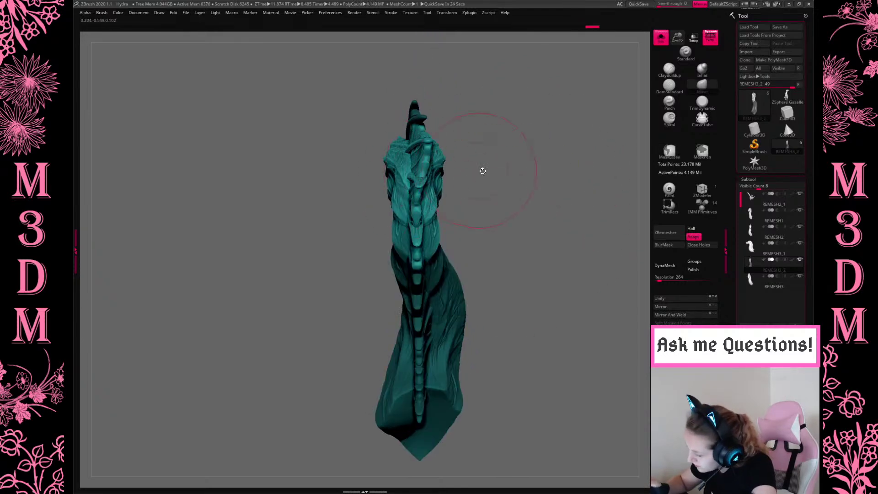
pyautogui.moveTo(496, 182)
pyautogui.mouseDown(button='right')
pyautogui.moveTo(504, 164)
pyautogui.moveTo(521, 158)
pyautogui.moveTo(490, 154)
pyautogui.moveTo(506, 191)
pyautogui.mouseUp(button='right')
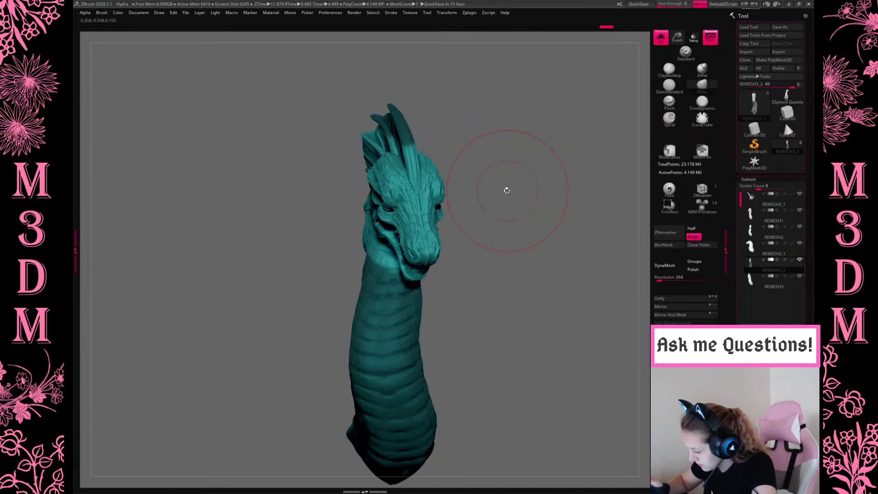
# Bring back the whole hydra and shift the REMESH3_2 neck slightly sideways toward the other necks.
pyautogui.click(661, 36)
pyautogui.keyDown('ctrl'); pyautogui.moveTo(557, 229); pyautogui.dragTo(562, 219, button='right'); pyautogui.keyUp('ctrl')
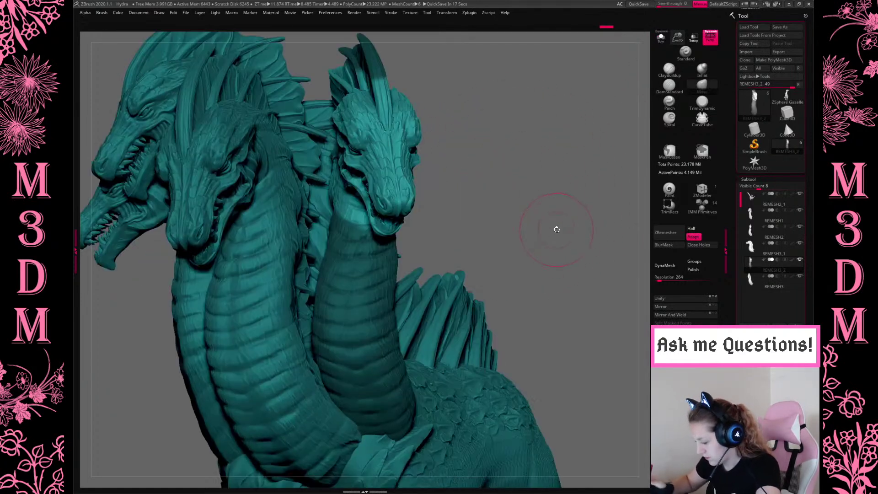
pyautogui.keyDown('ctrl'); pyautogui.moveTo(561, 219); pyautogui.dragTo(544, 236); pyautogui.keyUp('ctrl')
pyautogui.press('w')
pyautogui.keyDown('alt'); pyautogui.click(388, 393); pyautogui.keyUp('alt')
pyautogui.moveTo(436, 393); pyautogui.dragTo(424, 395)
pyautogui.press('q')
pyautogui.press('f')
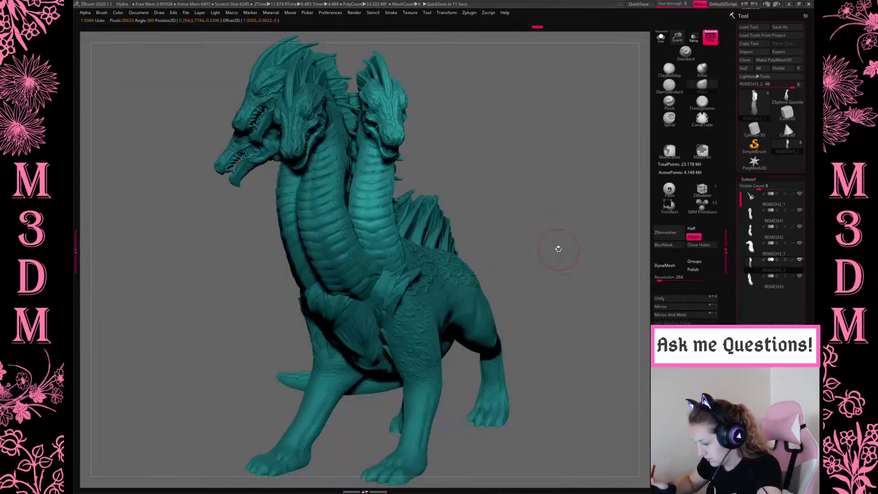
# Select the REMESH2_1 body and frame the area where the necks meet the chest and shoulders.
pyautogui.moveTo(531, 243)
pyautogui.mouseDown()
pyautogui.moveTo(572, 243)
pyautogui.moveTo(541, 238)
pyautogui.moveTo(561, 229)
pyautogui.moveTo(542, 243)
pyautogui.moveTo(540, 215)
pyautogui.moveTo(518, 189)
pyautogui.moveTo(435, 235)
pyautogui.mouseUp()
pyautogui.keyDown('alt'); pyautogui.click(382, 313); pyautogui.keyUp('alt')
pyautogui.press('space')
pyautogui.press('space')
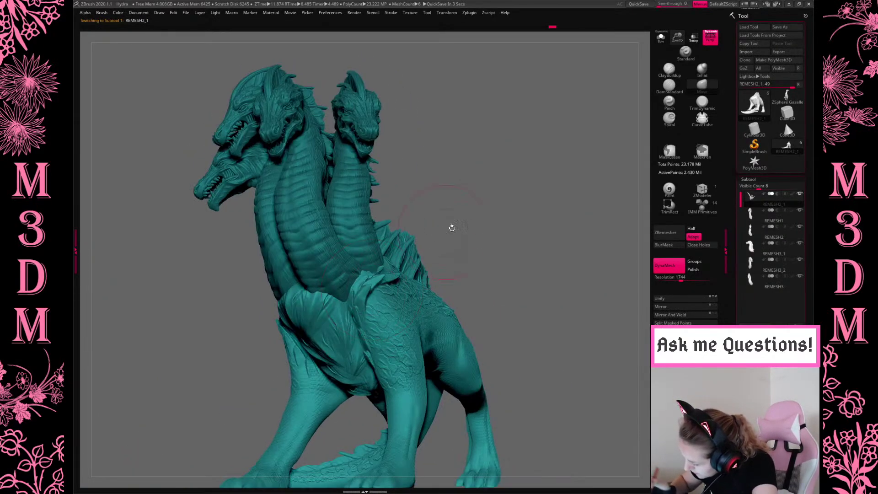
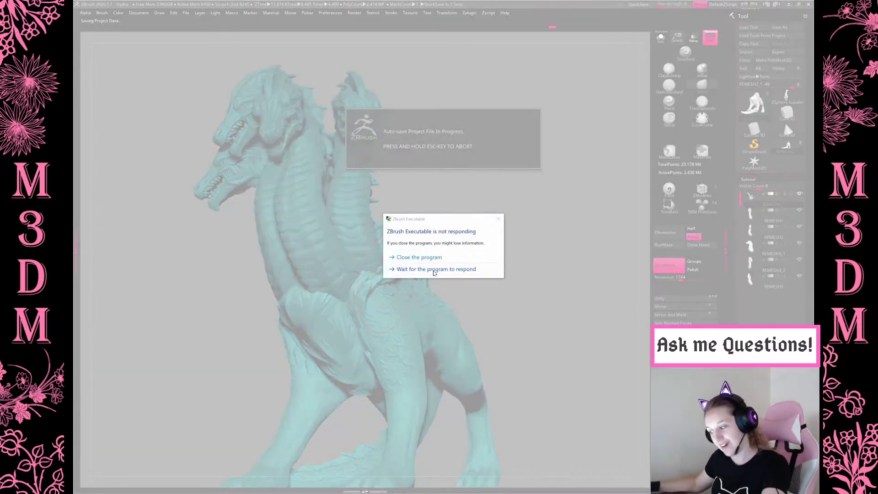
# Close the unresponsive program and relaunch ZBrush 2020.1.1, removing the unavailable Hydra entry from the recent files.
pyautogui.click(434, 270)
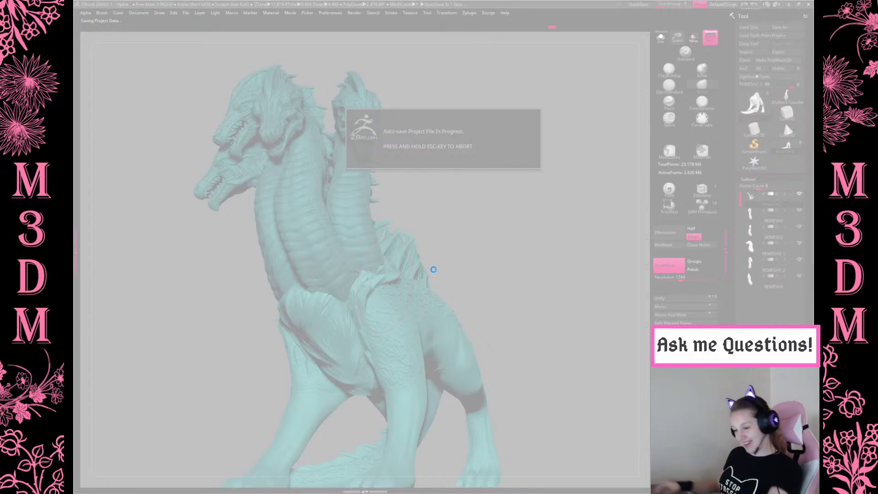
pyautogui.click(435, 258)
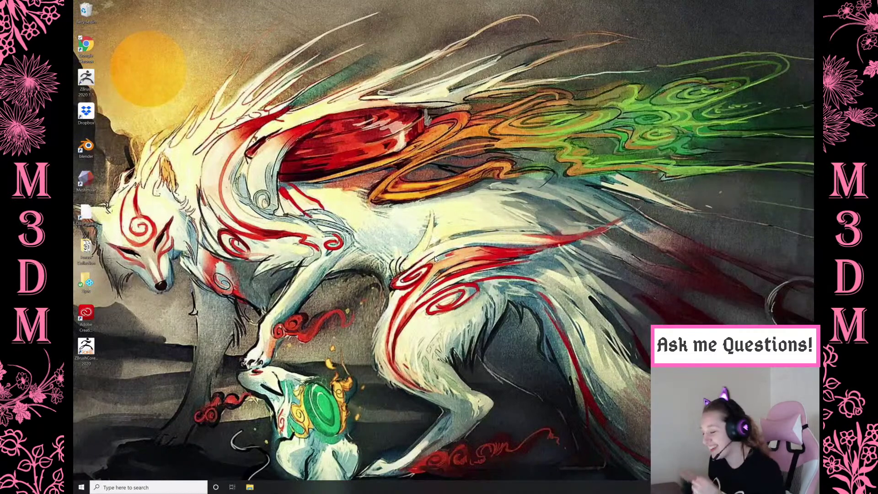
pyautogui.press('super')
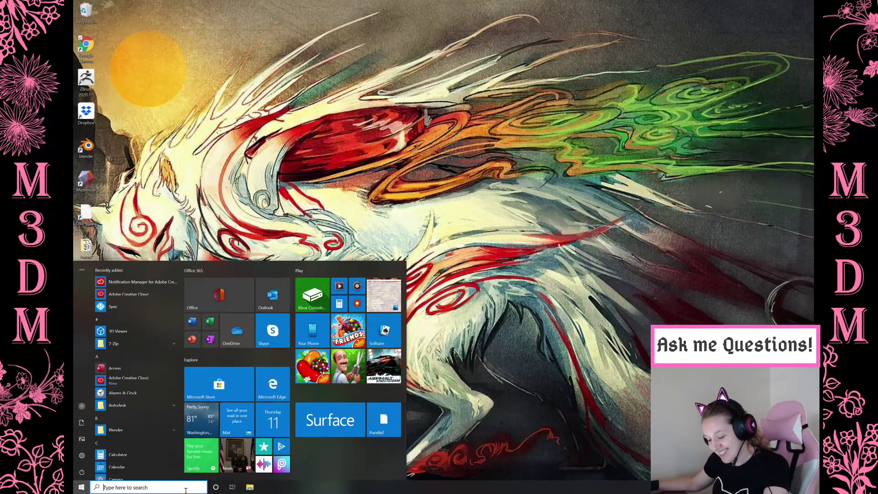
pyautogui.write('z')
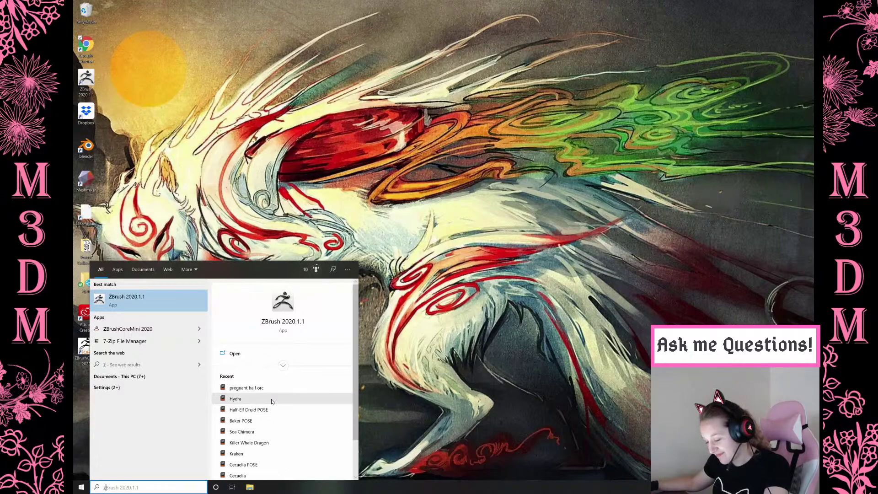
pyautogui.click(271, 400)
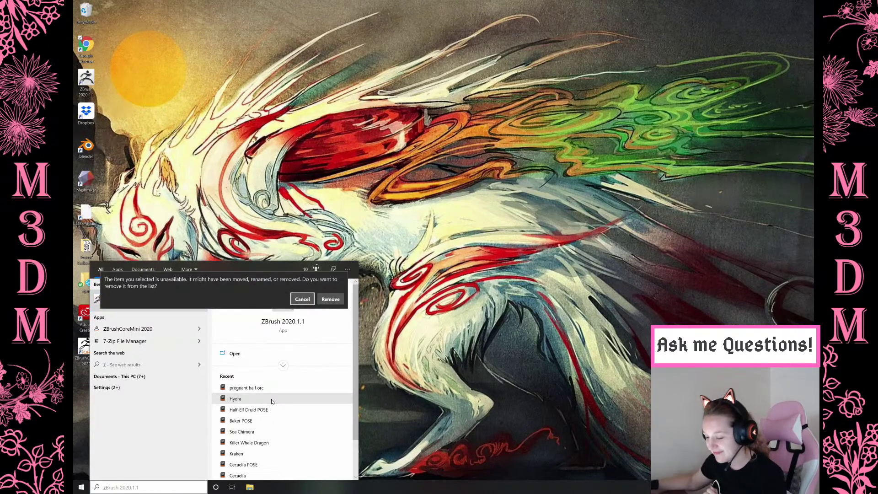
pyautogui.click(330, 300)
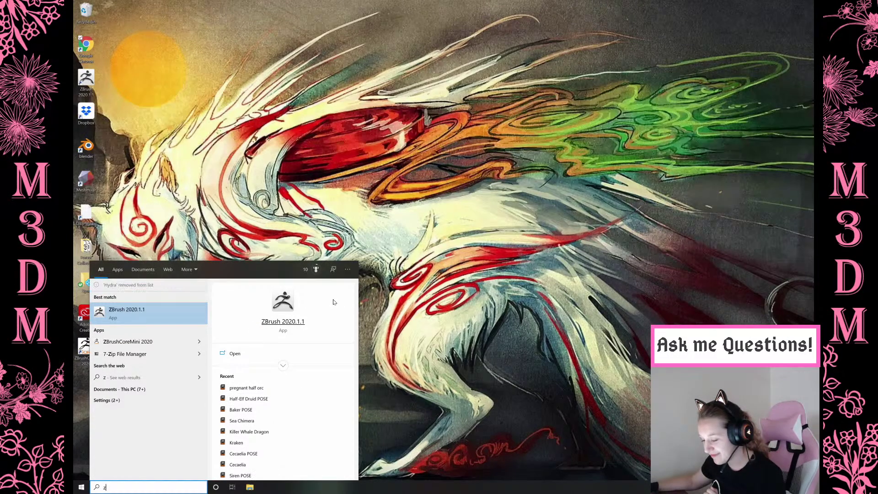
pyautogui.click(193, 317)
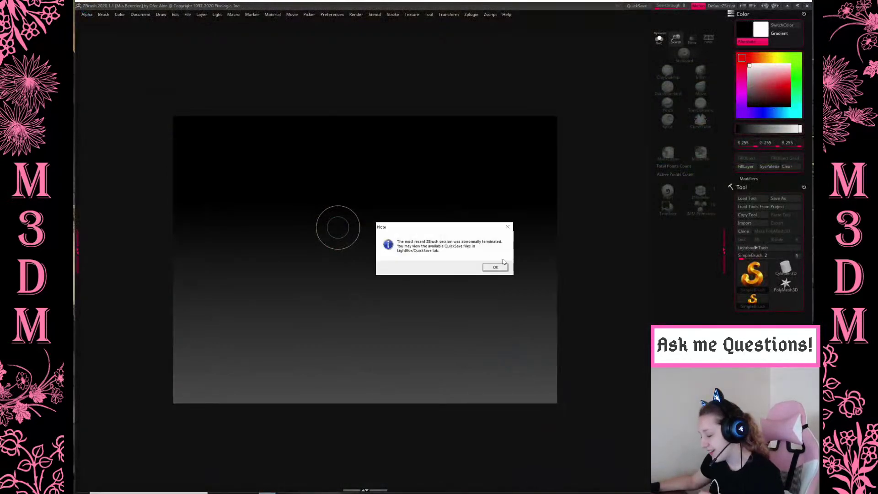
# Dismiss the crash notice, restore the quicksave QS_42741.ZPR and check the whole hydra with its subtool list.
pyautogui.click(495, 268)
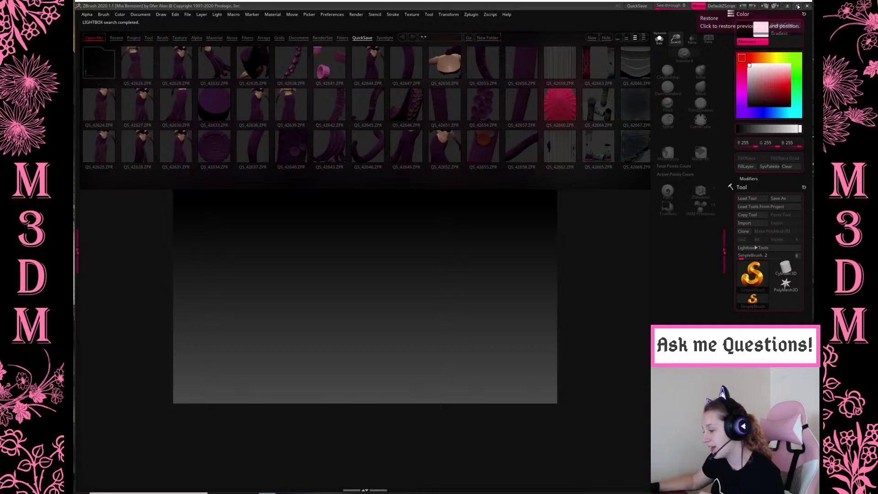
pyautogui.moveTo(590, 144); pyautogui.dragTo(306, 142)
pyautogui.moveTo(496, 139); pyautogui.dragTo(275, 137)
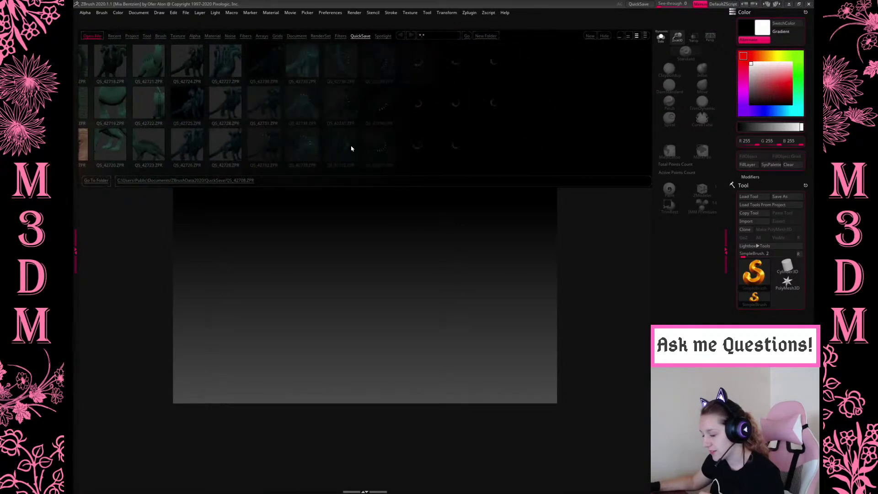
pyautogui.moveTo(475, 135); pyautogui.dragTo(418, 141)
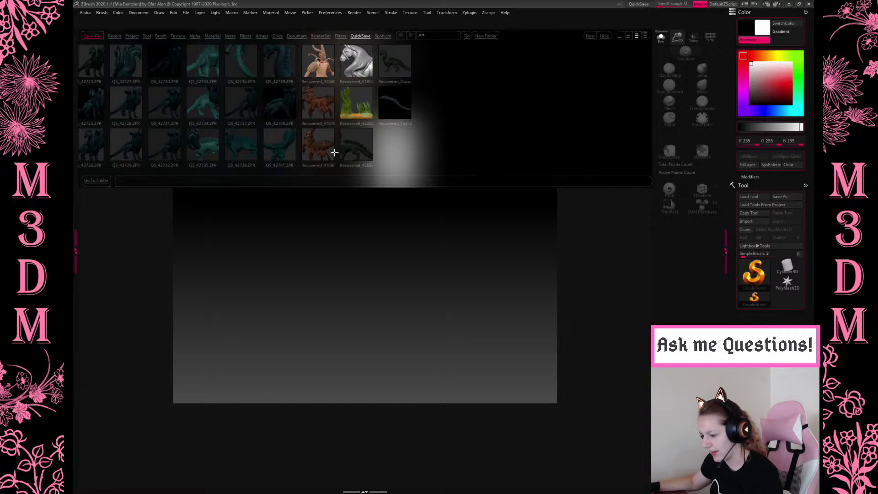
pyautogui.click(282, 147)
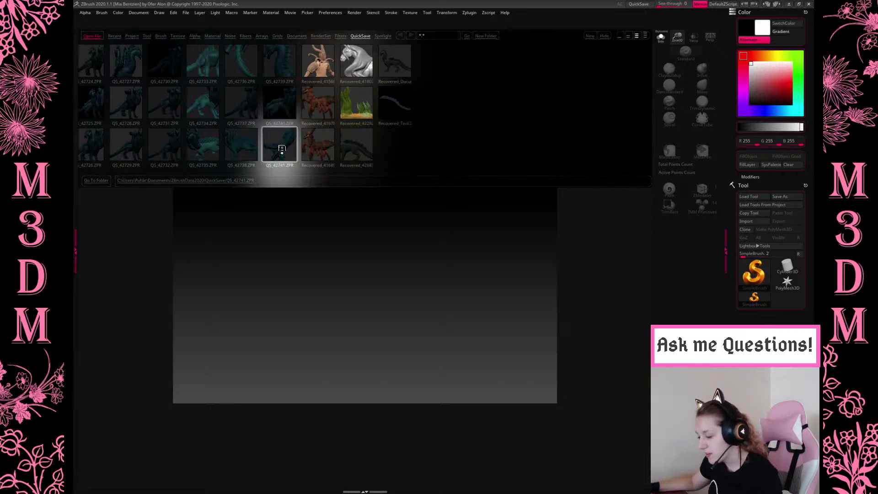
pyautogui.doubleClick(282, 149)
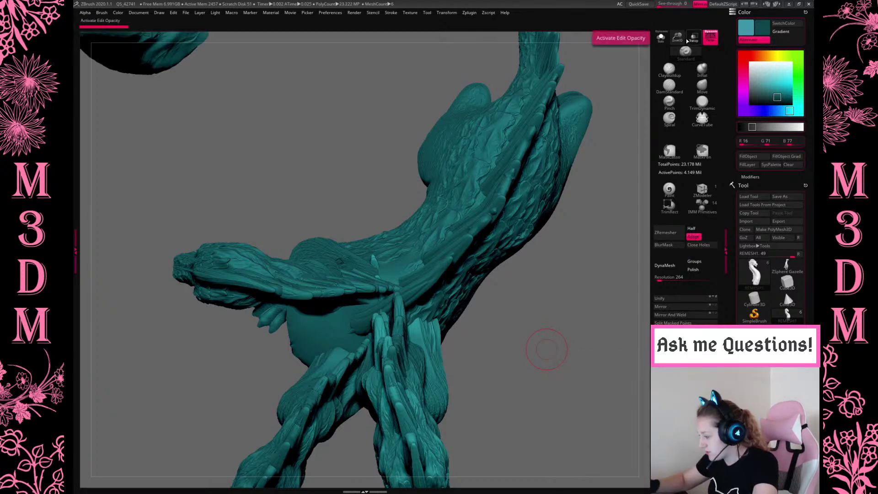
pyautogui.press('f')
pyautogui.moveTo(573, 312)
pyautogui.mouseDown()
pyautogui.moveTo(562, 276)
pyautogui.moveTo(585, 316)
pyautogui.moveTo(584, 354)
pyautogui.moveTo(575, 288)
pyautogui.moveTo(553, 306)
pyautogui.moveTo(586, 316)
pyautogui.moveTo(574, 333)
pyautogui.moveTo(578, 325)
pyautogui.moveTo(558, 303)
pyautogui.mouseUp()
pyautogui.press('space')
pyautogui.moveTo(810, 302); pyautogui.dragTo(809, 185)
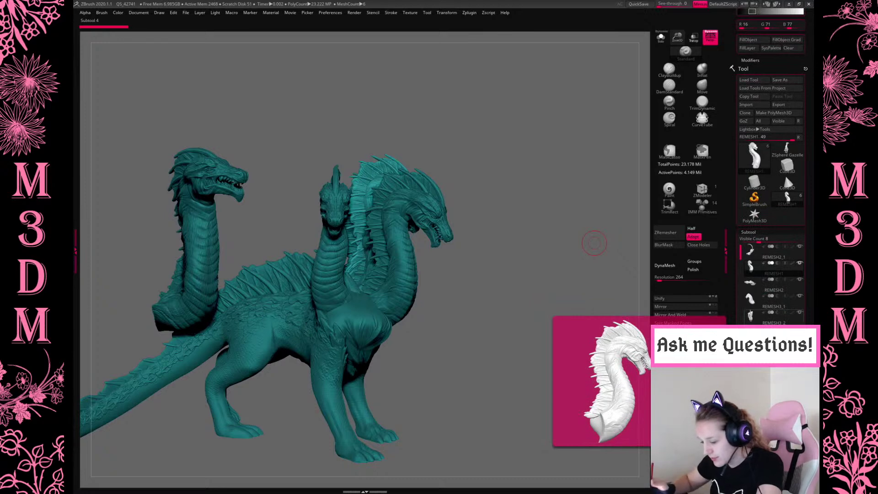
pyautogui.moveTo(558, 249); pyautogui.dragTo(547, 266)
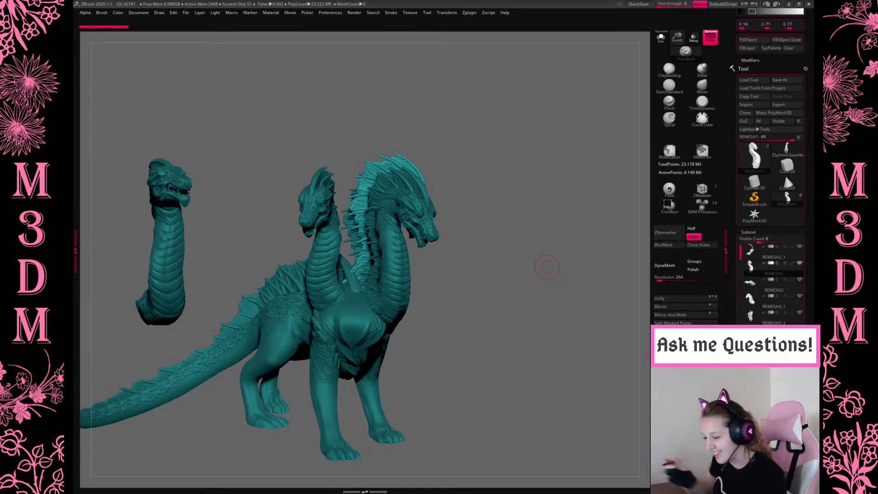
# Open the Hydra project from its own folder without saving the restored quicksave.
pyautogui.click(185, 12)
pyautogui.click(200, 26)
pyautogui.click(469, 266)
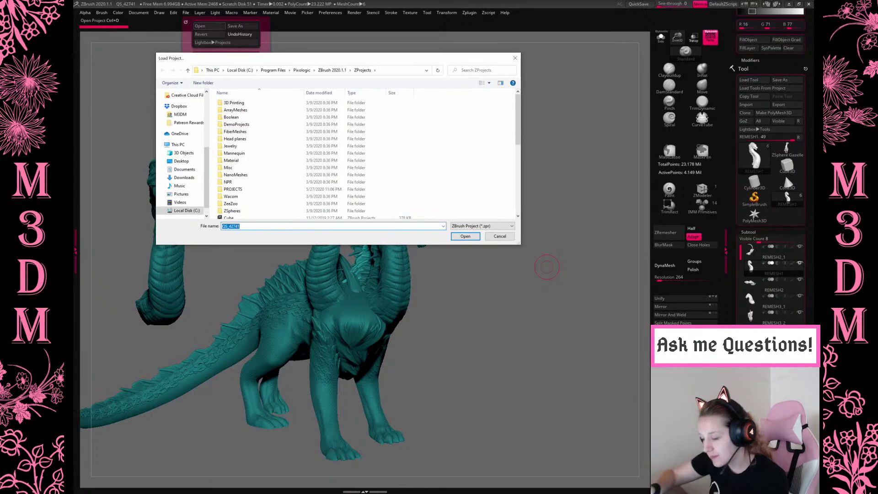
pyautogui.click(189, 123)
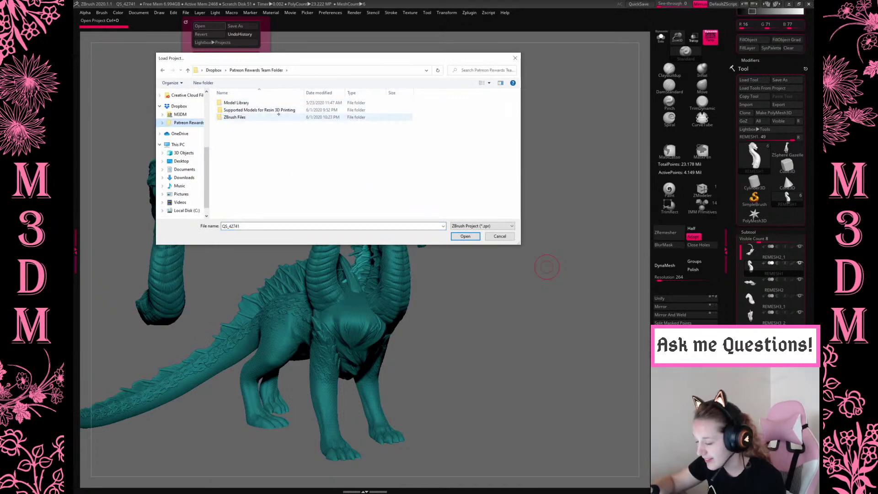
pyautogui.scroll(2, 183, 137)
pyautogui.click(179, 134)
pyautogui.doubleClick(247, 103)
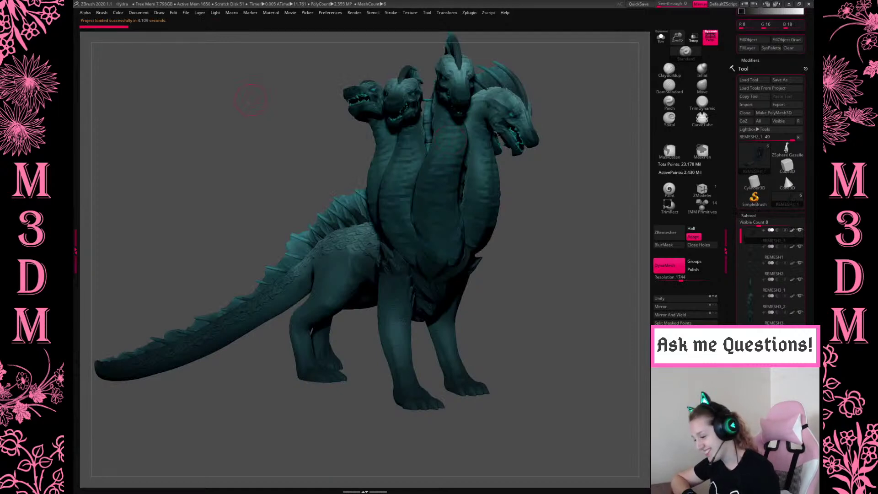
# Try to open the Hydra project file again without saving the current changes.
pyautogui.click(216, 12)
pyautogui.click(186, 12)
pyautogui.click(200, 26)
pyautogui.click(508, 229)
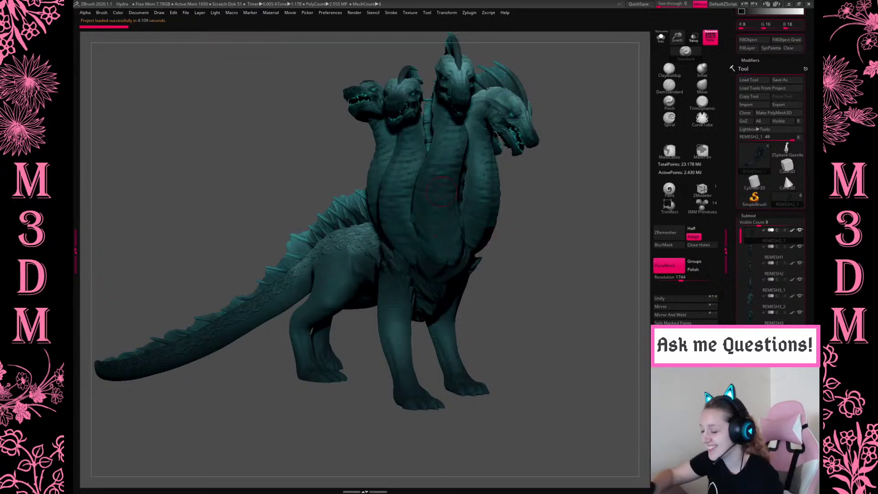
pyautogui.click(186, 12)
pyautogui.click(200, 26)
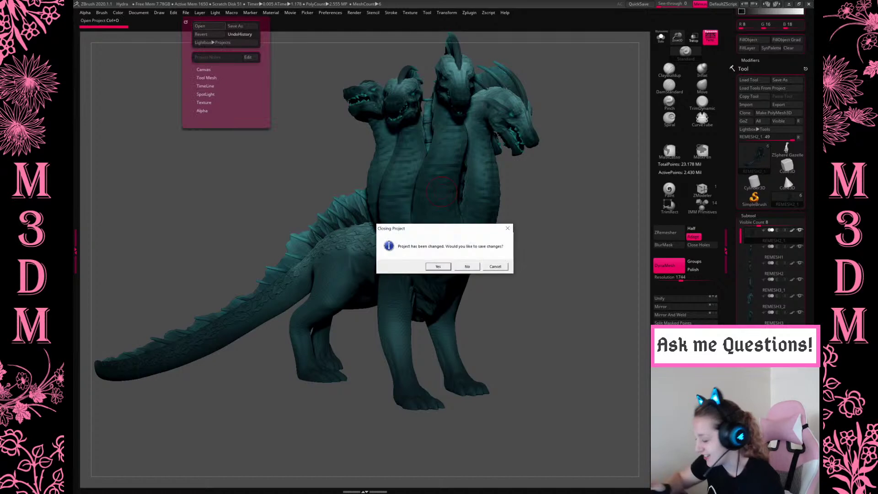
pyautogui.click(467, 266)
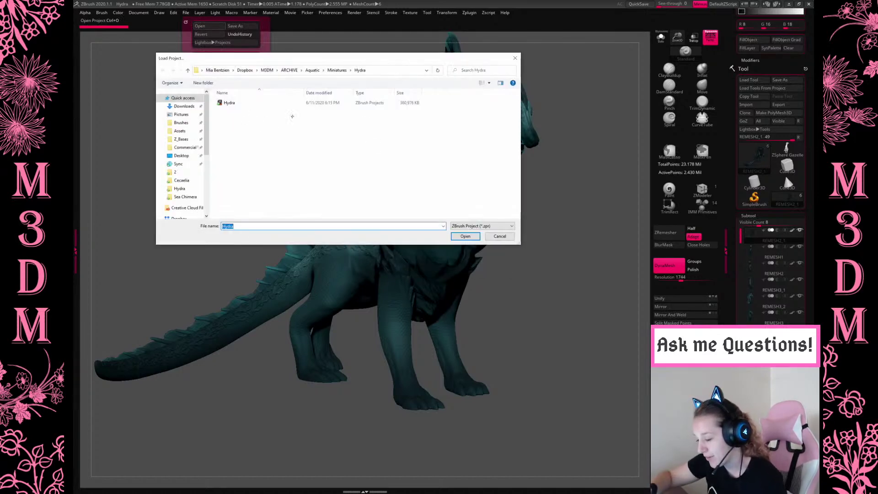
pyautogui.press('Return')
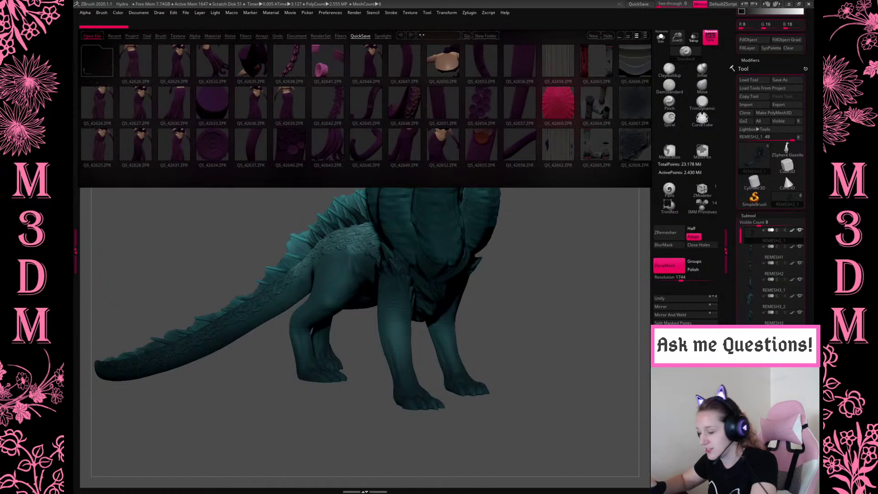
# Go back to the QS_42741.ZPR quicksave and frame the hydra with its detached neck.
pyautogui.moveTo(590, 149); pyautogui.dragTo(463, 149)
pyautogui.moveTo(572, 149); pyautogui.dragTo(479, 149)
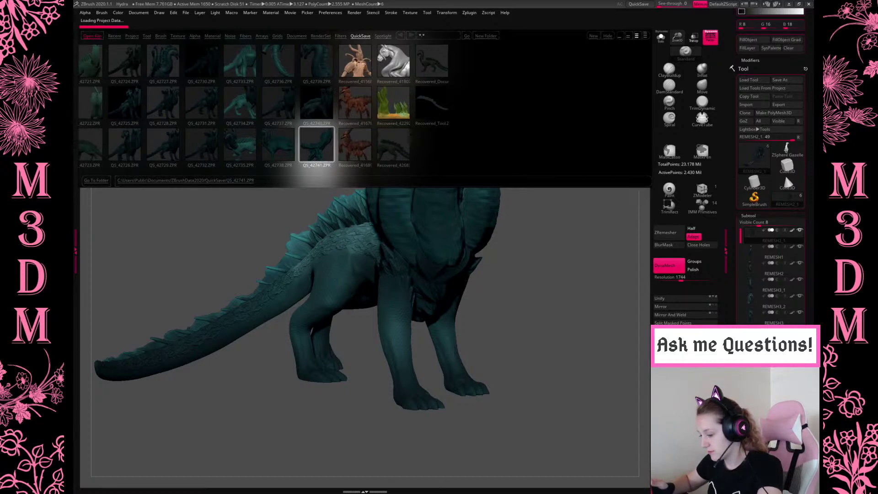
pyautogui.doubleClick(317, 145)
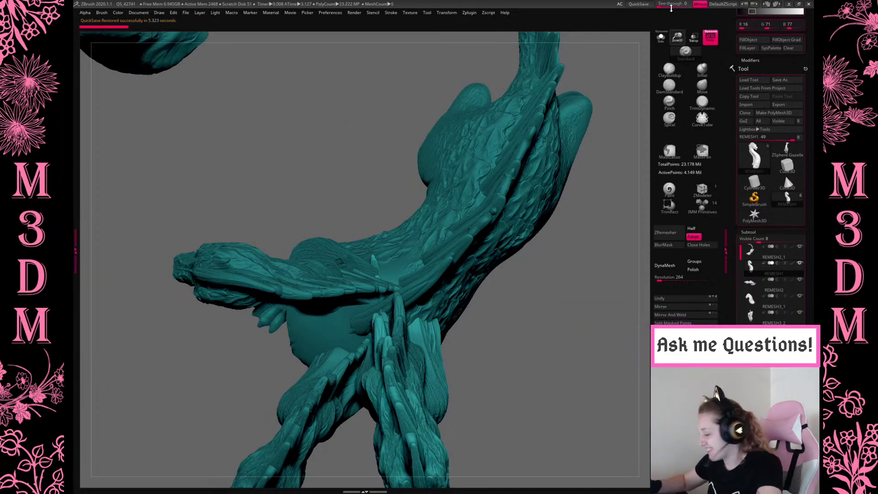
pyautogui.press('f')
# Select the detached REMESH3_1 neck and move it from above onto the body between the other necks.
pyautogui.keyDown('alt'); pyautogui.click(242, 182); pyautogui.keyUp('alt')
pyautogui.press('w')
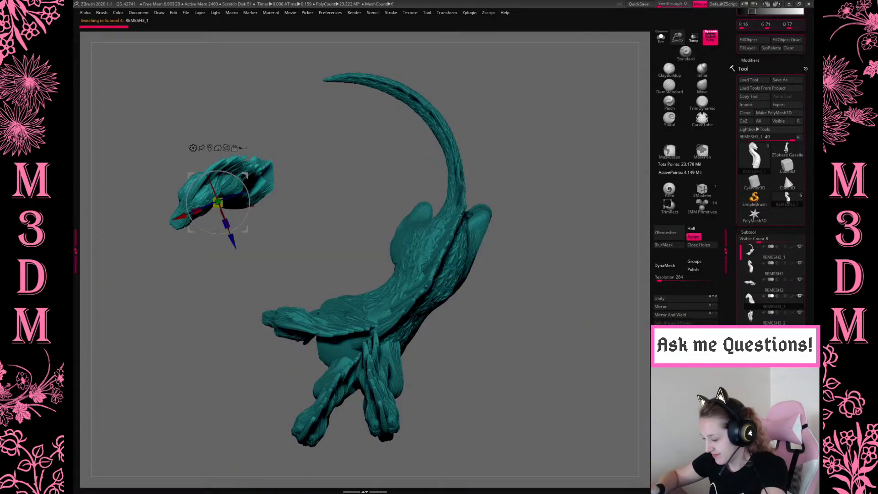
pyautogui.moveTo(249, 177)
pyautogui.mouseDown()
pyautogui.moveTo(351, 356)
pyautogui.moveTo(338, 334)
pyautogui.mouseUp()
pyautogui.press('q')
pyautogui.moveTo(572, 310)
pyautogui.mouseDown()
pyautogui.moveTo(571, 272)
pyautogui.moveTo(590, 304)
pyautogui.moveTo(578, 310)
pyautogui.moveTo(435, 292)
pyautogui.mouseUp()
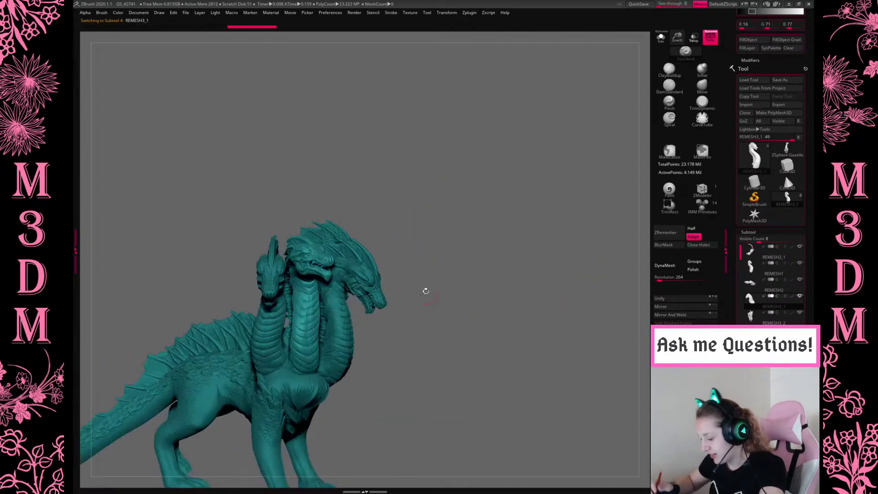
# Fine-tune the REMESH3_1 neck's height and tilt above the chest and check its placement among the necks.
pyautogui.keyDown('alt'); pyautogui.moveTo(540, 260); pyautogui.dragTo(605, 200); pyautogui.keyUp('alt')
pyautogui.press('w')
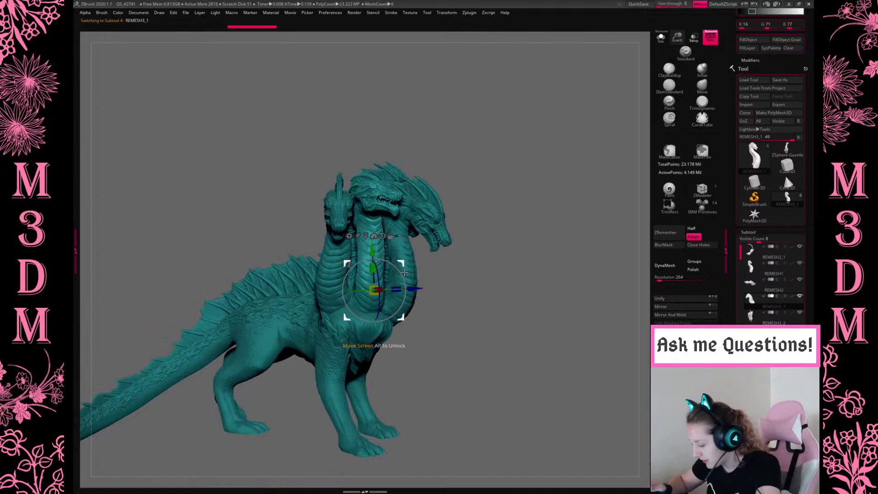
pyautogui.moveTo(394, 288); pyautogui.dragTo(388, 281)
pyautogui.moveTo(400, 317); pyautogui.dragTo(400, 306)
pyautogui.moveTo(543, 296)
pyautogui.mouseDown()
pyautogui.moveTo(516, 289)
pyautogui.moveTo(572, 233)
pyautogui.moveTo(490, 225)
pyautogui.mouseUp()
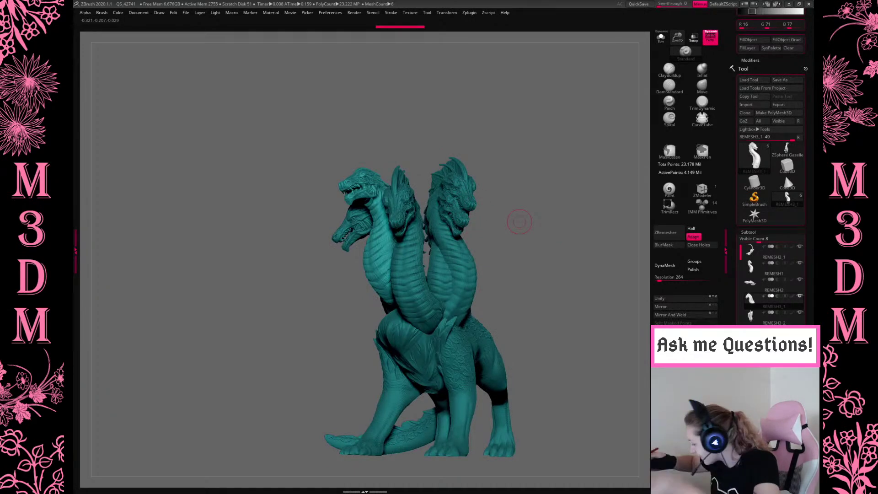
# Lower and rotate the REMESH3_1 neck so its base sits on the chest in front of the other necks.
pyautogui.moveTo(519, 222); pyautogui.dragTo(579, 304)
pyautogui.press('w')
pyautogui.moveTo(405, 257); pyautogui.dragTo(392, 307)
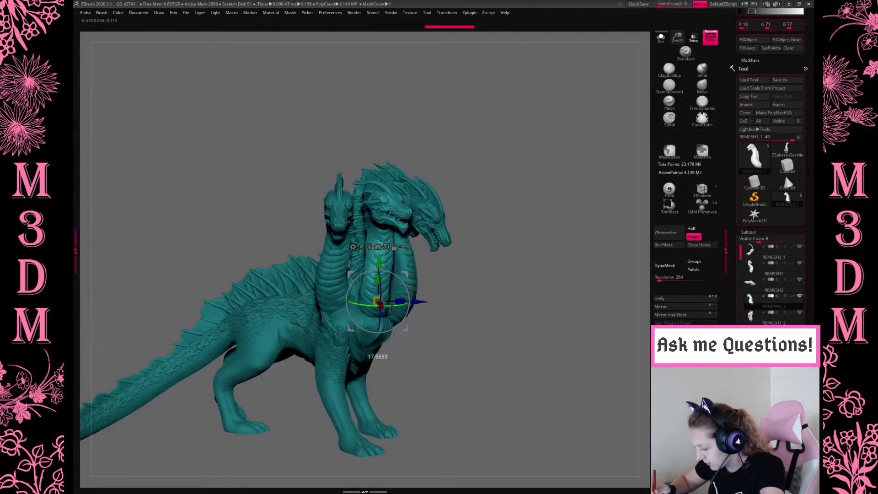
pyautogui.moveTo(407, 274); pyautogui.dragTo(394, 283)
pyautogui.press('q')
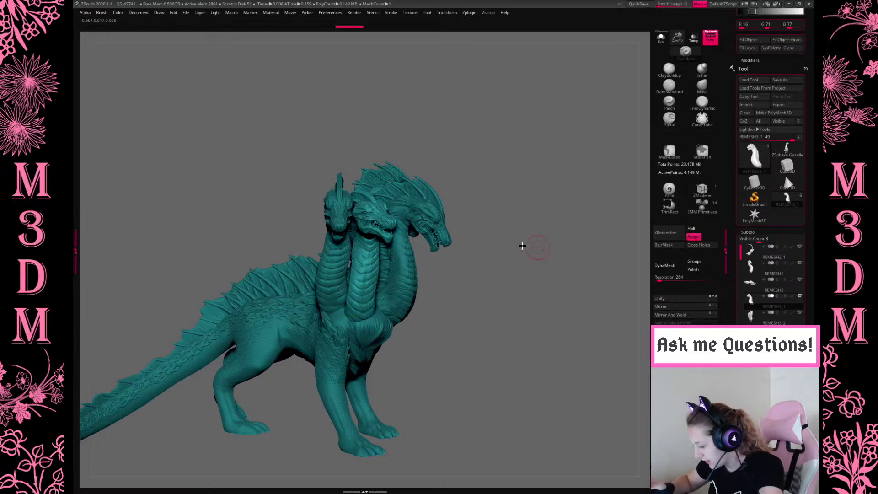
pyautogui.moveTo(522, 246); pyautogui.dragTo(520, 243)
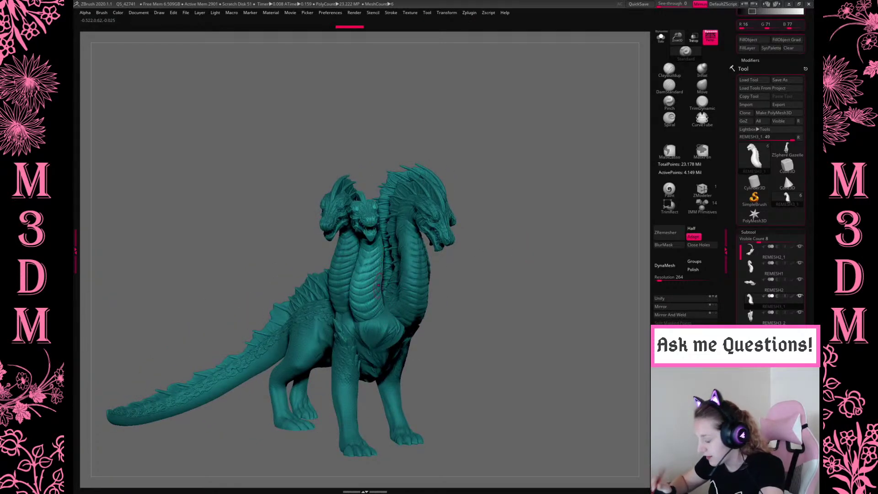
# Select the REMESH1 neck, inspect it in isolation, and reposition it from above with the whole hydra shown.
pyautogui.moveTo(473, 295); pyautogui.dragTo(462, 300)
pyautogui.moveTo(539, 208); pyautogui.dragTo(456, 225)
pyautogui.moveTo(497, 194); pyautogui.dragTo(462, 197)
pyautogui.keyDown('alt'); pyautogui.click(455, 285); pyautogui.keyUp('alt')
pyautogui.click(662, 41)
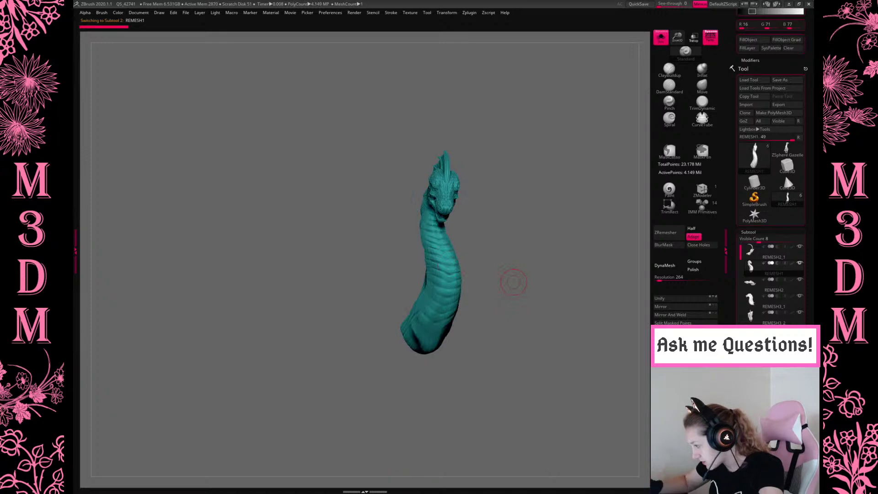
pyautogui.click(661, 39)
pyautogui.moveTo(586, 143); pyautogui.dragTo(557, 219)
pyautogui.press('w')
pyautogui.moveTo(434, 229)
pyautogui.mouseDown()
pyautogui.moveTo(459, 235)
pyautogui.moveTo(423, 277)
pyautogui.moveTo(431, 300)
pyautogui.mouseUp()
pyautogui.press('q')
# Select the REMESH3_1 neck and move and rotate it from above to the outer side of the neck fan.
pyautogui.keyDown('alt'); pyautogui.click(356, 288); pyautogui.keyUp('alt')
pyautogui.press('w')
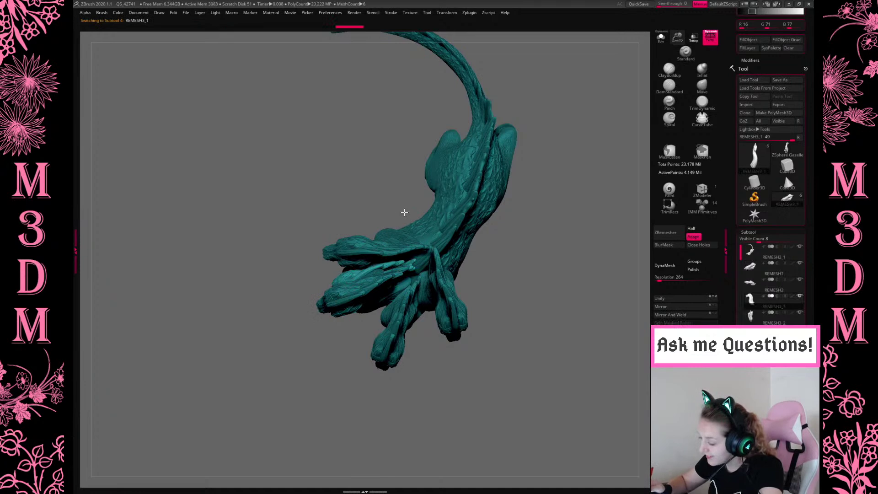
pyautogui.press('w')
pyautogui.keyDown('ctrl'); pyautogui.moveTo(364, 271); pyautogui.dragTo(576, 143); pyautogui.keyUp('ctrl')
pyautogui.moveTo(390, 243); pyautogui.dragTo(410, 190)
pyautogui.moveTo(416, 225); pyautogui.dragTo(408, 263)
pyautogui.moveTo(415, 190); pyautogui.dragTo(442, 170)
pyautogui.press('q')
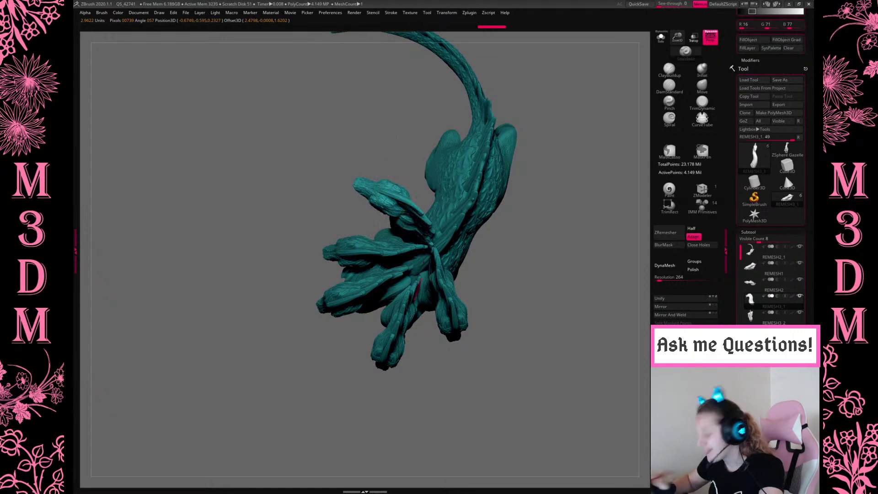
# Check the new neck arrangement, select the REMESH1 neck and save the project over the existing Hydra file.
pyautogui.moveTo(600, 261); pyautogui.dragTo(599, 291)
pyautogui.keyDown('shift'); pyautogui.moveTo(601, 258); pyautogui.dragTo(567, 293); pyautogui.keyUp('shift')
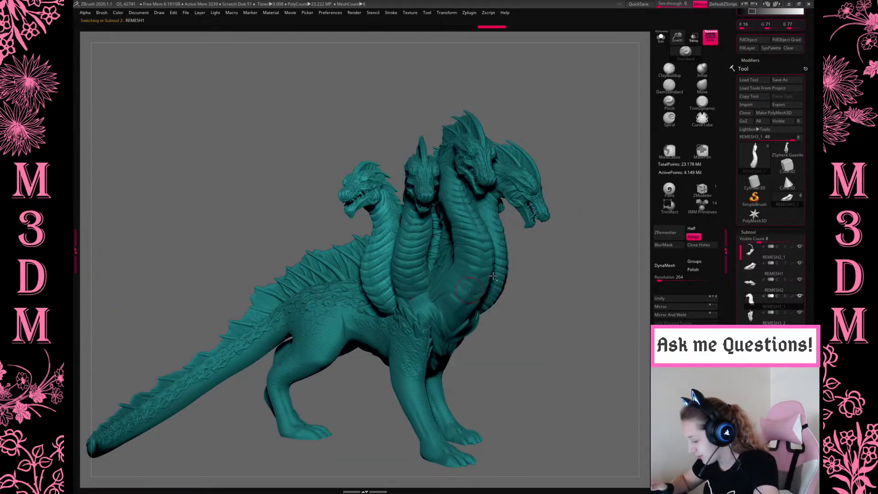
pyautogui.keyDown('alt'); pyautogui.click(490, 277); pyautogui.keyUp('alt')
pyautogui.press('w')
pyautogui.hotkey('ctrl', 's')
pyautogui.click(325, 102)
pyautogui.click(466, 236)
pyautogui.click(451, 246)
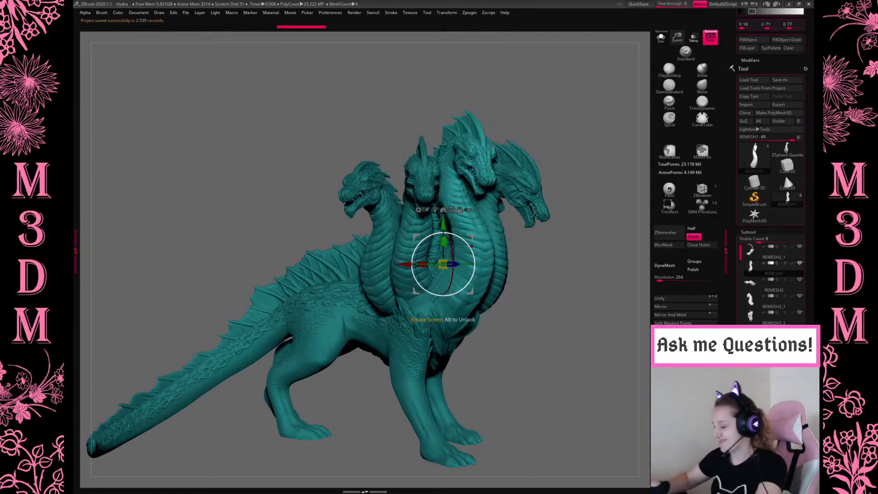
# Shift the REMESH1 neck slightly down and toward the neck beside it.
pyautogui.moveTo(443, 224); pyautogui.dragTo(444, 228)
pyautogui.moveTo(468, 268)
pyautogui.keyDown('alt'); pyautogui.mouseDown()
pyautogui.moveTo(488, 268)
pyautogui.moveTo(459, 267)
pyautogui.mouseUp(); pyautogui.keyUp('alt')
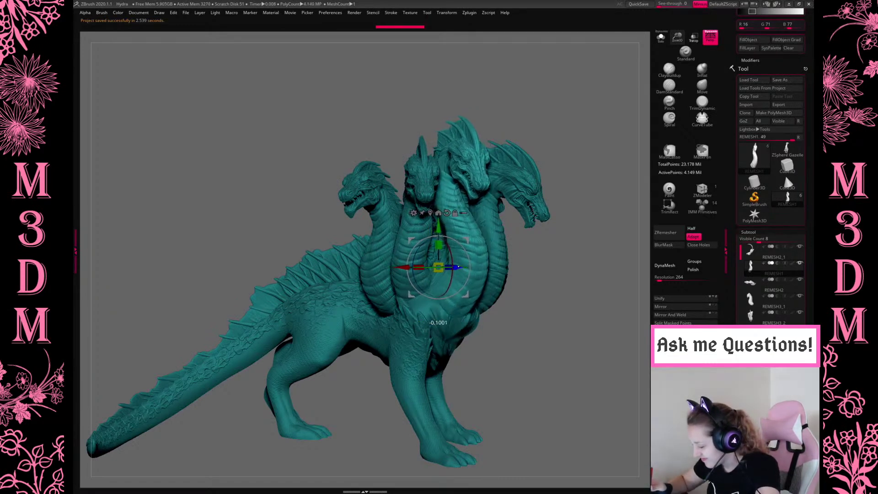
# Select the REMESH2 neck, place the gizmo at its middle, try adjusting its position and rotation, and undo the last change.
pyautogui.keyDown('alt'); pyautogui.click(456, 264); pyautogui.keyUp('alt')
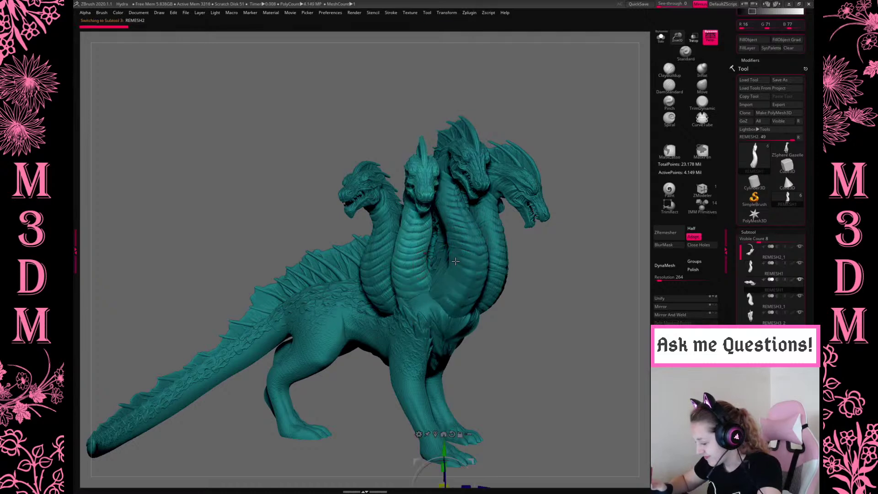
pyautogui.keyDown('alt'); pyautogui.click(421, 270); pyautogui.keyUp('alt')
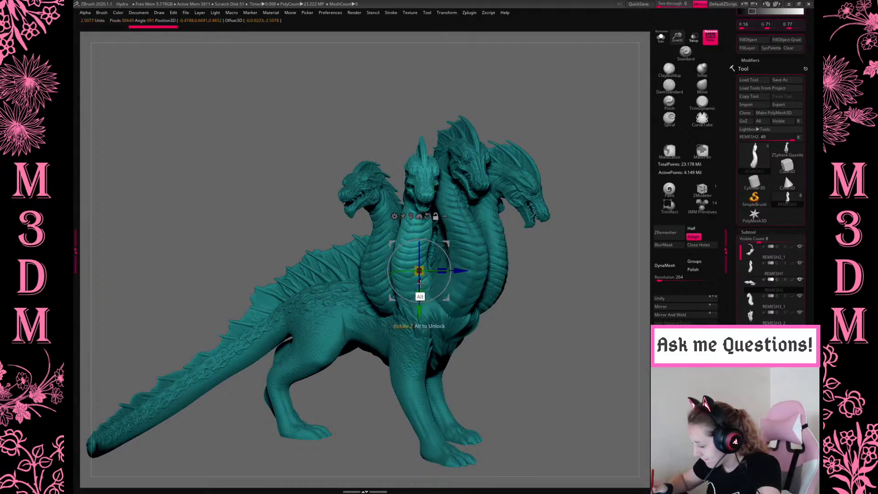
pyautogui.moveTo(461, 270); pyautogui.dragTo(421, 271)
pyautogui.moveTo(422, 270); pyautogui.dragTo(460, 285, button='right')
pyautogui.moveTo(419, 251)
pyautogui.mouseDown()
pyautogui.moveTo(424, 264)
pyautogui.moveTo(417, 253)
pyautogui.mouseUp()
pyautogui.hotkey('ctrl', 'z')
# Select the REMESH3_1 neck and adjust its position in the neck fan from above.
pyautogui.keyDown('alt'); pyautogui.click(379, 249); pyautogui.keyUp('alt')
pyautogui.moveTo(606, 212); pyautogui.dragTo(559, 304)
pyautogui.keyDown('alt'); pyautogui.moveTo(351, 192); pyautogui.dragTo(532, 266); pyautogui.keyUp('alt')
pyautogui.moveTo(405, 177)
pyautogui.mouseDown()
pyautogui.moveTo(410, 151)
pyautogui.moveTo(417, 163)
pyautogui.mouseUp()
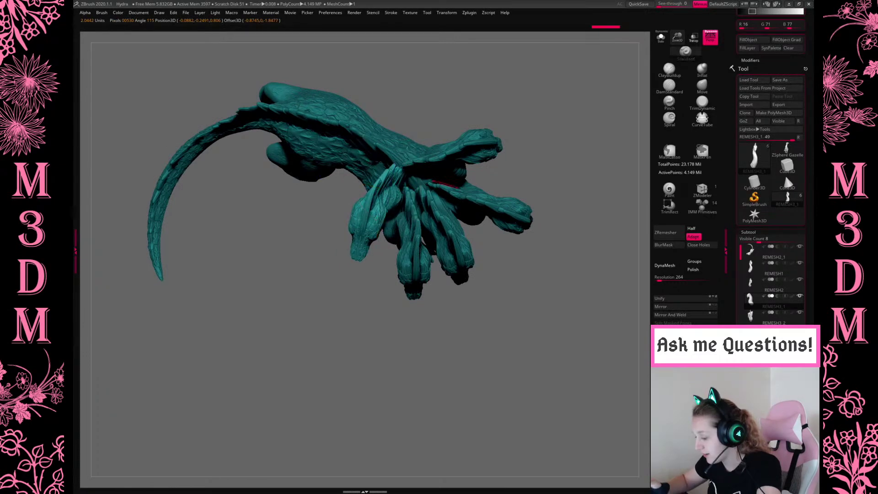
pyautogui.moveTo(586, 227); pyautogui.dragTo(583, 209)
pyautogui.moveTo(597, 254)
pyautogui.keyDown('alt'); pyautogui.mouseDown()
pyautogui.moveTo(608, 290)
pyautogui.moveTo(578, 198)
pyautogui.moveTo(577, 321)
pyautogui.moveTo(585, 304)
pyautogui.moveTo(579, 318)
pyautogui.moveTo(576, 296)
pyautogui.moveTo(517, 275)
pyautogui.mouseUp(); pyautogui.keyUp('alt')
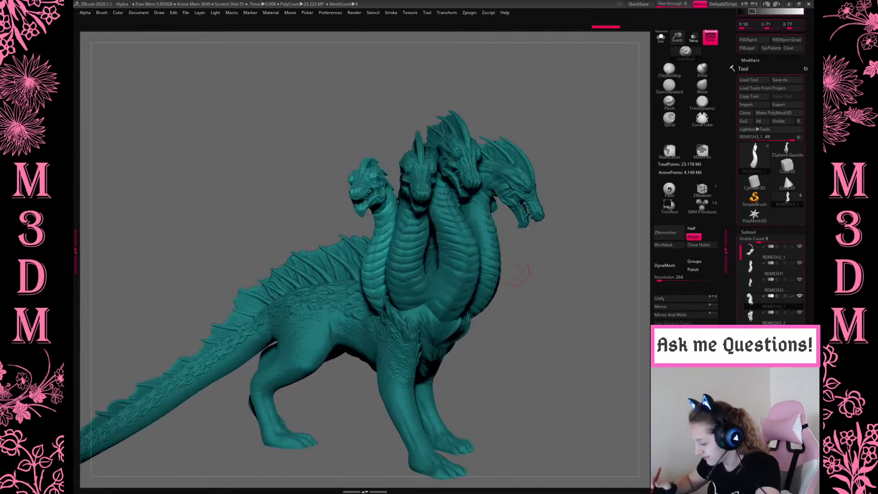
# Reshape the lower part of the REMESH2 neck with the Move brush so its base blends into the chest.
pyautogui.keyDown('alt'); pyautogui.click(420, 296); pyautogui.keyUp('alt')
pyautogui.press('space')
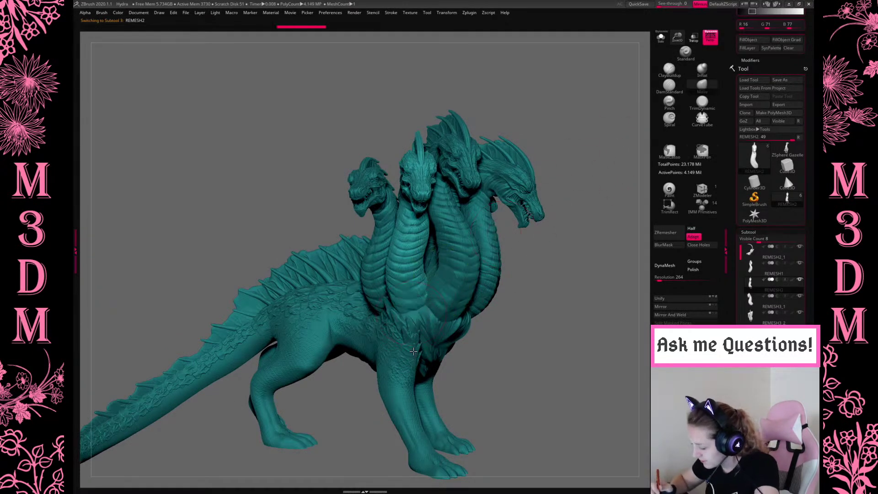
pyautogui.moveTo(419, 339); pyautogui.dragTo(425, 312)
pyautogui.press('space')
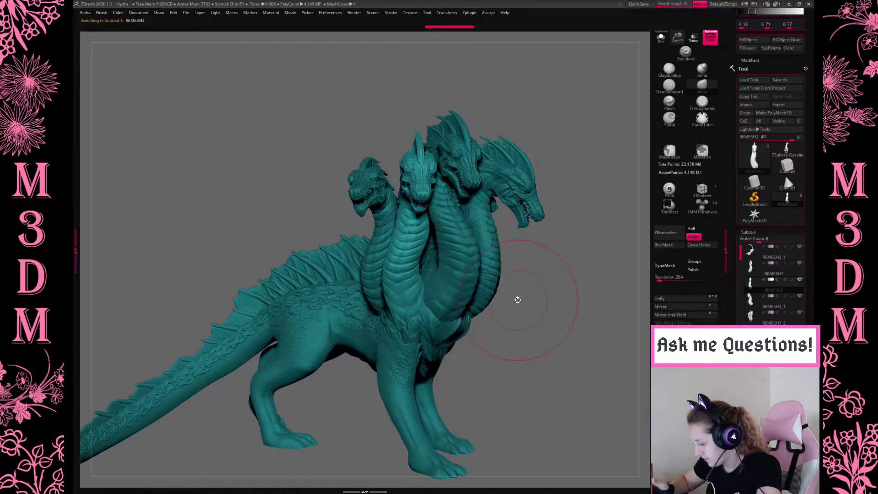
pyautogui.keyDown('alt'); pyautogui.moveTo(538, 289); pyautogui.dragTo(561, 260); pyautogui.keyUp('alt')
pyautogui.press('space')
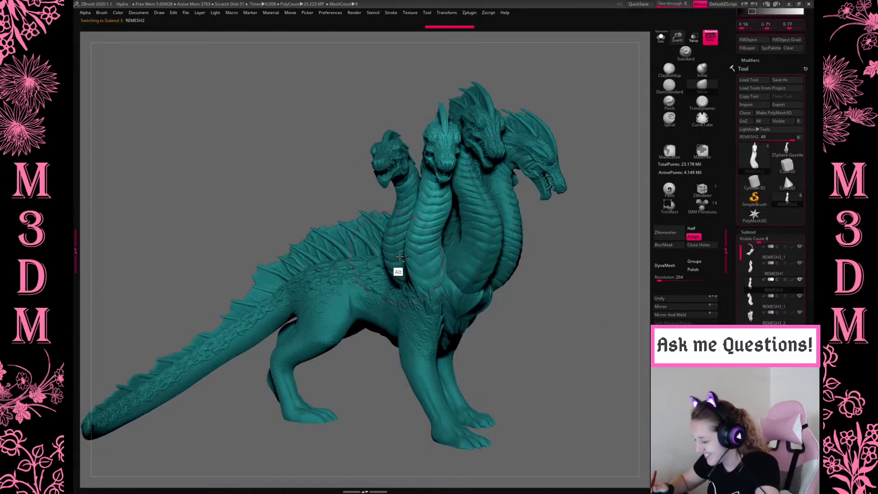
# Select the REMESH3_1 neck, centre the gizmo on it, and adjust its placement beside the REMESH2 neck.
pyautogui.keyDown('alt'); pyautogui.click(397, 258); pyautogui.keyUp('alt')
pyautogui.press('w')
pyautogui.keyDown('alt'); pyautogui.click(397, 258); pyautogui.keyUp('alt')
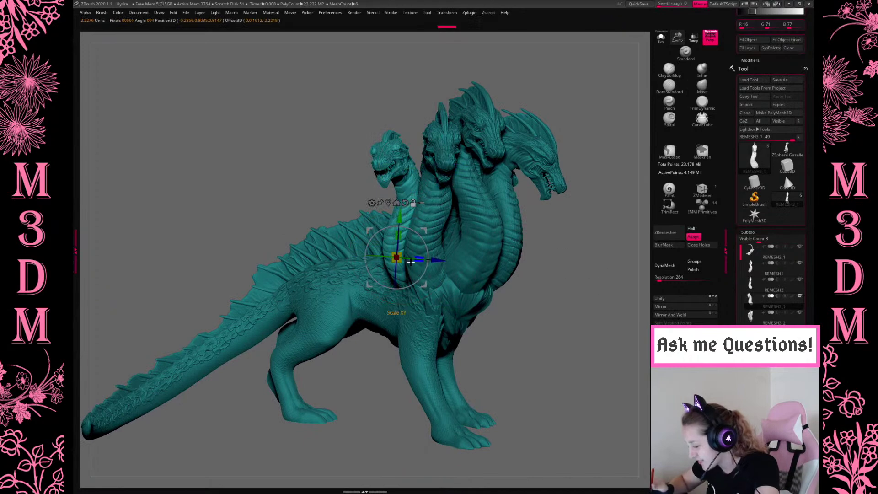
pyautogui.moveTo(388, 257); pyautogui.dragTo(401, 257)
pyautogui.press('q')
# Nudge the REMESH3_1 neck against the shoulder, checking its fit from the side and rear.
pyautogui.moveTo(540, 293)
pyautogui.mouseDown()
pyautogui.moveTo(580, 316)
pyautogui.moveTo(578, 331)
pyautogui.moveTo(583, 314)
pyautogui.mouseUp()
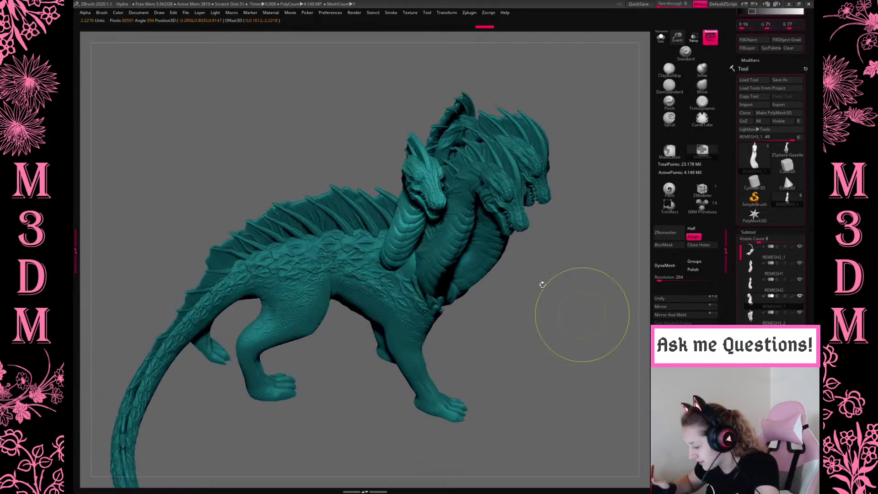
pyautogui.moveTo(519, 293)
pyautogui.mouseDown()
pyautogui.moveTo(499, 279)
pyautogui.moveTo(480, 297)
pyautogui.moveTo(450, 247)
pyautogui.mouseUp()
pyautogui.moveTo(508, 293); pyautogui.dragTo(503, 287)
pyautogui.press('w')
pyautogui.moveTo(413, 271); pyautogui.dragTo(412, 269)
pyautogui.moveTo(436, 240); pyautogui.dragTo(437, 239)
pyautogui.moveTo(549, 290); pyautogui.dragTo(557, 347)
pyautogui.moveTo(468, 292); pyautogui.dragTo(439, 248)
pyautogui.press('w')
pyautogui.press('q')
pyautogui.moveTo(533, 314)
pyautogui.mouseDown()
pyautogui.moveTo(561, 314)
pyautogui.moveTo(488, 254)
pyautogui.mouseUp()
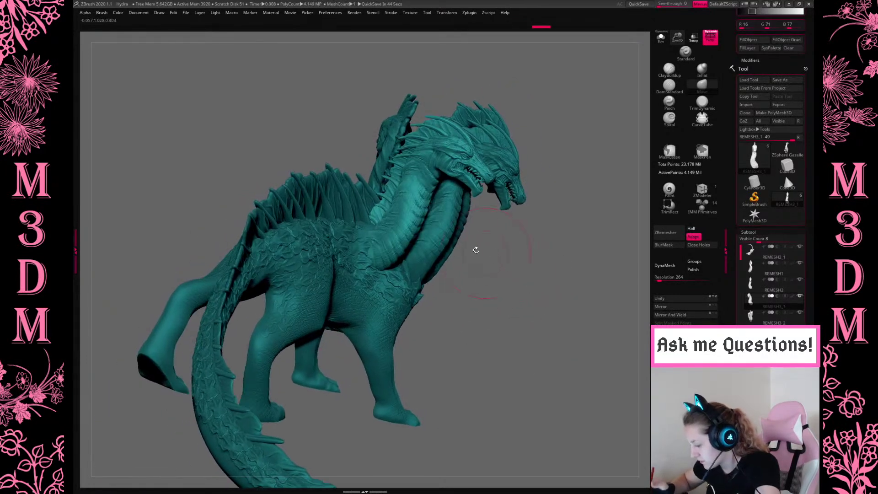
pyautogui.press('w')
pyautogui.moveTo(531, 282)
pyautogui.mouseDown()
pyautogui.moveTo(553, 314)
pyautogui.moveTo(526, 183)
pyautogui.mouseUp()
pyautogui.press('q')
# Select the REMESH3 neck, isolate it, and activate the Move brush.
pyautogui.keyDown('alt'); pyautogui.click(498, 179); pyautogui.keyUp('alt')
pyautogui.click(663, 40)
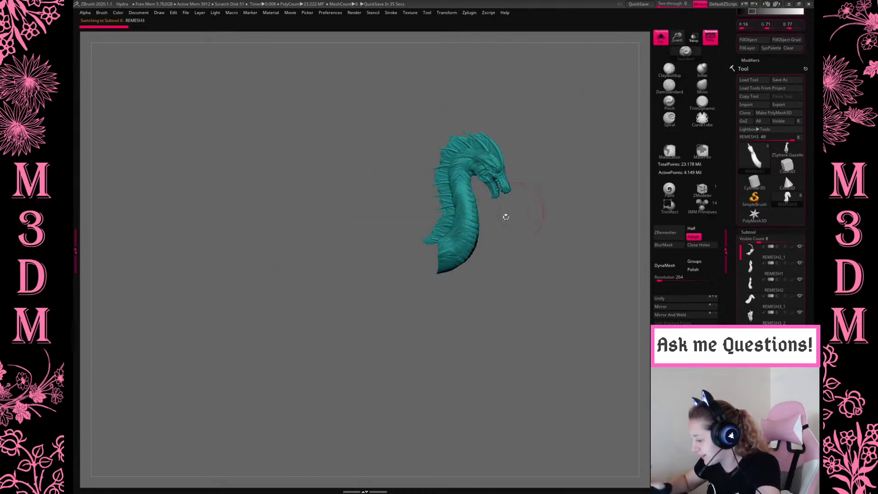
pyautogui.moveTo(678, 38); pyautogui.dragTo(674, 80)
pyautogui.keyDown('alt'); pyautogui.moveTo(558, 253); pyautogui.dragTo(481, 264); pyautogui.keyUp('alt')
pyautogui.rightClick(444, 294)
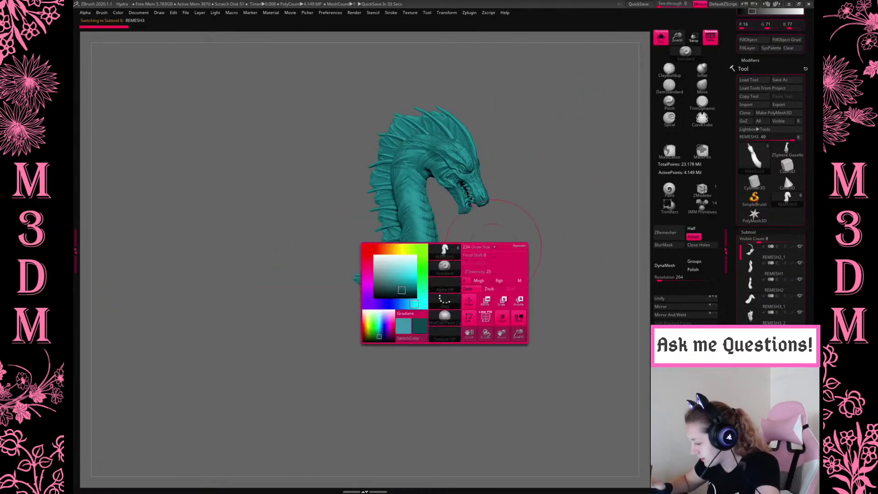
pyautogui.moveTo(533, 256); pyautogui.dragTo(568, 300)
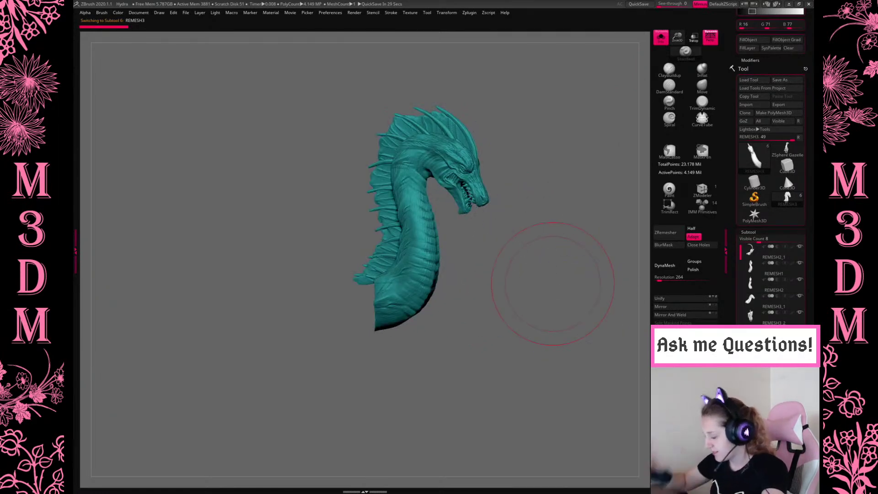
pyautogui.press('b')
pyautogui.press('m')
pyautogui.press('v')
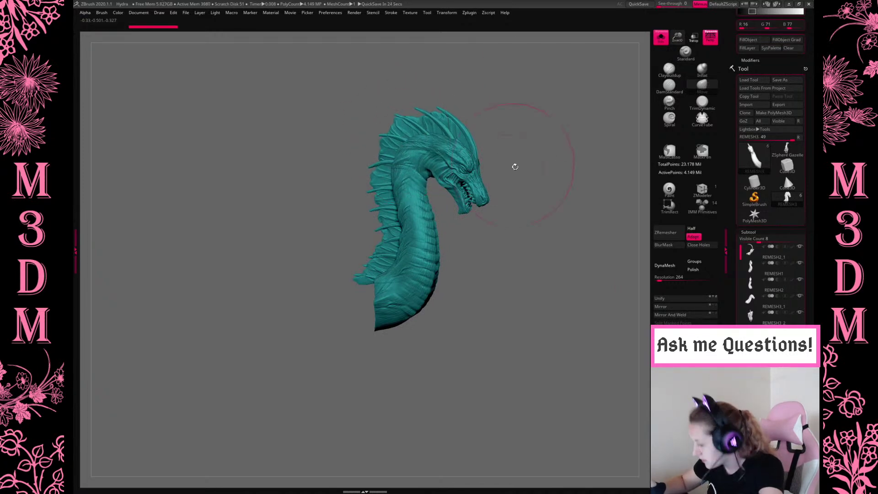
# Show the whole hydra again and examine the arrangement of the necks.
pyautogui.click(661, 37)
pyautogui.moveTo(574, 216)
pyautogui.mouseDown()
pyautogui.moveTo(509, 216)
pyautogui.moveTo(567, 218)
pyautogui.moveTo(572, 226)
pyautogui.moveTo(551, 259)
pyautogui.mouseUp()
pyautogui.press('space')
pyautogui.click(544, 243)
pyautogui.keyDown('alt'); pyautogui.moveTo(611, 197); pyautogui.dragTo(674, 180); pyautogui.keyUp('alt')
pyautogui.click(711, 43)
pyautogui.click(711, 44)
pyautogui.keyDown('alt'); pyautogui.moveTo(567, 290); pyautogui.dragTo(574, 247); pyautogui.keyUp('alt')
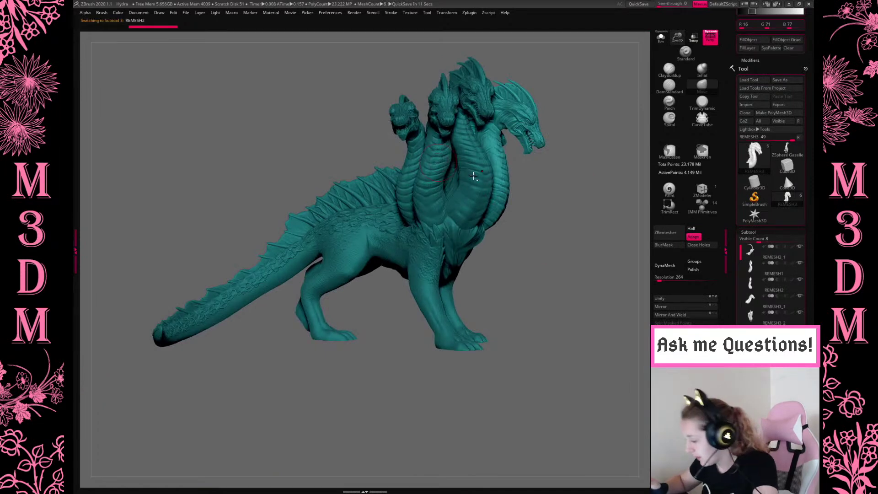
# Select the REMESH2 neck and nudge its position with the transform gizmo.
pyautogui.press('space')
pyautogui.keyDown('alt'); pyautogui.click(448, 155); pyautogui.keyUp('alt')
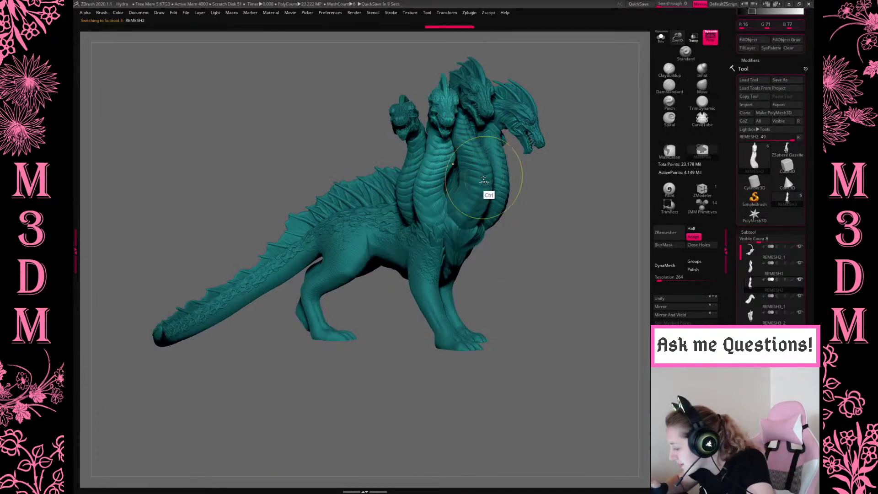
pyautogui.press('w')
pyautogui.moveTo(466, 194)
pyautogui.mouseDown()
pyautogui.moveTo(429, 201)
pyautogui.moveTo(457, 206)
pyautogui.mouseUp()
pyautogui.press('q')
# Isolate the REMESH2 neck, refine its contour just below the head with the Move brush, and show the whole hydra again.
pyautogui.click(663, 42)
pyautogui.keyDown('ctrl'); pyautogui.moveTo(498, 147); pyautogui.dragTo(425, 188, button='right'); pyautogui.keyUp('ctrl')
pyautogui.rightClick(415, 190)
pyautogui.keyDown('alt'); pyautogui.moveTo(490, 131); pyautogui.dragTo(501, 228, button='right'); pyautogui.keyUp('alt')
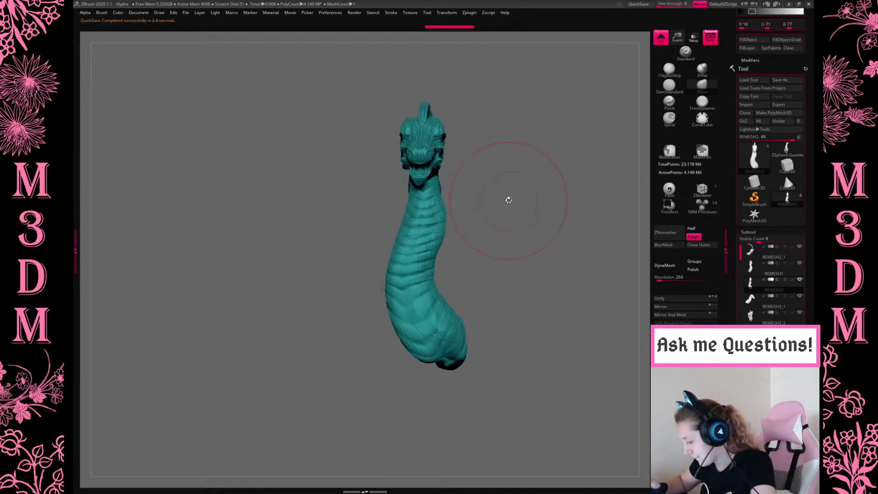
pyautogui.press('space')
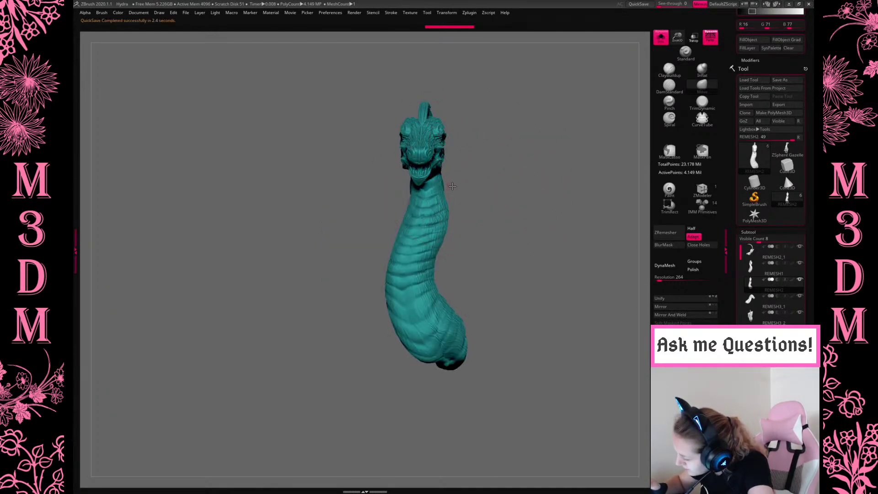
pyautogui.press('space')
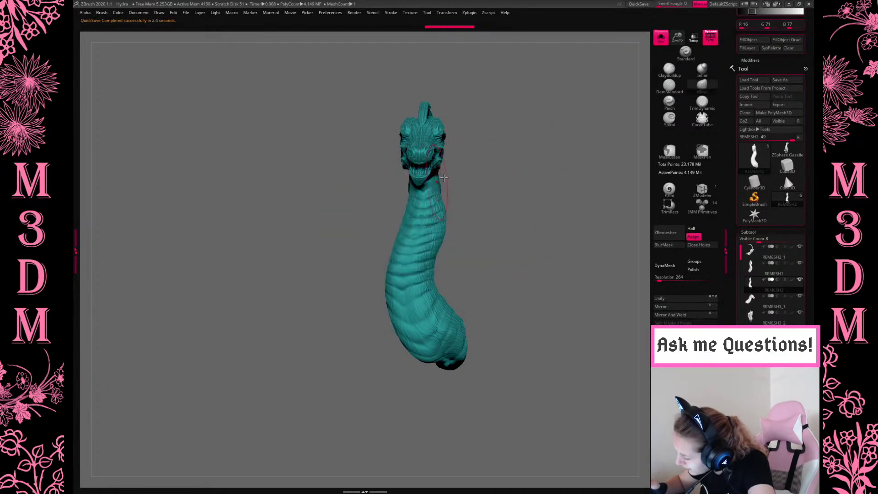
pyautogui.moveTo(491, 165); pyautogui.dragTo(582, 153)
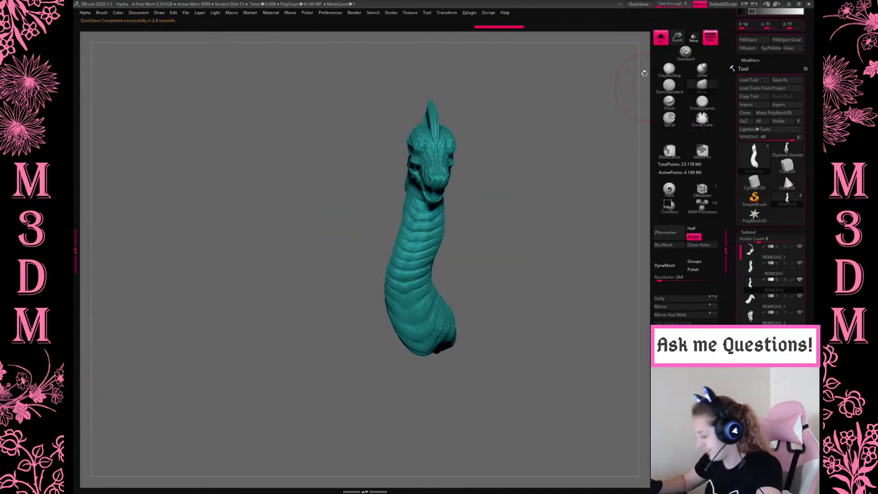
pyautogui.click(660, 36)
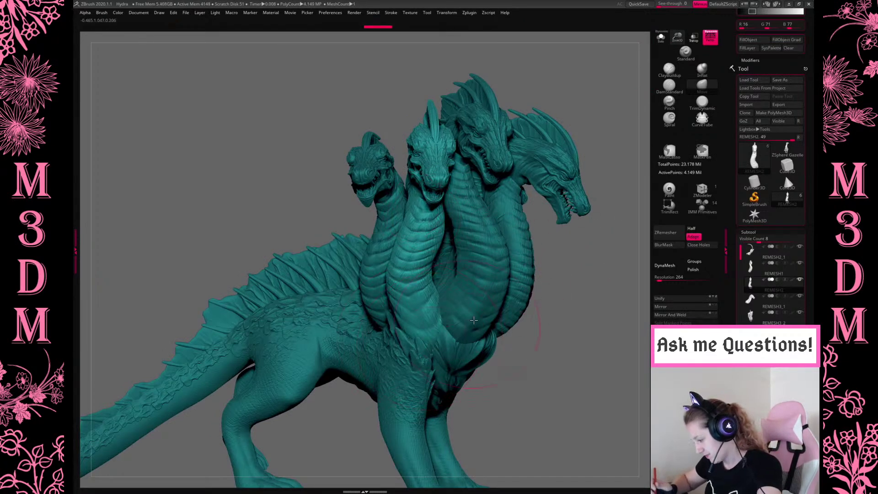
# Turn on polypaint colours for all subtools and frame the whole hydra.
pyautogui.moveTo(677, 39); pyautogui.dragTo(672, 85)
pyautogui.keyDown('alt'); pyautogui.moveTo(575, 286); pyautogui.dragTo(566, 253); pyautogui.keyUp('alt')
pyautogui.click(789, 247)
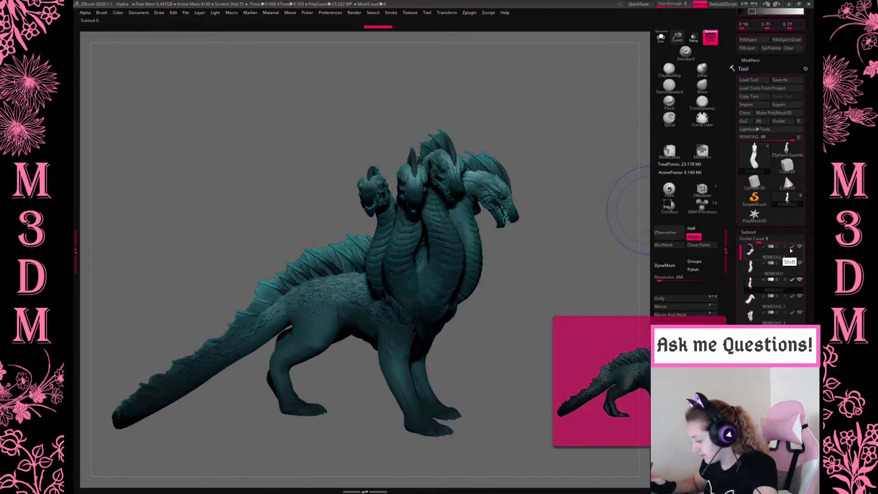
pyautogui.keyDown('alt'); pyautogui.moveTo(529, 319); pyautogui.dragTo(516, 294); pyautogui.keyUp('alt')
pyautogui.press('space')
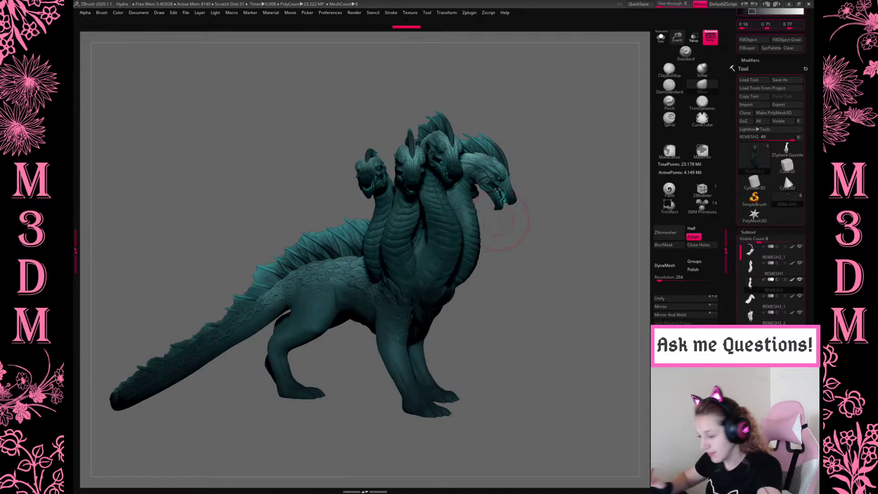
# Set the document background to black, frame the hydra from the front side, and make a BPR render.
pyautogui.click(138, 13)
pyautogui.moveTo(156, 144); pyautogui.dragTo(183, 146)
pyautogui.moveTo(517, 282); pyautogui.dragTo(594, 281)
pyautogui.moveTo(678, 38); pyautogui.dragTo(681, 59)
pyautogui.moveTo(565, 287)
pyautogui.keyDown('alt'); pyautogui.mouseDown()
pyautogui.moveTo(586, 267)
pyautogui.moveTo(569, 301)
pyautogui.mouseUp(); pyautogui.keyUp('alt')
pyautogui.hotkey('shift', 'r')
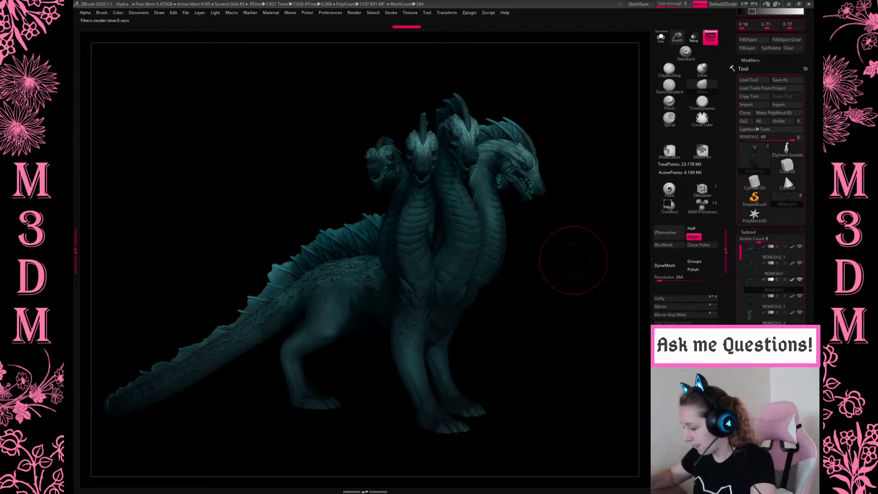
# Open the render adjustments and reshape the tone curve to brighten the rendered hydra.
pyautogui.click(357, 14)
pyautogui.click(389, 234)
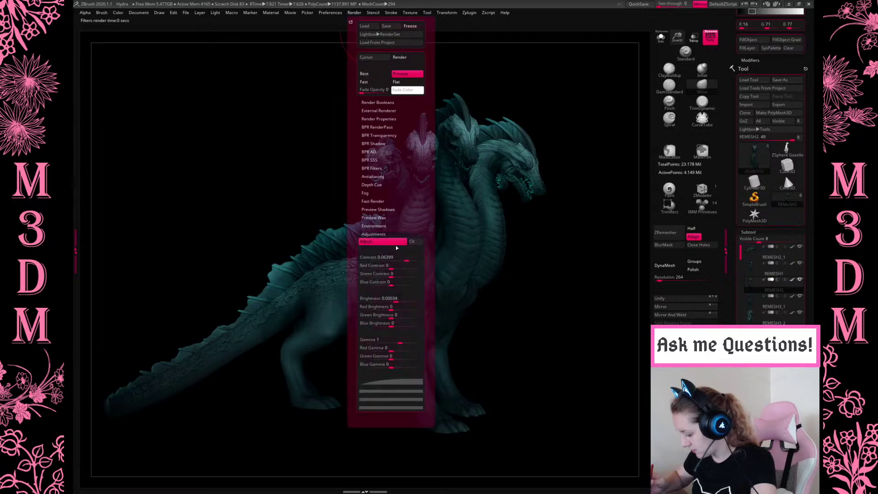
pyautogui.click(391, 382)
pyautogui.moveTo(392, 393); pyautogui.dragTo(377, 389)
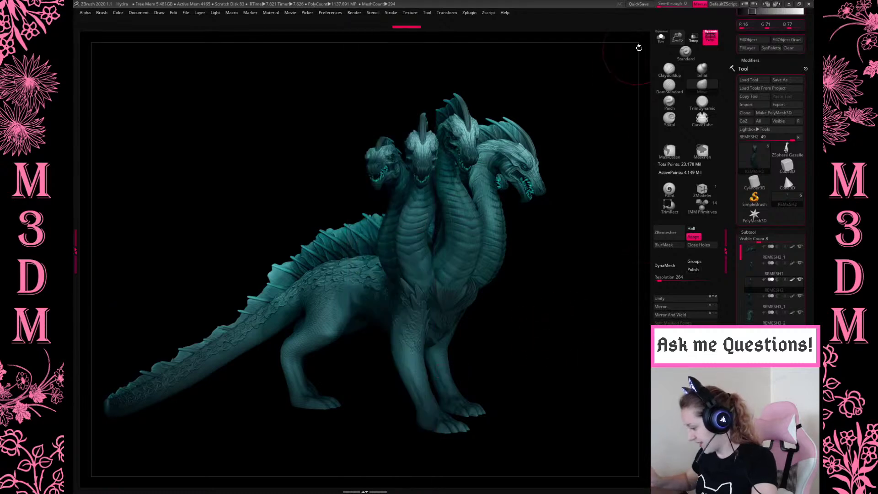
pyautogui.rightClick(611, 66)
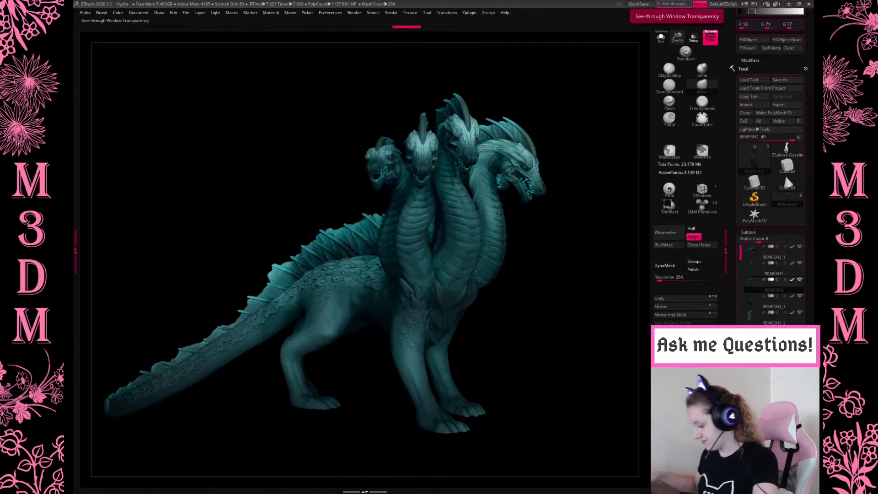